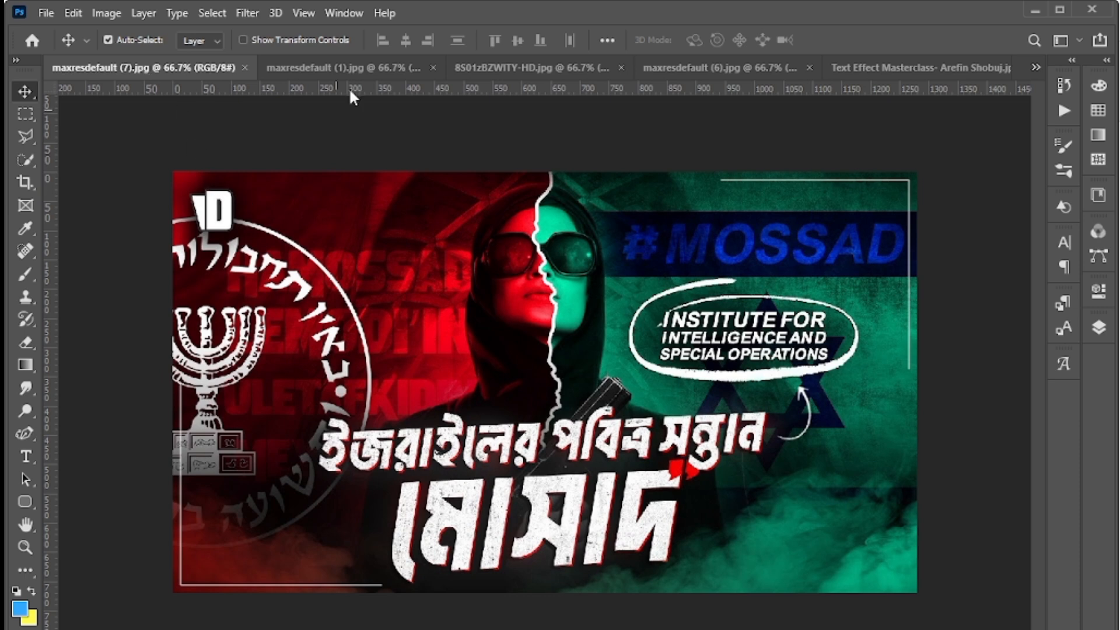
Examine the headline text styling in the open reference thumbnails and the text design course poster.
left_click(355, 65)
left_click(517, 70)
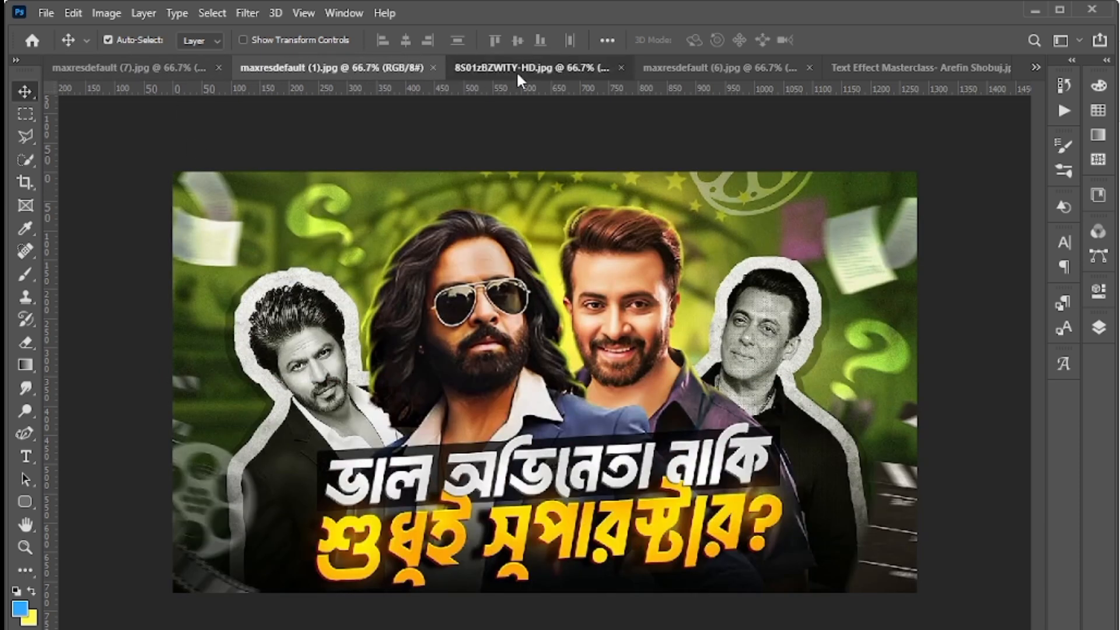
left_click(692, 61)
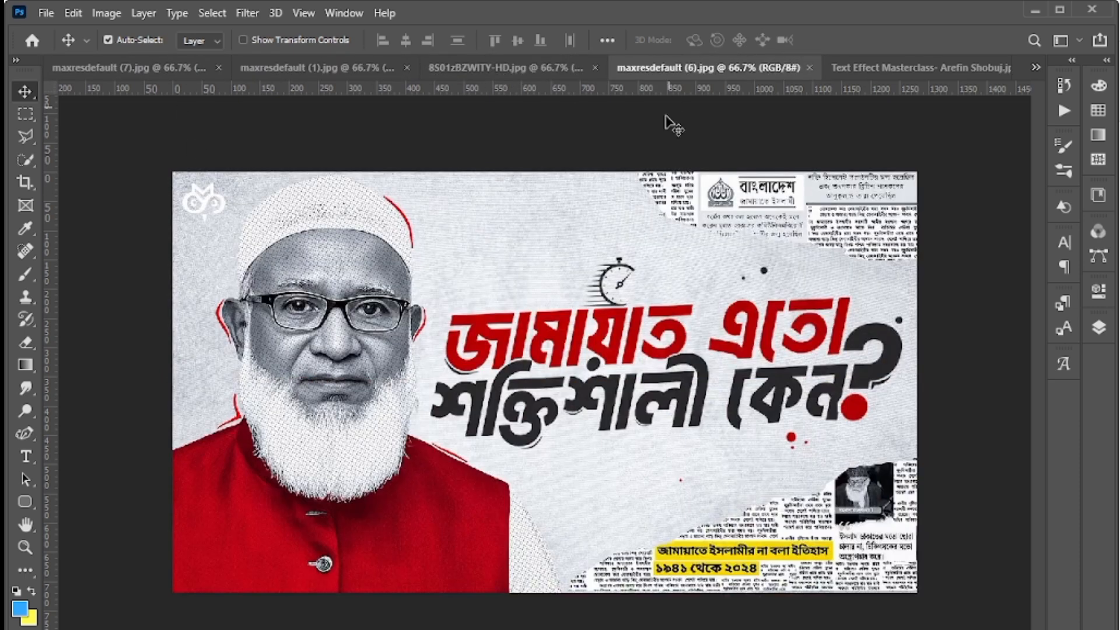
left_click(527, 66)
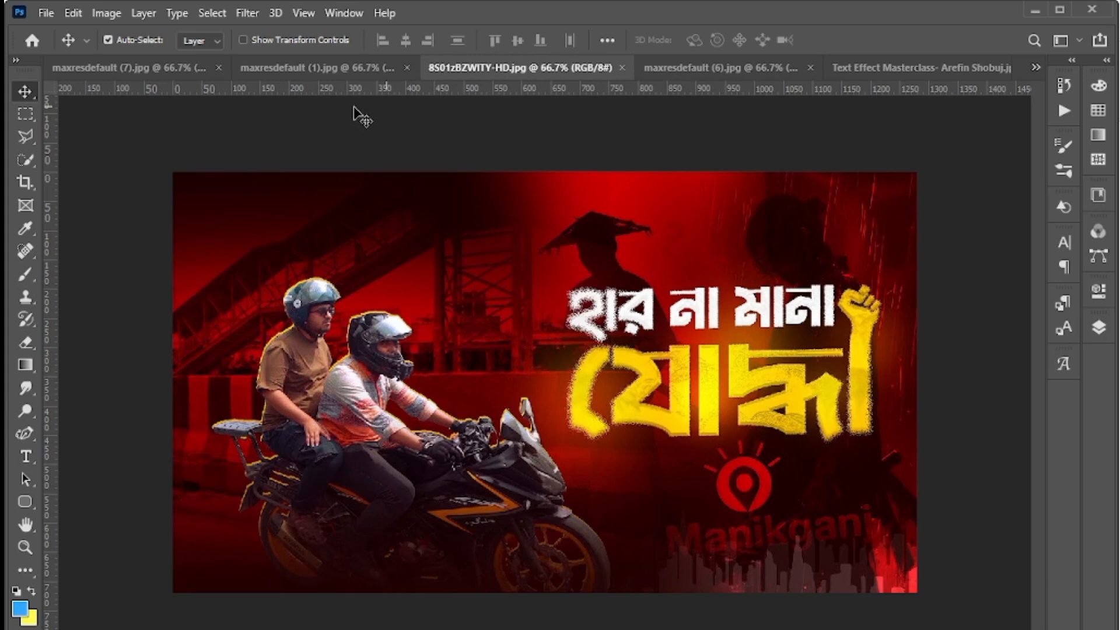
left_click(163, 68)
left_click(327, 68)
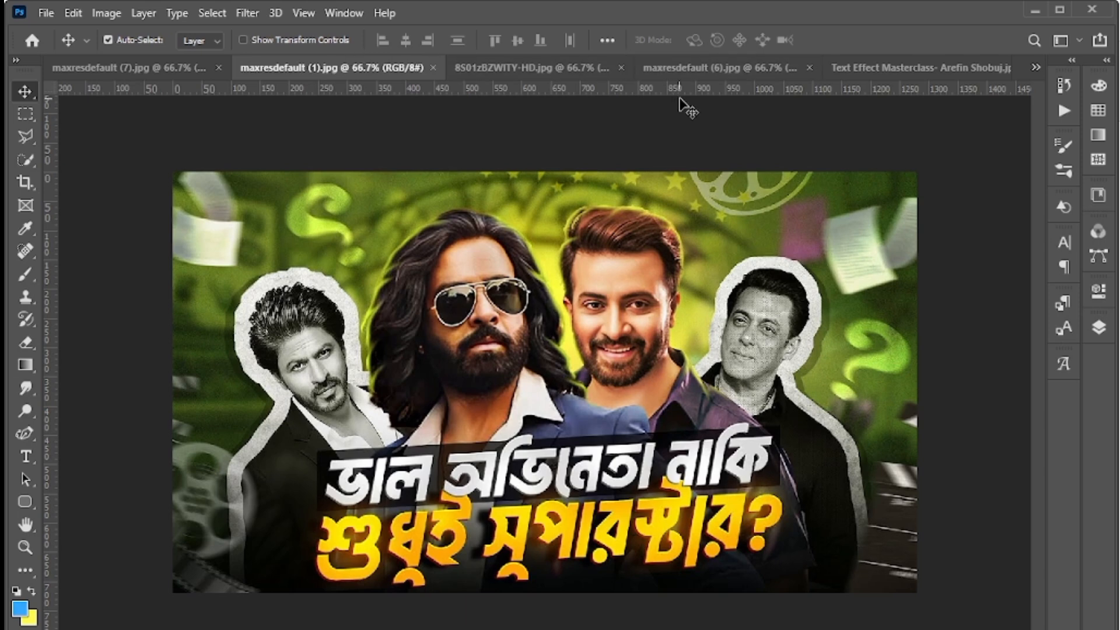
left_click(715, 67)
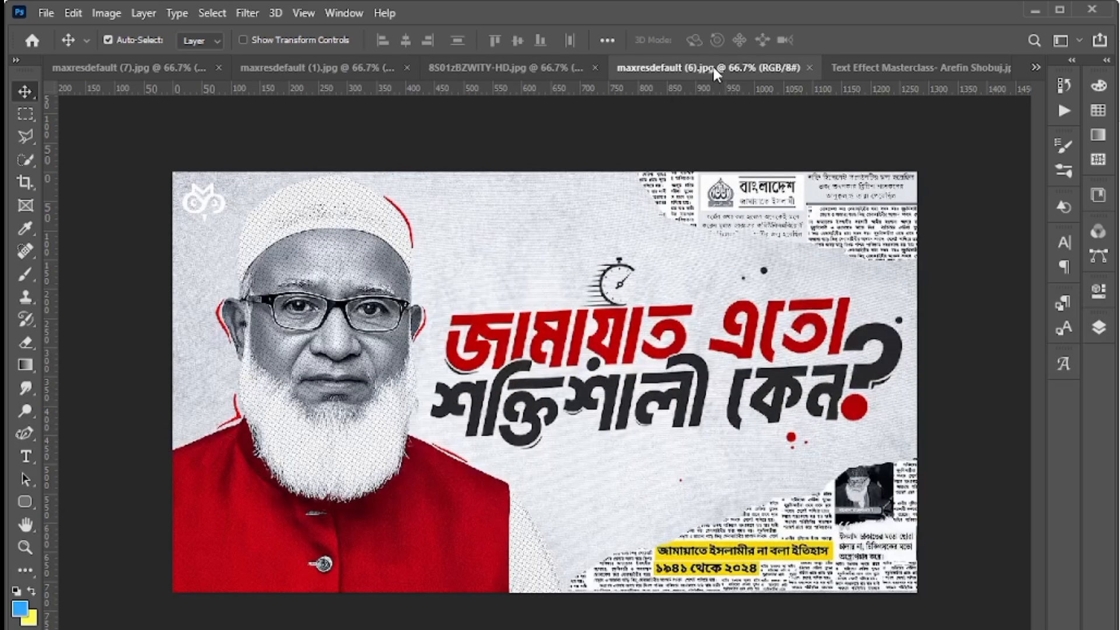
left_click(846, 69)
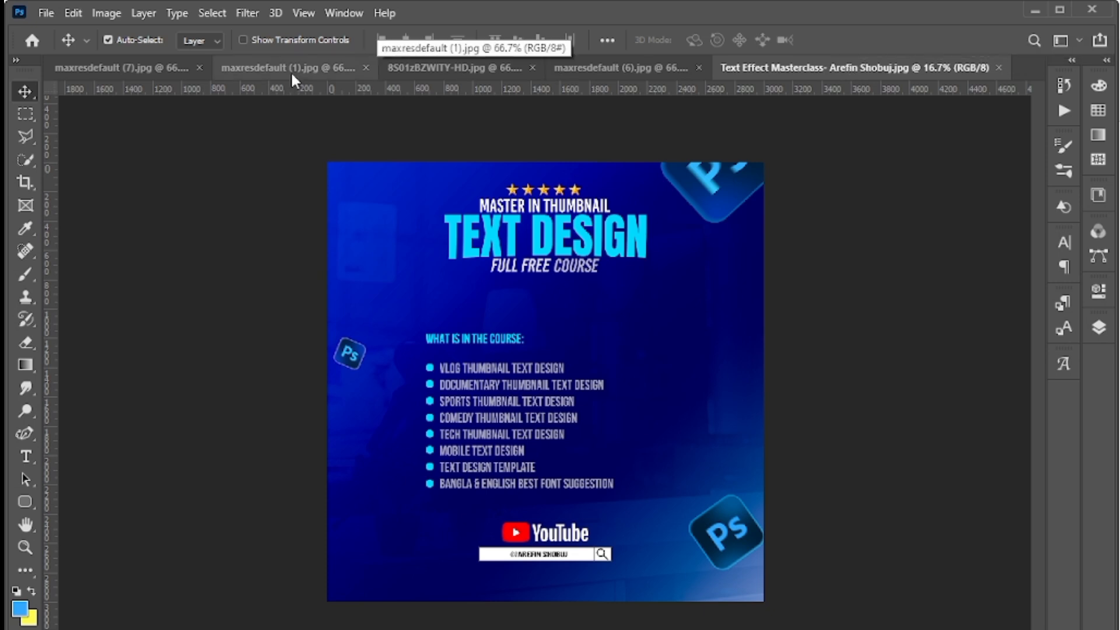
left_click(163, 72)
left_click(305, 65)
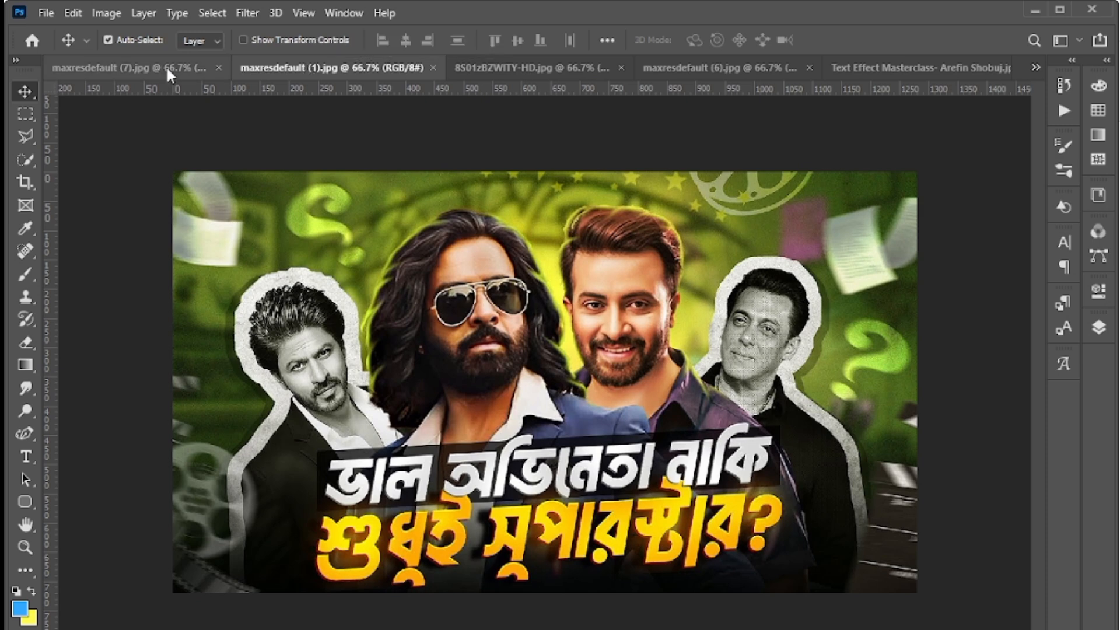
left_click(167, 69)
left_click(323, 72)
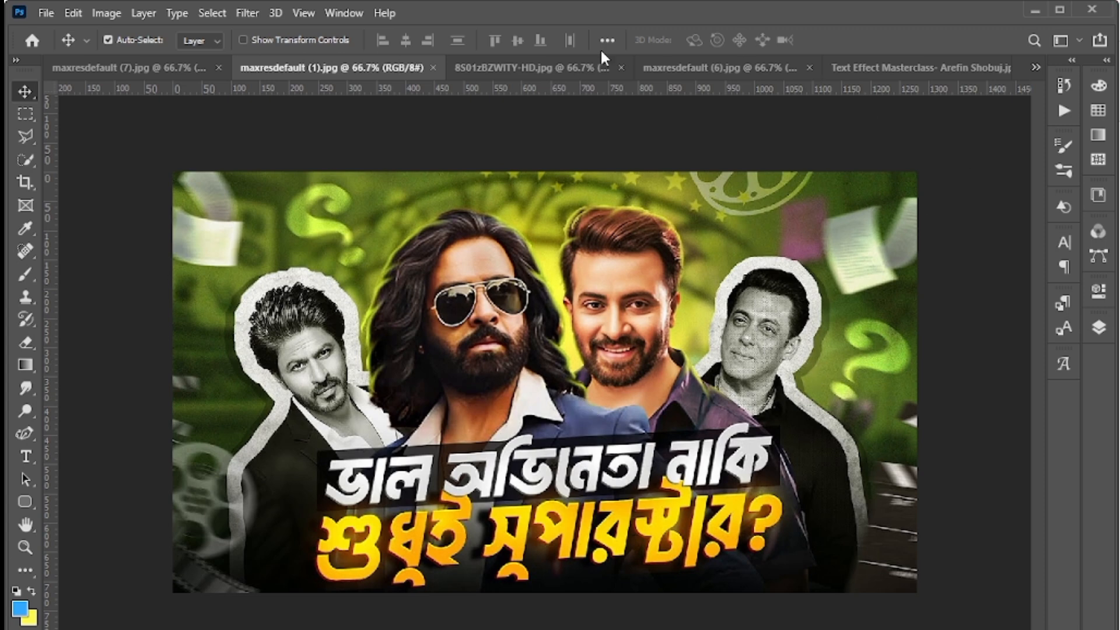
Create a new 2560 x 1440 px document at 300 ppi with a black background.
left_click(37, 45)
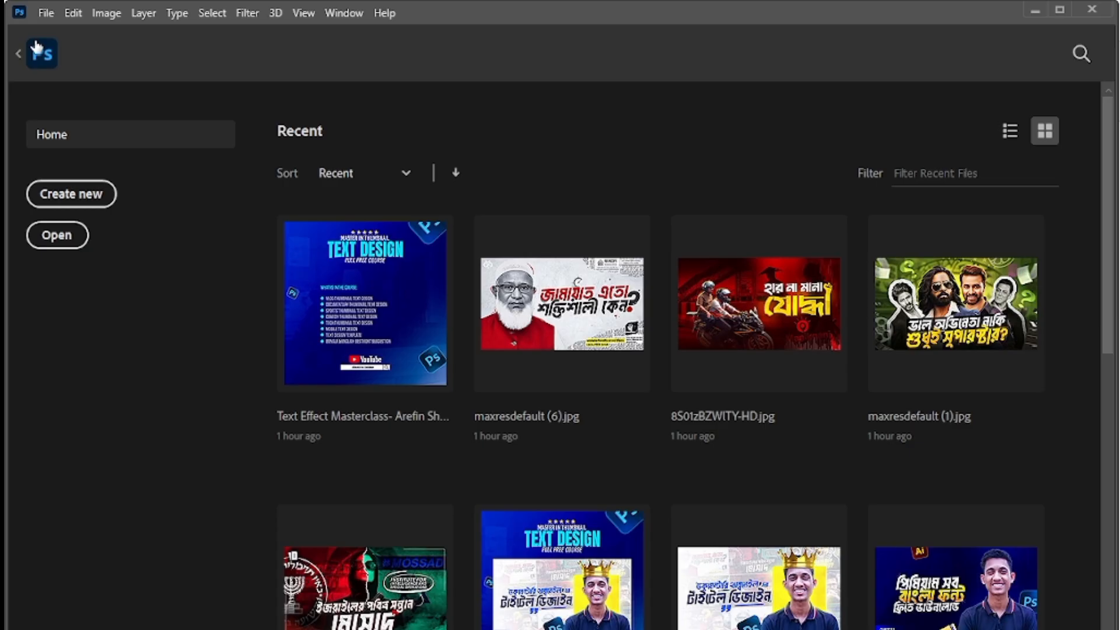
left_click(58, 193)
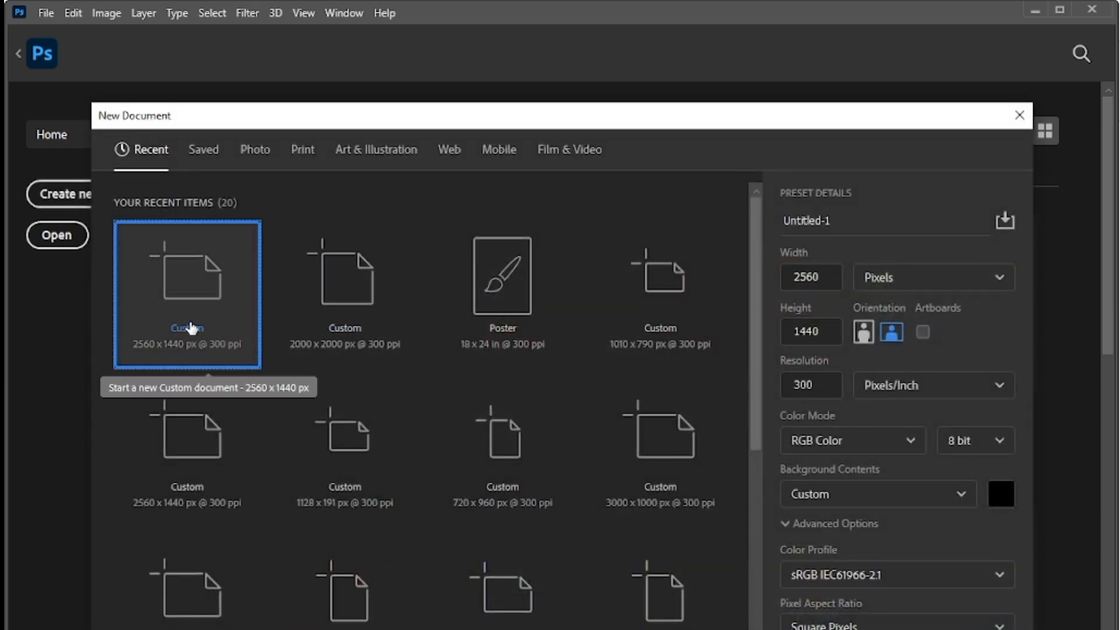
double_click(216, 290)
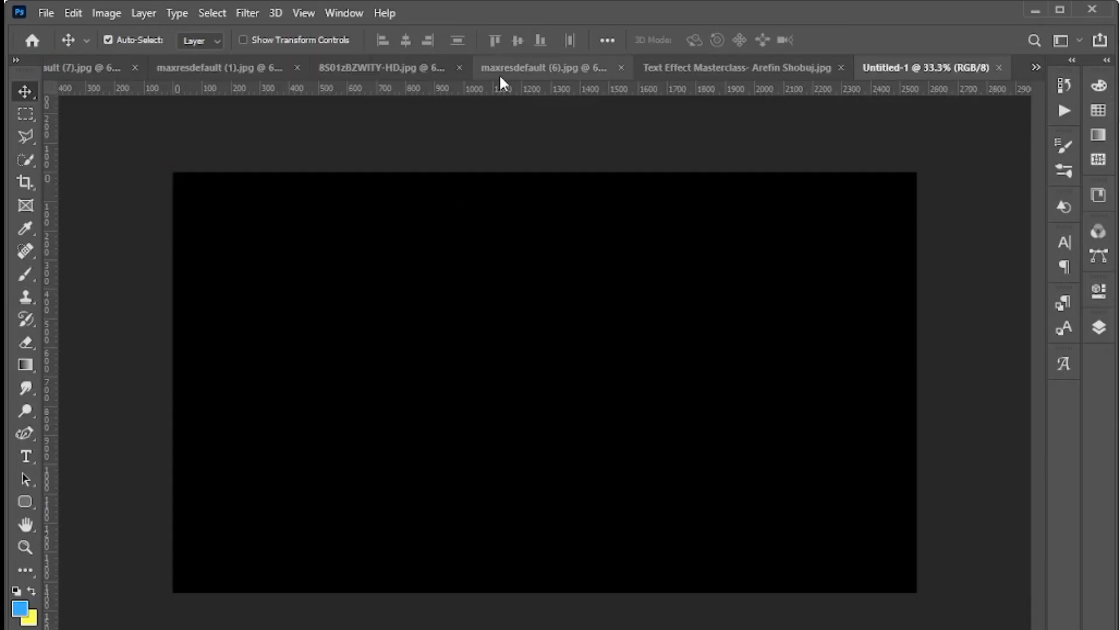
Compare with the reference thumbnail maxresdefault (1).jpg, and add a horizontal placeholder text line near the middle of the blank canvas.
left_click(223, 66)
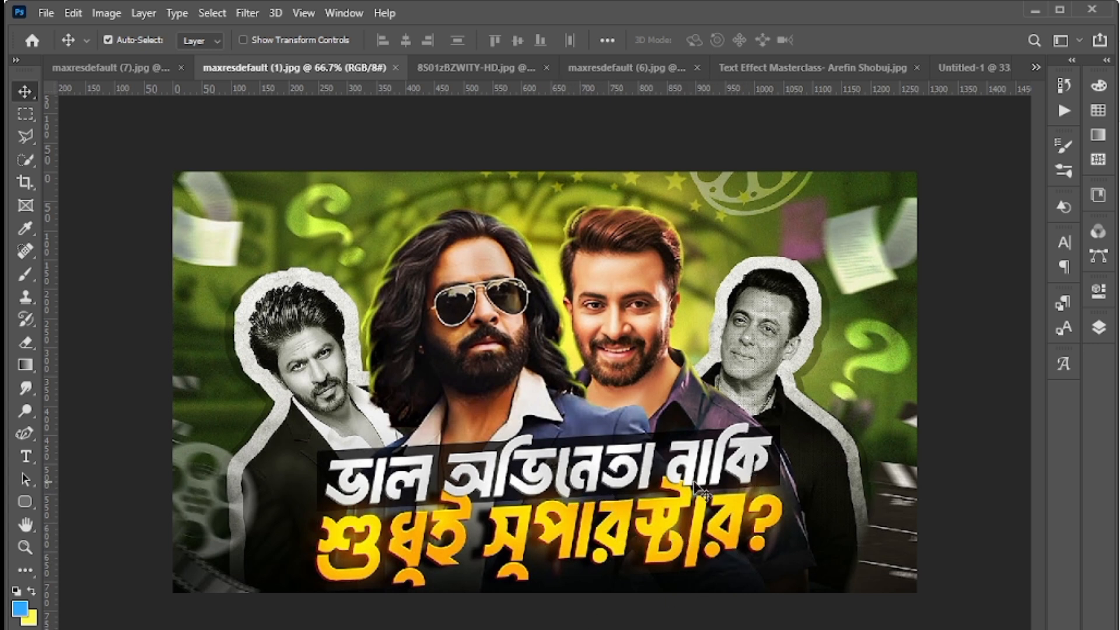
left_click(946, 69)
left_click(246, 67)
left_click(959, 68)
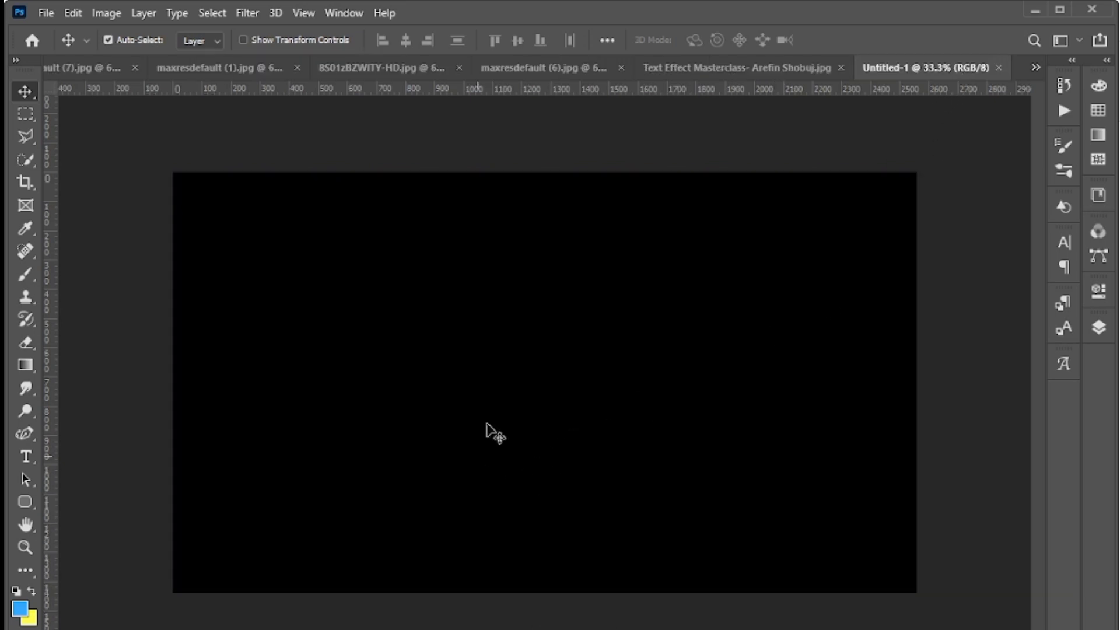
left_click(28, 462)
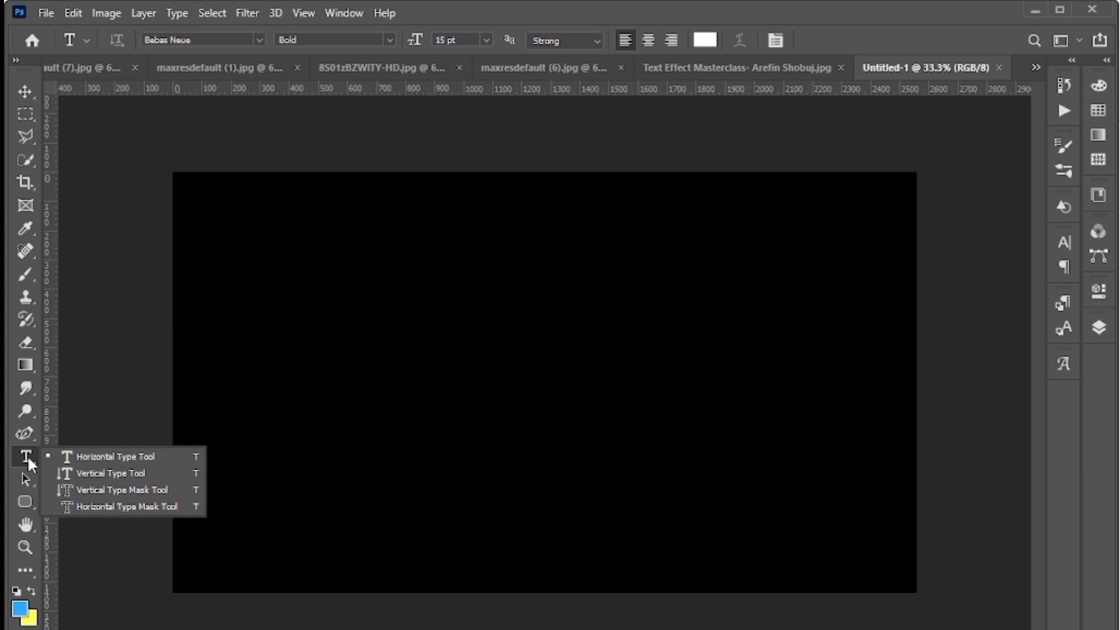
left_click(69, 456)
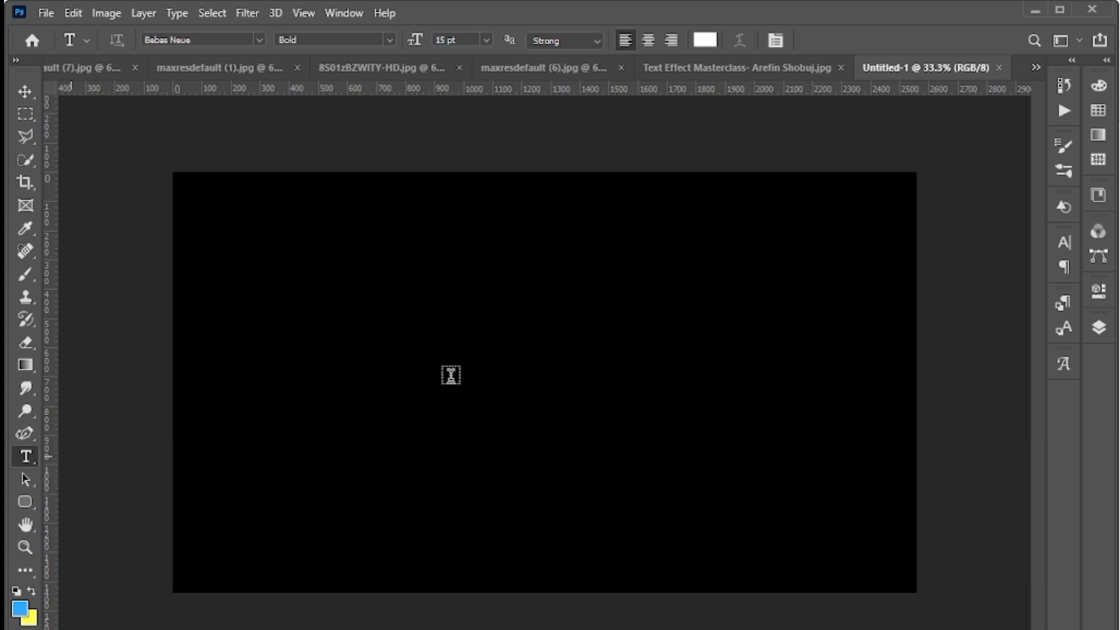
left_click(451, 376)
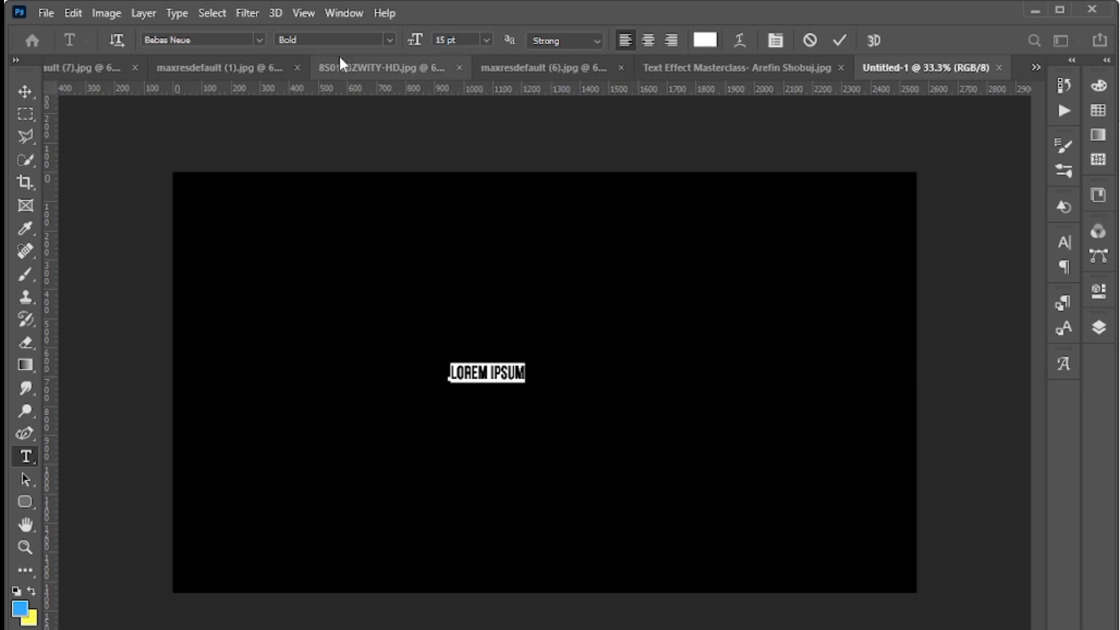
Set the placeholder text's font size to 60 pt and commit the text.
left_click(446, 40)
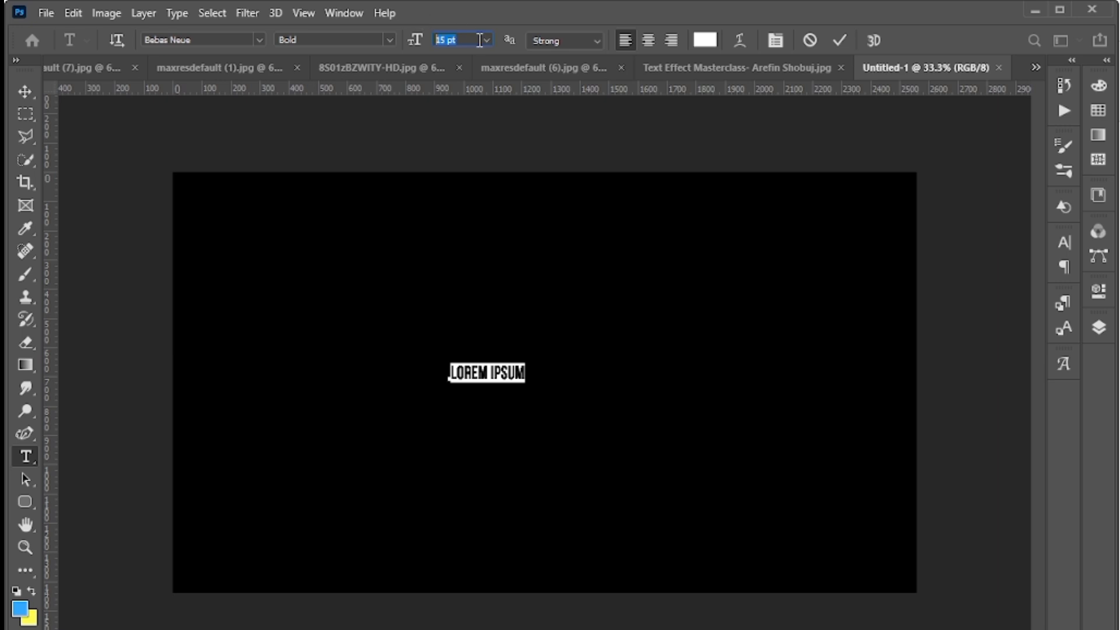
scroll(480, 39, "up", 20)
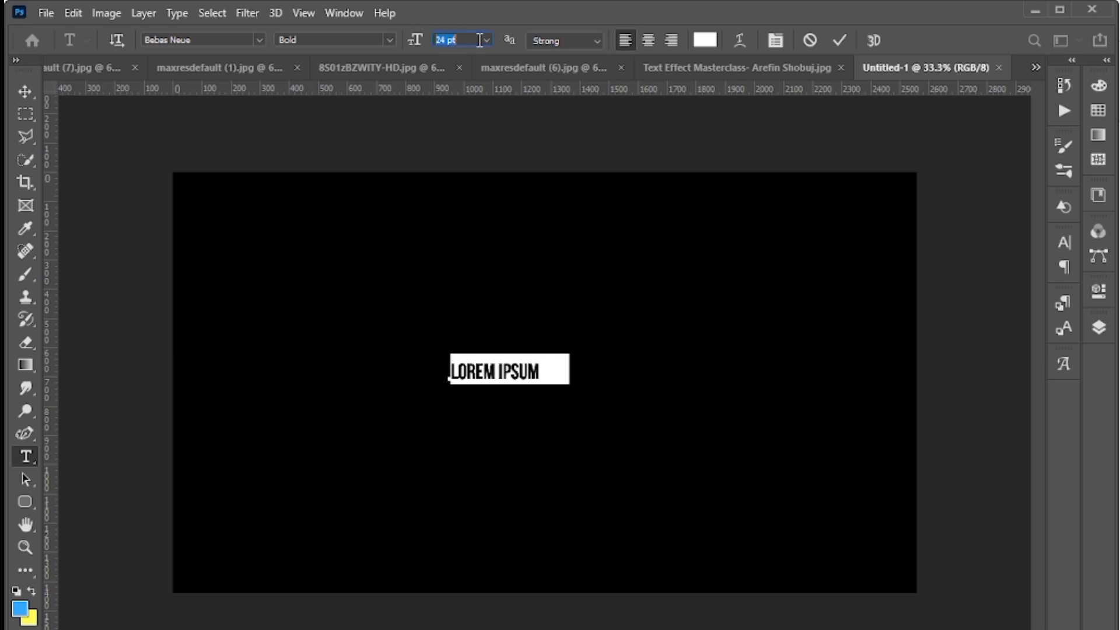
scroll(480, 40, "up", 9)
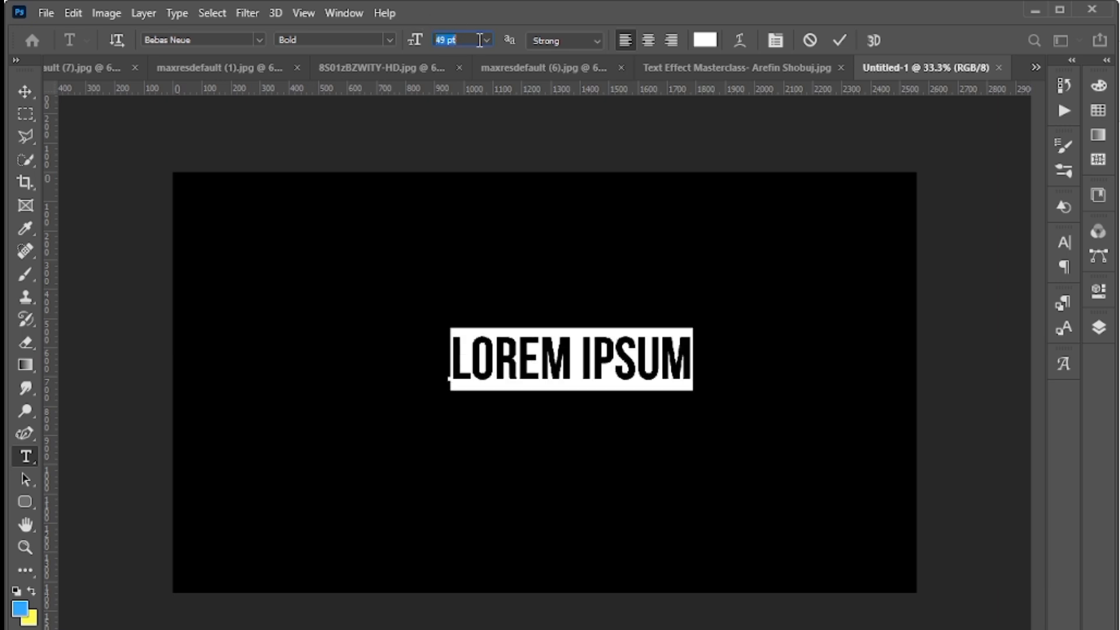
scroll(480, 39, "up", 3)
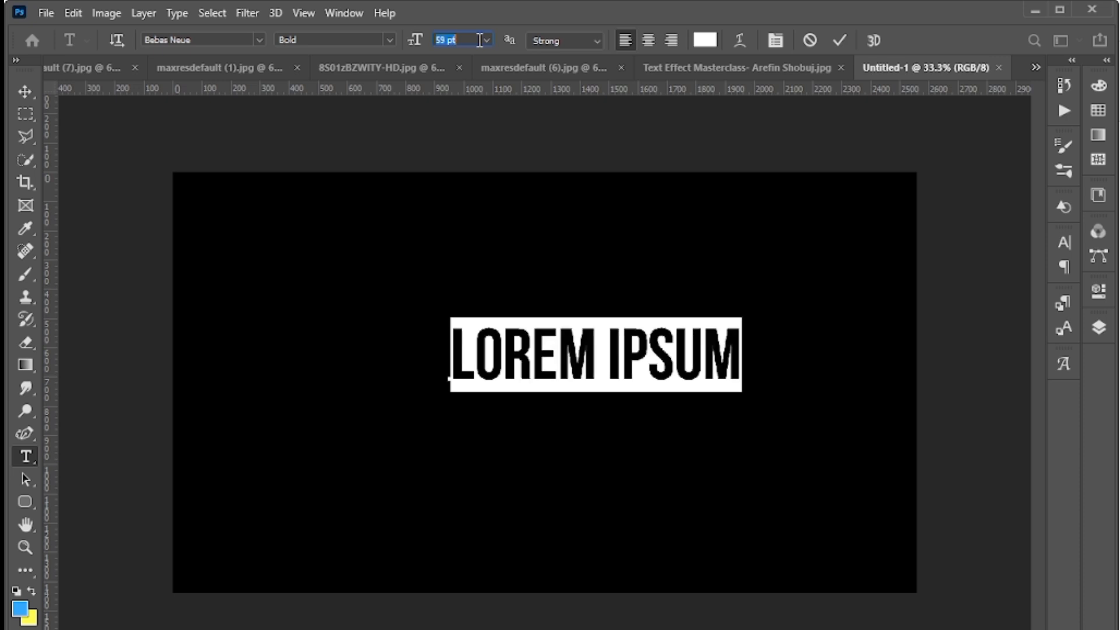
left_click(846, 38)
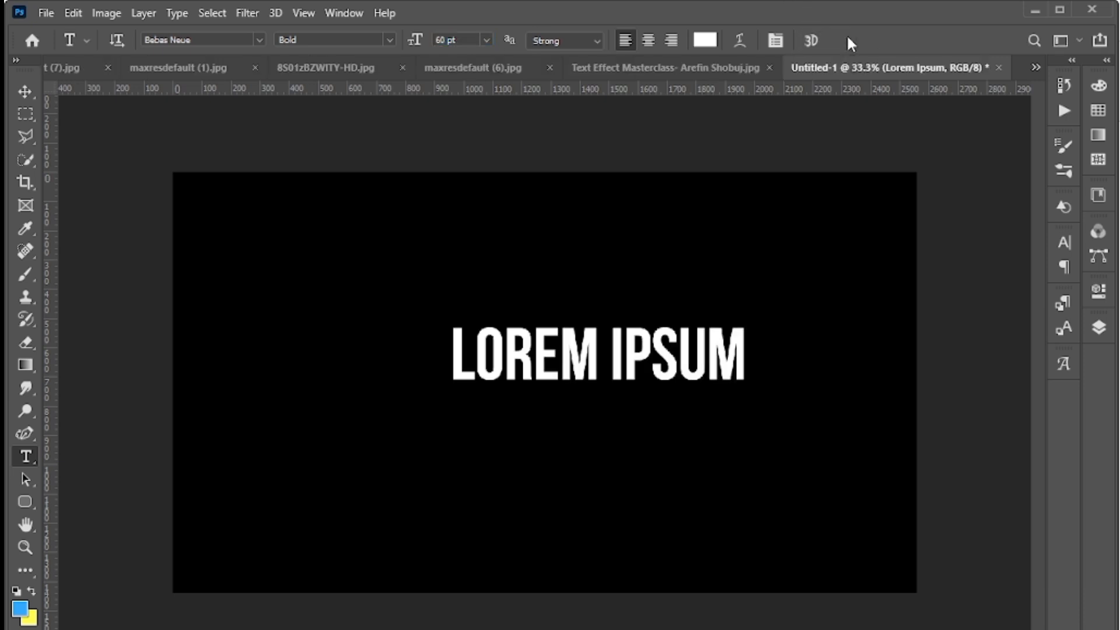
Move the placeholder text down to the lower part of the canvas, centred horizontally.
left_click(25, 92)
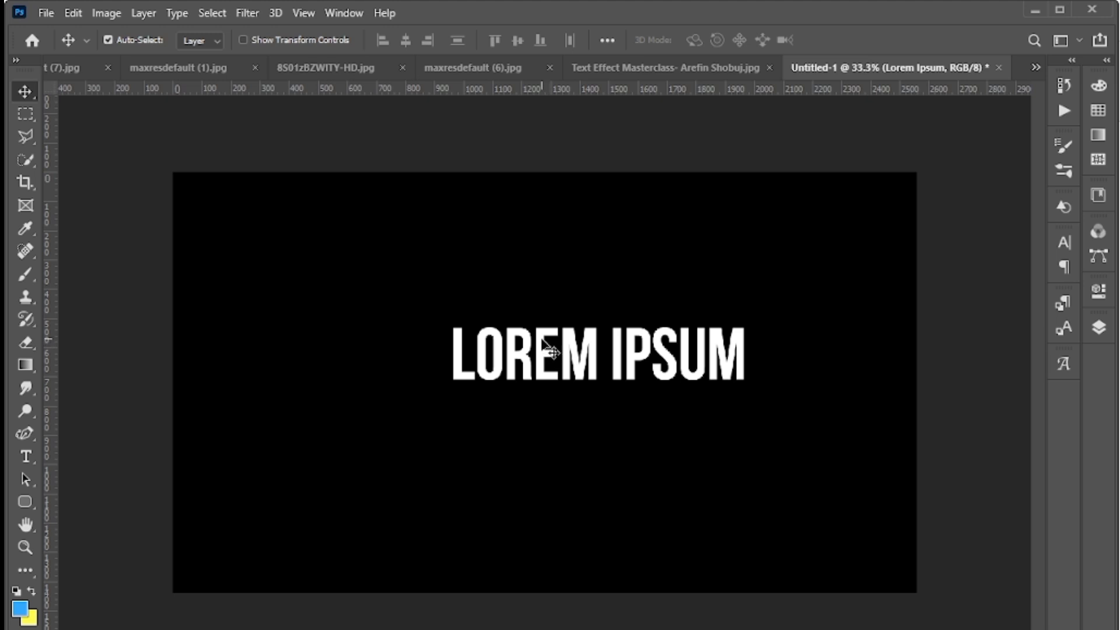
left_click_drag(543, 338, 473, 473)
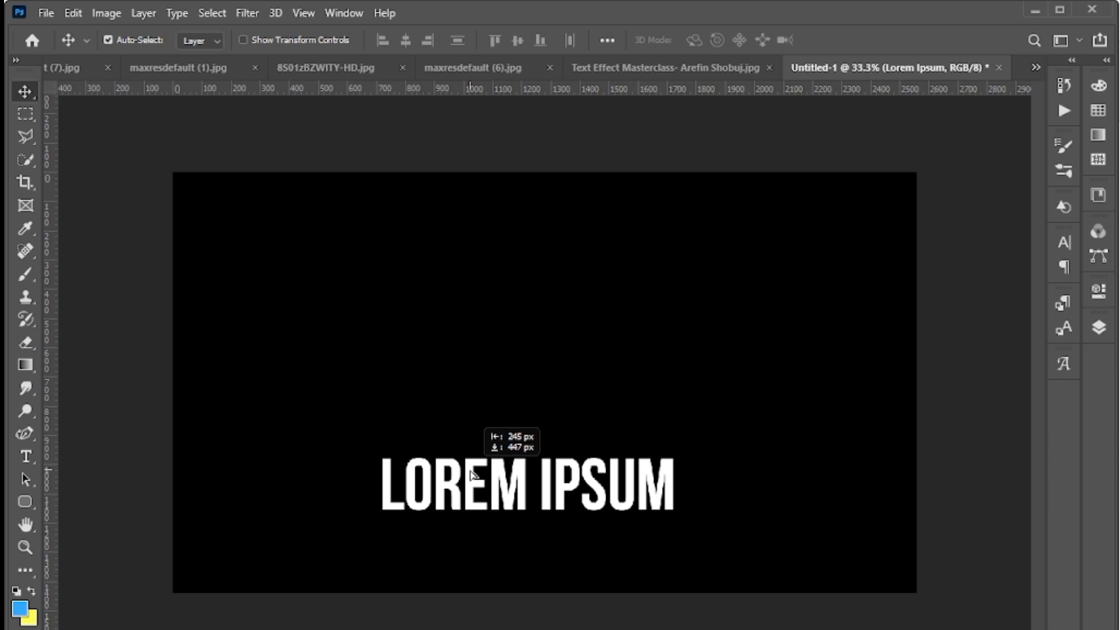
left_click_drag(472, 475, 490, 481)
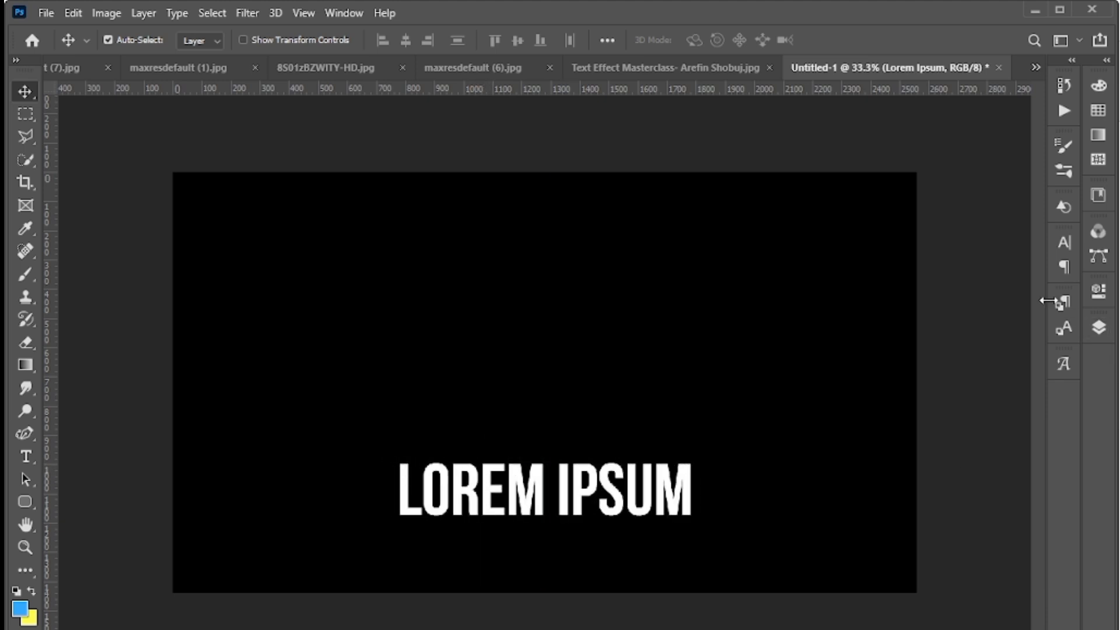
Change the font of the whole Lorem Ipsum text layer to Headline Bangla Unicode Italic.
left_click(1099, 328)
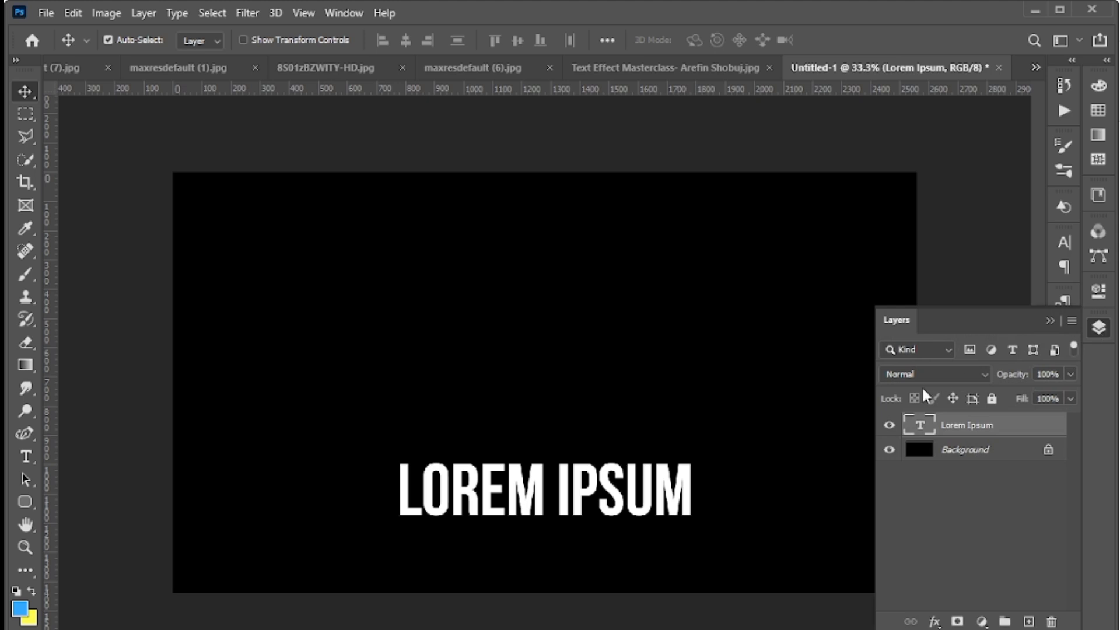
double_click(918, 426)
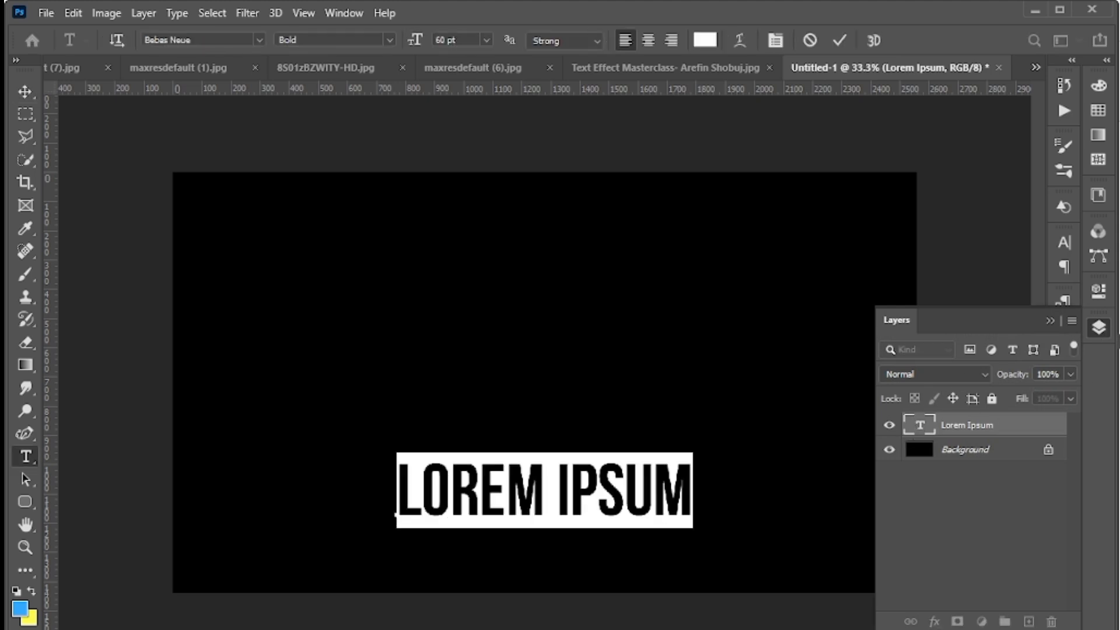
left_click(1099, 327)
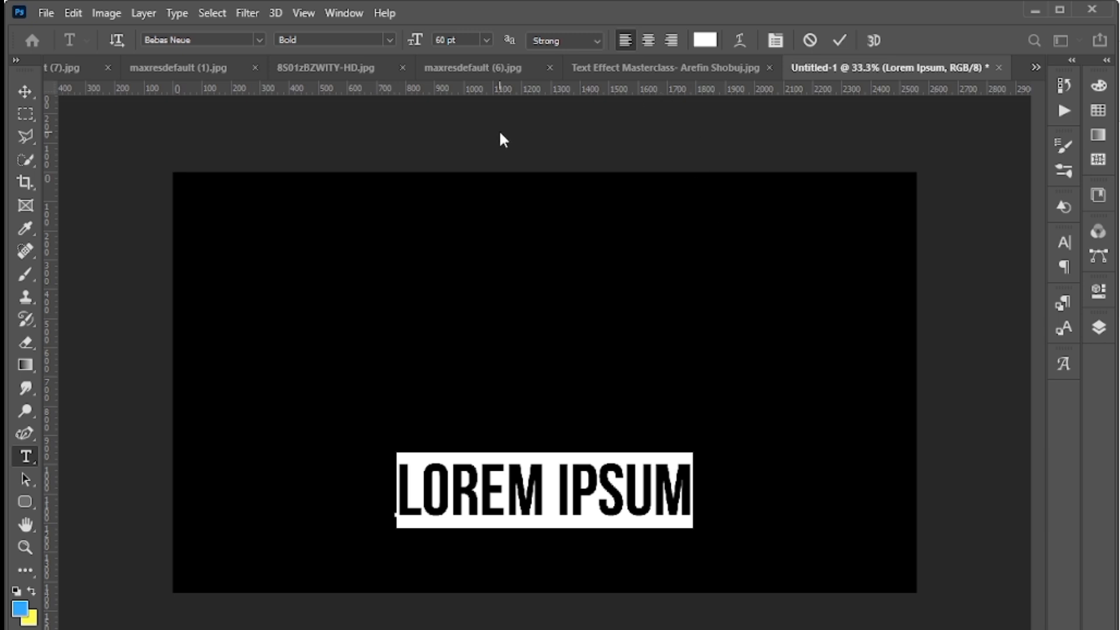
left_click(209, 39)
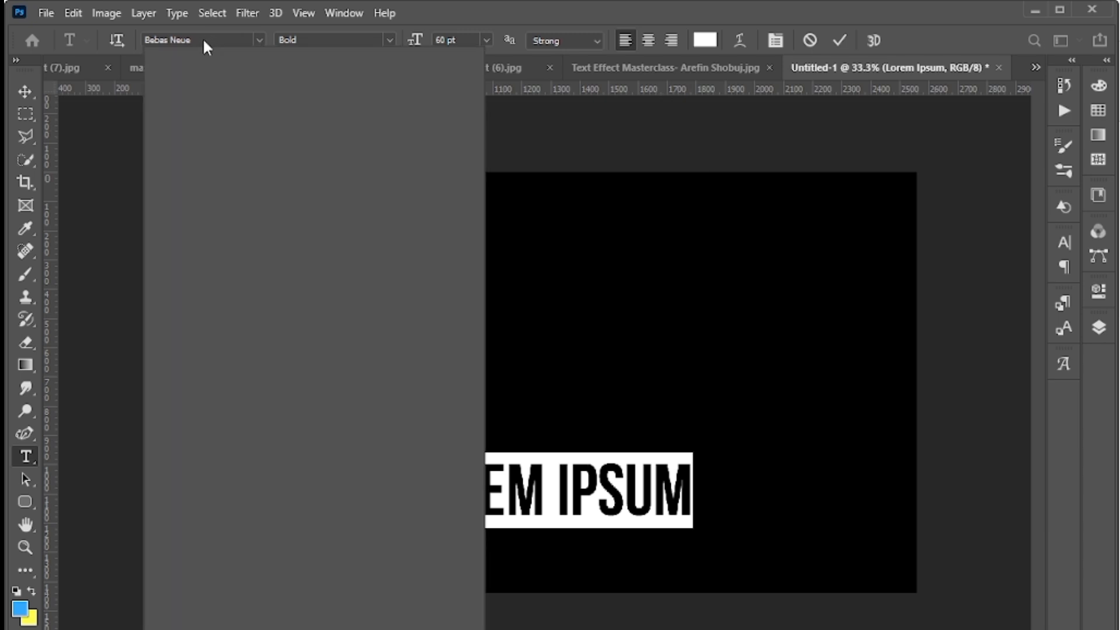
left_click_drag(198, 40, 143, 52)
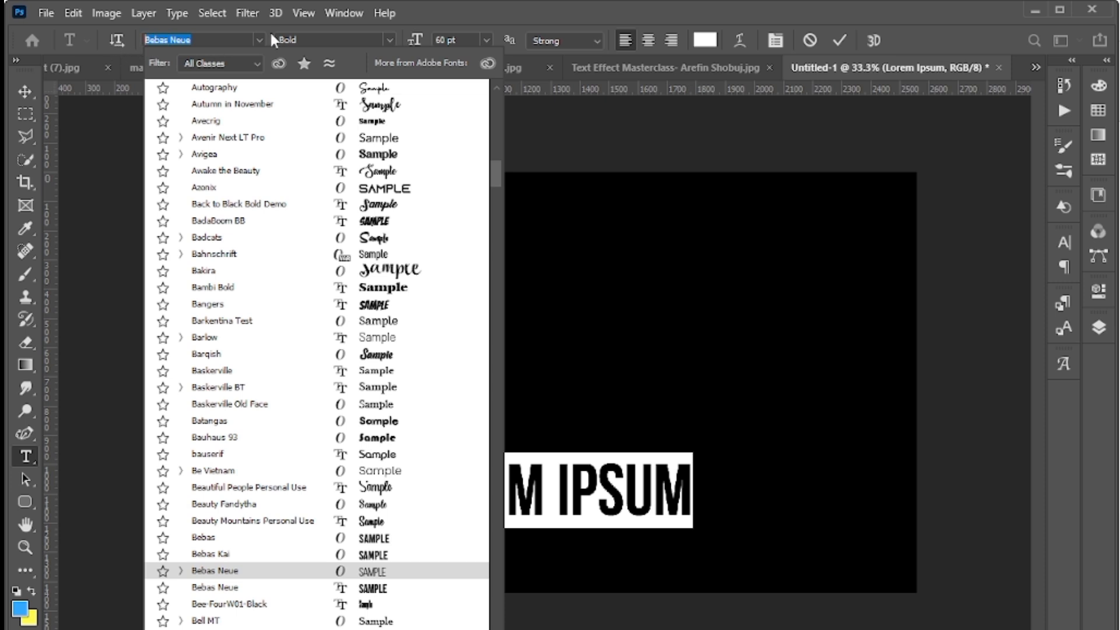
type("he")
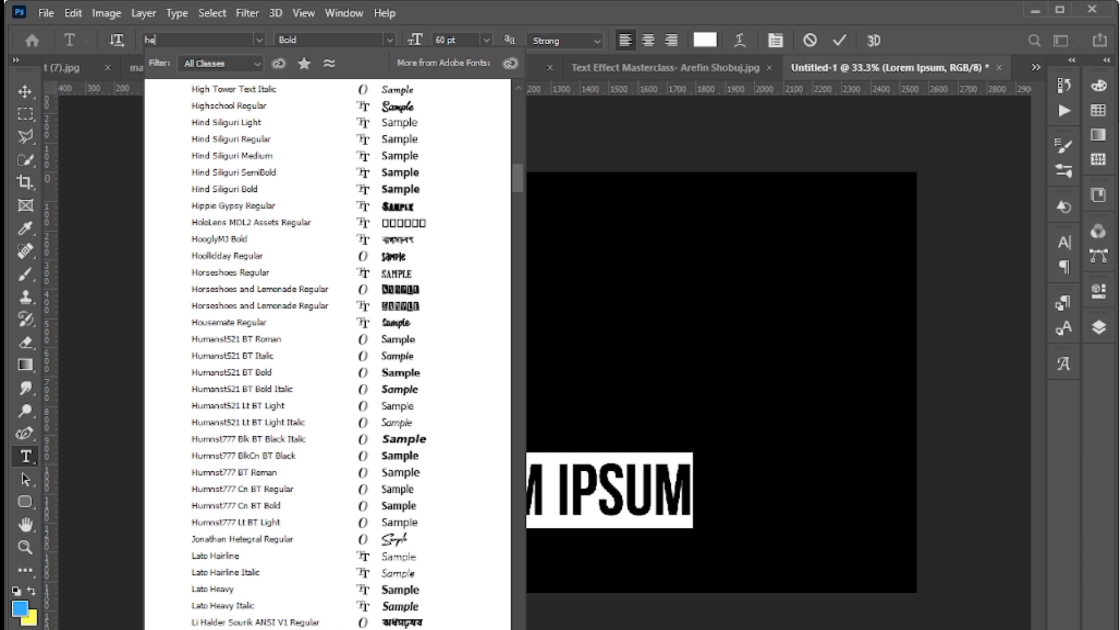
type("adli")
left_click(250, 87)
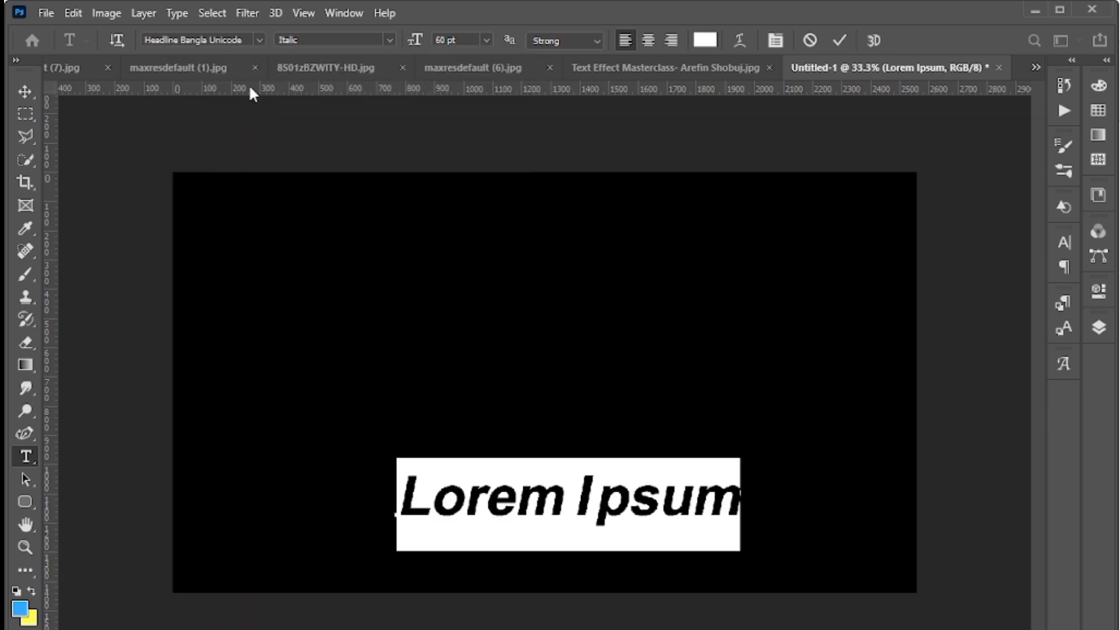
Replace the placeholder text with "ভাল অভিনেতা নাকি", the first headline line of the reference thumbnail maxresdefault (1).jpg.
left_click(178, 68)
key("v")
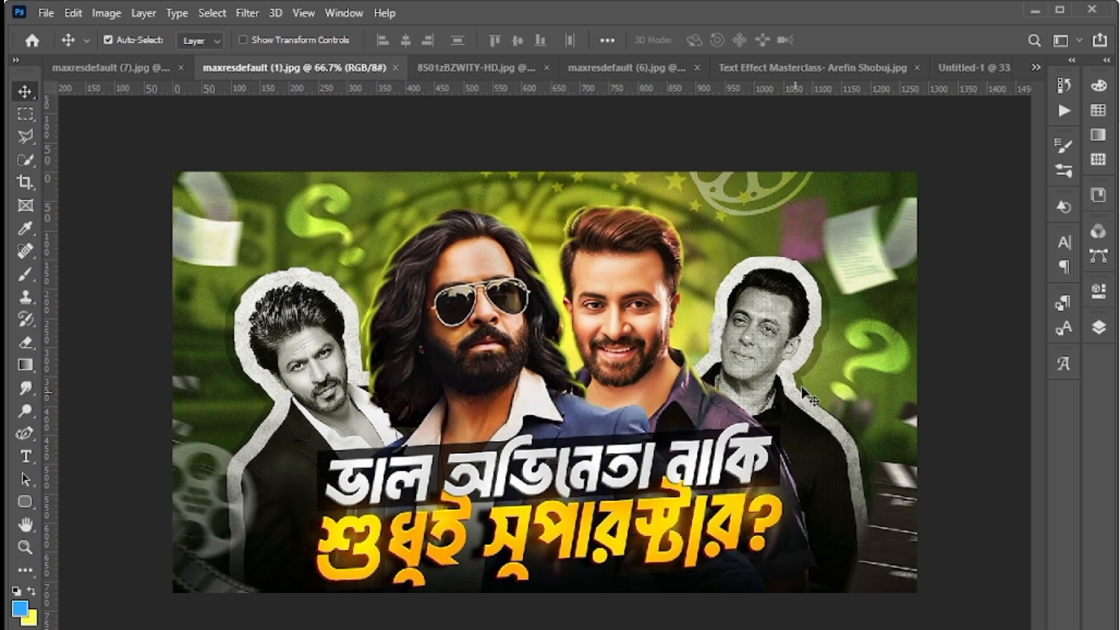
left_click(978, 64)
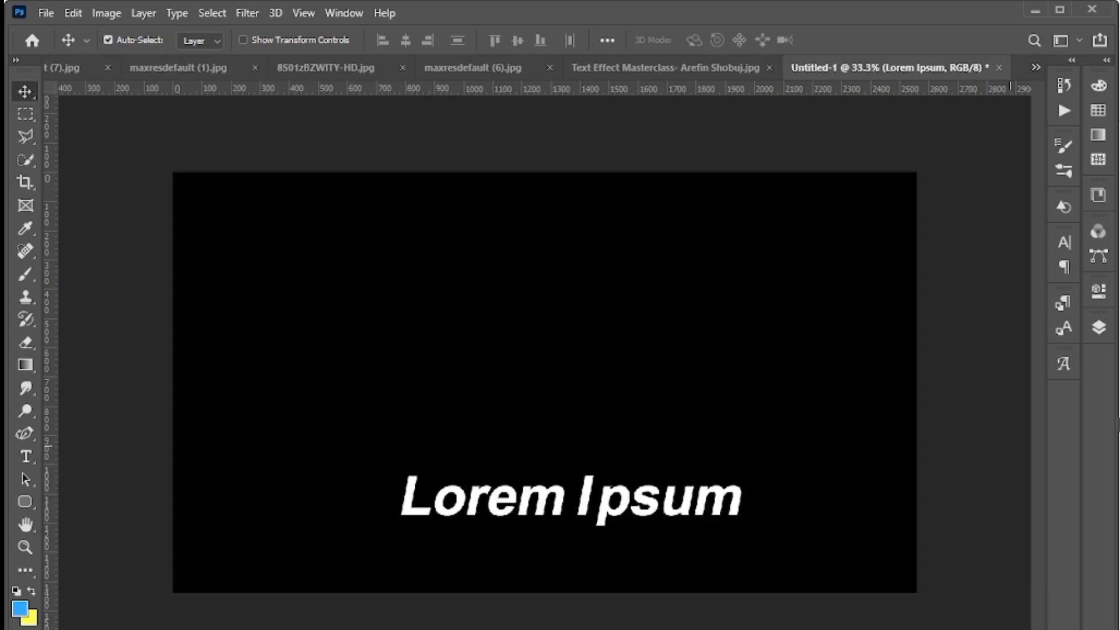
left_click(1098, 328)
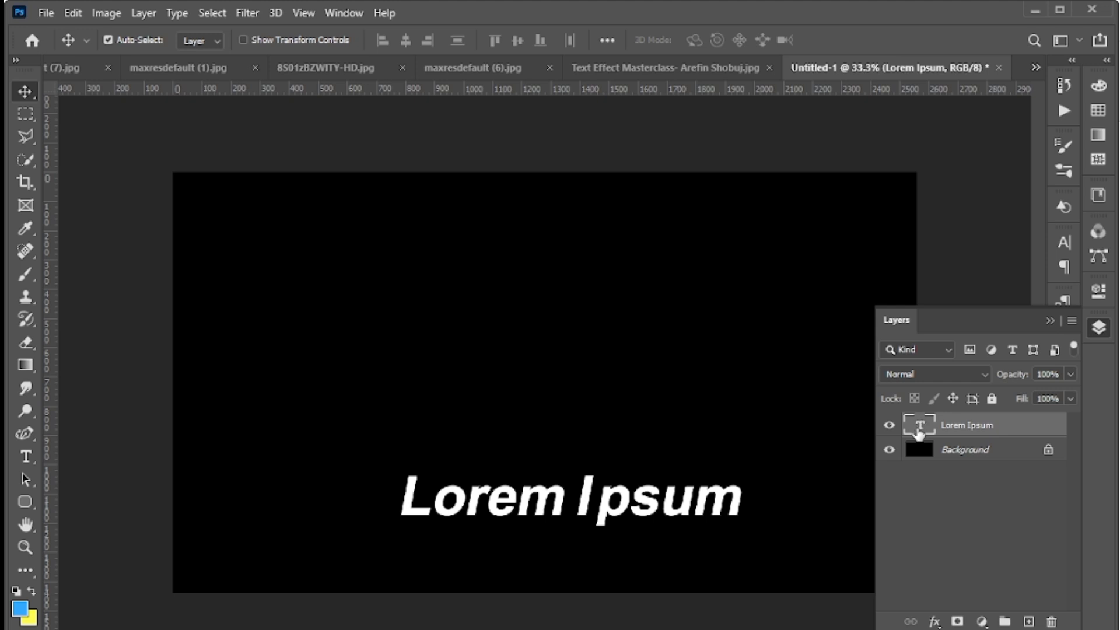
double_click(918, 432)
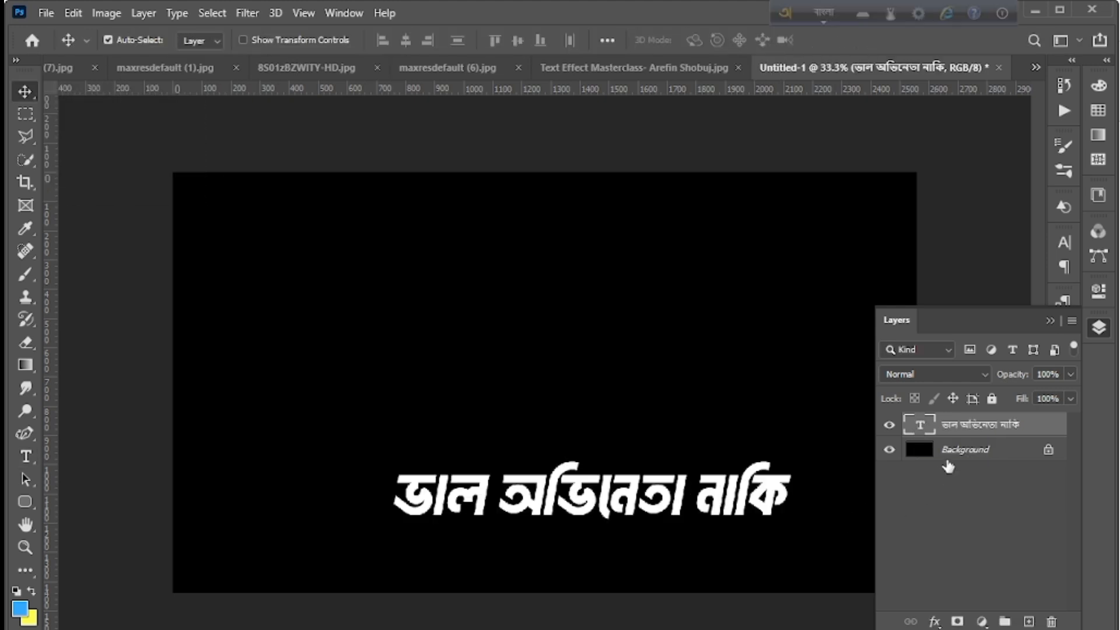
Duplicate the "ভাল অভিনেতা নাকি" text layer and place the copy directly below the first headline line.
key("ctrl+j")
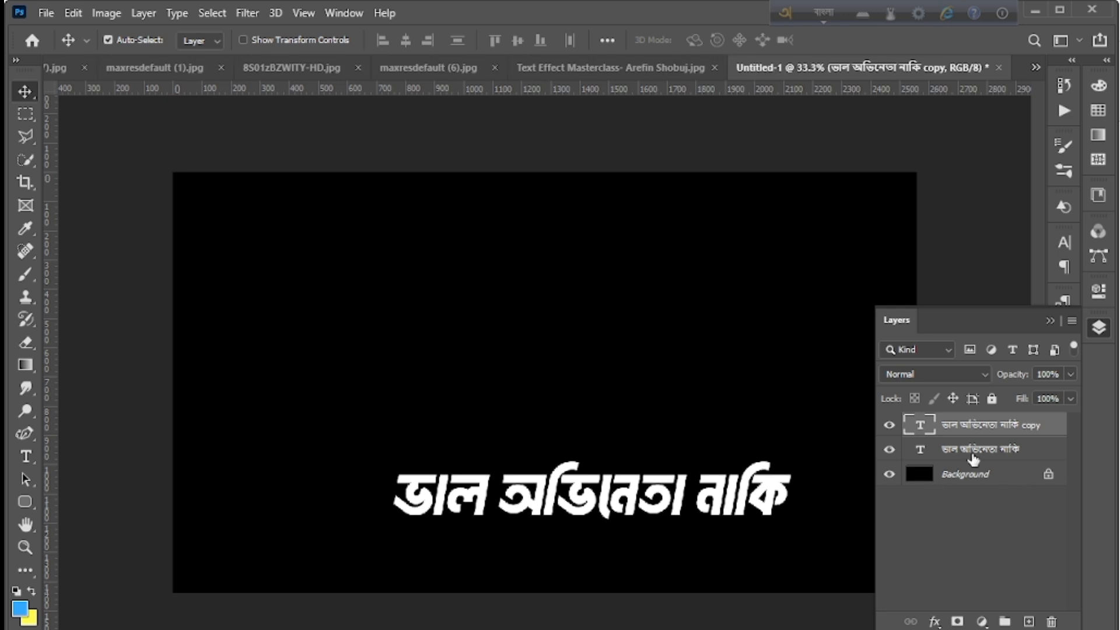
left_click_drag(669, 492, 658, 533)
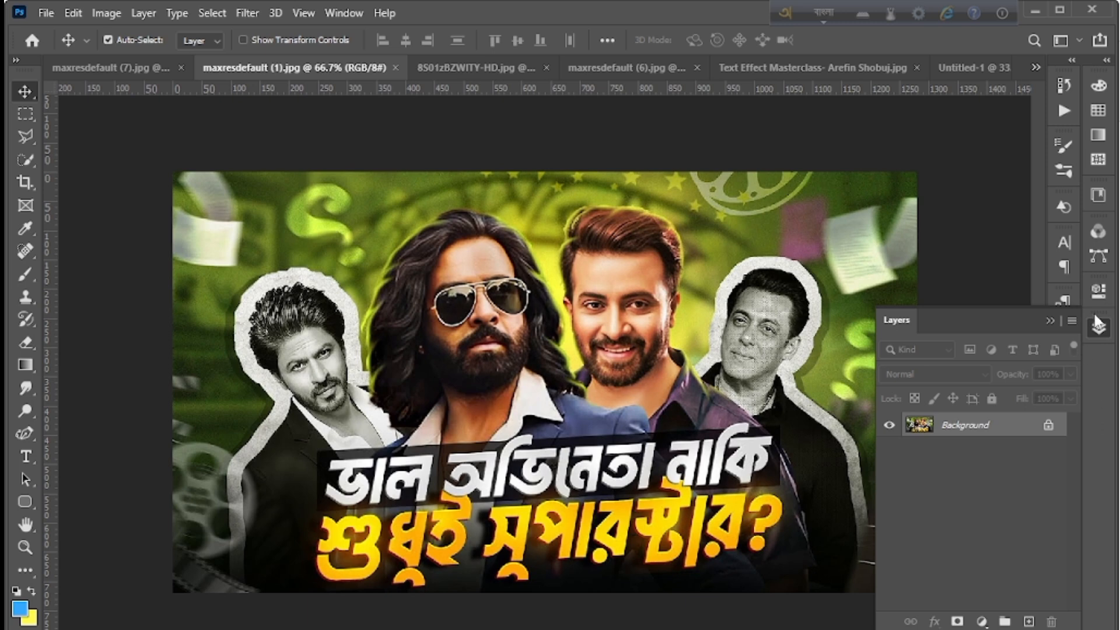
Examine the colours, shading and edges of both headline lines in the reference thumbnail maxresdefault (1).jpg up close.
left_click(1099, 328)
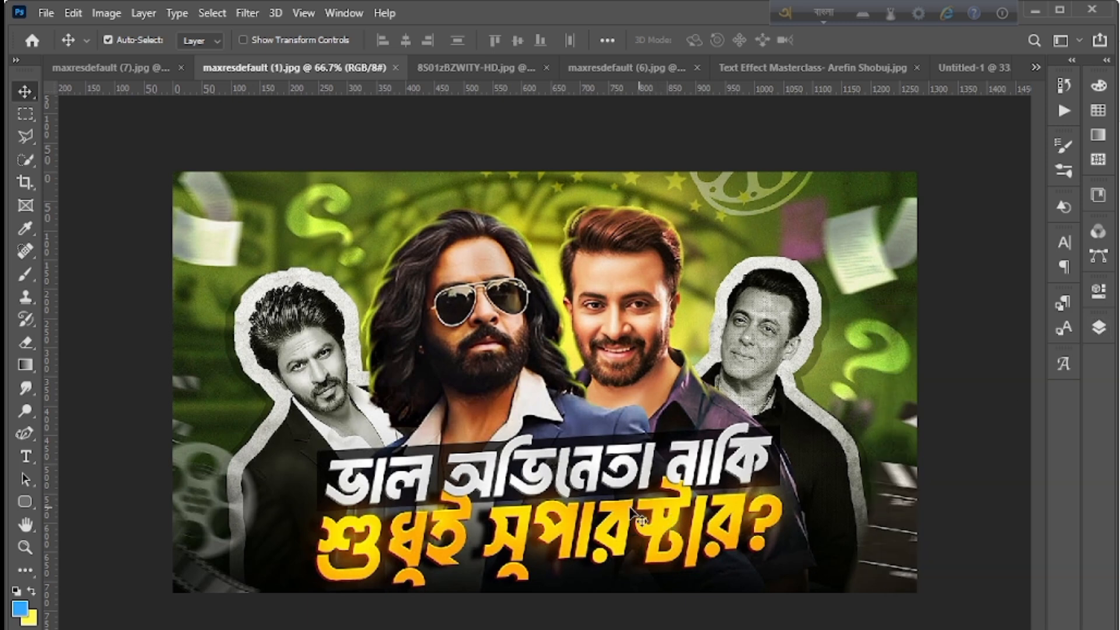
key("ctrl+plus")
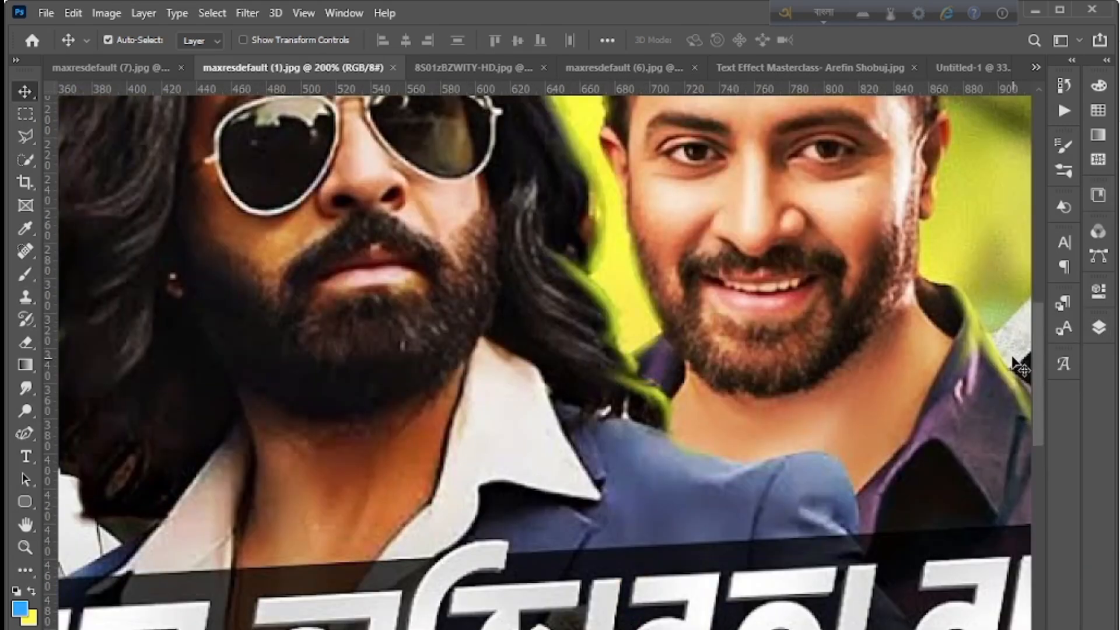
key("ctrl+plus")
left_click_drag(1037, 355, 1030, 413)
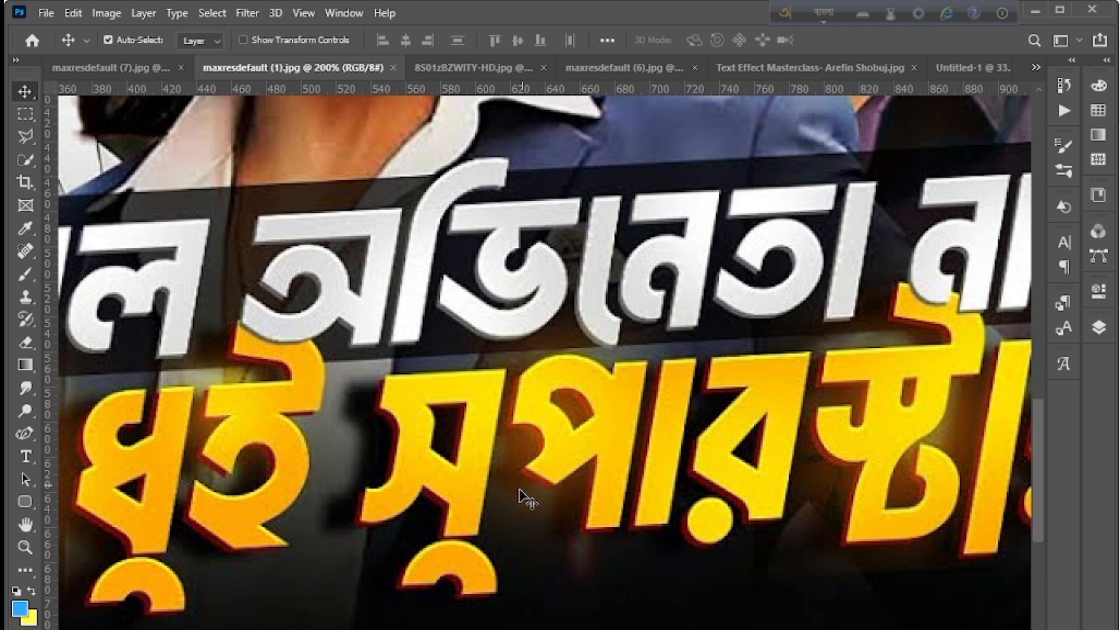
scroll(544, 361, "left", 5)
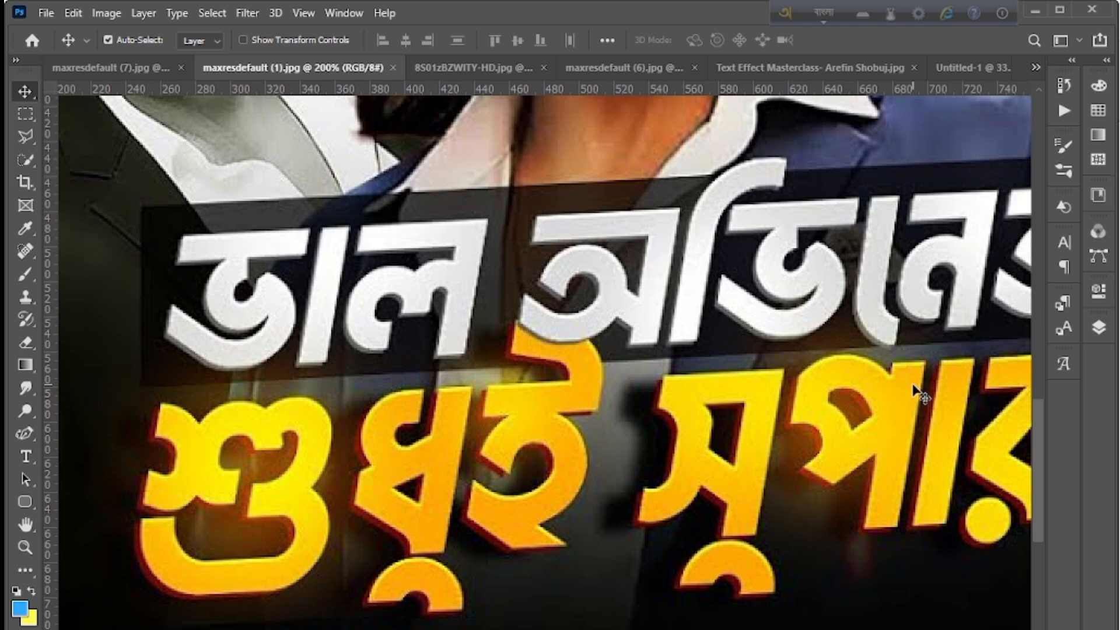
key("ctrl+minus")
key("ctrl+minus")
key("ctrl+plus")
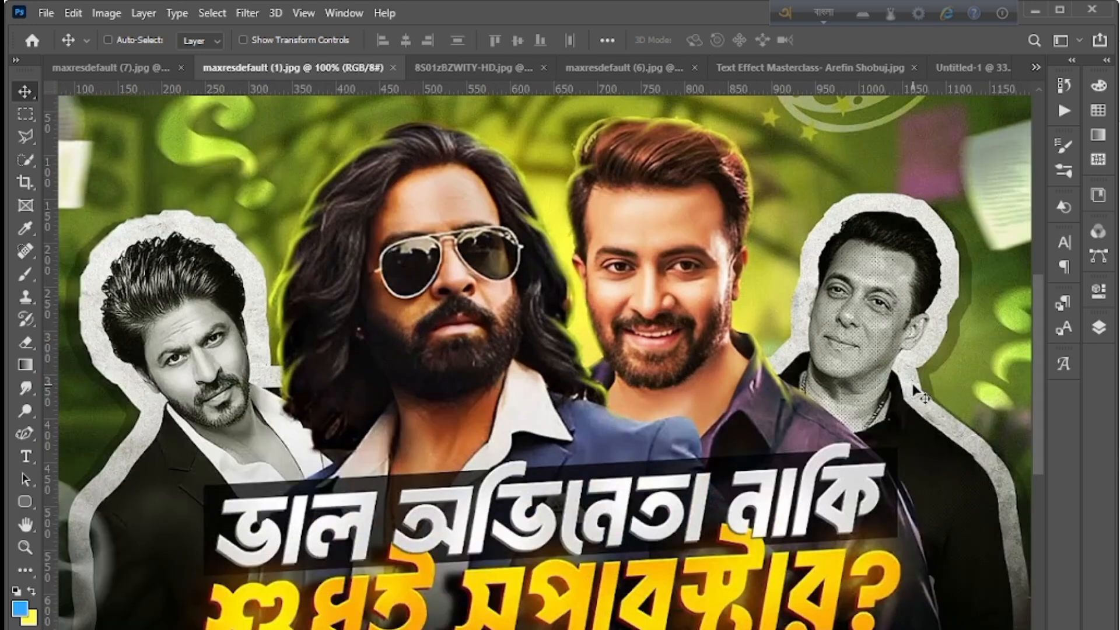
left_click_drag(1036, 292, 1045, 329)
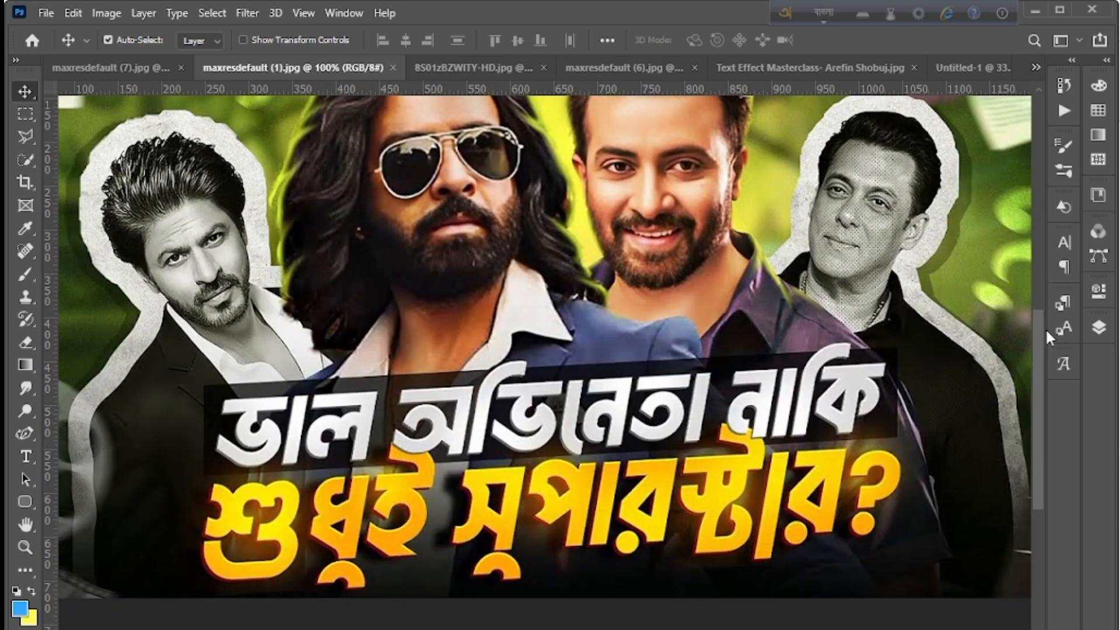
left_click(953, 67)
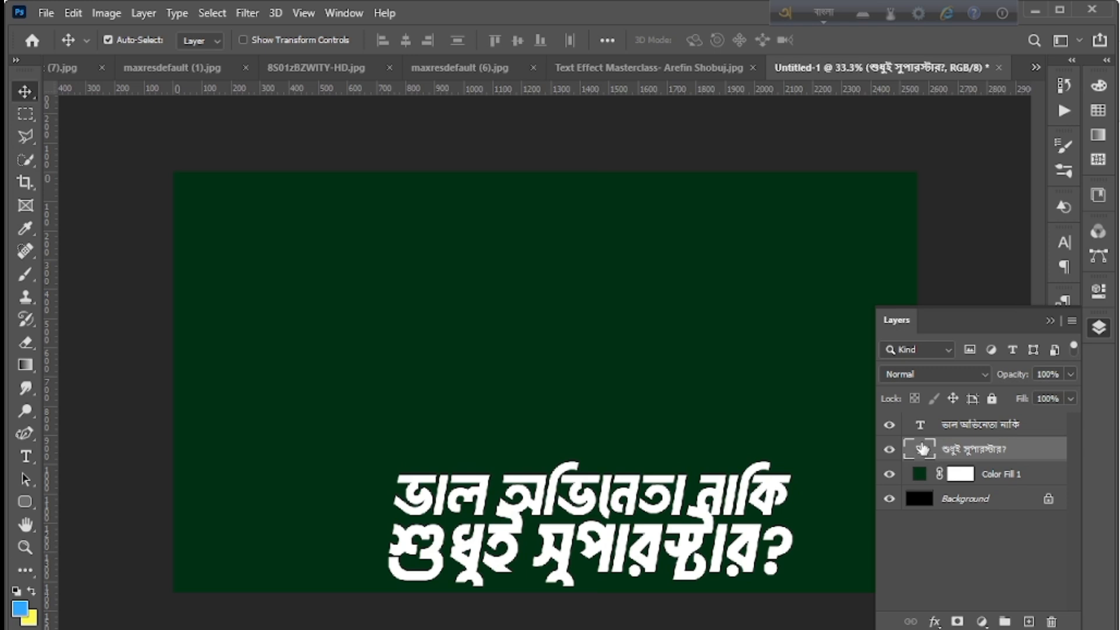
left_click(922, 428)
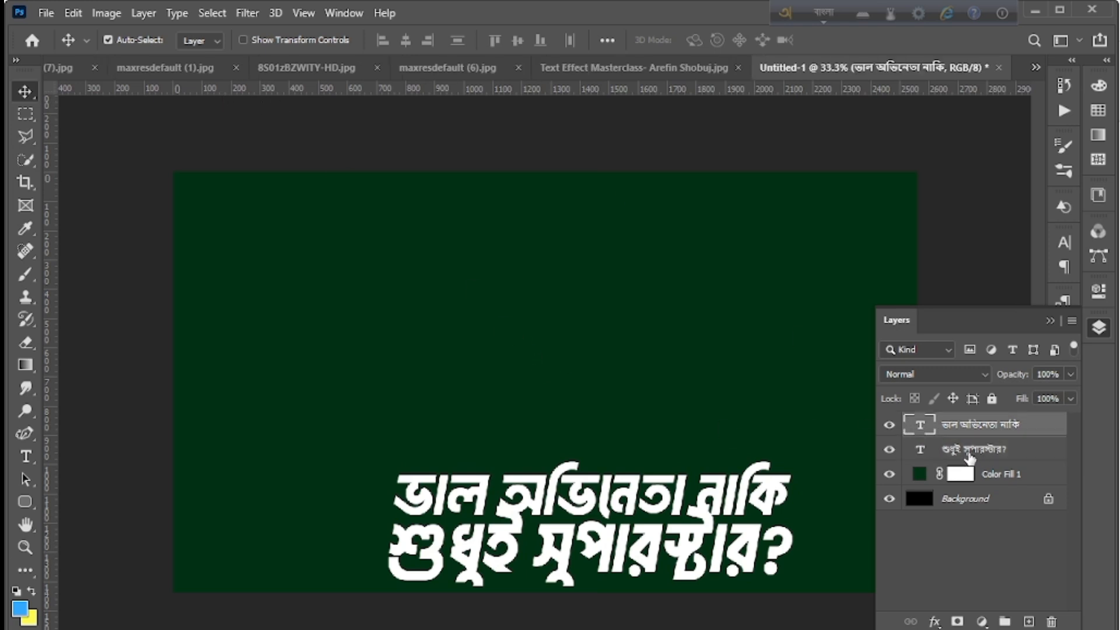
left_click(969, 457)
double_click(920, 449)
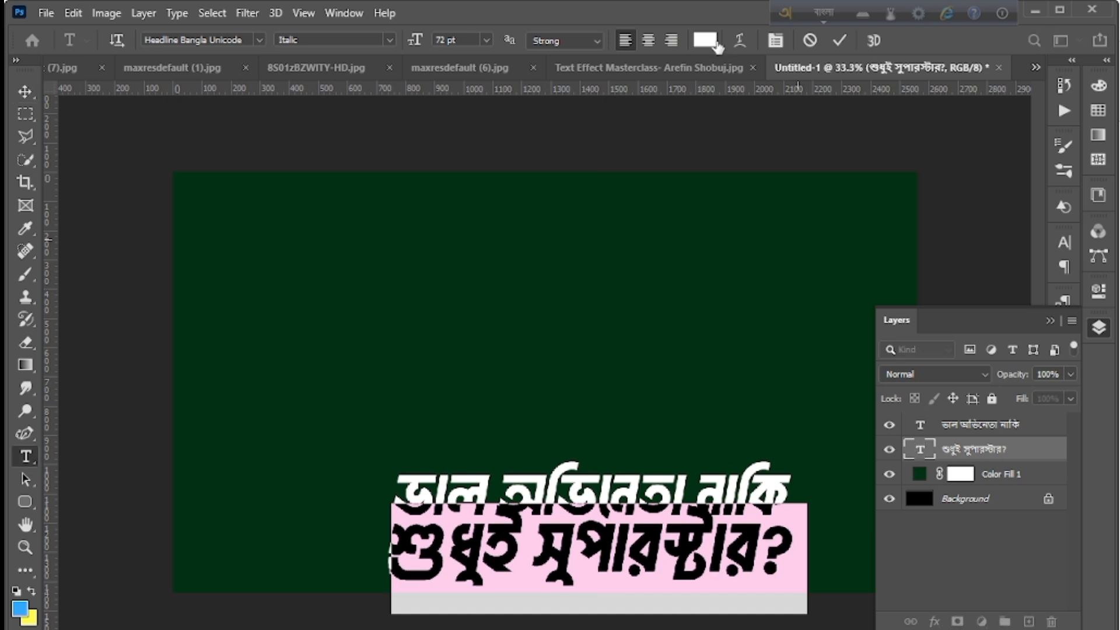
left_click(840, 41)
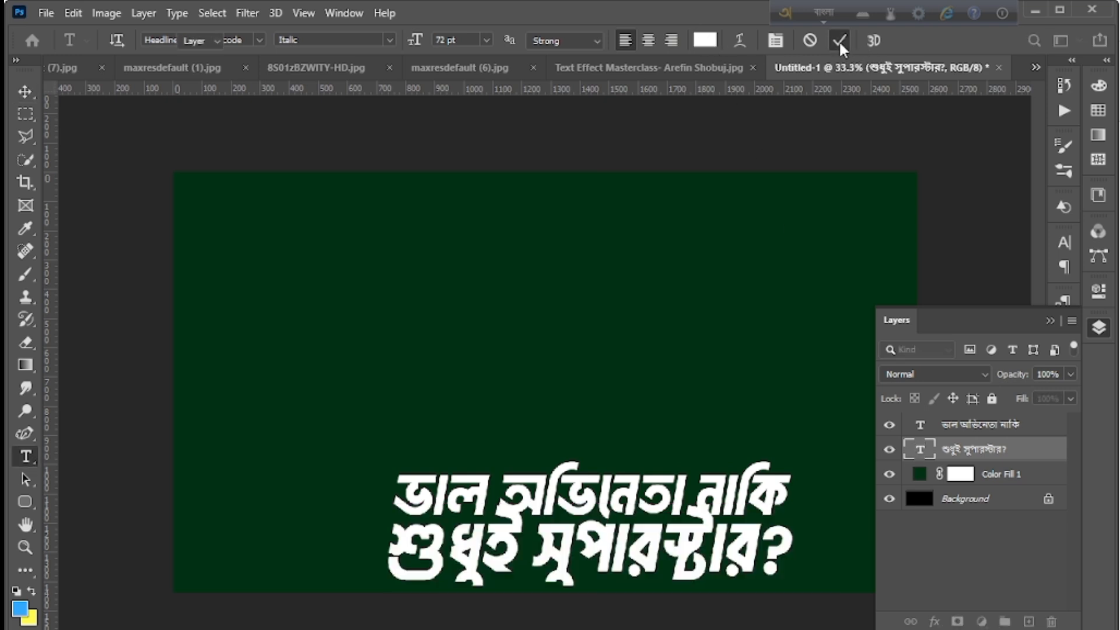
key("v")
Sample the yellow of the second headline line in maxresdefault (1).jpg as the foreground colour and return to Untitled-1.
left_click(190, 64)
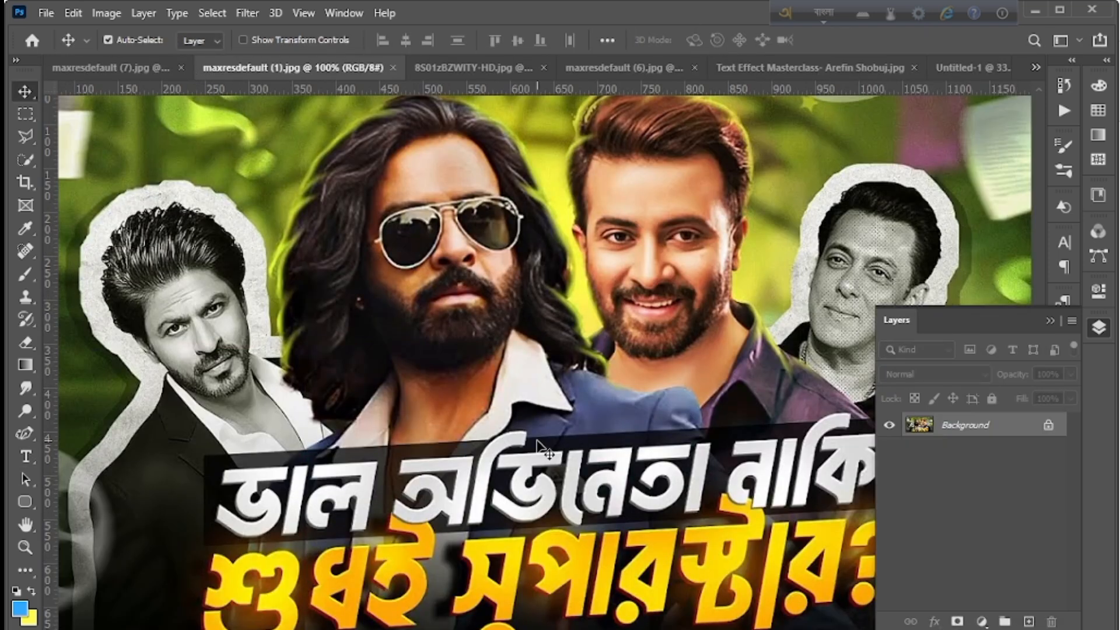
left_click(29, 274)
left_click(62, 269)
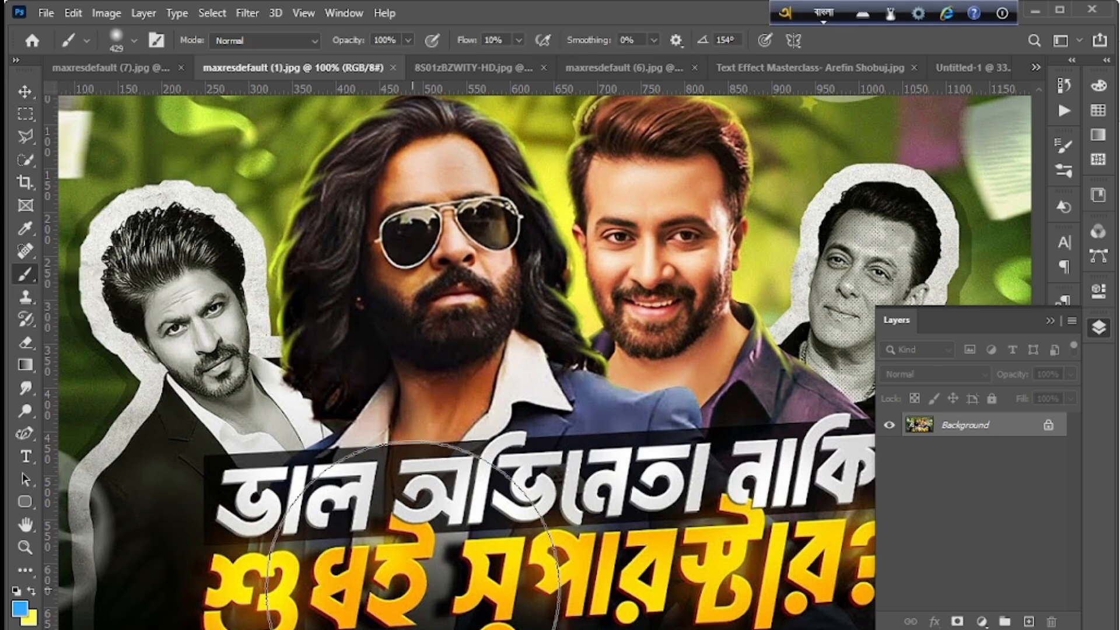
left_click(450, 480, "alt")
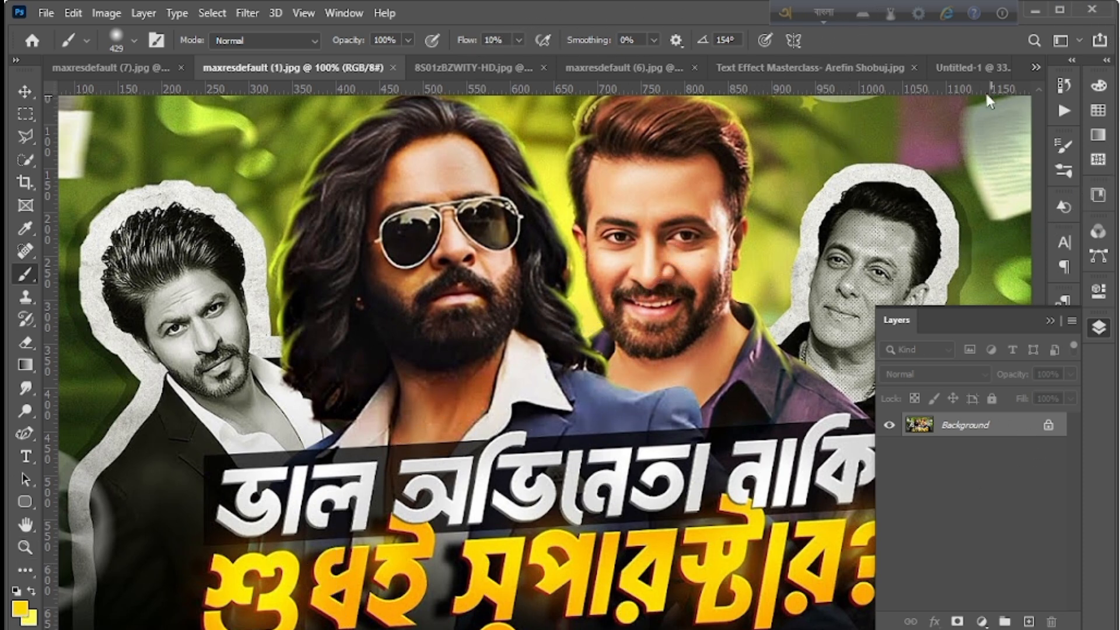
left_click(974, 67)
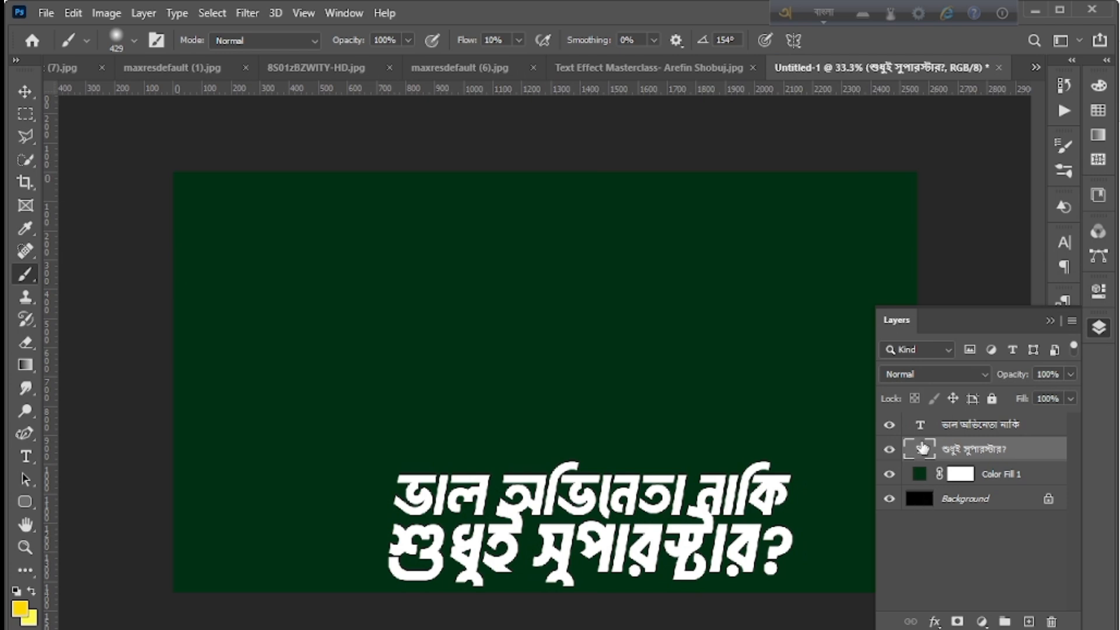
Set the text colour of the "শুধুই সুপারস্টার?" line to the sampled yellow fbd802 and commit the text.
double_click(920, 452)
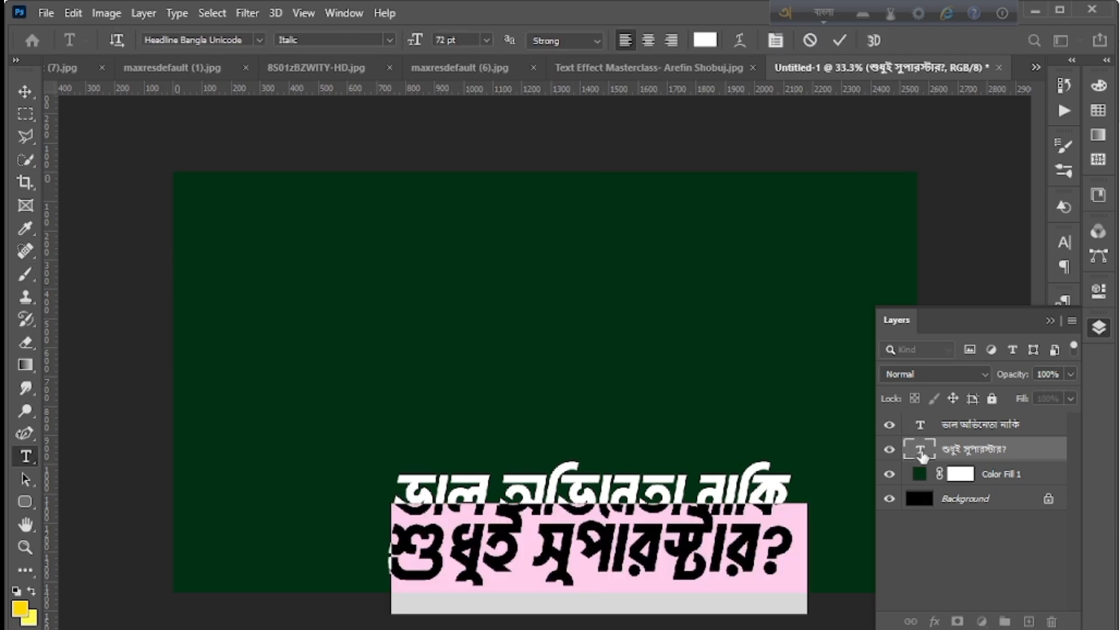
left_click(708, 41)
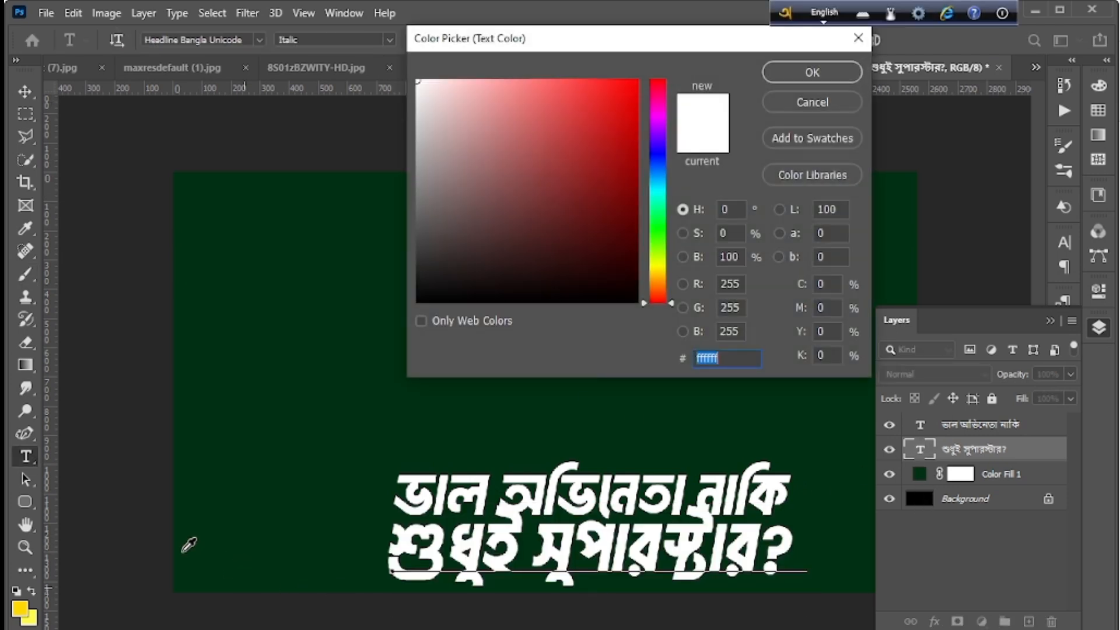
left_click(23, 607)
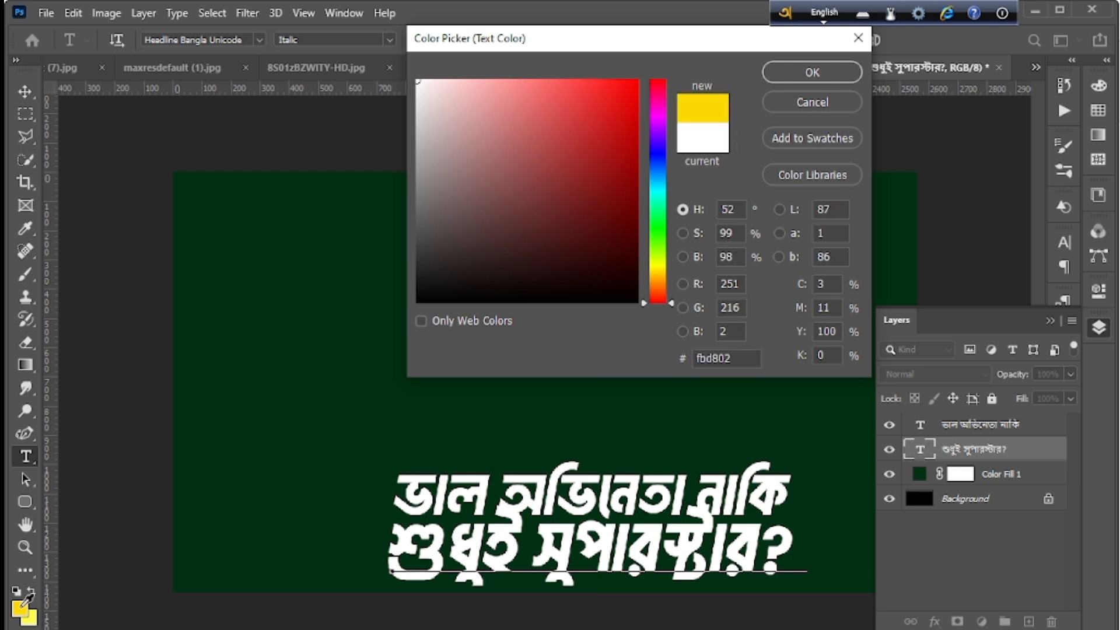
left_click(806, 73)
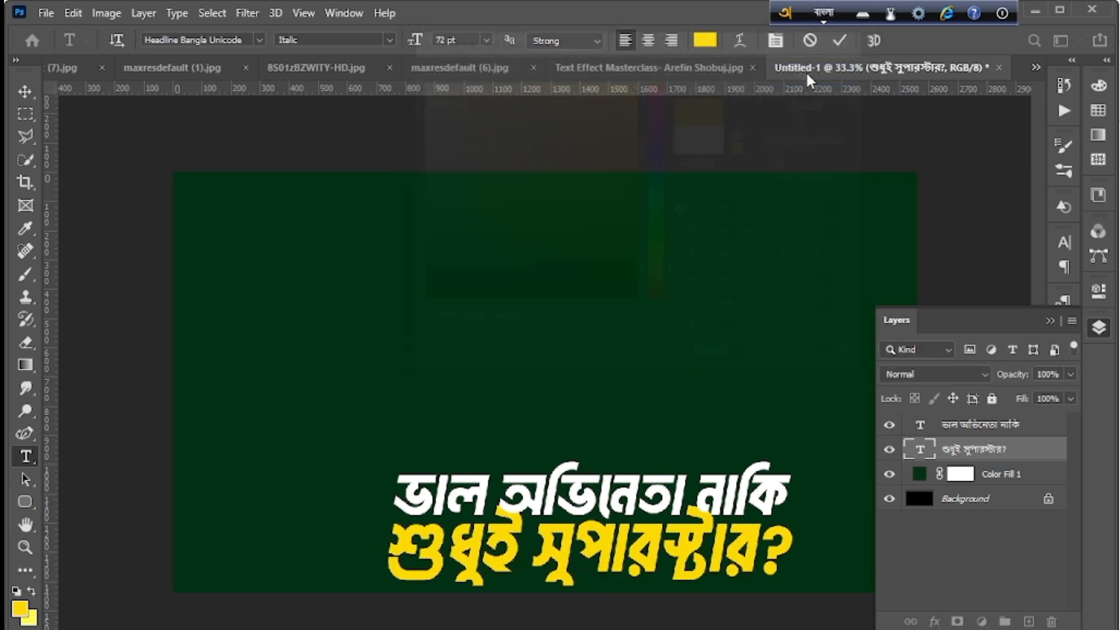
left_click(839, 41)
key("b")
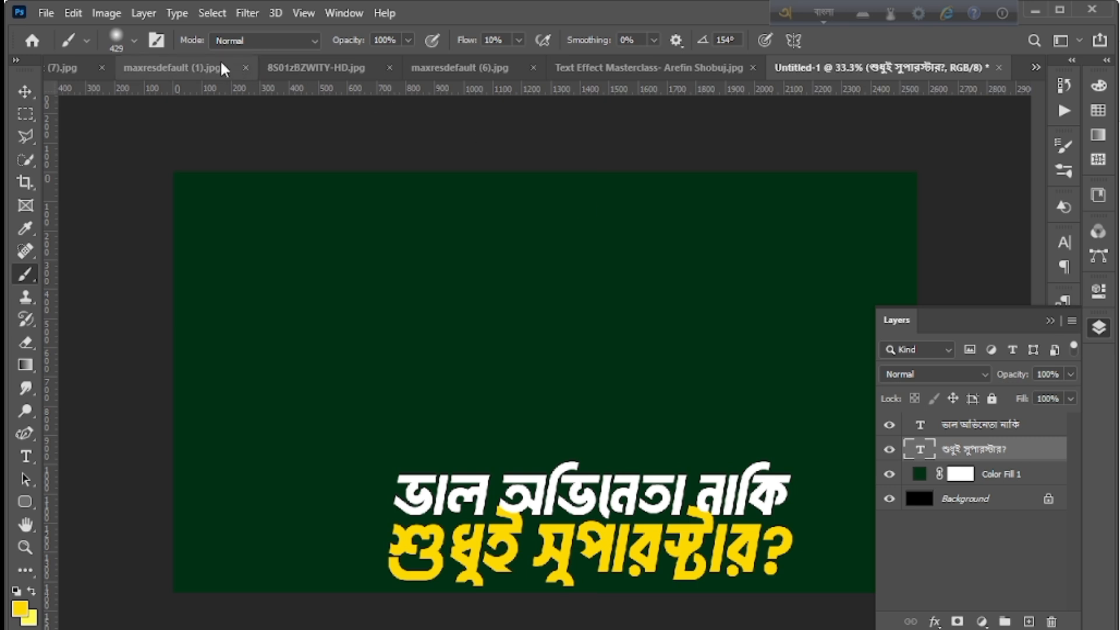
Sample the darker orange of the second headline line in maxresdefault (1).jpg as the foreground colour and return to Untitled-1.
left_click(204, 62)
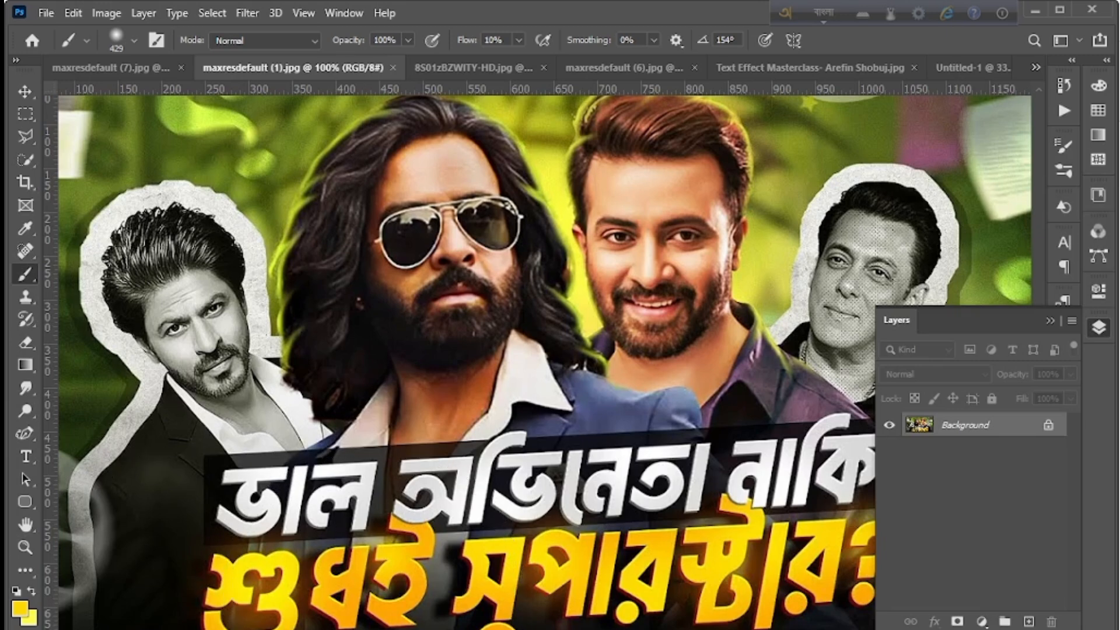
key("ctrl+plus")
key("ctrl+plus")
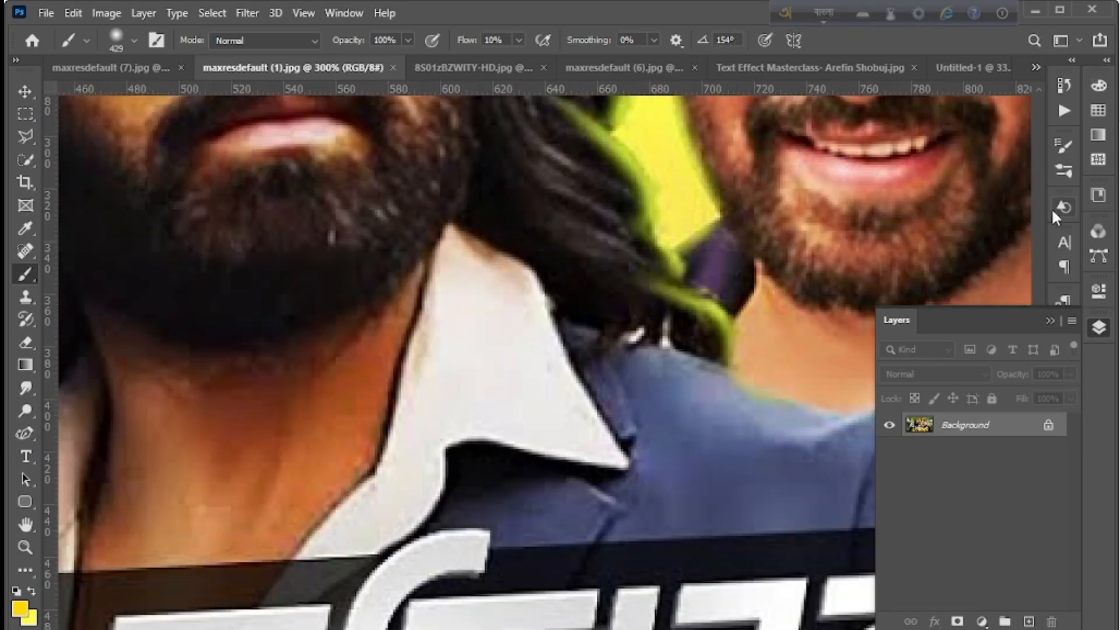
left_click(1099, 328)
left_click_drag(1044, 401, 1050, 516)
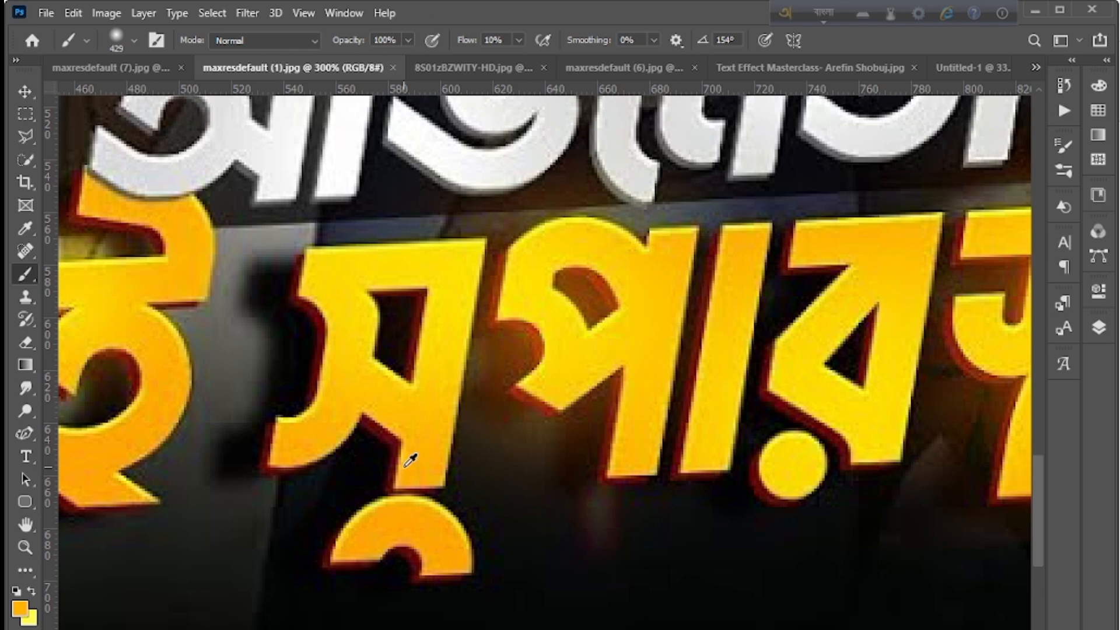
left_click(957, 67)
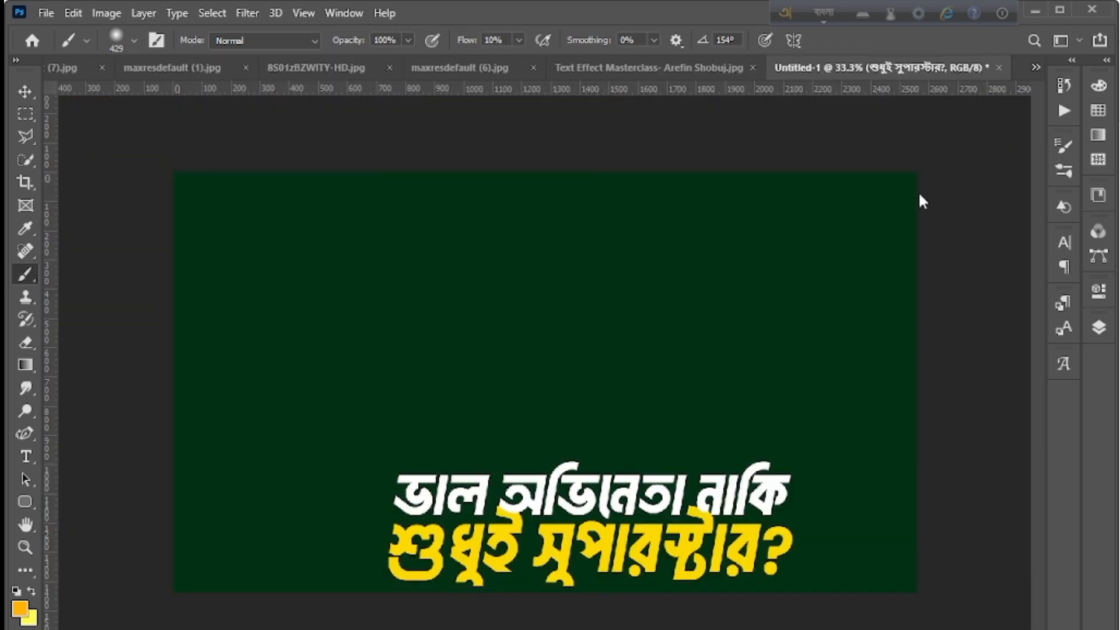
Recolour the "শুধুই সুপারস্টার?" text, starting from the sampled orange ffb301 and deepening it to ff9c00, and commit the text.
left_click(1099, 328)
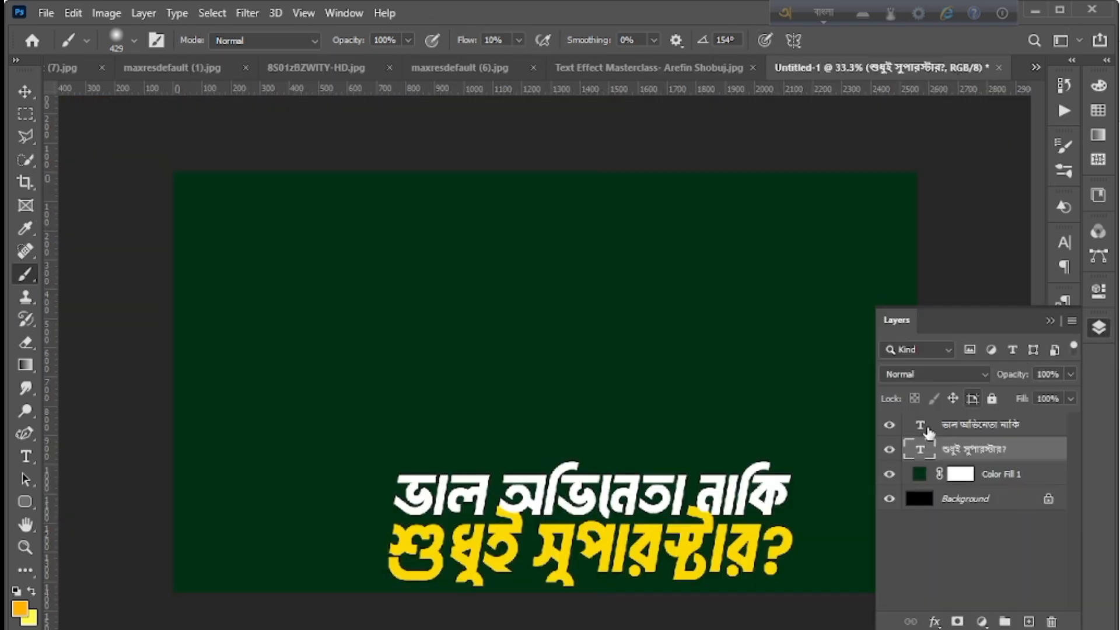
double_click(914, 453)
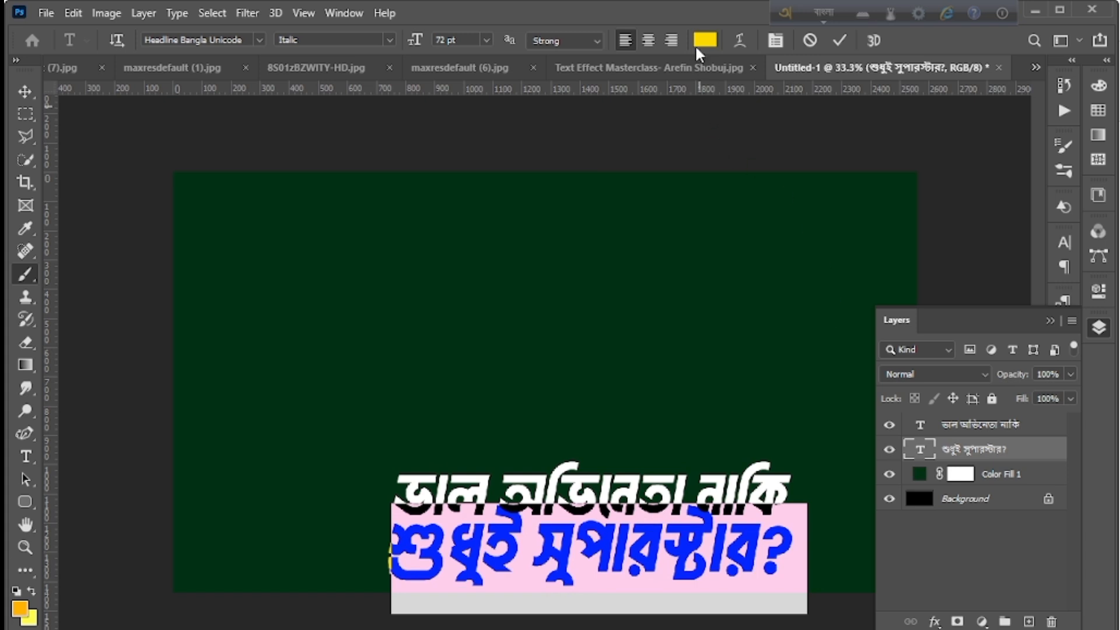
left_click(700, 39)
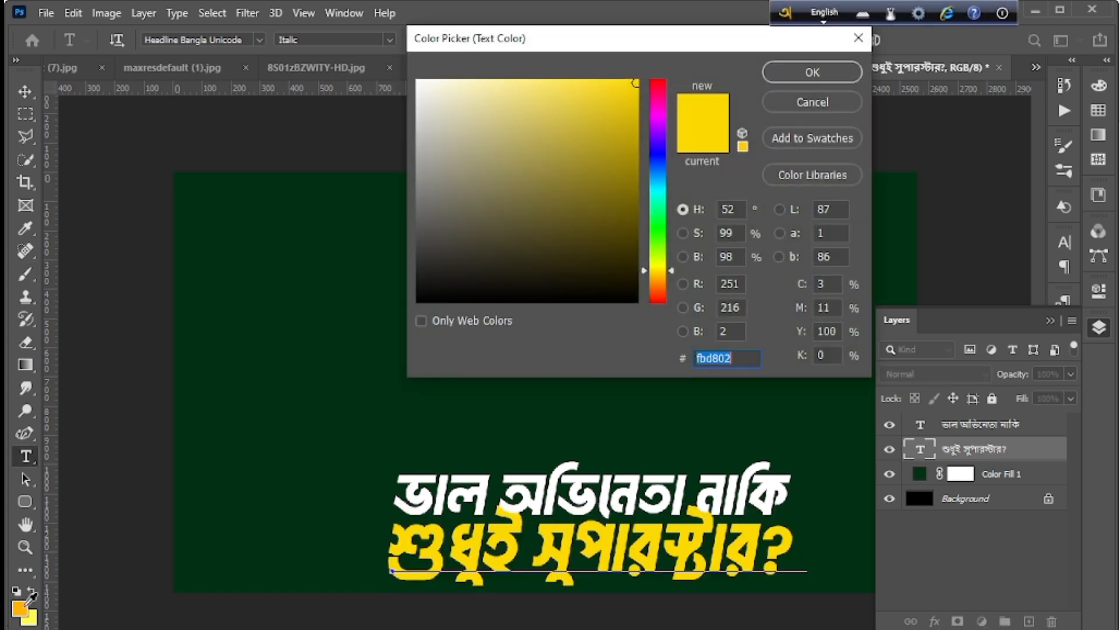
type("ffb301")
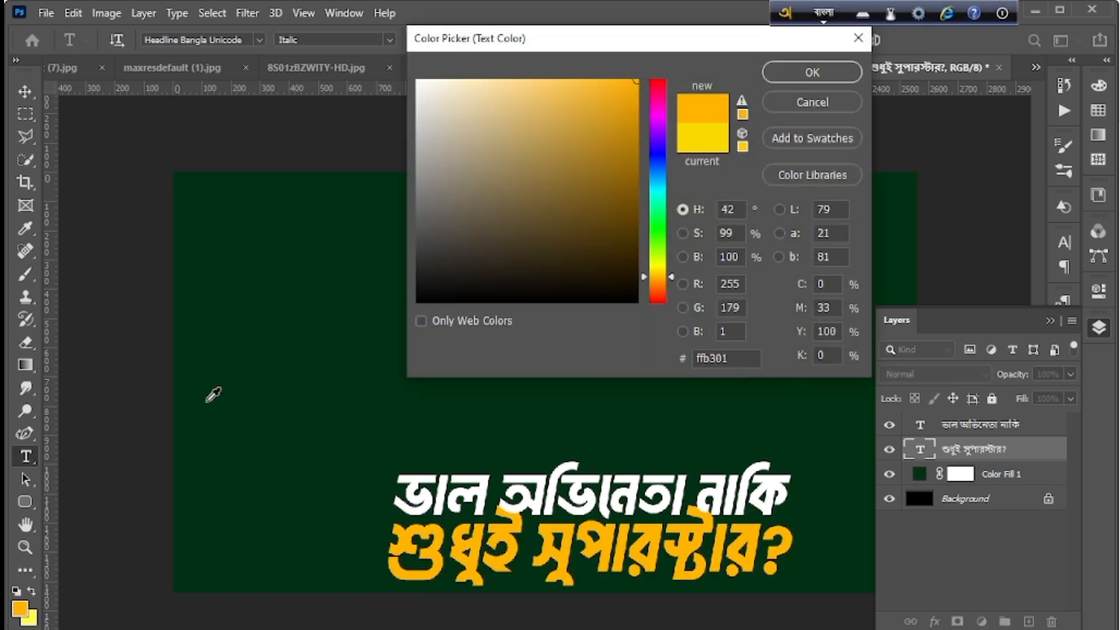
left_click(636, 123)
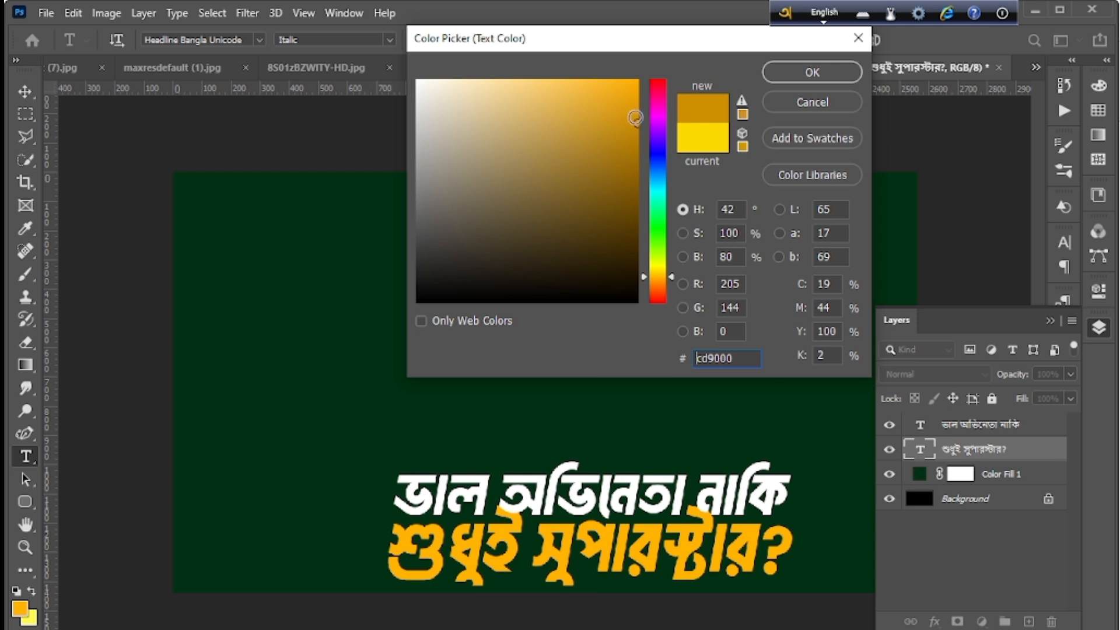
left_click(638, 145)
mouse_move(638, 145)
left_mouse_down()
mouse_move(637, 114)
mouse_move(680, 53)
left_mouse_up()
left_click(646, 277)
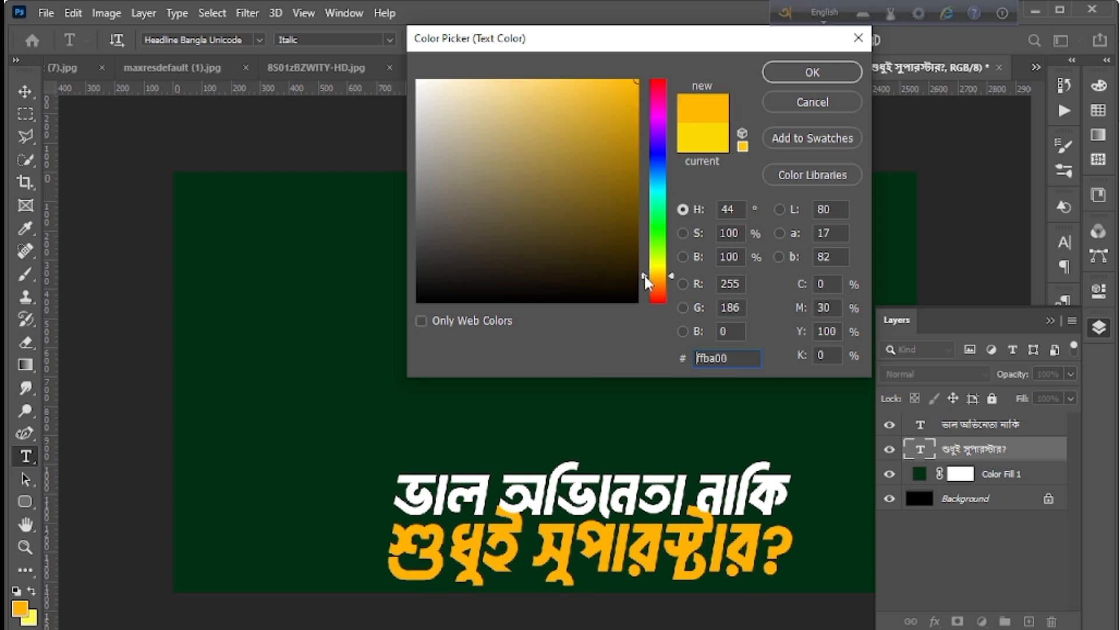
left_click_drag(645, 283, 648, 288)
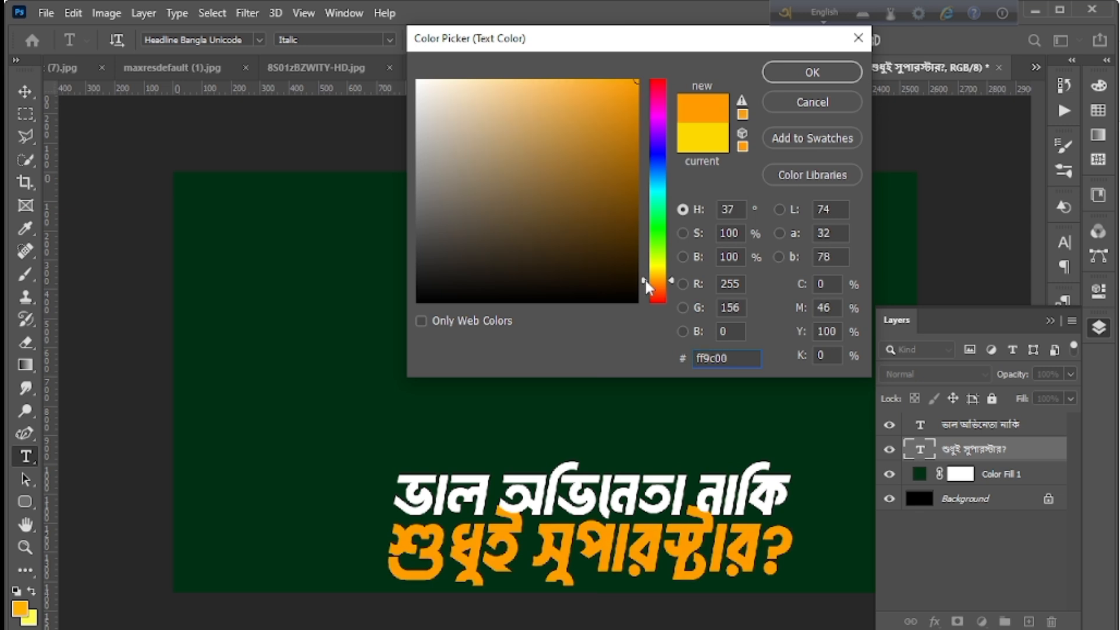
left_click(798, 76)
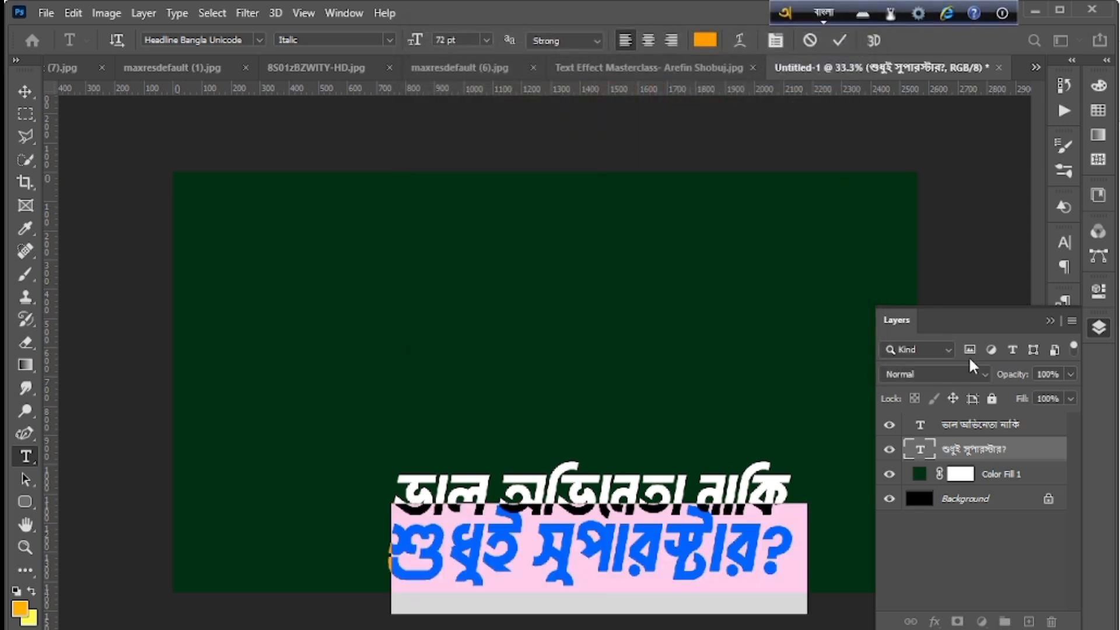
left_click(840, 39)
key("b")
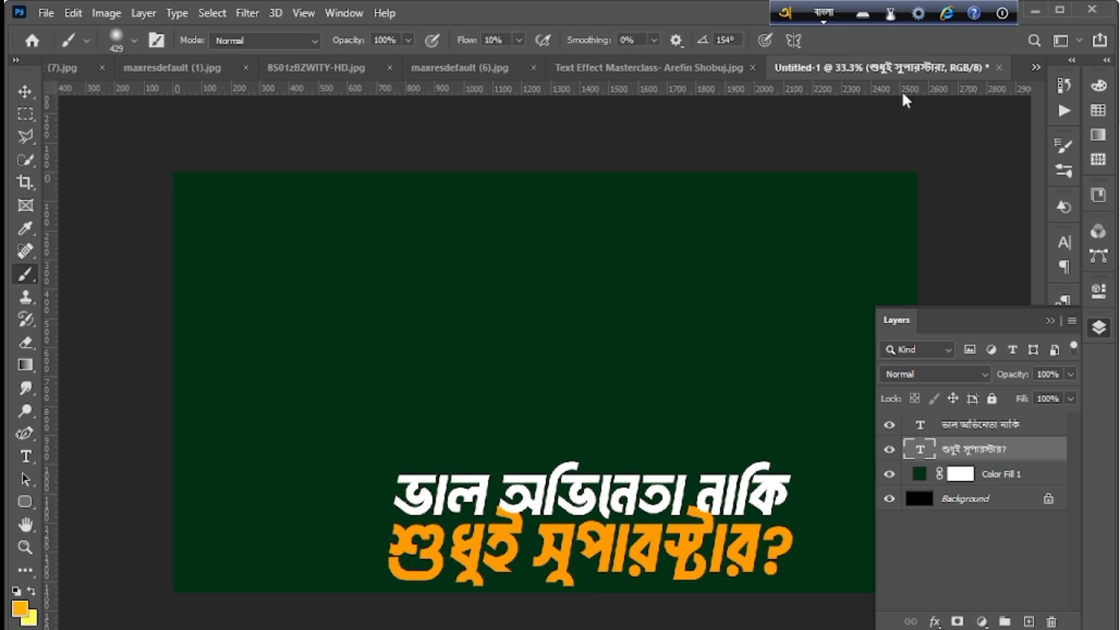
left_click(1111, 333)
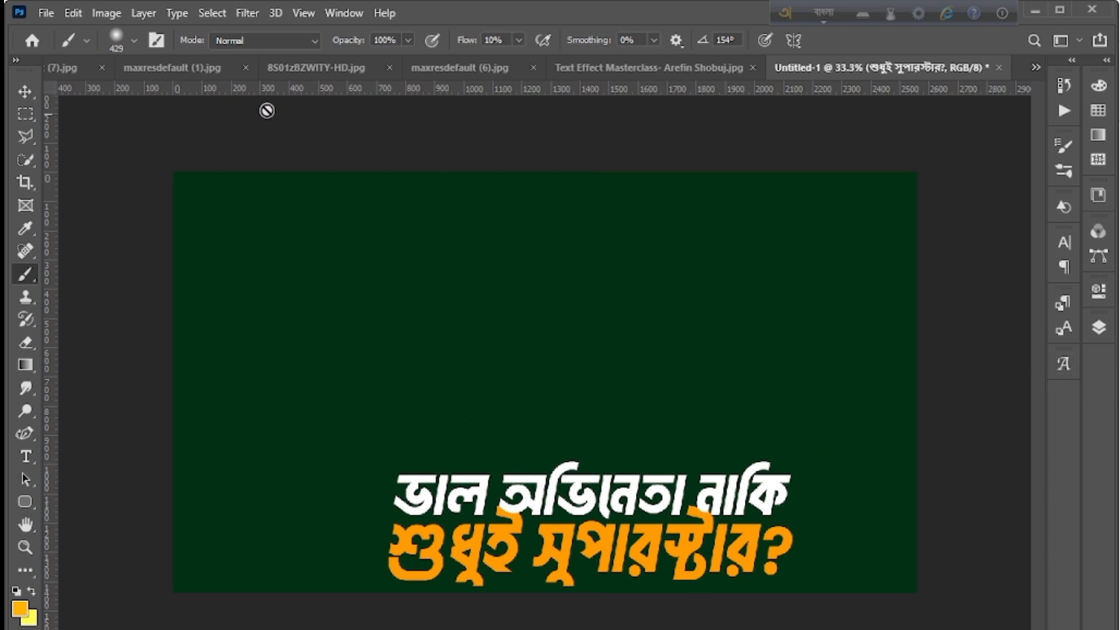
Examine the shading and glow of the two-line headline in maxresdefault (1).jpg.
left_click(197, 60)
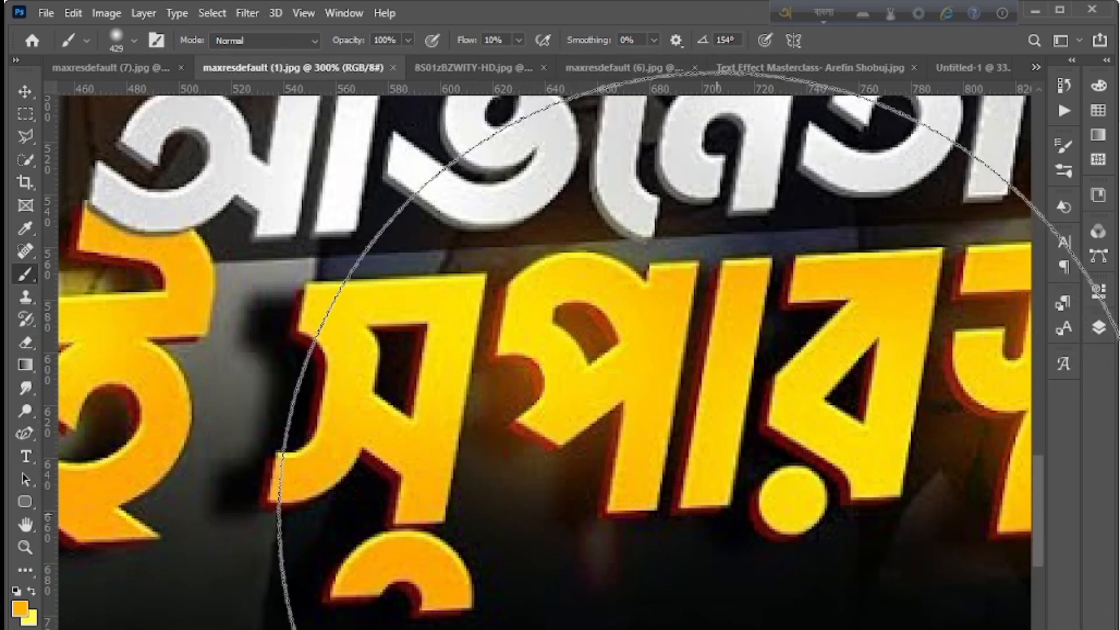
key("ctrl+1")
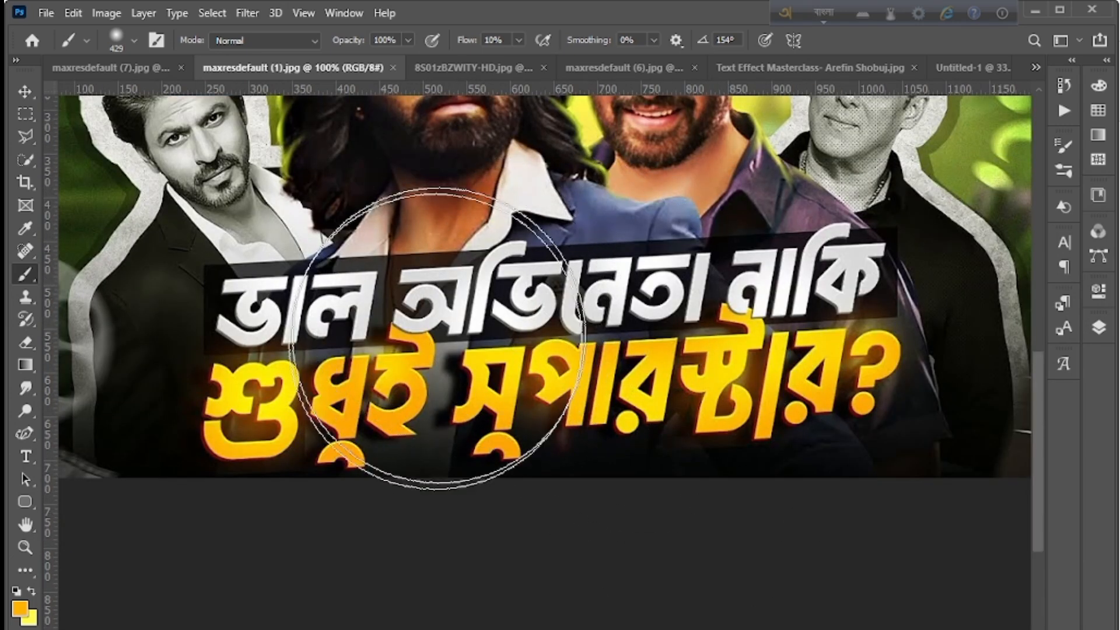
key("ctrl+plus")
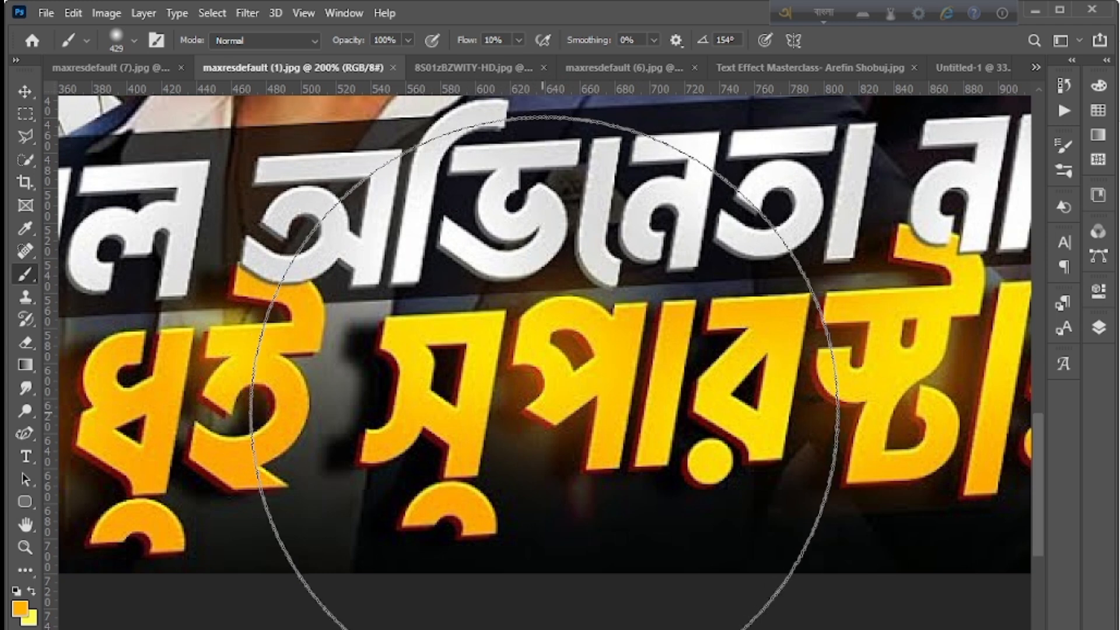
key("ctrl+minus")
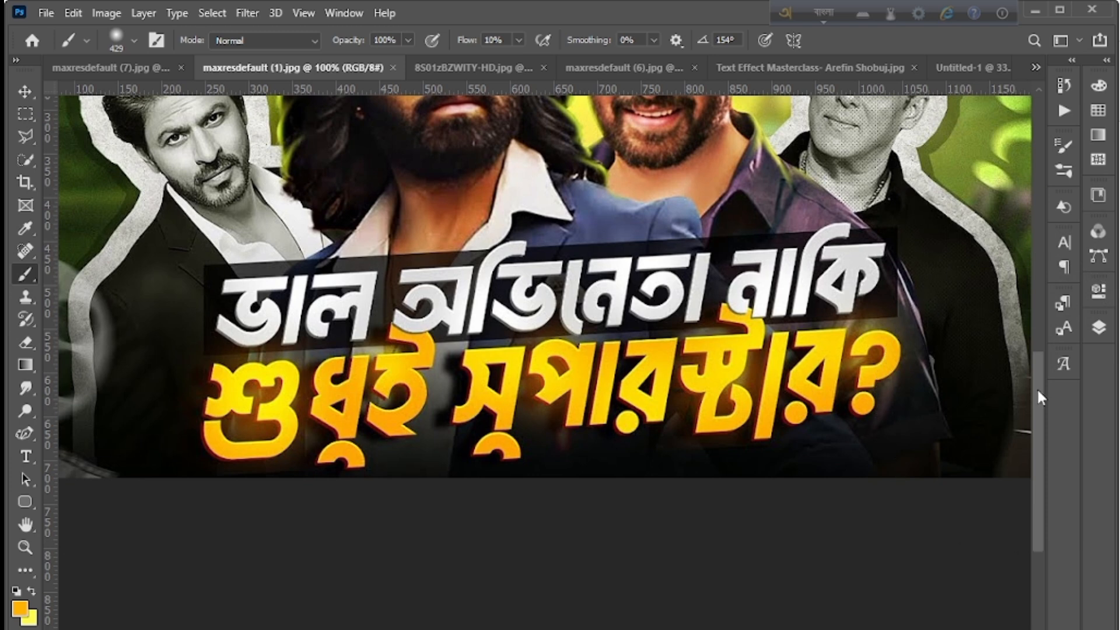
left_click_drag(1037, 387, 1037, 379)
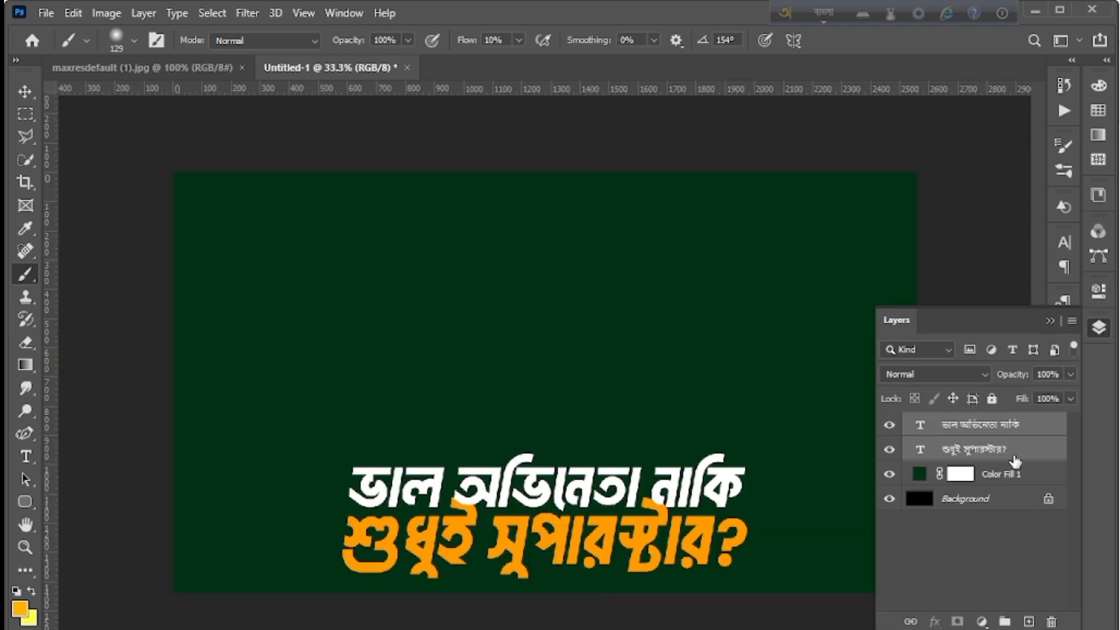
Add a new layer directly above the "শুধুই সুপারস্টার?" text in Untitled-1 and set its blend mode to Linear Dodge (Add).
left_click(1015, 461)
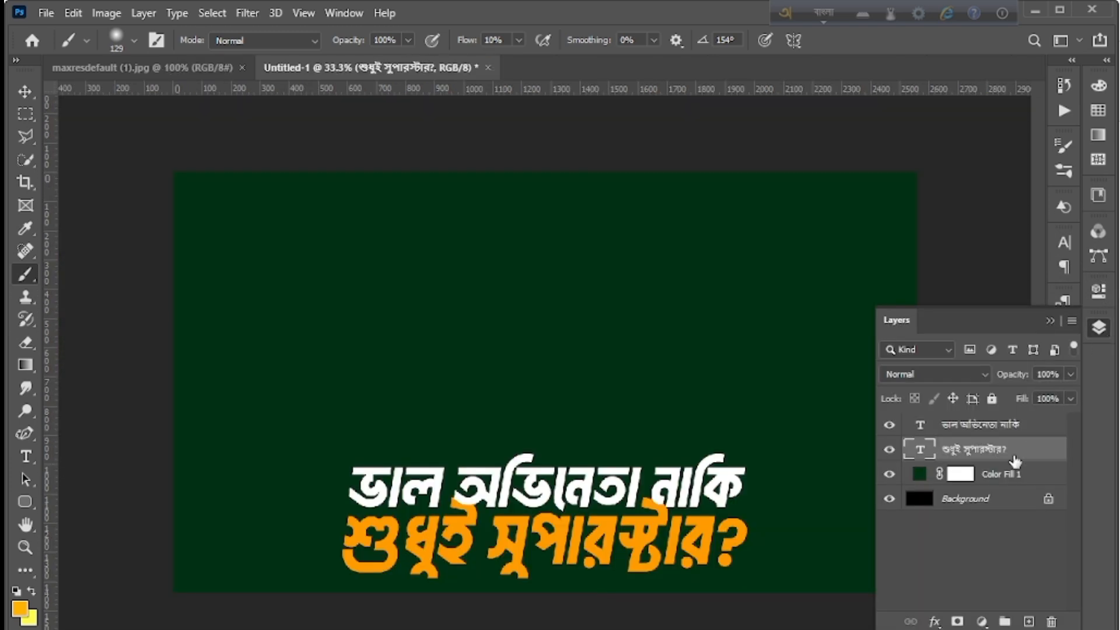
left_click(1027, 622)
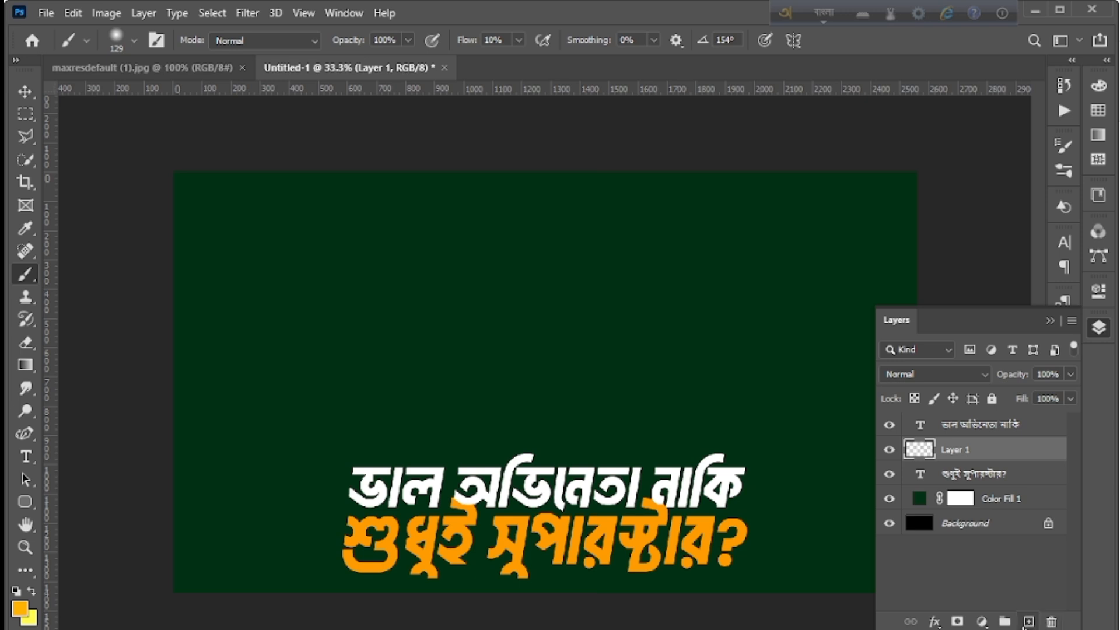
left_click(967, 377)
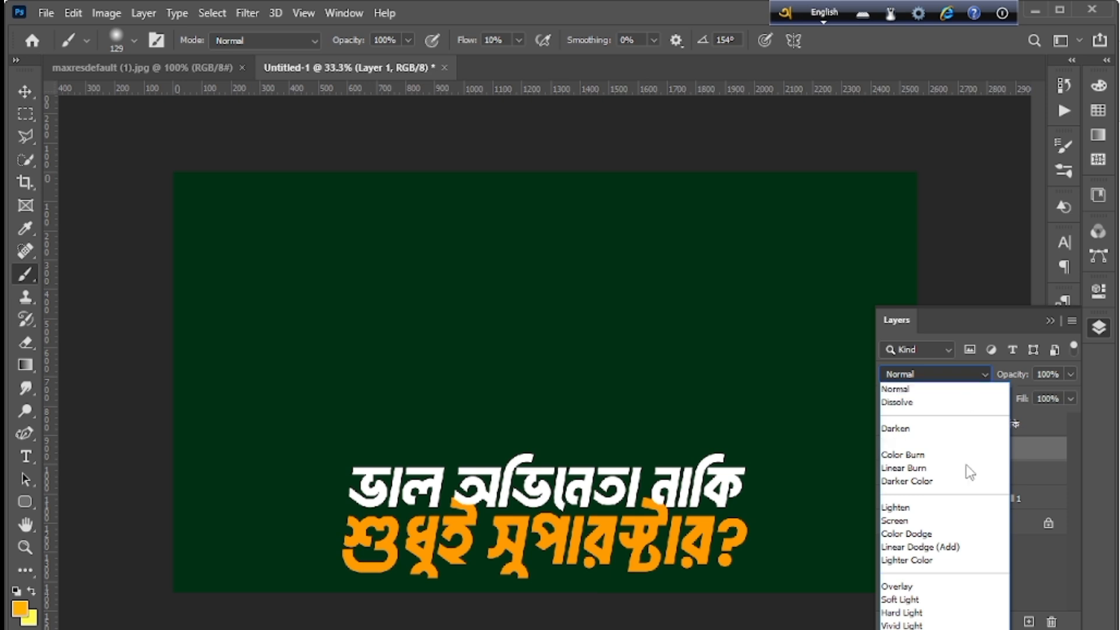
left_click(948, 545)
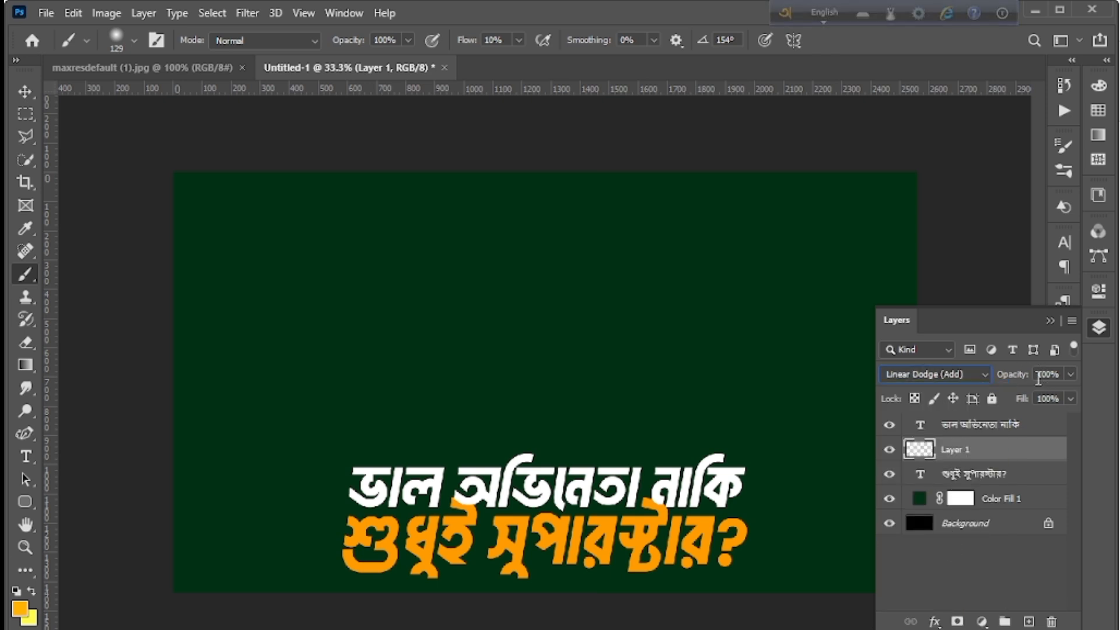
key("F12")
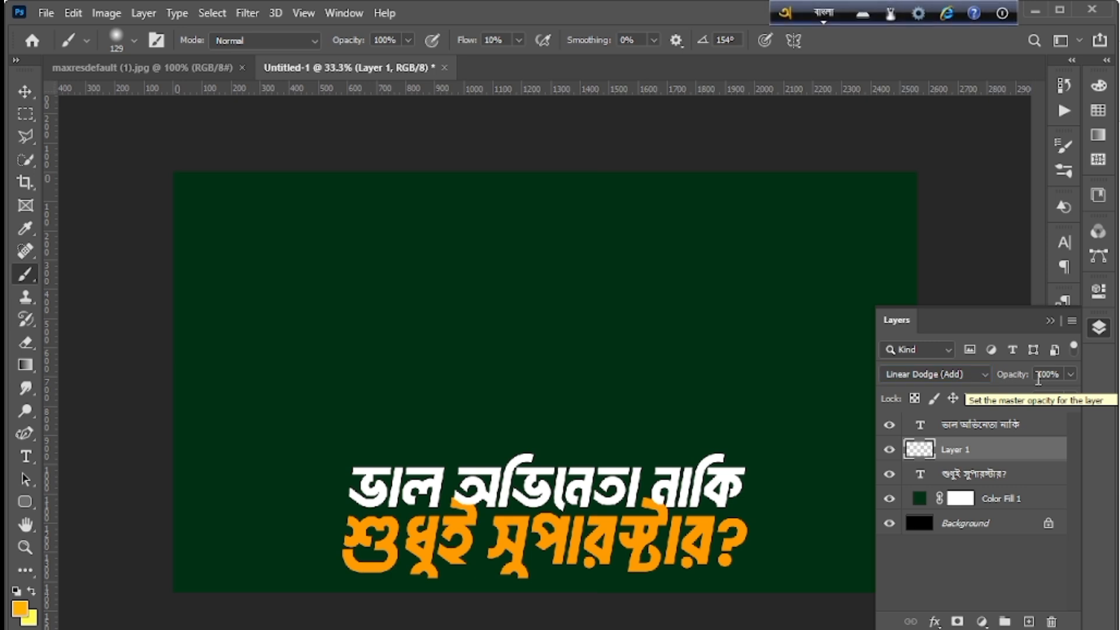
left_click(1096, 328)
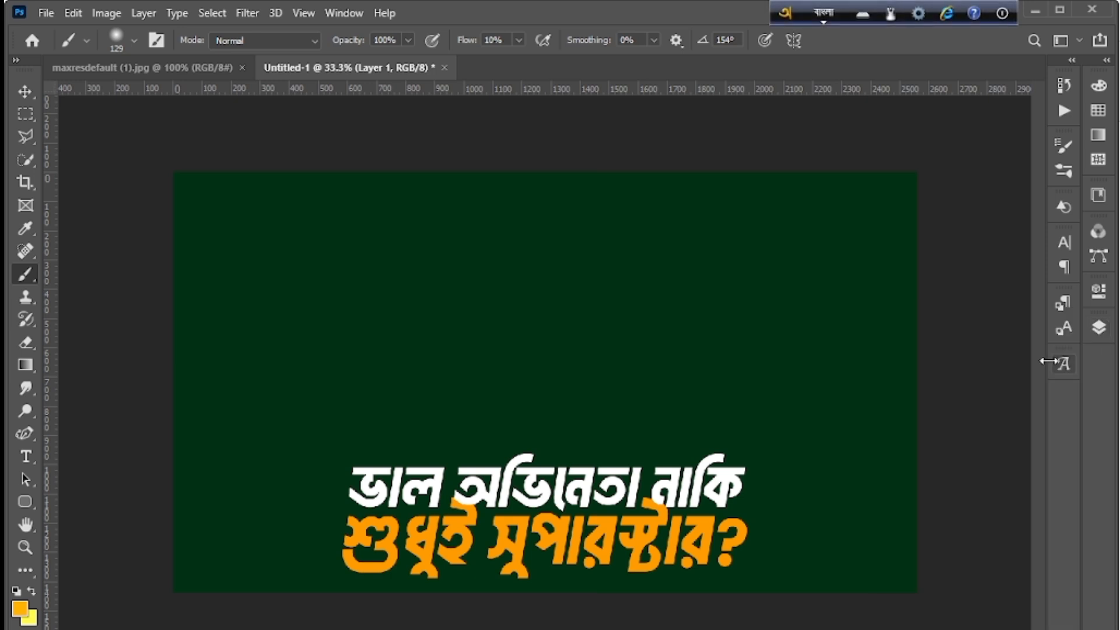
Swap the foreground and background colours and change the foreground to a fully saturated bright yellow.
left_click(32, 592)
key("F12")
left_click(21, 609)
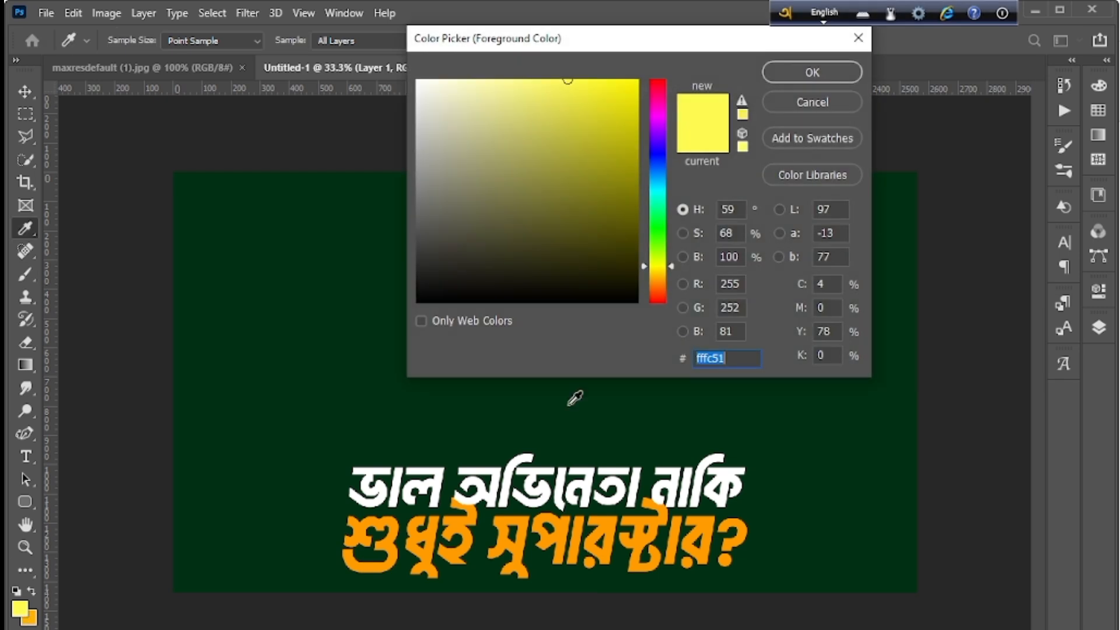
left_click_drag(635, 83, 690, 68)
left_click(812, 72)
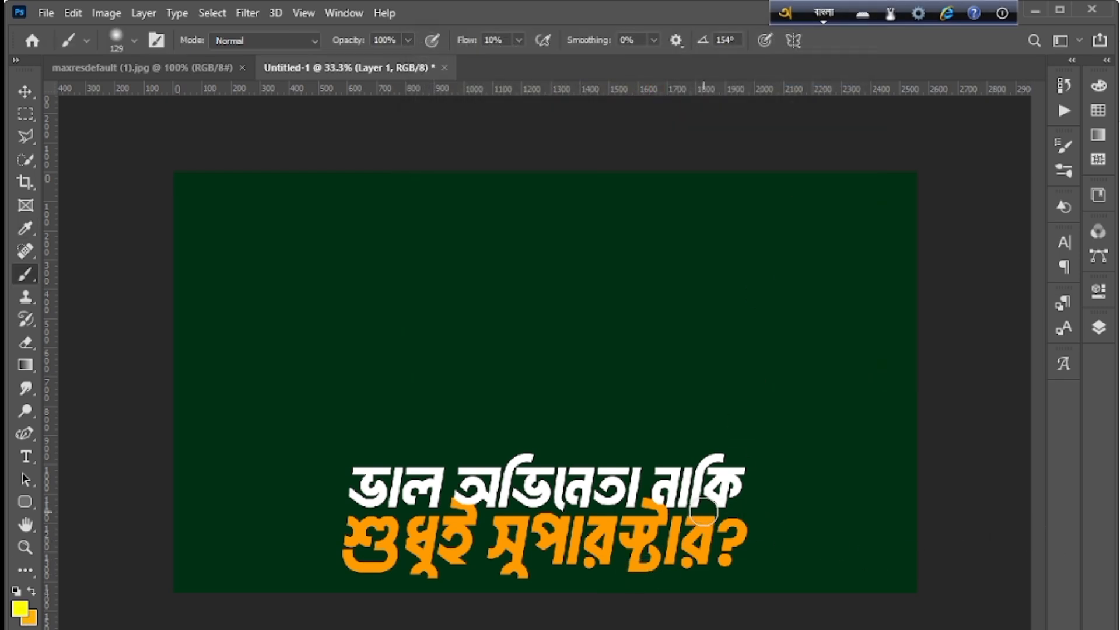
Enlarge the soft brush to 279 px and paint a faint yellow glow over and around the "শুধুই সুপারস্টার?" line on the new layer.
left_click_drag(709, 515, 731, 515)
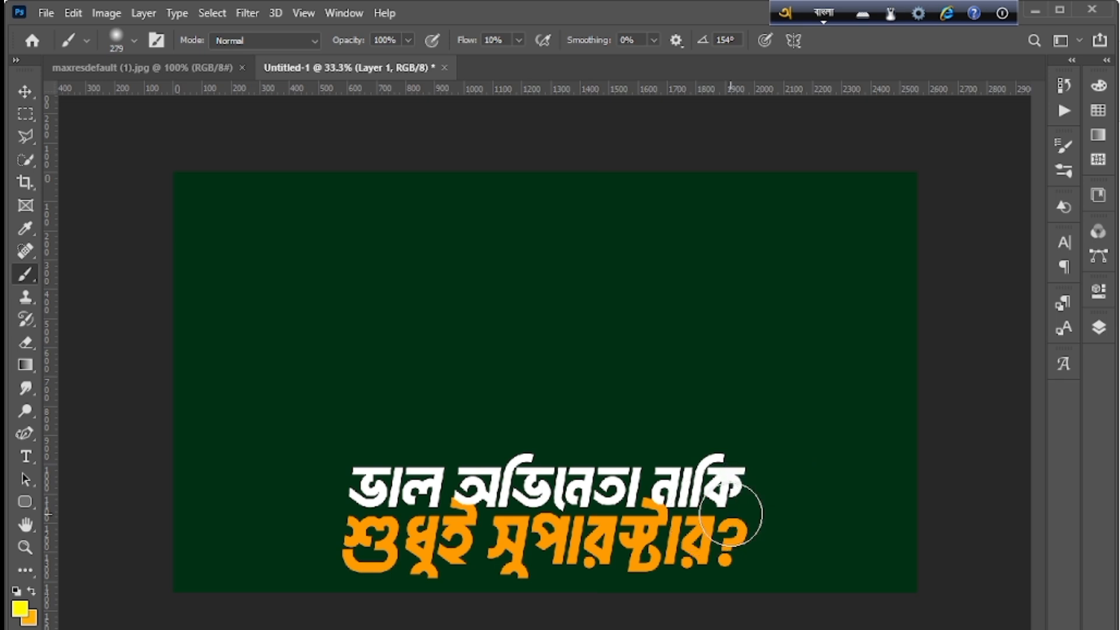
left_click(720, 514)
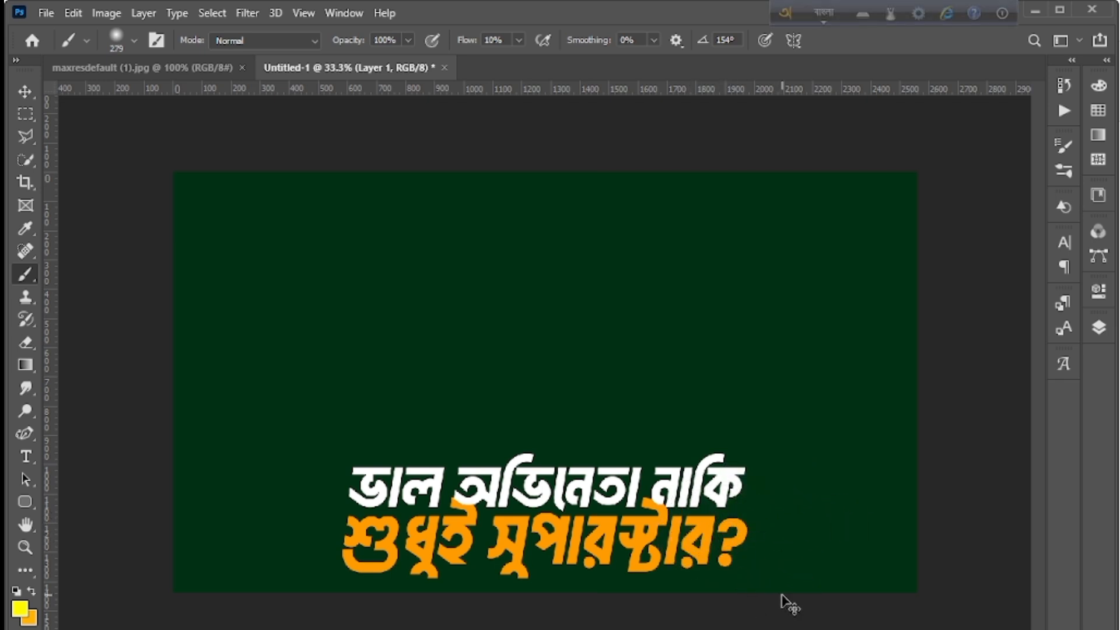
key("ctrl+plus")
left_click_drag(1034, 417, 1038, 452)
mouse_move(791, 503)
left_mouse_down()
mouse_move(816, 511)
mouse_move(719, 529)
left_mouse_up()
mouse_move(713, 484)
left_mouse_down()
mouse_move(651, 537)
mouse_move(545, 525)
mouse_move(424, 545)
mouse_move(405, 535)
mouse_move(763, 522)
mouse_move(427, 537)
mouse_move(406, 510)
mouse_move(295, 529)
mouse_move(249, 551)
mouse_move(241, 514)
mouse_move(317, 540)
left_mouse_up()
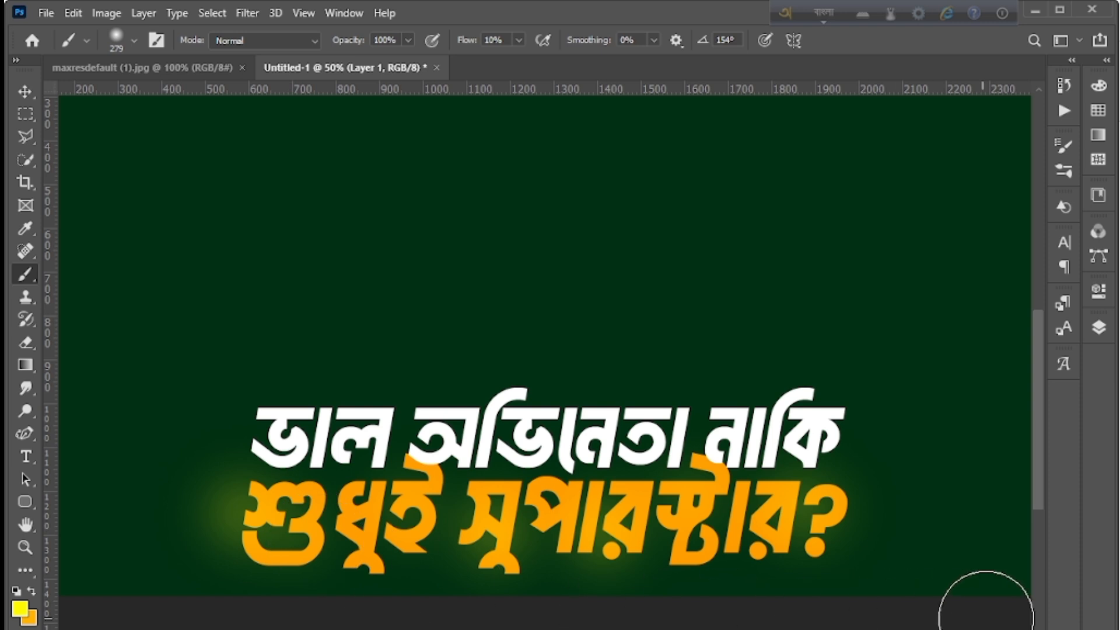
Undo the last glow strokes beside the first letter of the orange line and dab the yellow glow beneath it instead.
key("ctrl+z")
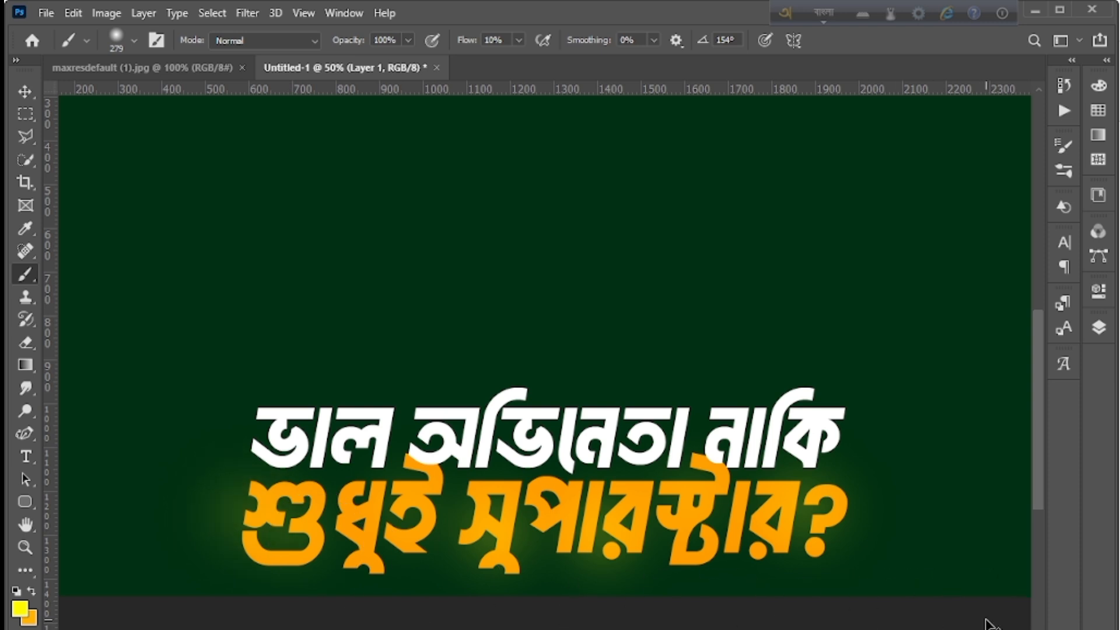
key("ctrl+z")
left_click(255, 557)
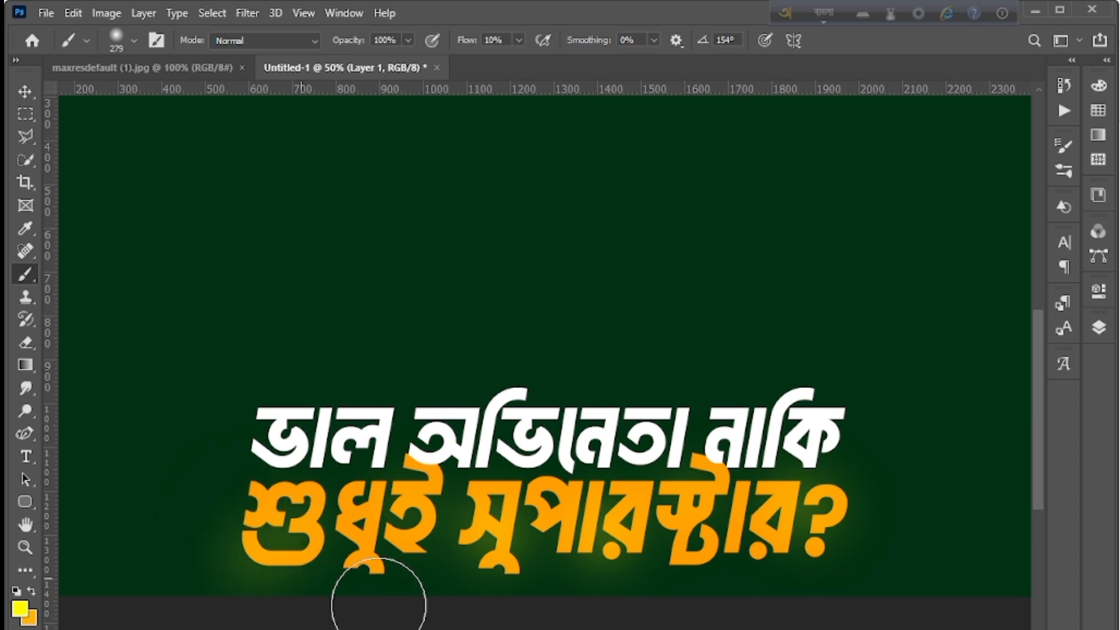
Toggle the visibility of the glow layer to compare the headline with and without it, leaving it shown.
left_click(1097, 329)
left_click(889, 450)
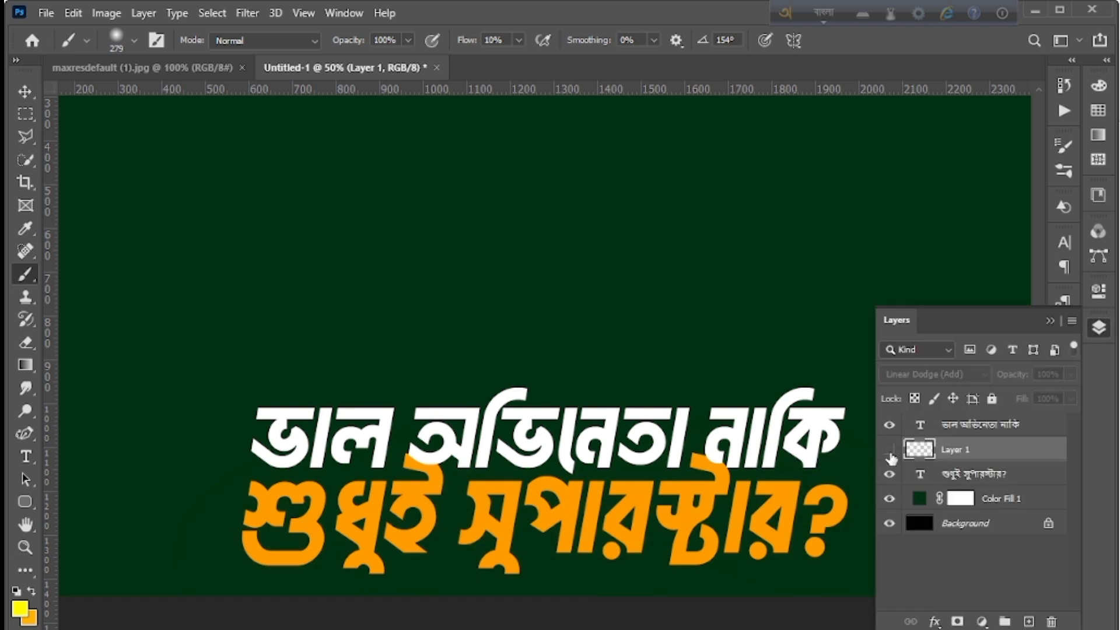
left_click(889, 449)
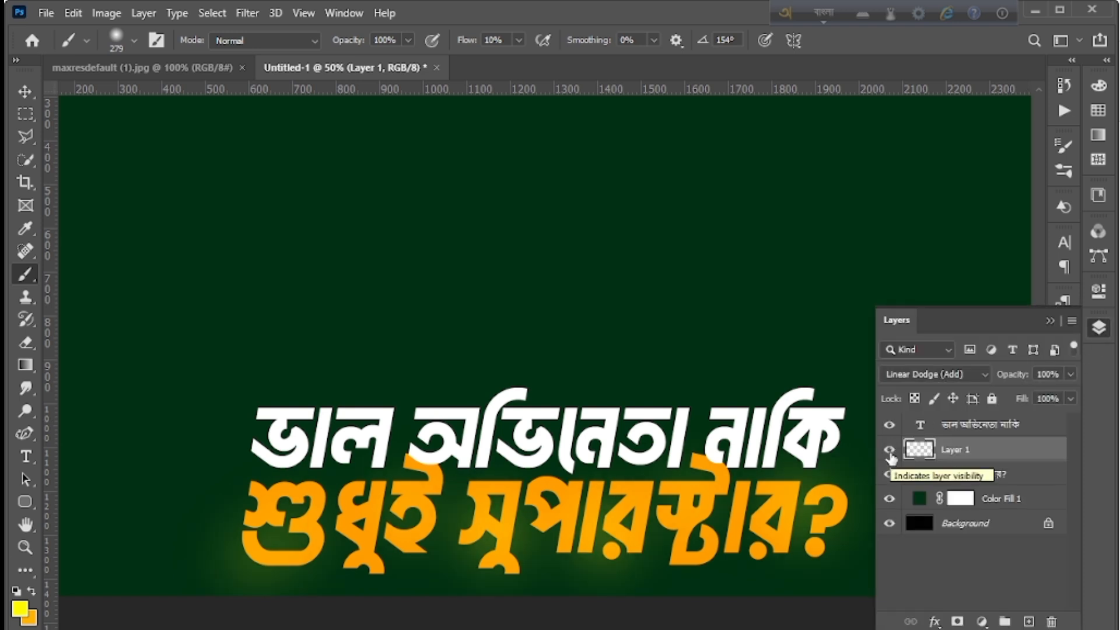
left_click(889, 449)
left_click(888, 450)
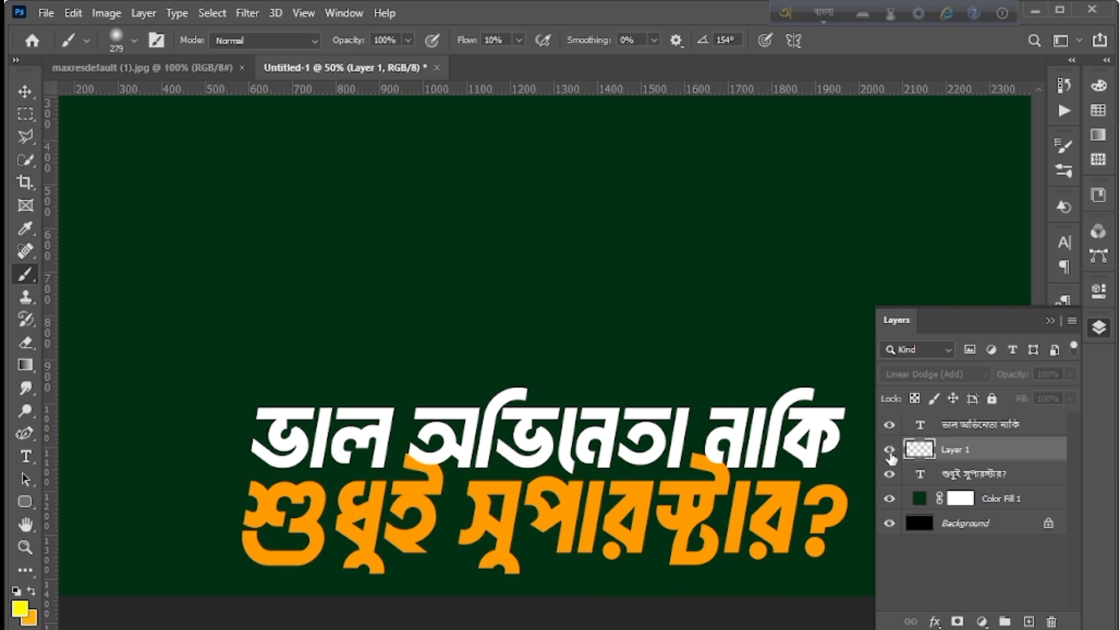
left_click(889, 449)
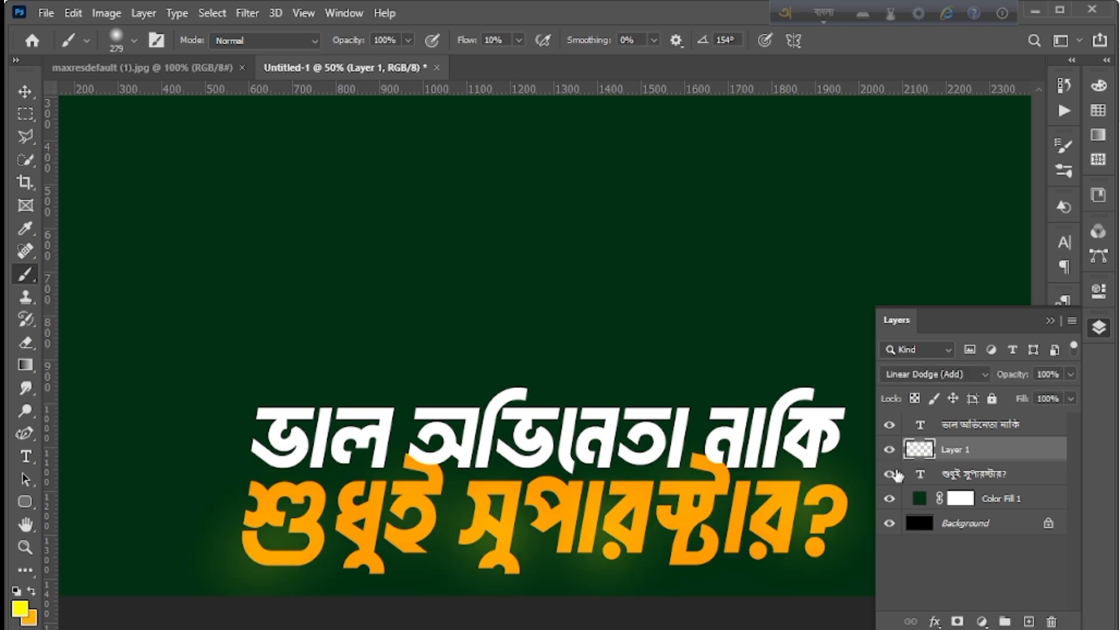
Add a Drop Shadow to the "ভাল অভিনেতা নাকি" text layer and set the shadow colour to grey 616161.
left_click(999, 426)
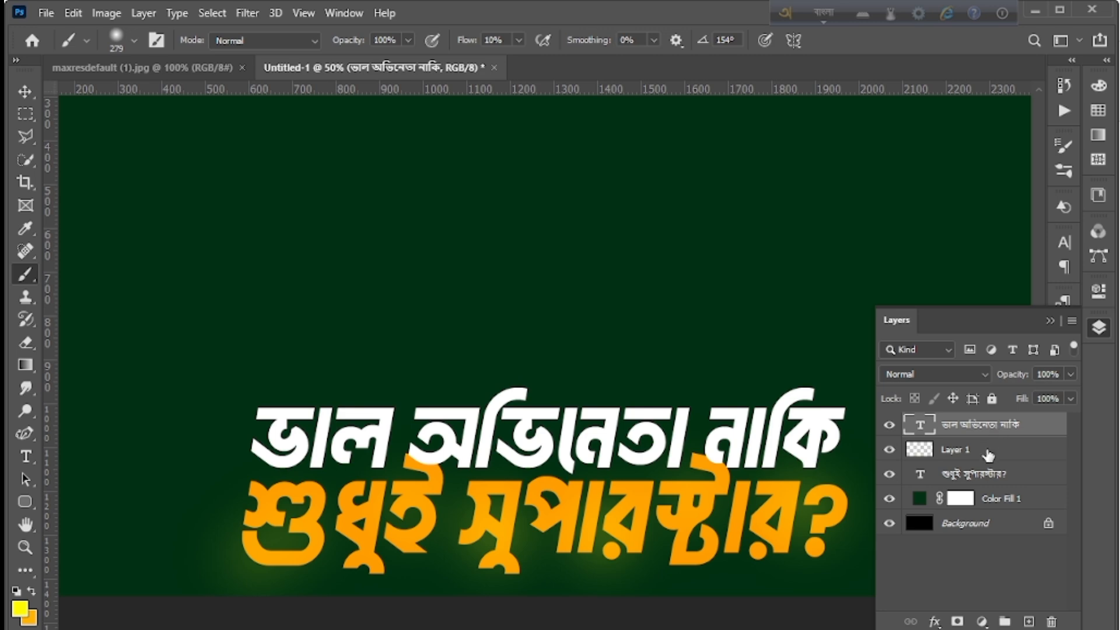
double_click(1053, 441)
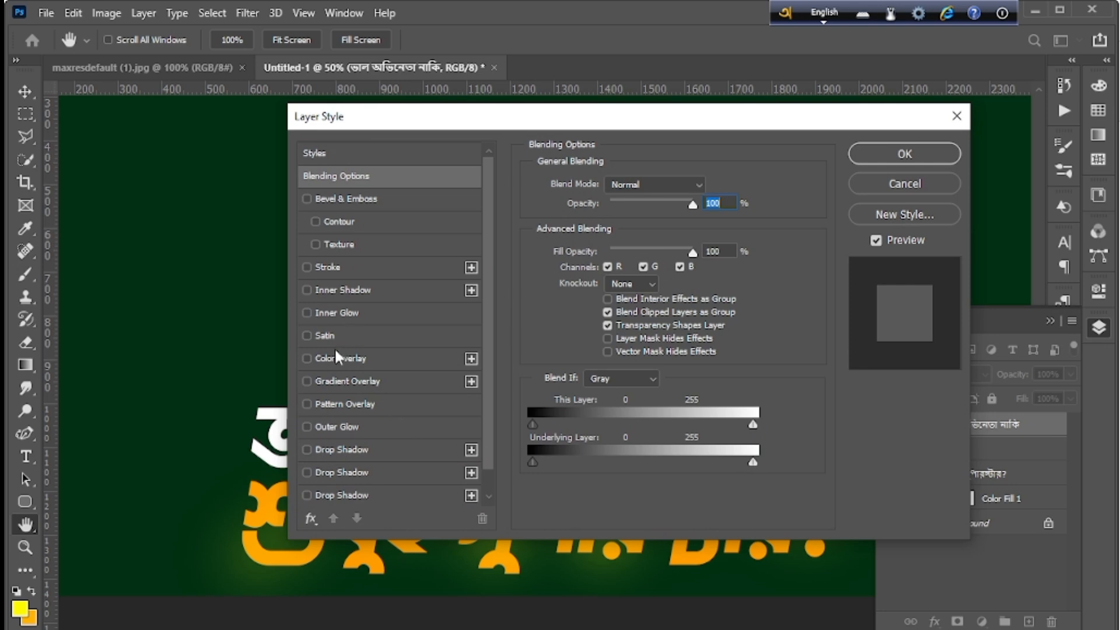
left_click(353, 452)
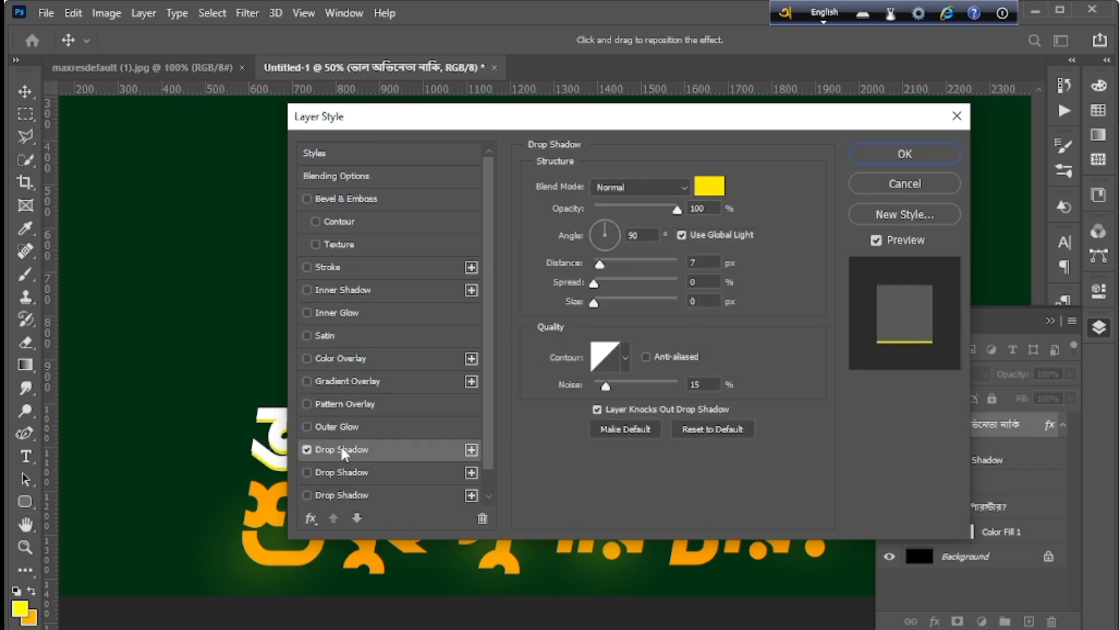
left_click_drag(627, 125, 791, 128)
left_click(875, 184)
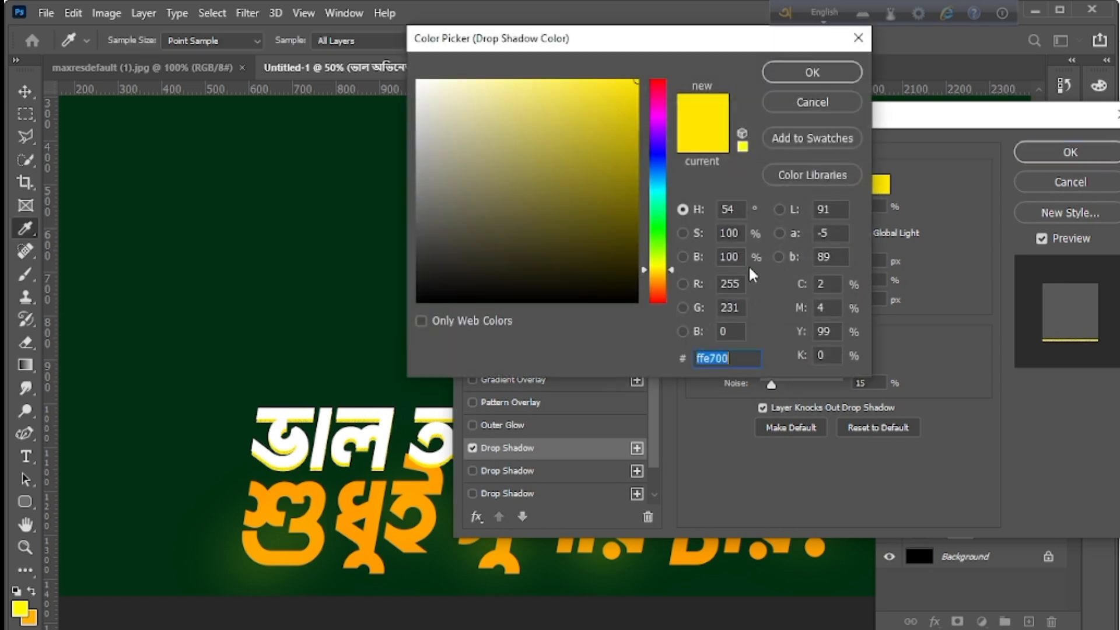
left_click(419, 253)
left_click_drag(418, 253, 405, 257)
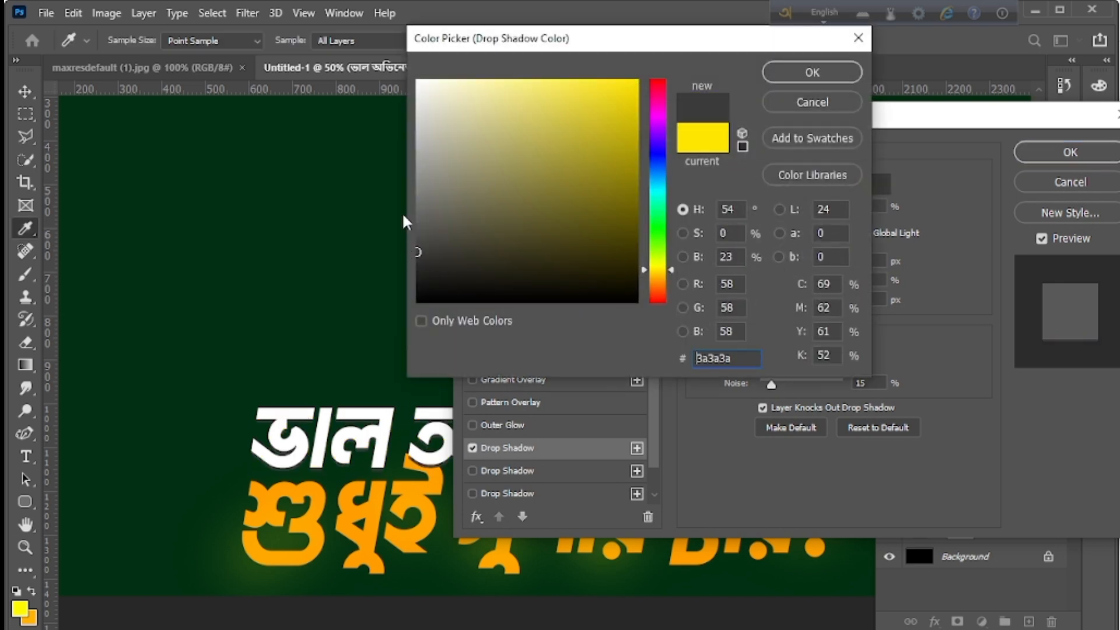
left_click(418, 217)
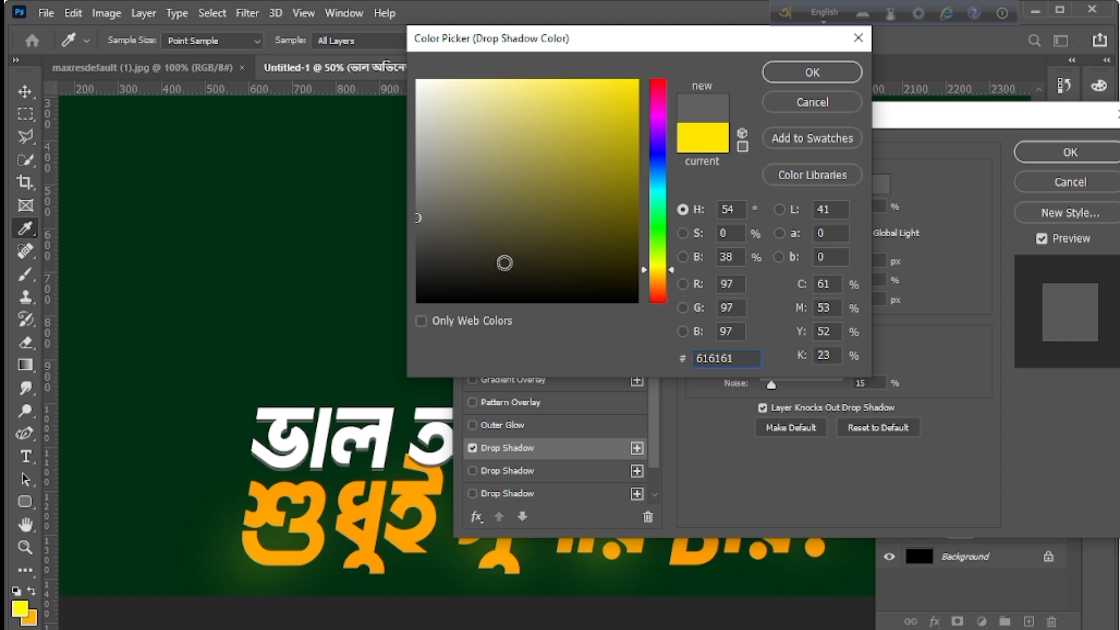
left_click(815, 73)
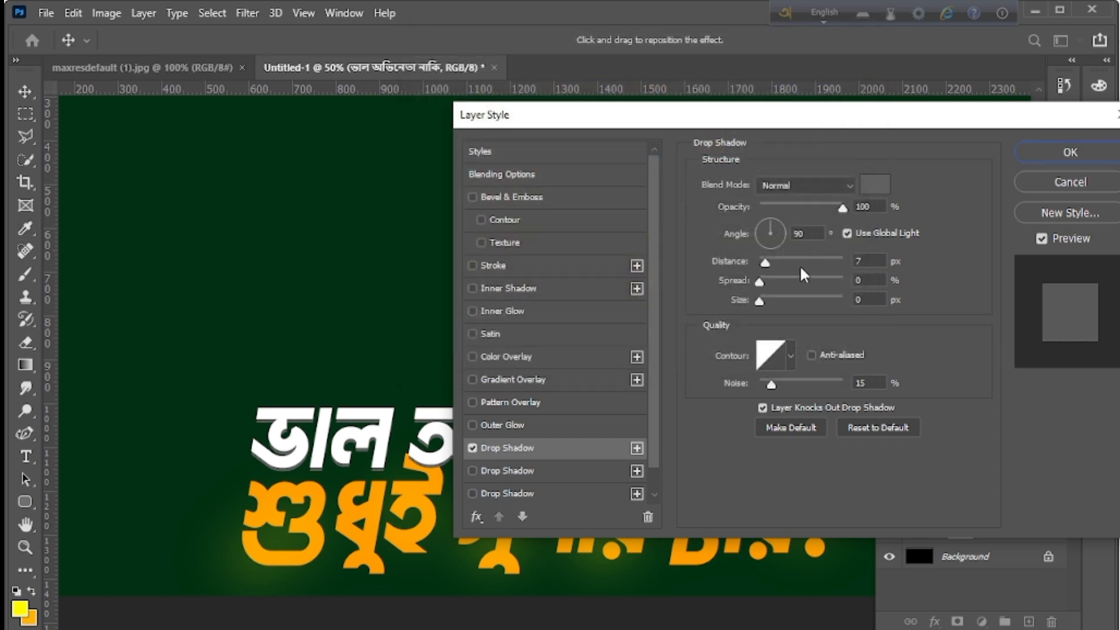
Set the drop shadow's angle to 30° and its distance to 6 px, and apply the layer style.
left_click(779, 223)
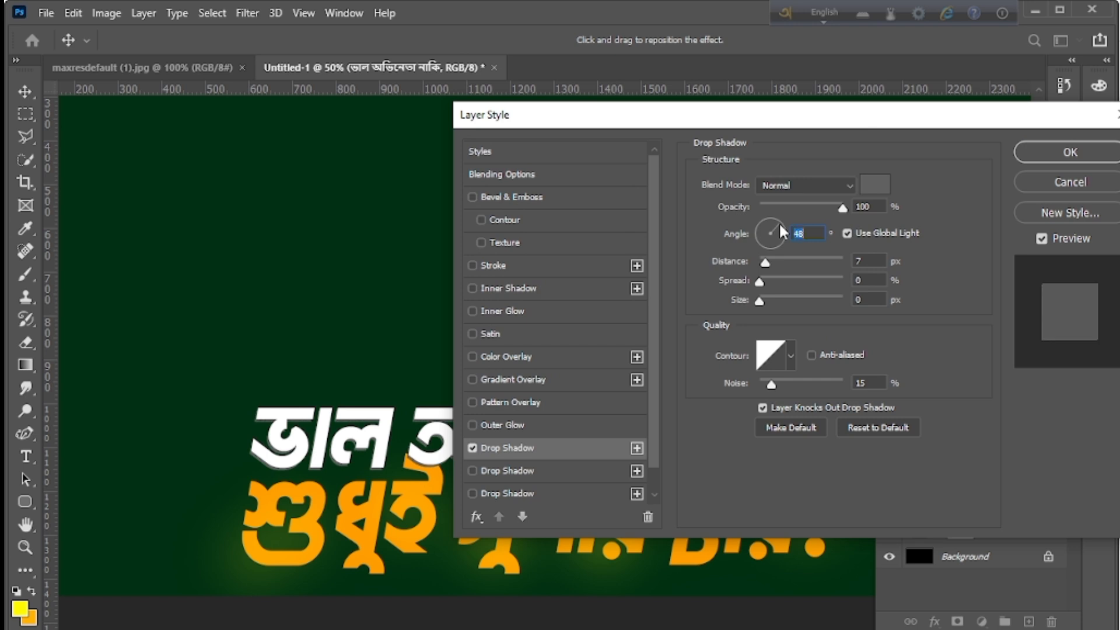
left_click(785, 227)
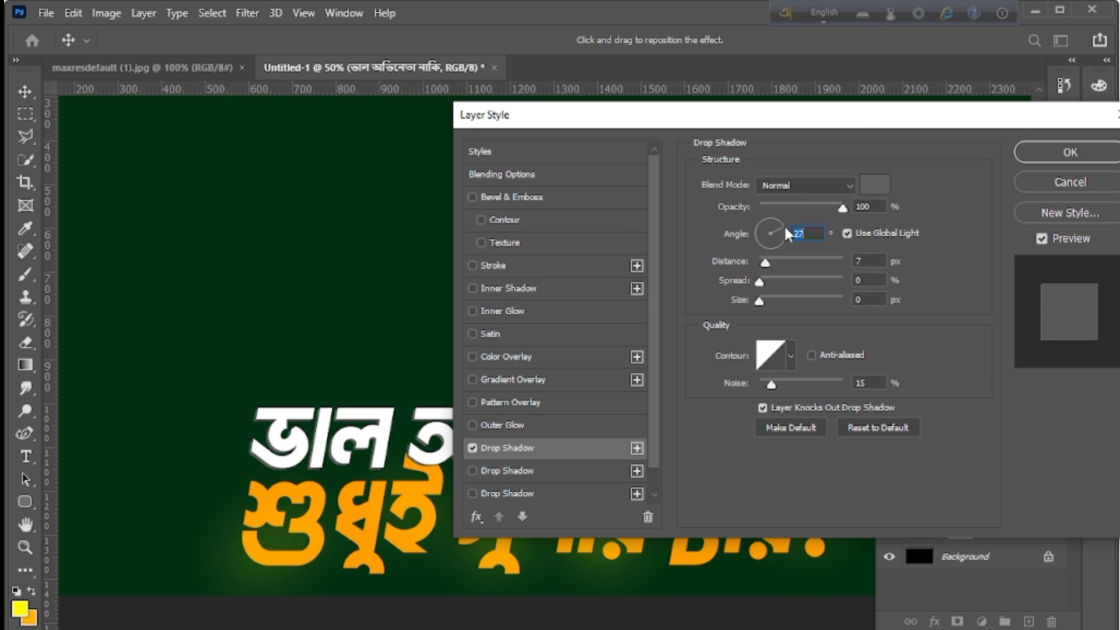
key("Up")
mouse_move(767, 261)
left_mouse_down()
mouse_move(845, 260)
mouse_move(765, 263)
left_mouse_up()
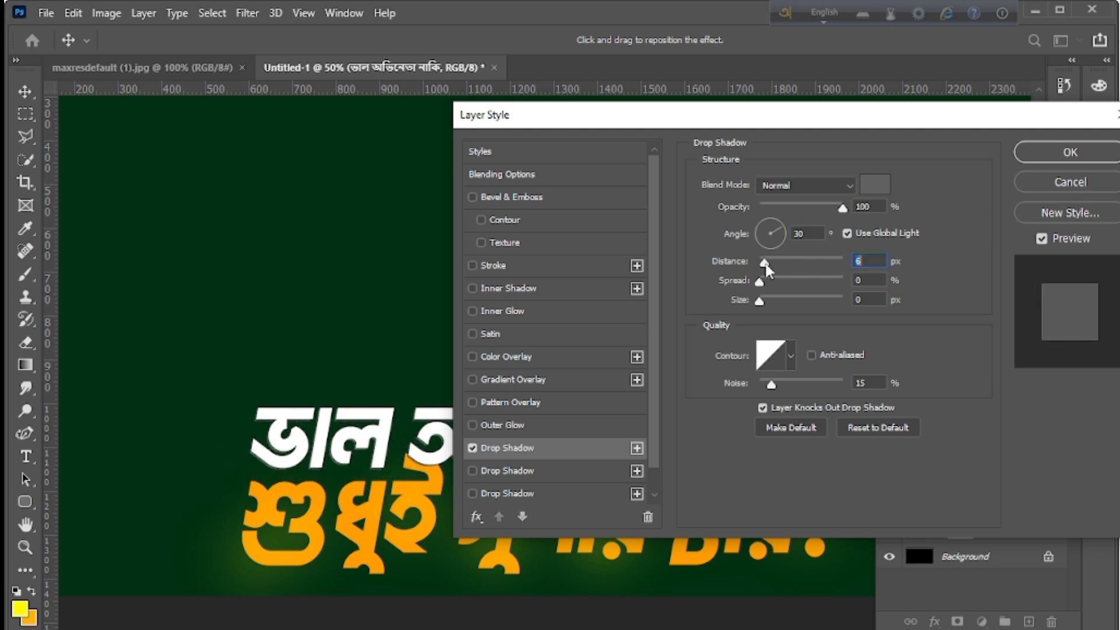
key("Up")
key("Up")
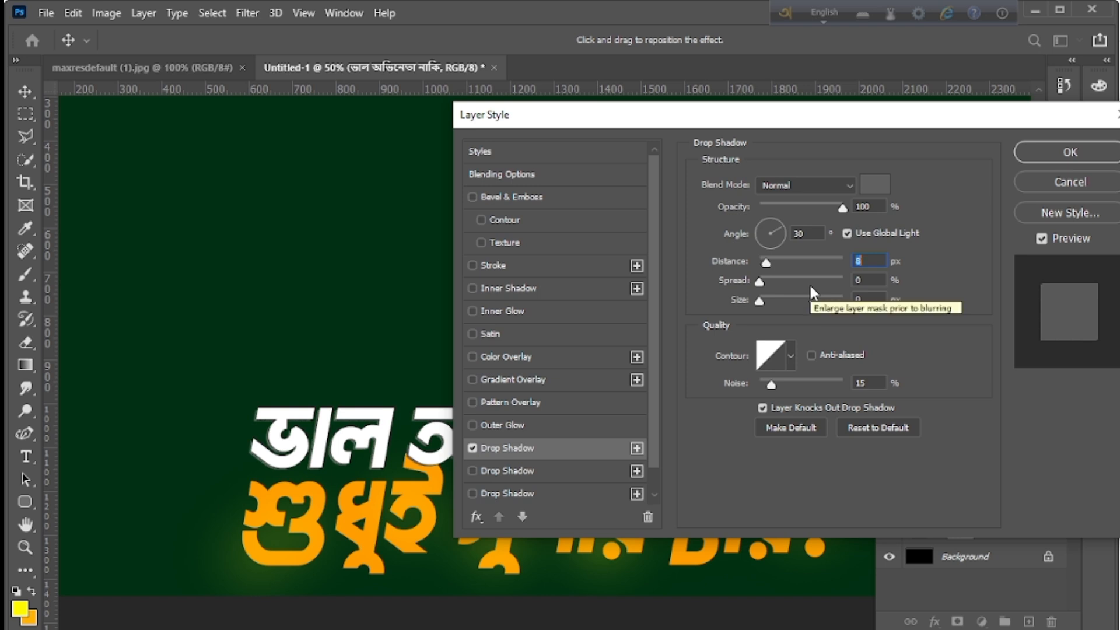
key("Down")
key("Down")
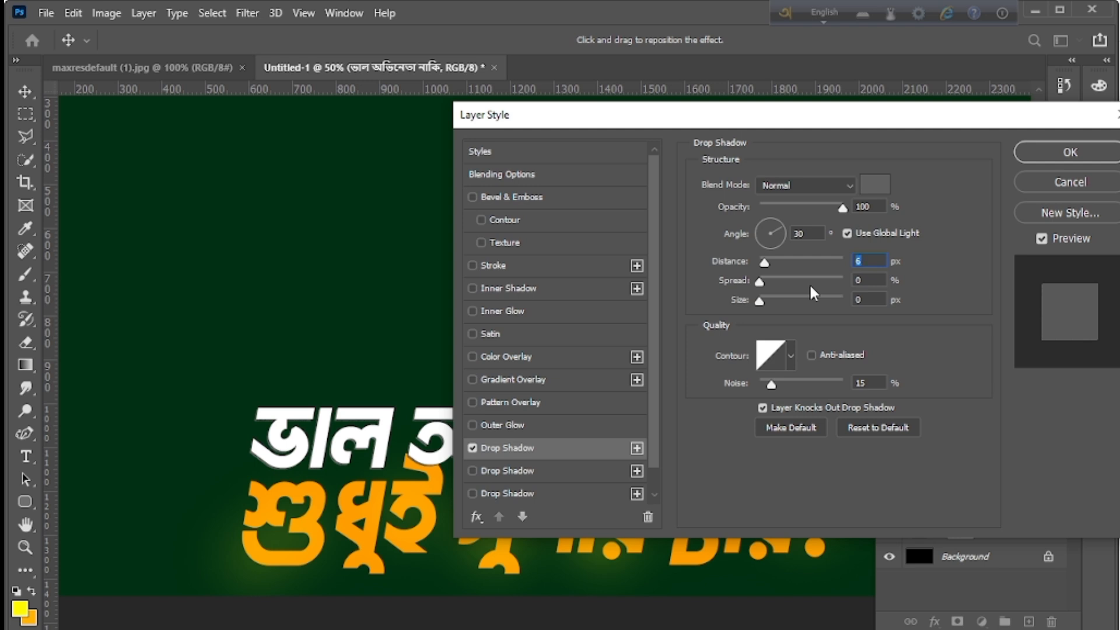
left_click(1061, 153)
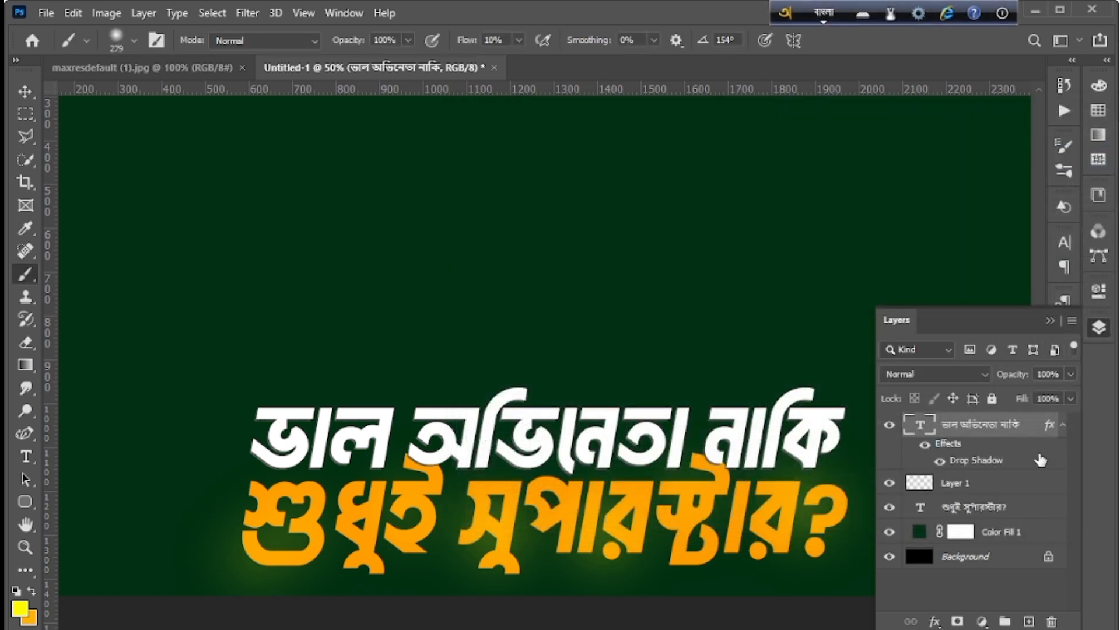
Add a Drop Shadow to the "শুধুই সুপারস্টার?" text layer, set its colour to dark red 6c0000 and apply the layer style.
left_click(1035, 514)
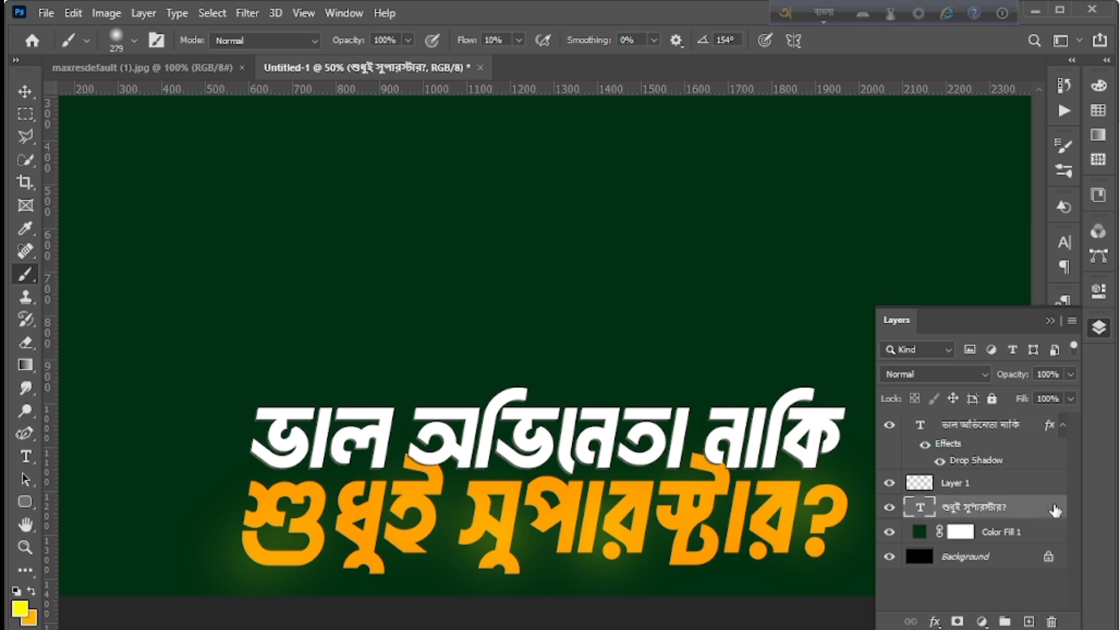
double_click(1054, 511)
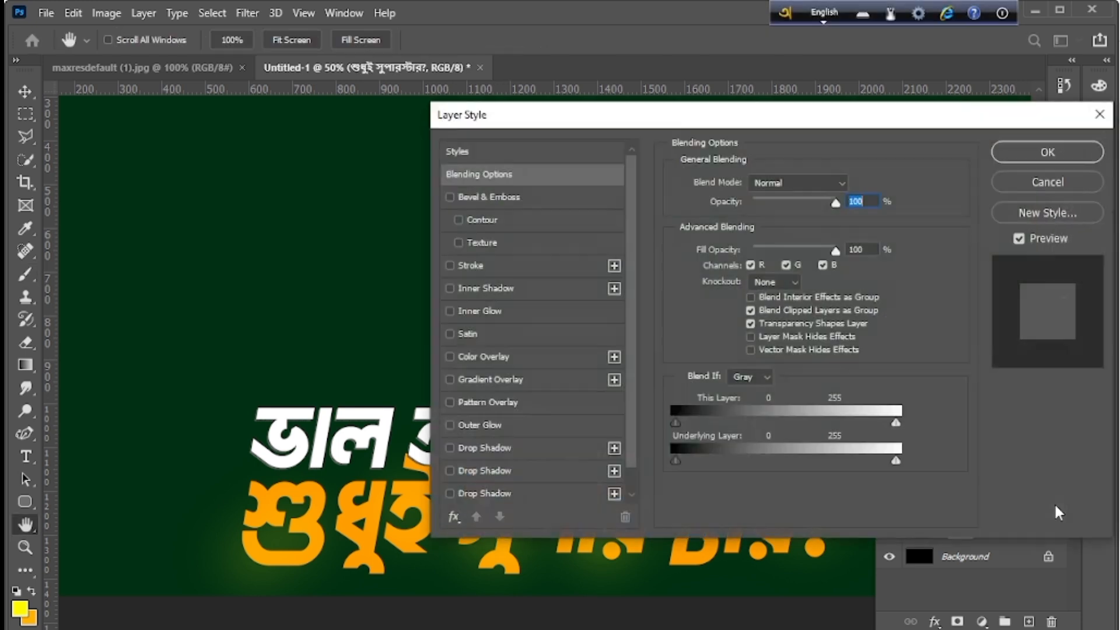
left_click(507, 450)
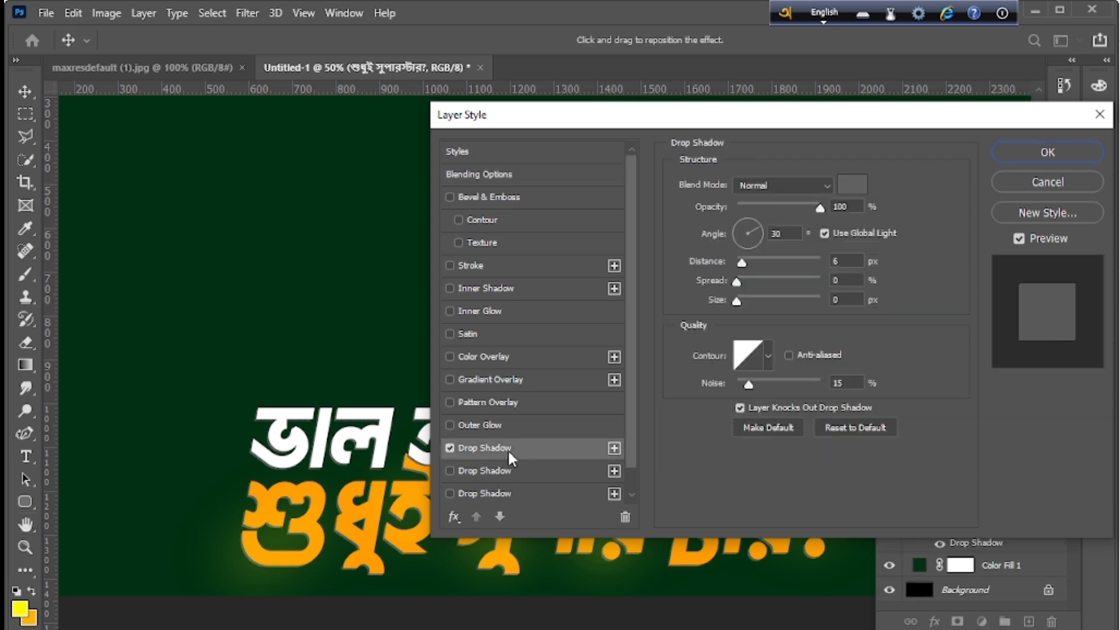
left_click(851, 189)
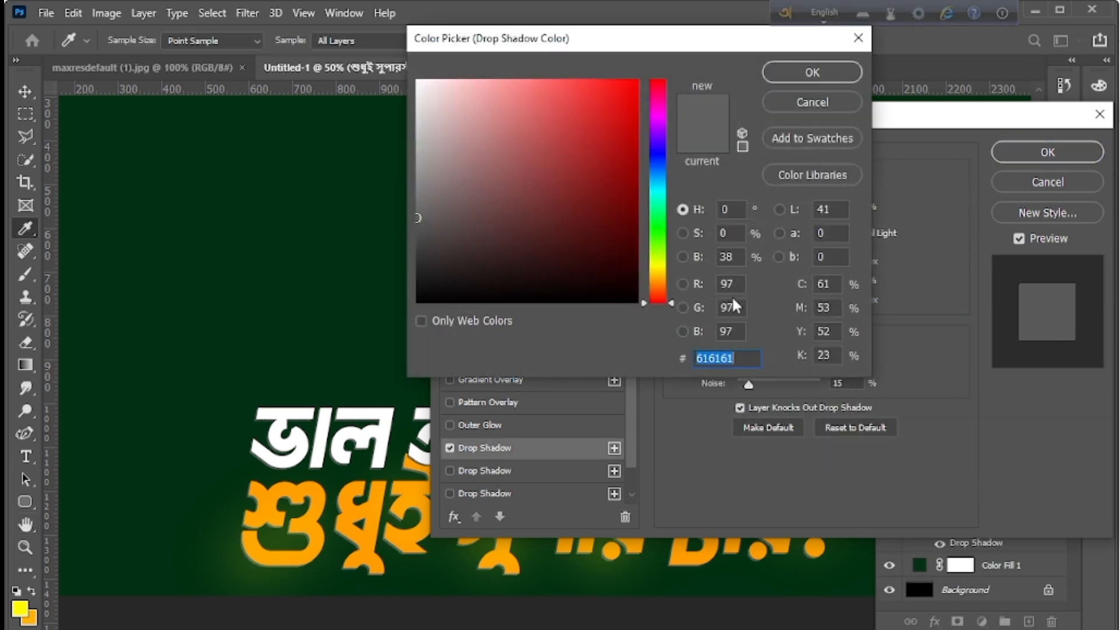
left_click_drag(596, 211, 683, 209)
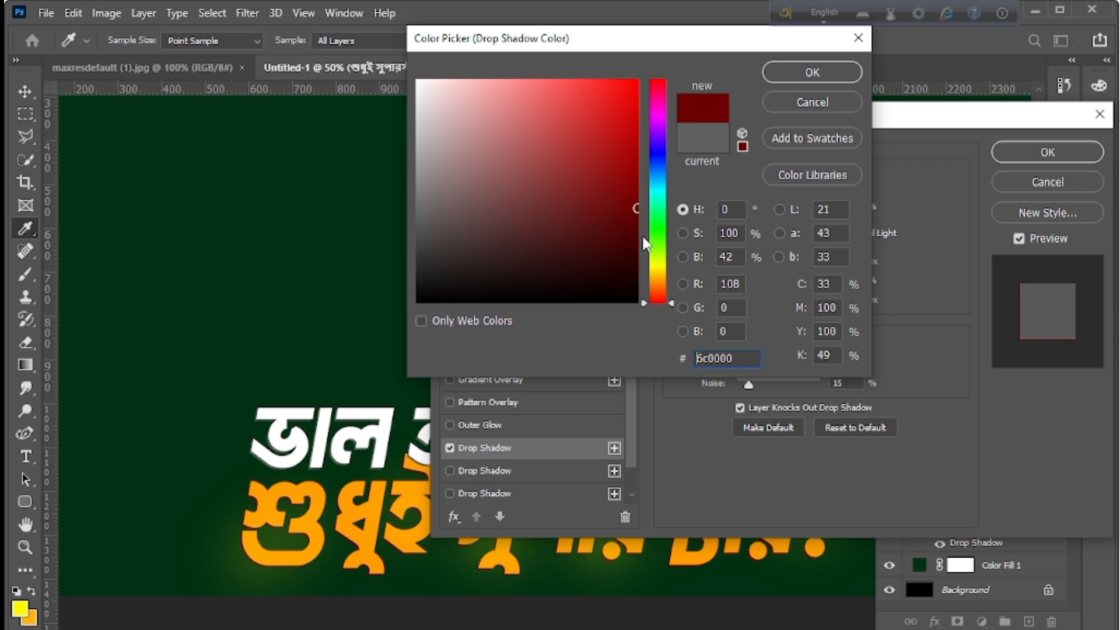
left_click(821, 79)
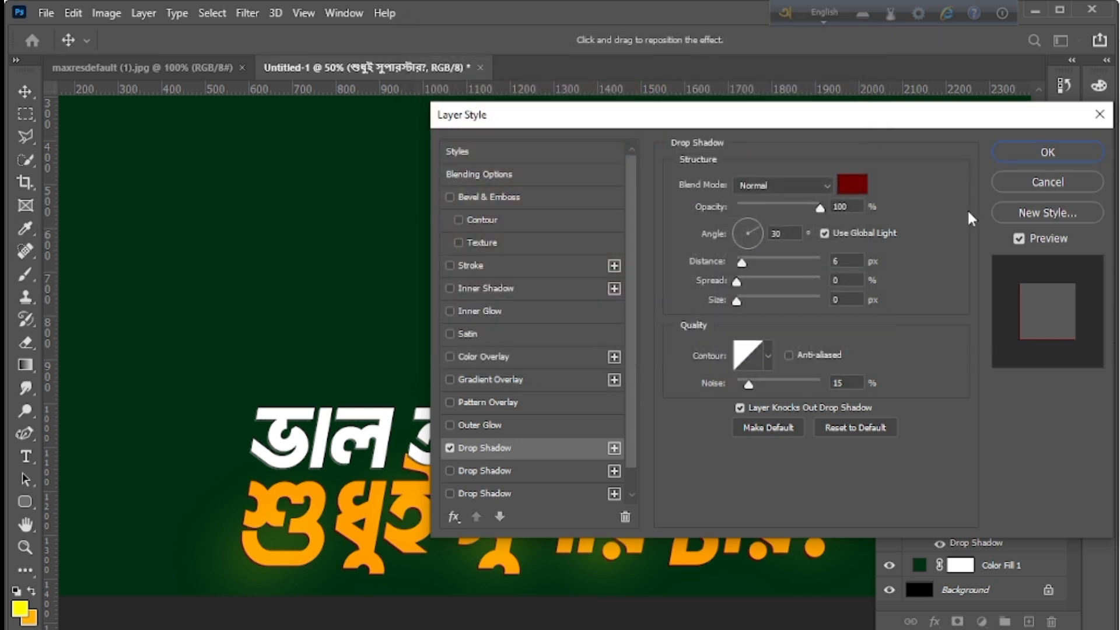
left_click(1017, 155)
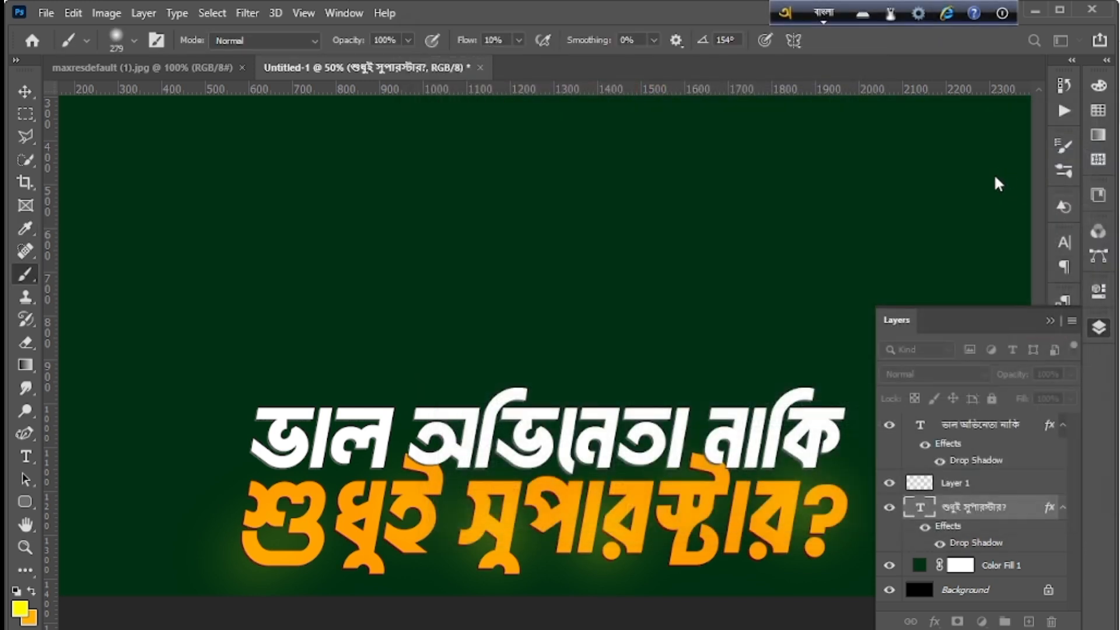
Sample the dark red from the reference headline's orange line and set the orange text's drop shadow colour to 660105.
left_click(194, 69)
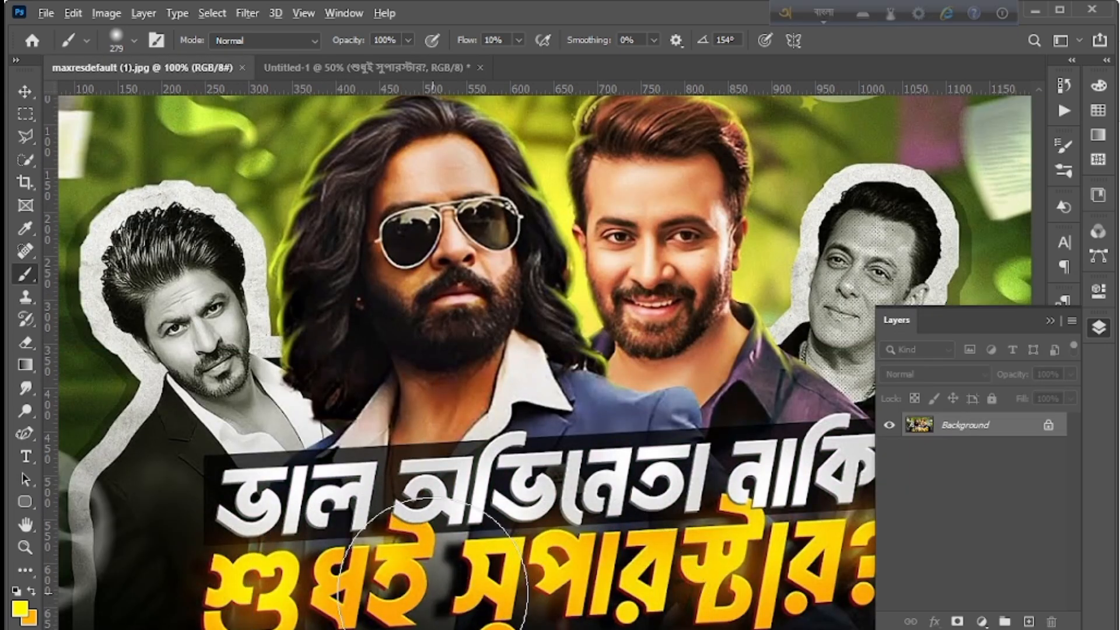
left_click(472, 564, "alt")
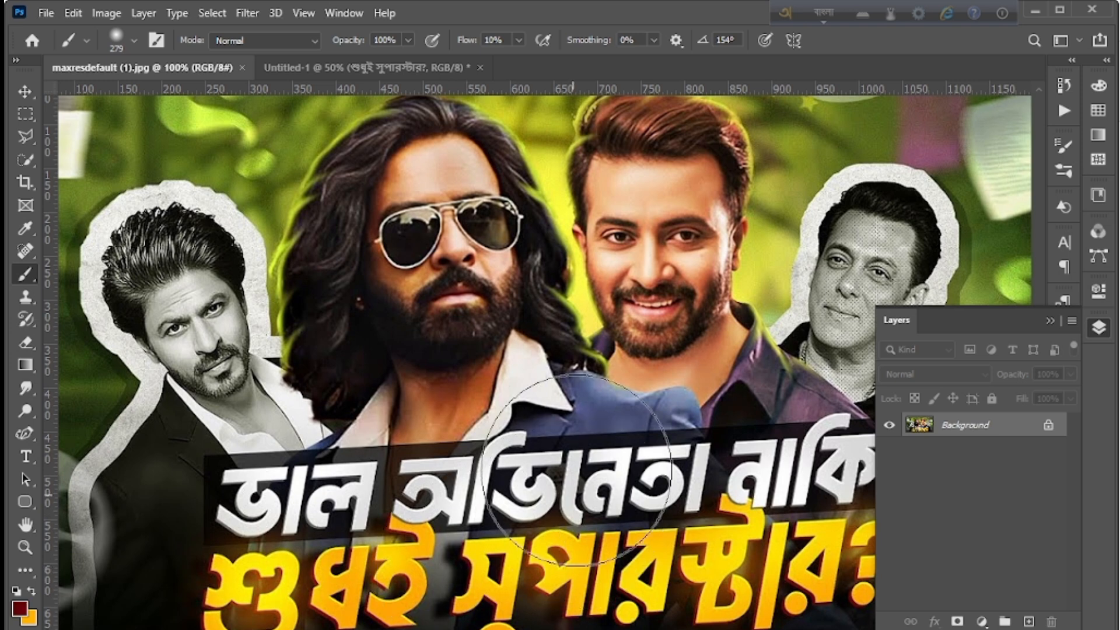
left_click(353, 71)
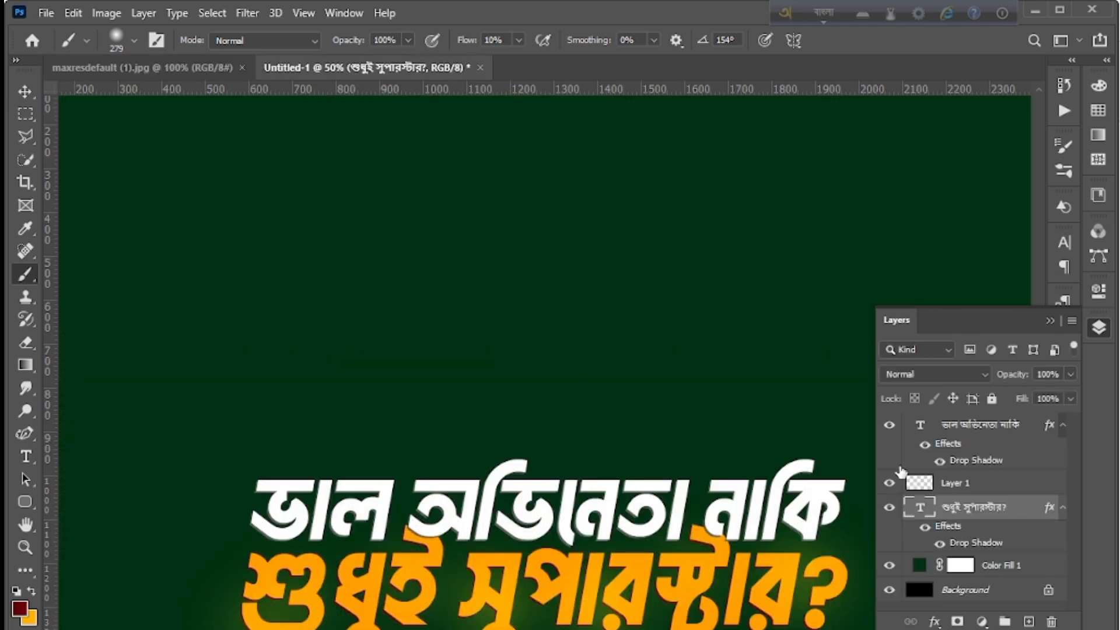
double_click(1030, 547)
left_click(852, 185)
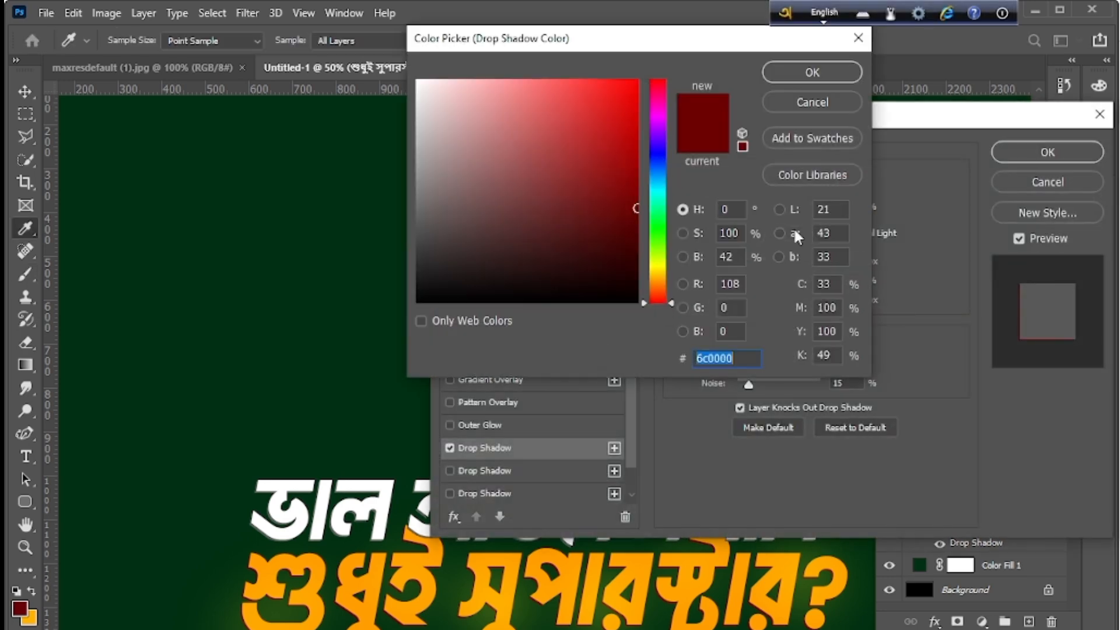
left_click(634, 213)
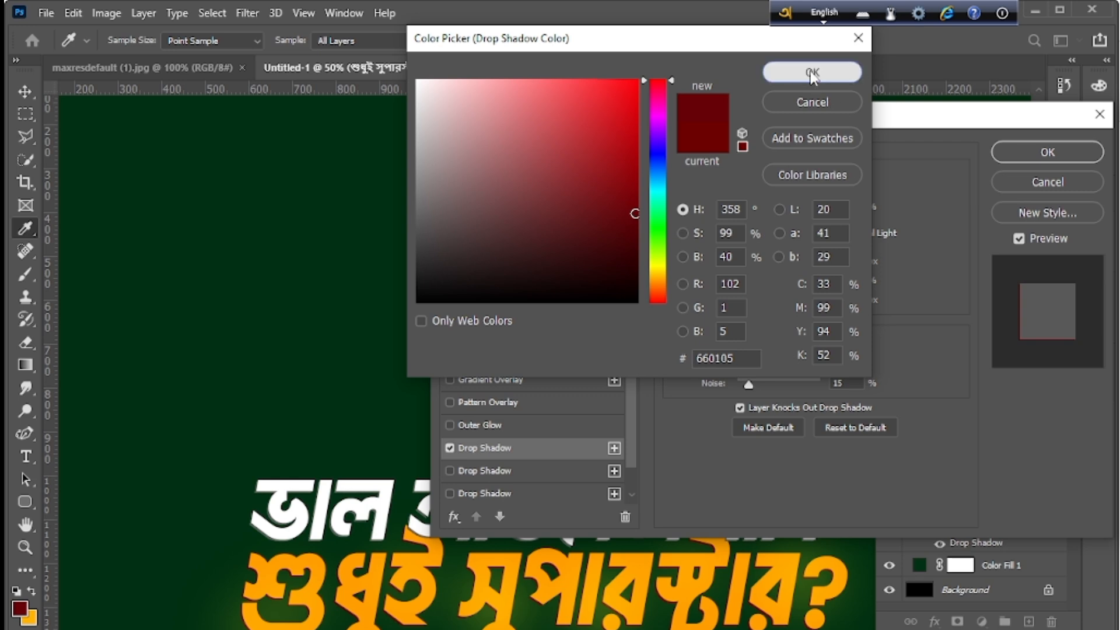
left_click(849, 72)
left_click(1024, 153)
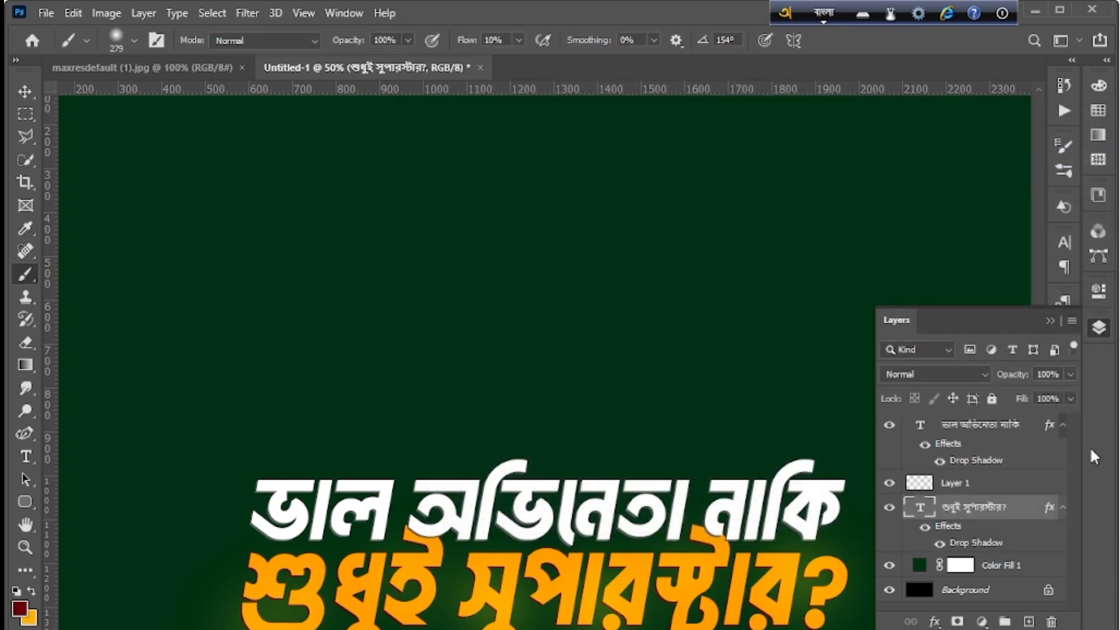
Add a second Drop Shadow to the "শুধুই সুপারস্টার?" text layer and set its colour to black 000000.
left_click(1100, 330)
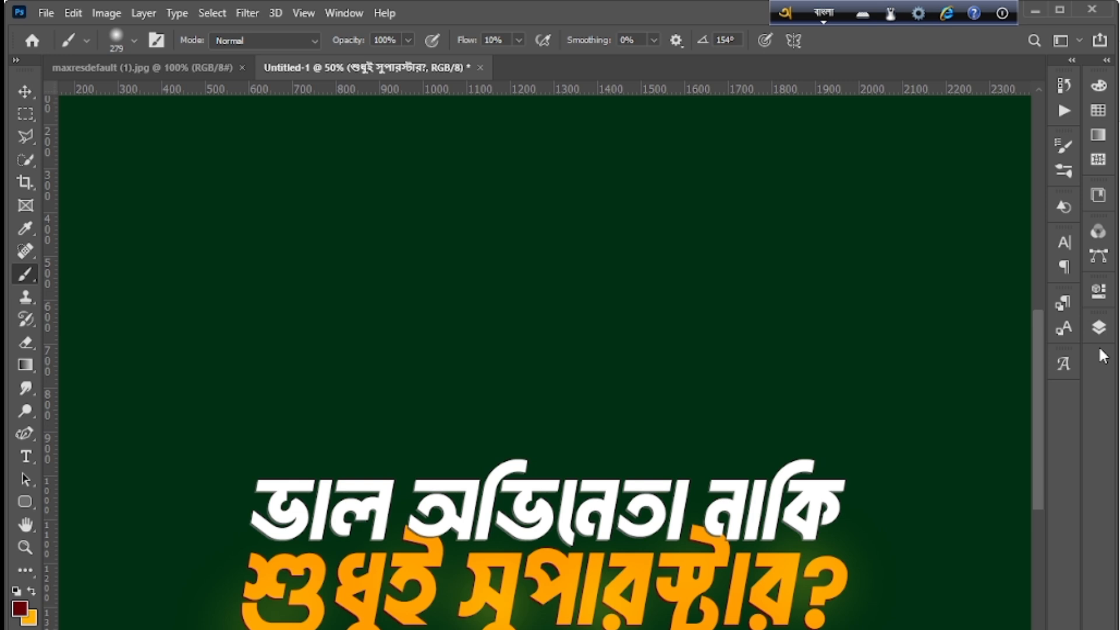
left_click(1099, 328)
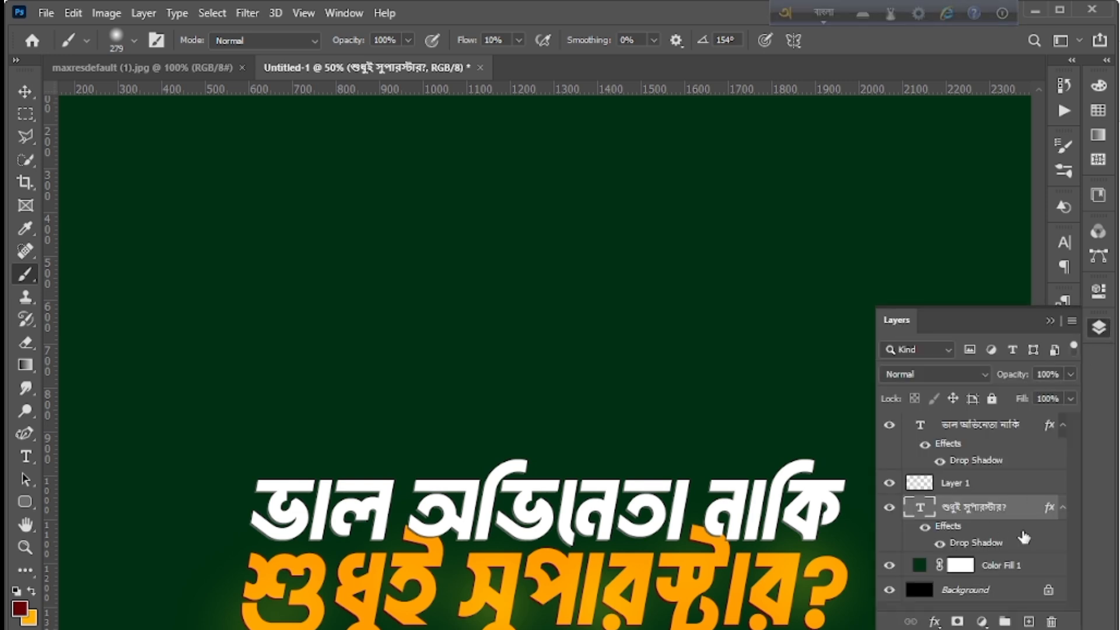
double_click(1050, 508)
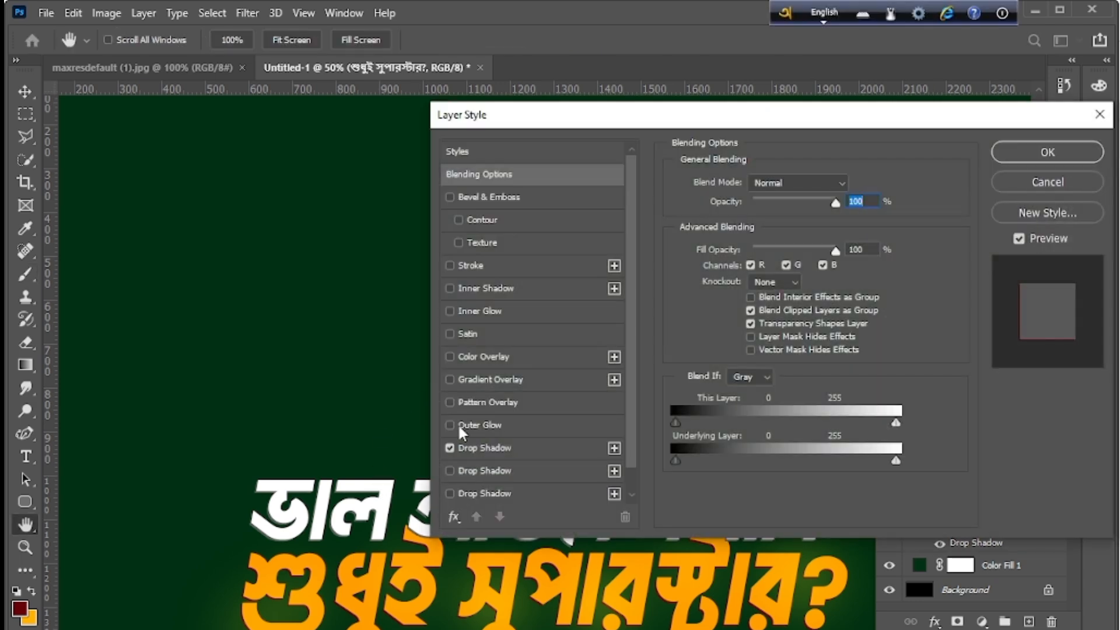
left_click(476, 474)
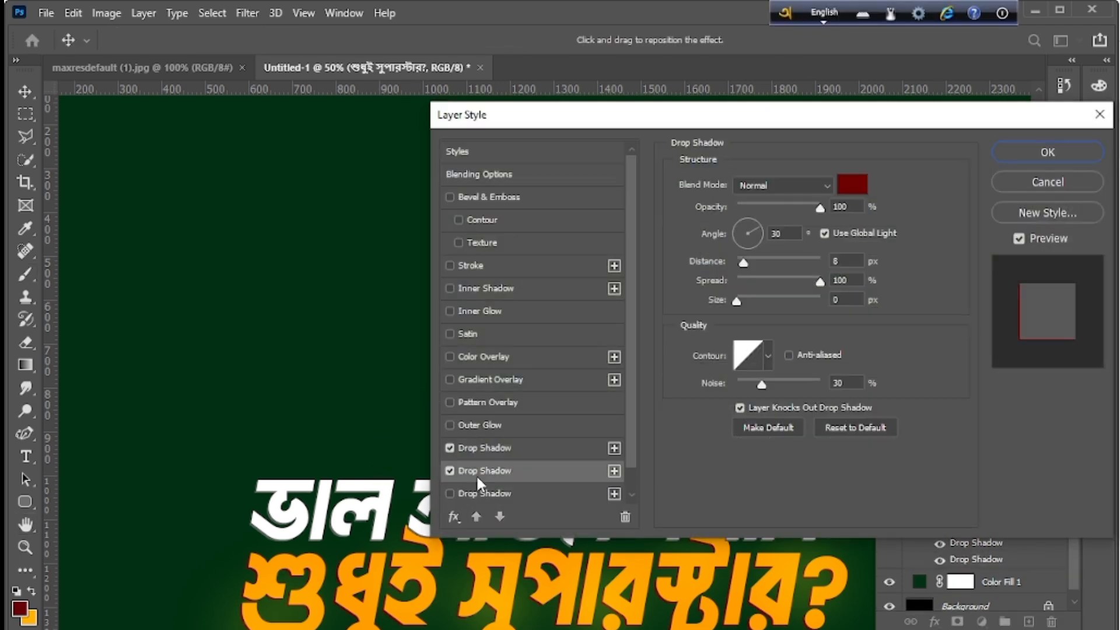
left_click(850, 185)
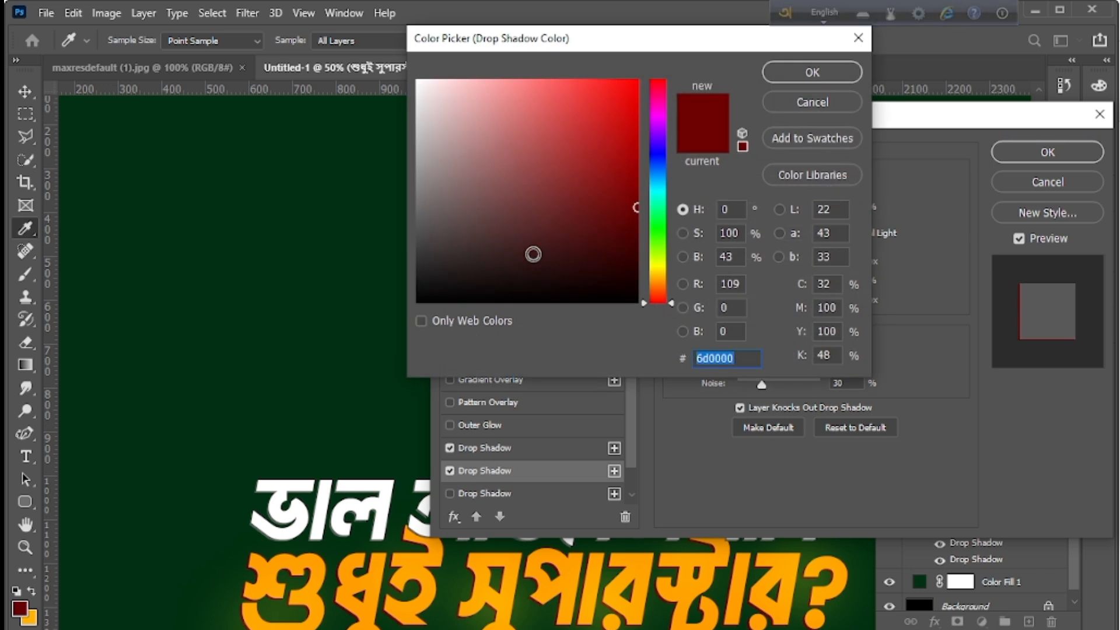
type("000000")
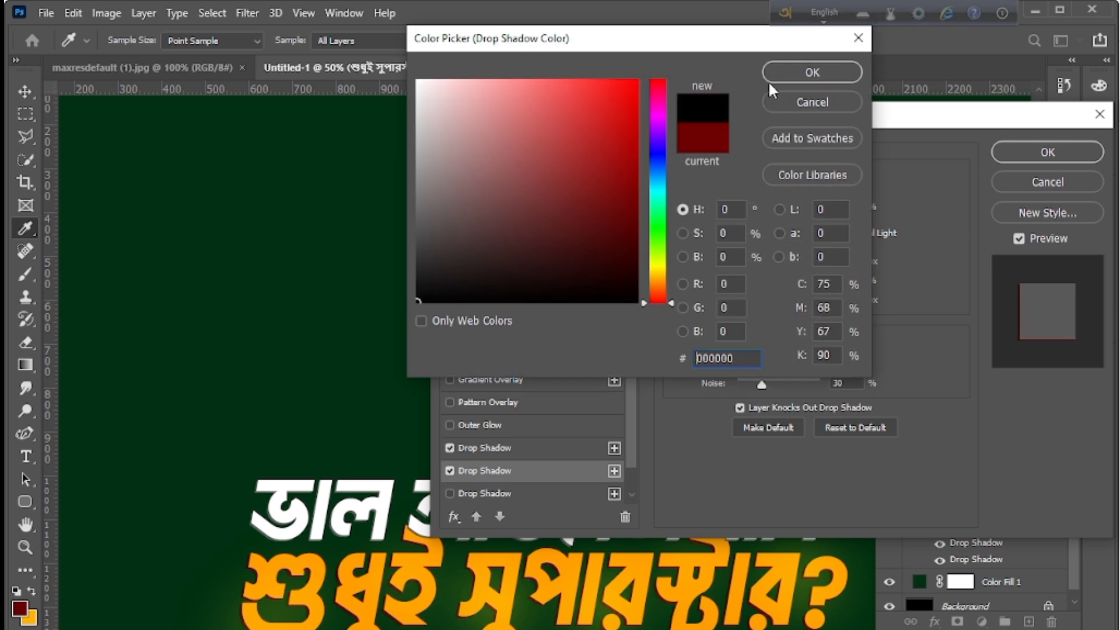
left_click(773, 74)
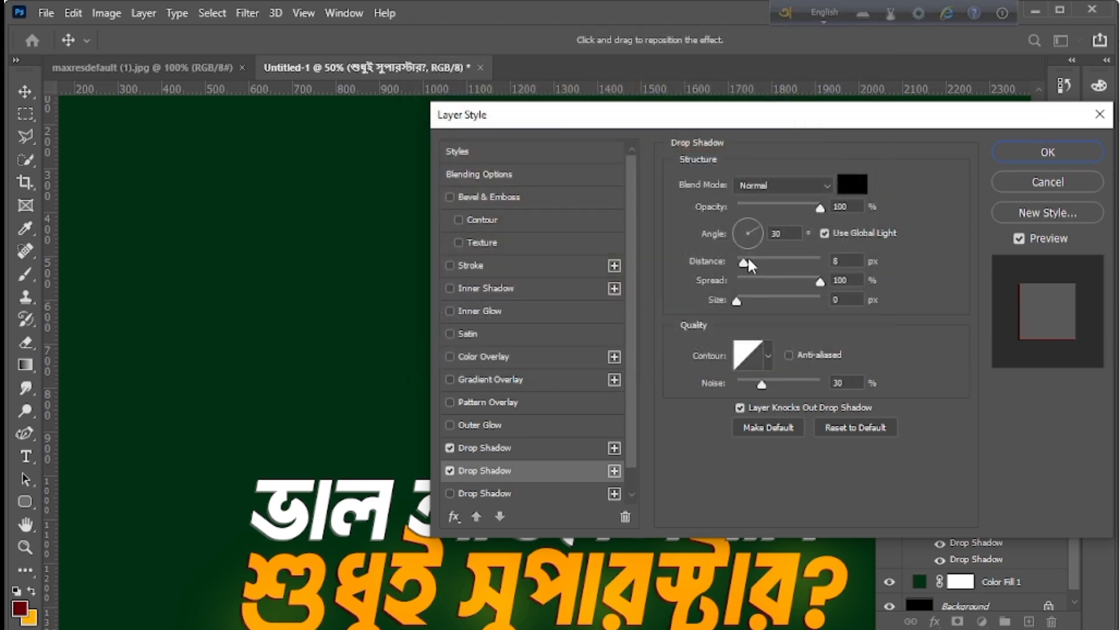
Set the black shadow's distance to 14 px, spread to 0% and size to 20 px, lower its noise, and apply the layer style.
mouse_move(736, 302)
left_mouse_down()
mouse_move(754, 299)
mouse_move(745, 302)
left_mouse_up()
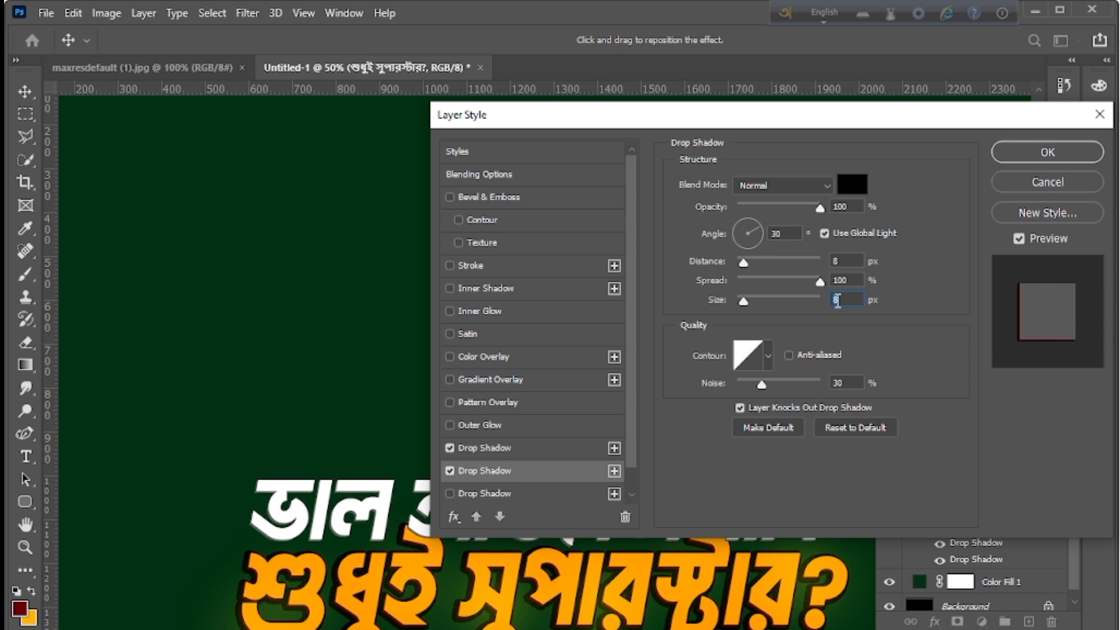
left_click_drag(818, 280, 548, 314)
left_click_drag(743, 260, 759, 304)
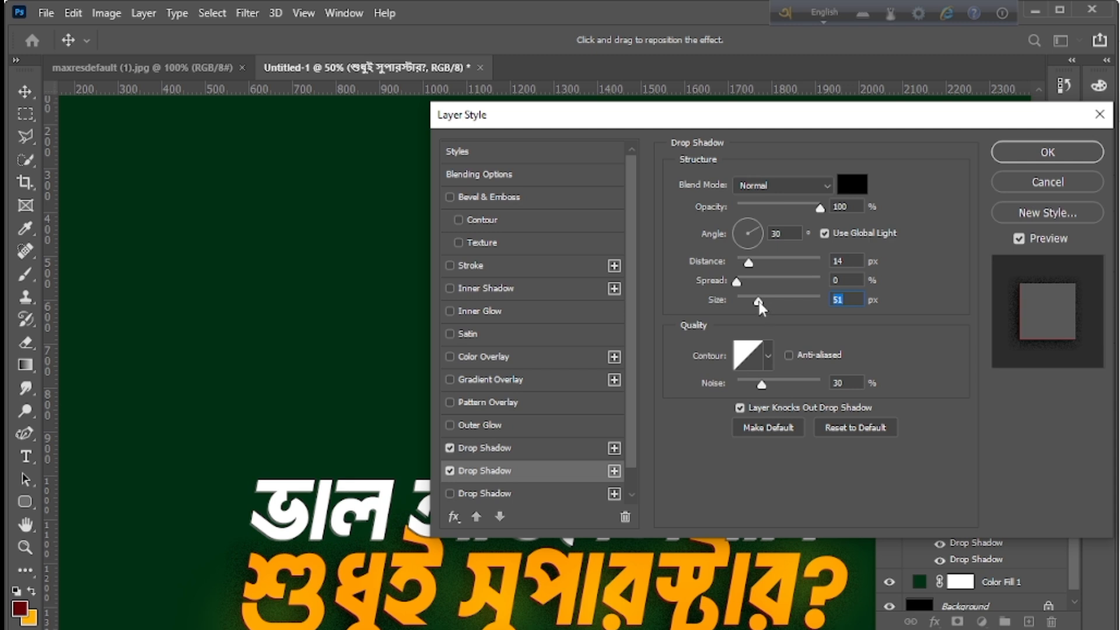
type("20")
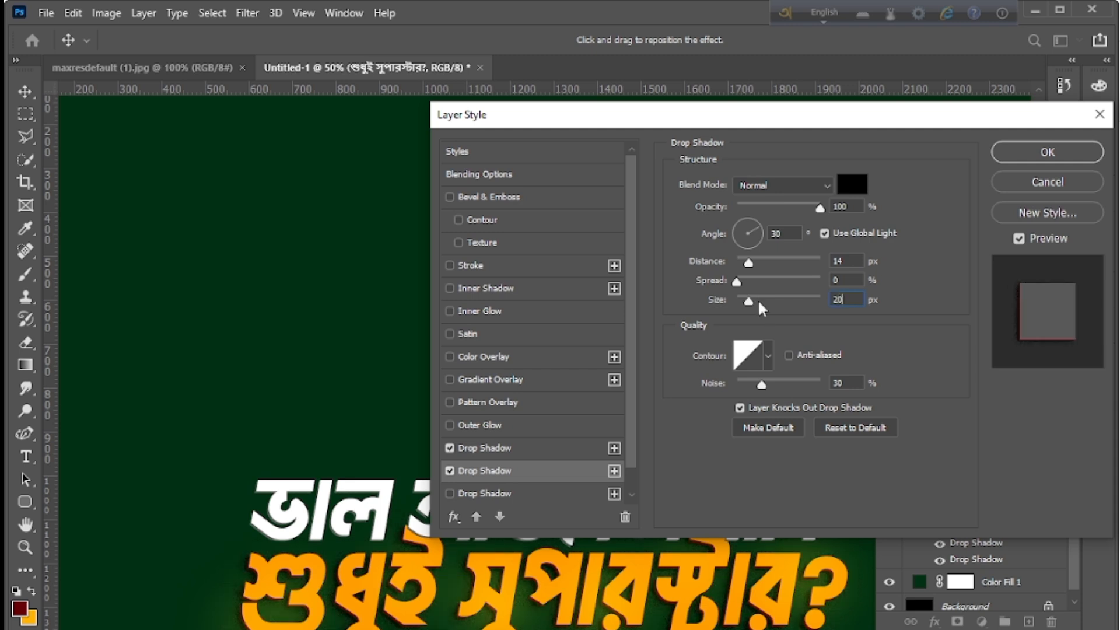
left_click_drag(751, 382, 690, 392)
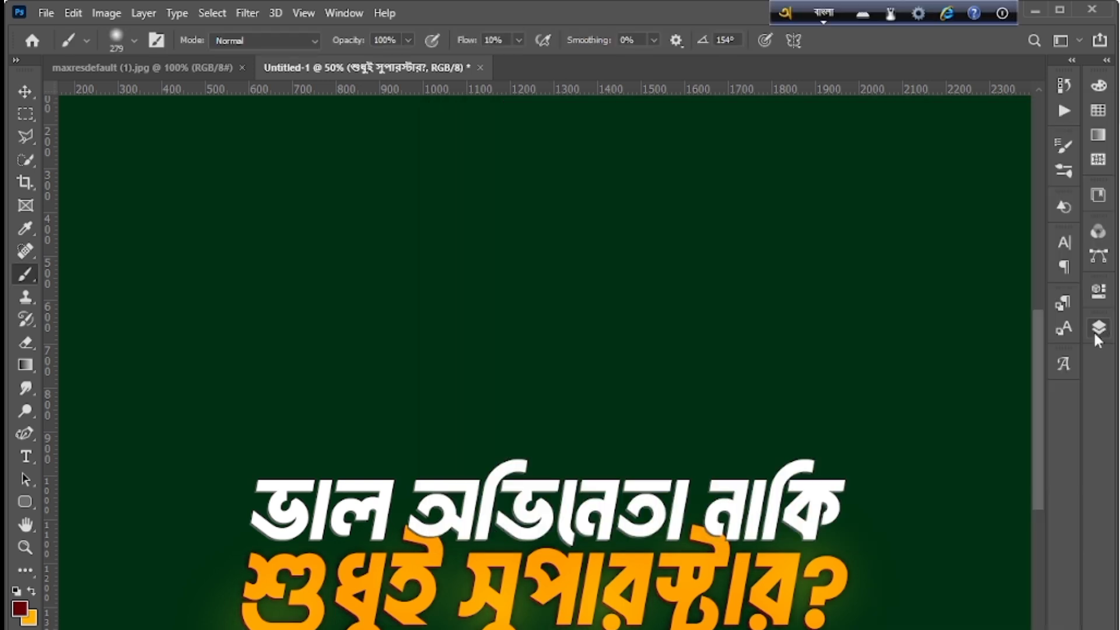
Check the reference thumbnail's headline, then set the Pen tool to Shape mode with a black fill in the Untitled-1 document.
key("F12")
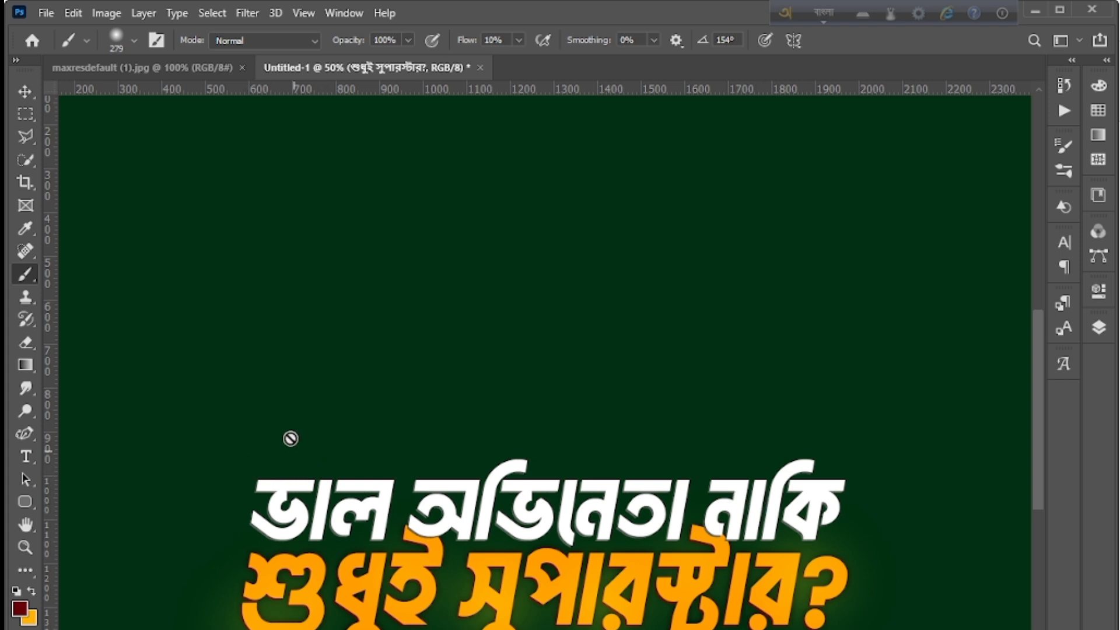
left_click(142, 69)
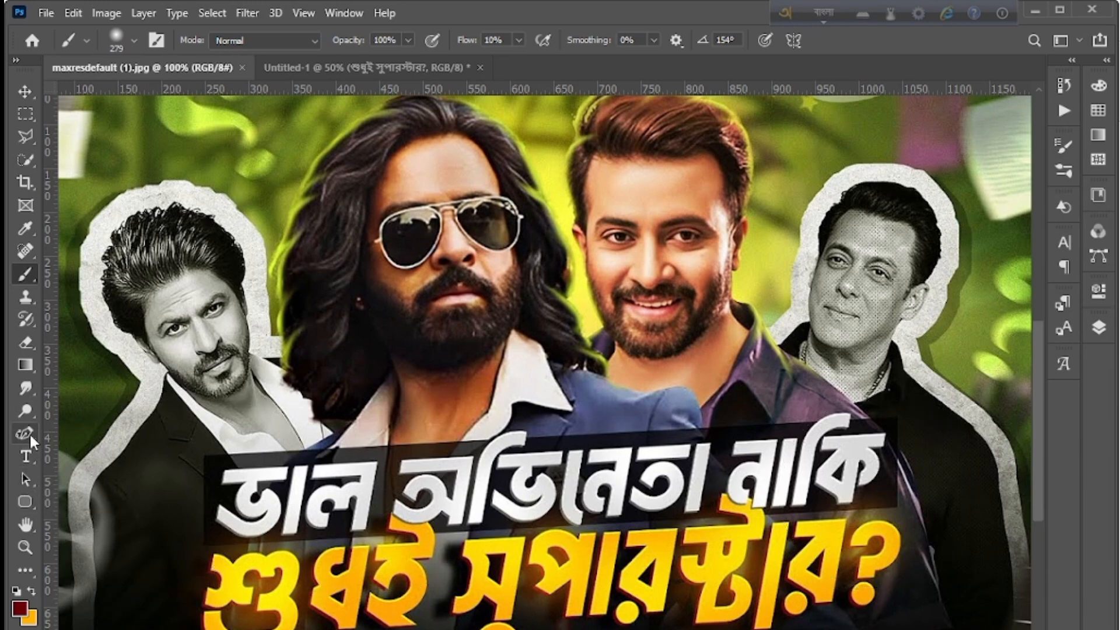
left_click_drag(24, 433, 78, 435)
key("F12")
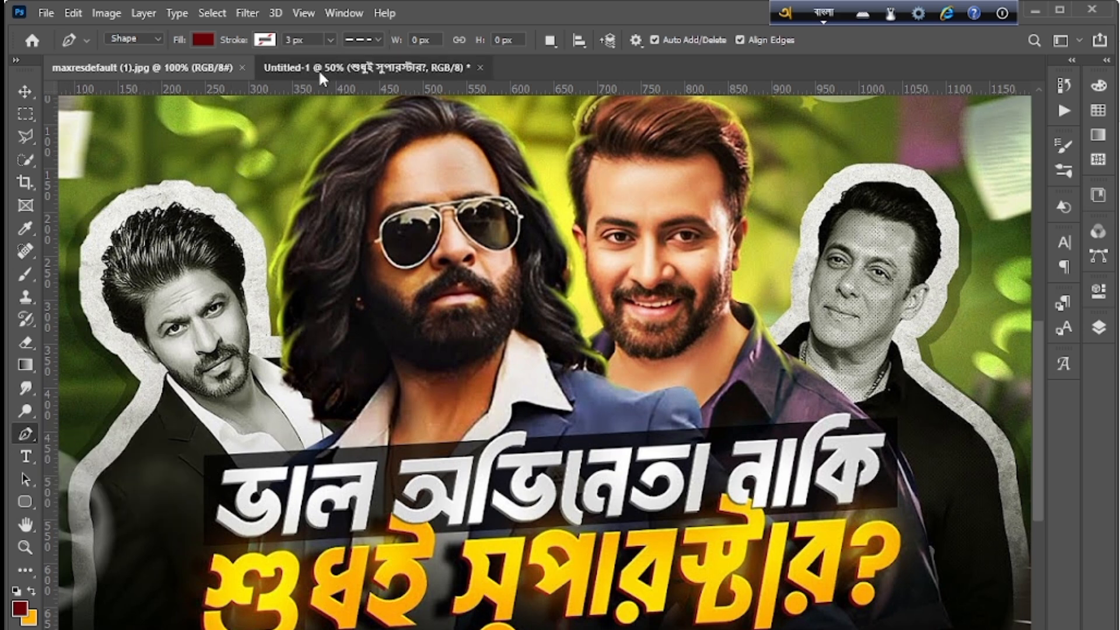
left_click(270, 73)
left_click(139, 34)
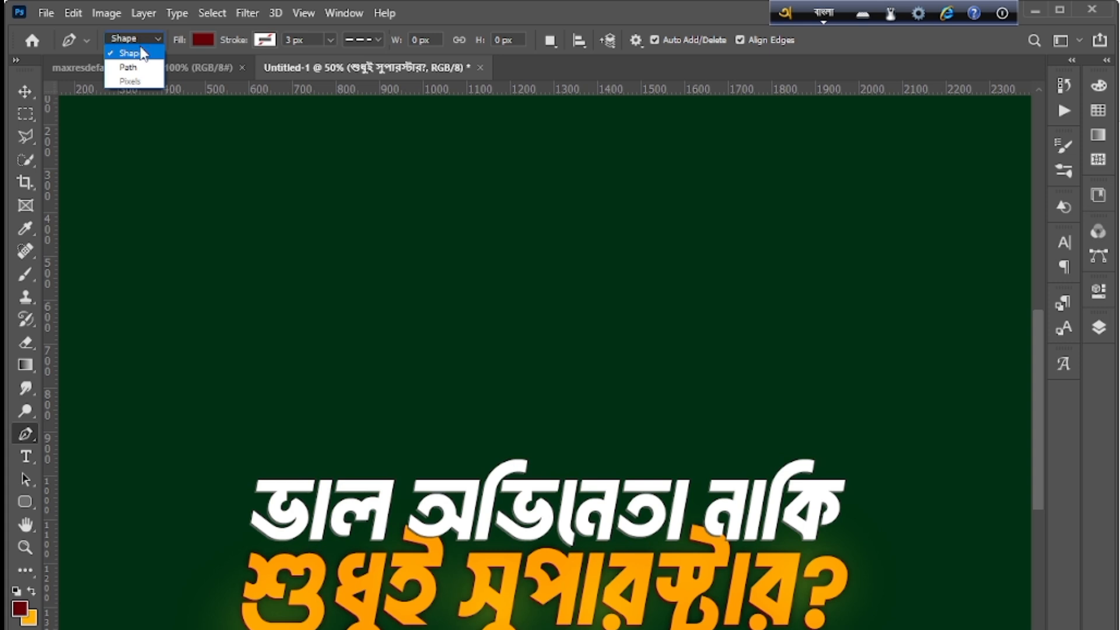
left_click(138, 53)
left_click(203, 39)
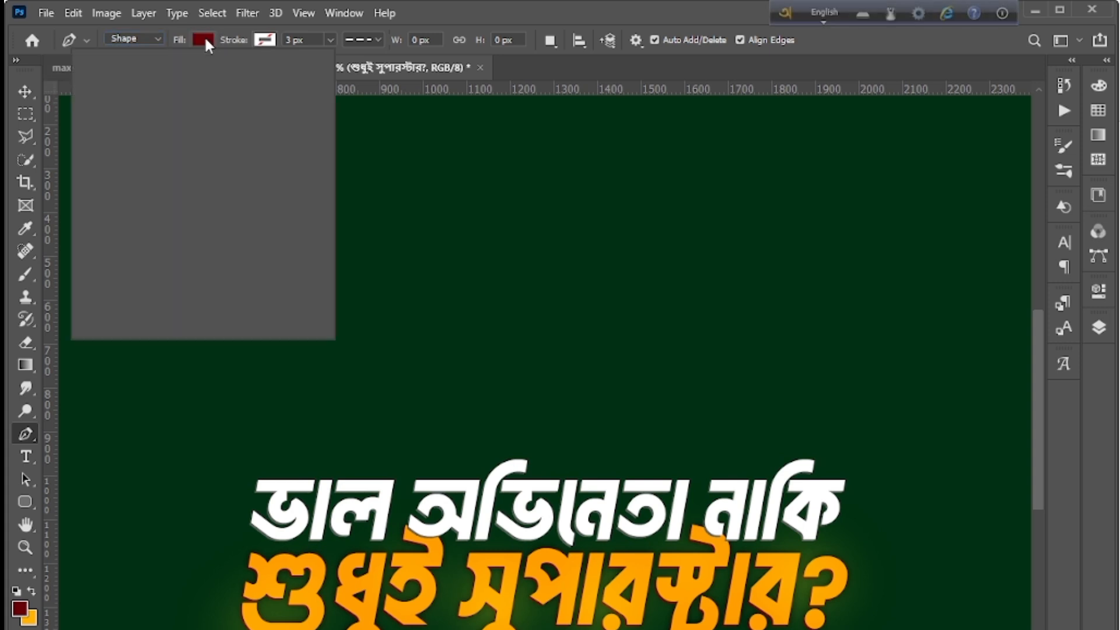
left_click(92, 133)
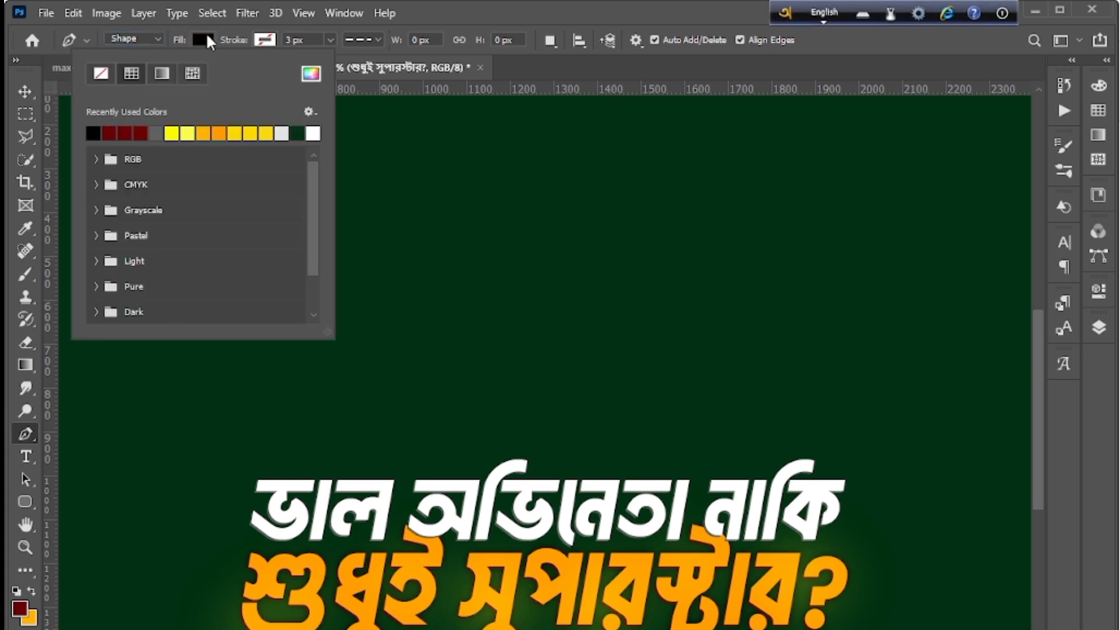
left_click(282, 37)
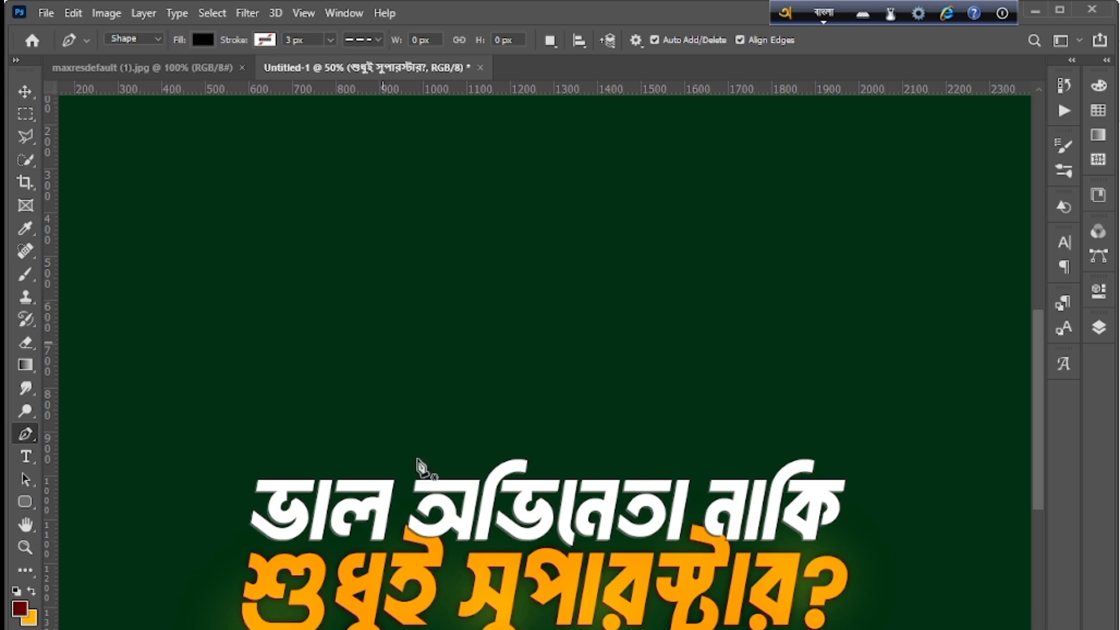
Draw a slanted four-sided black shape, about 1440 x 206 px, around the white "ভাল অভিনেতা নাকি" line and close its path.
left_click(247, 476)
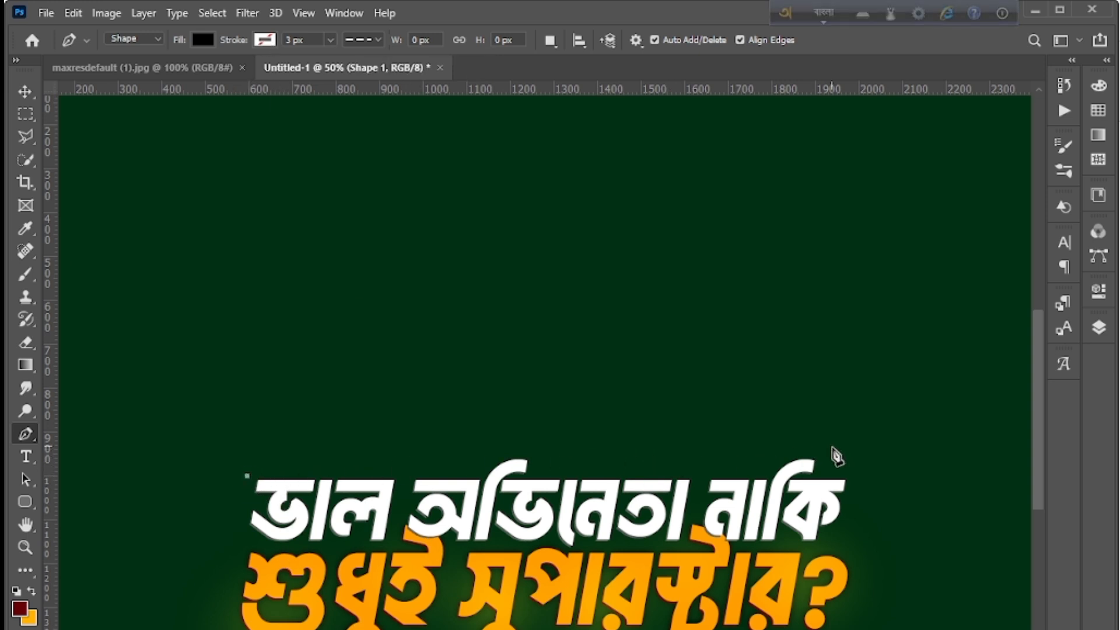
left_click(858, 462)
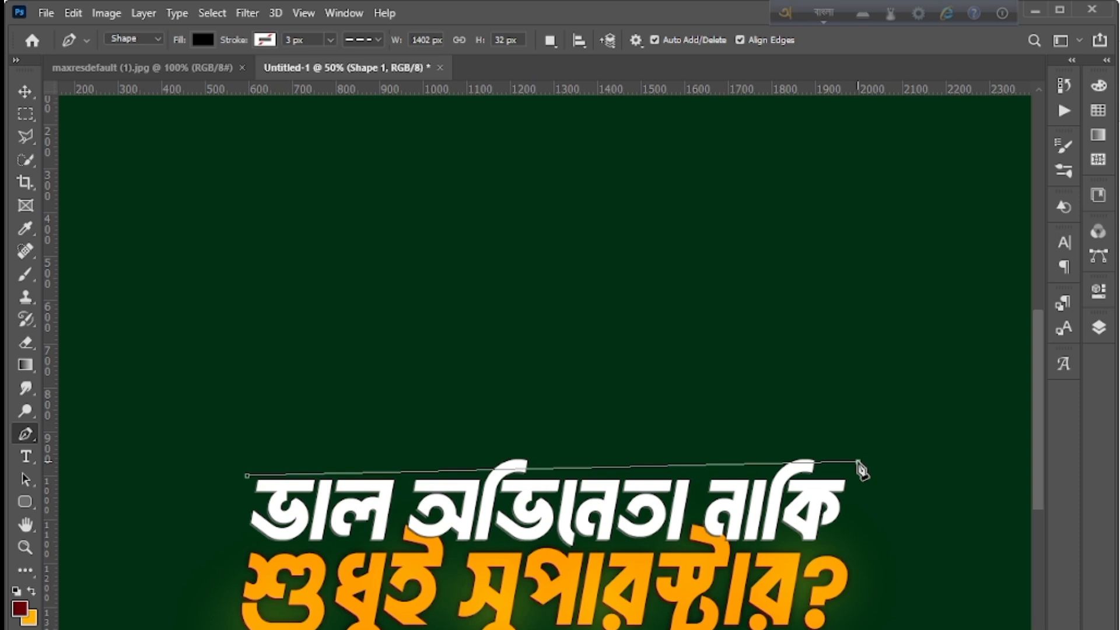
left_click(853, 541)
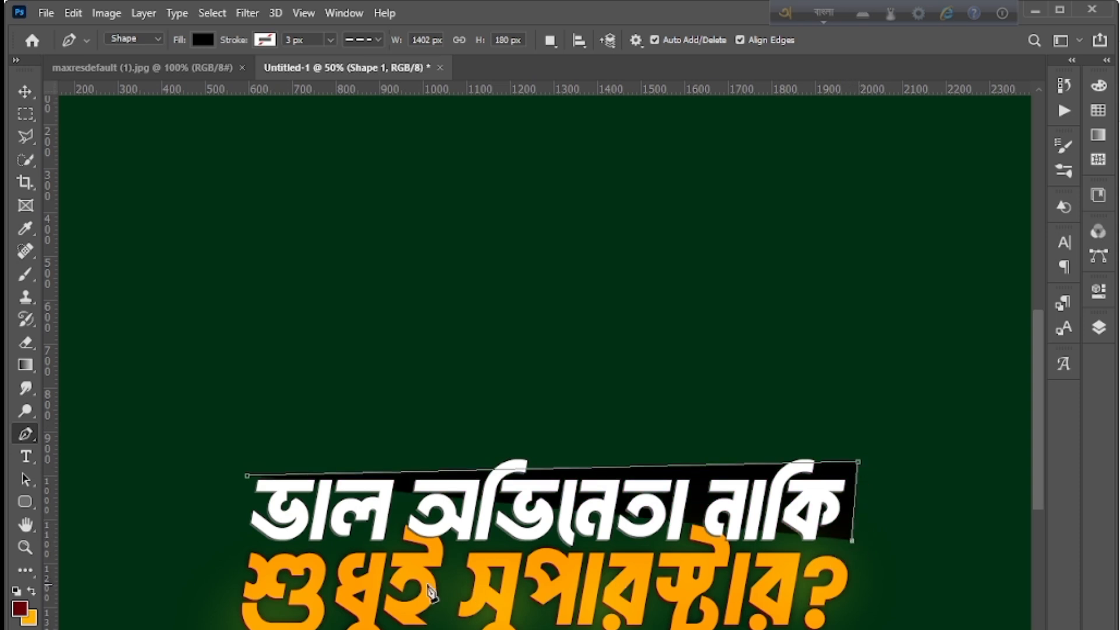
left_click(231, 552)
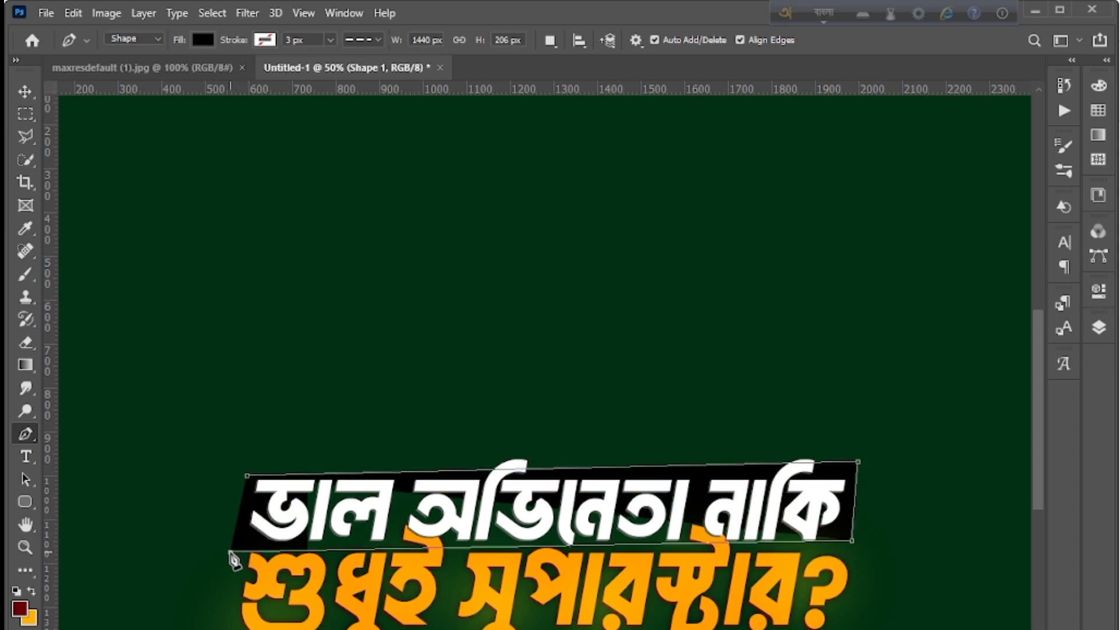
left_click(246, 476)
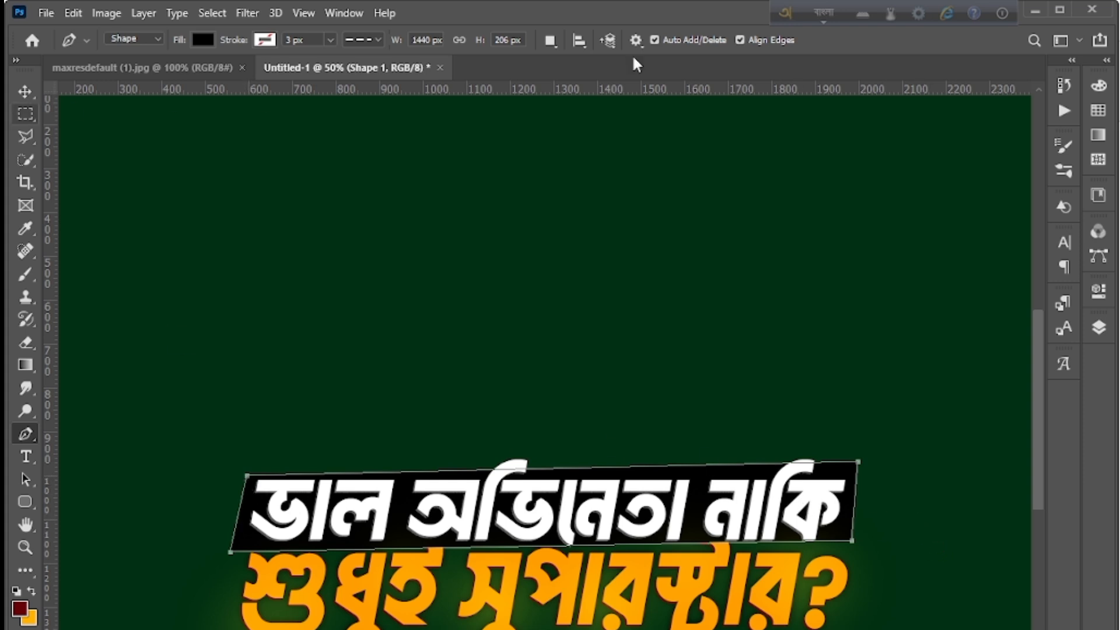
left_click(26, 95)
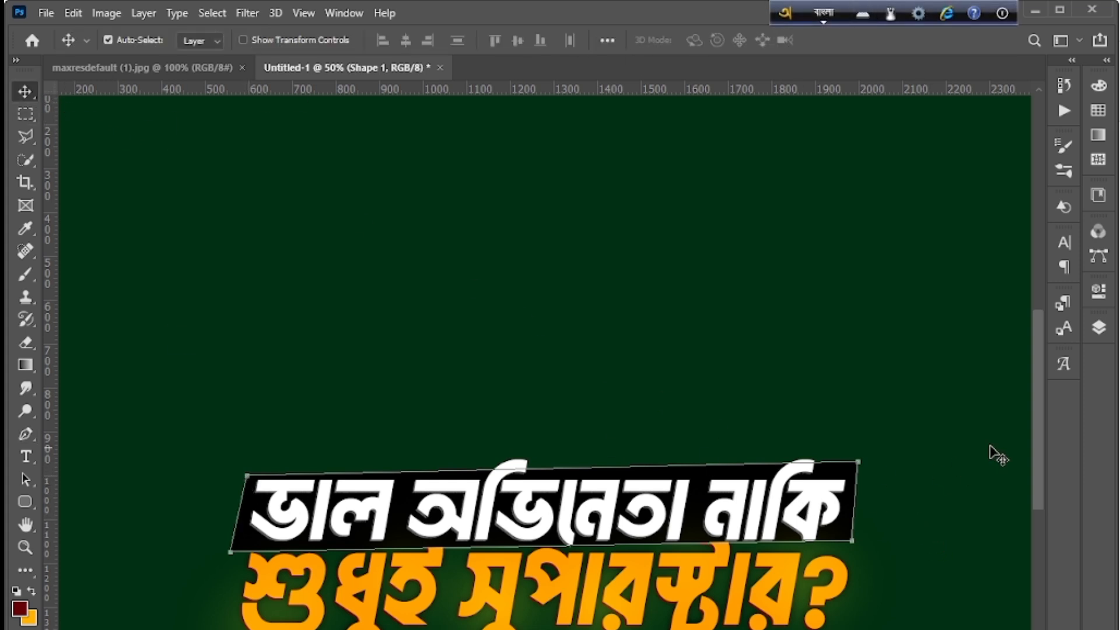
Set the fill of the black Shape 1 layer to 50%.
left_click(1099, 327)
left_click(1099, 327)
left_click(692, 330)
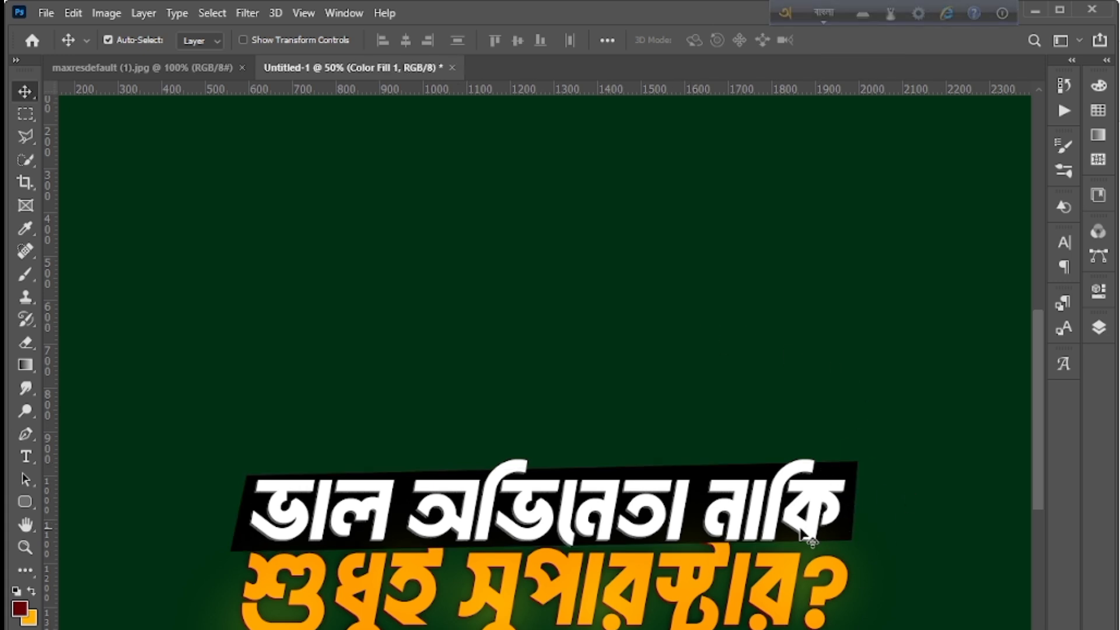
left_click(1099, 327)
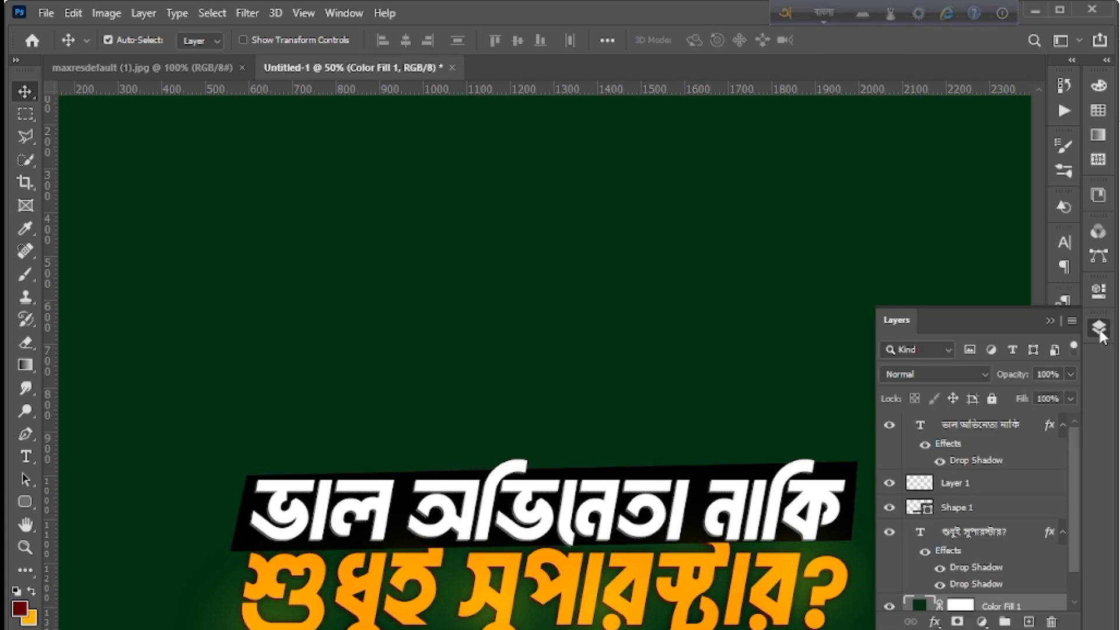
left_click(1004, 433)
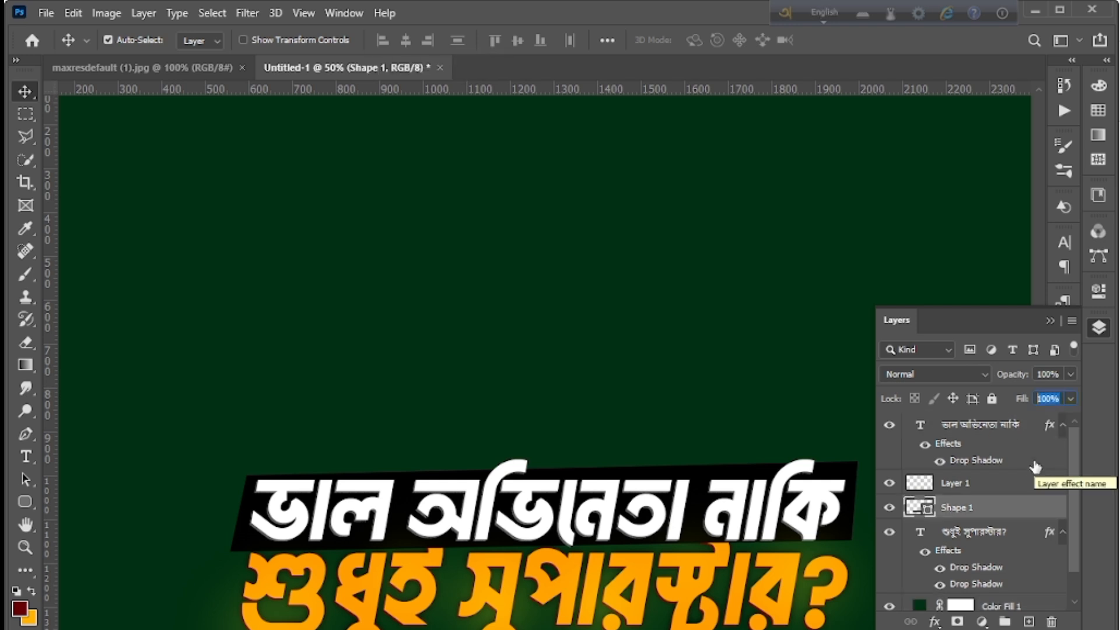
type("50")
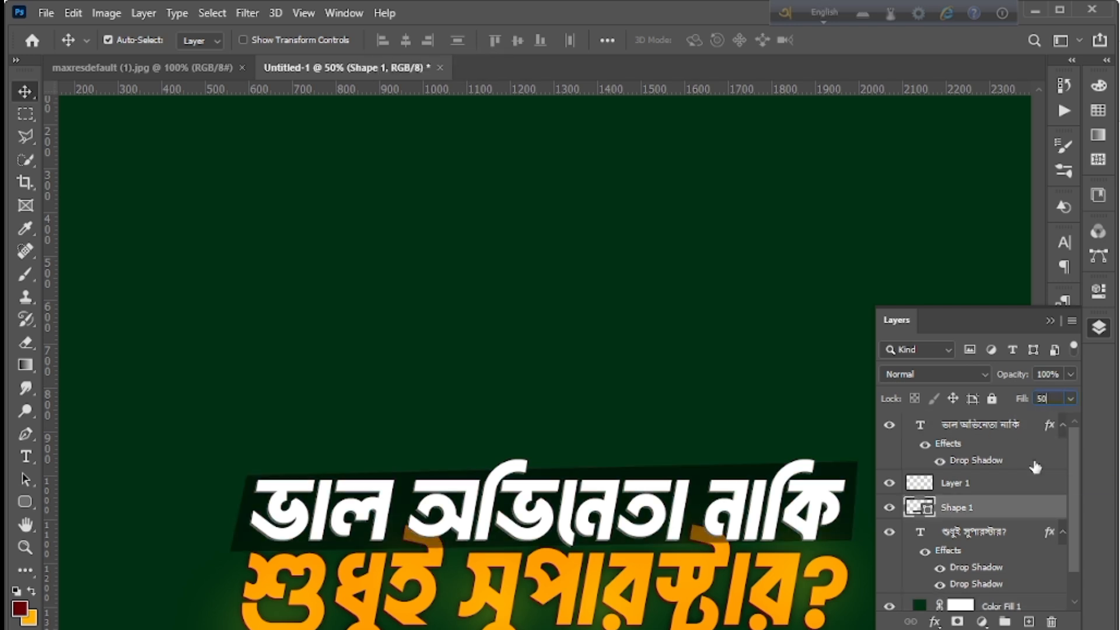
key("Return")
Move the Shape 1 layer directly beneath the orange "শুধুই সুপারস্টার?" text layer.
left_click_drag(1007, 513, 1016, 577)
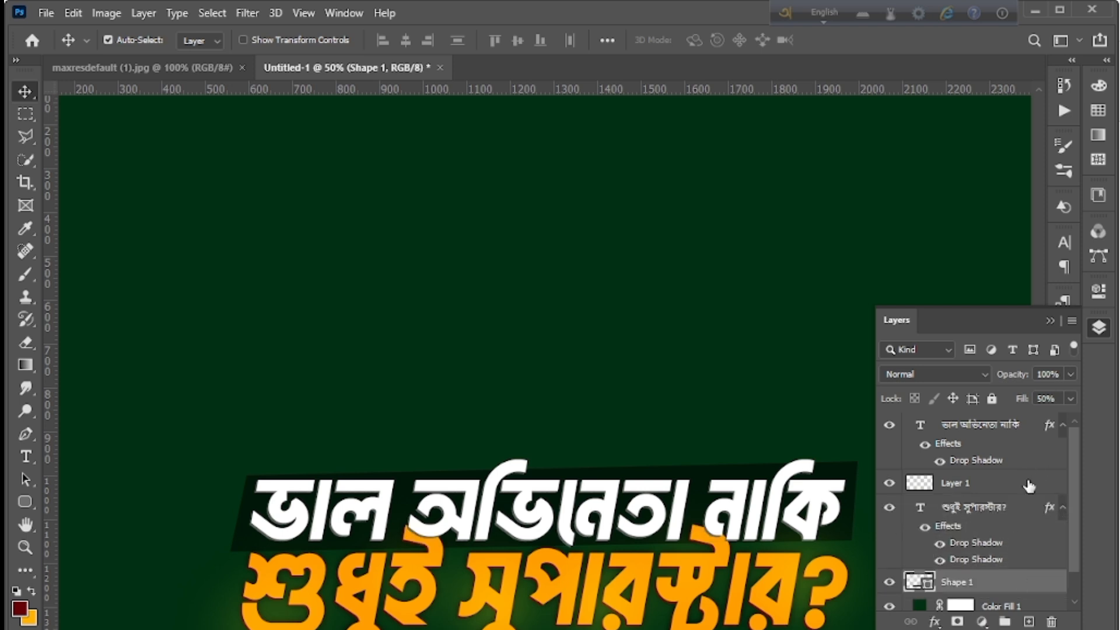
left_click(1100, 332)
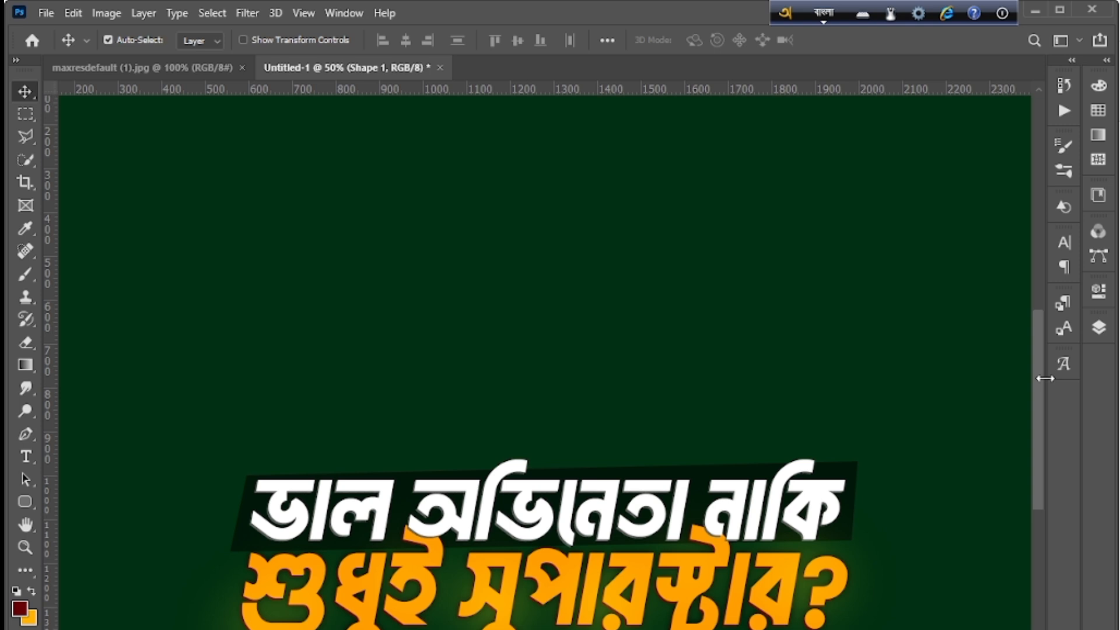
scroll(1038, 362, "down", 3)
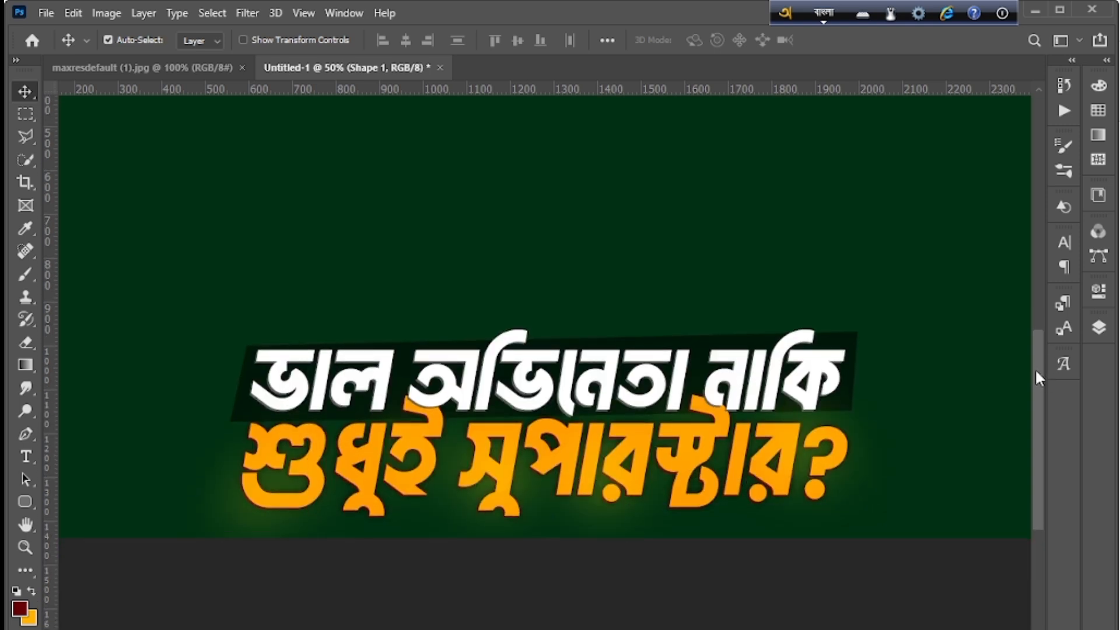
key("ctrl+minus")
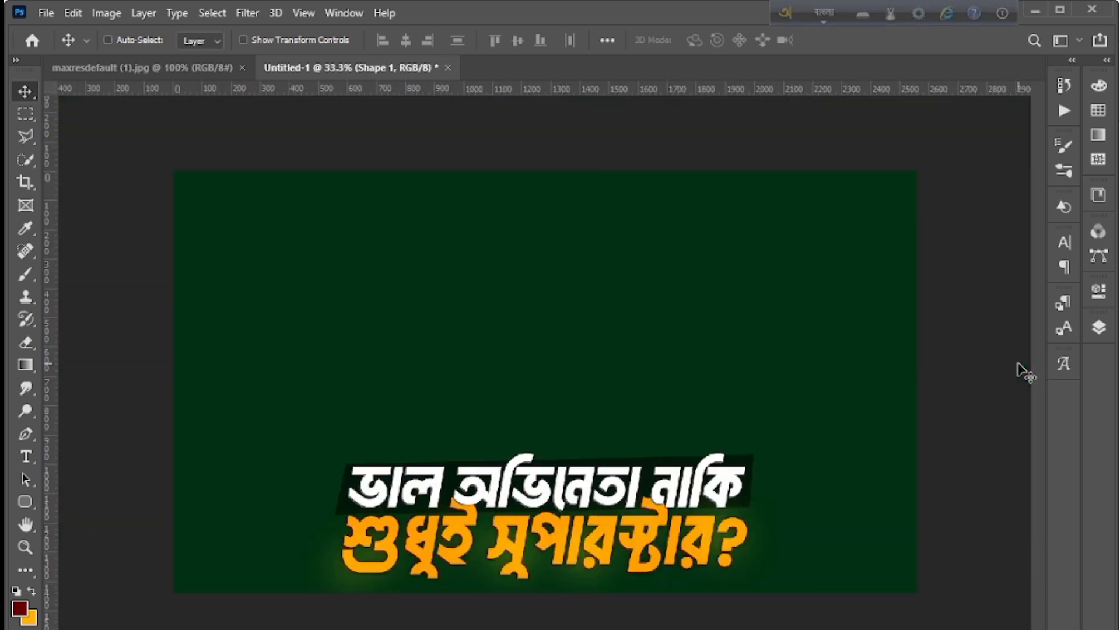
key("ctrl+minus")
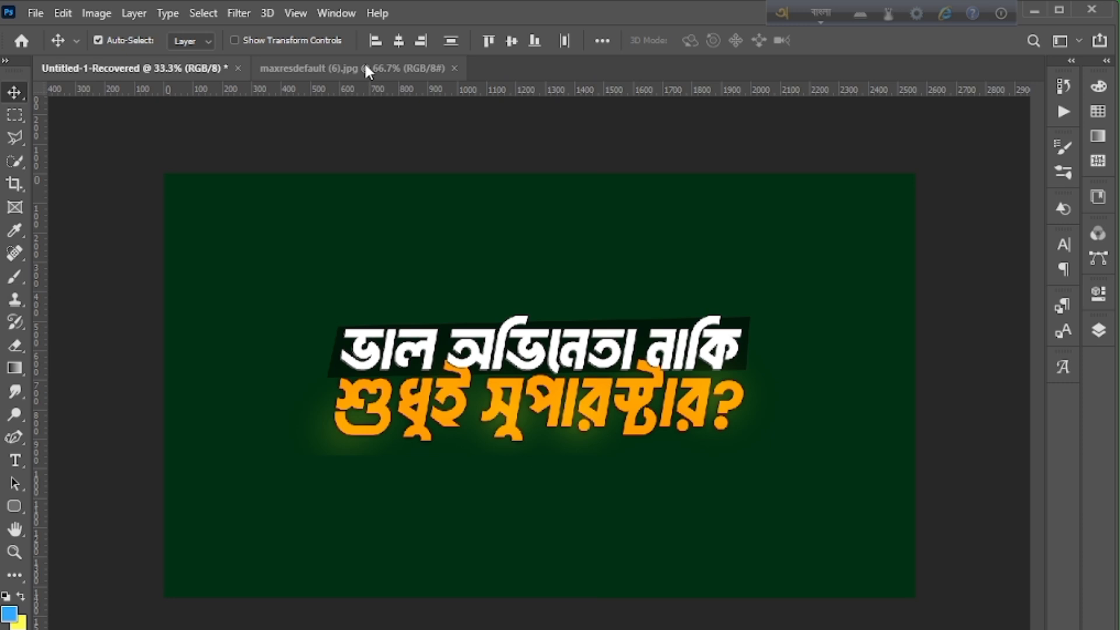
View the maxresdefault (6).jpg reference thumbnail and create a new blank document for its headline.
left_click(365, 65)
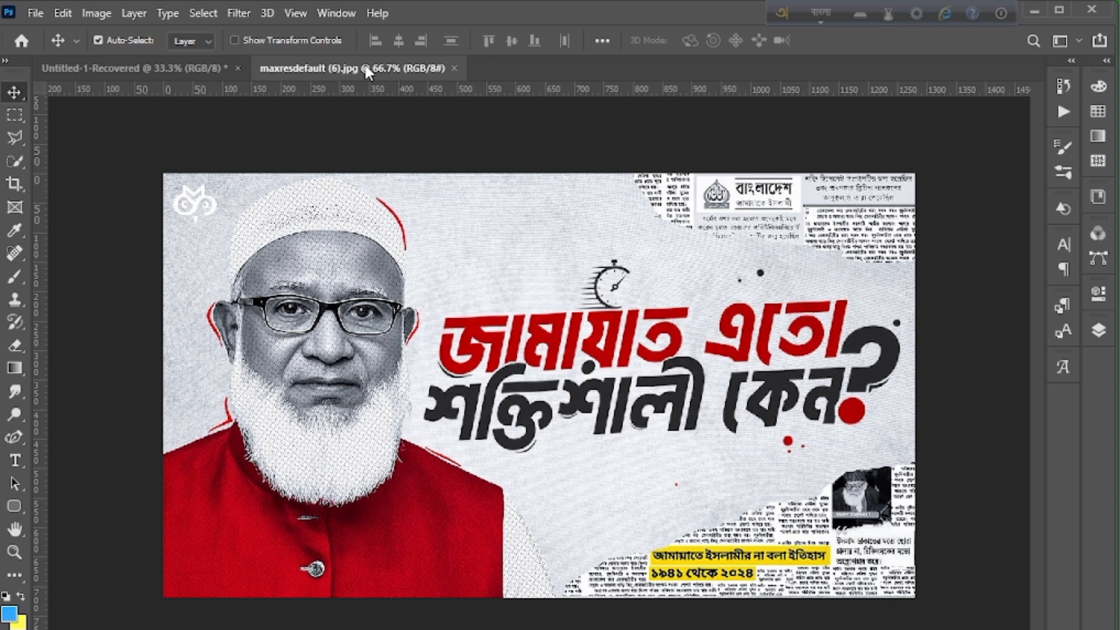
left_click(22, 42)
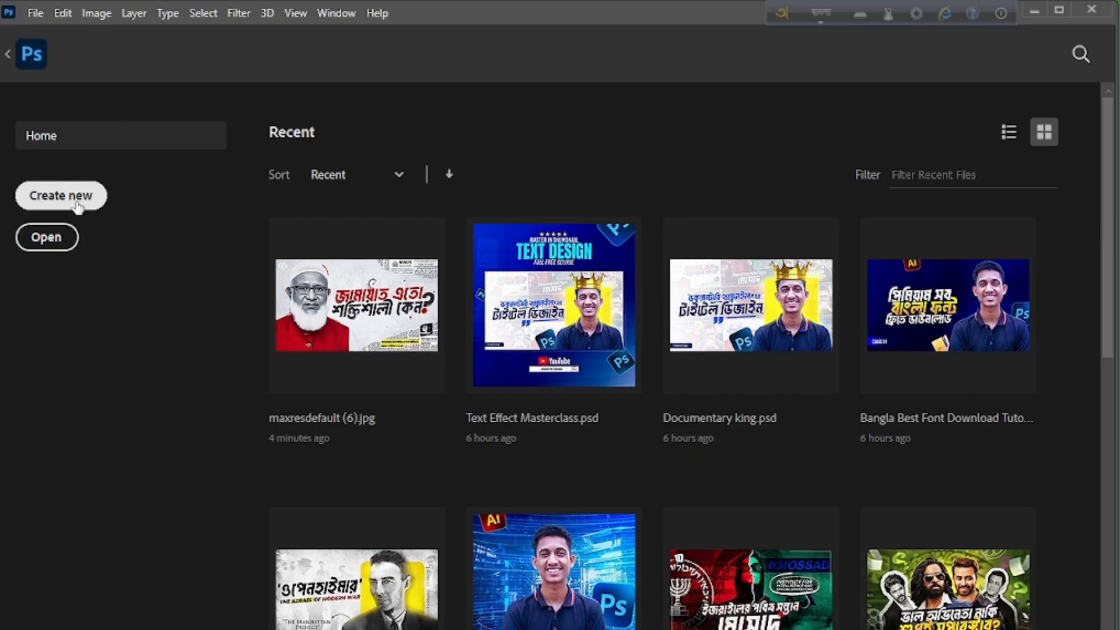
left_click(77, 205)
double_click(192, 298)
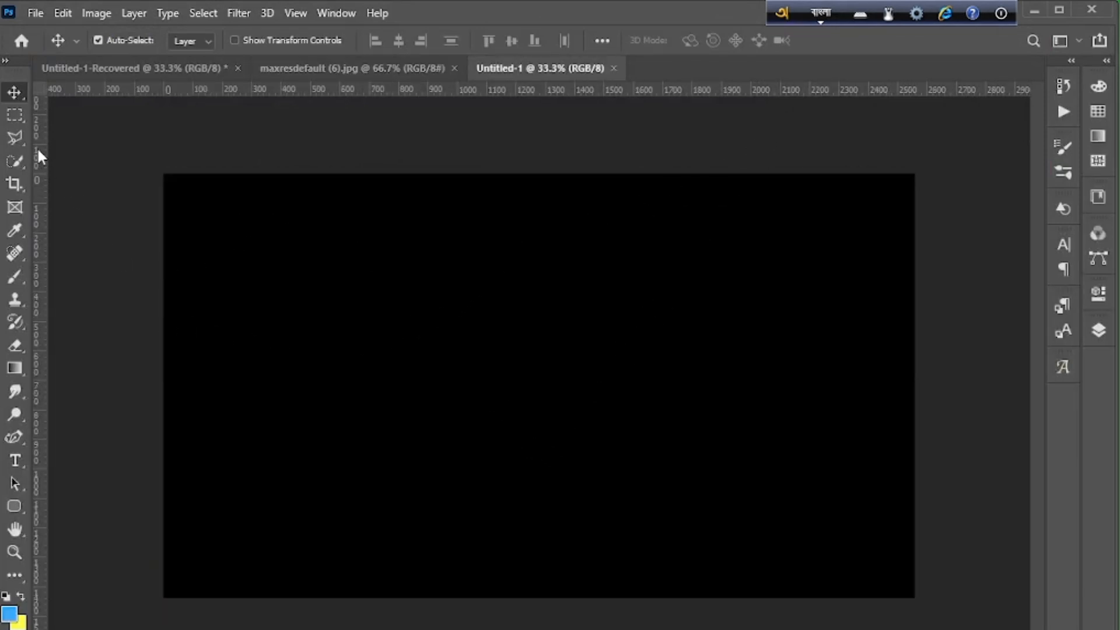
Check the reference thumbnail, then add a Solid Color fill layer in white ffffff to the new Untitled-1 document.
left_click(363, 66)
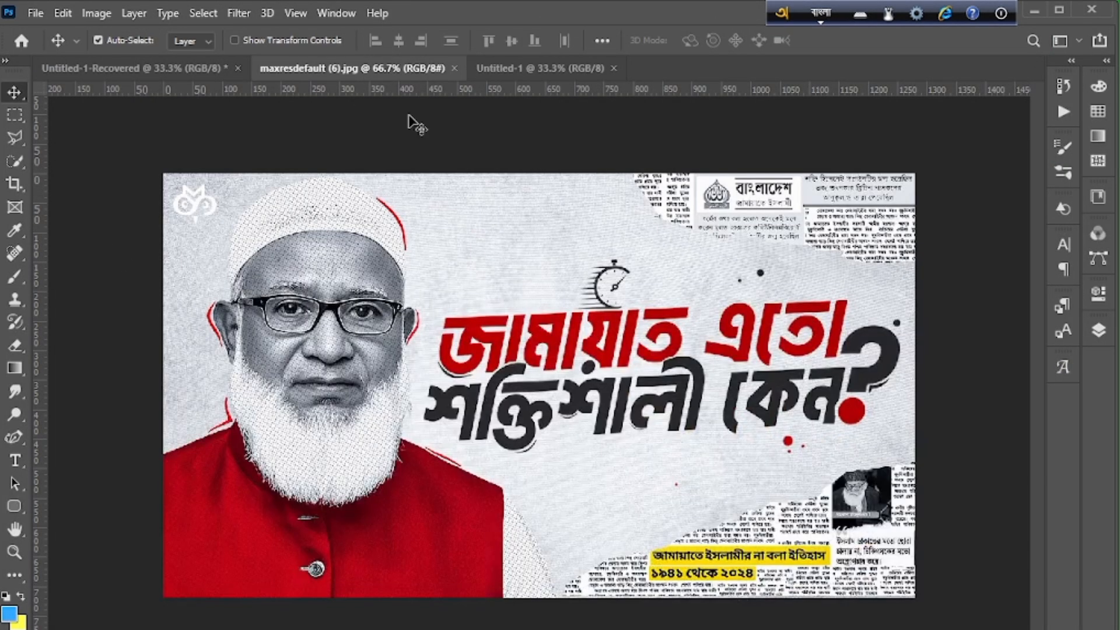
left_click(540, 67)
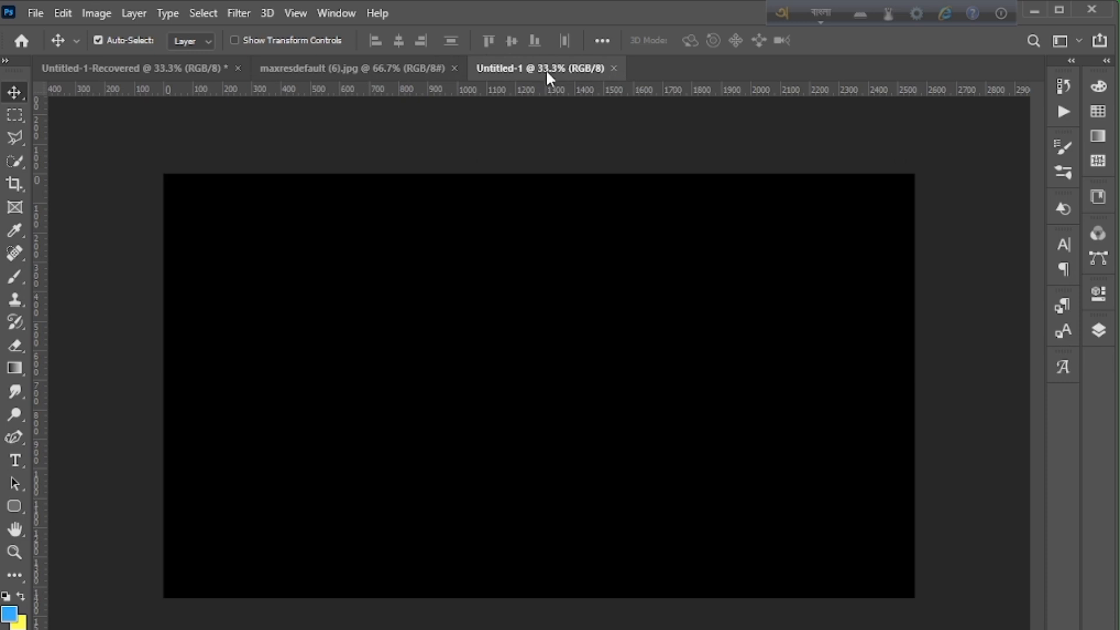
left_click(1097, 331)
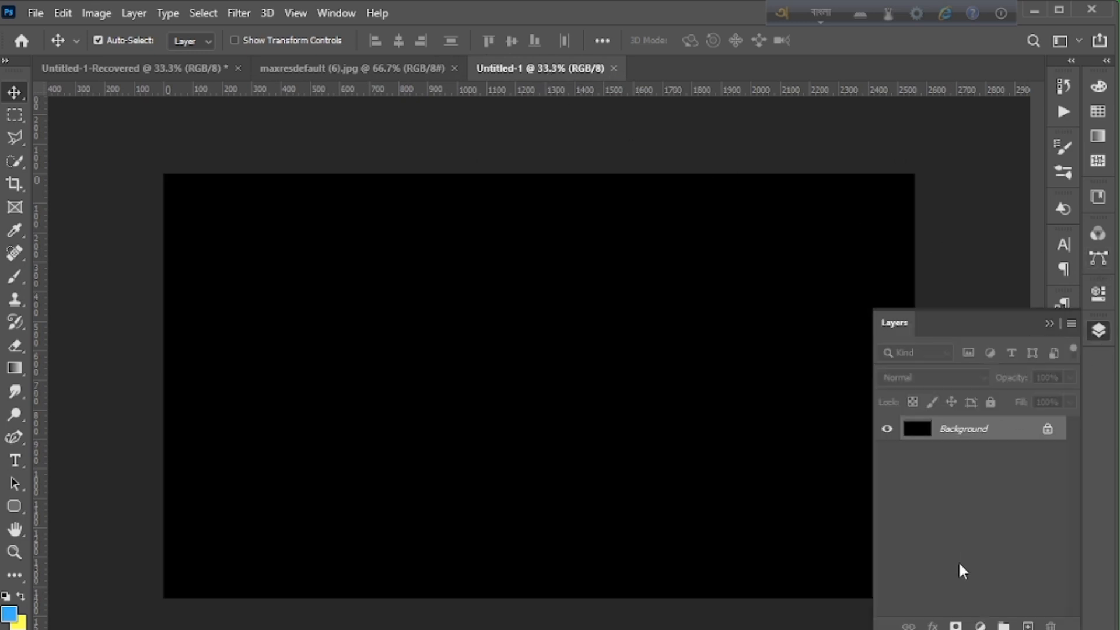
left_click(980, 626)
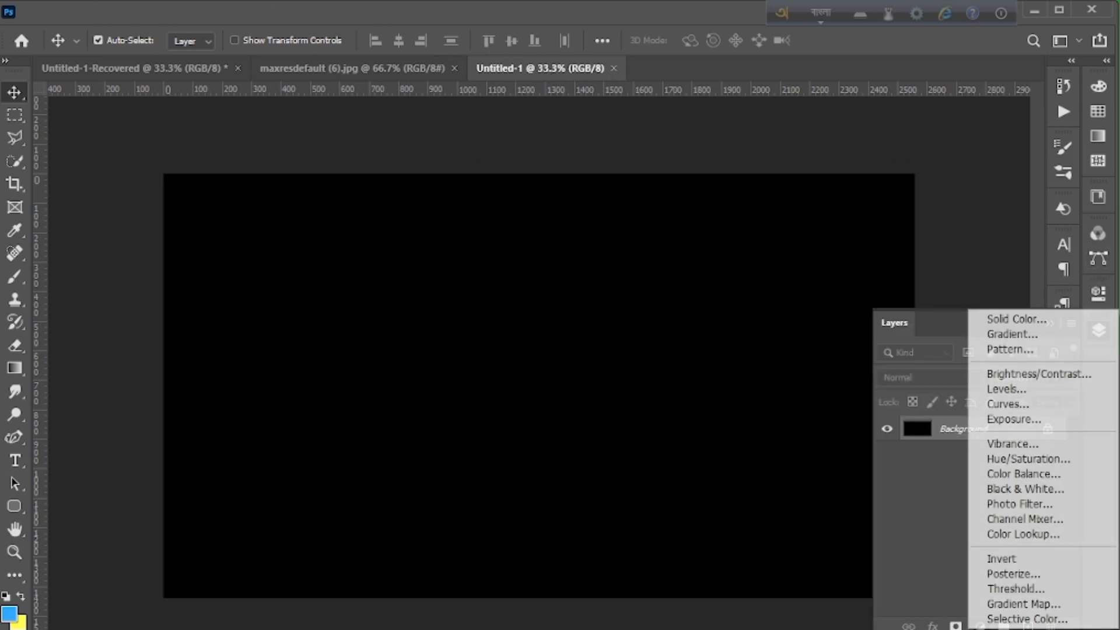
left_click(1016, 319)
left_click_drag(597, 110, 411, 83)
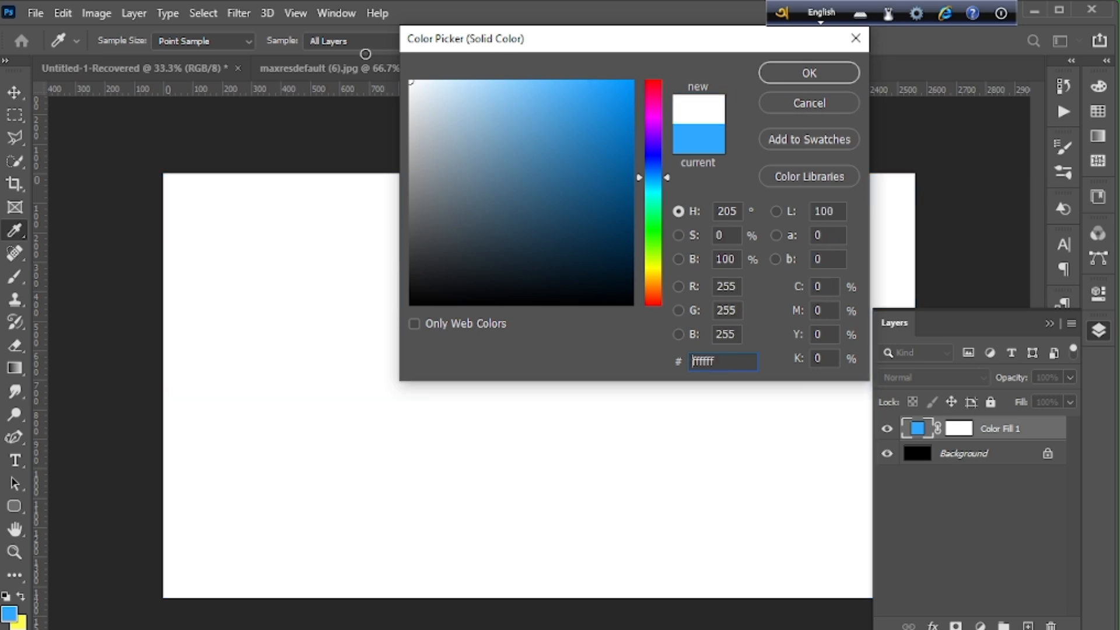
left_click(805, 75)
left_click(1099, 331)
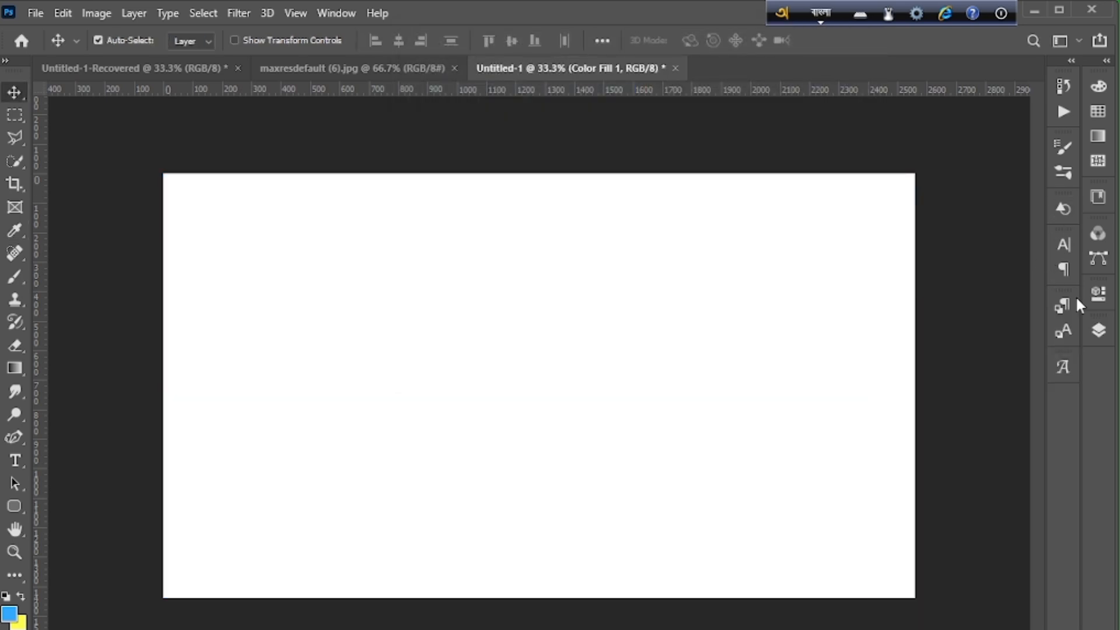
Check the reference headline, then place a new horizontal text line with the "LOREM IPSUM" placeholder on the white canvas.
left_click(16, 462)
left_click(54, 466)
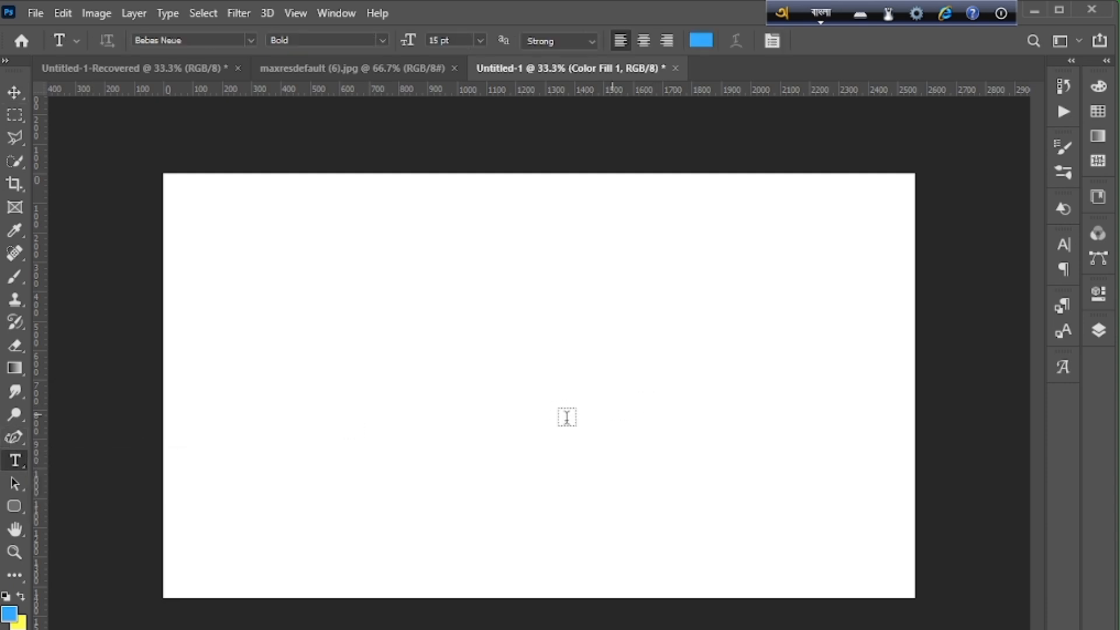
left_click(410, 68)
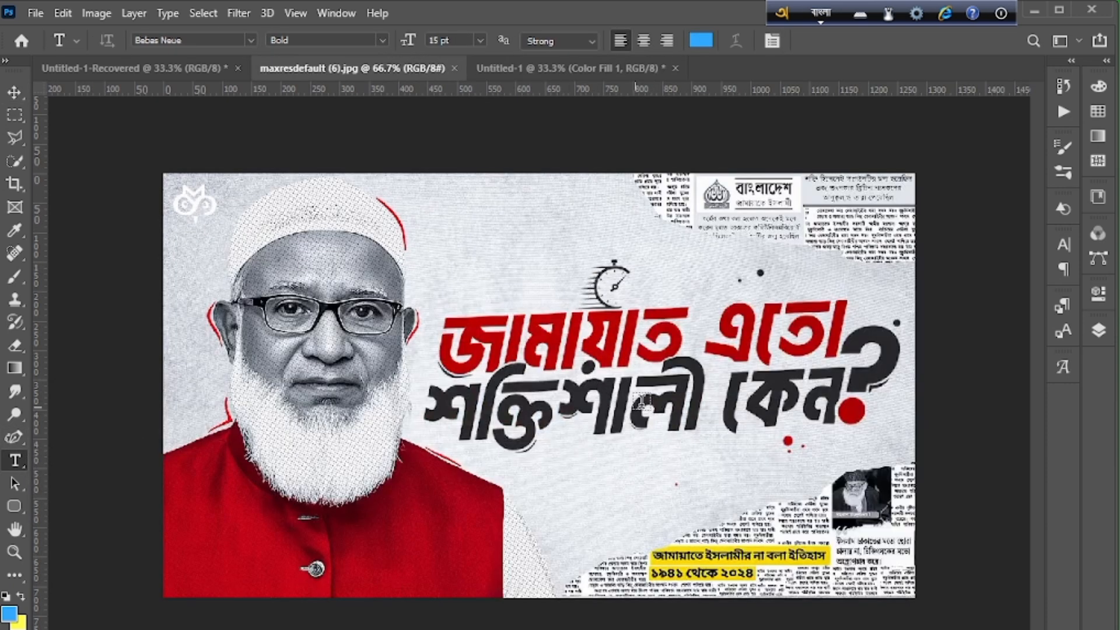
left_click(607, 73)
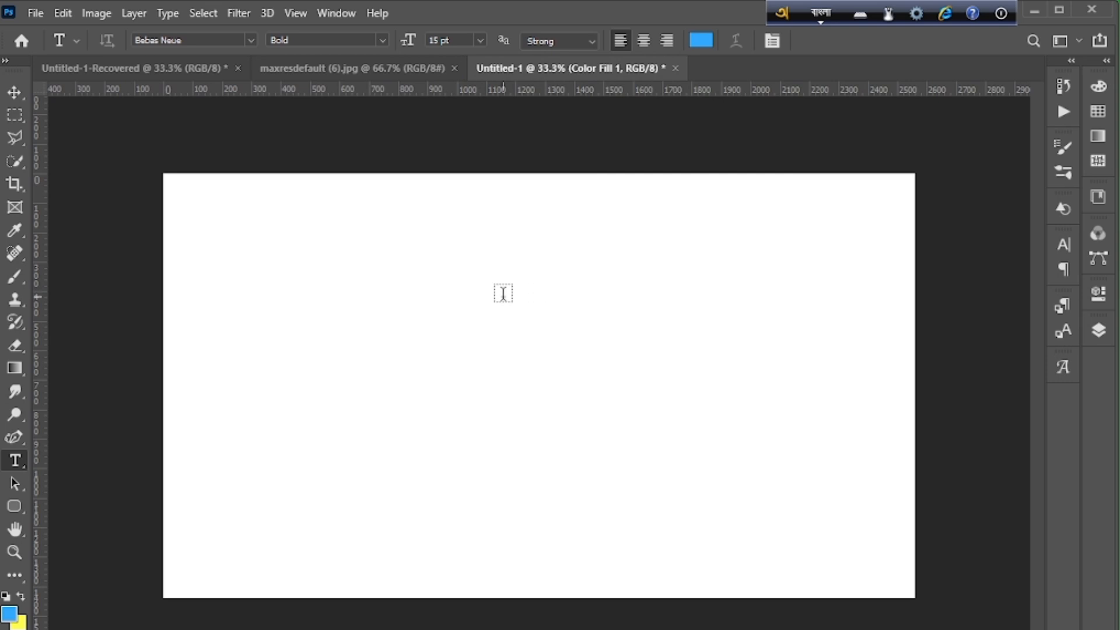
left_click(501, 298)
left_click_drag(533, 277, 472, 407)
Set the placeholder text's font size to 70 pt and move the text to the middle of the canvas.
left_click(460, 41)
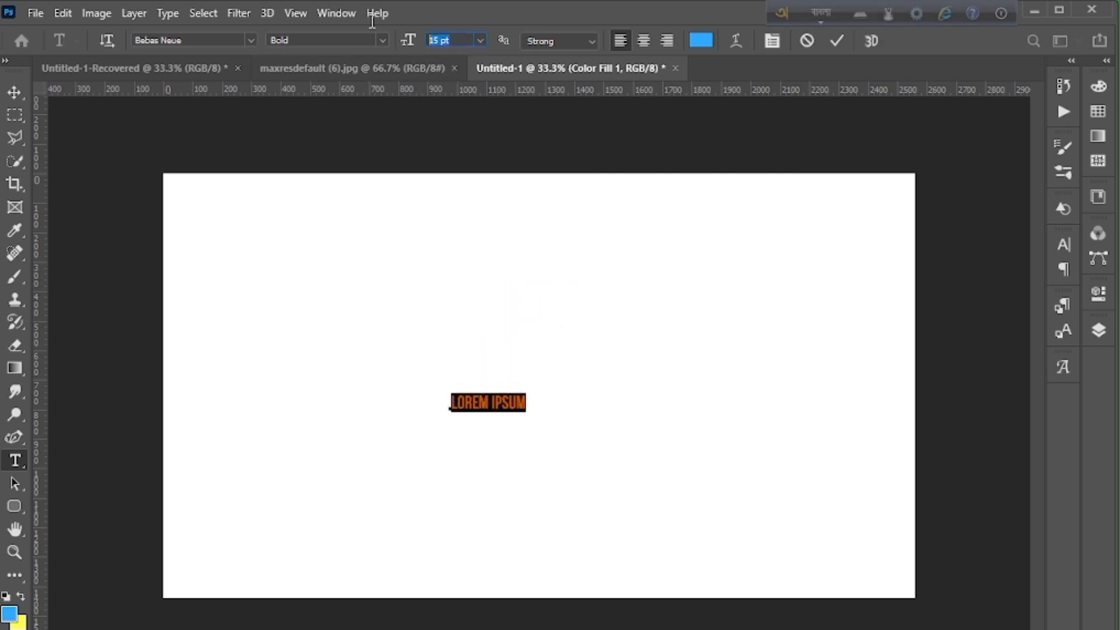
key("Up")
key("Up")
key("Up")
key("Up")
key("Up")
key("Up")
key("Up")
key("Up")
key("Up")
key("Up")
key("Up")
key("Up")
key("Up")
key("Up")
key("Up")
key("Up")
key("Up")
key("Up")
key("Up")
key("Up")
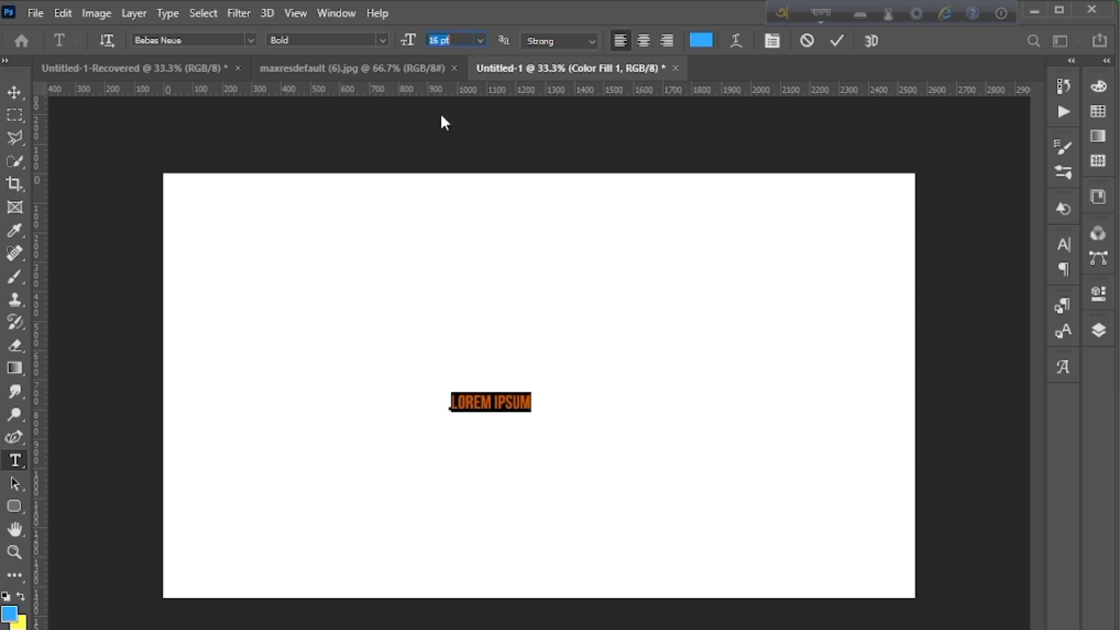
key("Up")
key("Up")
key("Up")
key("Up")
key("Up")
key("Up")
key("Up")
key("Up")
key("Up")
key("Up")
key("Up")
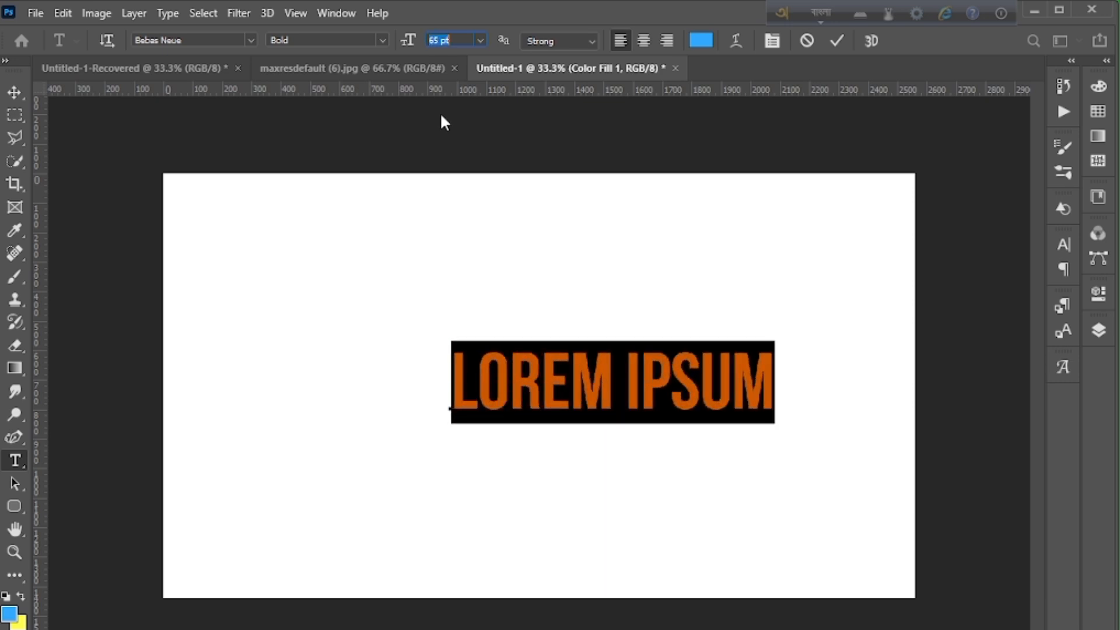
key("Up")
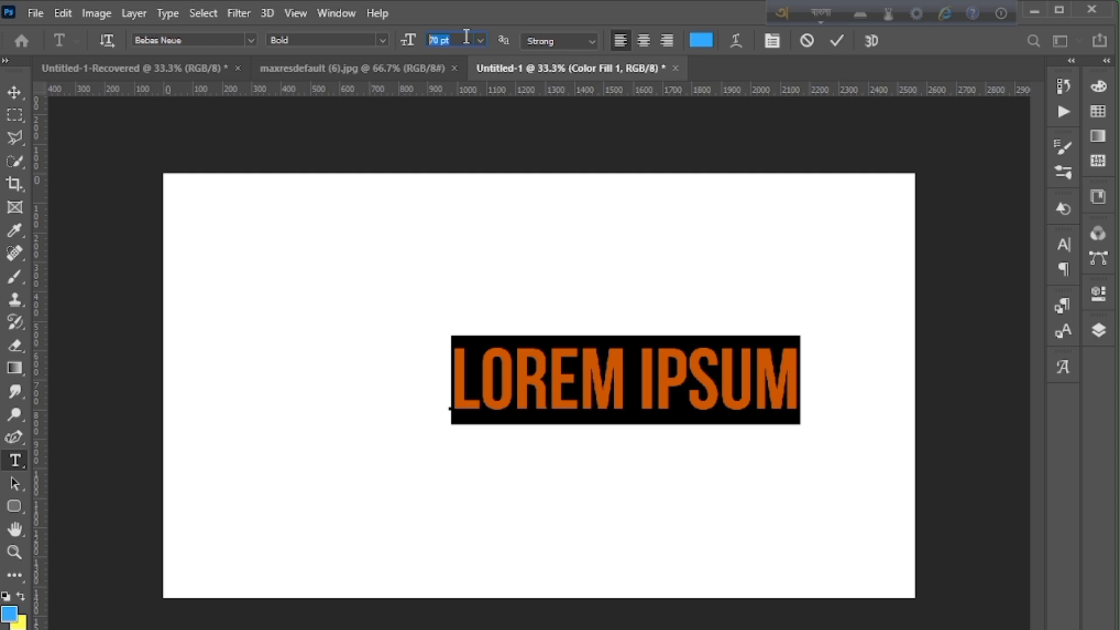
left_click_drag(679, 328, 586, 335)
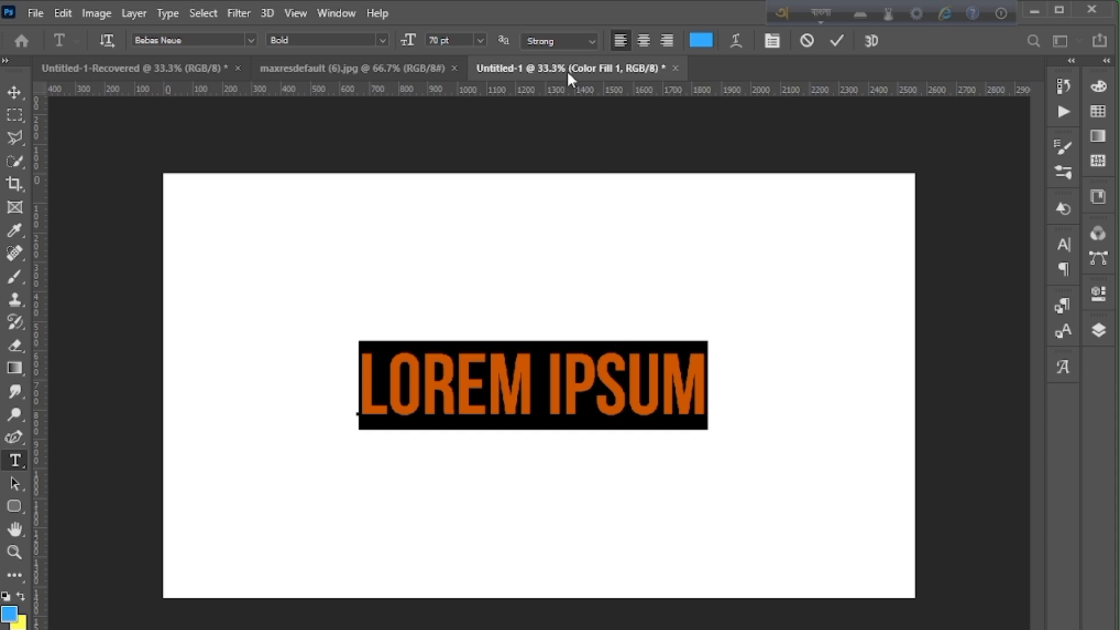
left_click(251, 39)
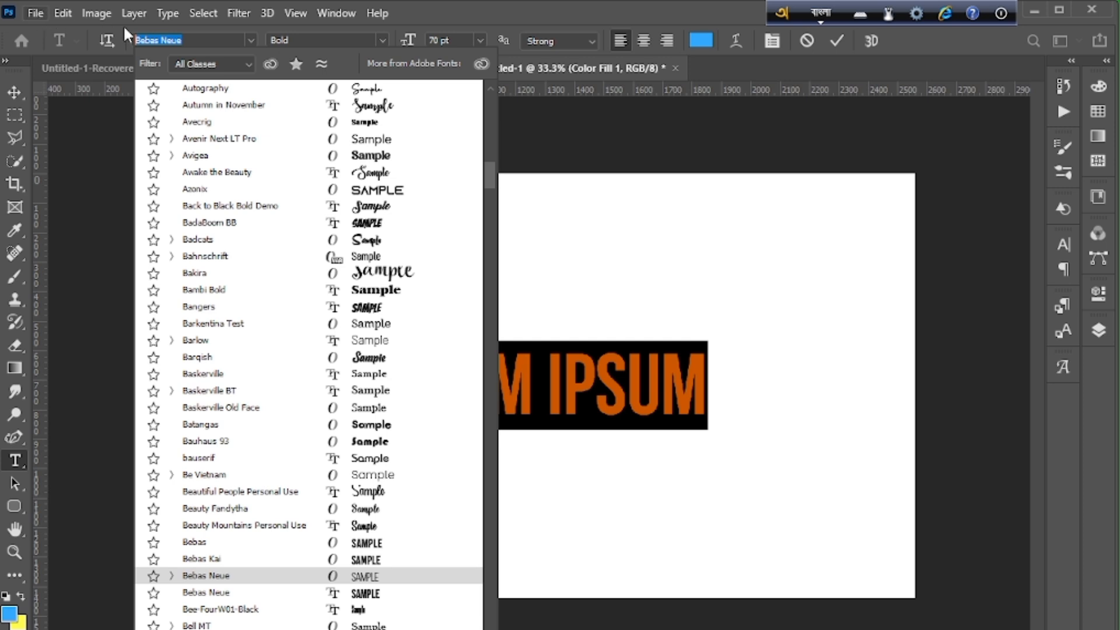
type("he")
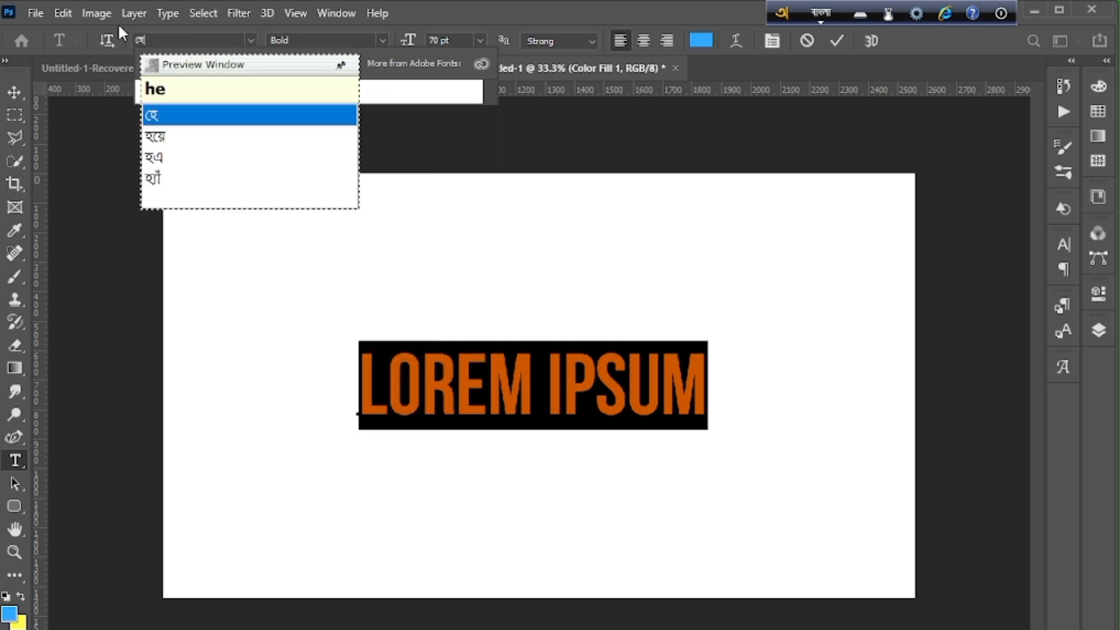
type("ad")
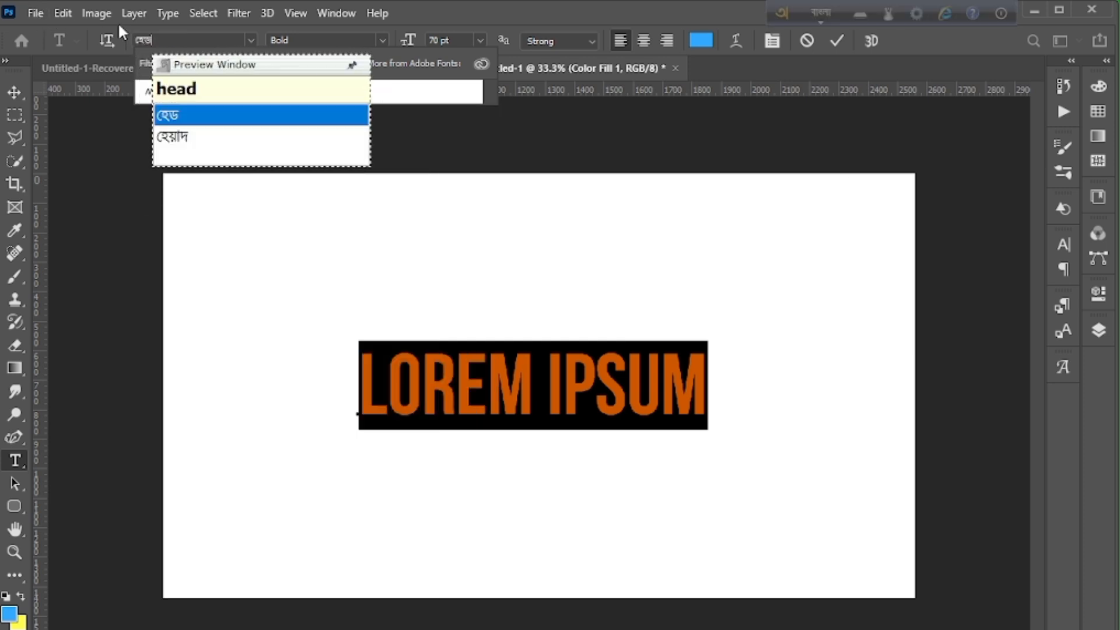
Switch the typing language to English and set the placeholder text's font to Headline Bangla Unicode Italic.
left_click(821, 11)
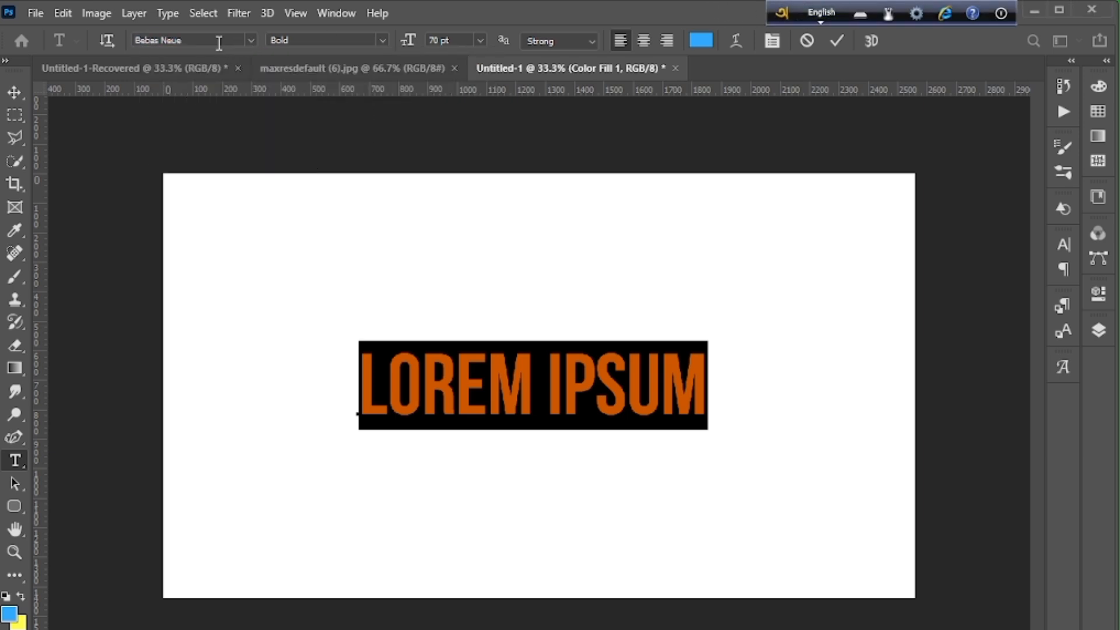
left_click(218, 42)
type("head")
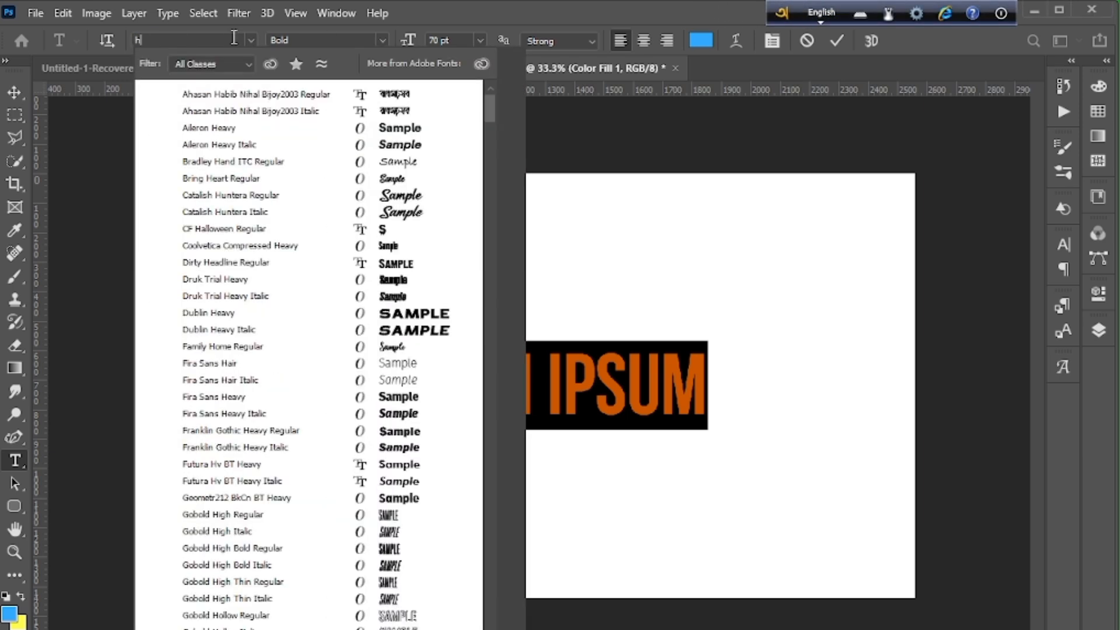
type("line Bangla Unicode")
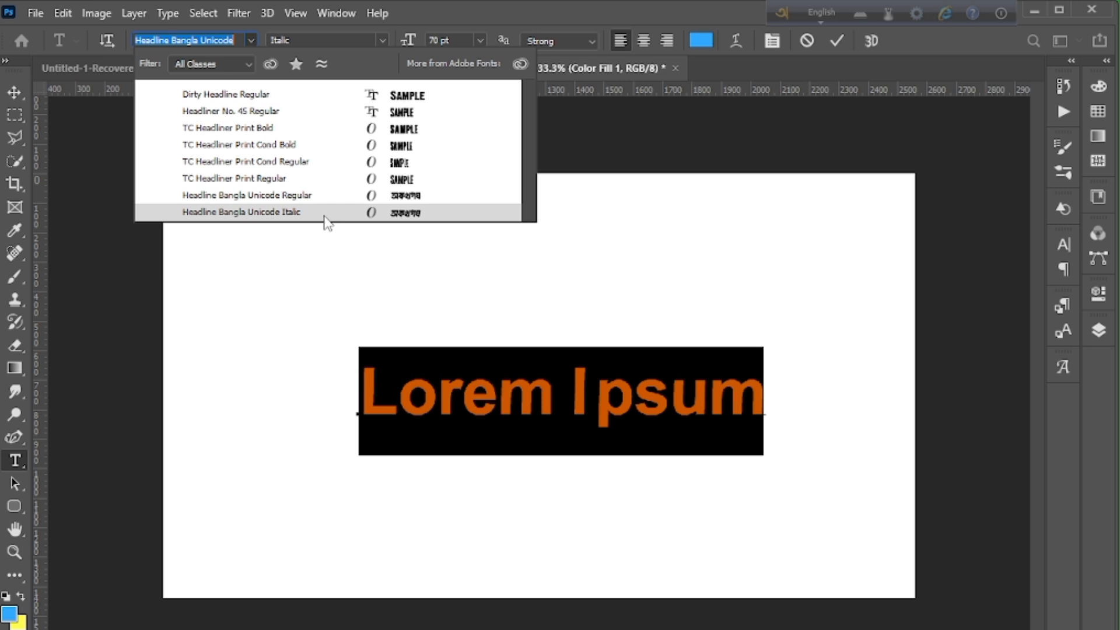
left_click(325, 213)
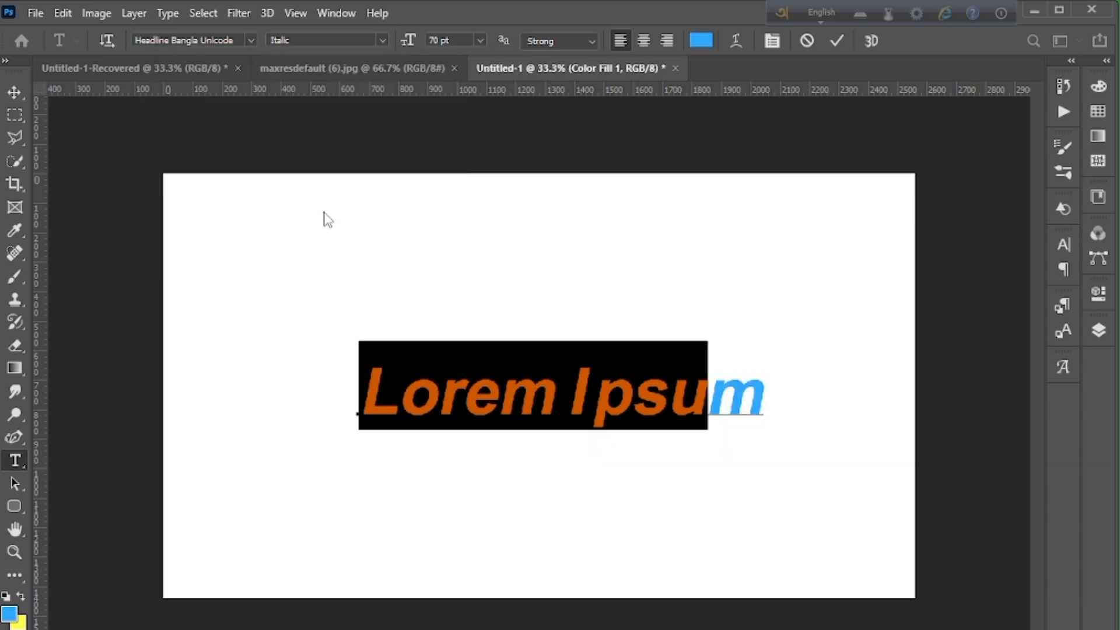
left_click(762, 389)
left_click_drag(763, 390, 183, 390)
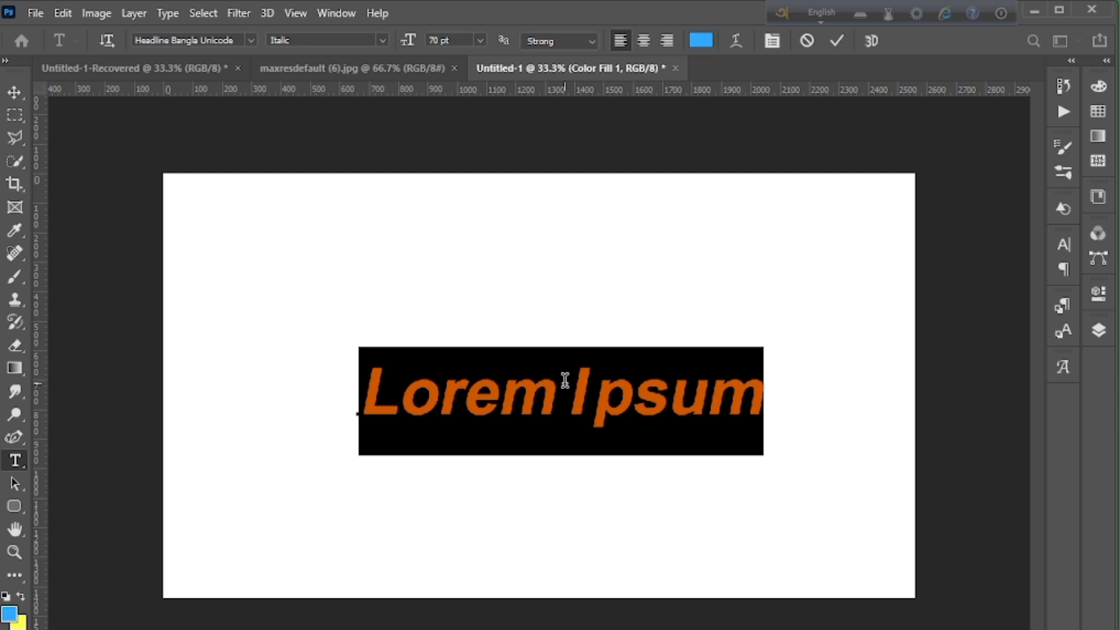
type("jama")
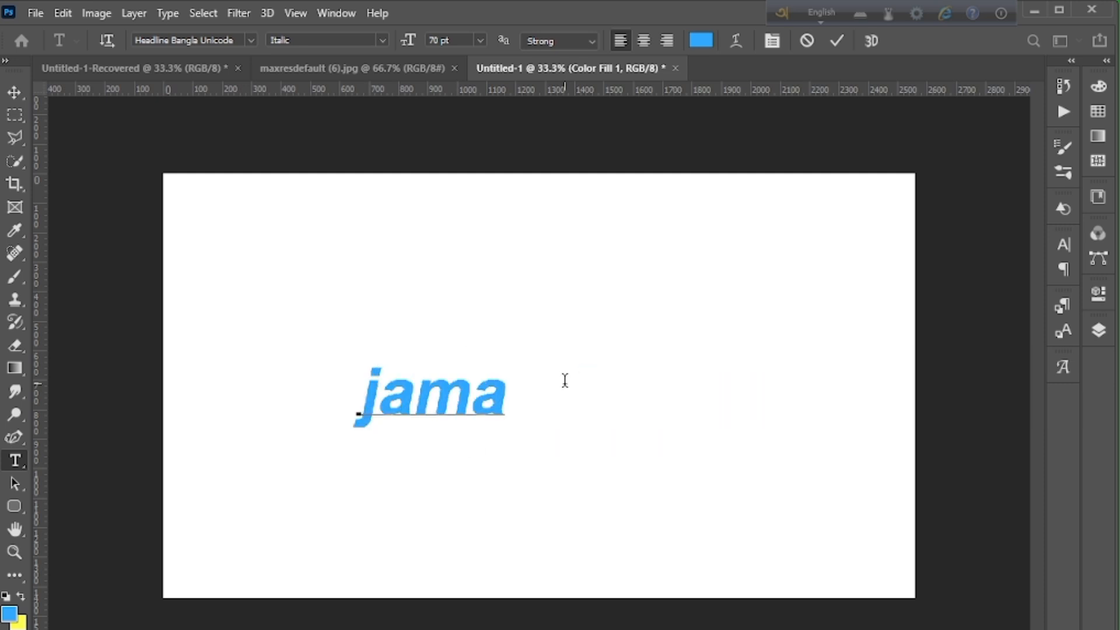
type("y")
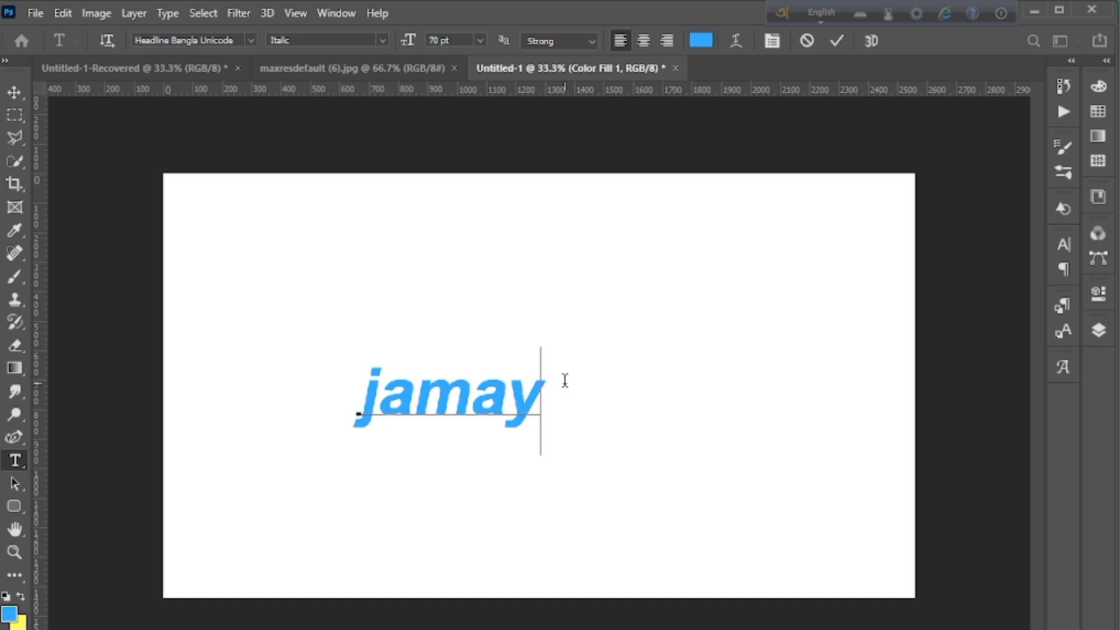
type("a")
key("BackSpace")
key("BackSpace")
key("BackSpace")
key("BackSpace")
key("BackSpace")
key("BackSpace")
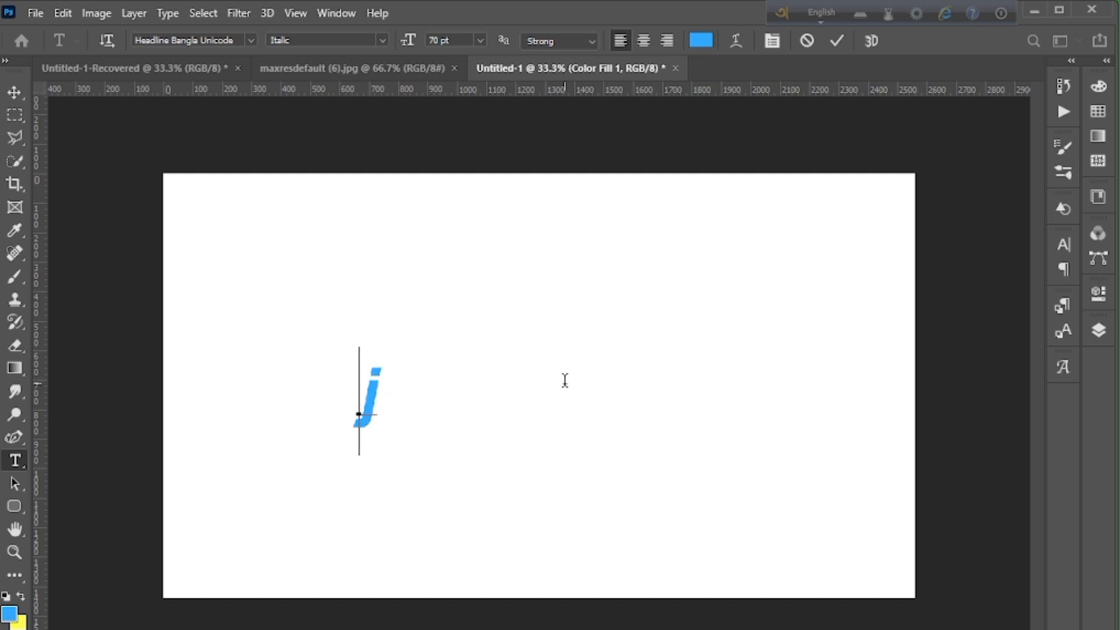
Switch the typing language to Bangla and enter "জামায়াত এতো" as the headline text in place of the placeholder.
left_click(820, 12)
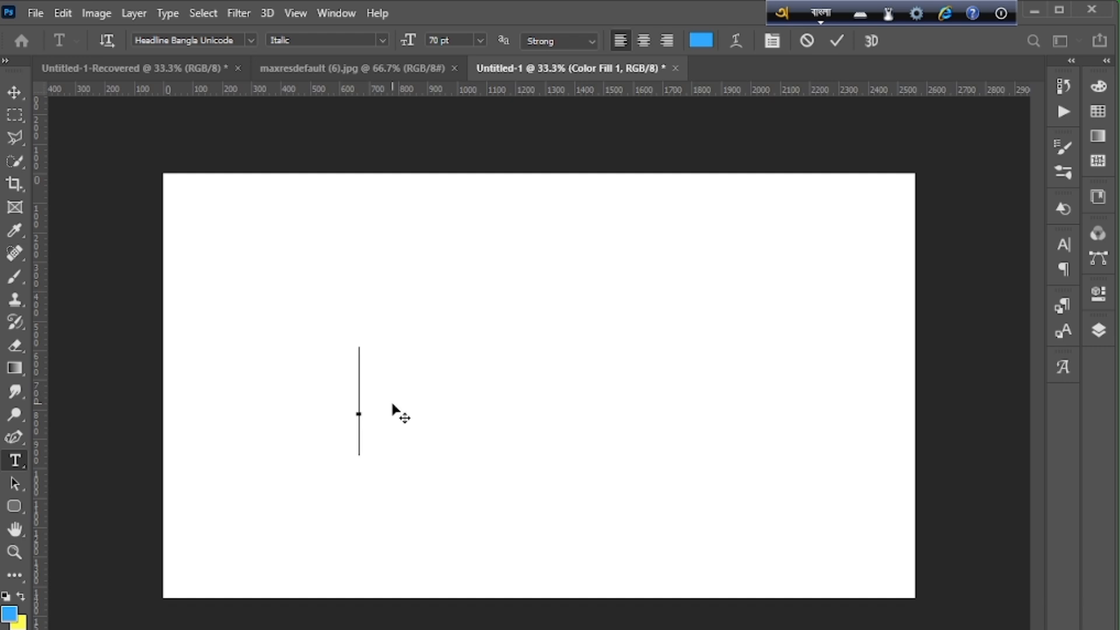
type("জামায়াত এতো")
left_click_drag(694, 390, 42, 367)
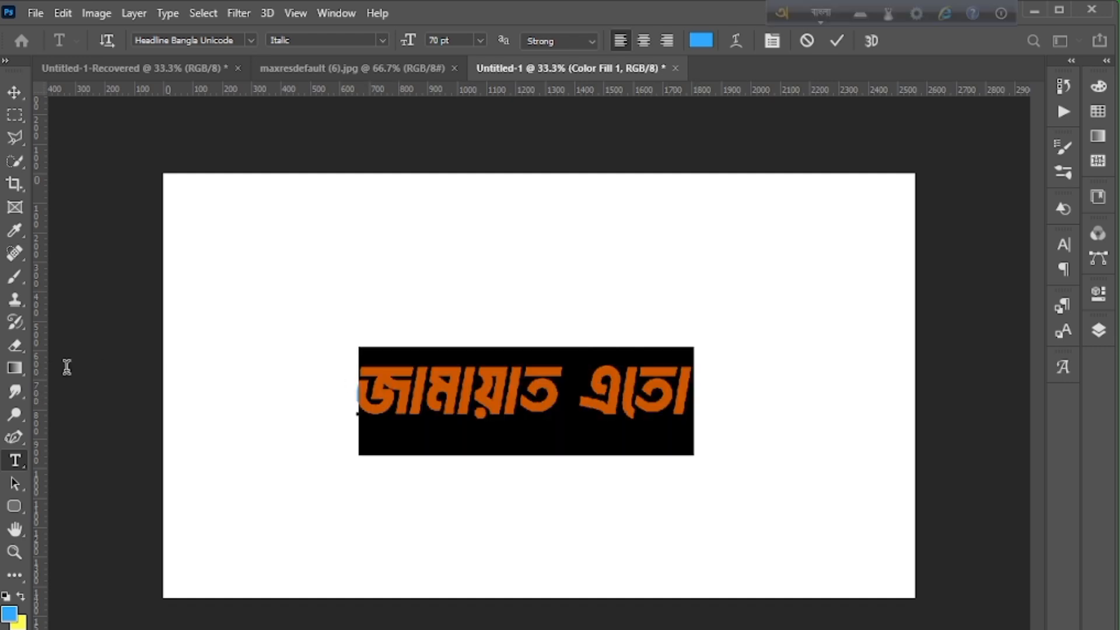
left_click(701, 41)
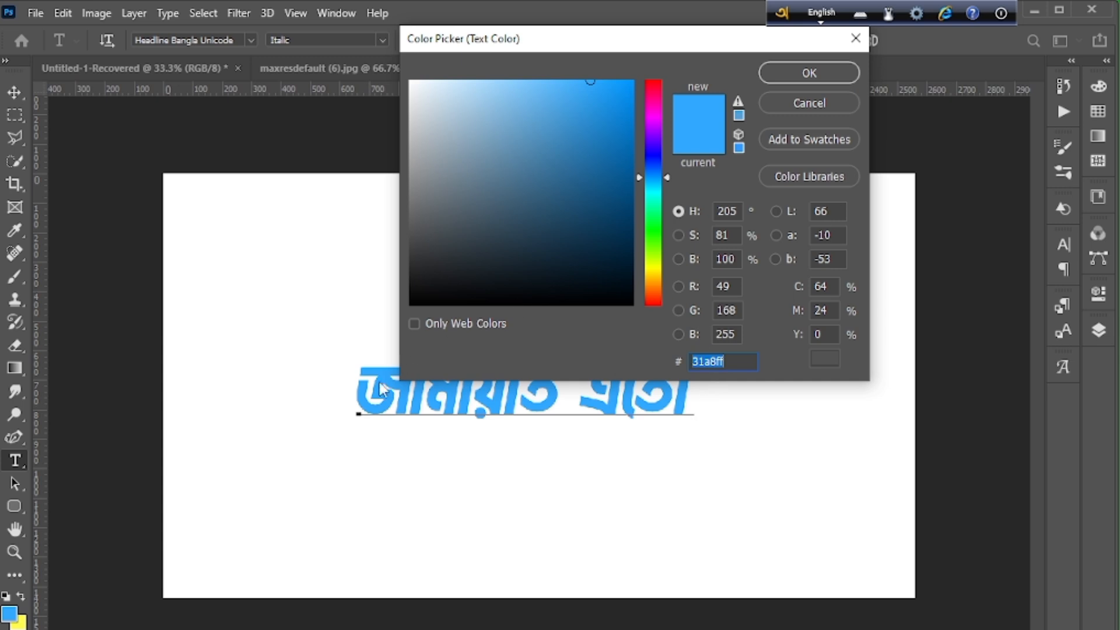
left_click(804, 101)
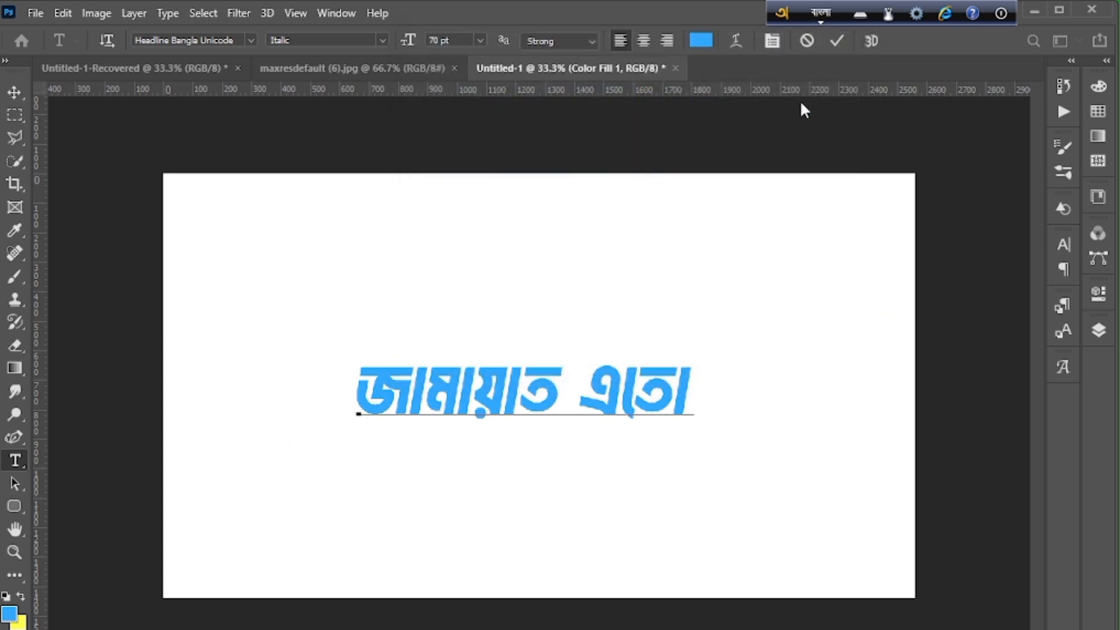
Sample the red of the first headline line in maxresdefault (6).jpg with the Eyedropper, then return to Untitled-1.
left_click(378, 69)
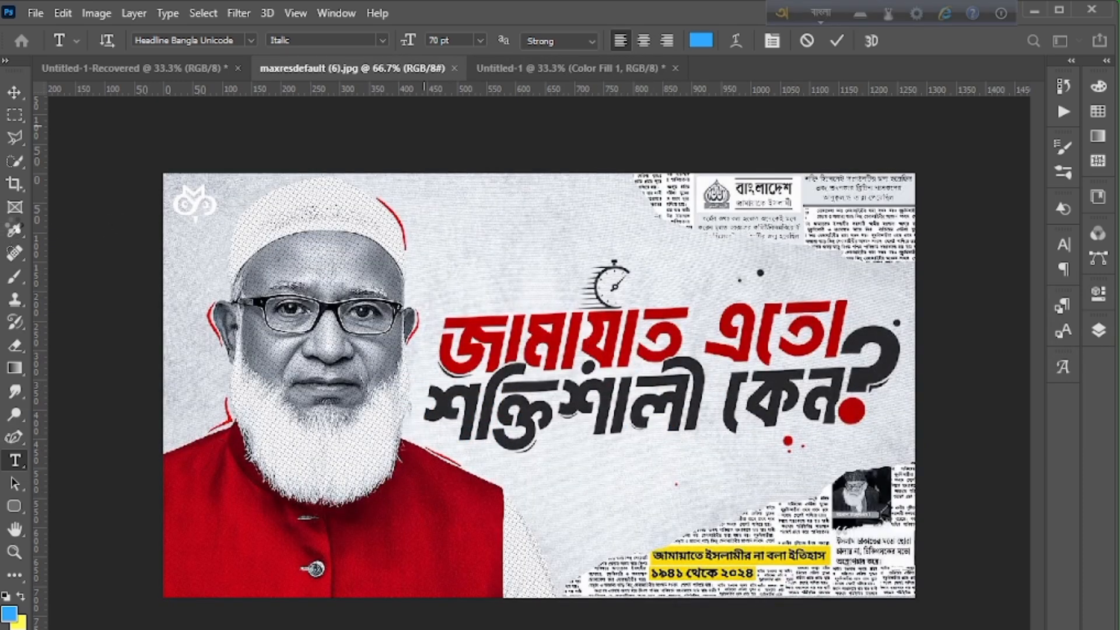
left_click(16, 236)
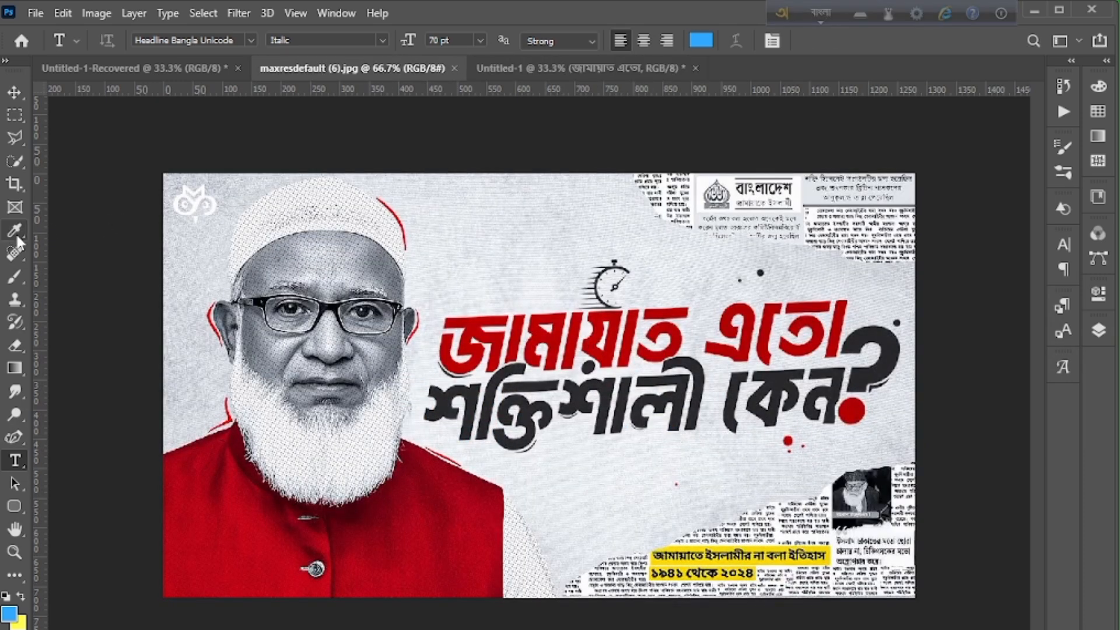
right_click(19, 241)
left_click(96, 229)
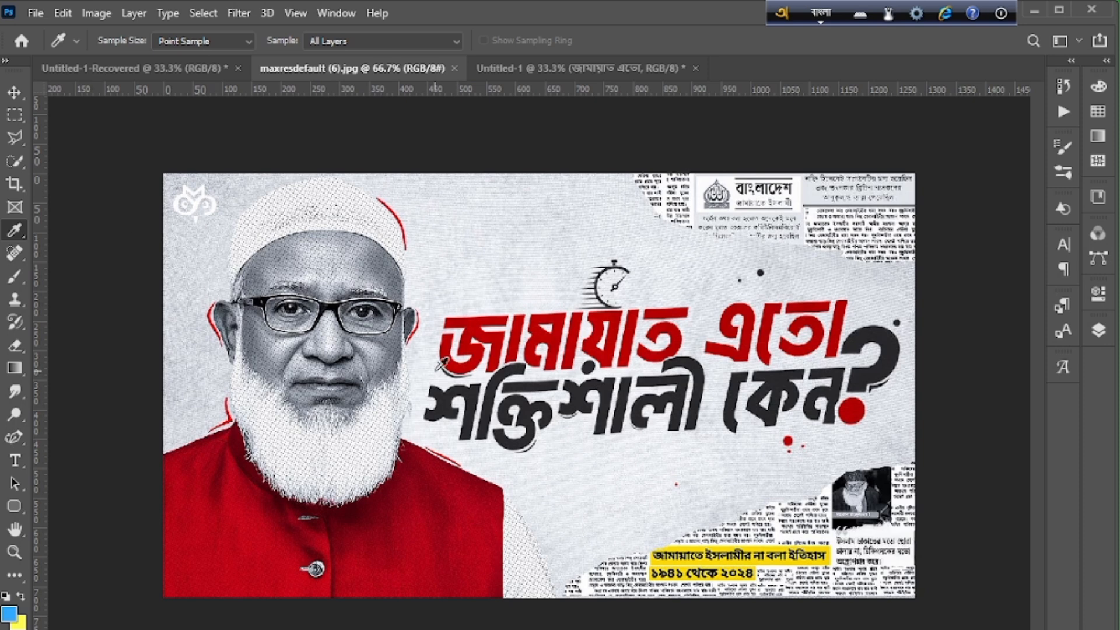
left_click(470, 329)
left_click(530, 66)
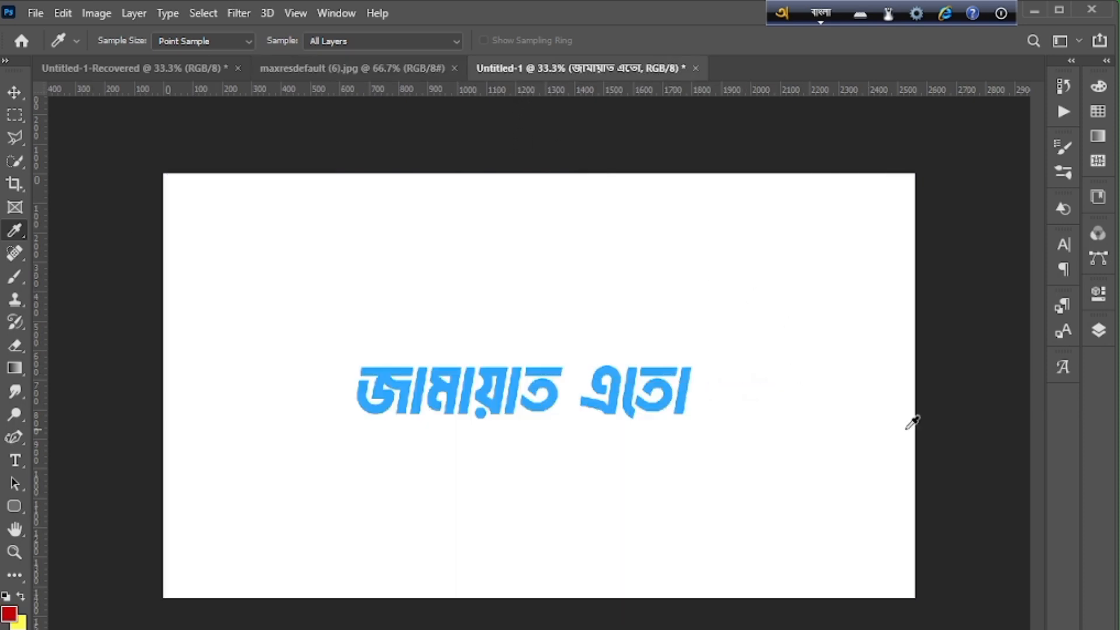
Recolour the "জামায়াত এতো" text with the sampled foreground red c00001 and commit the text edit.
left_click(1098, 331)
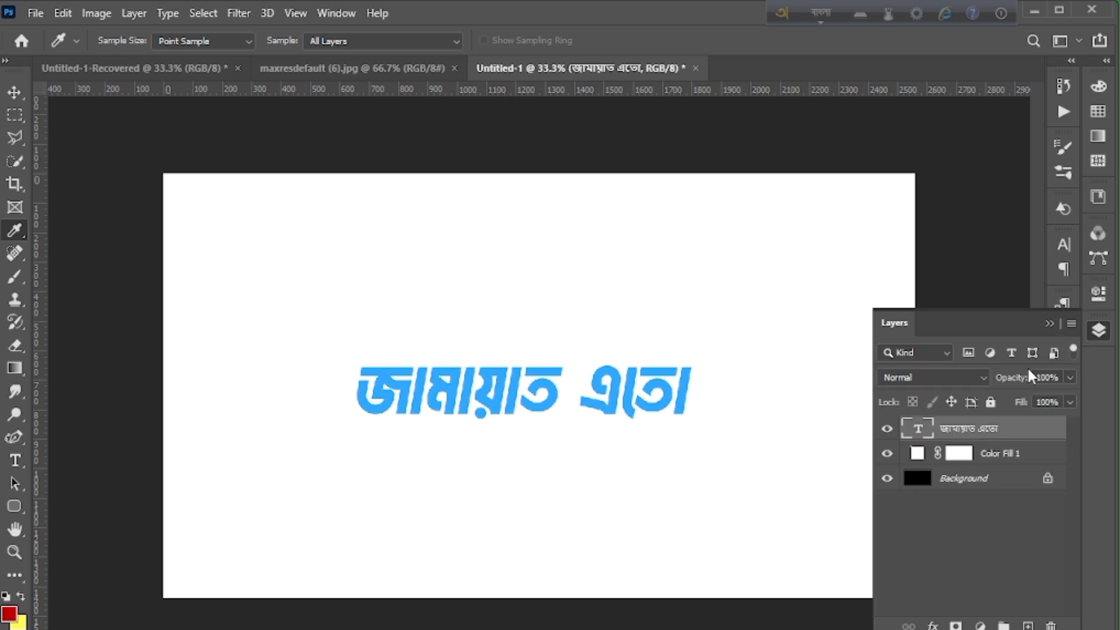
double_click(918, 430)
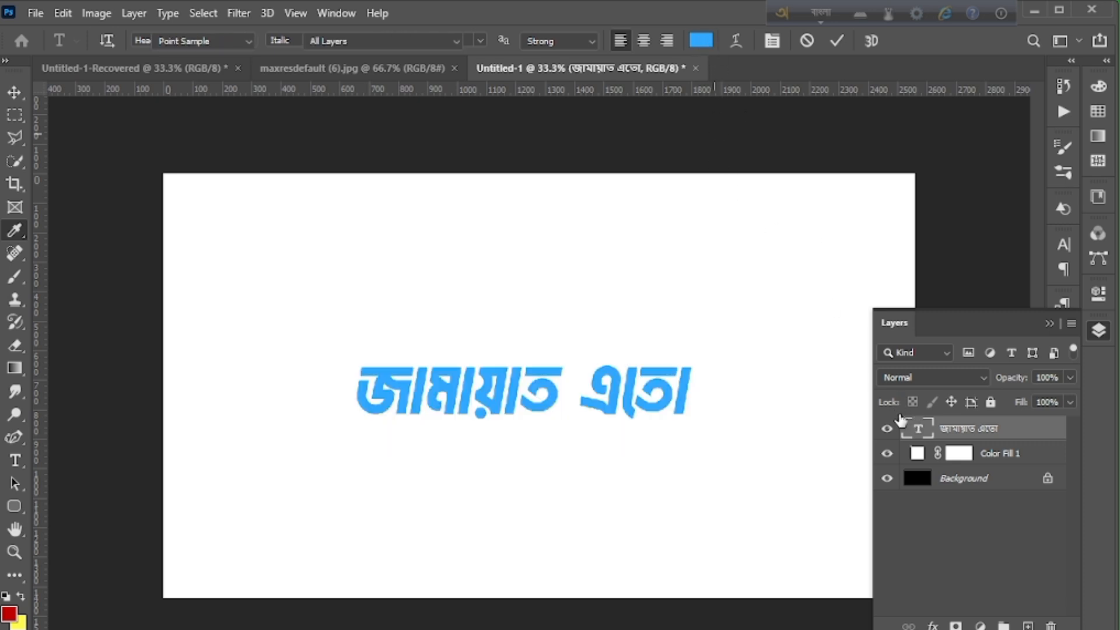
double_click(917, 429)
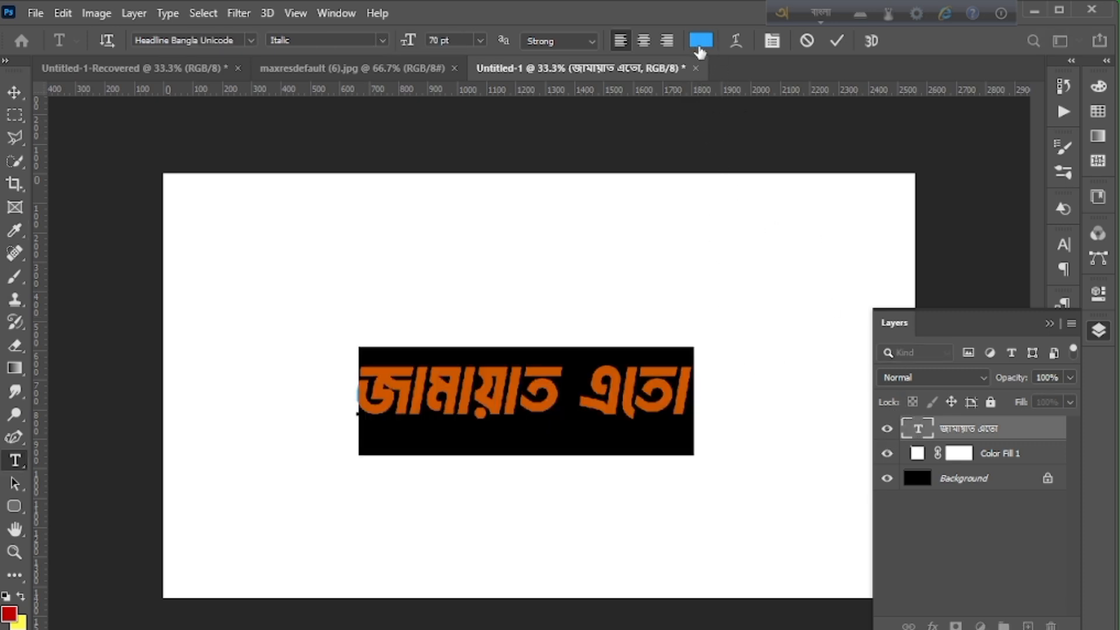
left_click(694, 41)
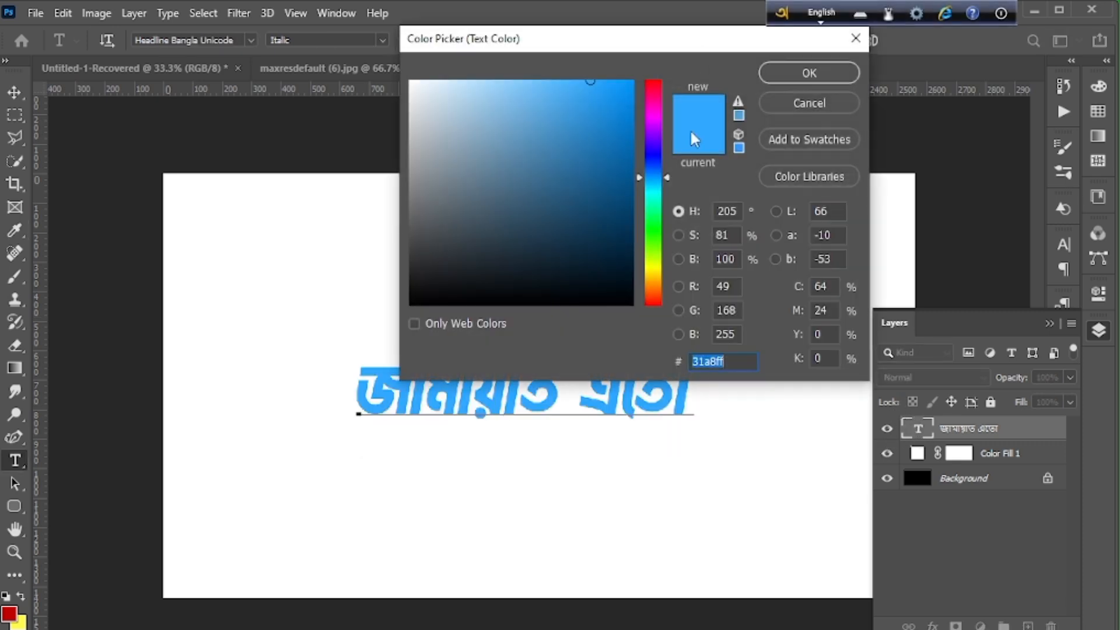
left_click(12, 611)
key("F12")
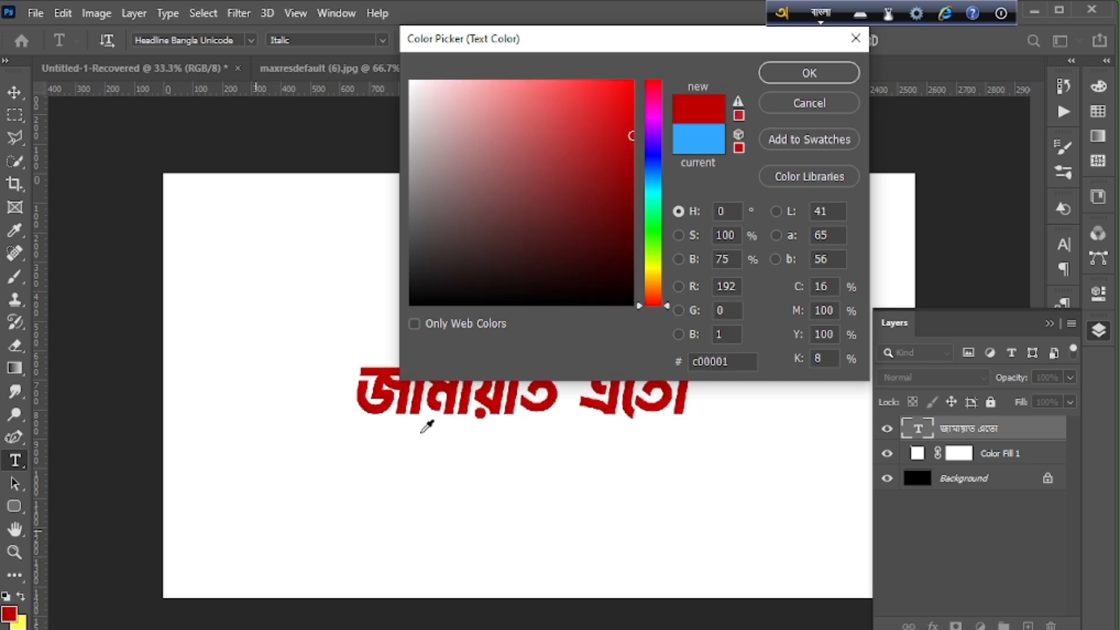
left_click(826, 69)
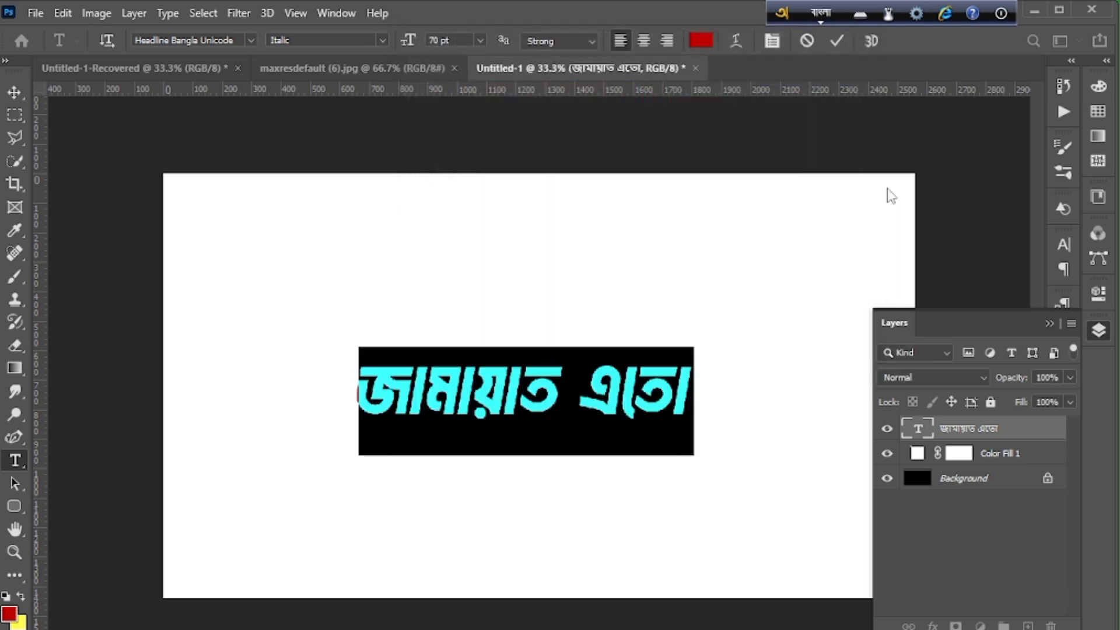
left_click(837, 42)
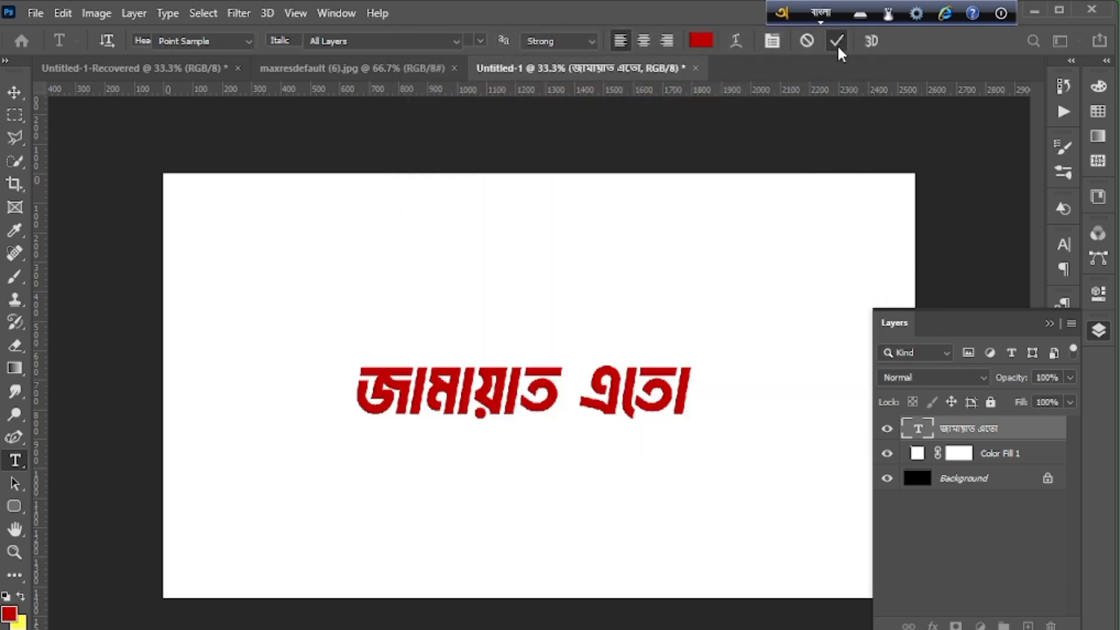
Duplicate the "জামায়াত এতো" text layer and move the copy directly below the first line, shifted slightly to the left.
left_click(1099, 331)
left_click(1099, 332)
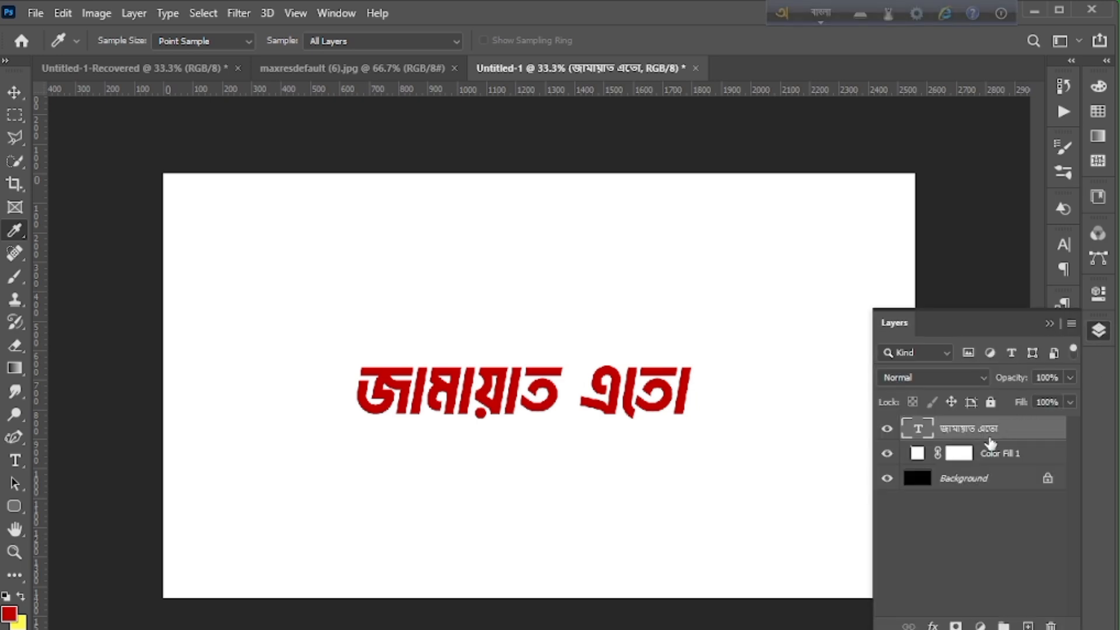
key("ctrl+j")
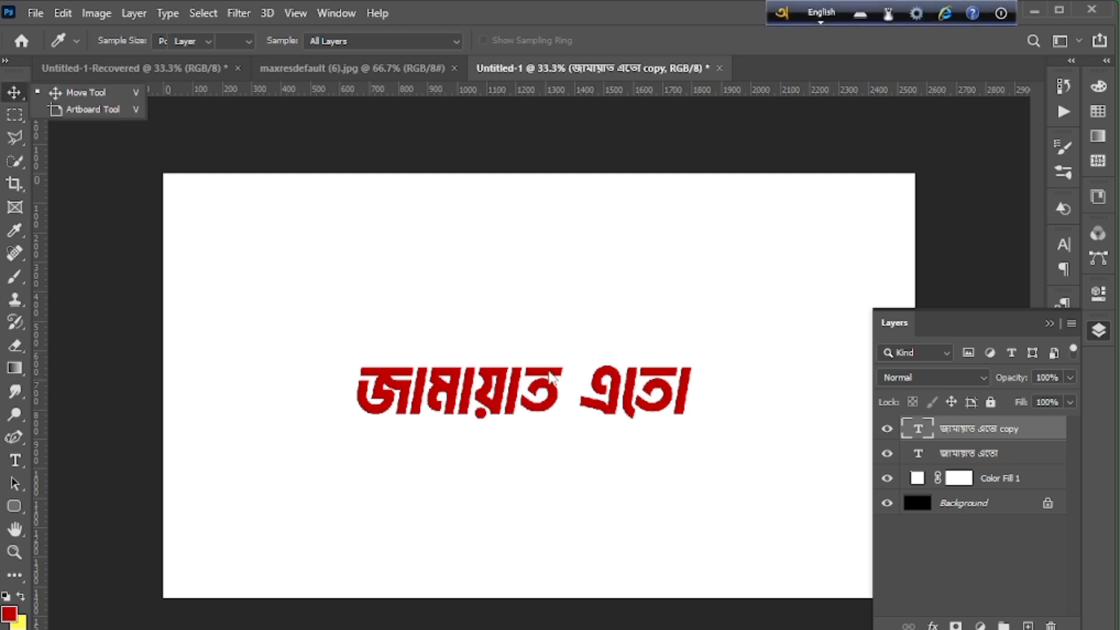
left_click(14, 91)
left_click_drag(541, 391, 527, 432)
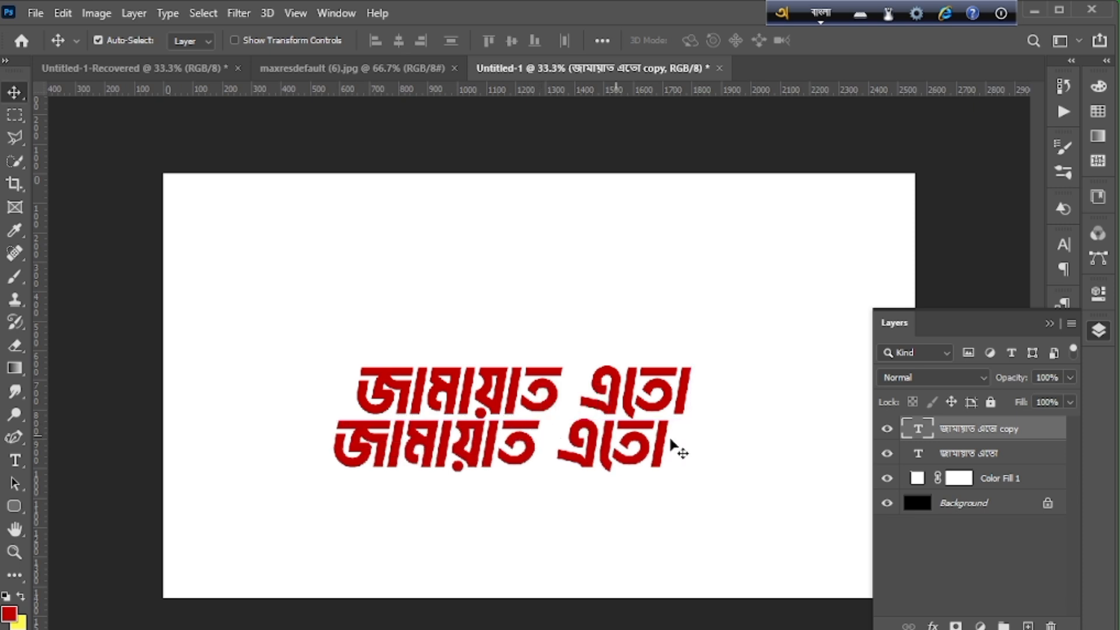
Check the second headline line in the reference thumbnail and change the duplicated text to "শক্তিশালী কেন".
left_click(1100, 332)
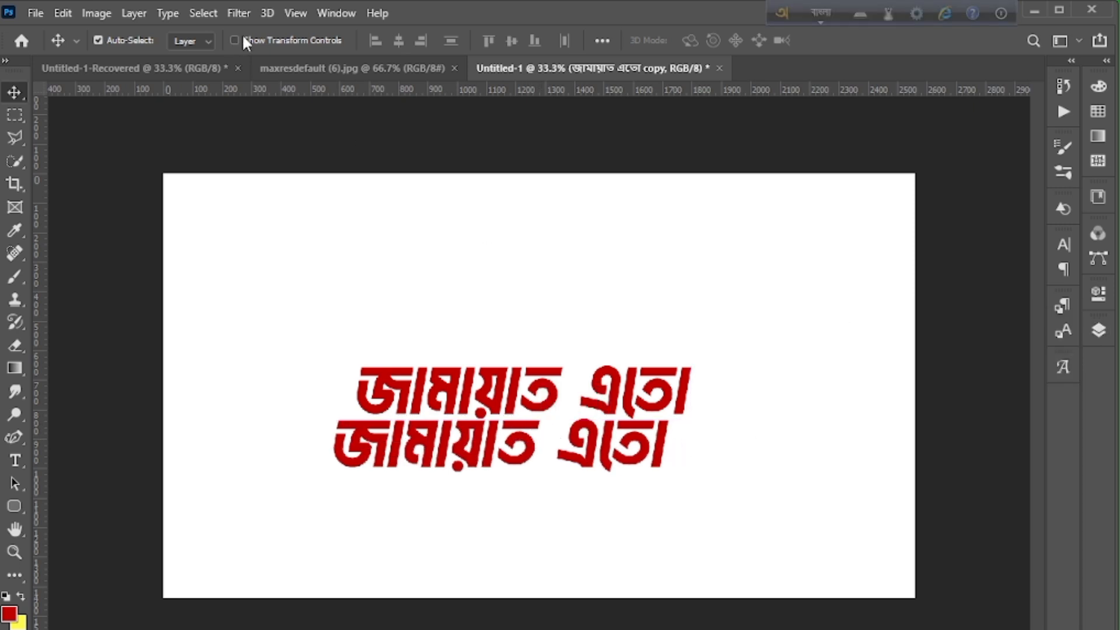
left_click(320, 65)
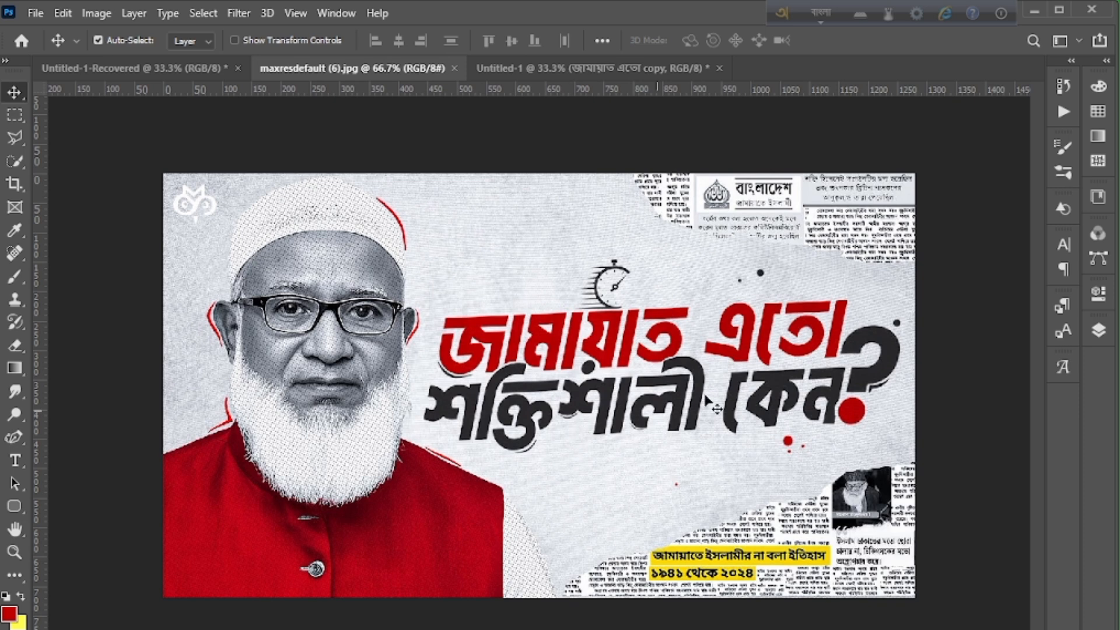
left_click(572, 73)
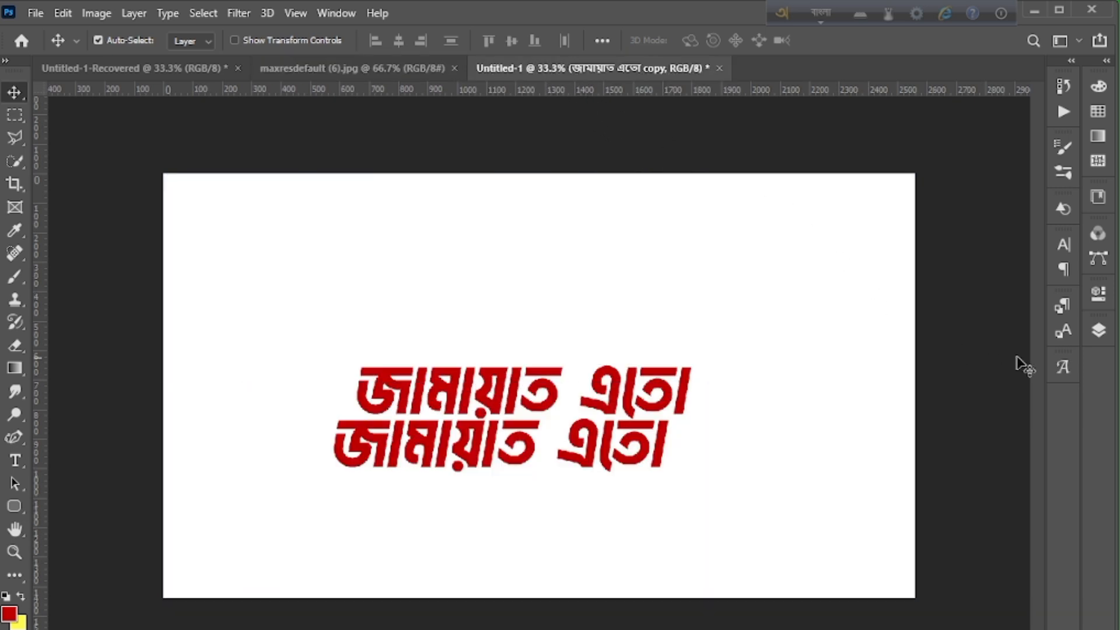
Check the colour of the second headline line in maxresdefault (6).jpg, then return to Untitled-1.
left_click(416, 70)
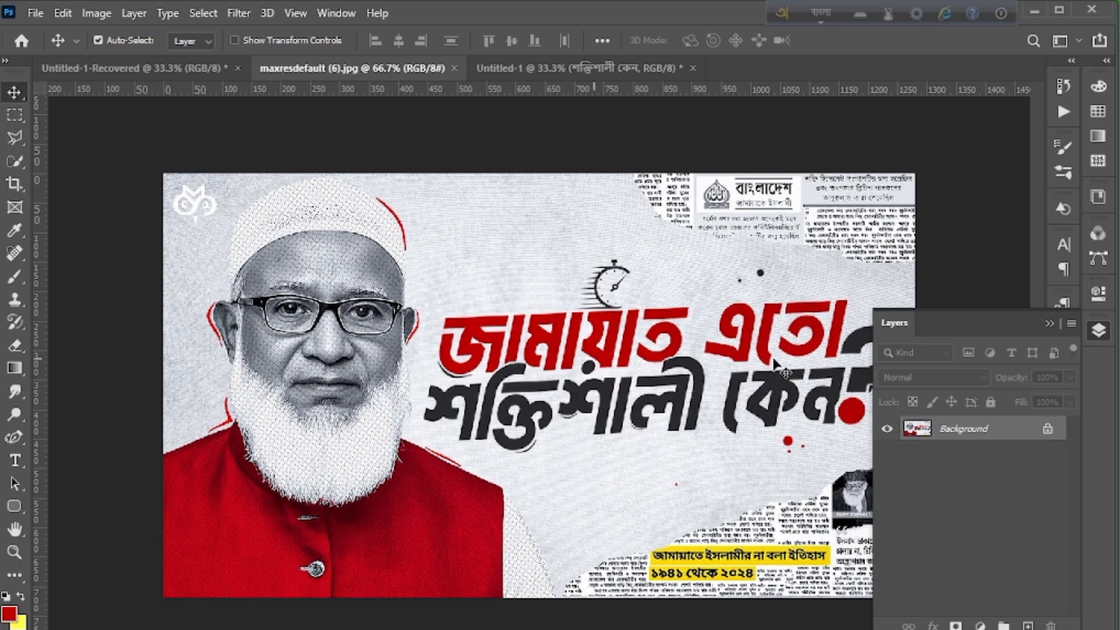
left_click(1102, 342)
left_click(594, 67)
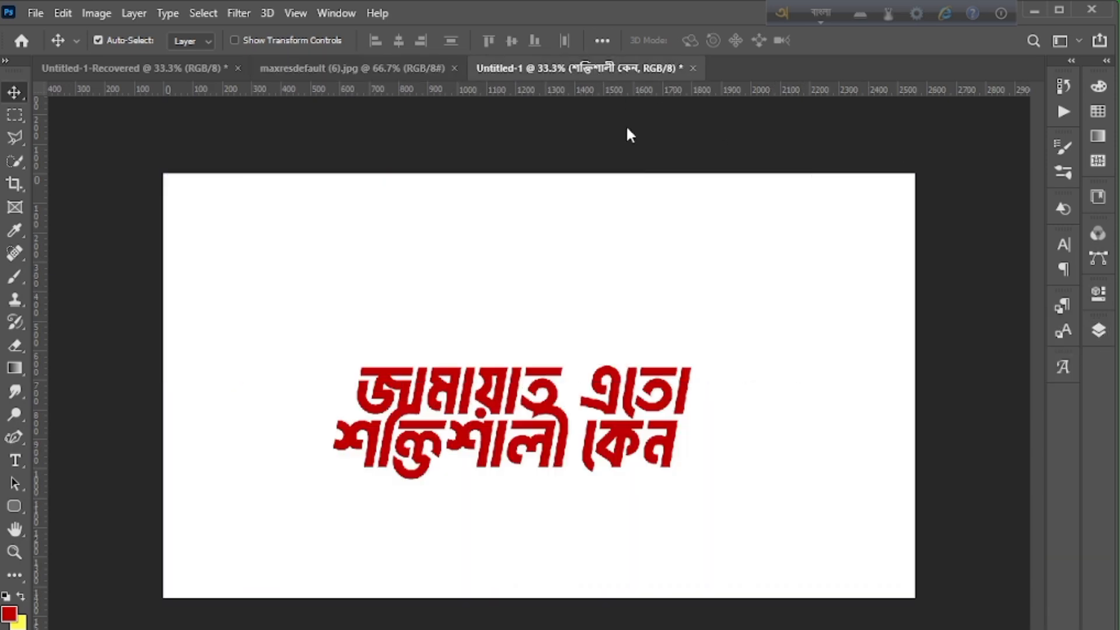
Recolour the "শক্তিশালী কেন" text layer to dark grey 3d3d3d and commit the text edit.
left_click(1098, 330)
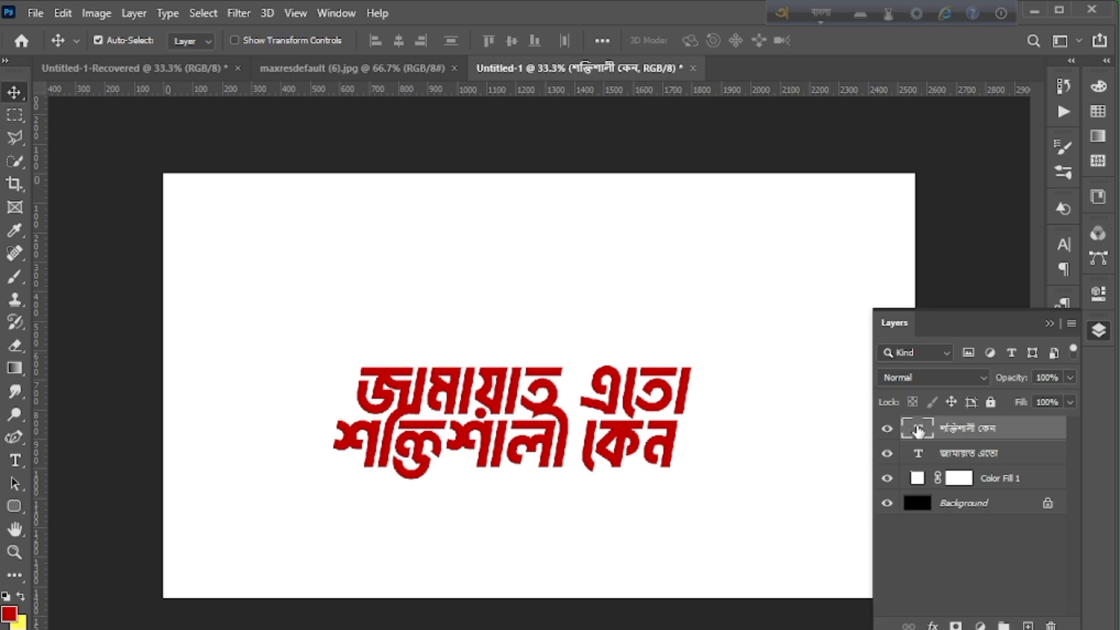
key("ctrl")
key("ctrl+t")
key("Return")
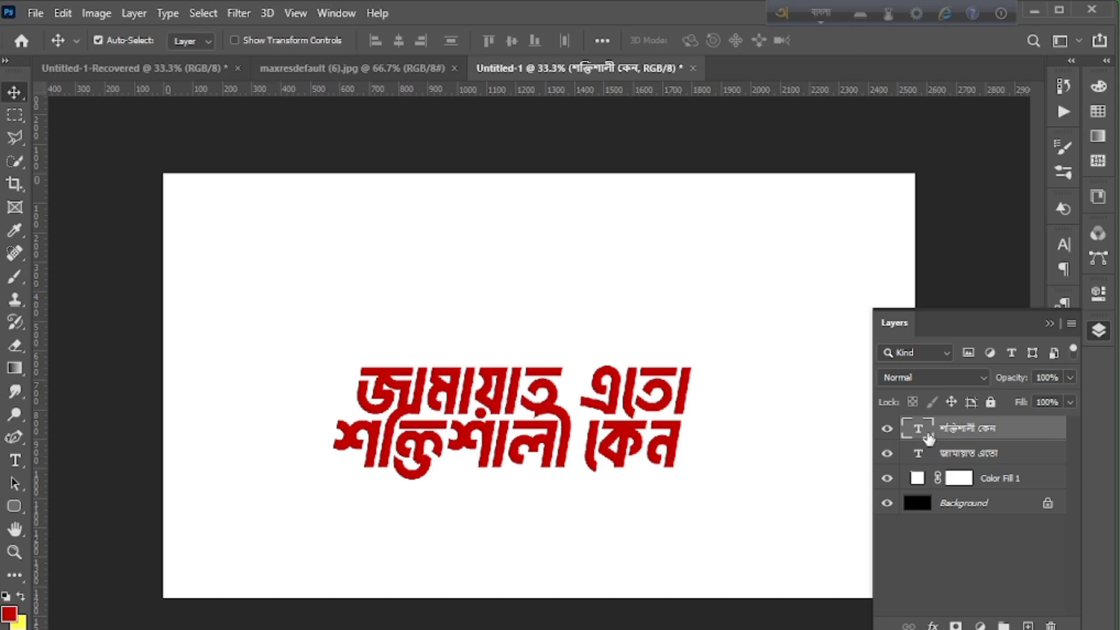
double_click(917, 435)
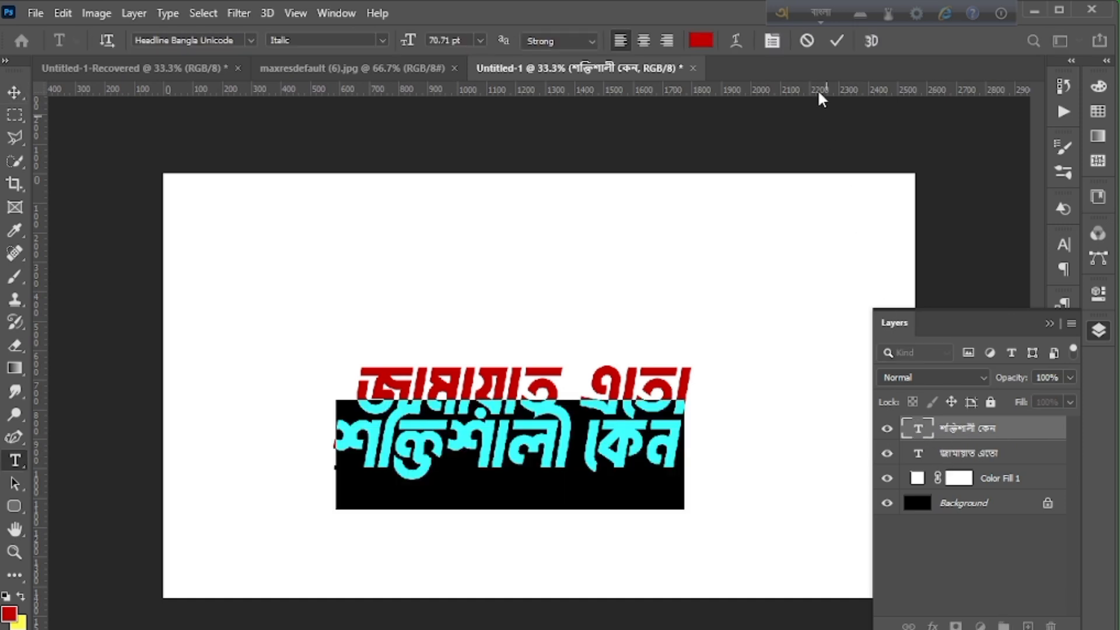
left_click(701, 41)
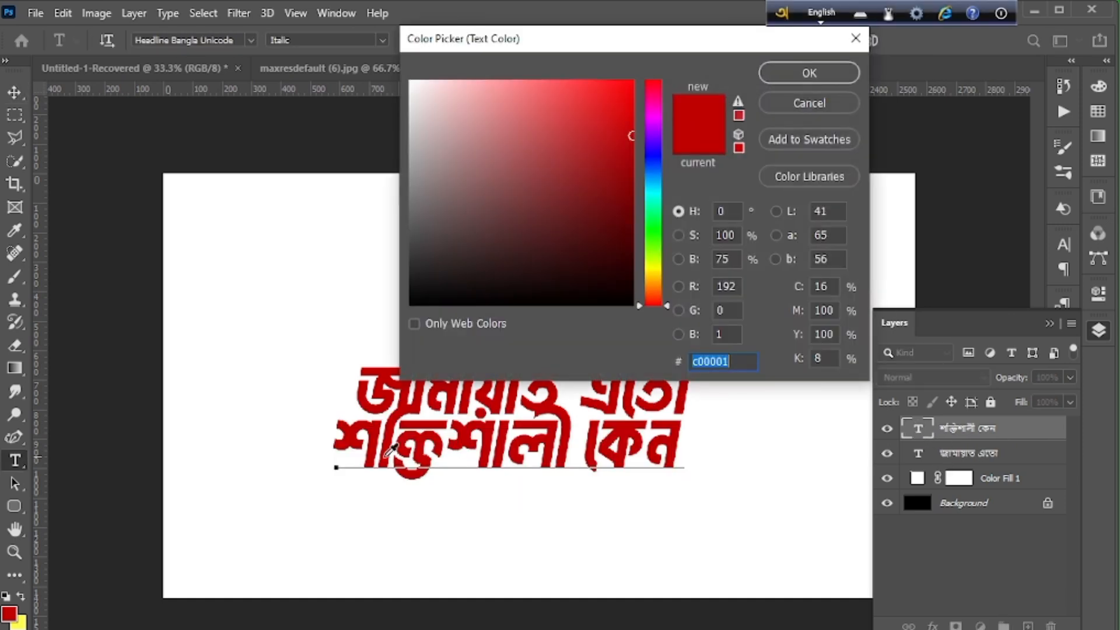
left_click(423, 258)
left_click_drag(422, 258, 400, 258)
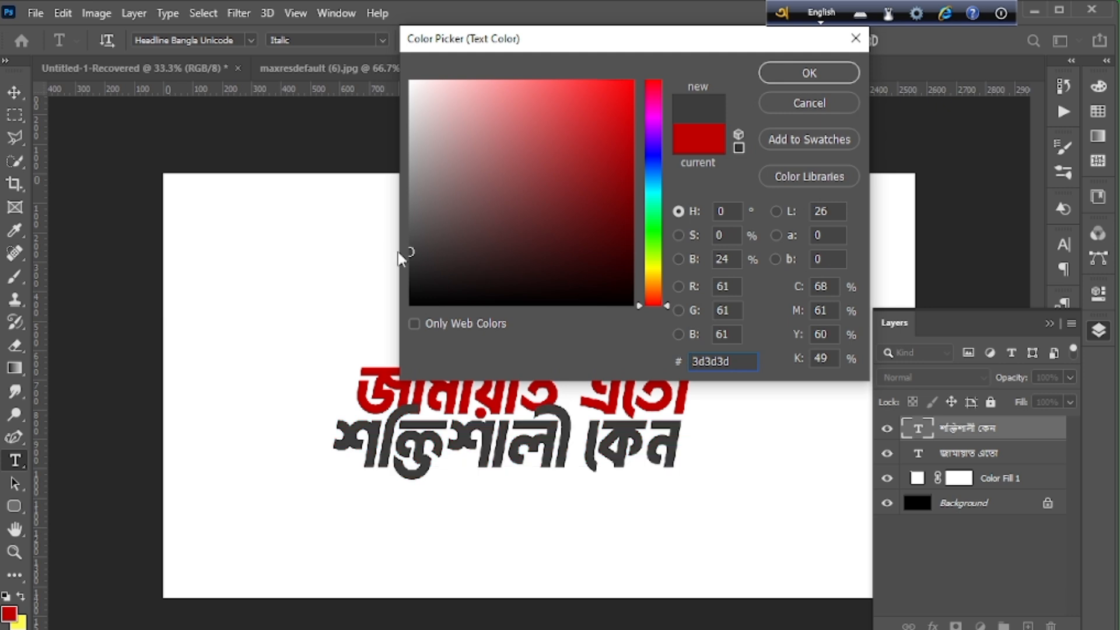
left_click(793, 73)
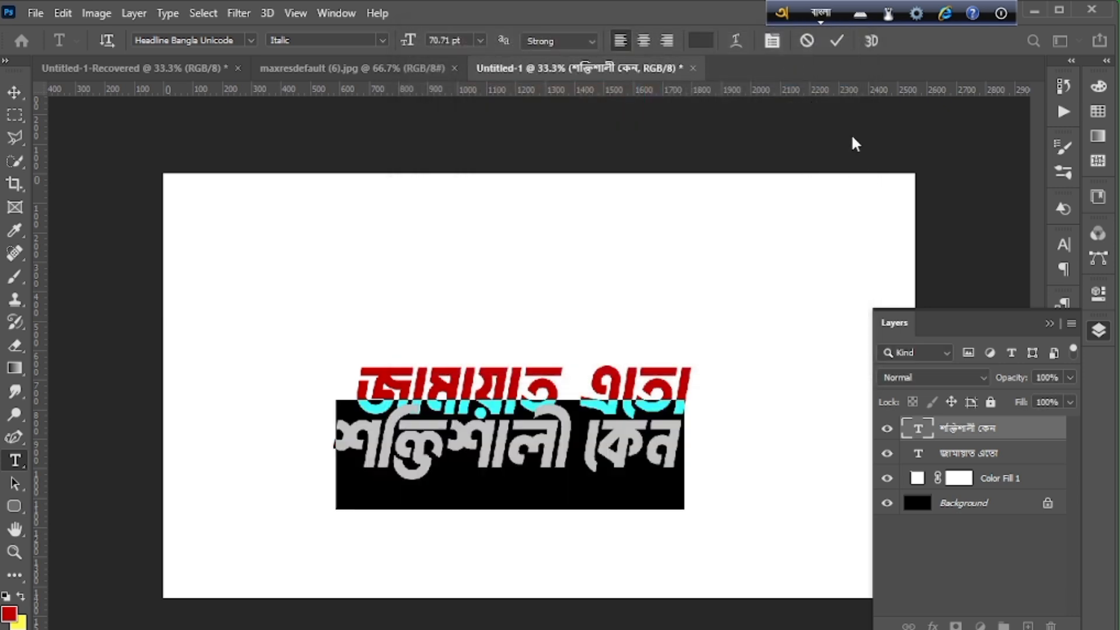
left_click(839, 41)
key("v")
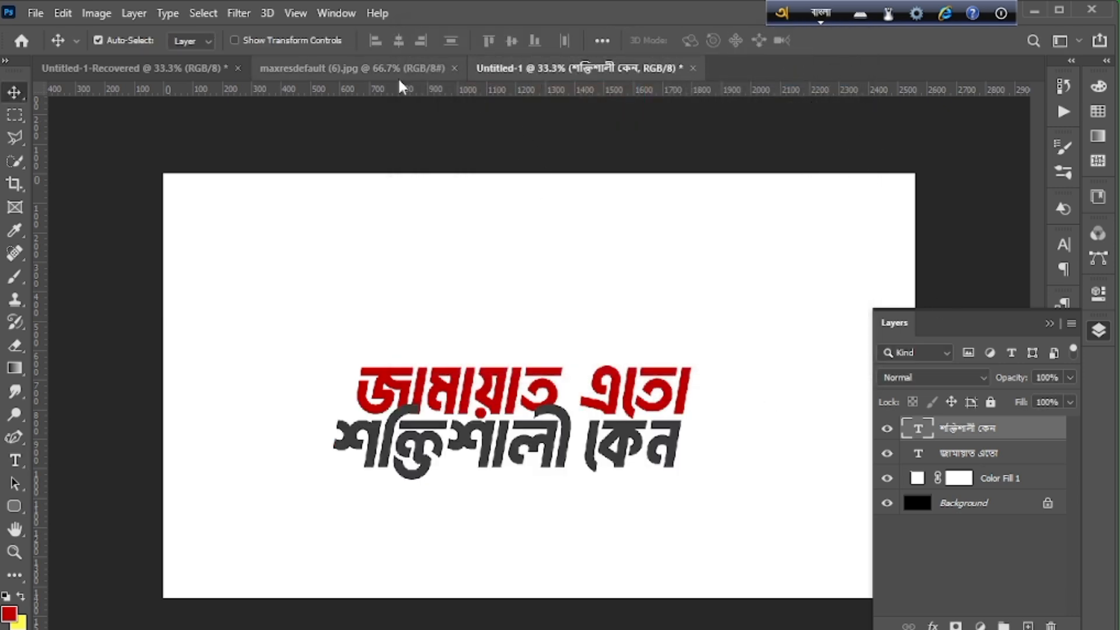
Sample the dark colour of the second headline line in maxresdefault (6).jpg with the Eyedropper, then return to Untitled-1.
left_click(382, 70)
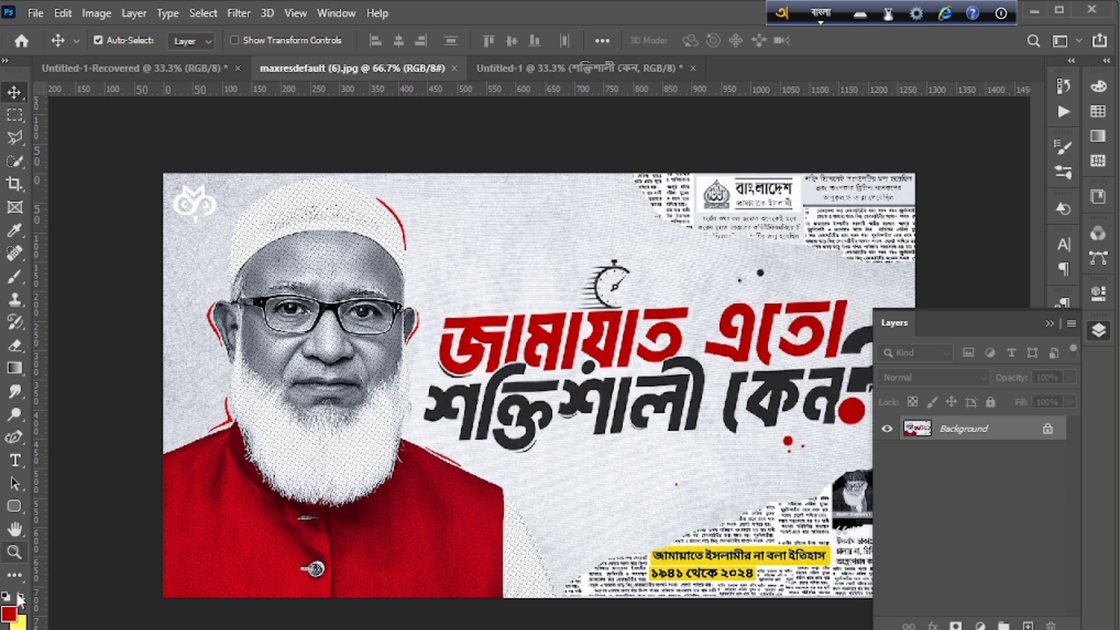
left_click(21, 230)
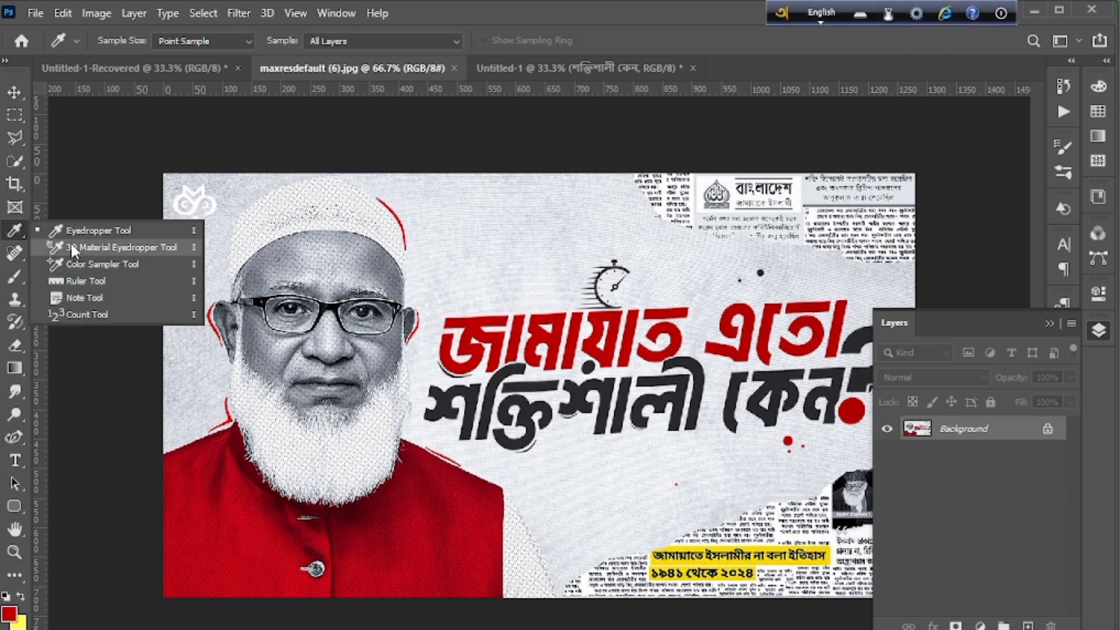
left_click(85, 231)
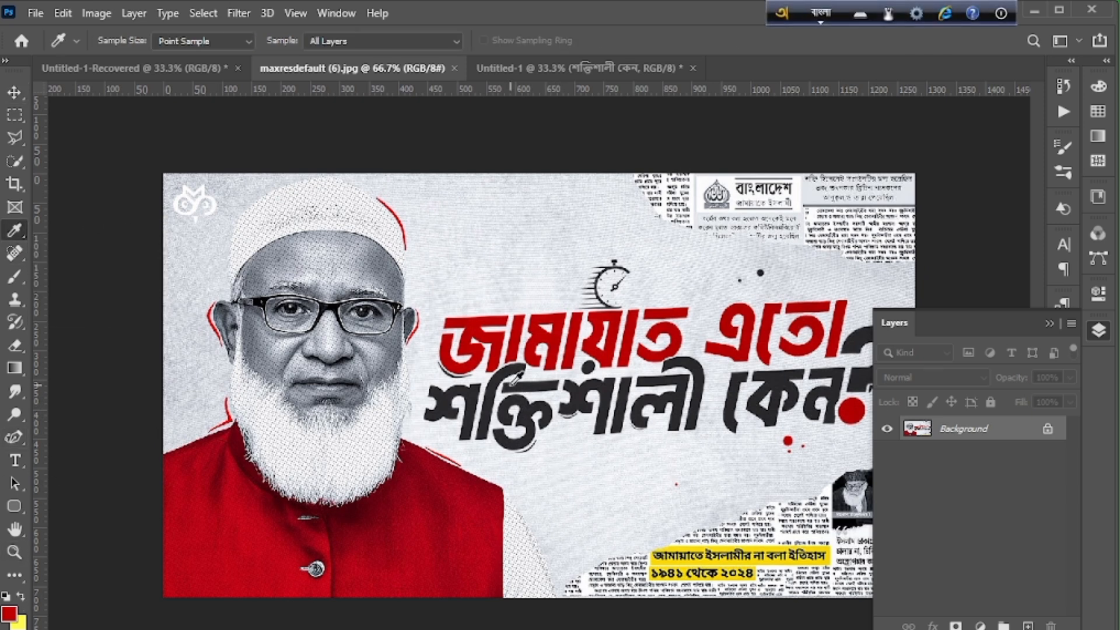
left_click(542, 74)
Recolour the "শক্তিশালী কেন" text with the sampled foreground colour 2e2e30 and commit the text edit.
double_click(916, 430)
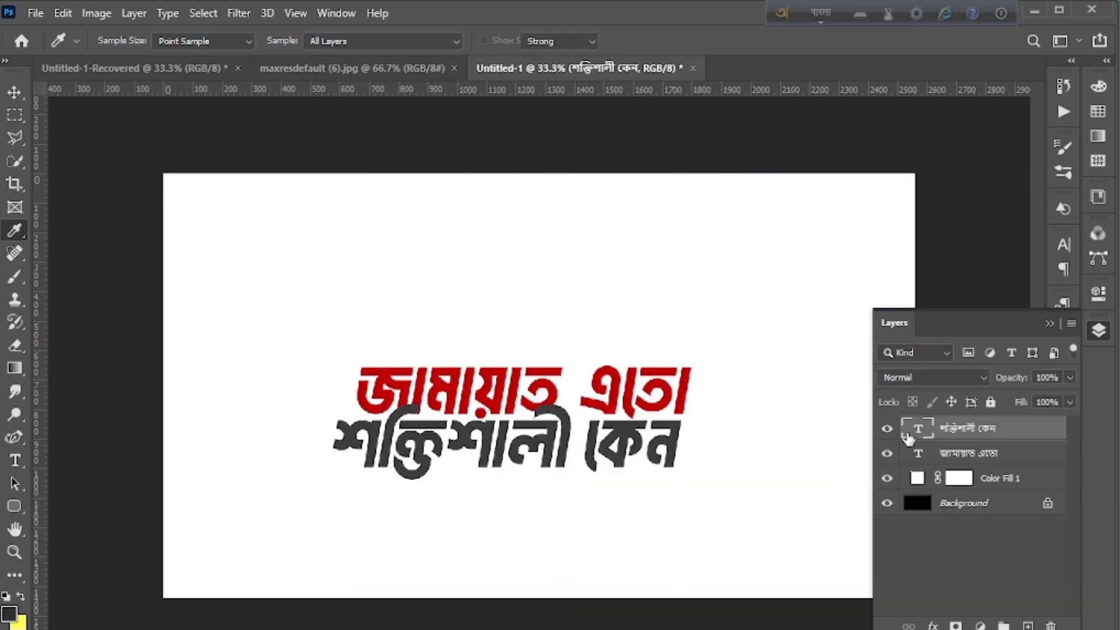
left_click(702, 40)
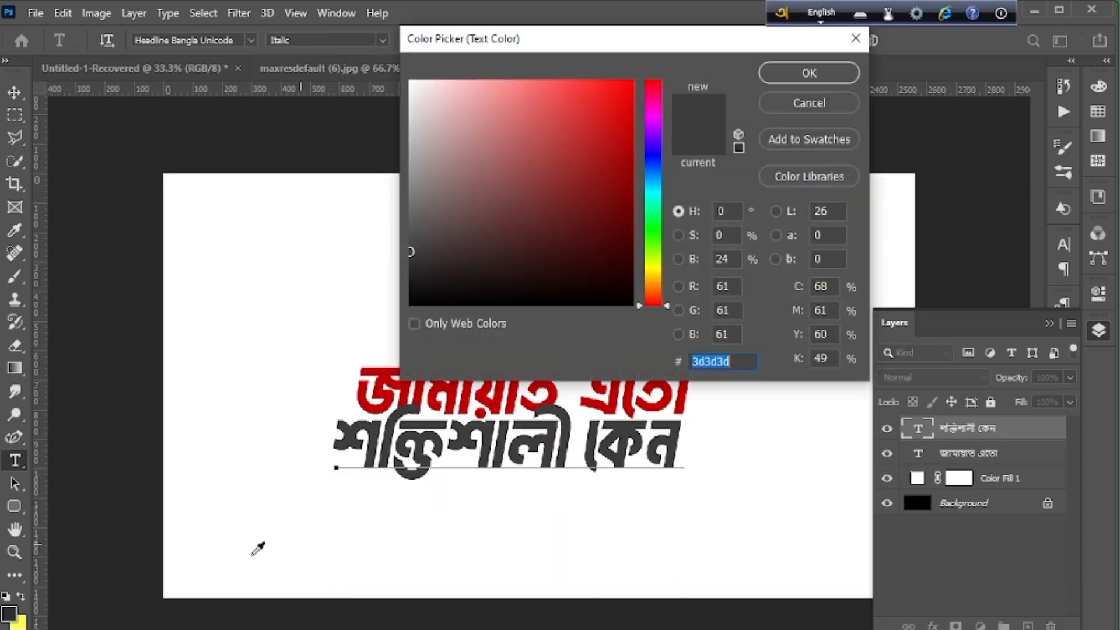
left_click(8, 607)
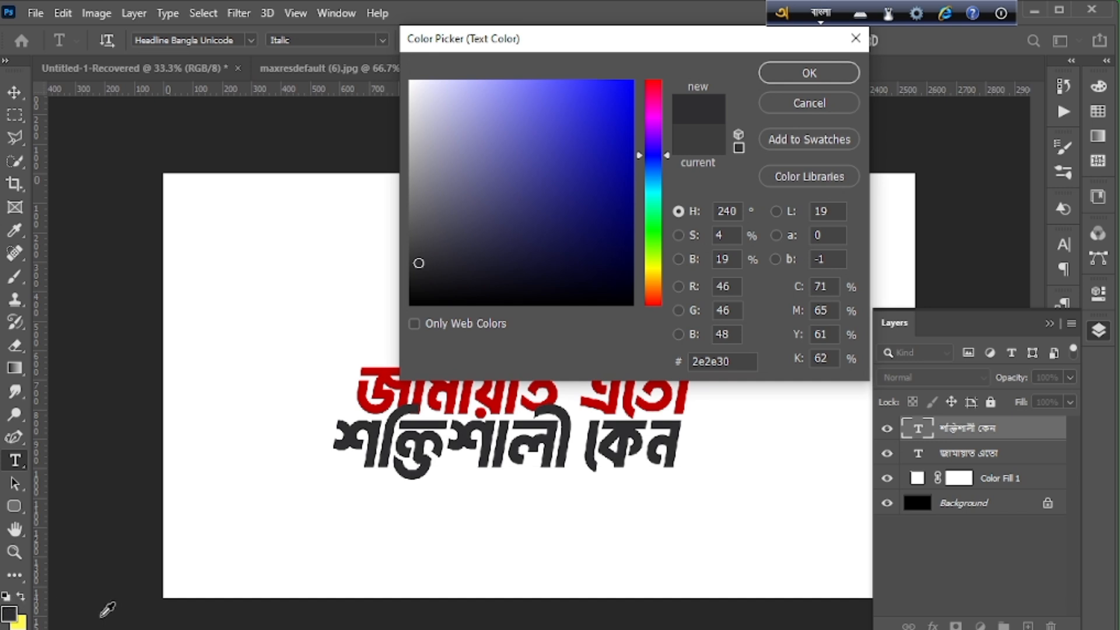
left_click(809, 75)
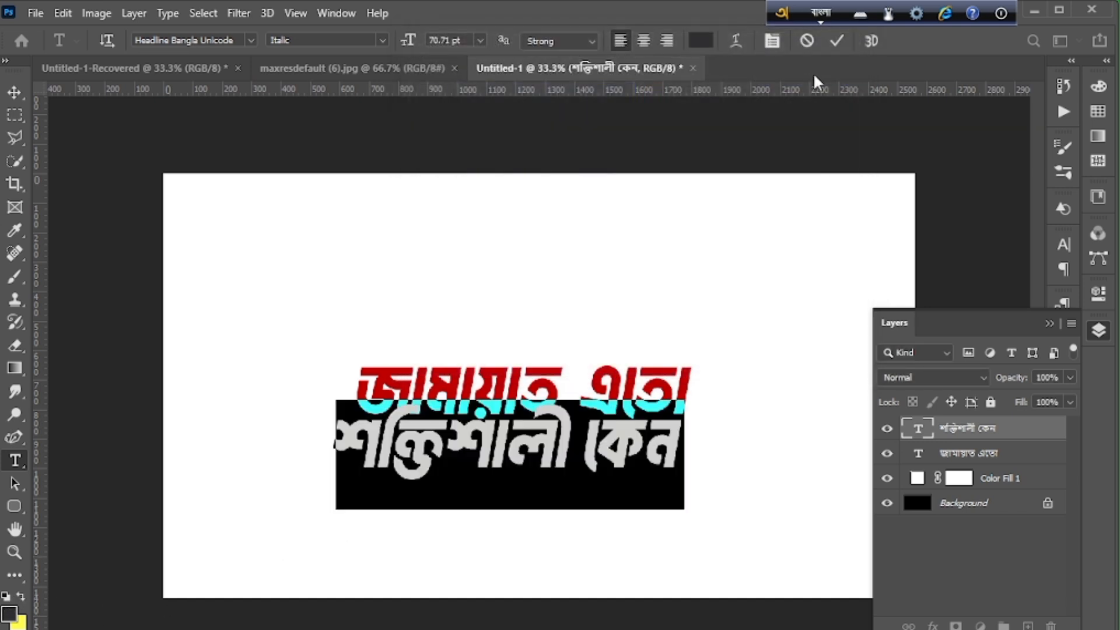
left_click(836, 41)
key("i")
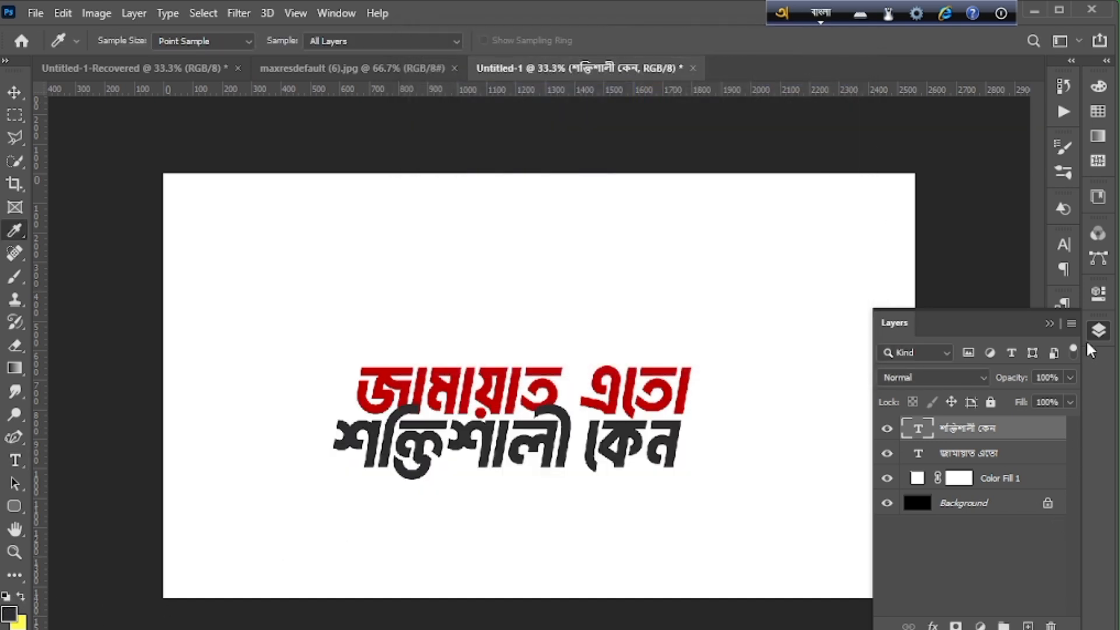
left_click(1089, 338)
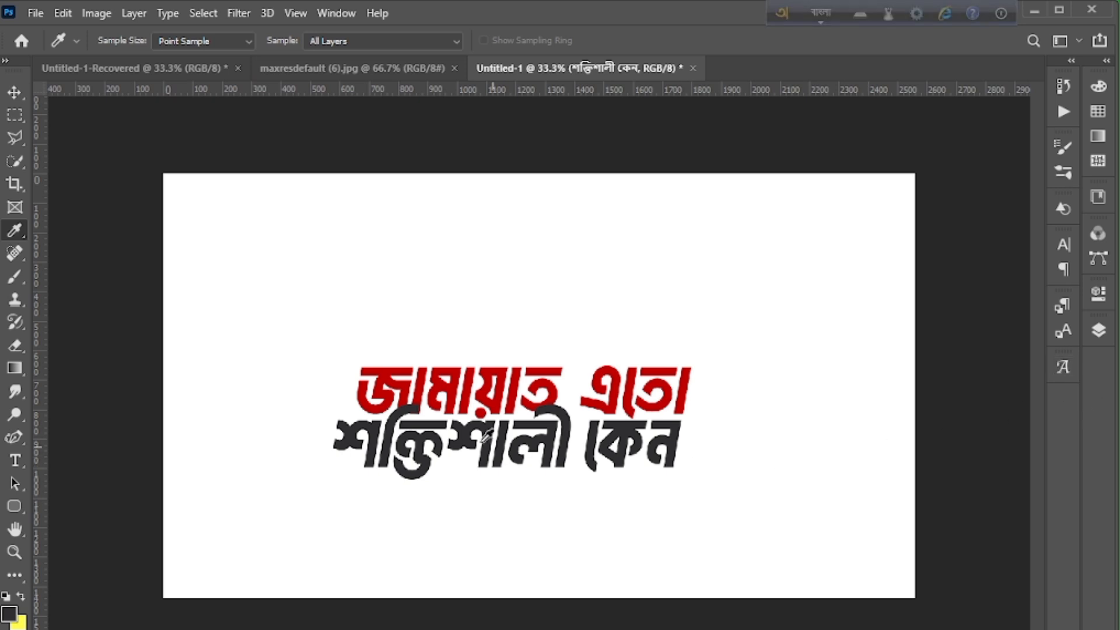
Nudge the "শক্তিশালী কেন" line slightly to the right beneath the red line.
left_click(14, 92)
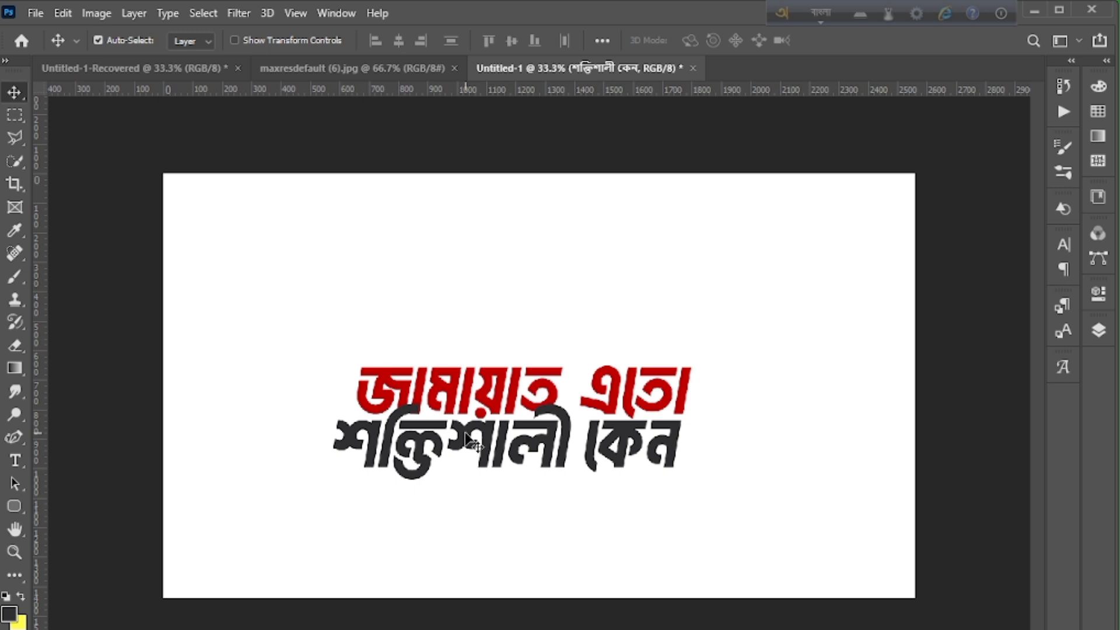
key("Right")
key("Right")
key("Right")
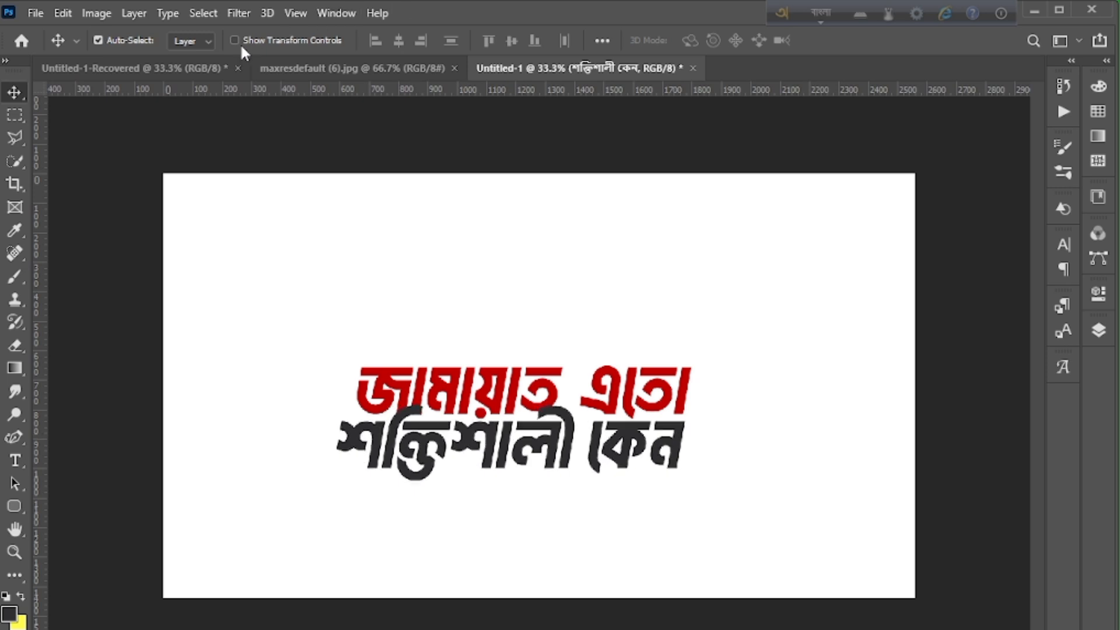
key("Right")
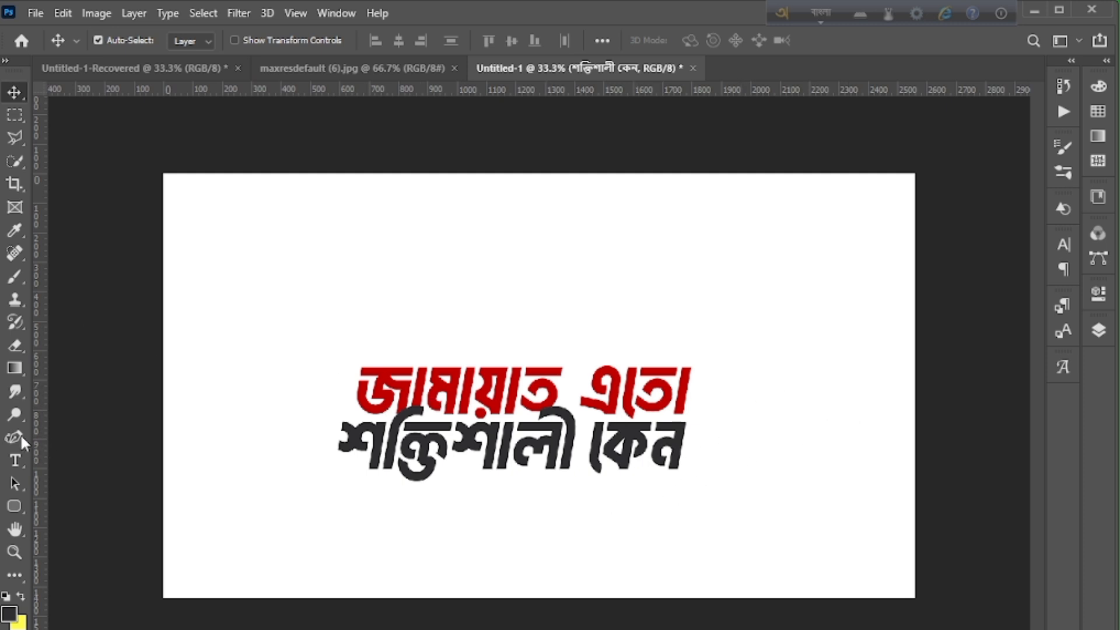
Add a dark "?" as a separate 70 pt text layer and place it directly after the two headline lines.
left_click(15, 461)
left_click(117, 461)
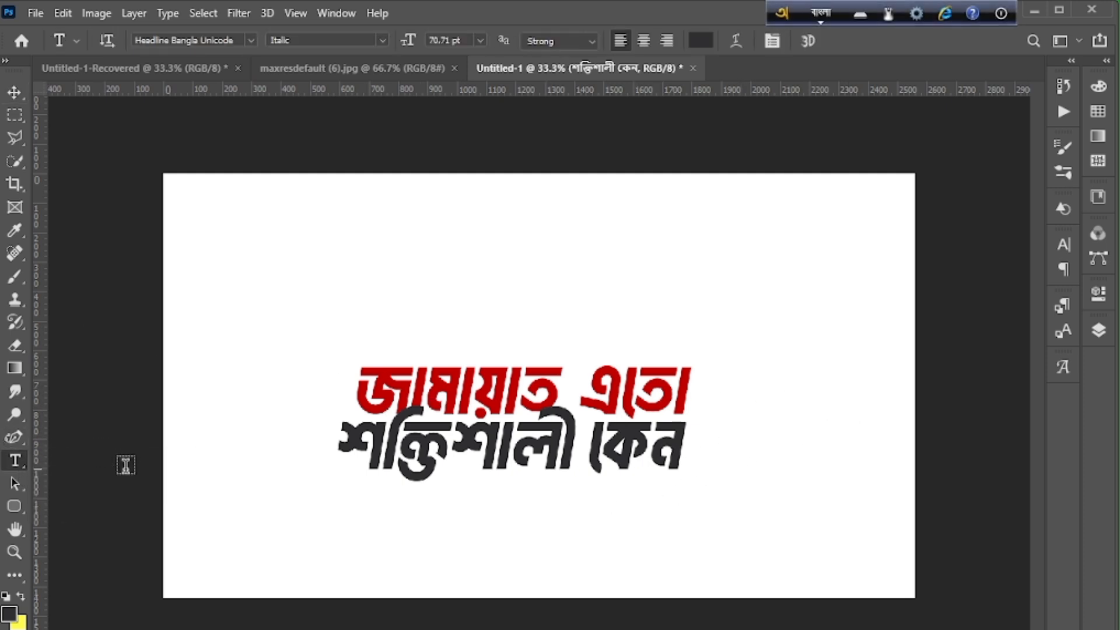
right_click(725, 369)
left_click(715, 350)
left_click(729, 371)
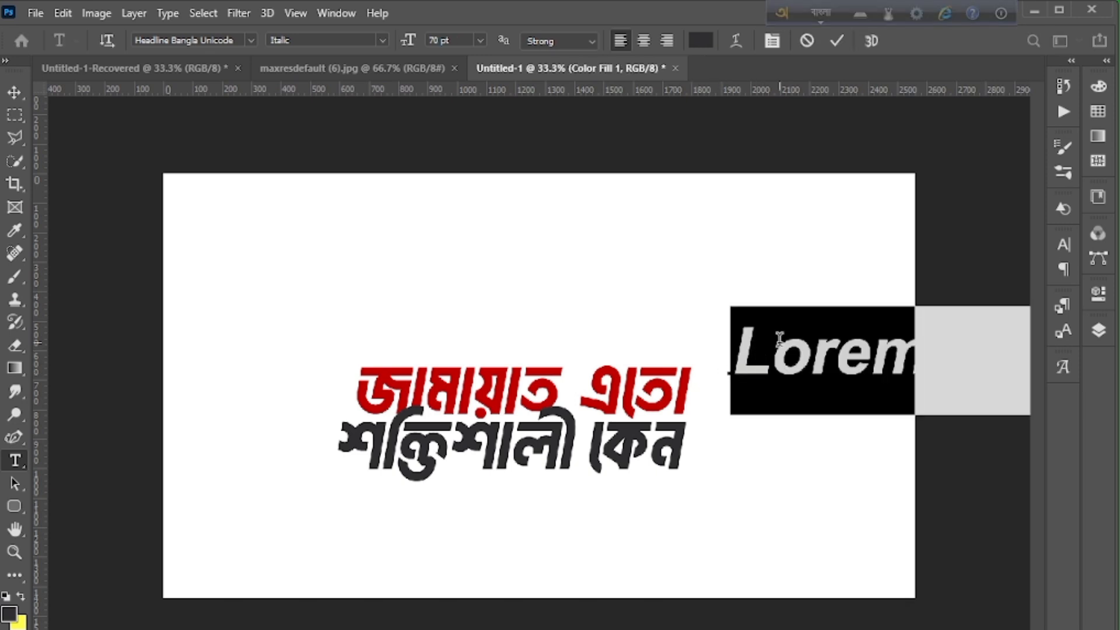
type("?")
key("ctrl+Return")
left_click_drag(779, 337, 743, 399)
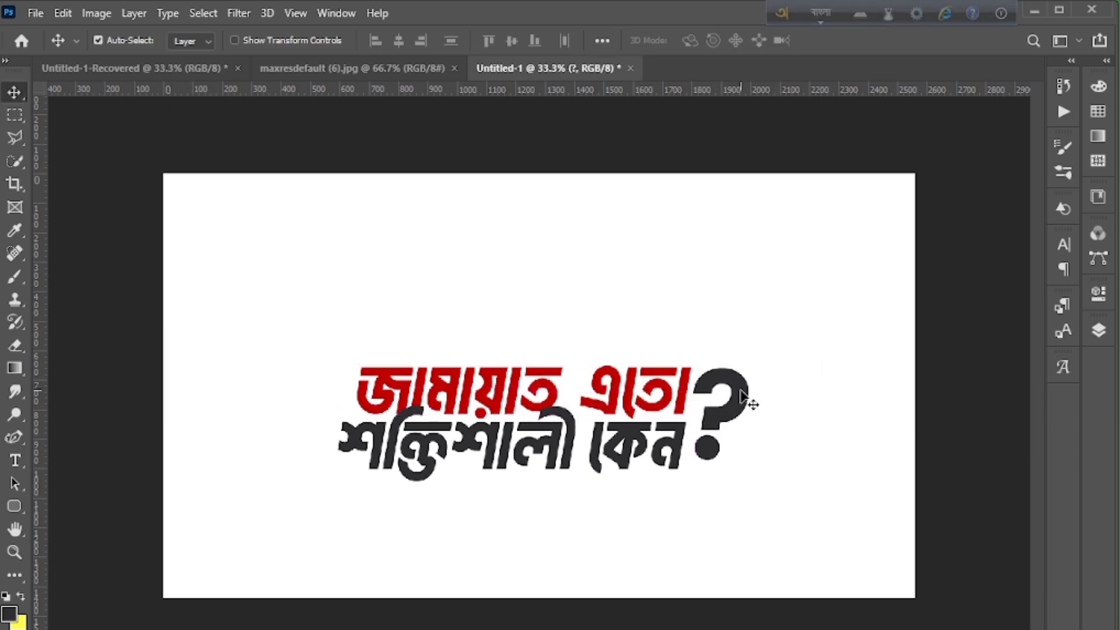
Compare with the reference thumbnail, then rotate the question mark about 9° clockwise and move it closer against the headline.
left_click(362, 68)
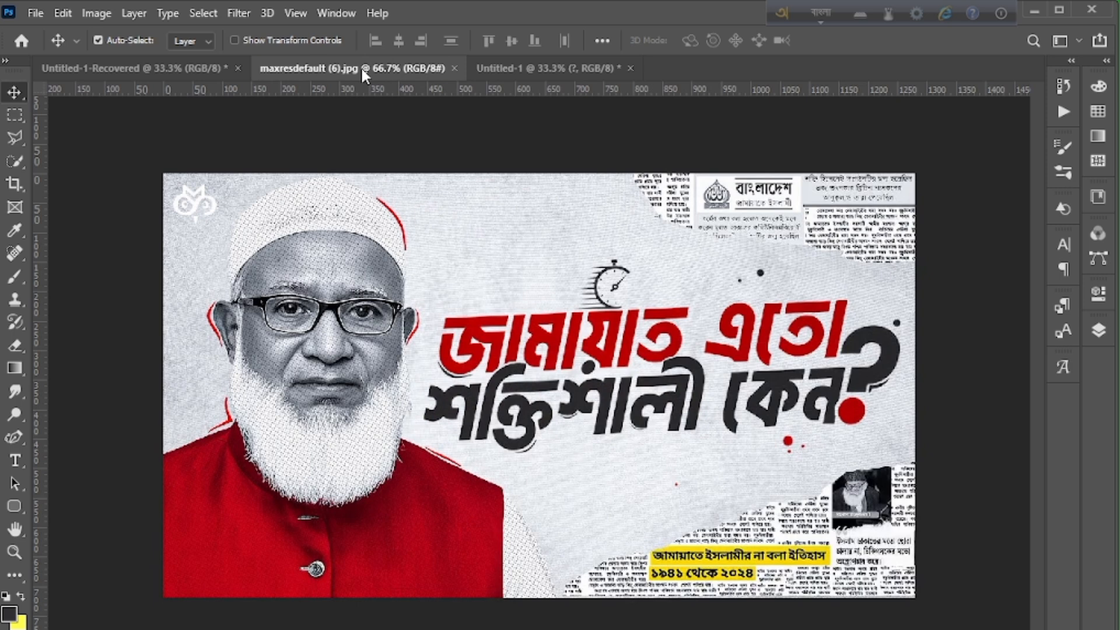
left_click(586, 66)
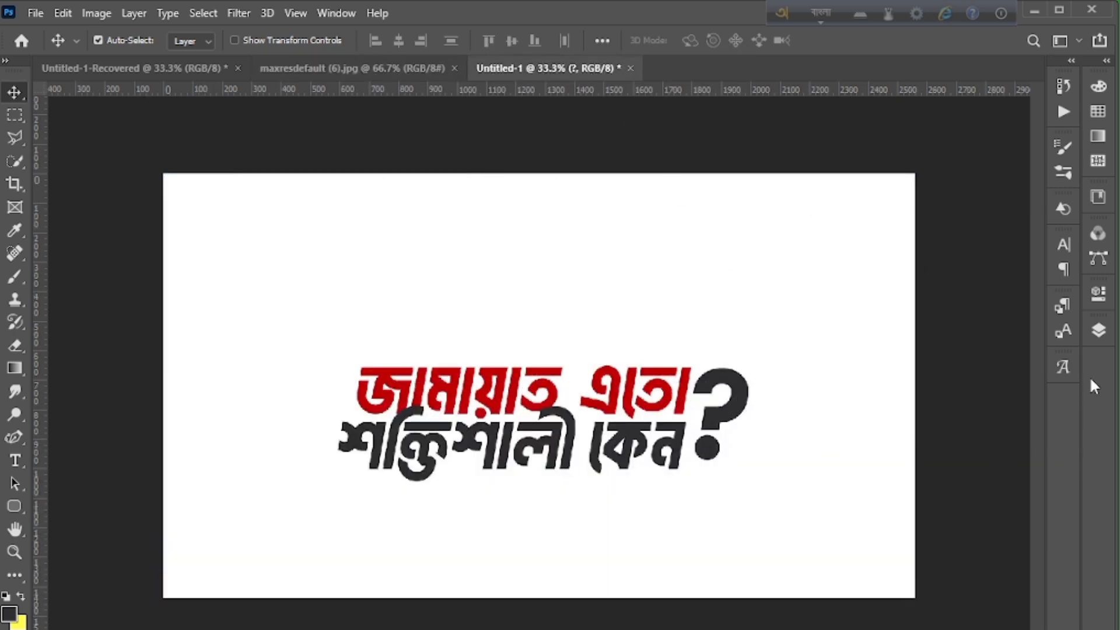
left_click(1099, 330)
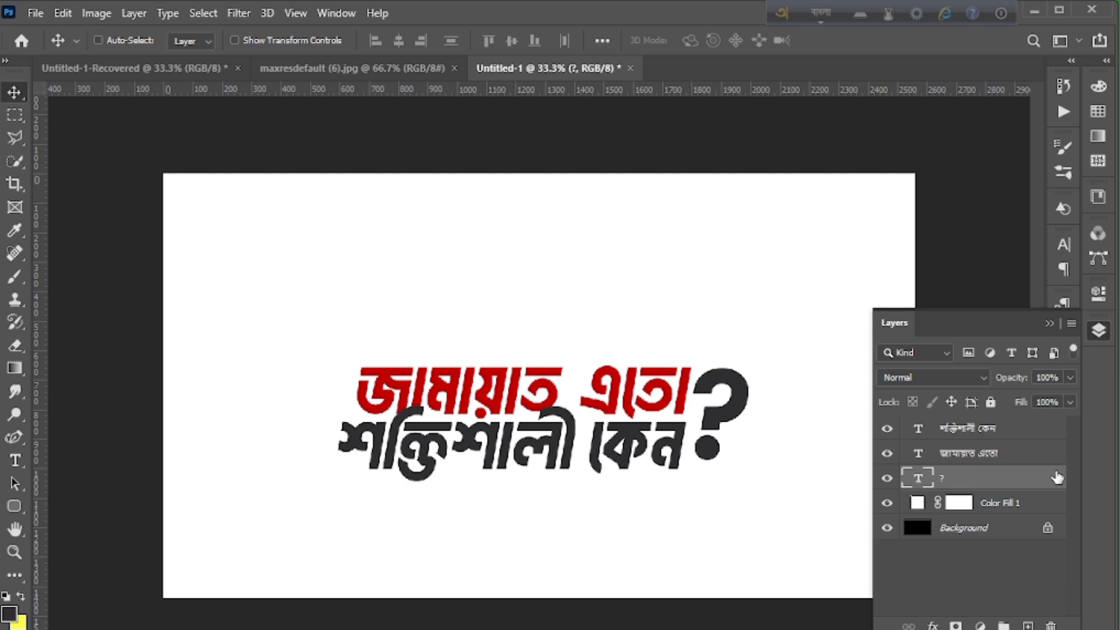
key("ctrl+t")
left_click_drag(804, 309, 813, 330)
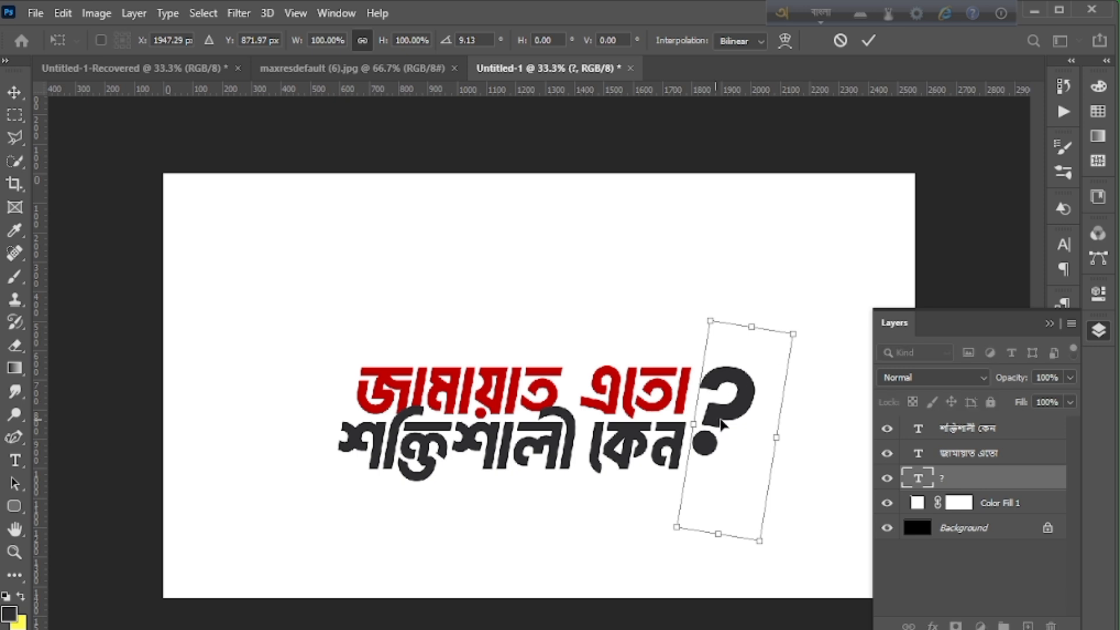
key("Return")
Outline the dot of the question mark with a closed Polygonal Lasso selection.
left_click(26, 135)
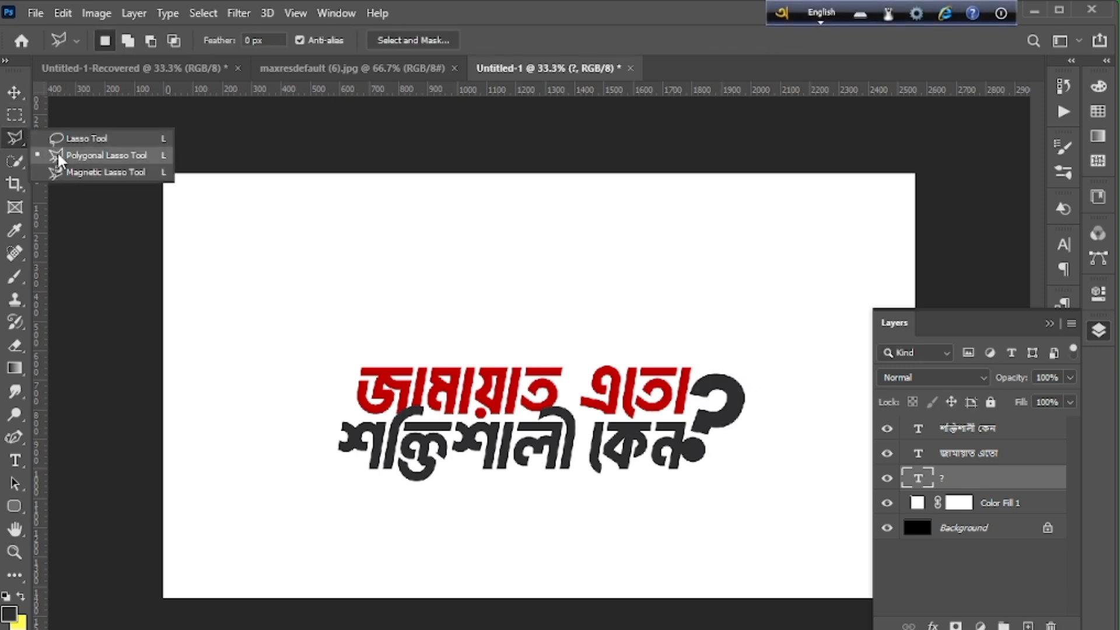
left_click(86, 153)
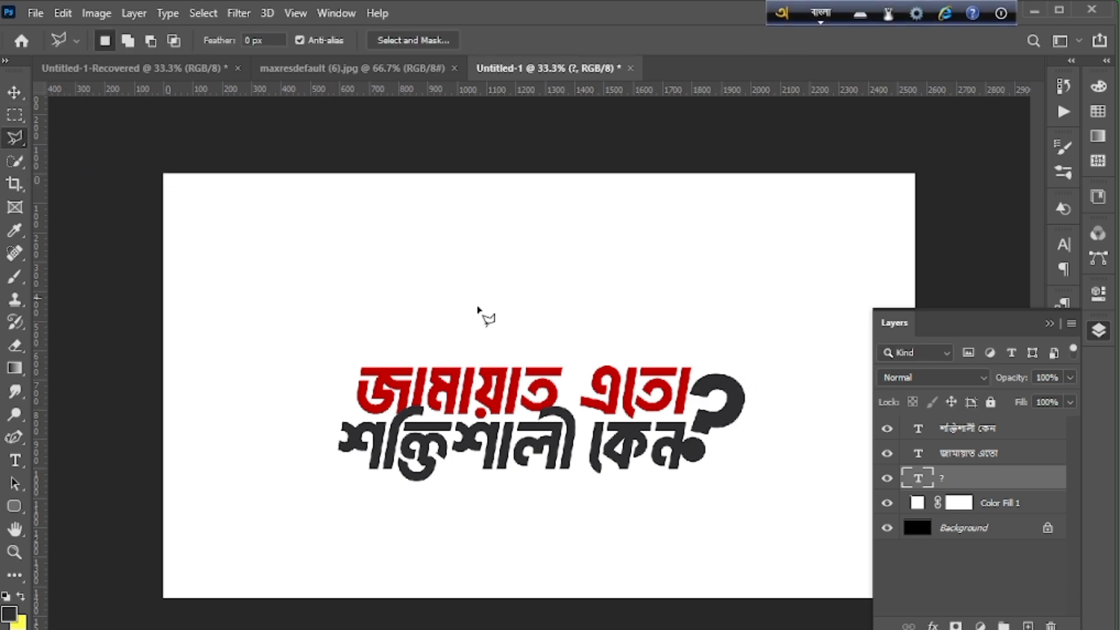
key("F12")
key("ctrl+plus")
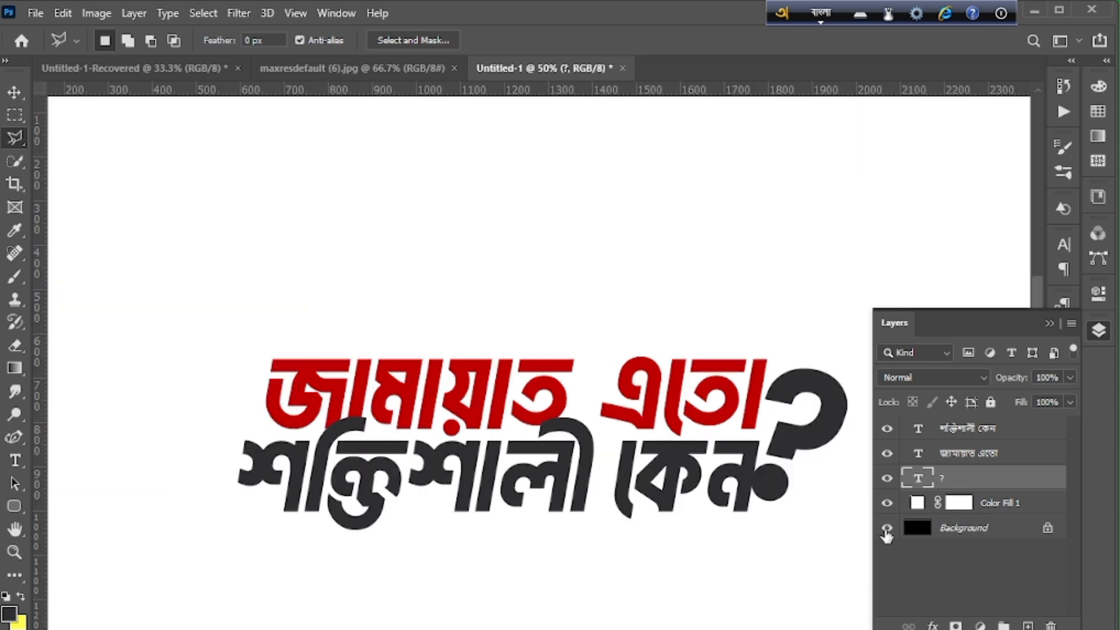
key("ctrl+plus")
left_click(1101, 332)
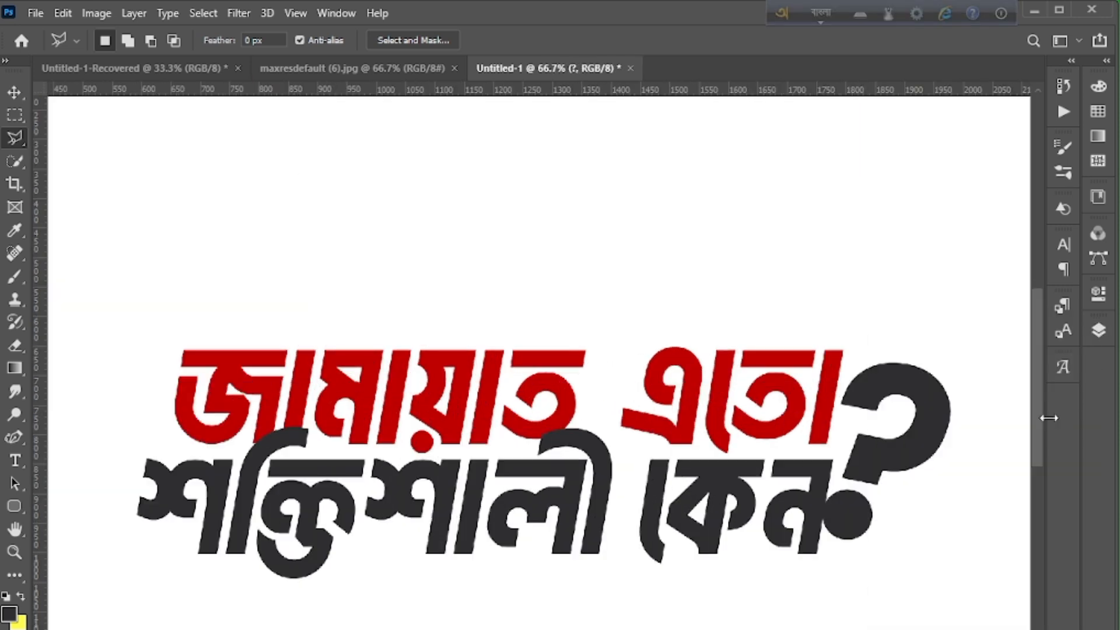
left_click_drag(1037, 363, 1038, 406)
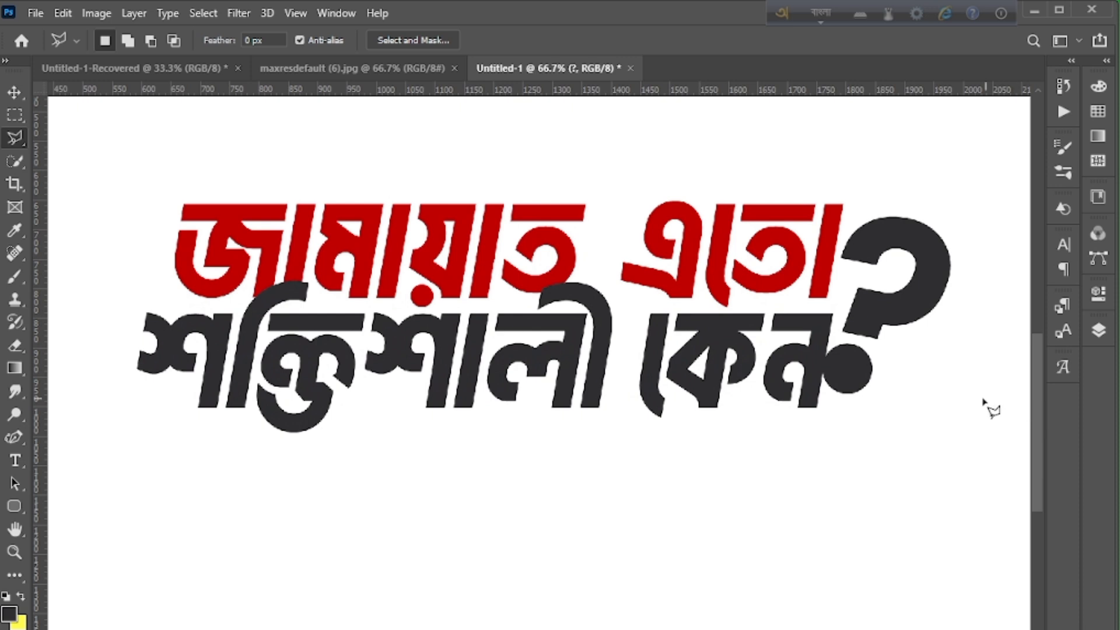
left_click(880, 358)
left_click(855, 341)
left_click(831, 341)
left_click(807, 356)
left_click(832, 408)
left_click(881, 412)
left_click(882, 359)
Try to copy the selected dot to a new layer, then convert the "?" text layer to a smart object.
right_click(840, 368)
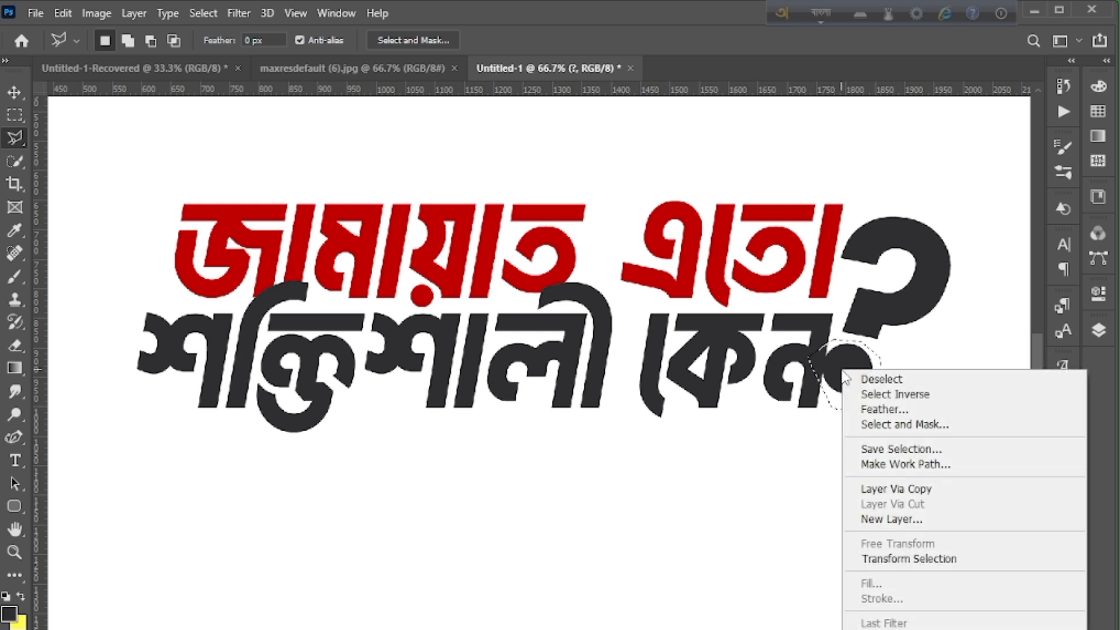
left_click(917, 490)
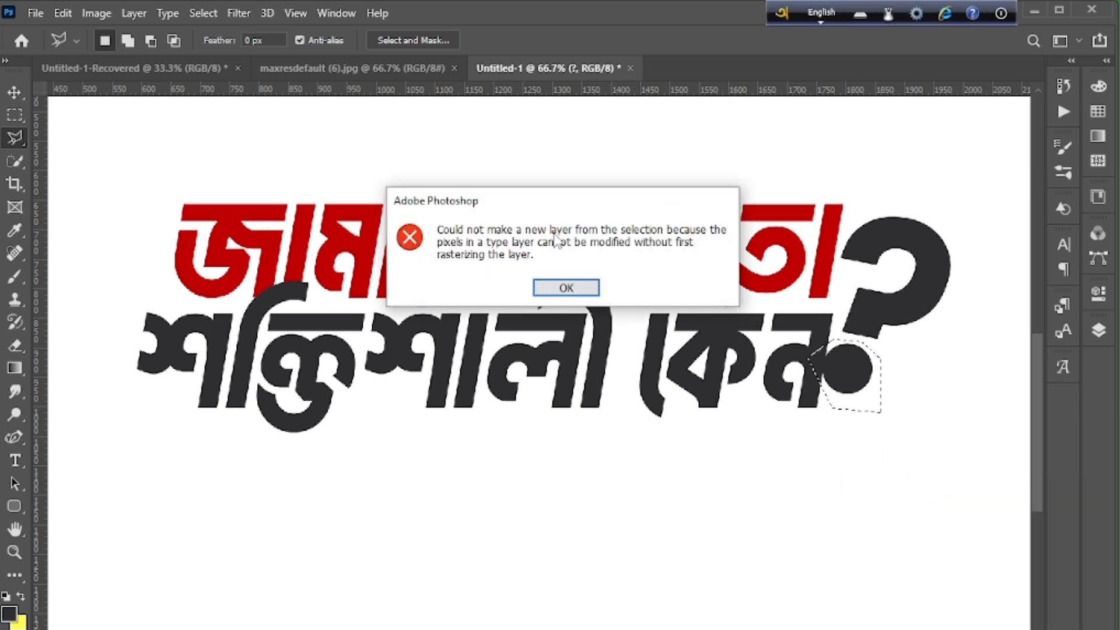
right_click(991, 477)
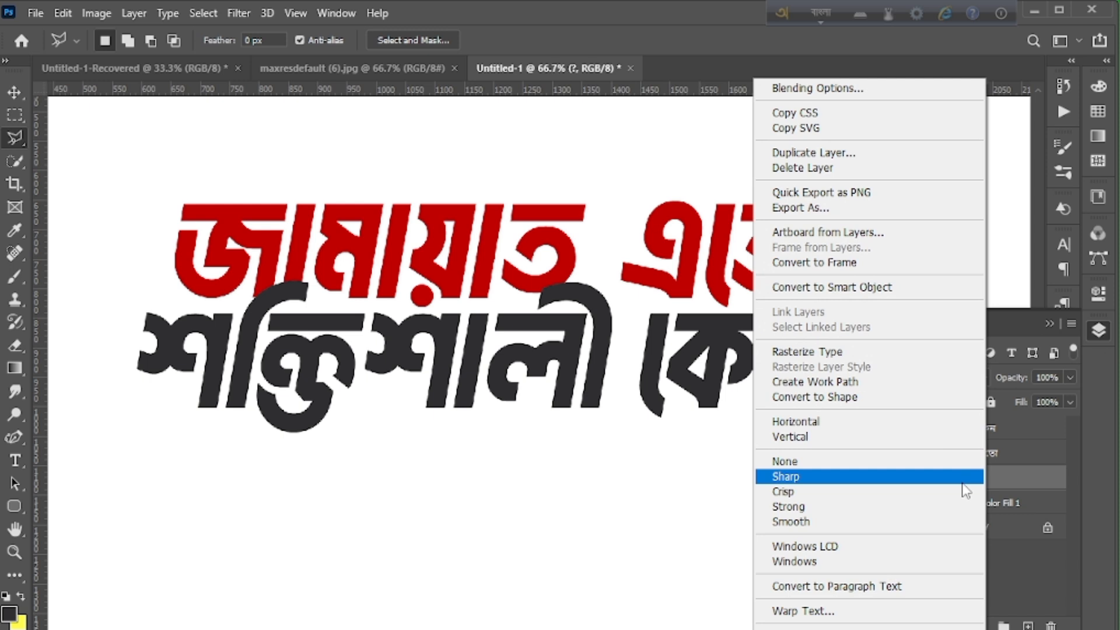
left_click(887, 289)
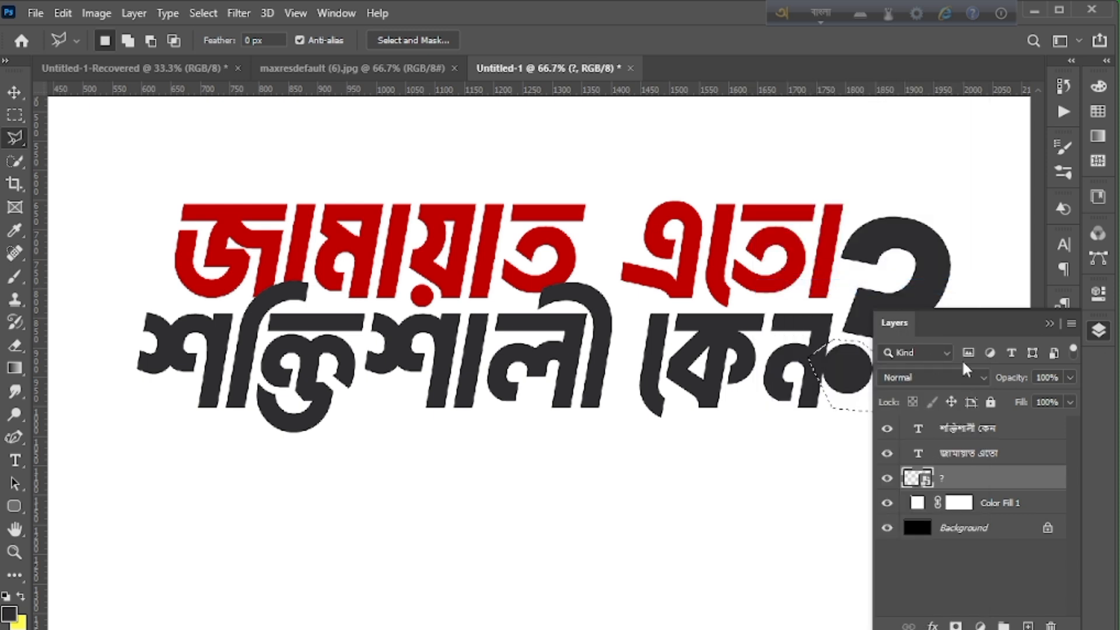
Copy the selected question mark dot to its own layer and check it by toggling the layer's visibility.
left_click(1099, 330)
right_click(833, 372)
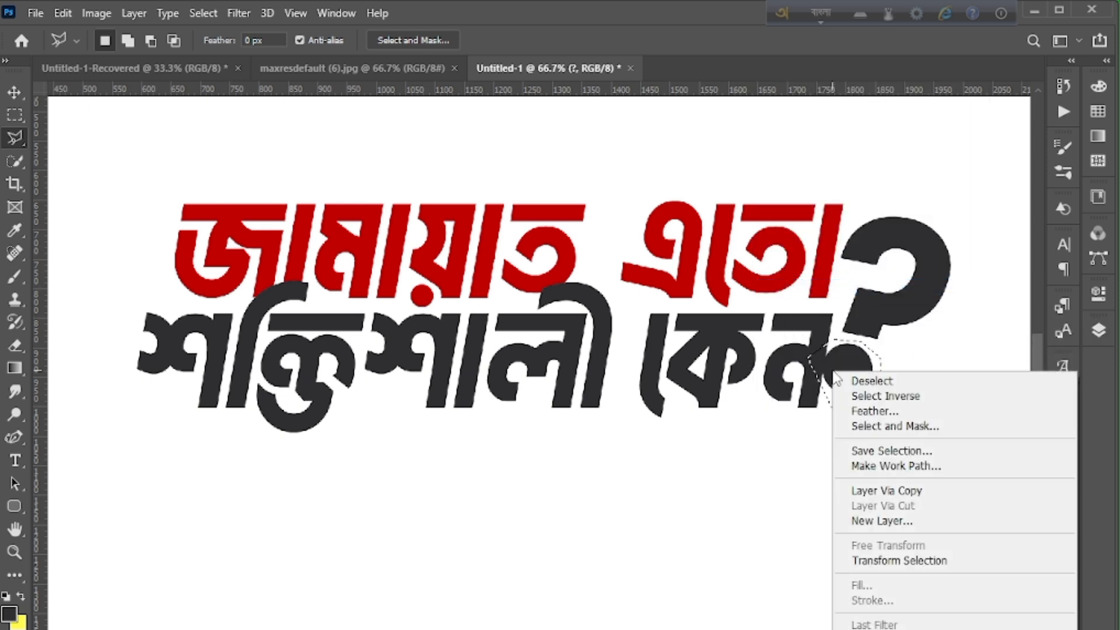
left_click(909, 495)
left_click(909, 494)
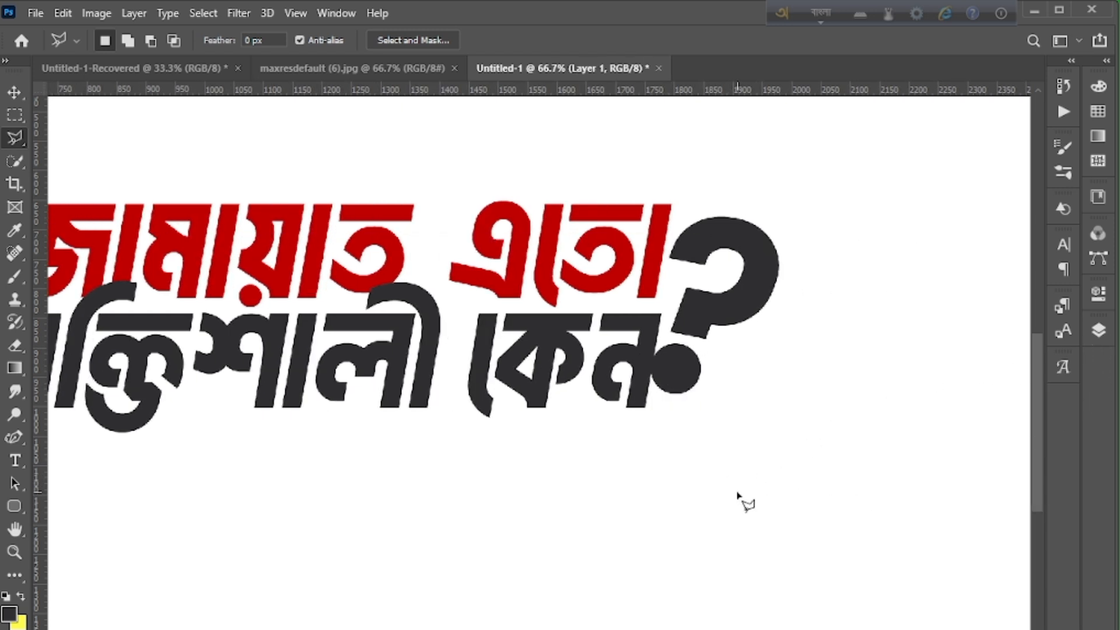
left_click(1099, 331)
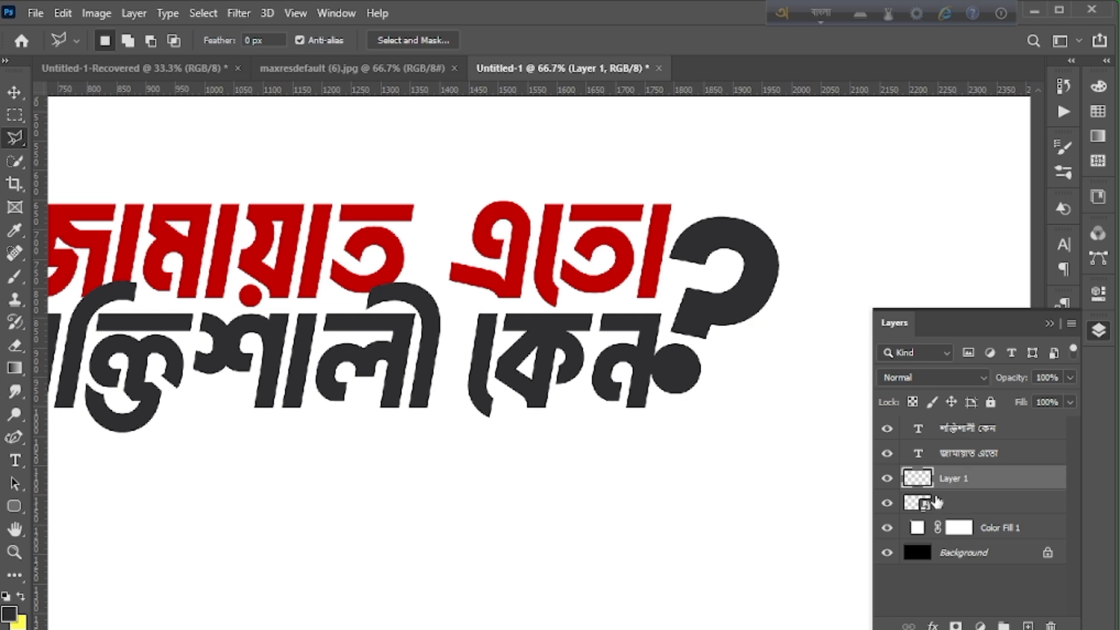
left_click(887, 480)
left_click(887, 480)
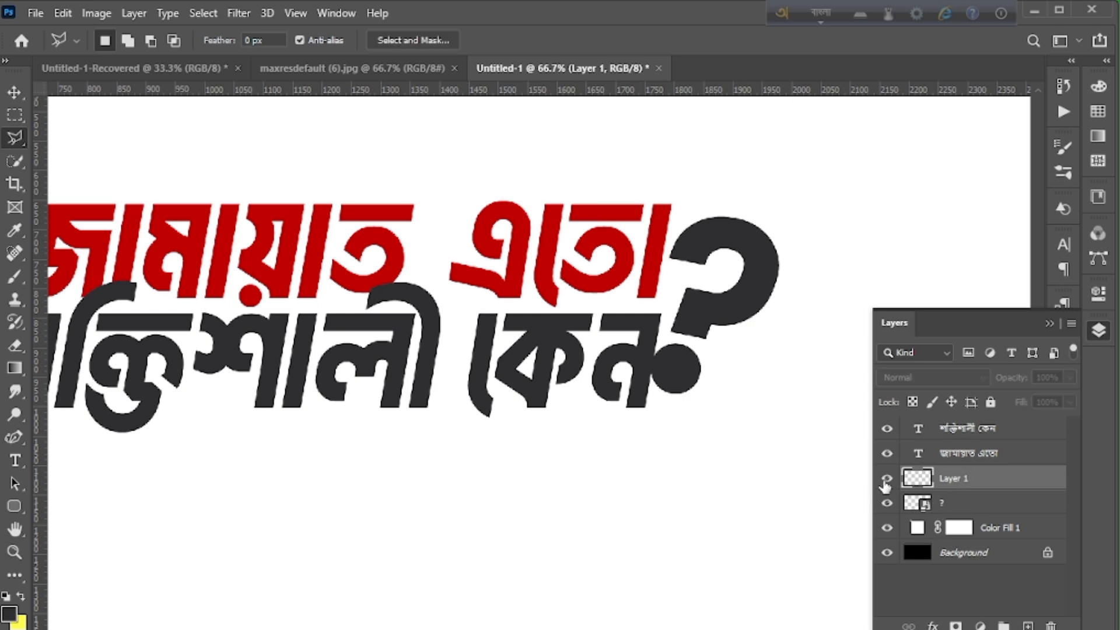
Apply a Color Overlay to the question mark's dot layer using the red sampled from the "জামায়াত এতো" line.
double_click(1057, 481)
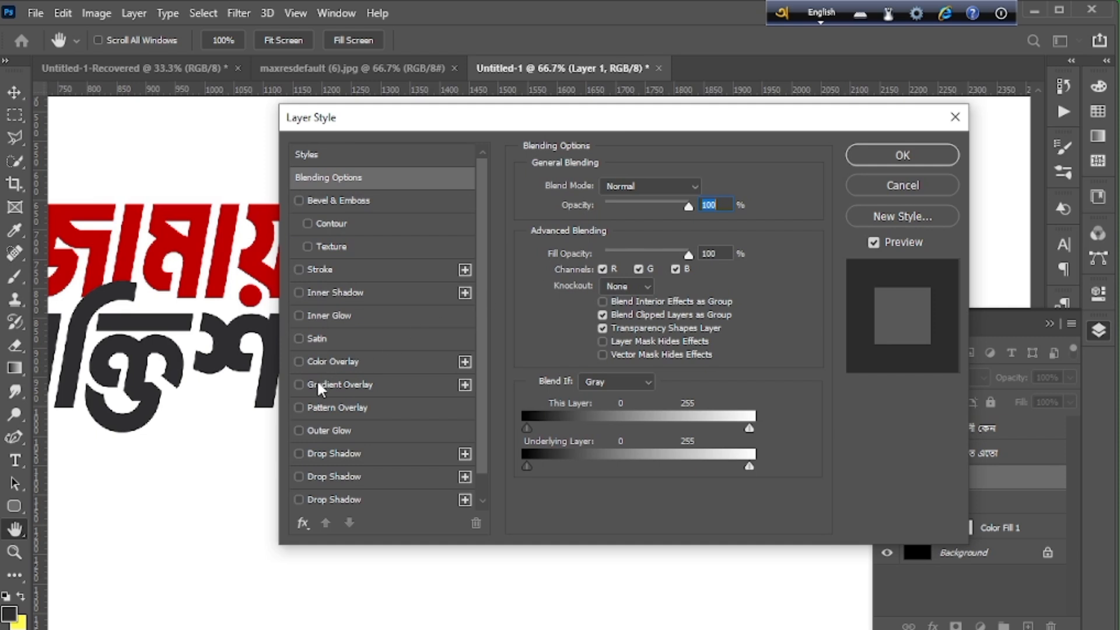
left_click(299, 362)
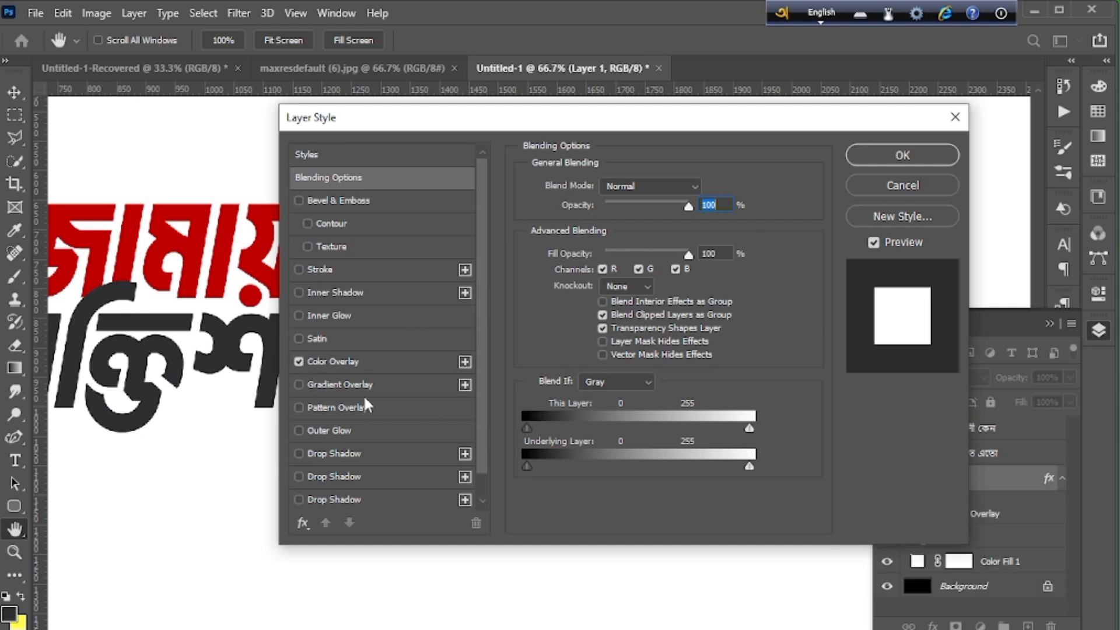
left_click(362, 361)
left_click(705, 187)
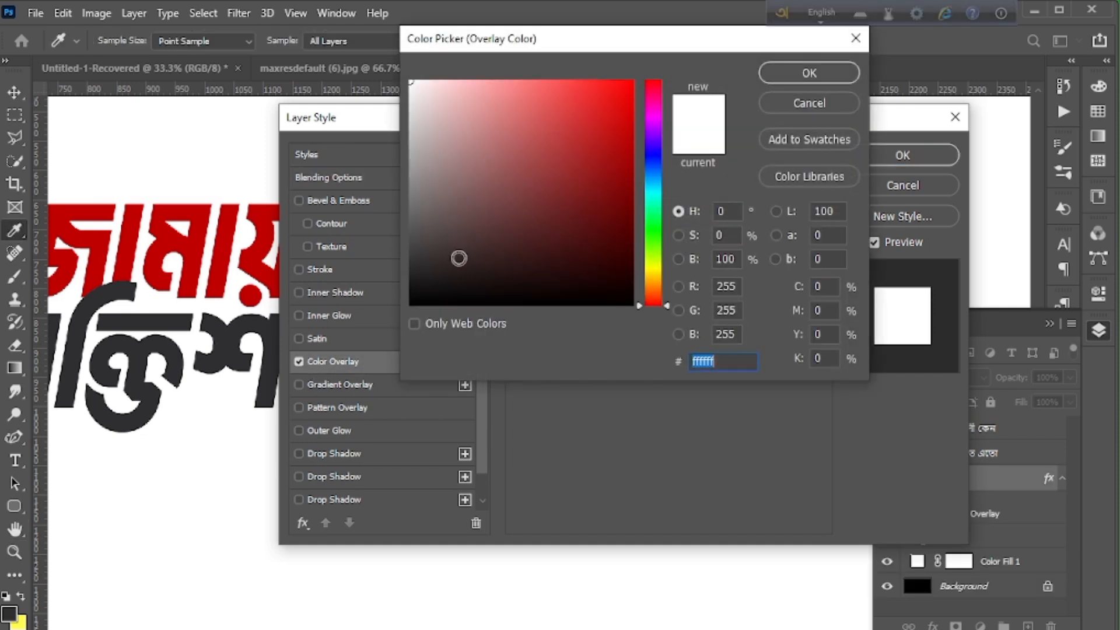
left_click(219, 229)
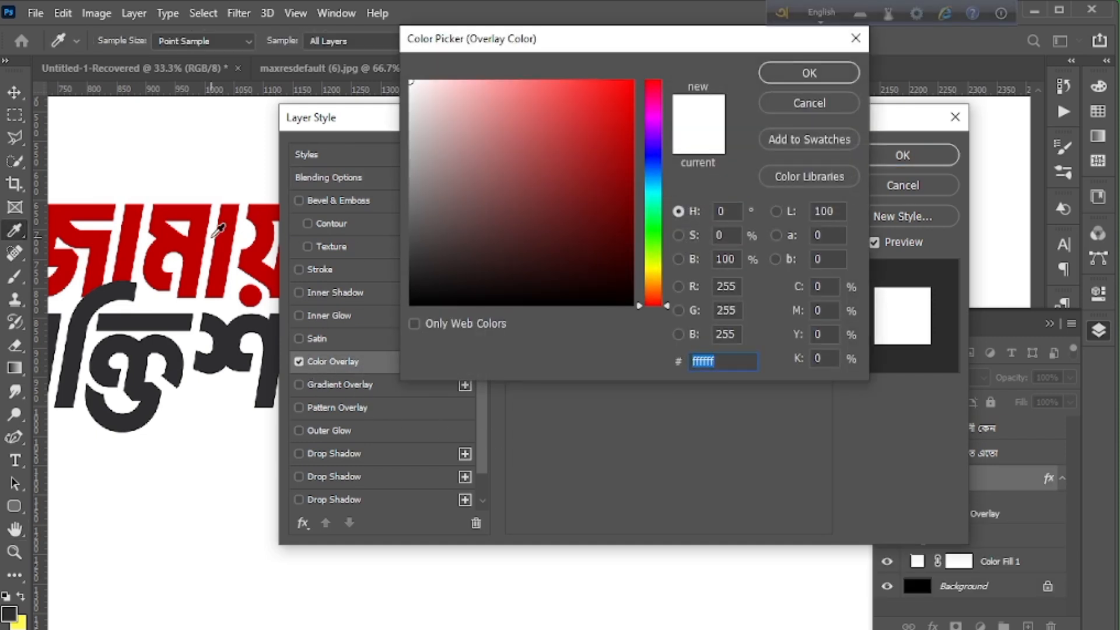
left_click(807, 74)
left_click(902, 155)
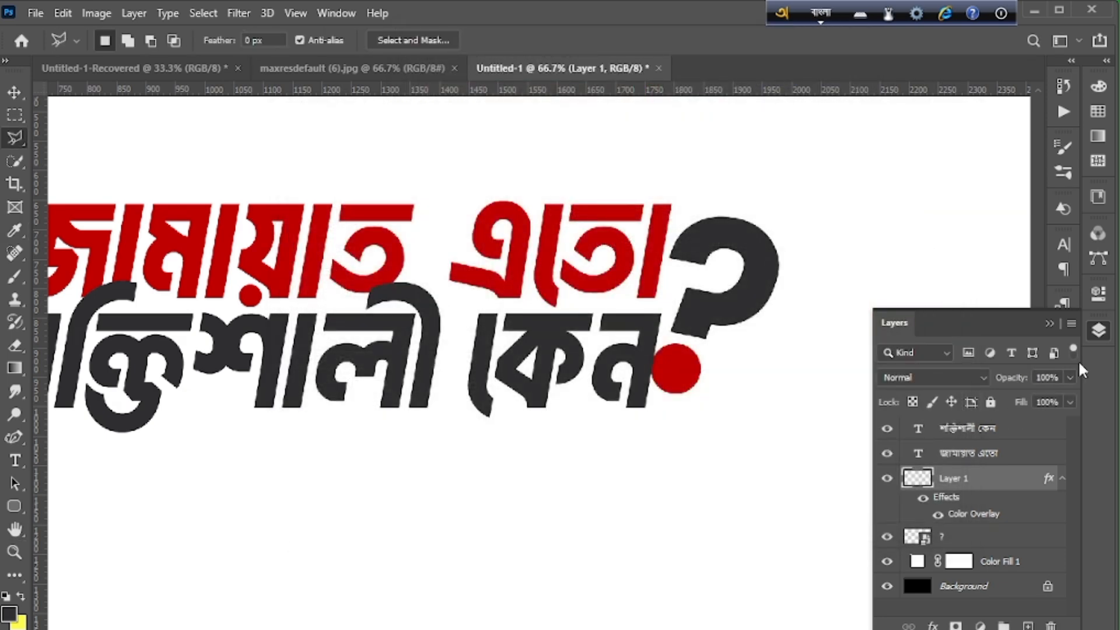
Examine the dot colours of the headline in the maxresdefault (6).jpg reference and return to the Untitled-1 document.
left_click(1107, 332)
left_click(1105, 330)
left_click(1104, 328)
left_click(1101, 331)
left_click(374, 69)
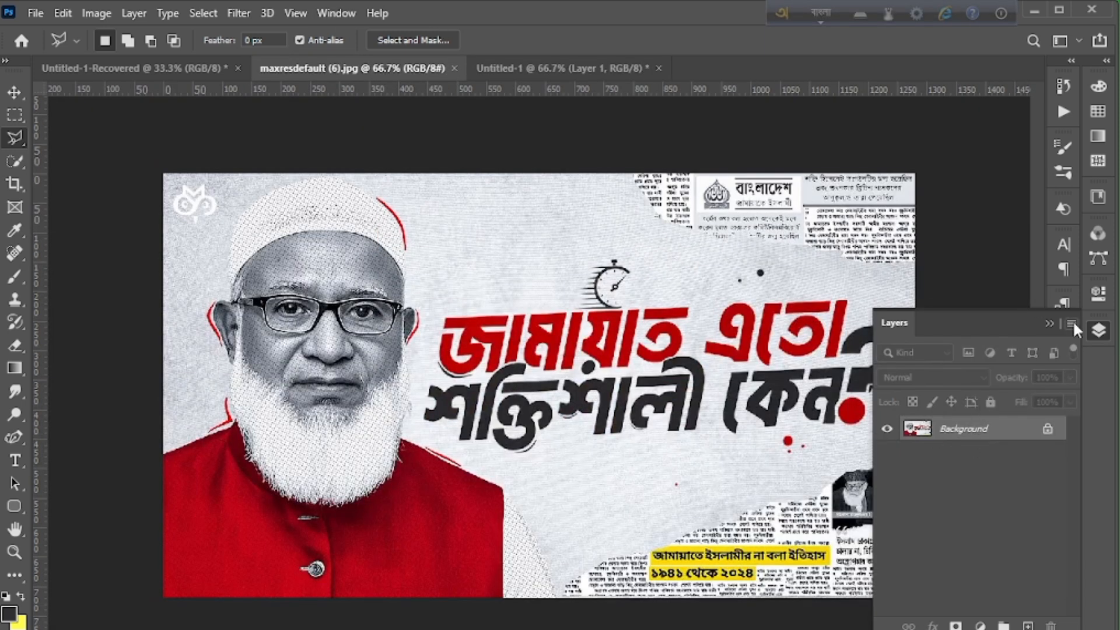
left_click(1104, 337)
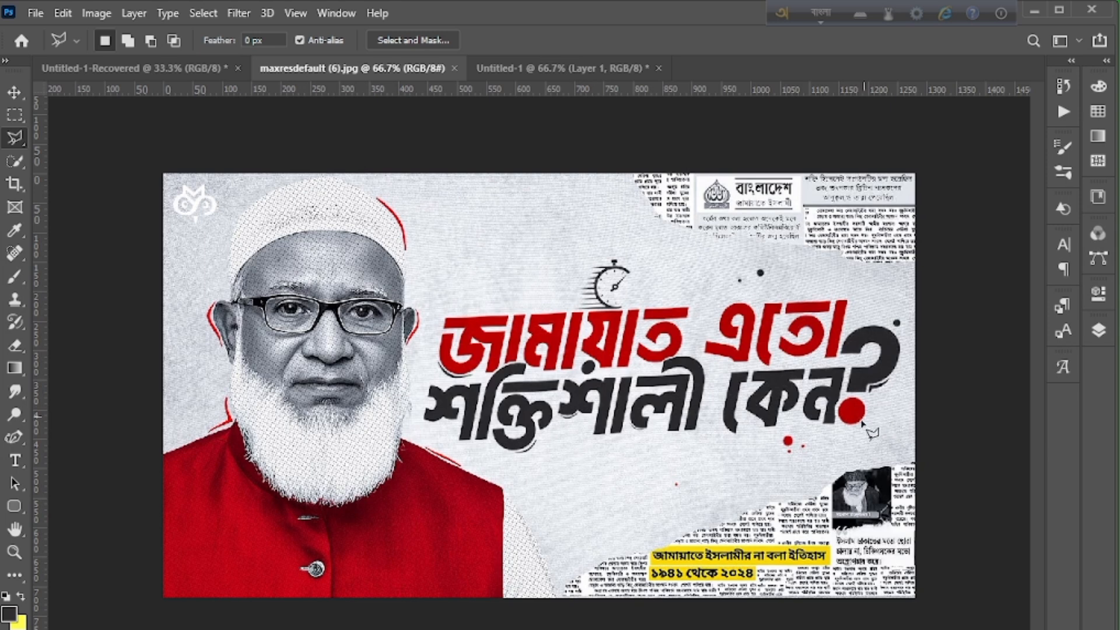
left_click(560, 70)
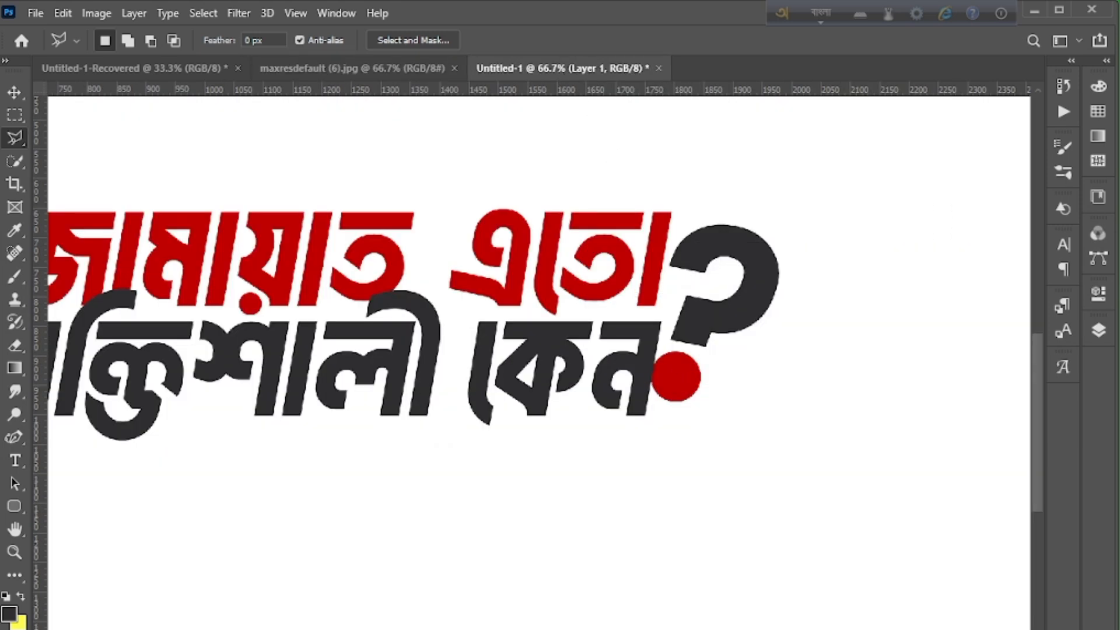
Outline the dot beneath "য়" in the red "জামায়াত এতো" line with a Polygonal Lasso selection.
scroll(574, 379, "left", 6)
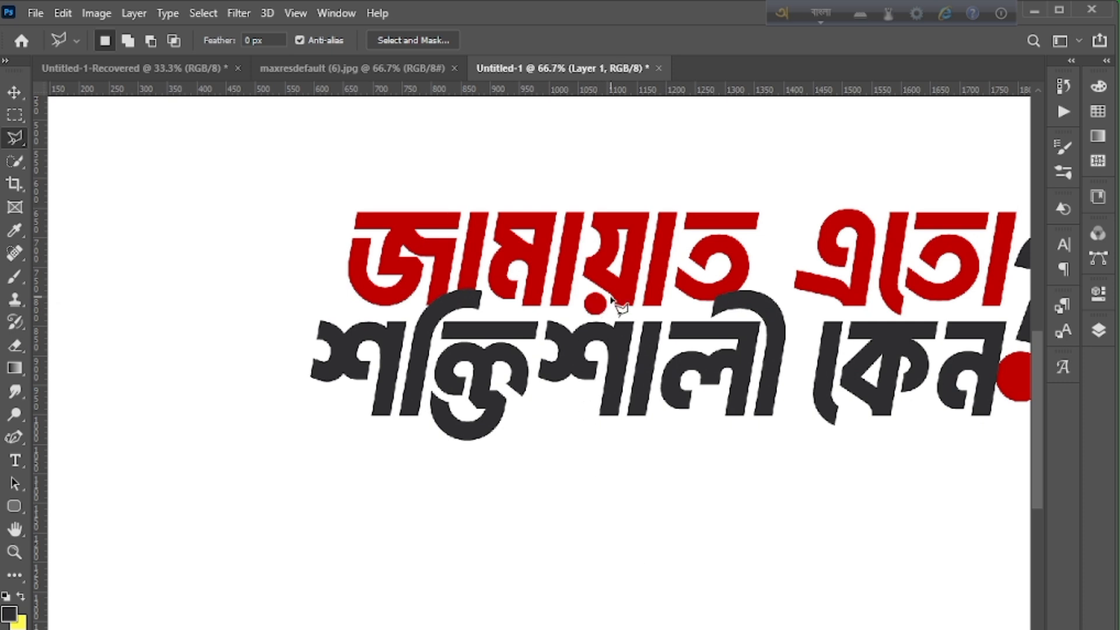
key("ctrl+plus")
key("ctrl+plus")
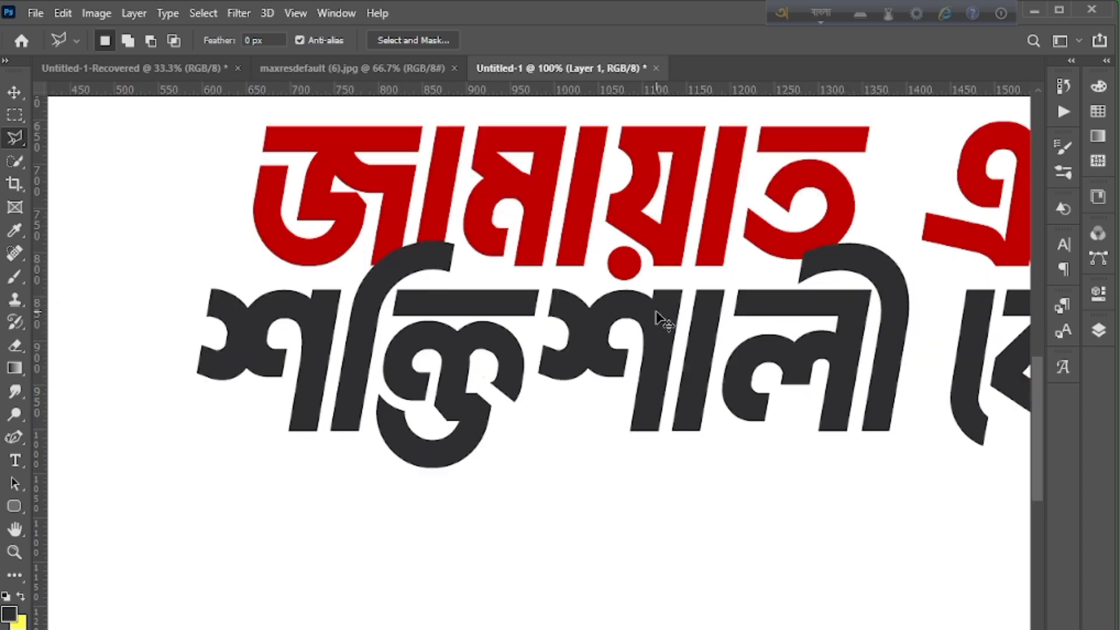
left_click_drag(1044, 412, 1045, 387)
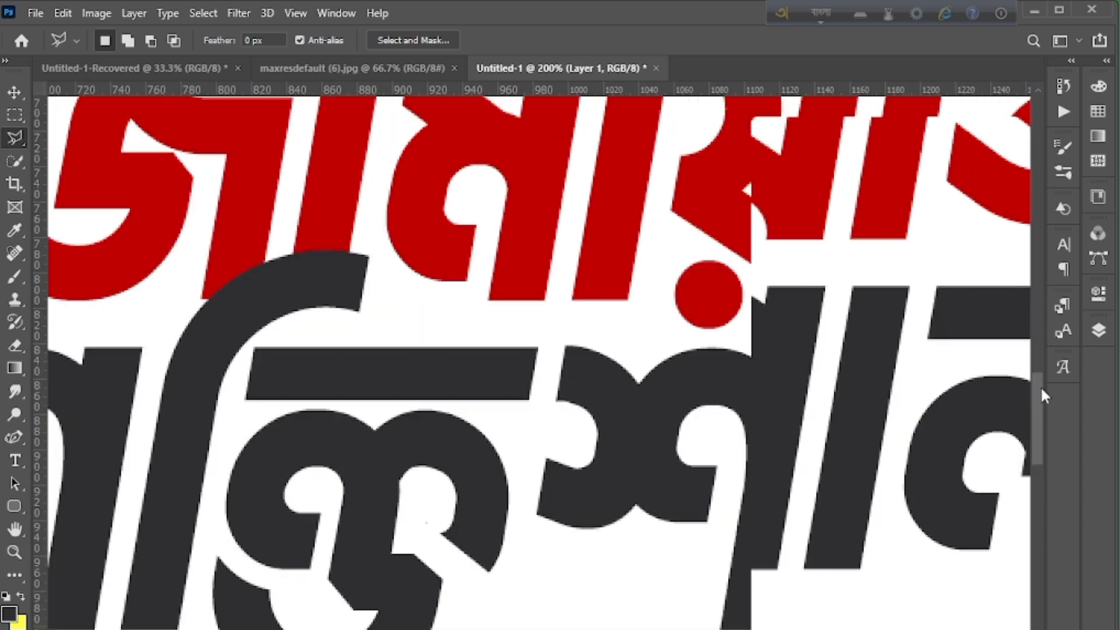
left_click(647, 306)
left_click(708, 284)
left_click(745, 303)
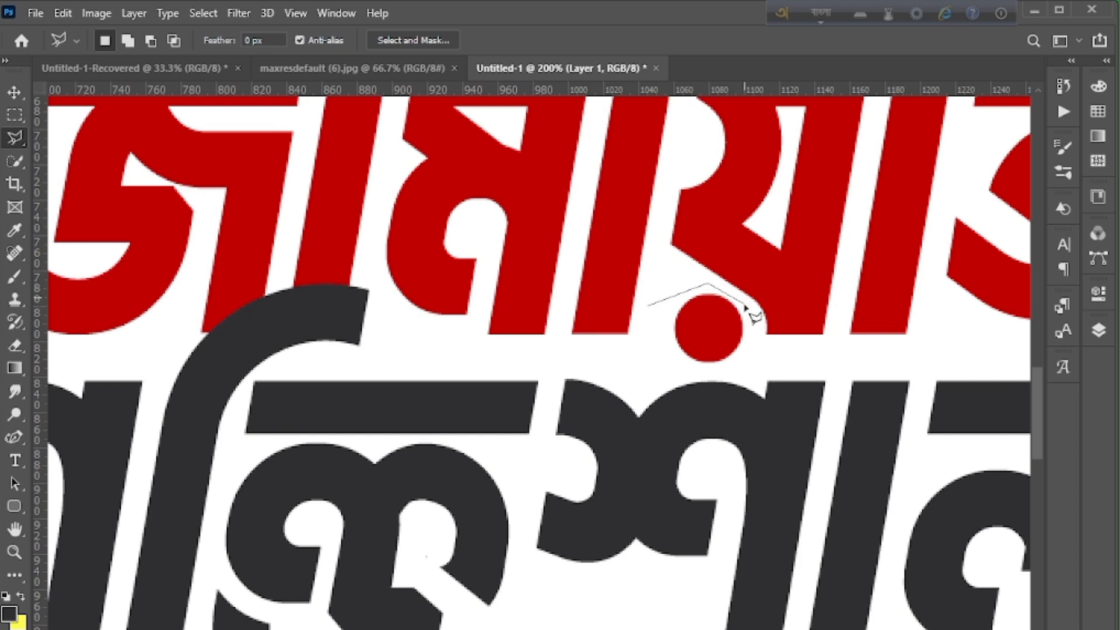
Convert the "জামায়াত এতো" text layer to a smart object and copy its selected dot to a new layer.
right_click(1009, 453)
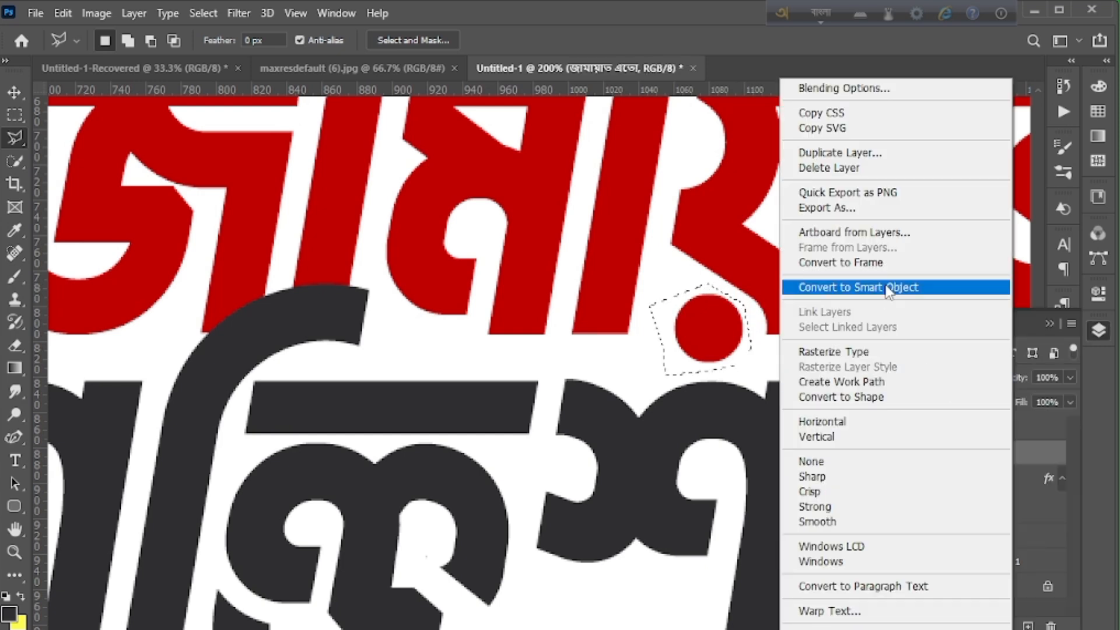
left_click(889, 287)
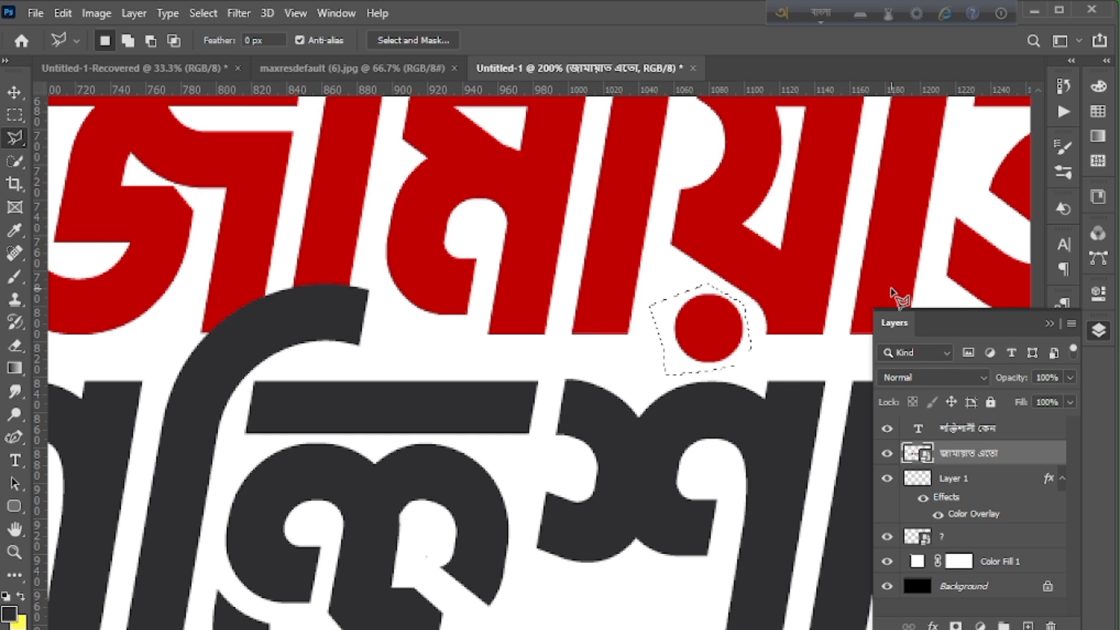
right_click(708, 333)
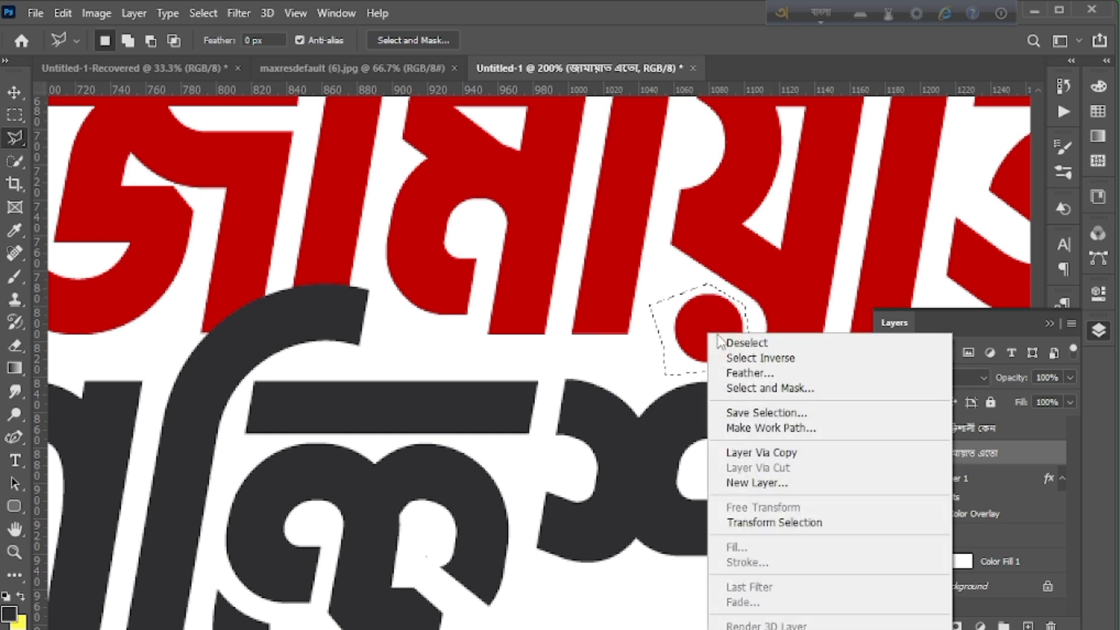
left_click(783, 455)
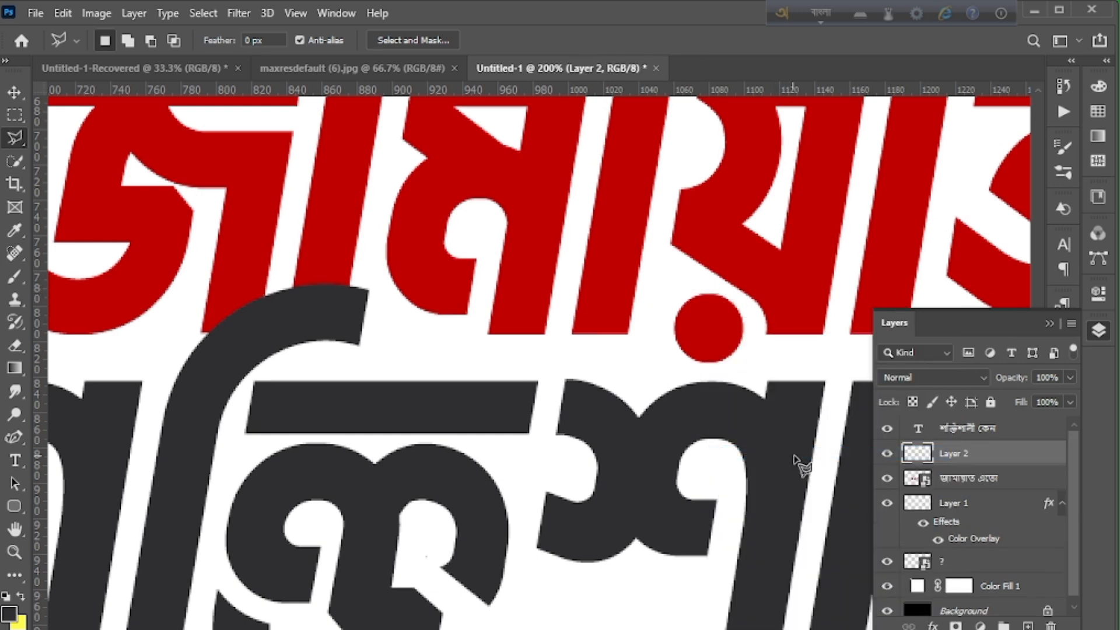
Apply a Color Overlay to the "য়" dot layer using the dark colour 2e2e30 sampled from the second line.
double_click(1058, 461)
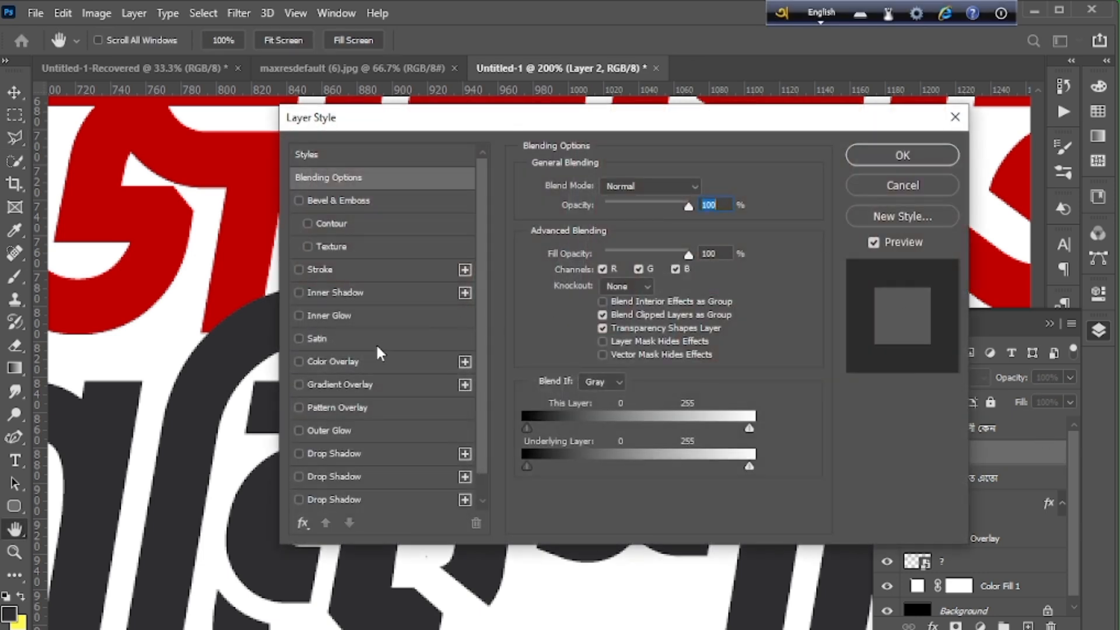
left_click(299, 361)
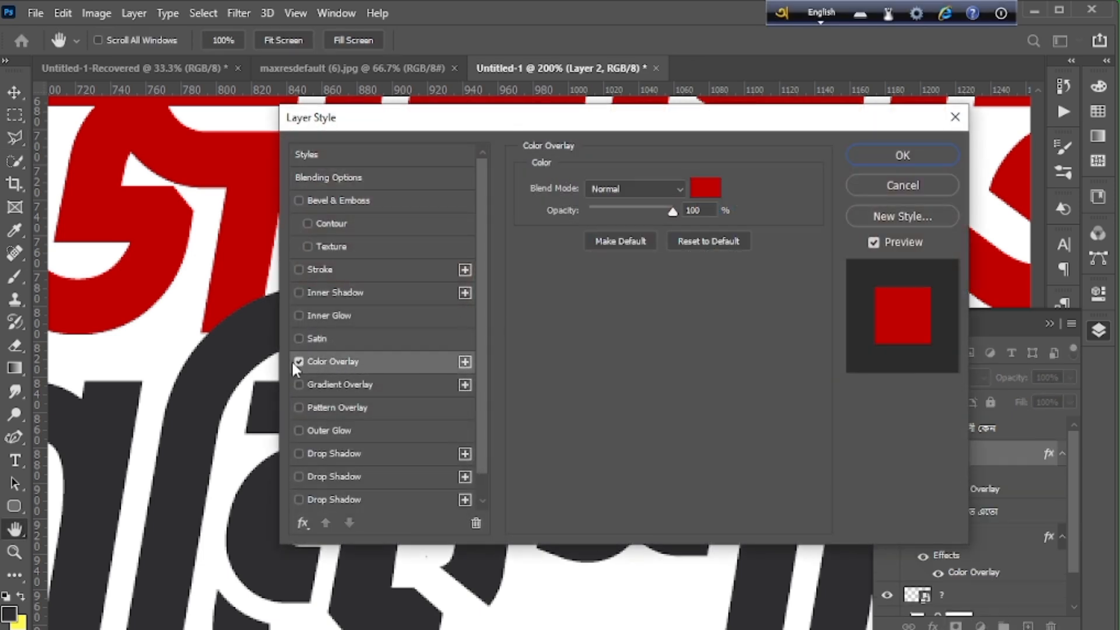
left_click(700, 198)
left_click(393, 609)
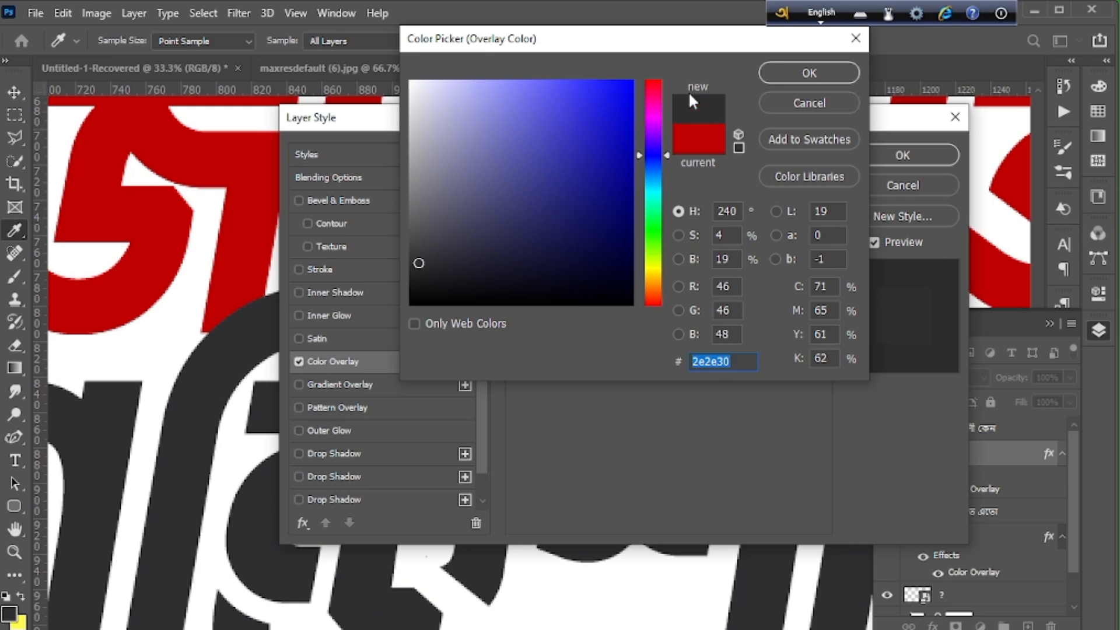
left_click(805, 72)
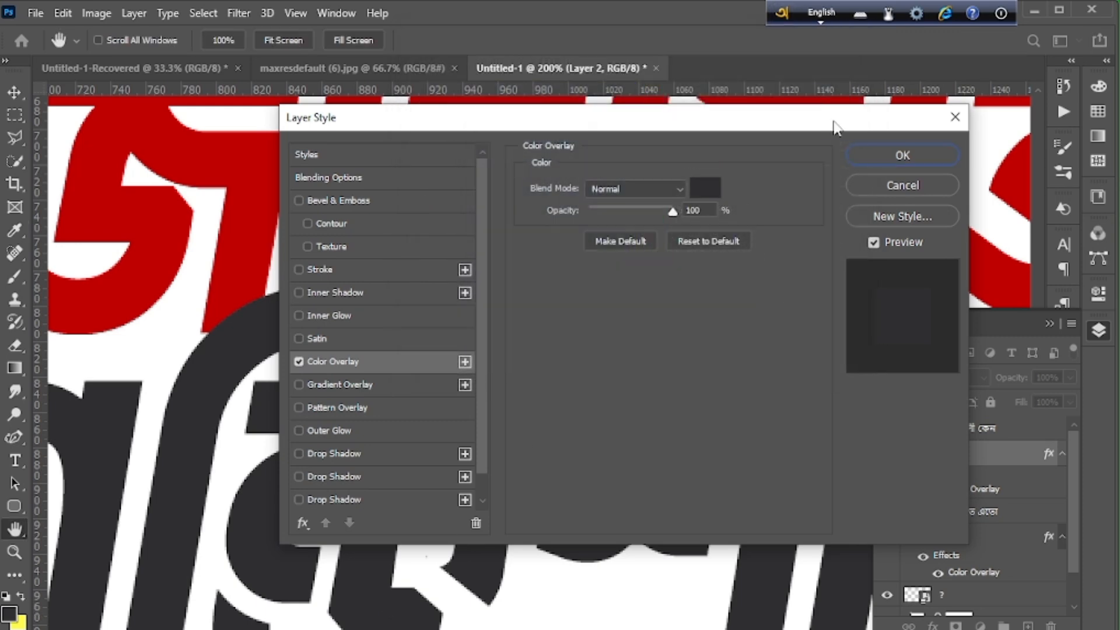
left_click(903, 155)
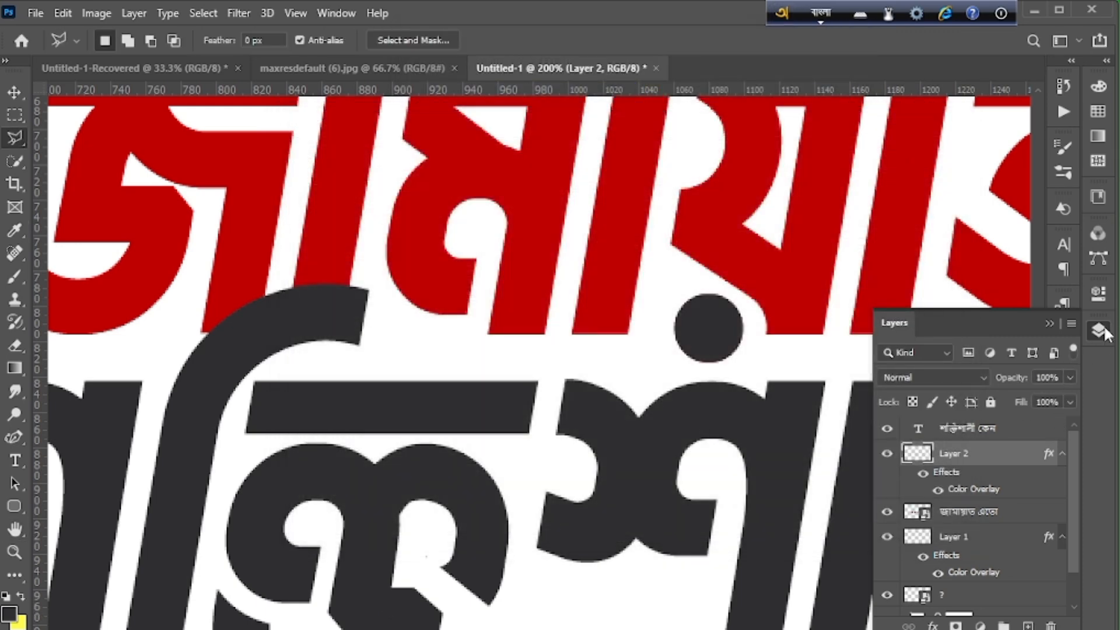
left_click(1104, 331)
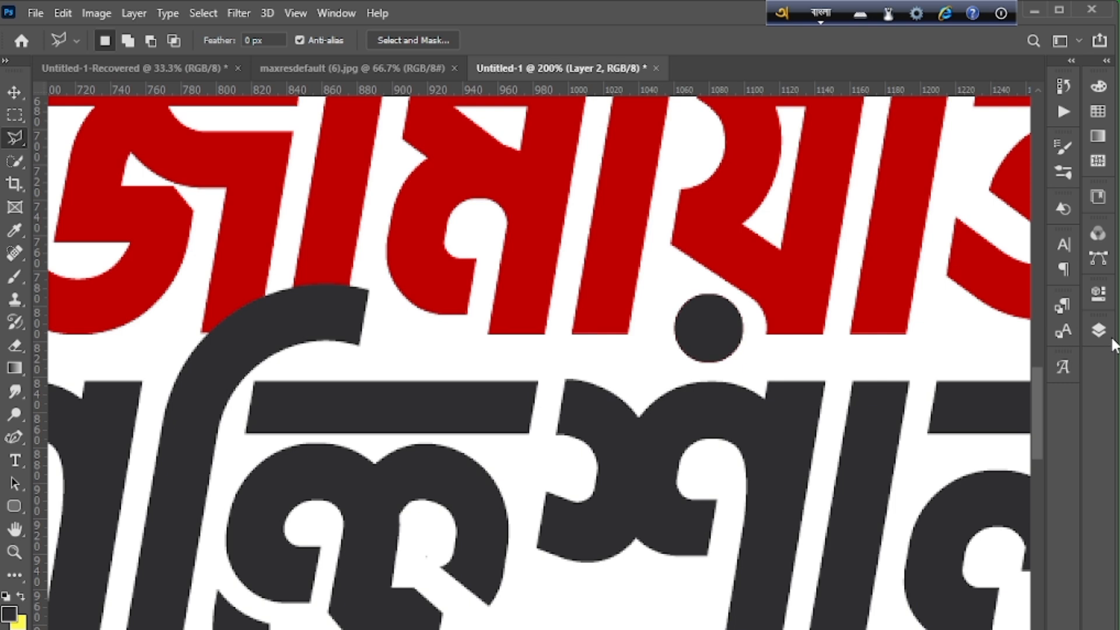
Load the letter outlines of the "শক্তিশালী কেন" text layer as a selection.
key("super+space")
key("ctrl+minus")
key("ctrl+minus")
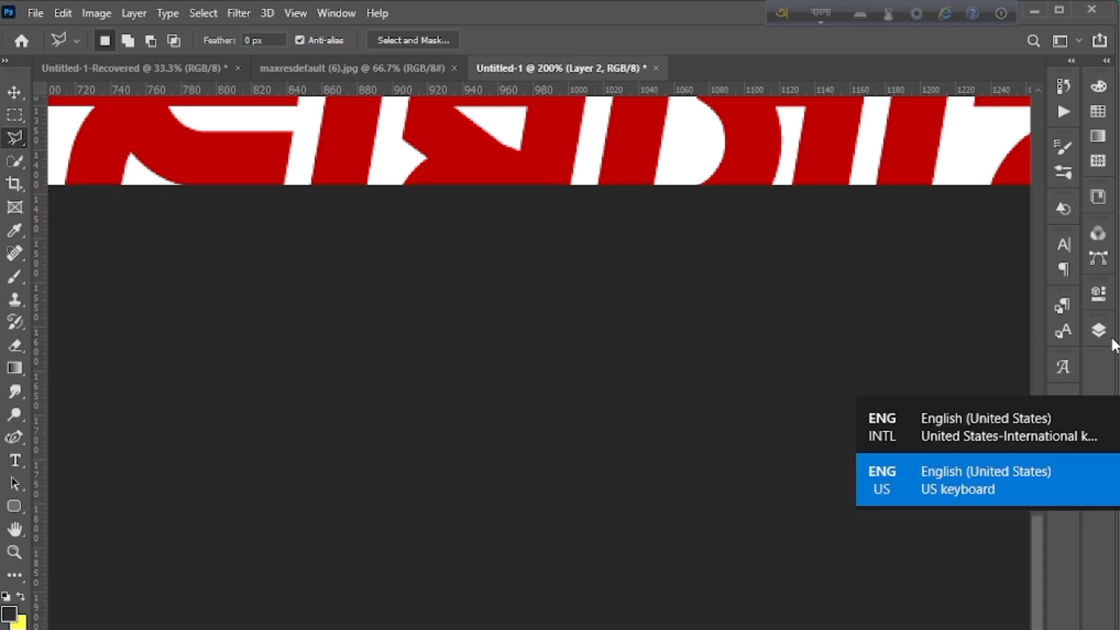
key("ctrl+minus")
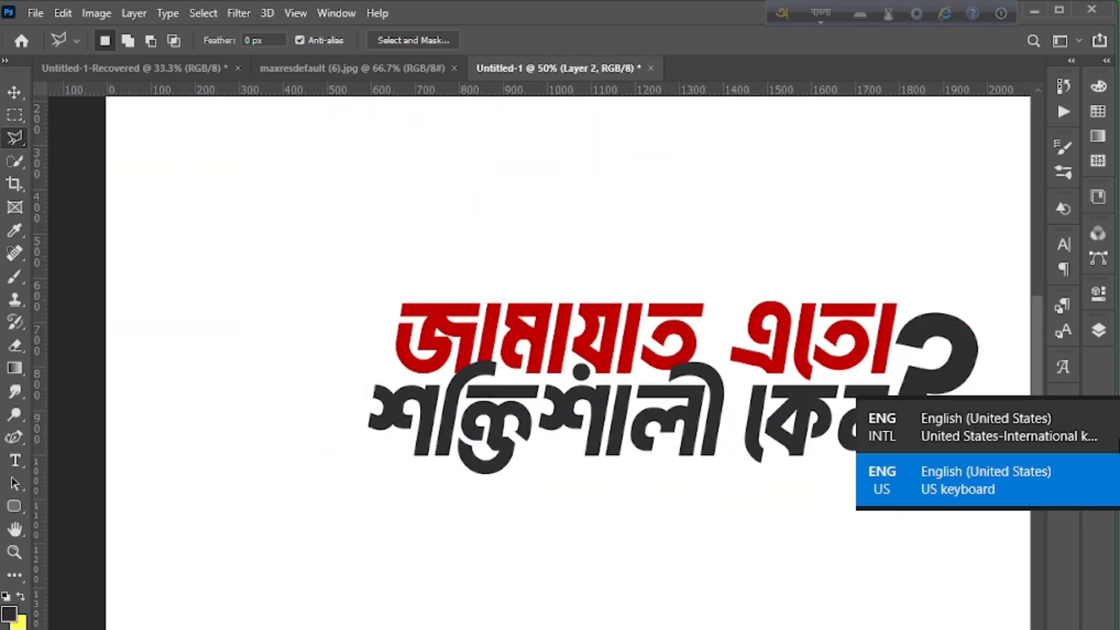
key("ctrl+minus")
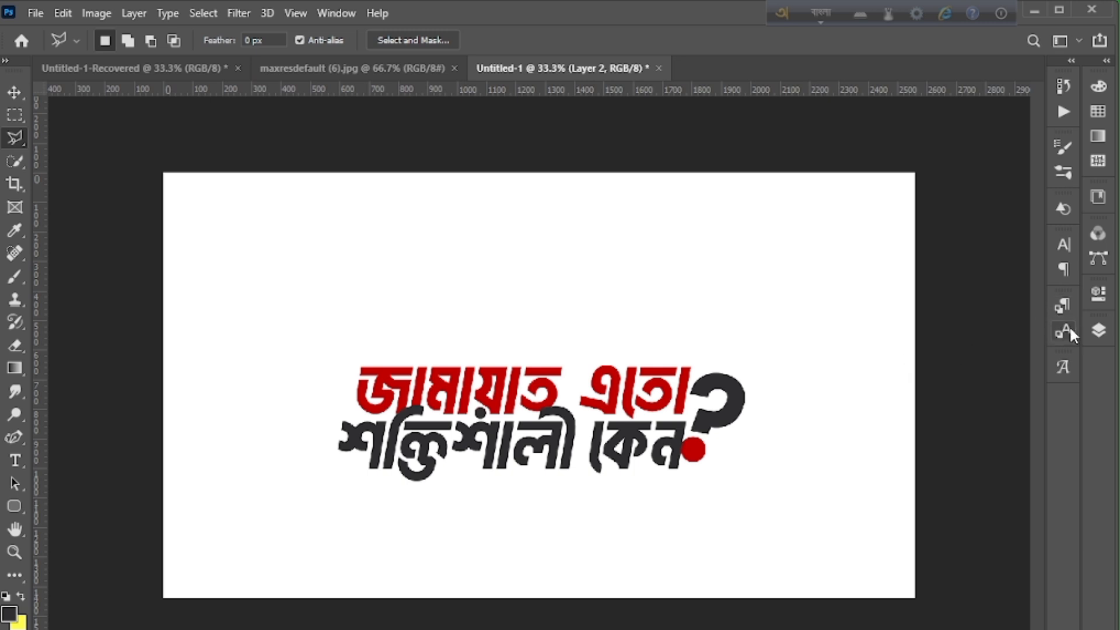
left_click(1100, 330)
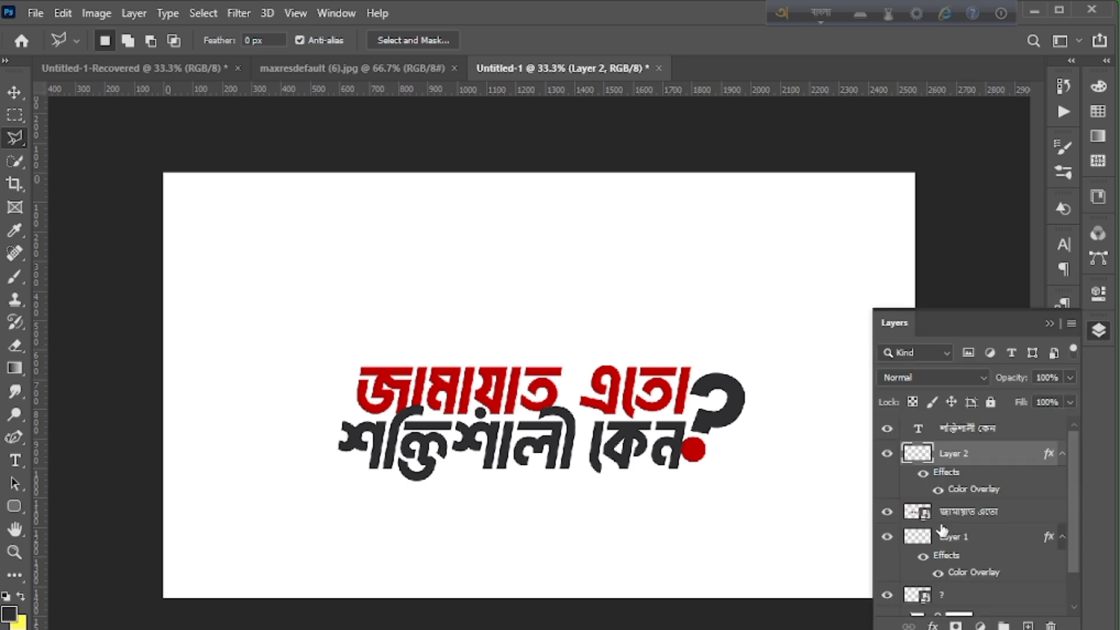
left_click(987, 435)
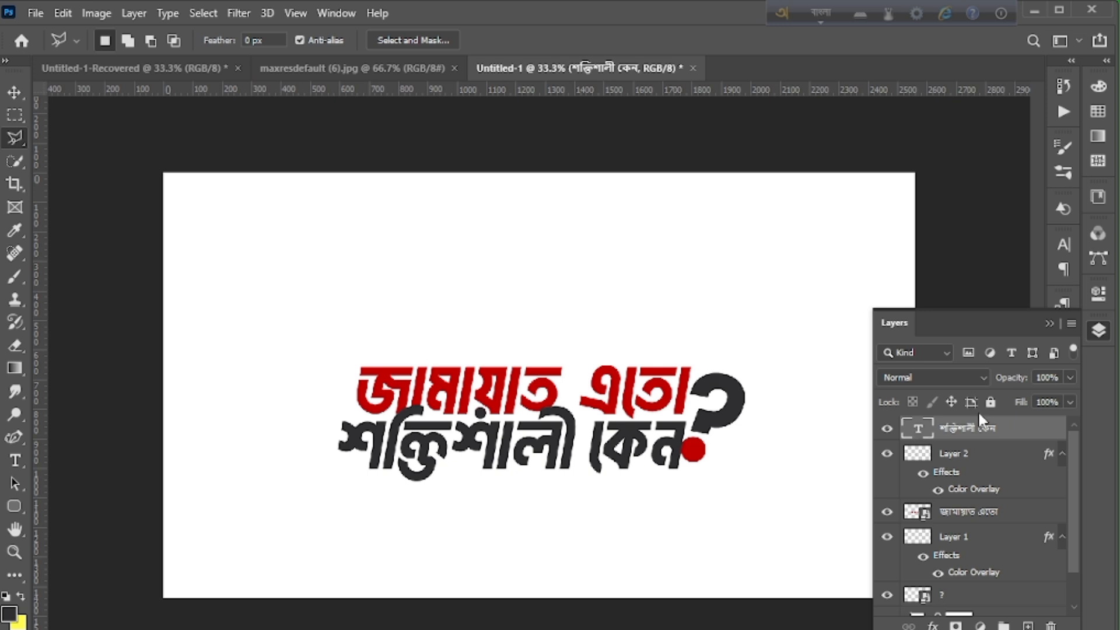
left_click_drag(979, 415, 917, 437)
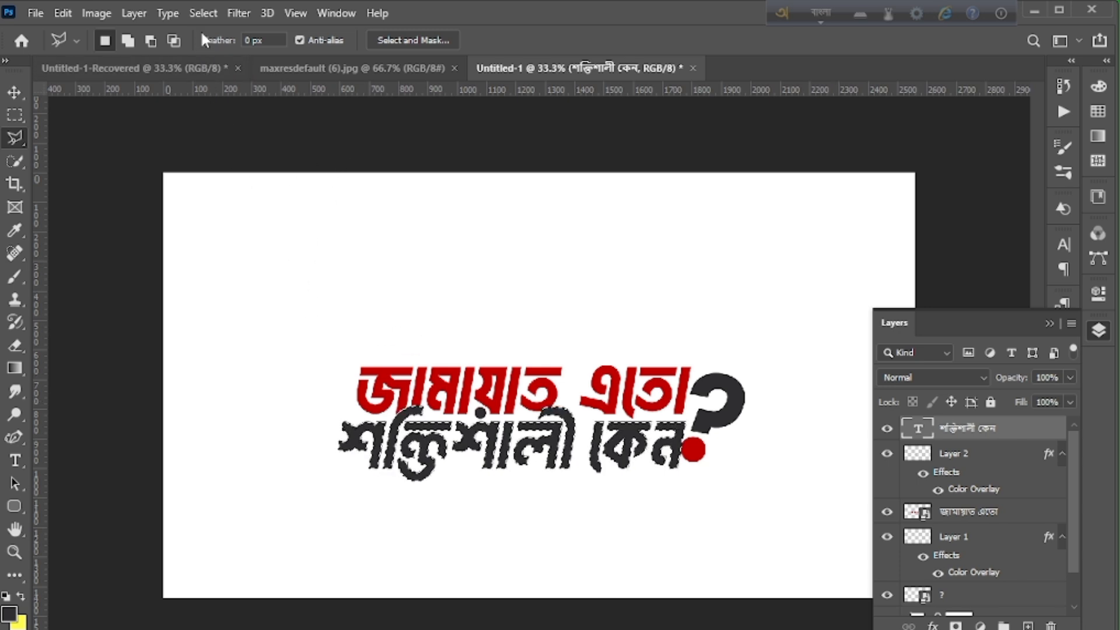
Expand the "শক্তিশালী কেন" outline selection by 10 pixels.
left_click(205, 16)
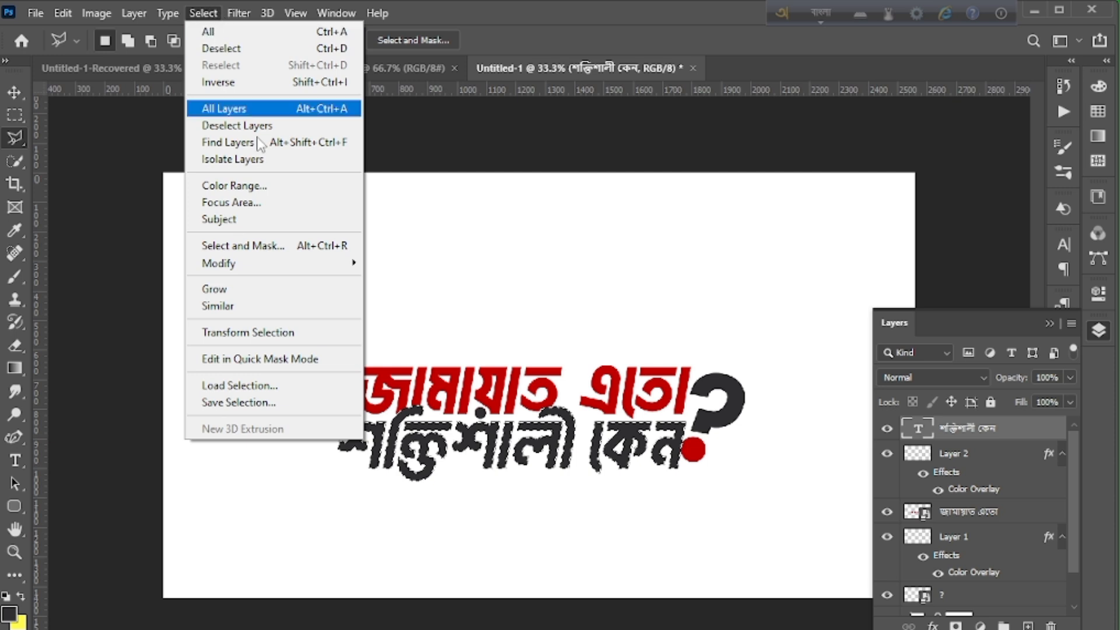
mouse_move(236, 266)
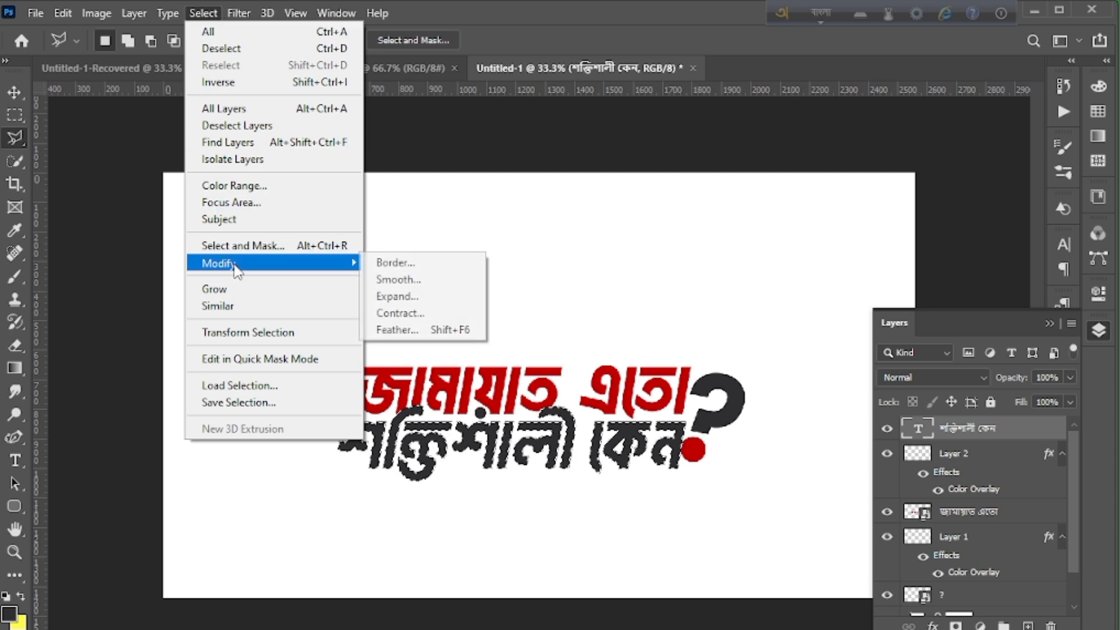
left_click(440, 297)
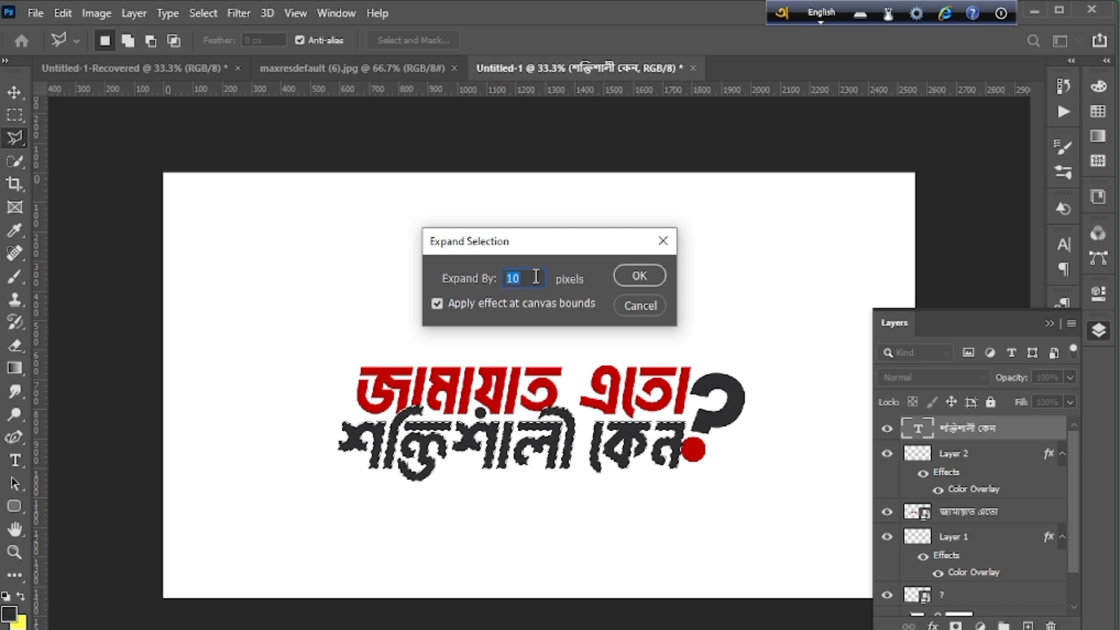
left_click(625, 277)
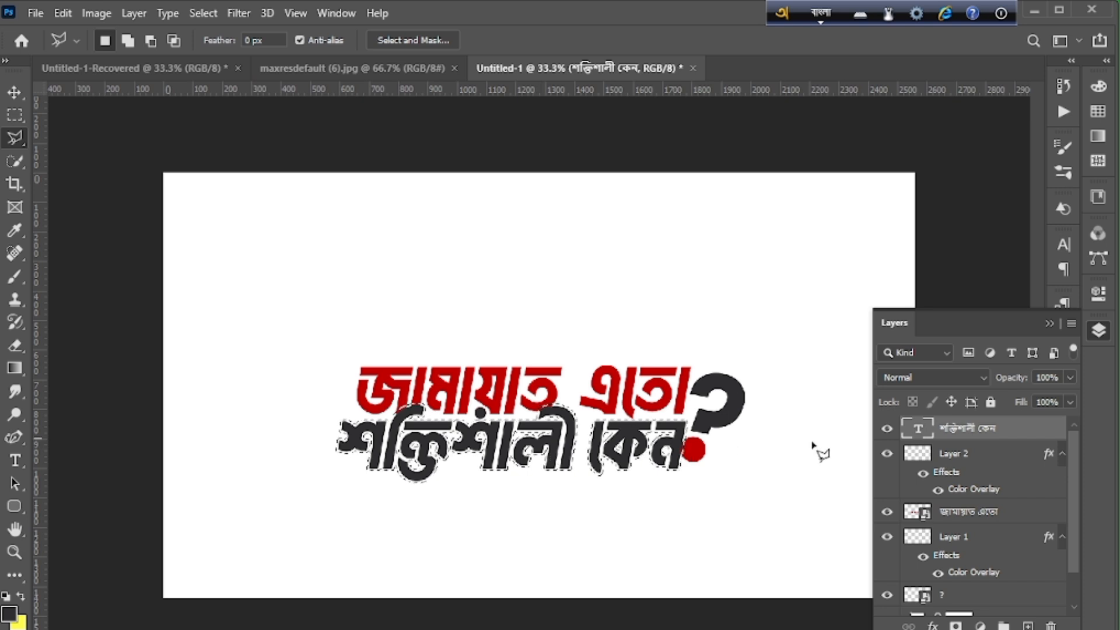
Rasterize the red "জামায়াত এতো" layer, erase its parts inside the expanded selection with the Eraser, and clear the selection.
left_click(989, 521)
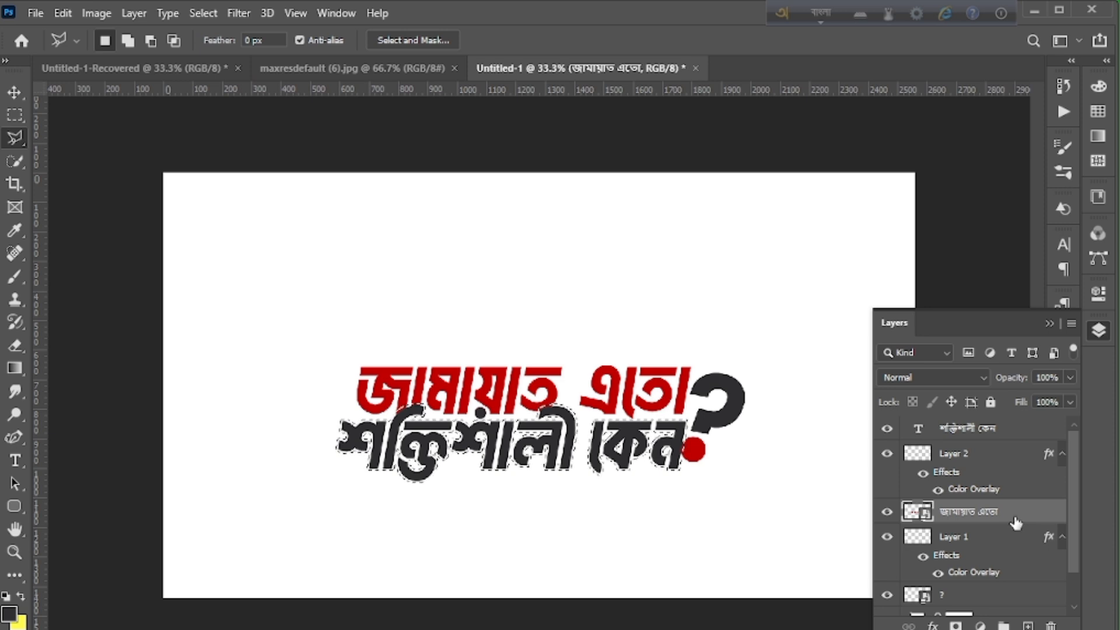
left_click(15, 347)
left_click(57, 346)
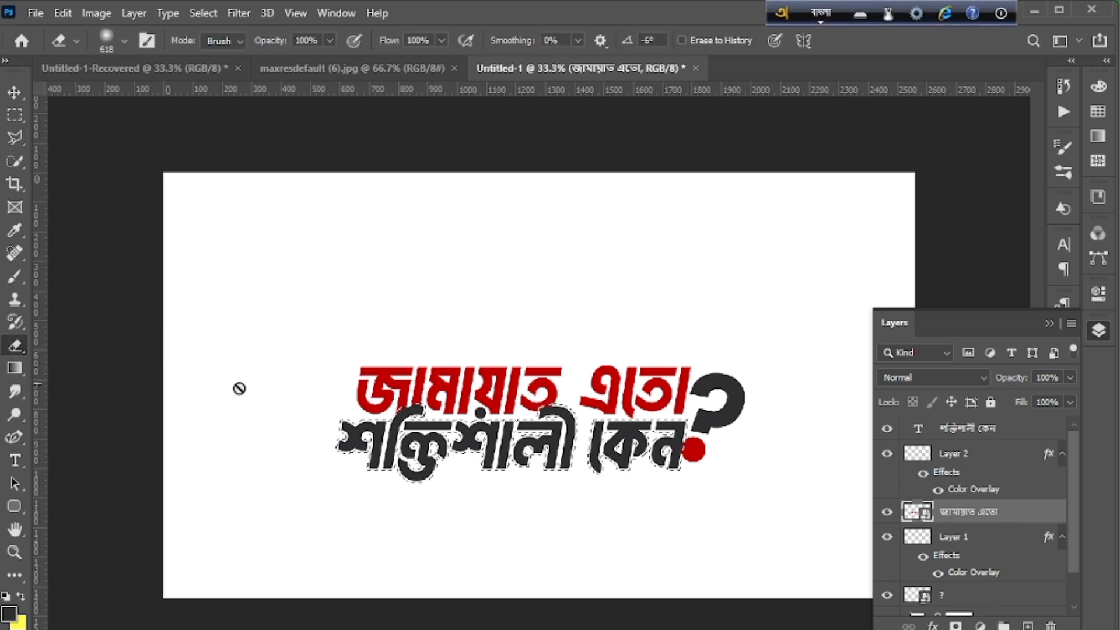
left_click(422, 404)
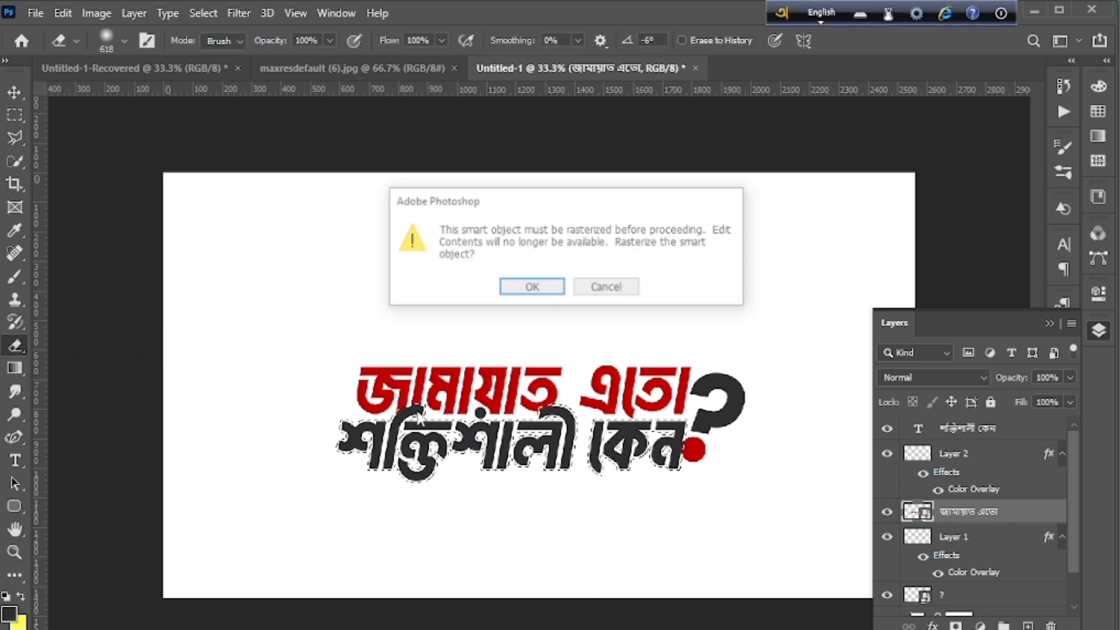
left_click(528, 285)
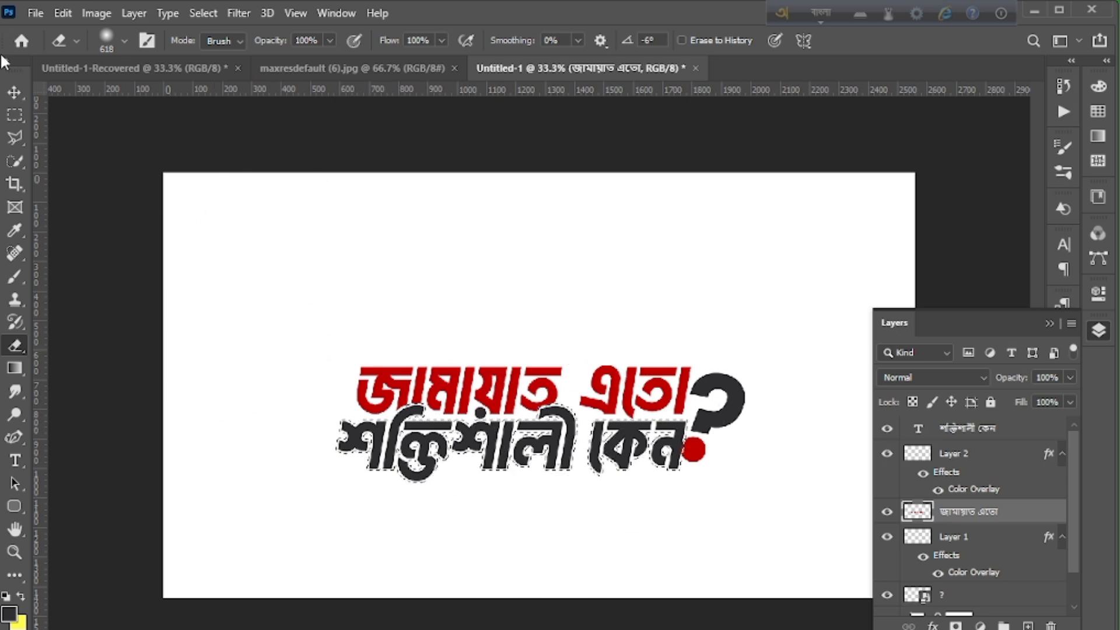
left_click(12, 90)
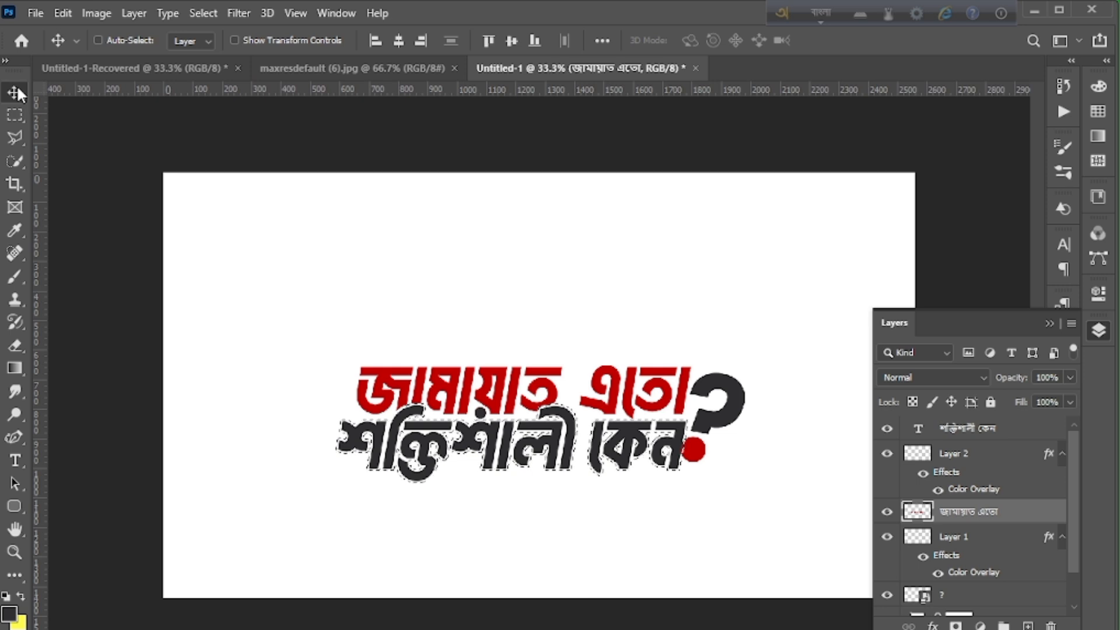
key("ctrl+d")
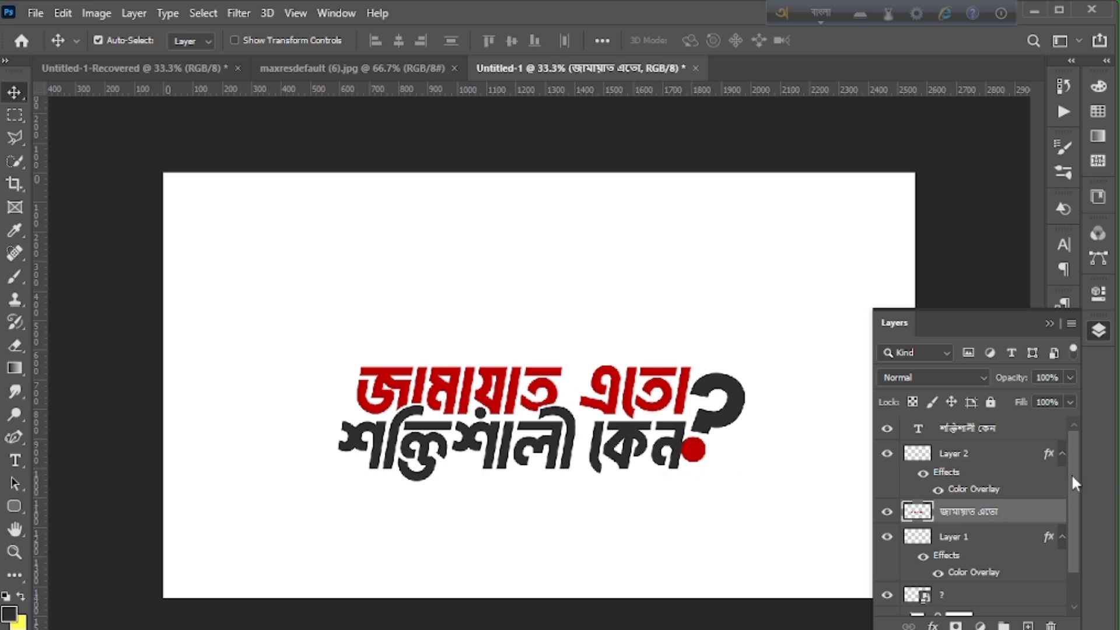
Identify the layer holding the question mark's red dot by toggling layer visibility, and convert that layer to a smart object.
left_click(990, 463)
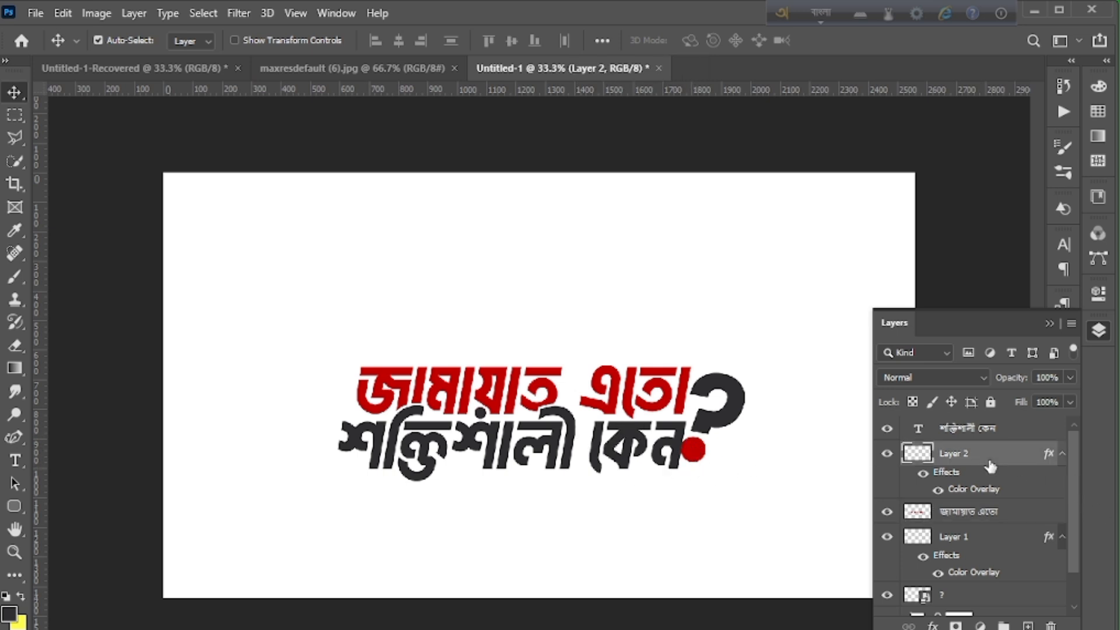
left_click(889, 456)
left_click(888, 456)
left_click(973, 551)
left_click(887, 541)
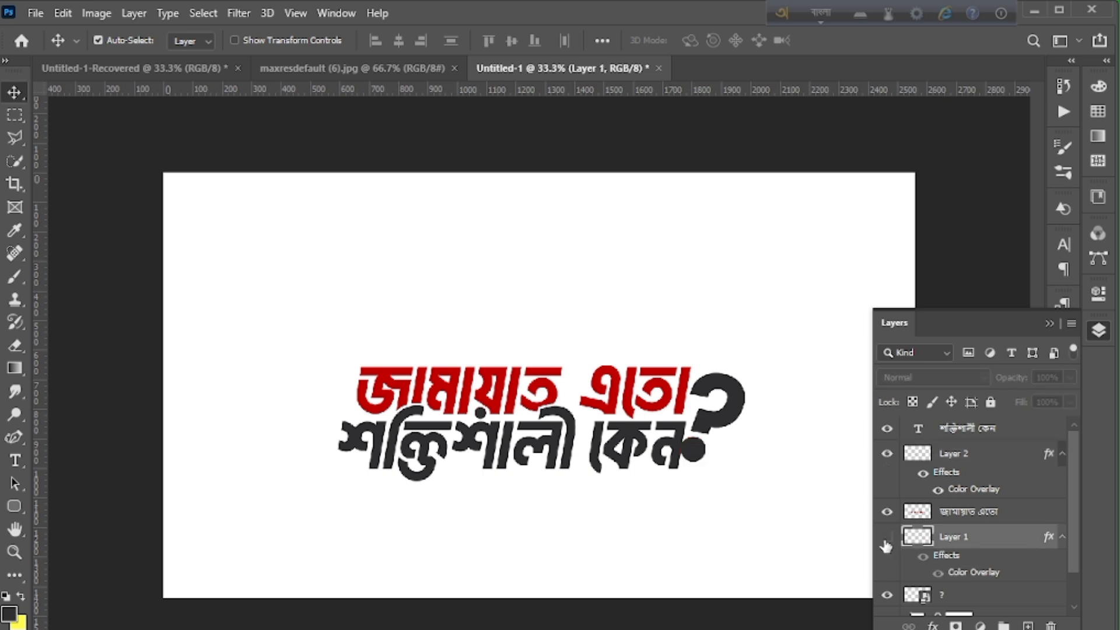
left_click(886, 542)
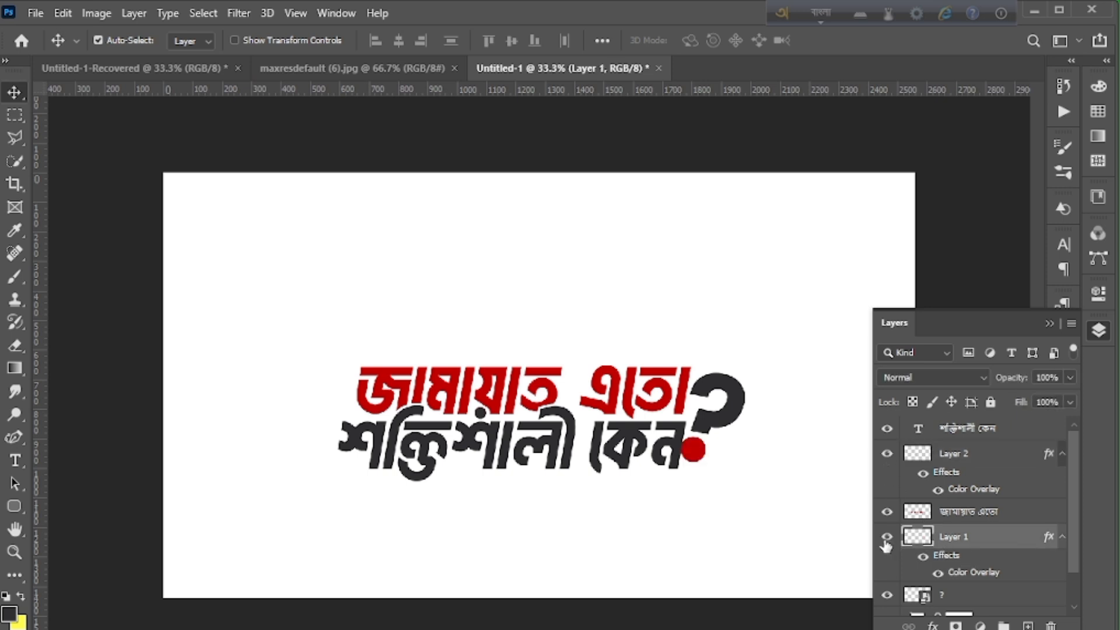
right_click(984, 544)
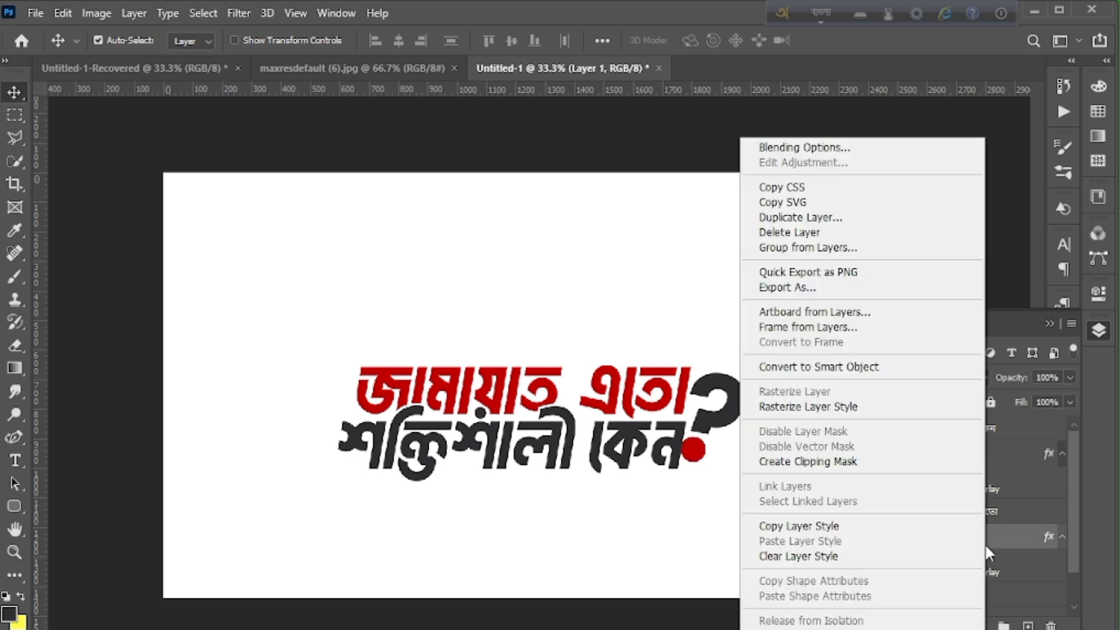
left_click(834, 376)
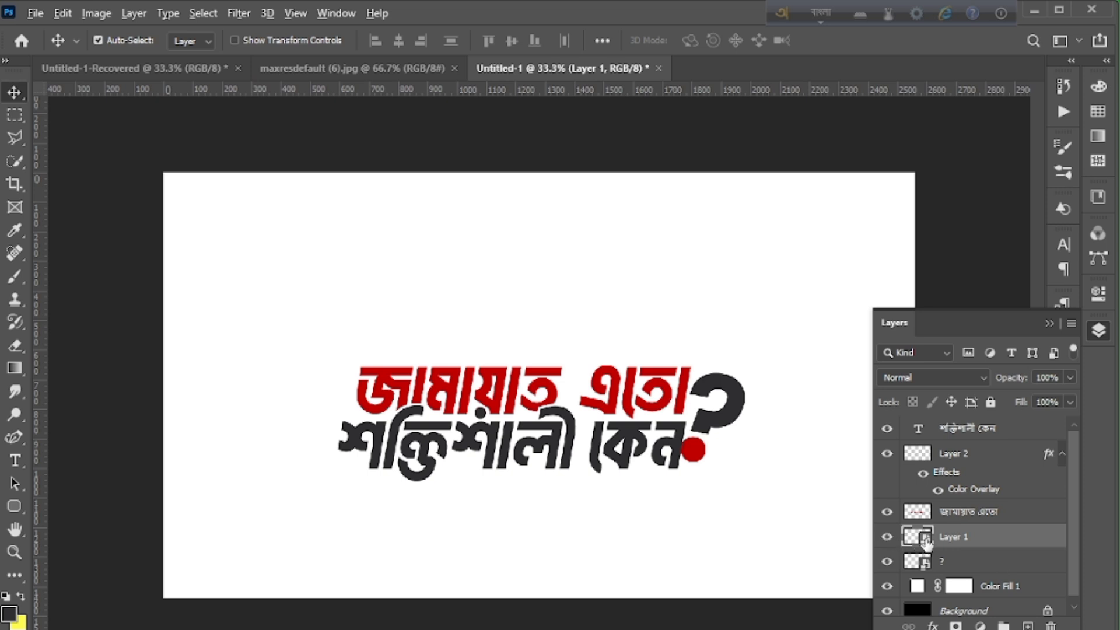
Load the question mark's red dot as a selection and try expanding it by 10 pixels.
mouse_move(926, 541)
left_mouse_down()
mouse_move(930, 553)
mouse_move(927, 544)
left_mouse_up()
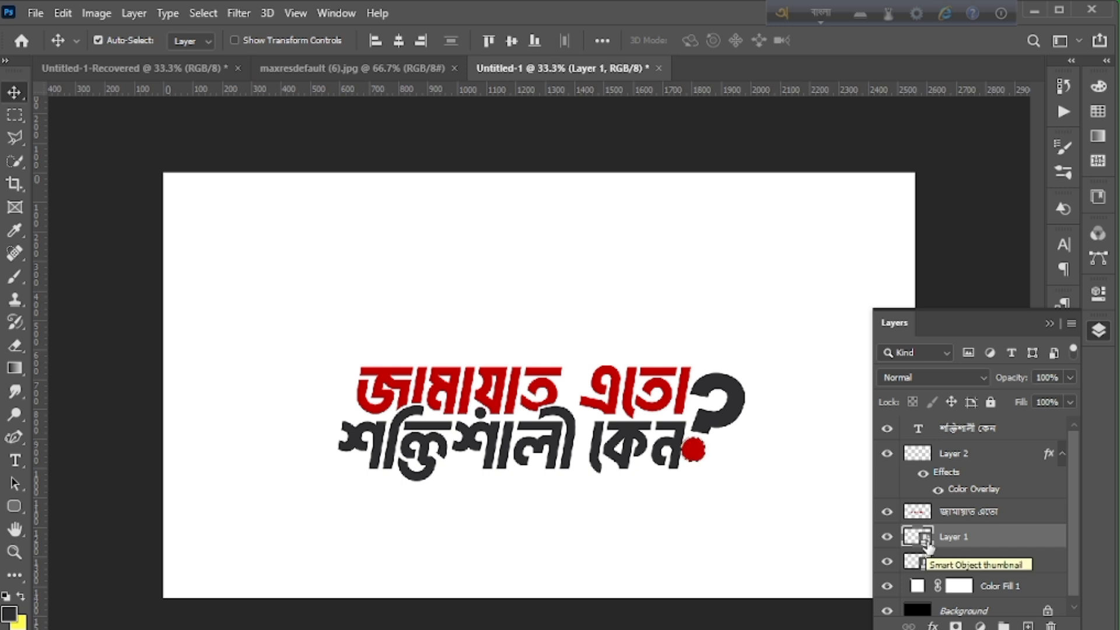
left_click(194, 14)
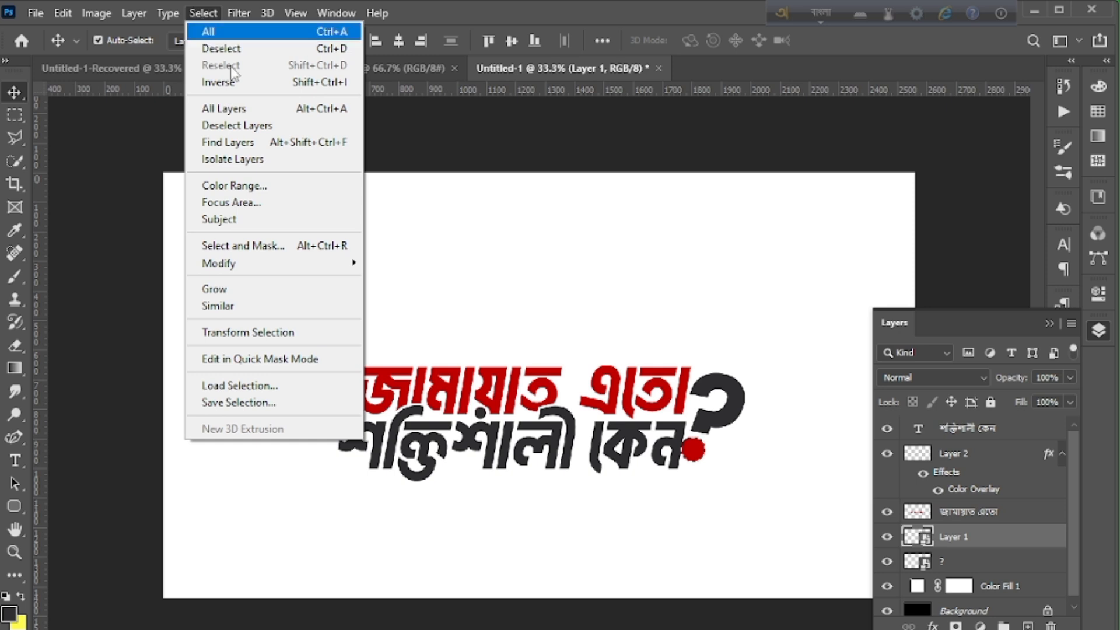
mouse_move(250, 269)
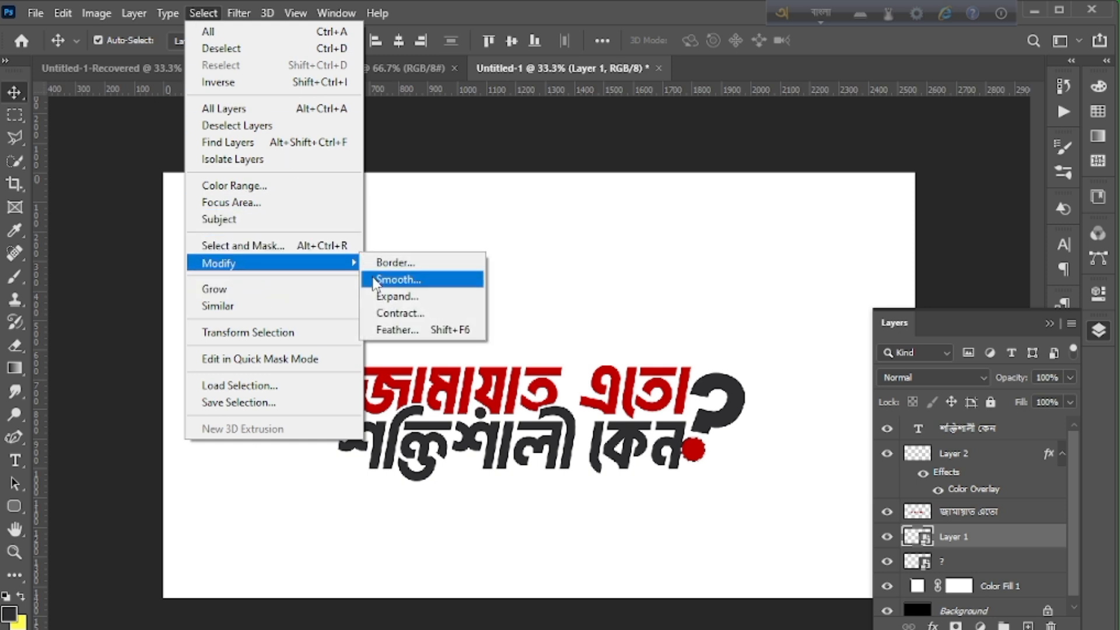
left_click(388, 295)
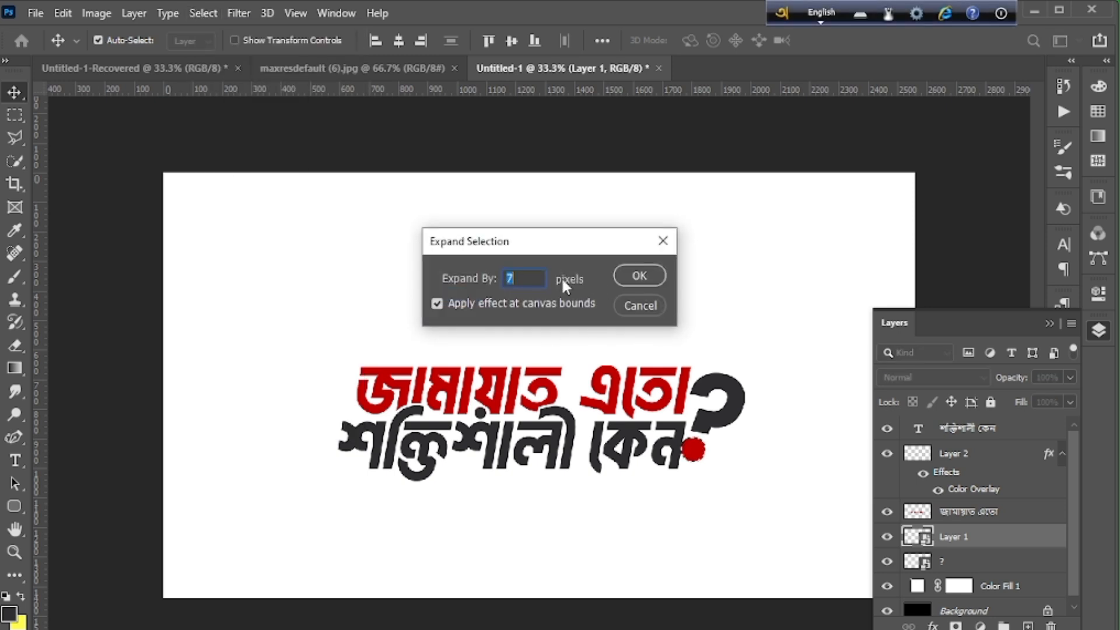
type("10")
left_click(665, 275)
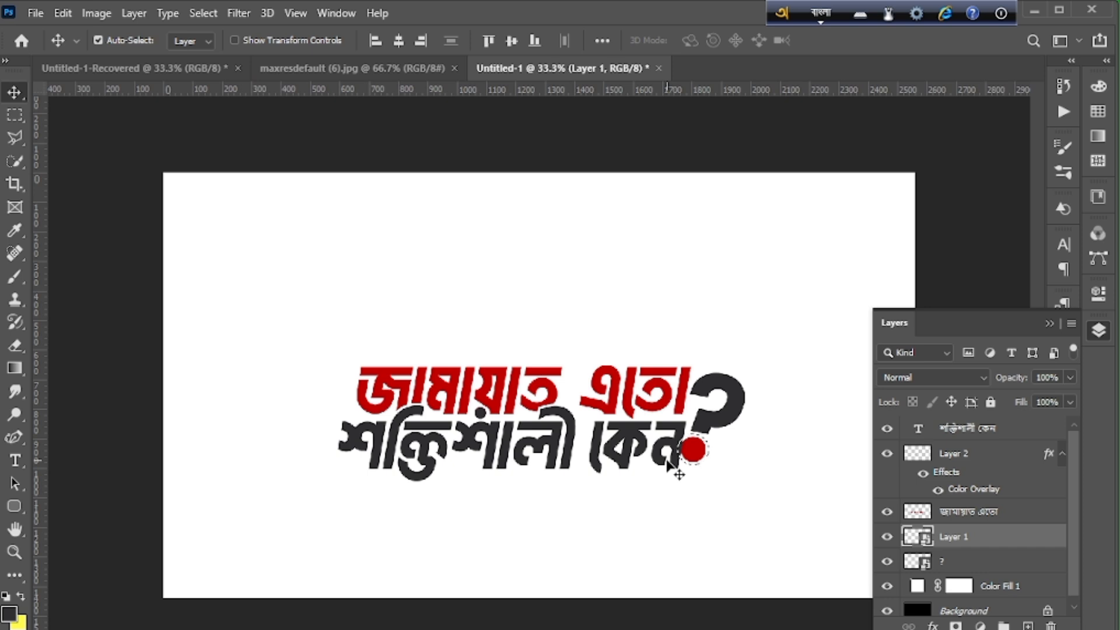
key("ctrl+d")
Expand the red dot's selection to leave a narrow margin around the dot.
left_click(208, 17)
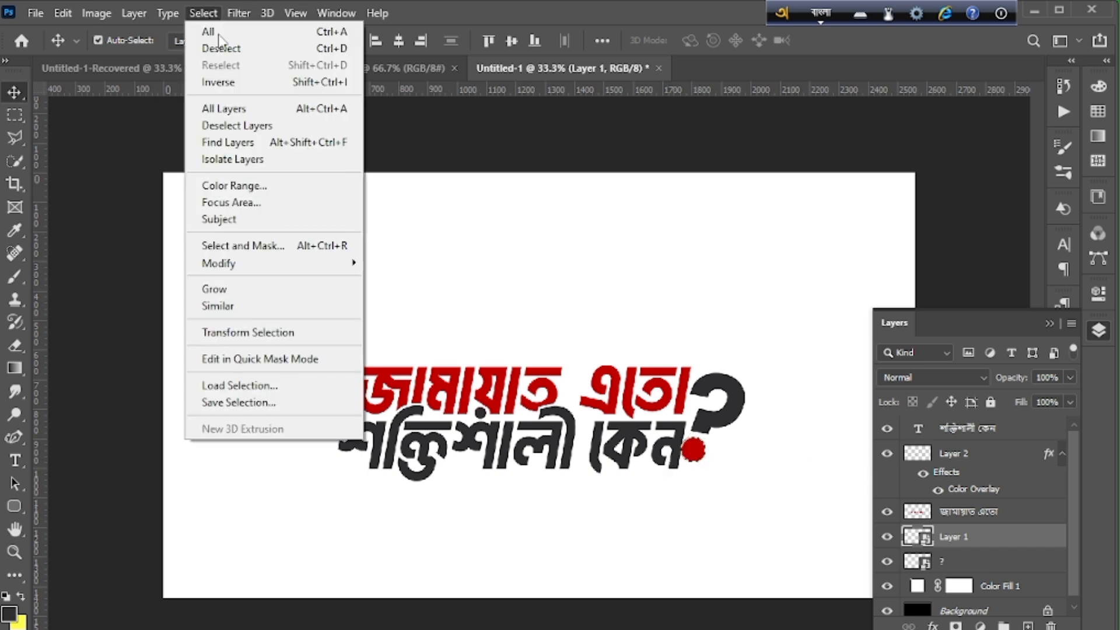
mouse_move(282, 265)
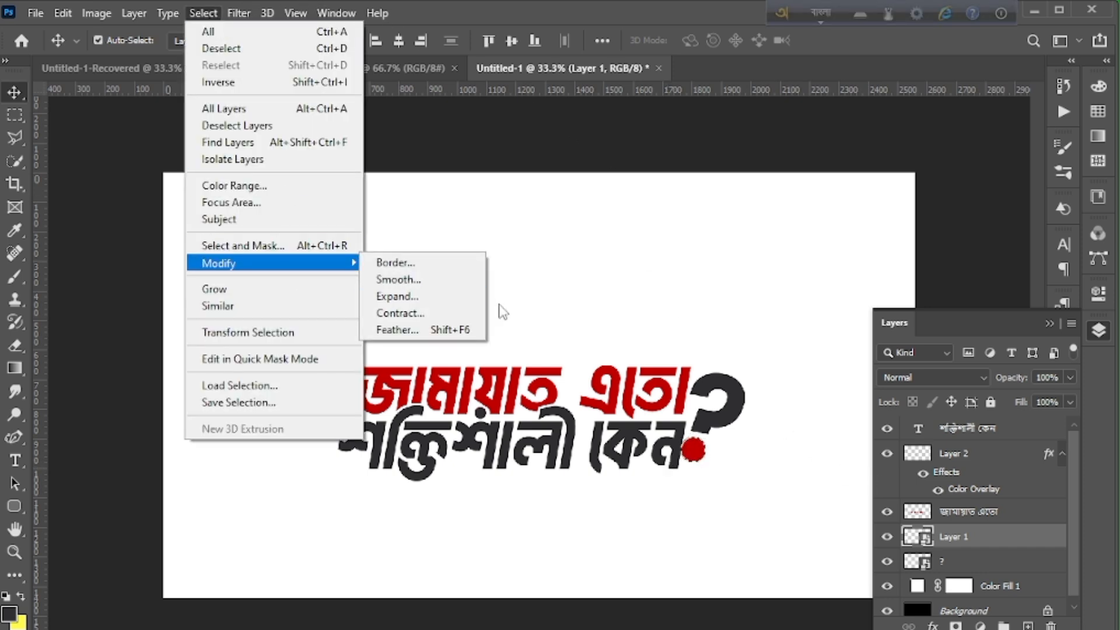
left_click(397, 296)
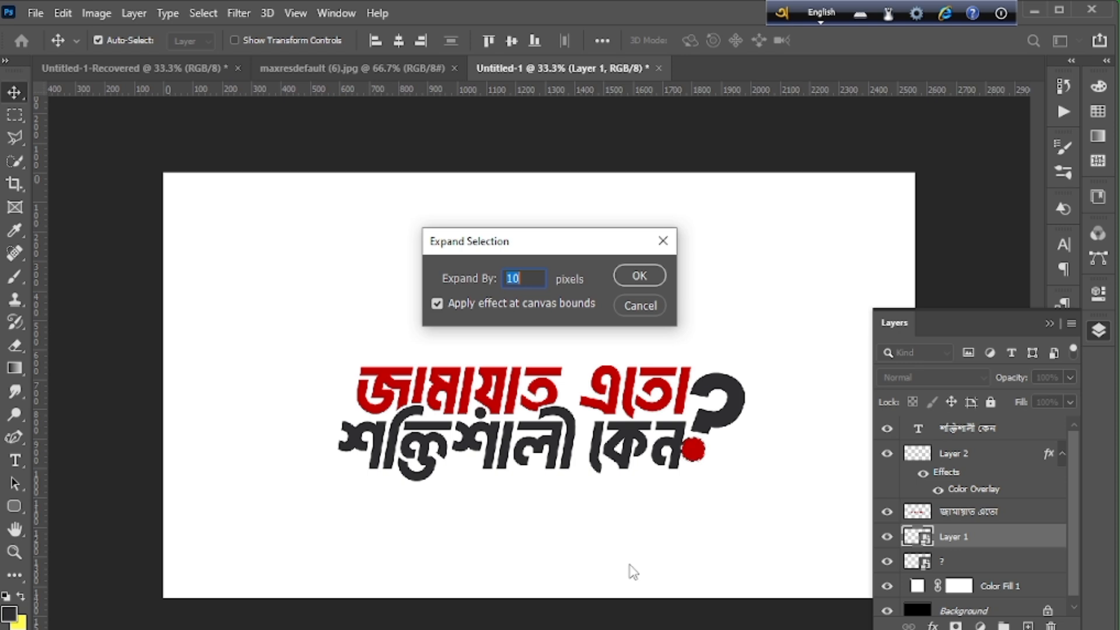
left_click(641, 277)
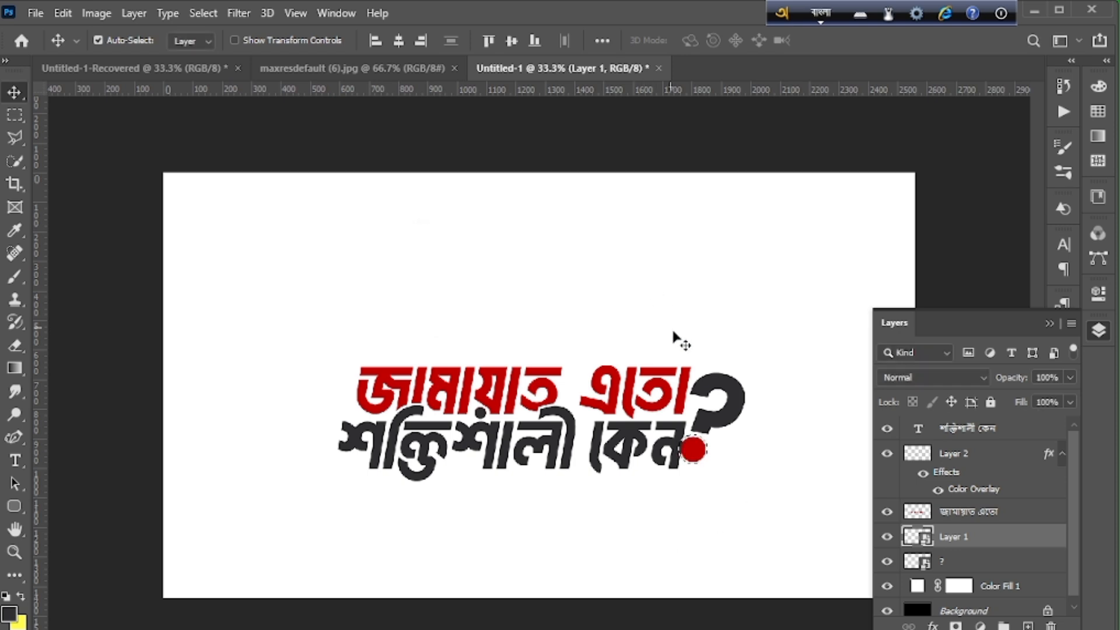
Rasterize the শক্তিশালী কেন text layer, erase its part inside the selection around the red dot, and deselect.
left_click(1000, 520)
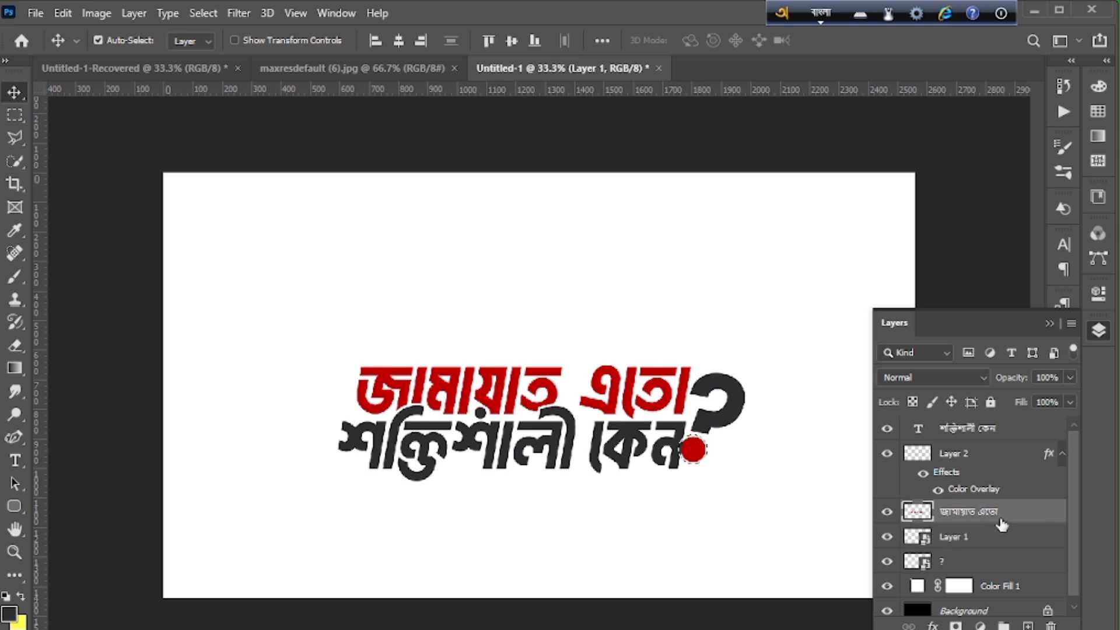
left_click(1006, 435)
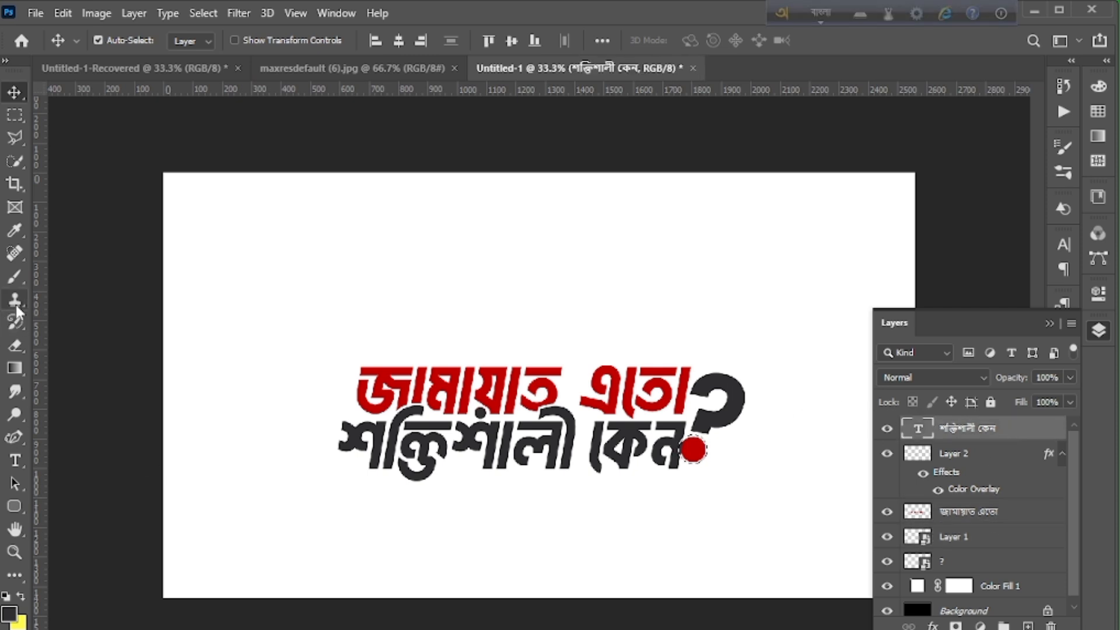
left_click(20, 343)
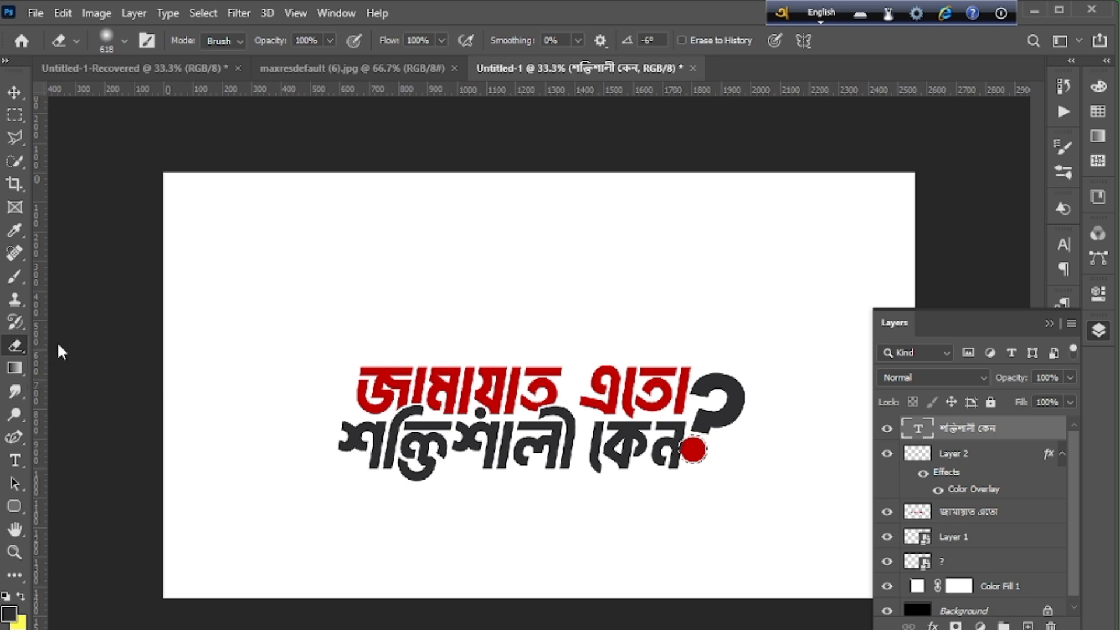
left_click(685, 446)
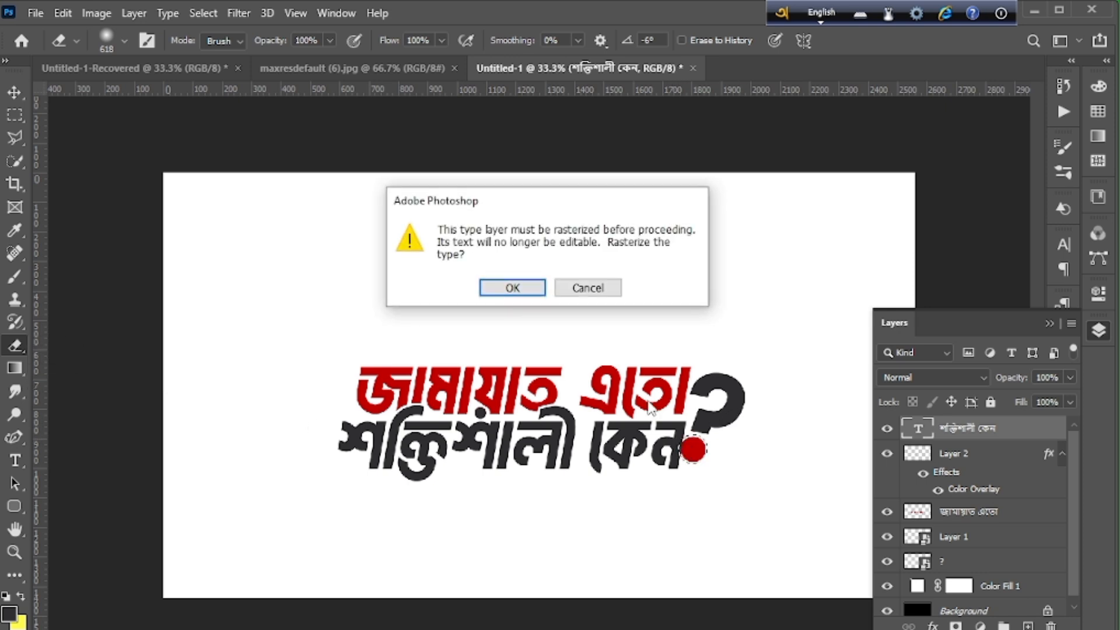
left_click(512, 289)
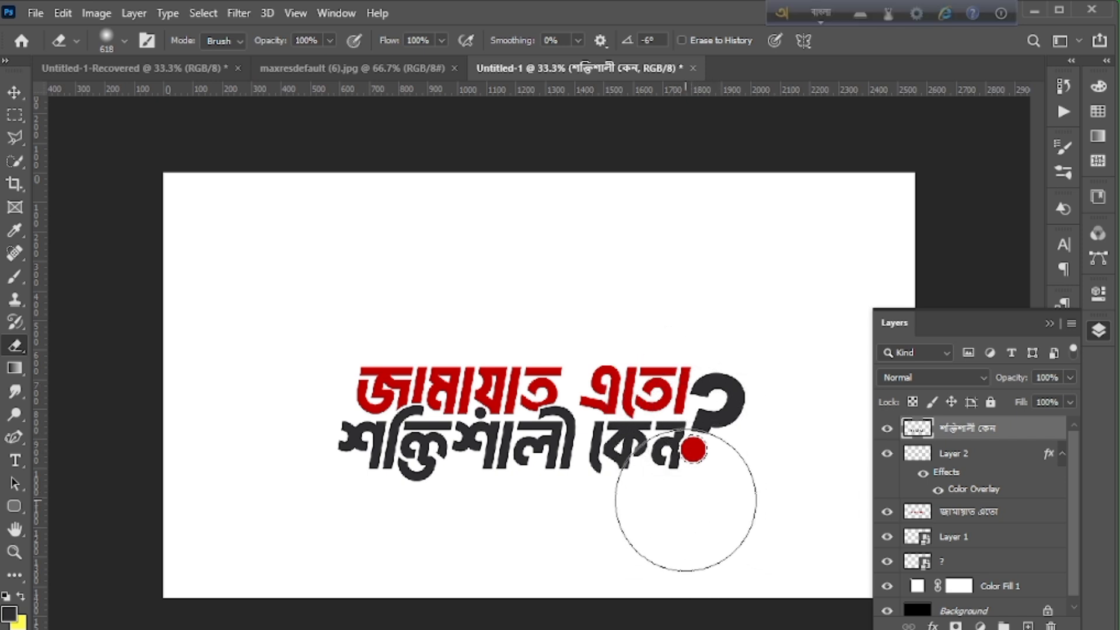
key("ctrl")
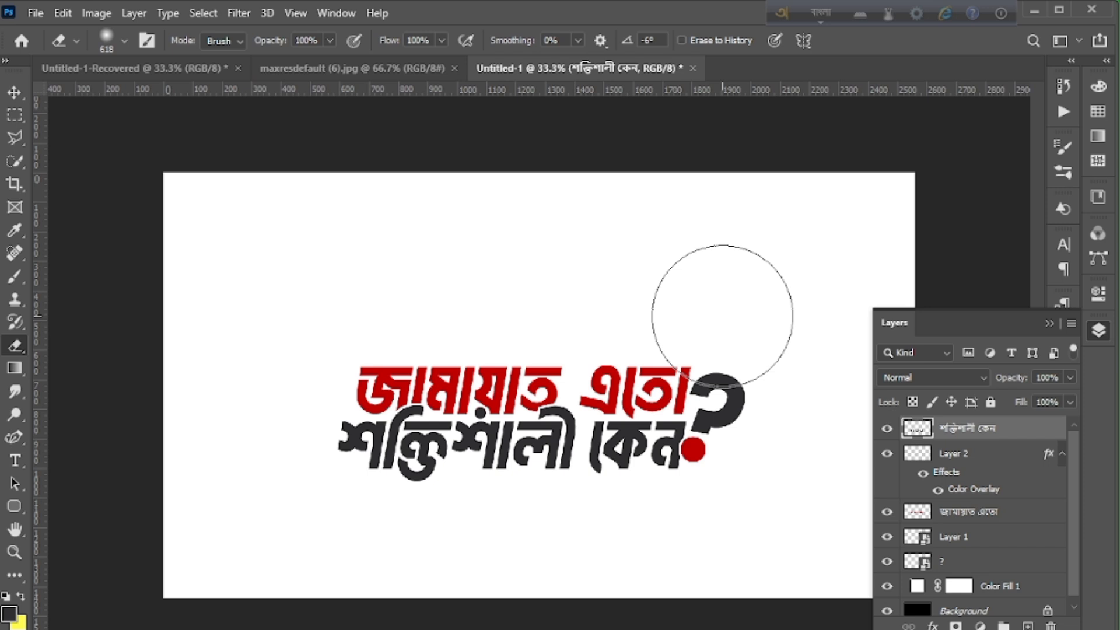
Examine the lettering in maxresdefault (6).jpg up close, especially the thin curved accents beneath the letters.
left_click(337, 71)
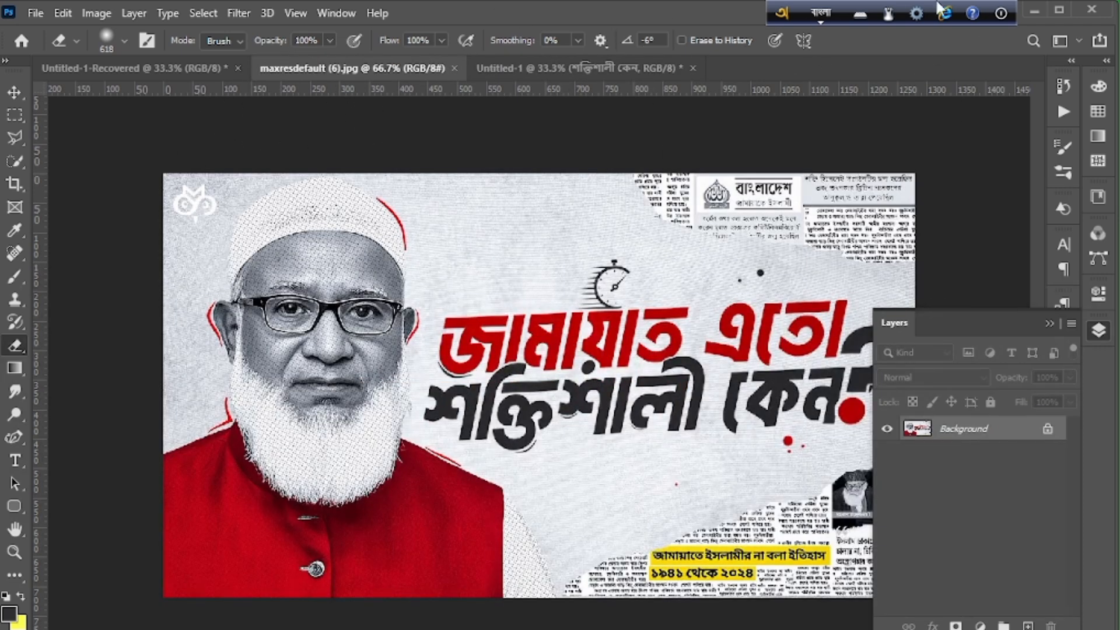
left_click(1100, 331)
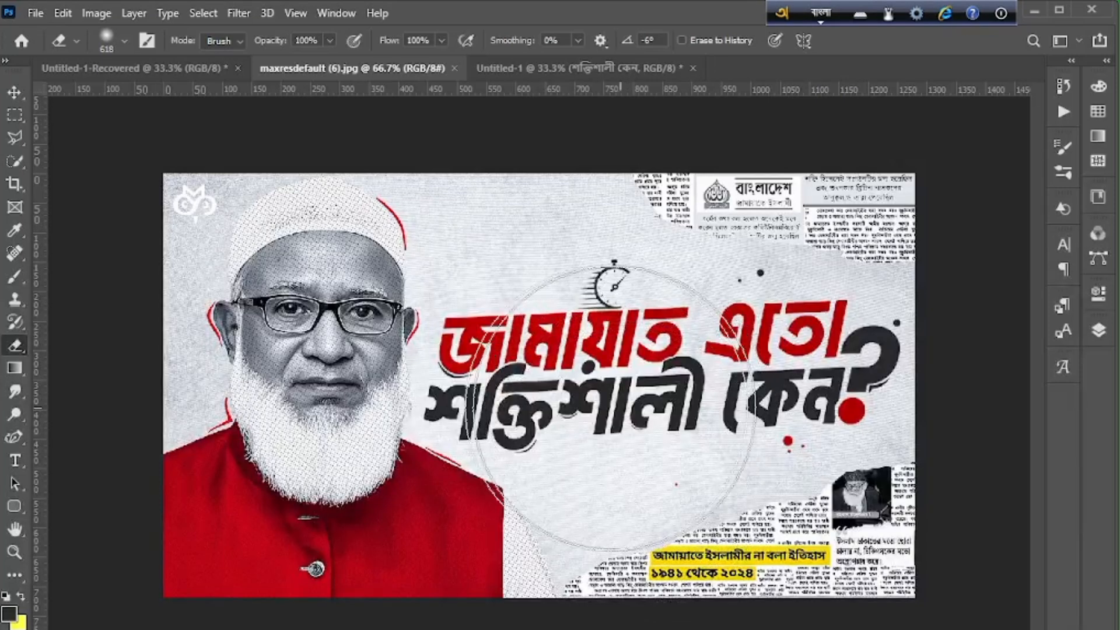
left_click(14, 92)
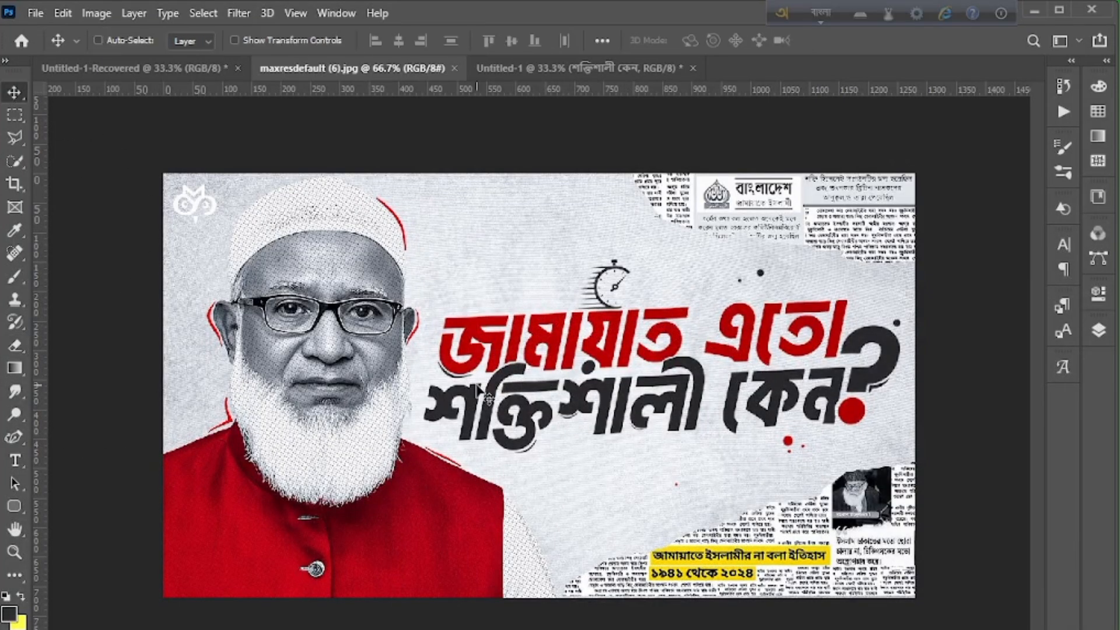
key("ctrl+plus")
key("ctrl+plus")
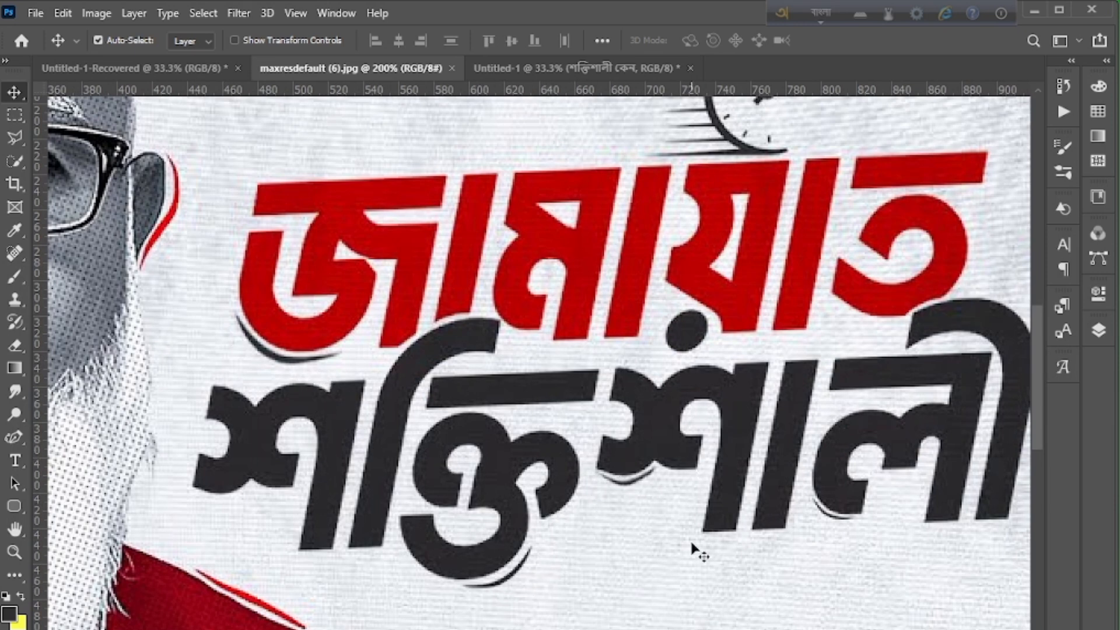
scroll(683, 361, "right", 8)
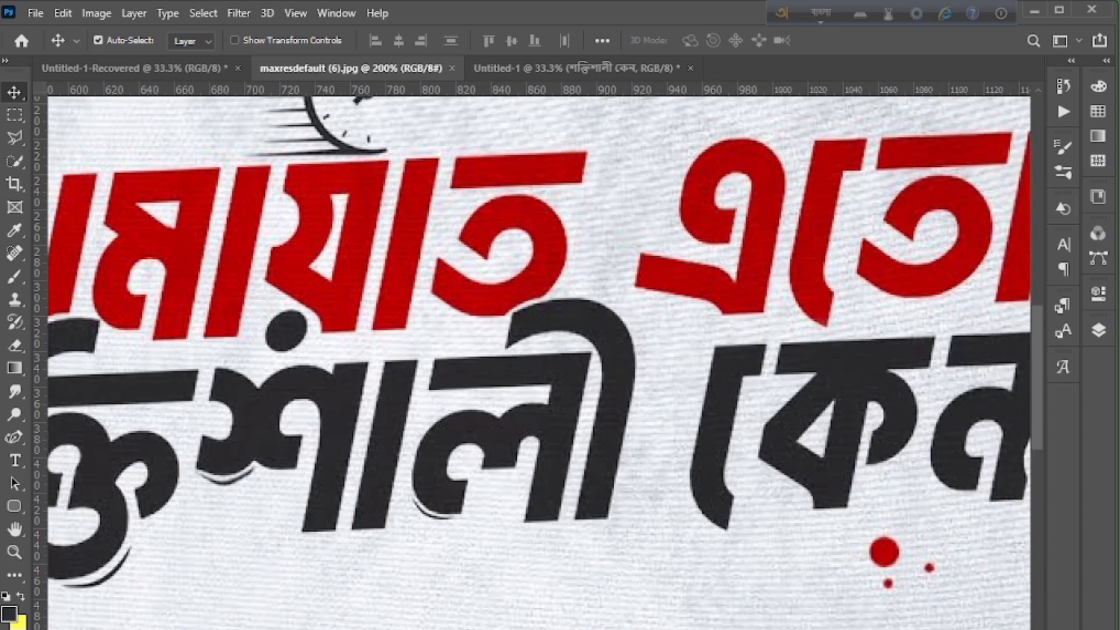
scroll(536, 356, "right", 2)
scroll(537, 356, "left", 6)
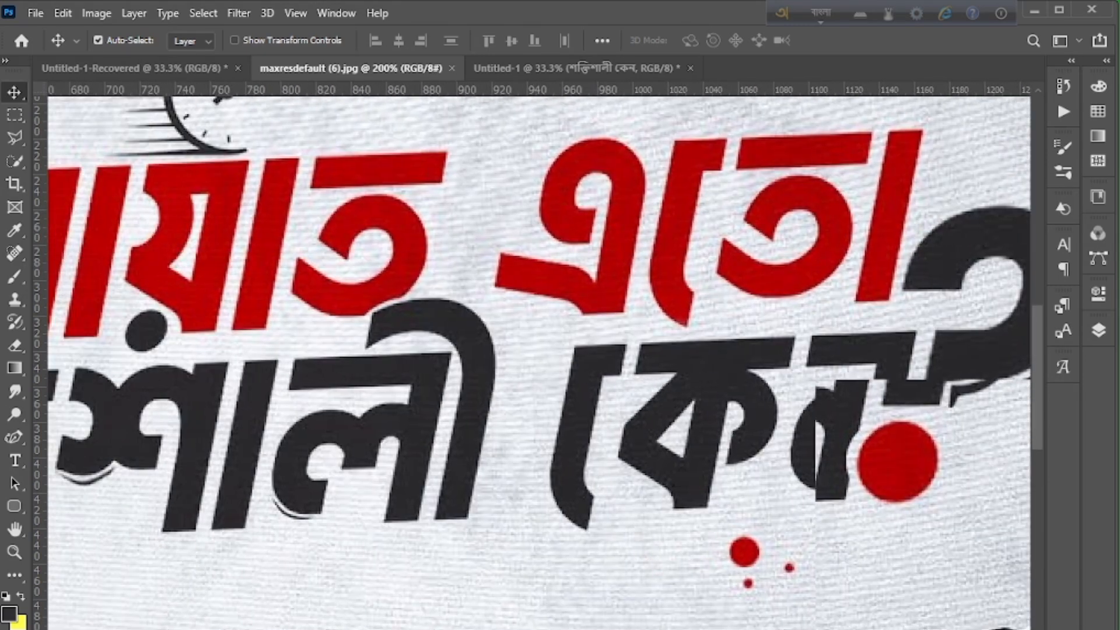
scroll(537, 355, "left", 6)
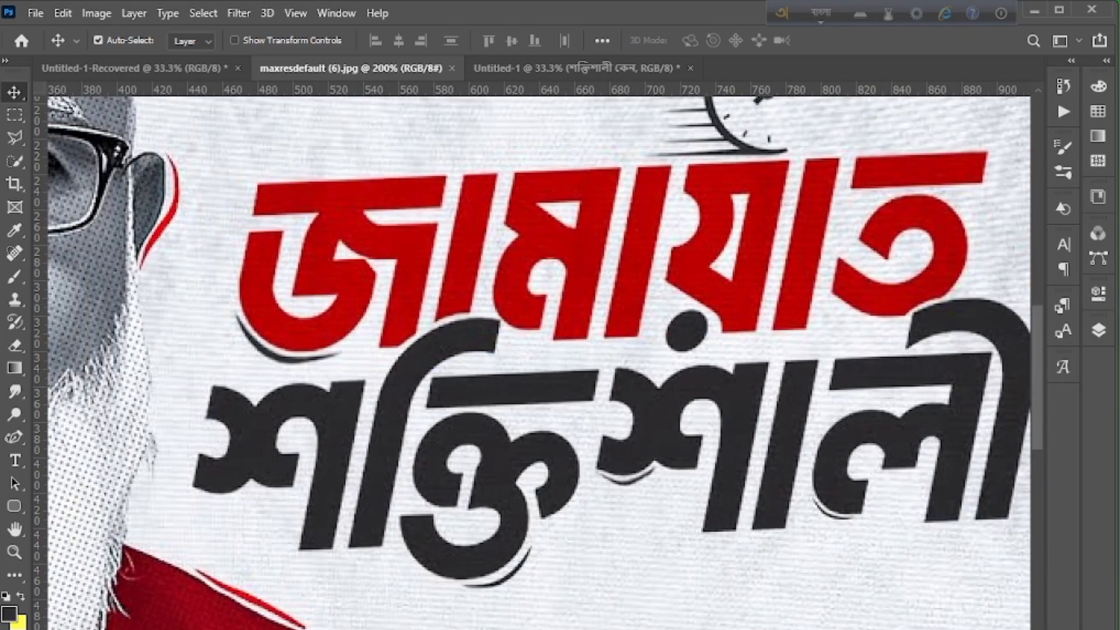
In Untitled-1, draw a thin dark crescent about 54 by 46 px along the lower-left curve of the red জ using the Curvature Pen Tool.
left_click(575, 69)
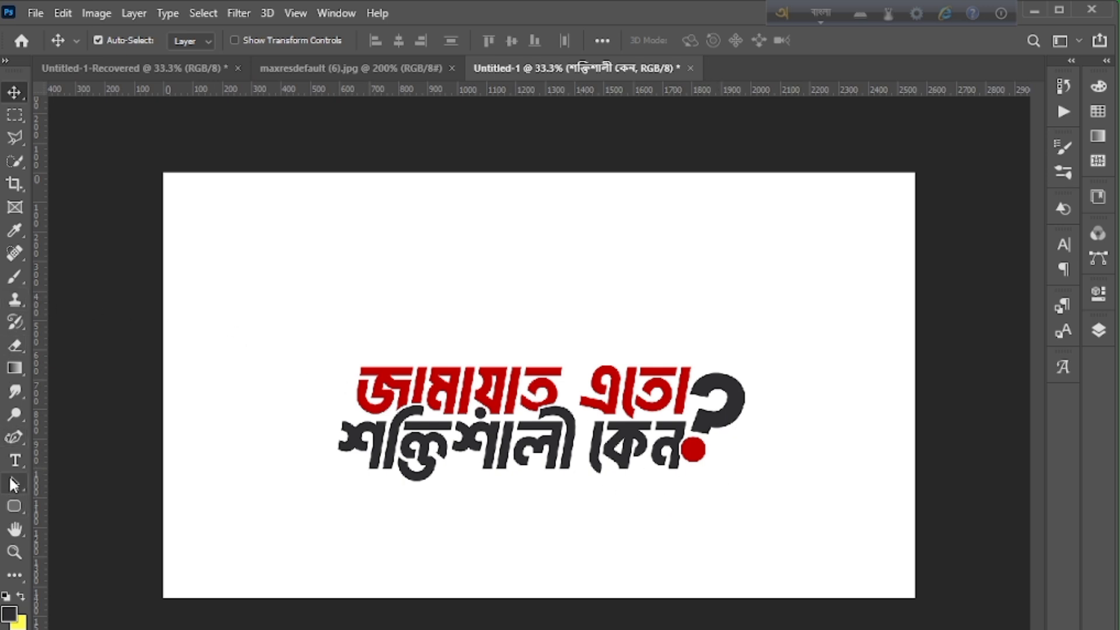
left_click(16, 445)
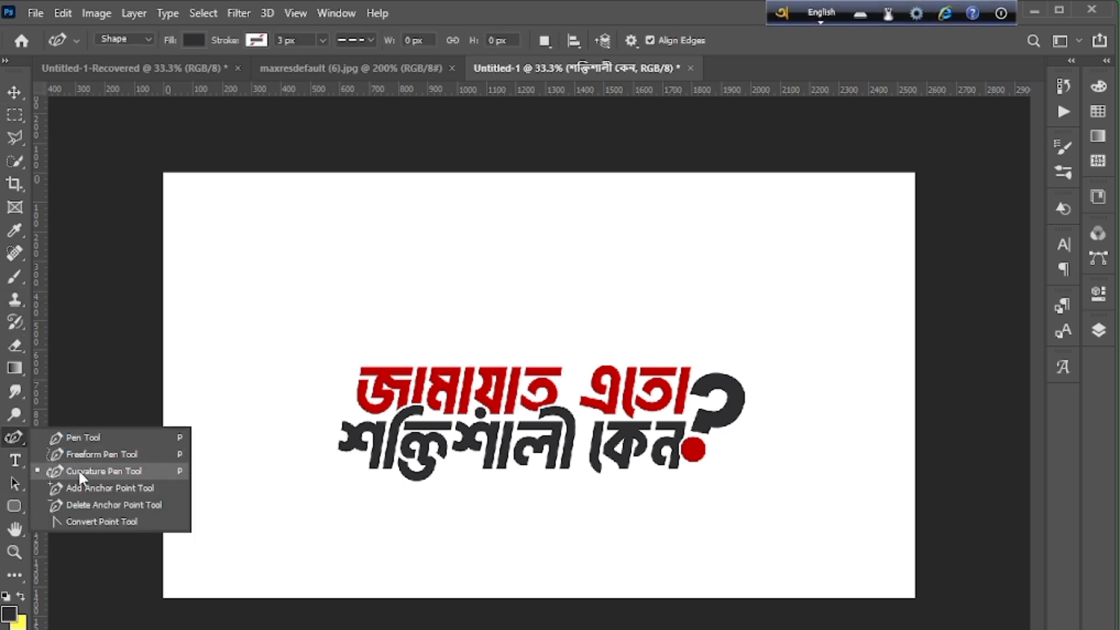
left_click(139, 470)
key("F12")
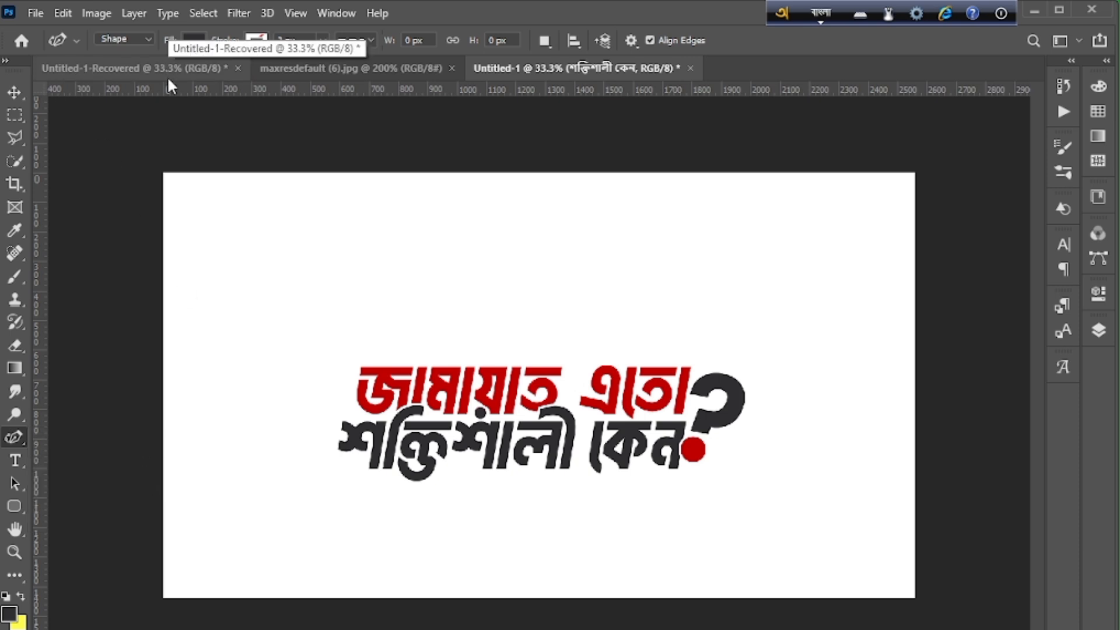
left_click(387, 69)
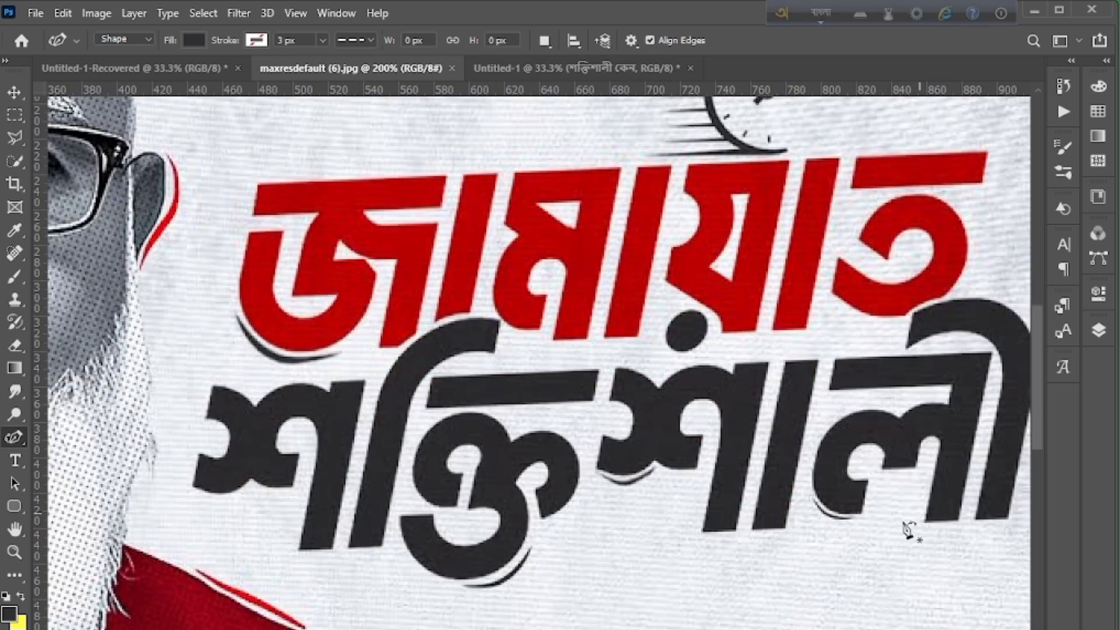
left_click(511, 68)
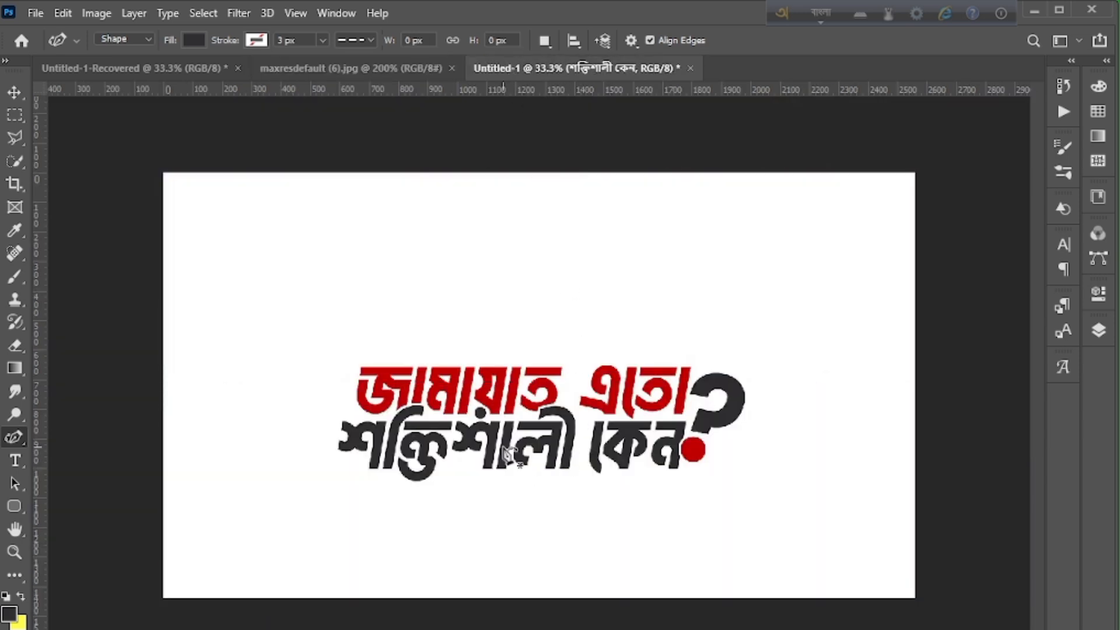
key("ctrl+plus")
key("ctrl+plus")
key("ctrl+plus")
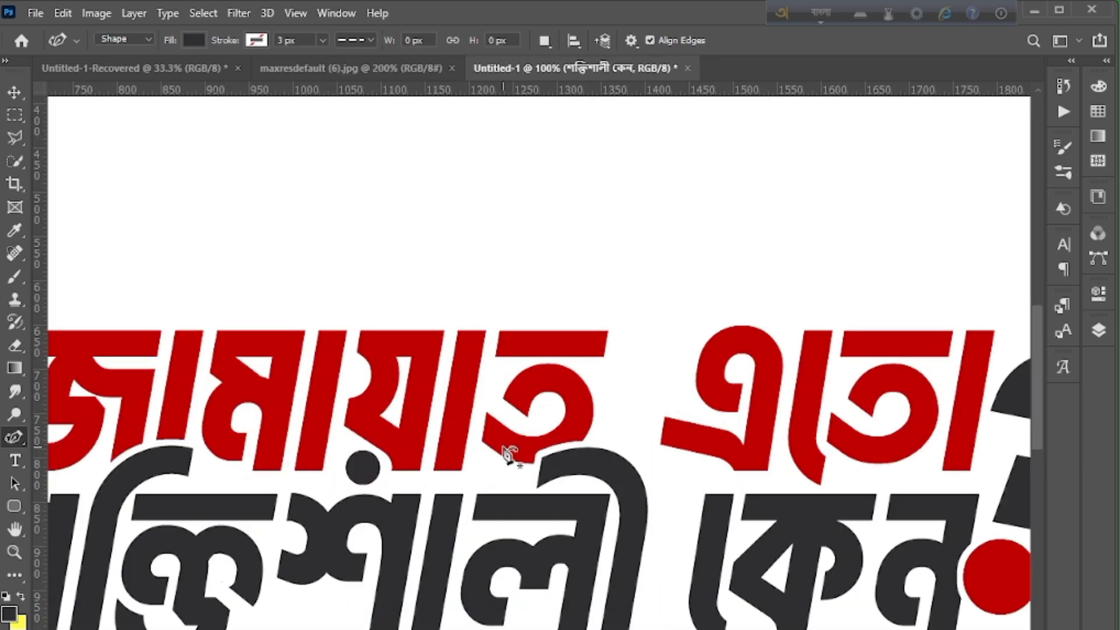
scroll(457, 483, "left", 10)
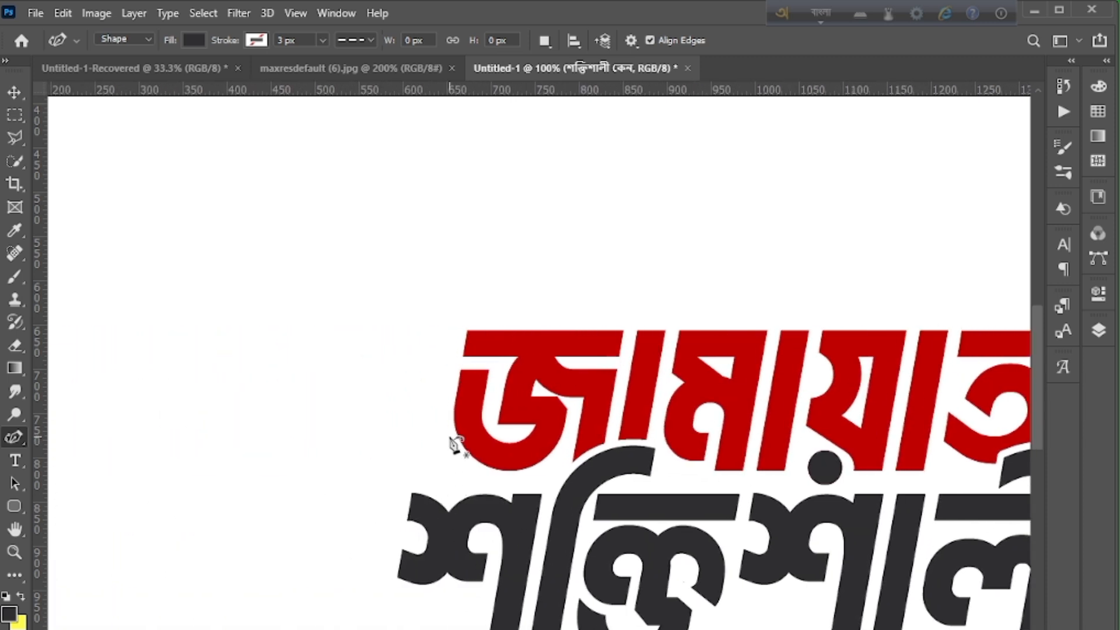
left_click(449, 437)
left_click(455, 450)
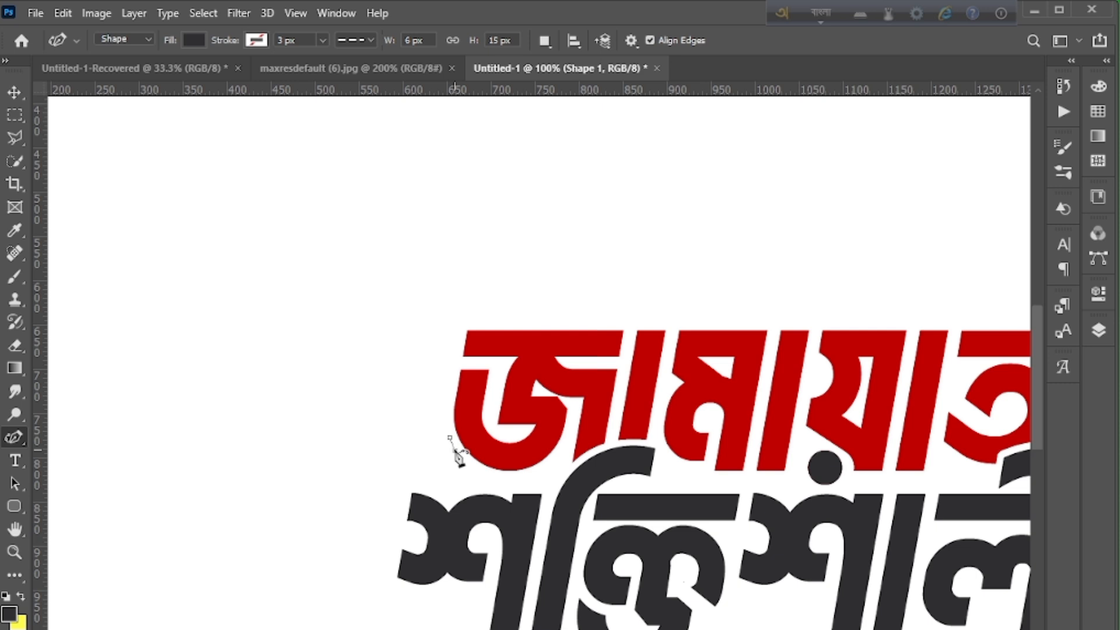
left_click(470, 461)
left_click(498, 477)
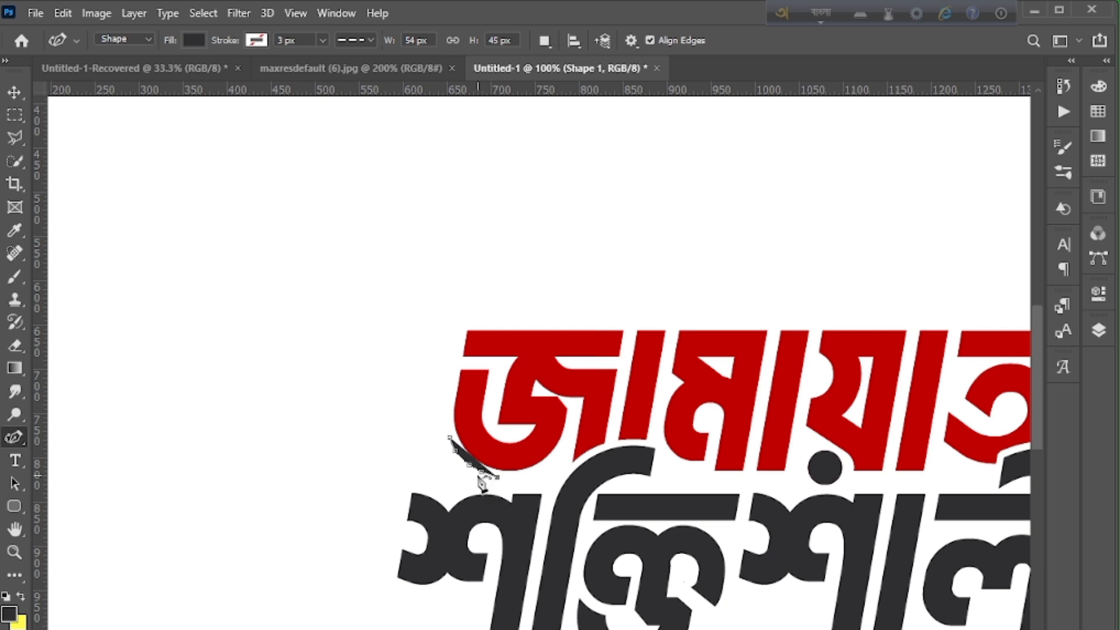
left_click(478, 475)
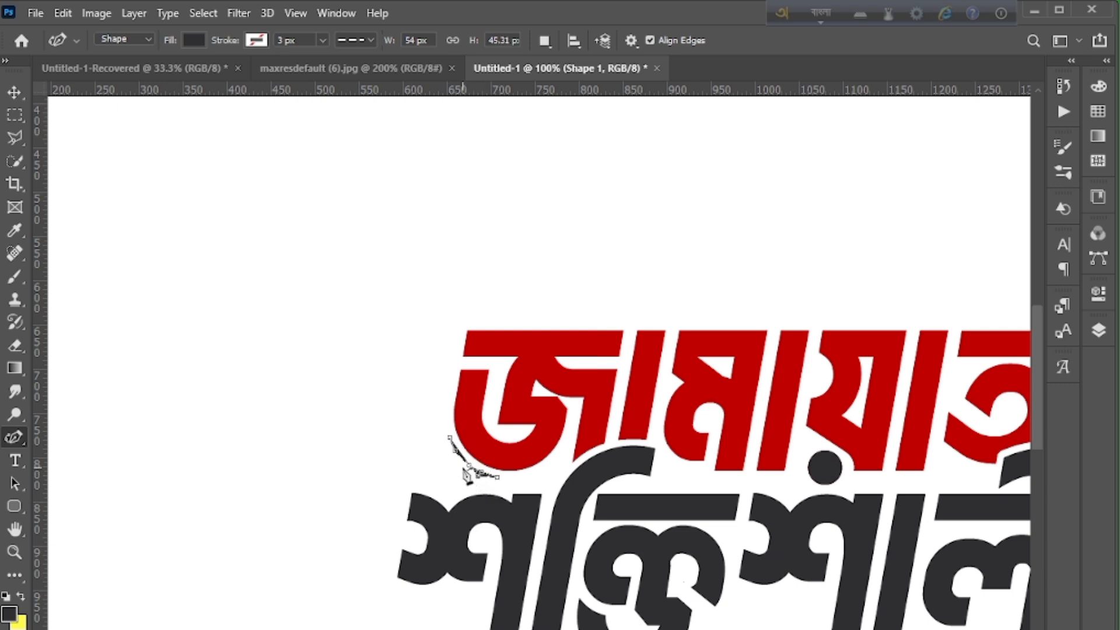
left_click(463, 468)
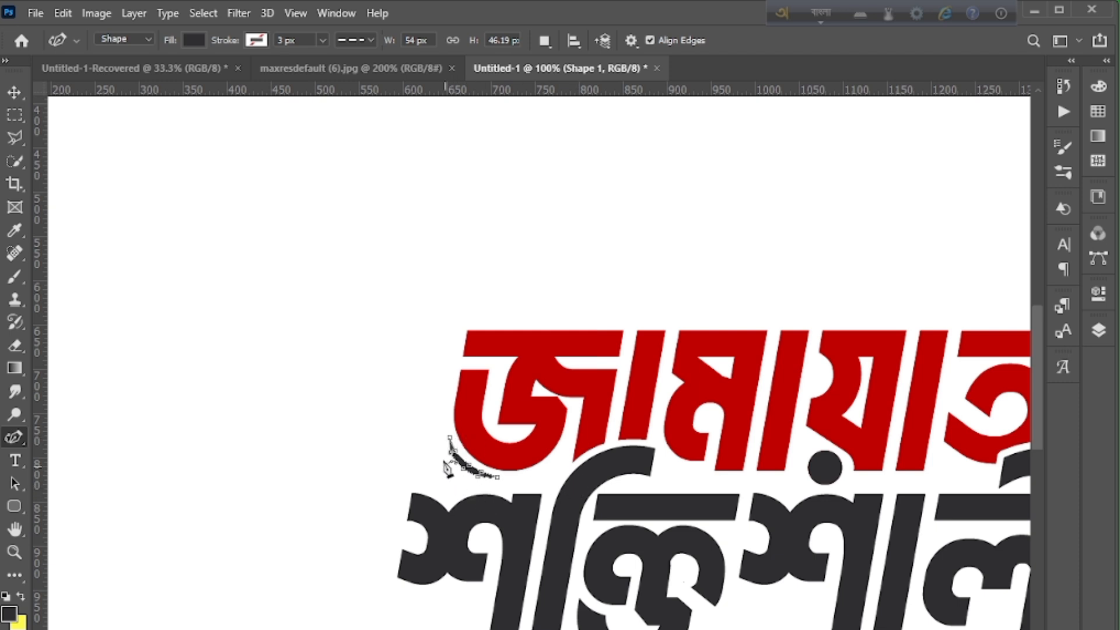
left_click(450, 439)
left_click(13, 95)
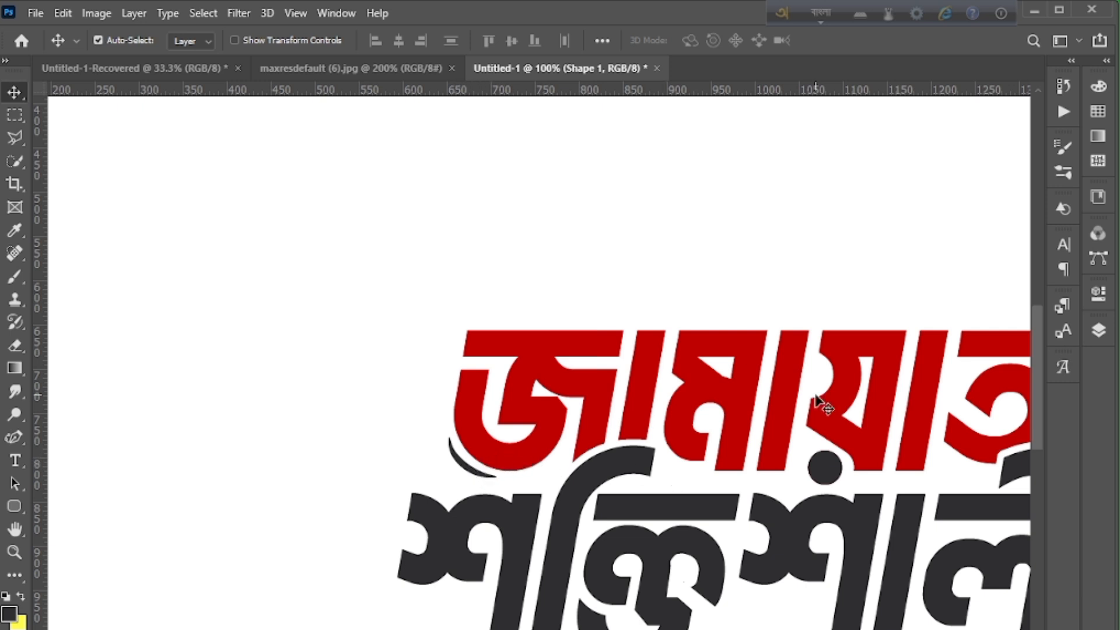
Convert the Shape 1 crescent layer to a smart object and duplicate it.
right_click(810, 418)
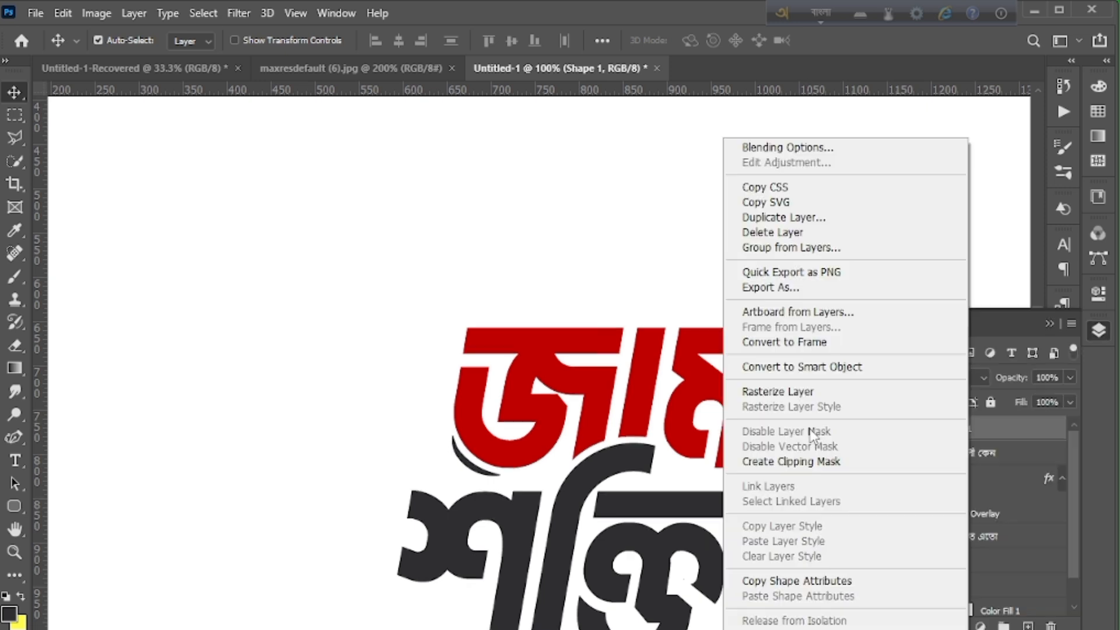
left_click(808, 368)
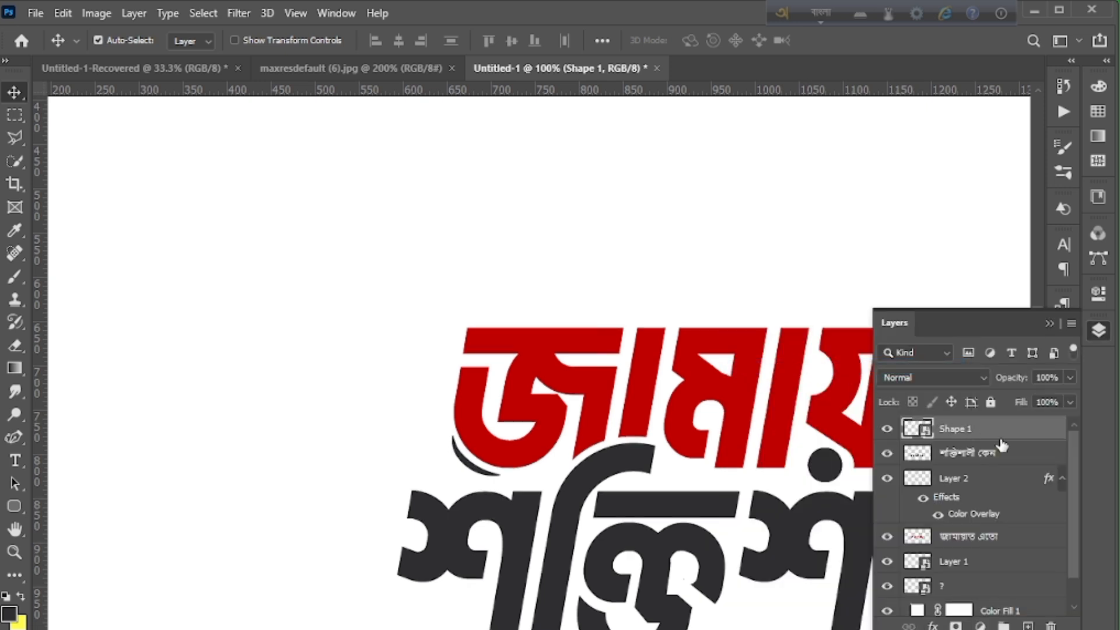
key("ctrl+j")
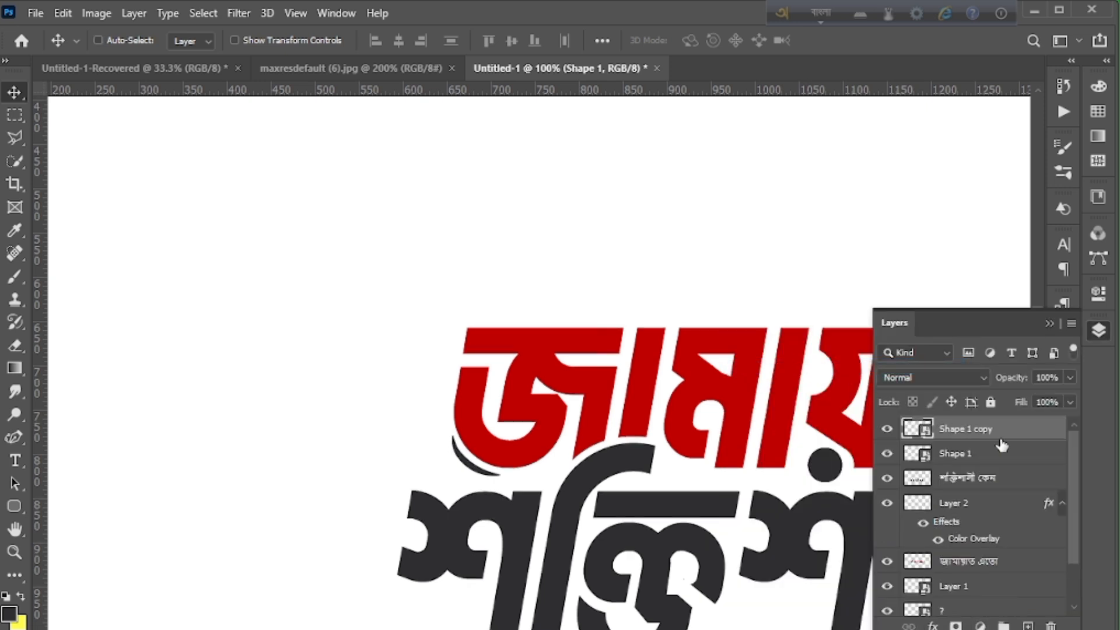
Move the crescent copy to the lower-left outer curve of the ক্তি in শক্তিশালী.
left_click_drag(465, 467, 708, 613)
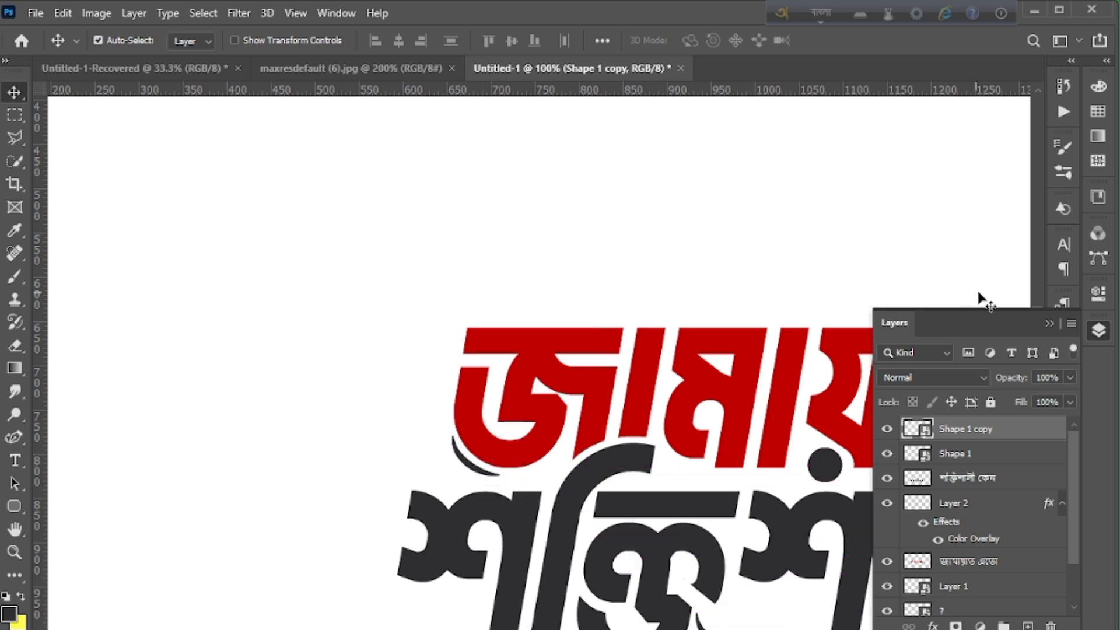
left_click(1105, 341)
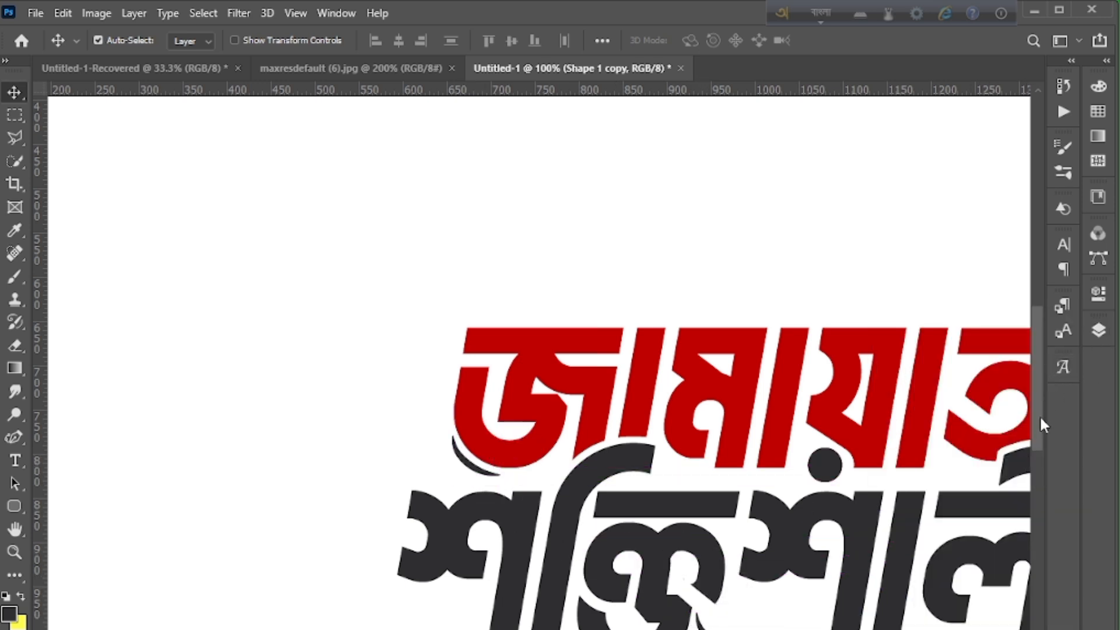
left_click_drag(1040, 418, 1042, 457)
left_click_drag(713, 486, 595, 515)
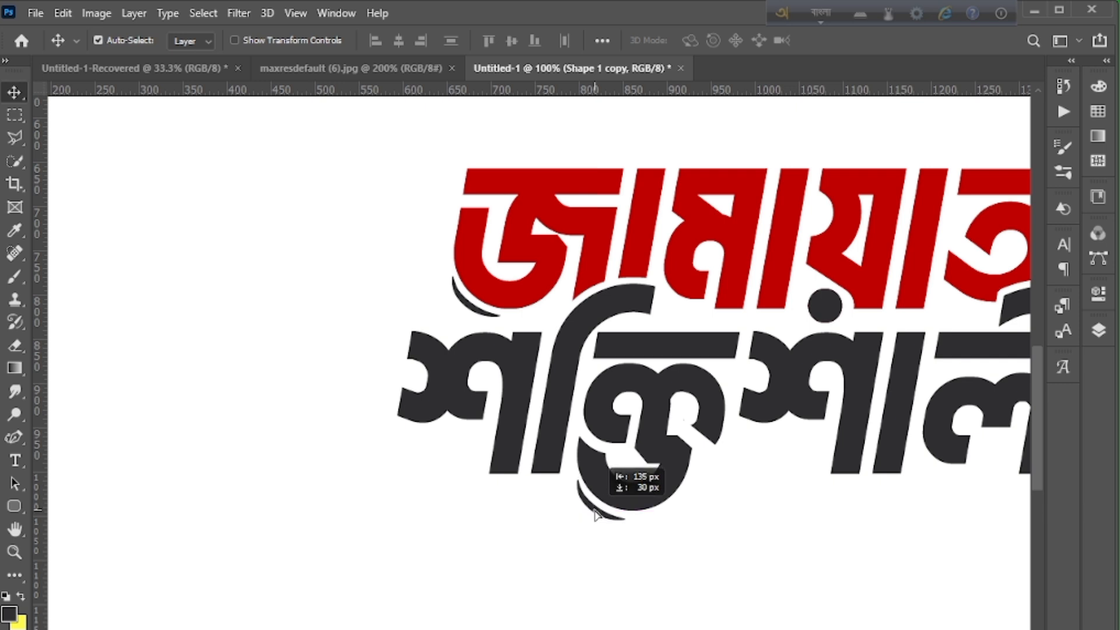
Following maxresdefault (6).jpg, rotate the crescent copy to about -83.34°, scale it to about 87.93%, and place it along the lower-right curve of ক্তি.
left_click(347, 74)
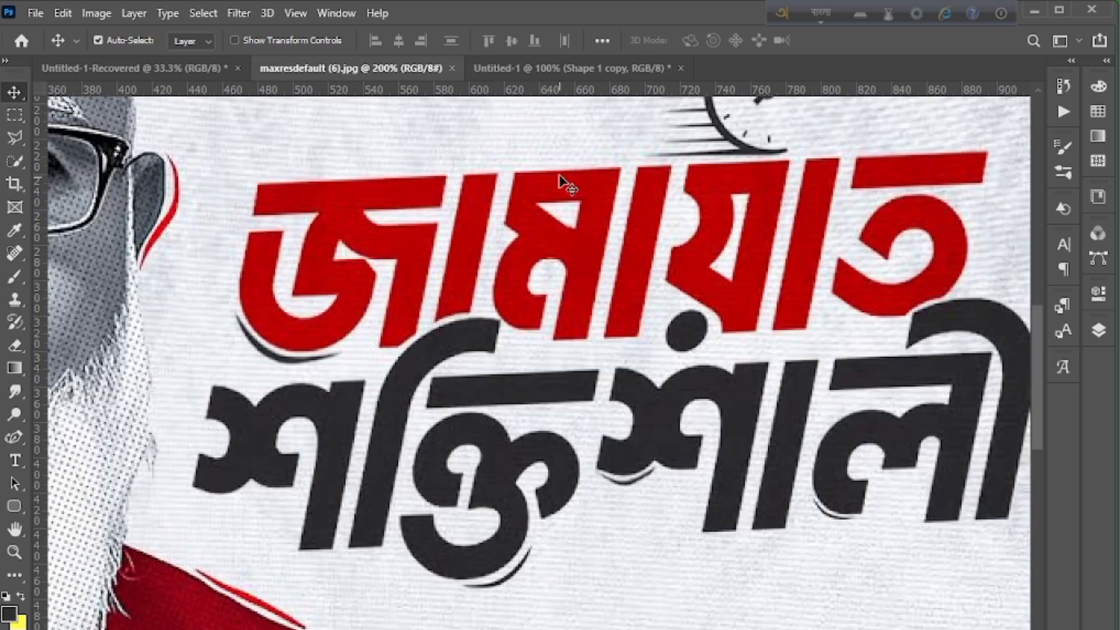
left_click(560, 72)
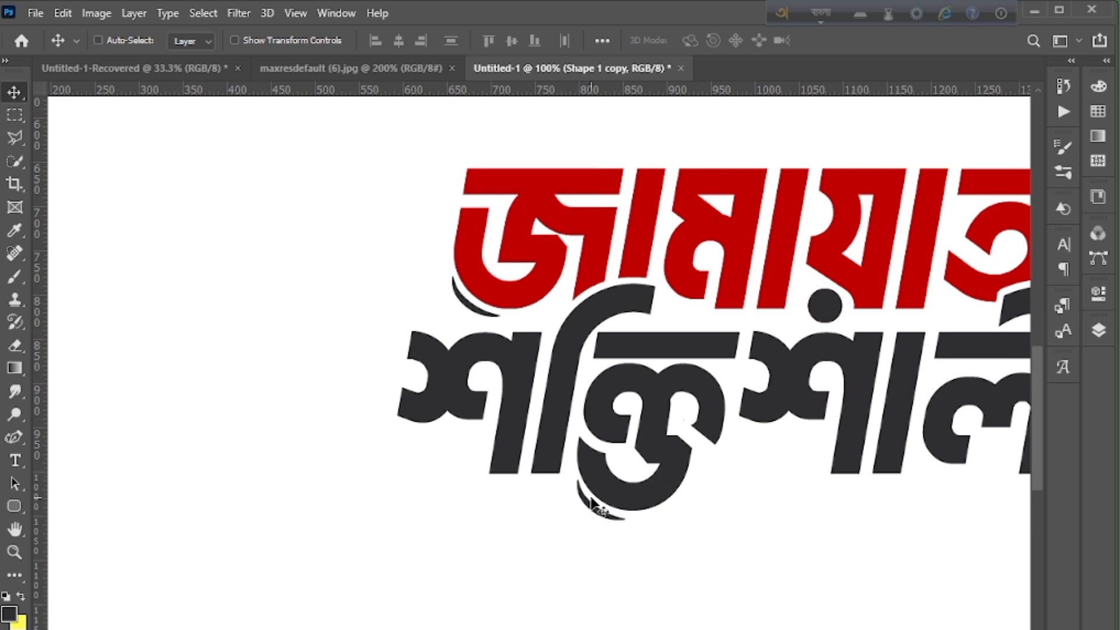
key("ctrl+t")
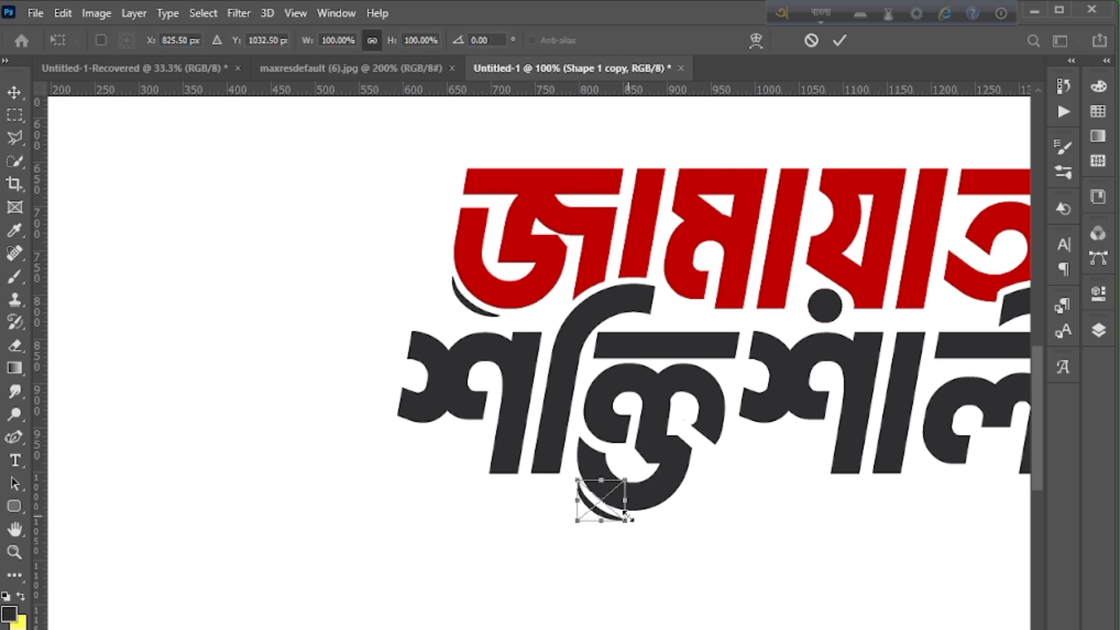
left_click_drag(600, 499, 666, 464)
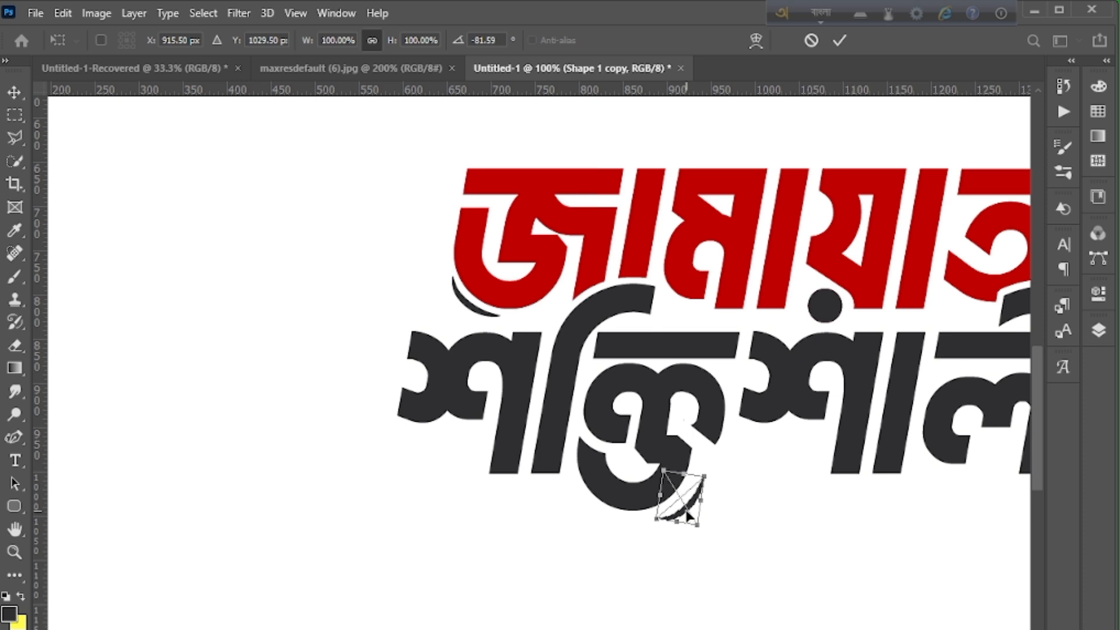
left_click_drag(689, 514, 707, 476)
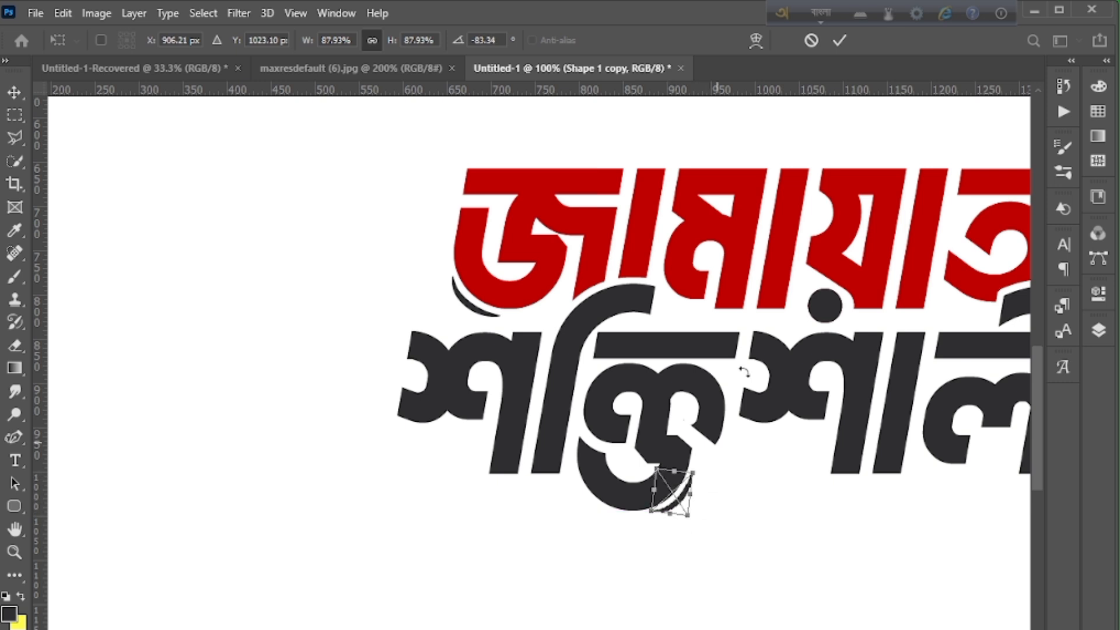
left_click(838, 41)
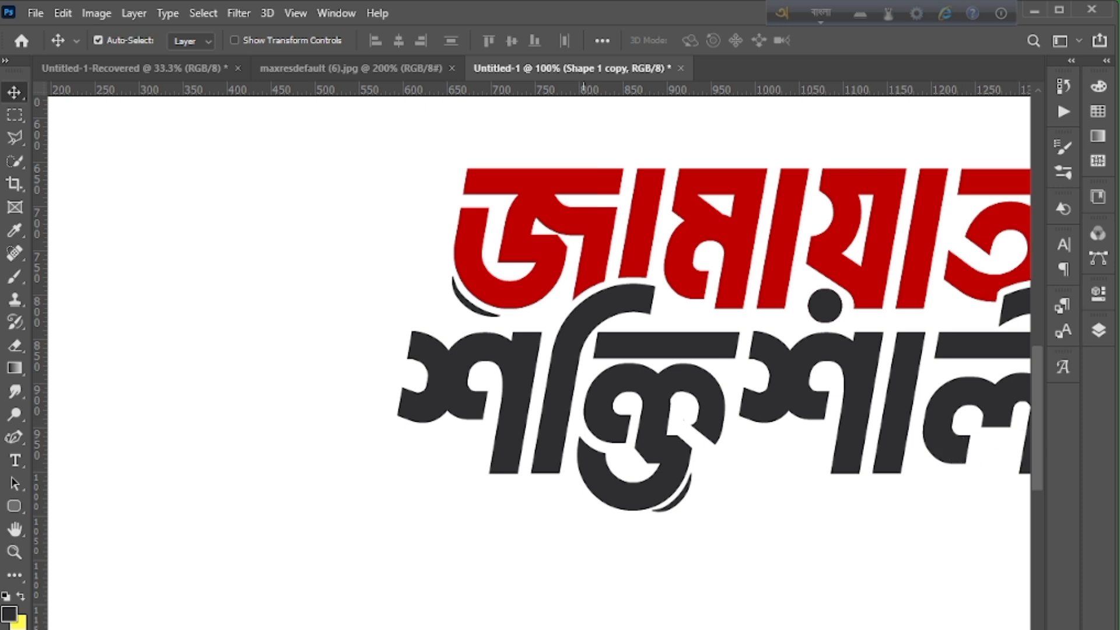
Start a dark curved shape about 35 px wide just beneath the lower-left curve of the middle শ using the Curvature Pen Tool.
scroll(539, 338, "right", 10)
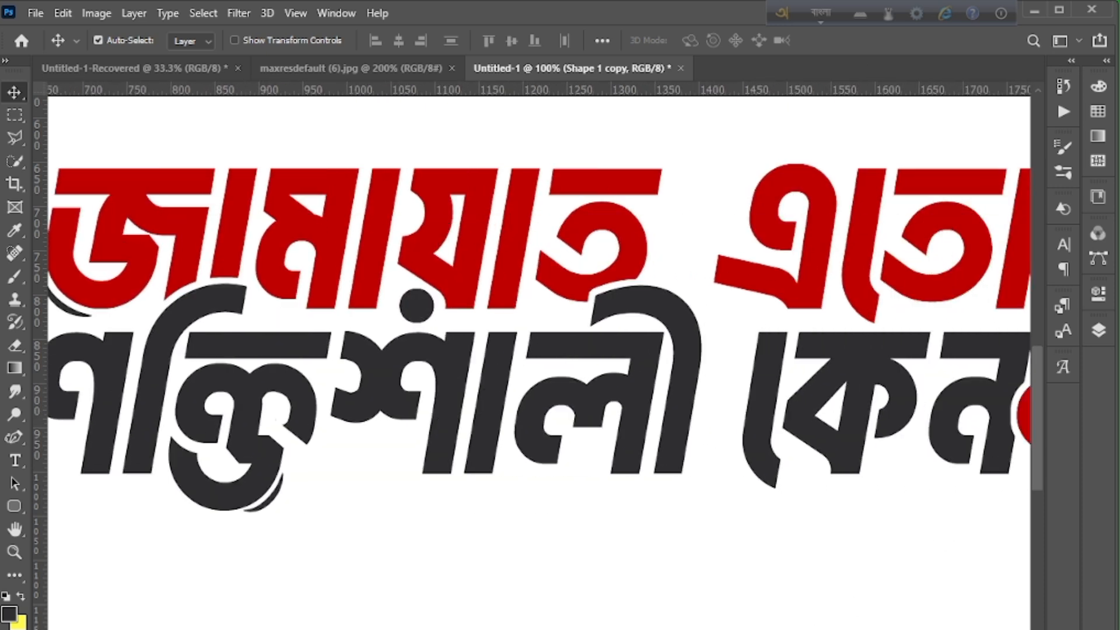
left_click(15, 438)
left_click(80, 470)
key("F12")
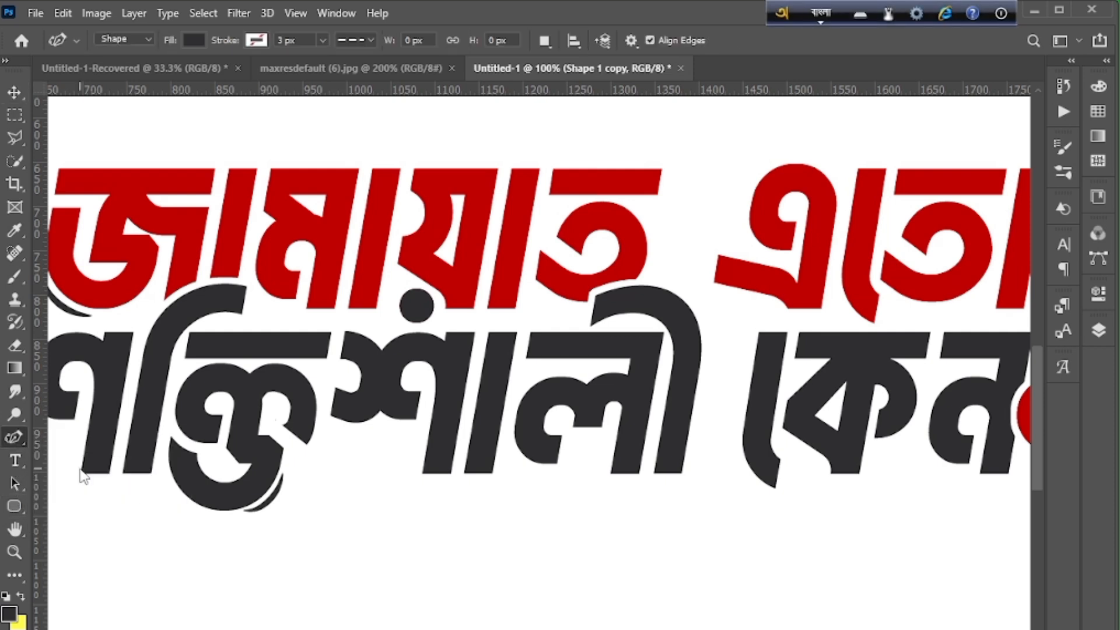
left_click(332, 422)
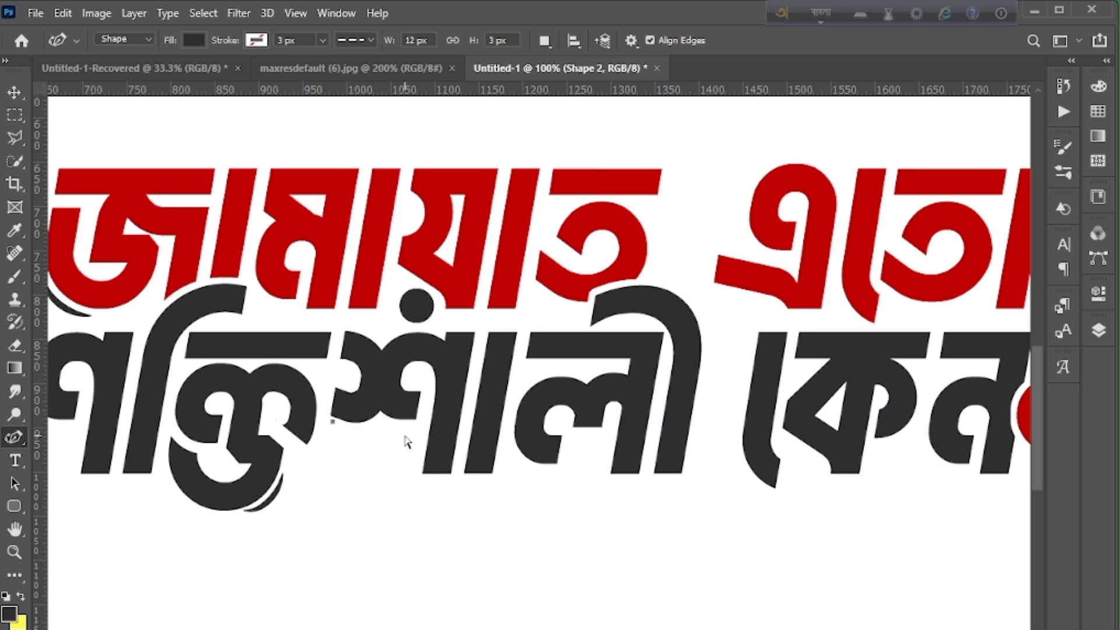
key("ctrl+plus")
key("ctrl+plus")
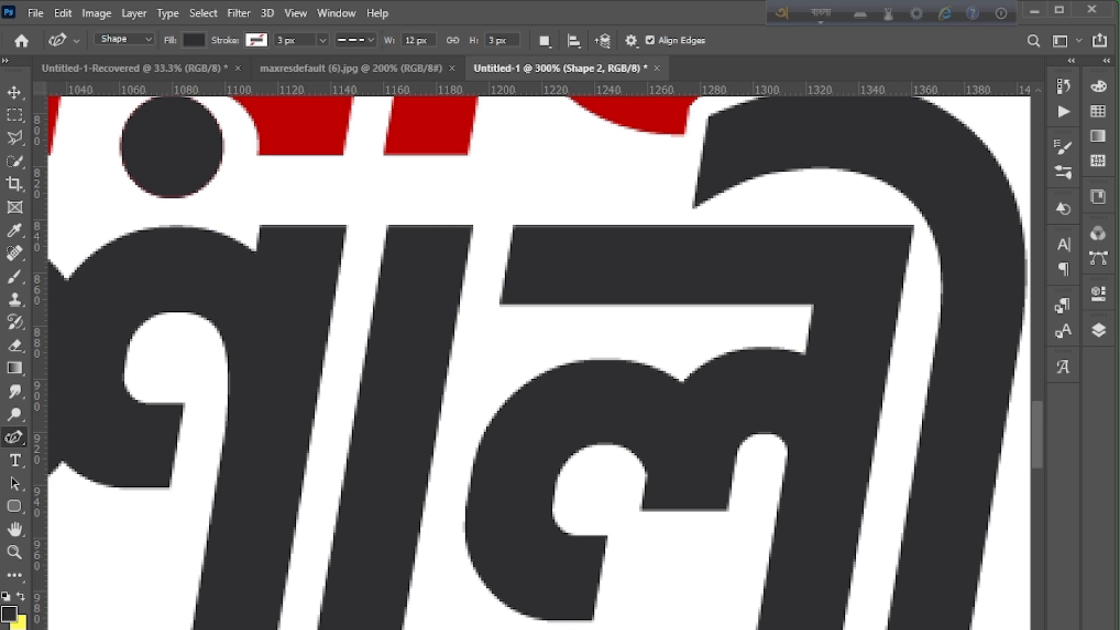
scroll(537, 525, "left", 10)
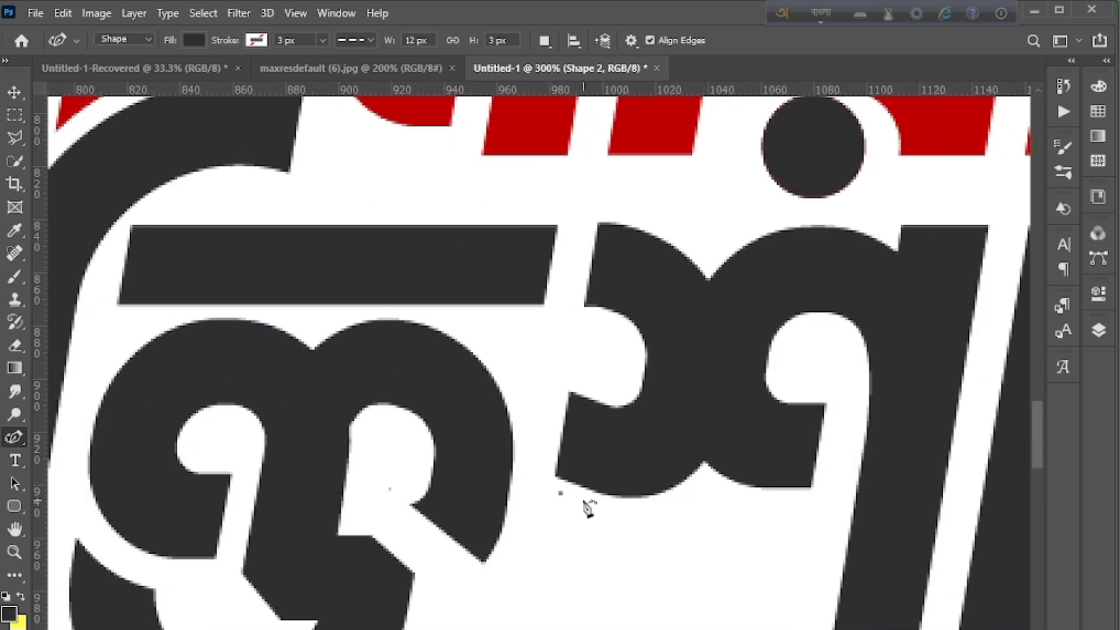
left_click(582, 503)
left_click(598, 507)
left_click(620, 511)
left_click(652, 506)
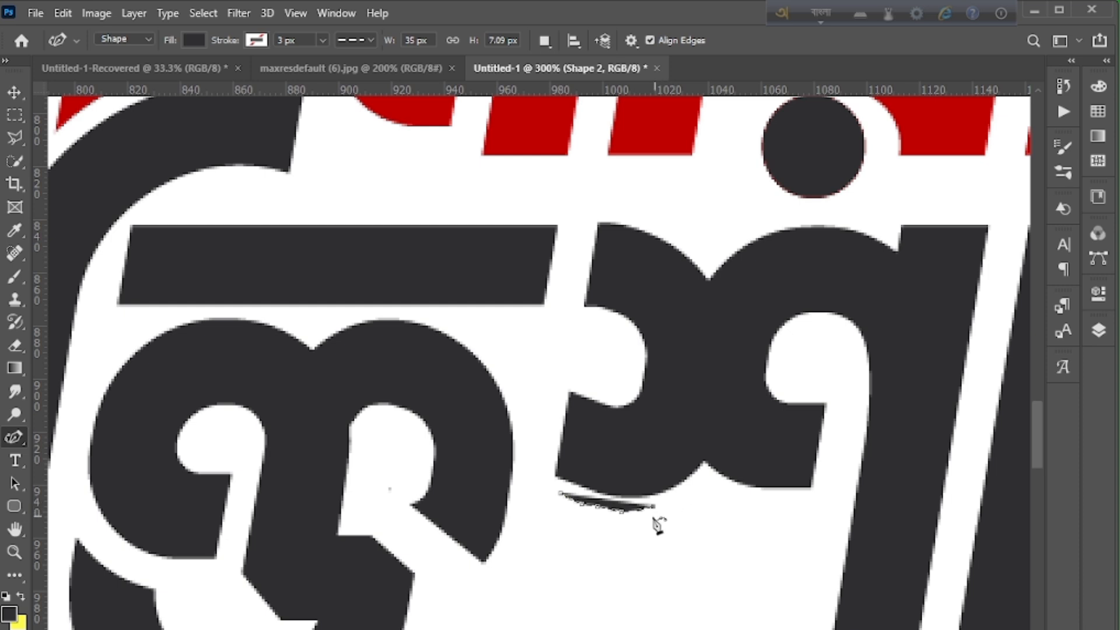
Complete the underside of the curved shape beneath the শ as a thin crescent about 35 by 10 px, and deselect its path.
double_click(623, 514)
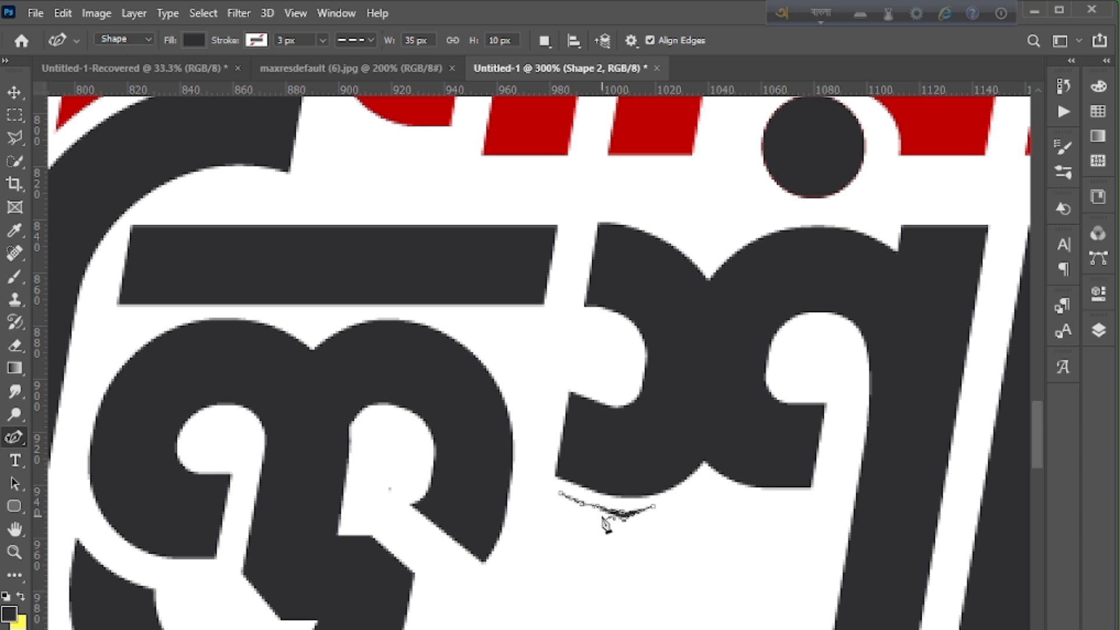
left_click(598, 514)
left_click(560, 493)
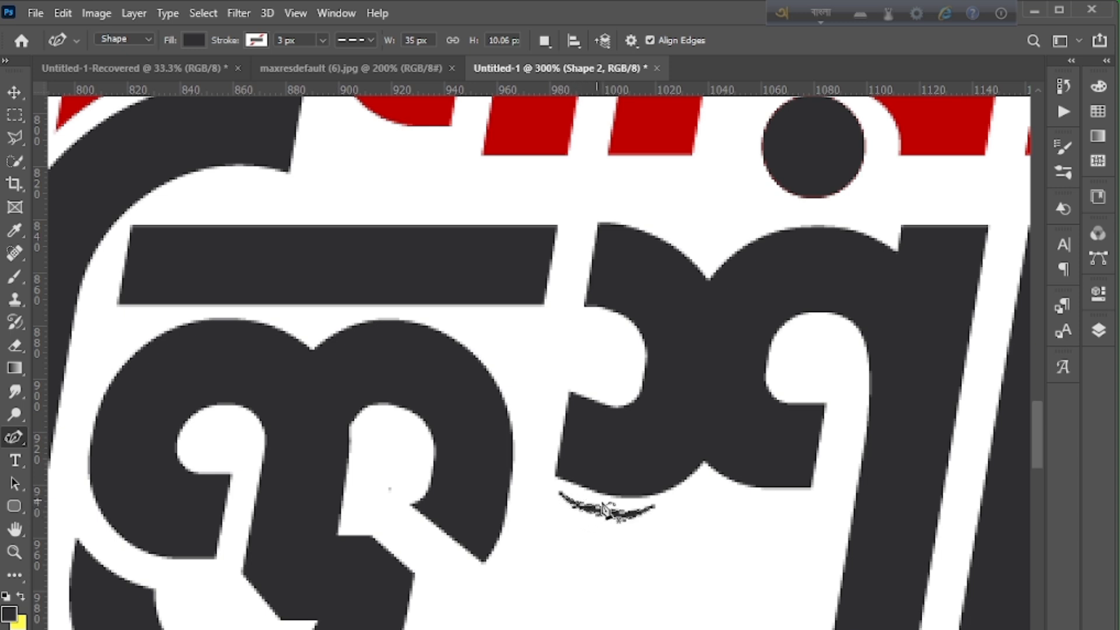
left_click(8, 97)
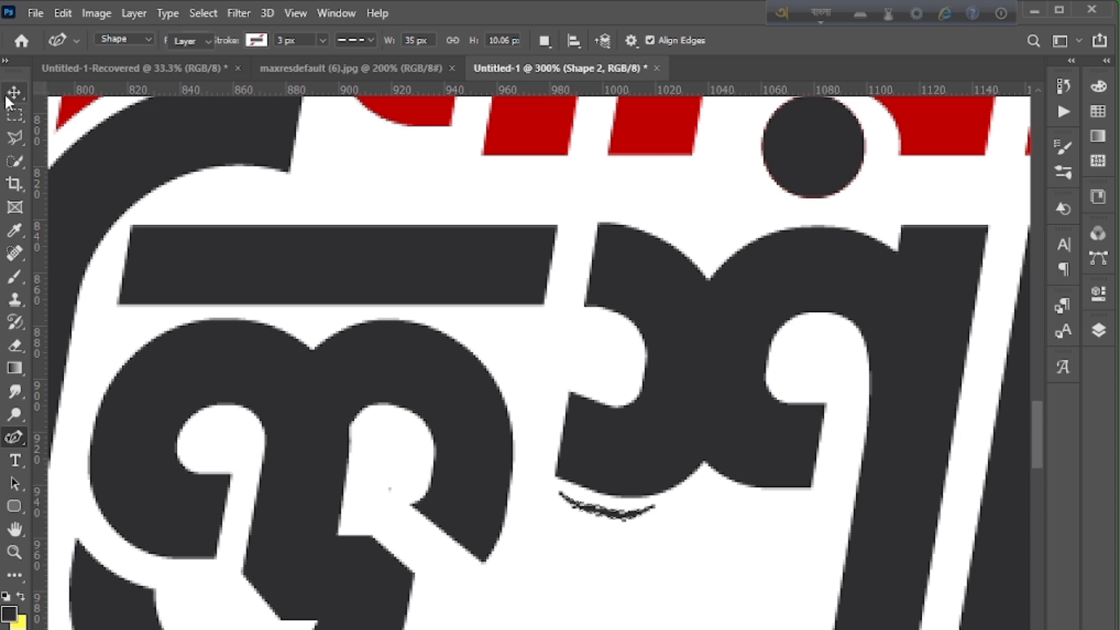
left_click(710, 545)
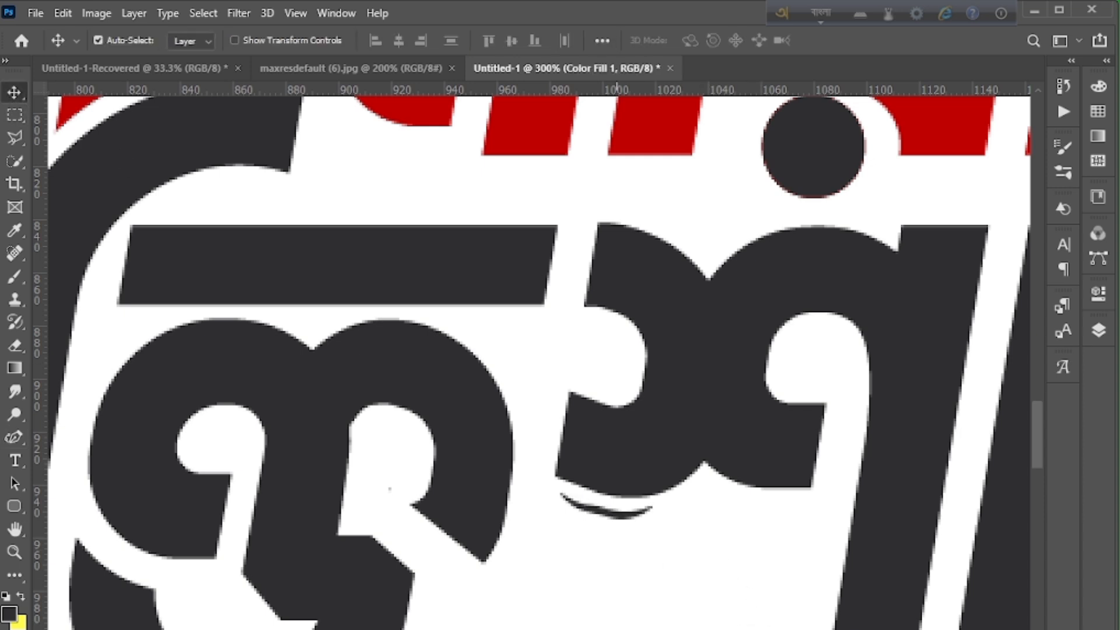
Draw a thin dark crescent about 26 by 21 px along the lower-left curve of the ল using the Curvature Pen Tool.
scroll(539, 356, "right", 10)
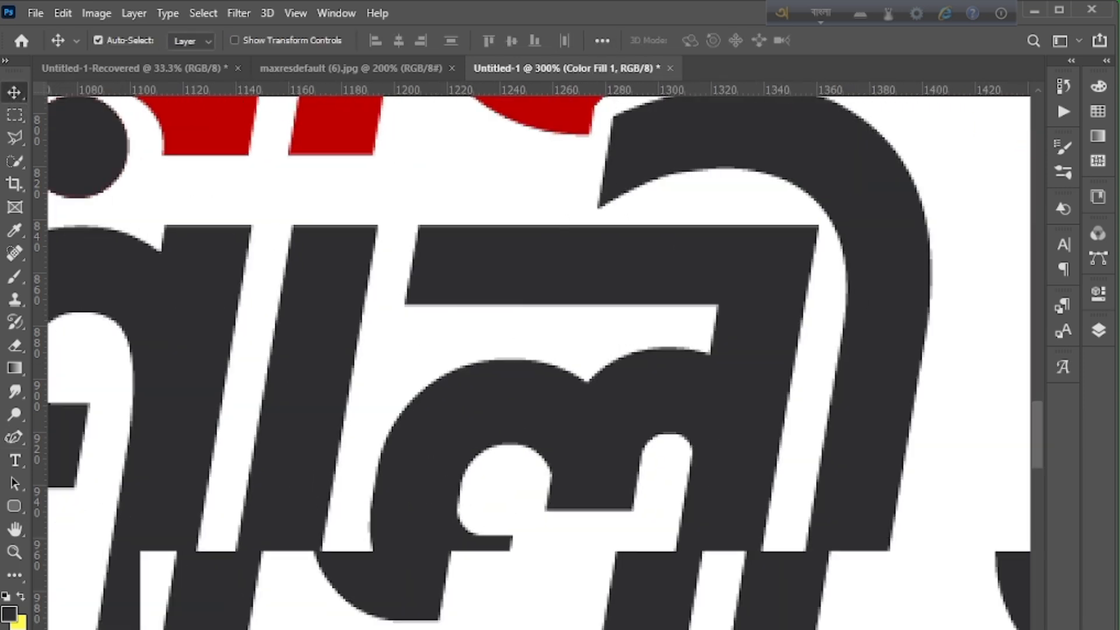
scroll(908, 537, "left", 1)
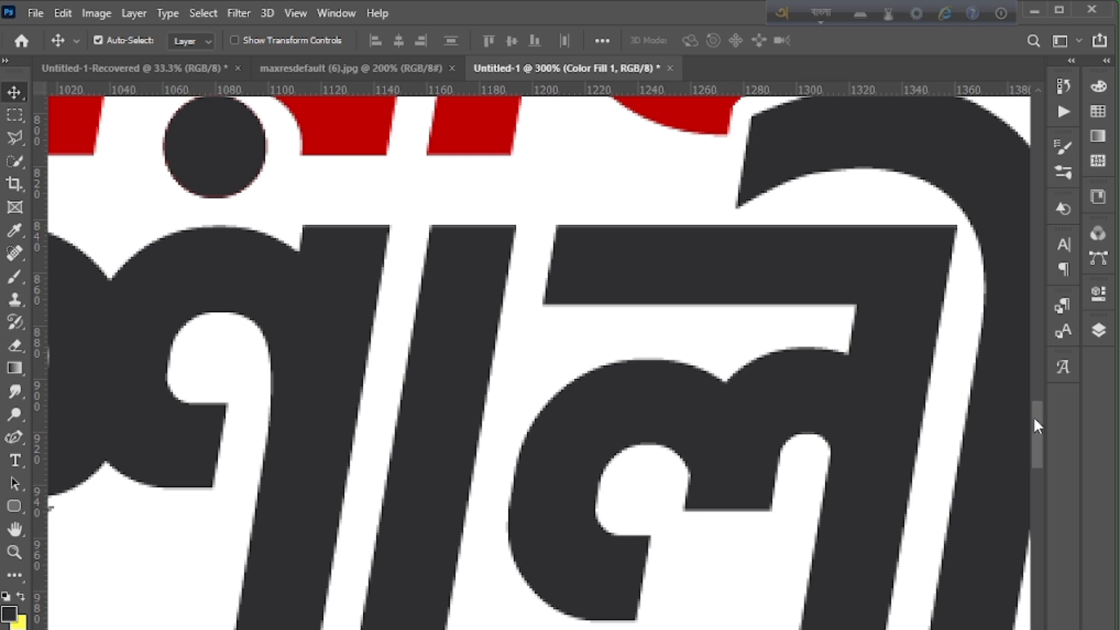
left_click_drag(1034, 416, 1031, 436)
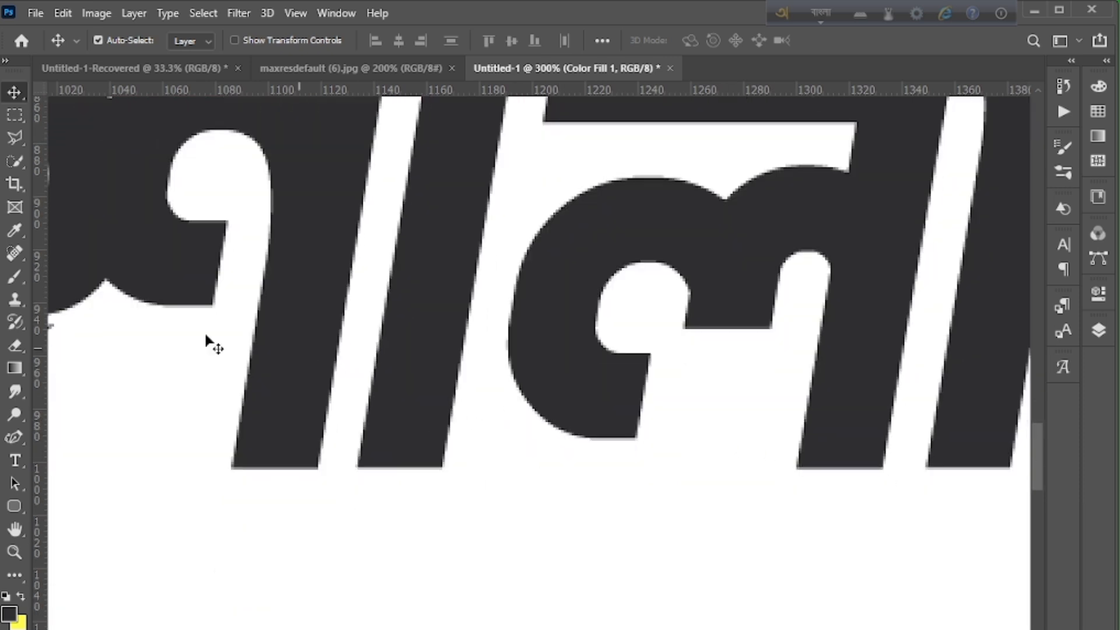
left_click(14, 438)
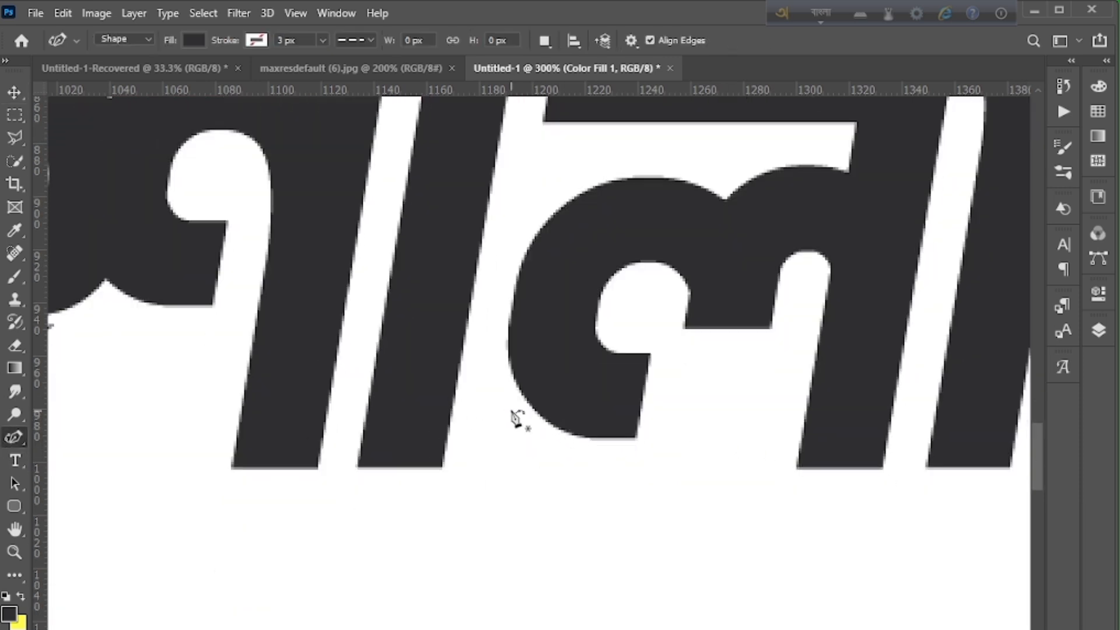
left_click(503, 390)
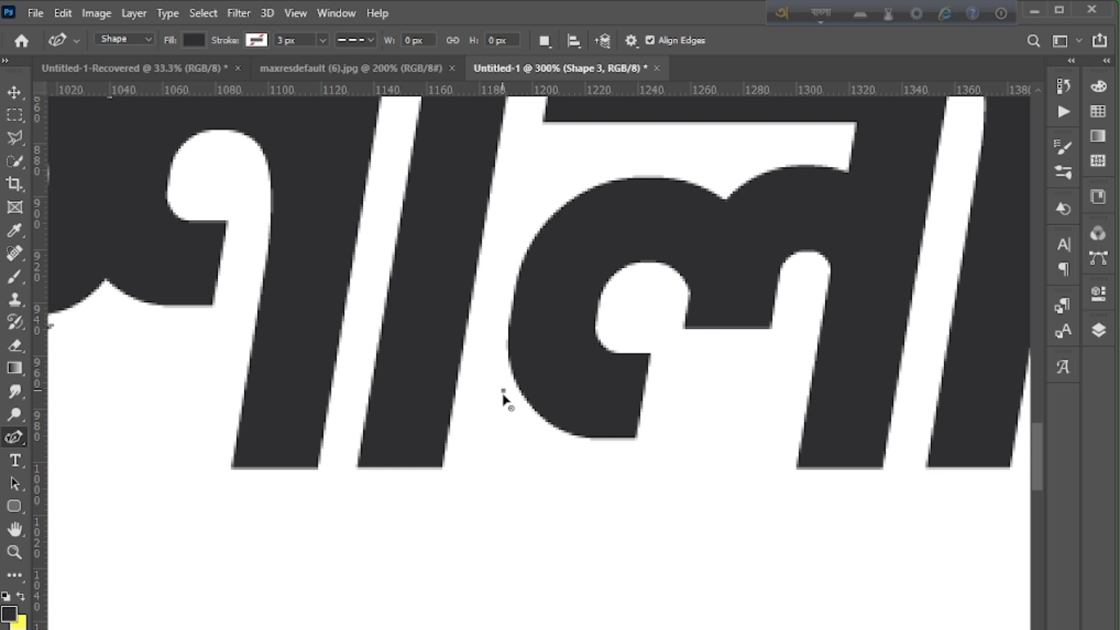
left_click(532, 425)
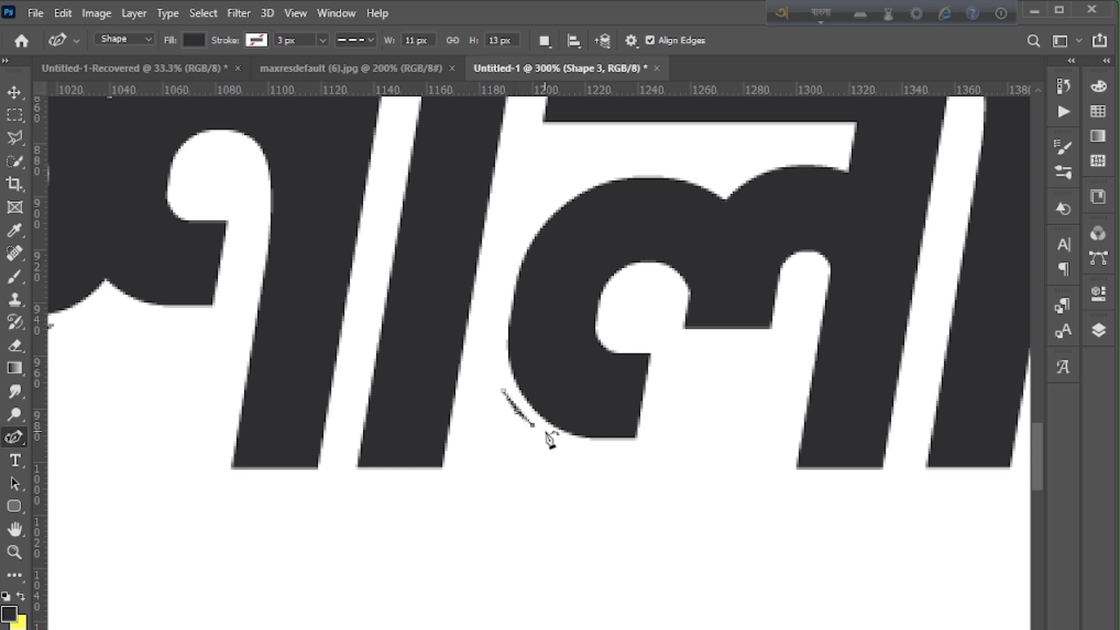
left_click(551, 436)
left_click(571, 446)
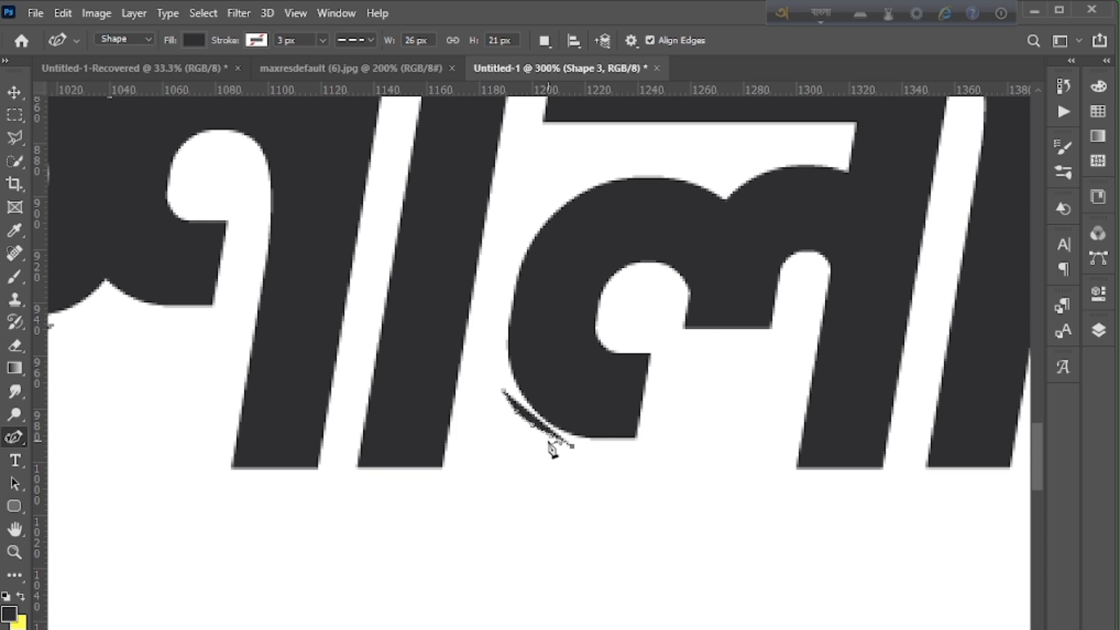
left_click(550, 440)
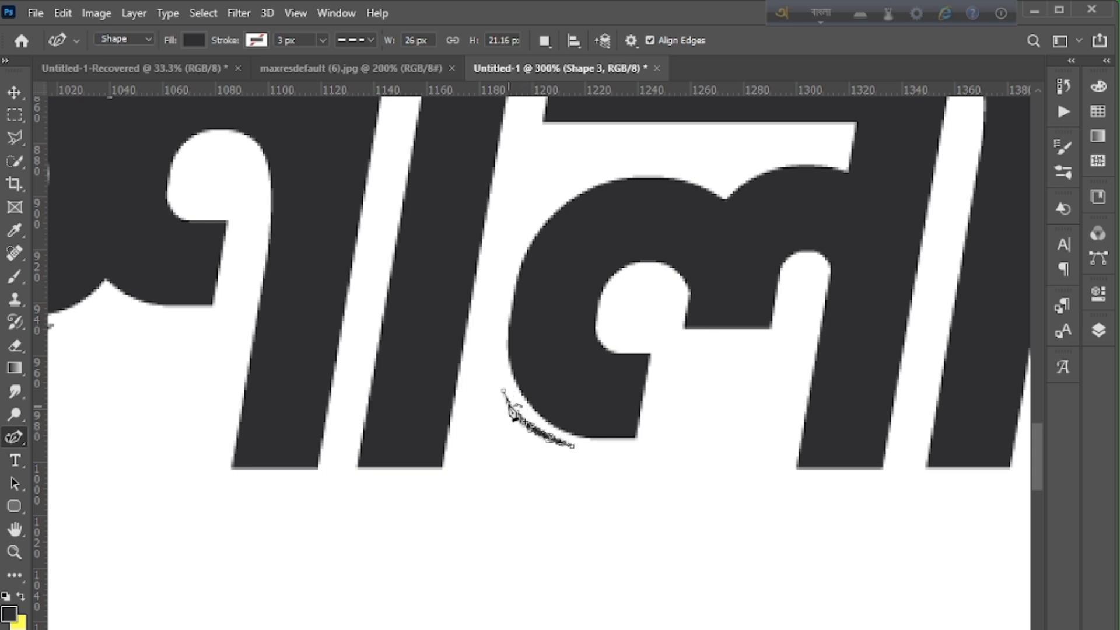
left_click(505, 395)
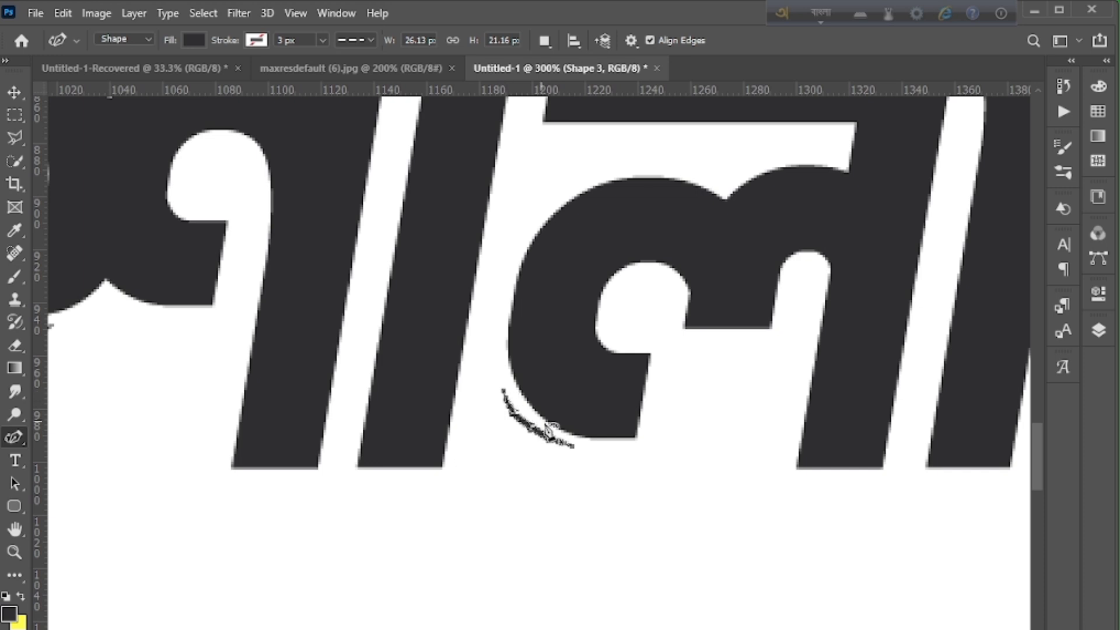
left_click(18, 99)
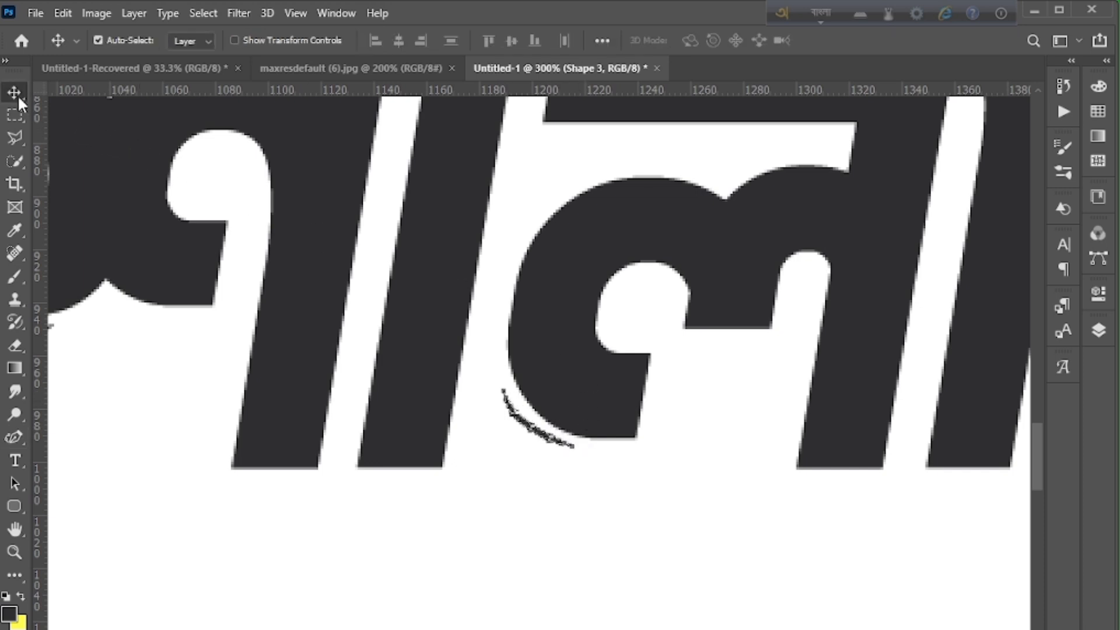
left_click(630, 555)
Examine the accent stroke along the question mark's lower curve and stem in maxresdefault (6).jpg as reference for the Untitled-1 lettering.
scroll(539, 303, "right", 10)
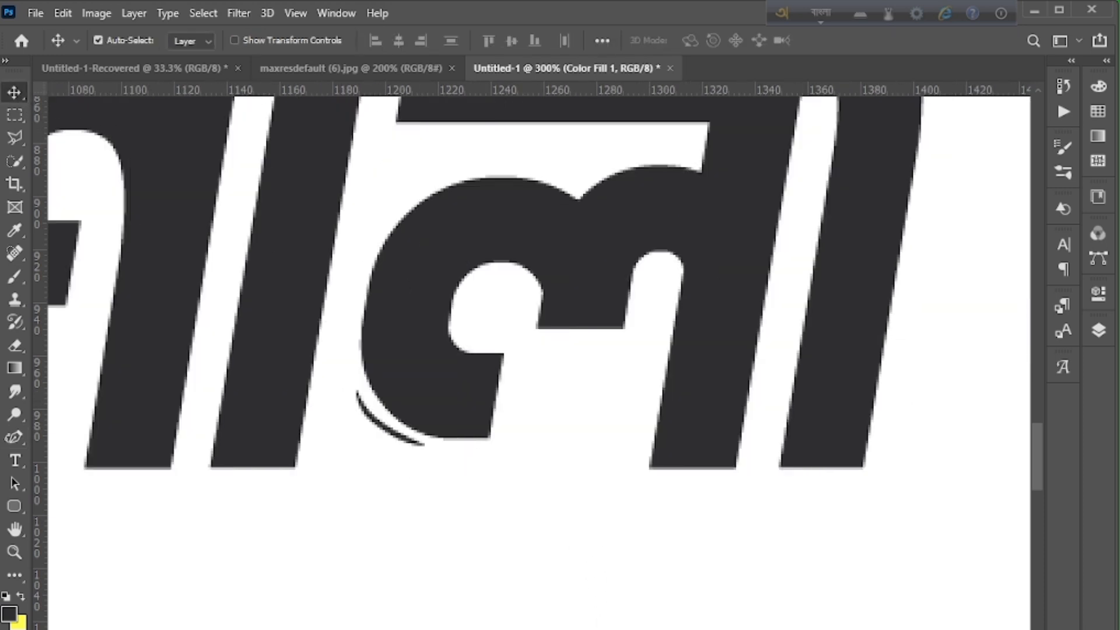
scroll(539, 303, "right", 3)
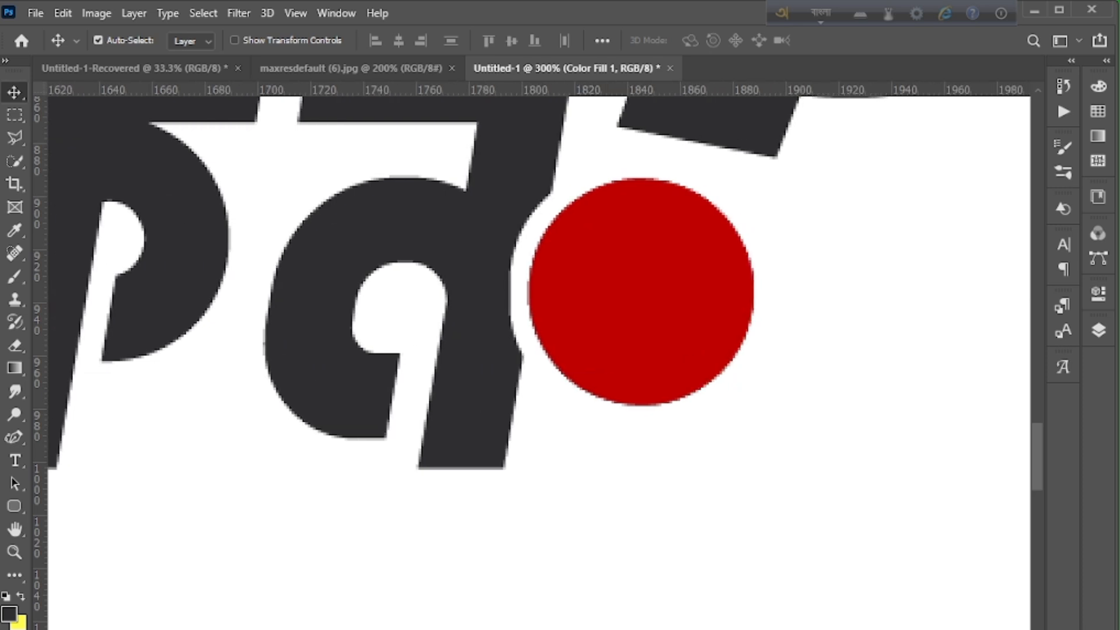
left_click_drag(1042, 474, 1042, 419)
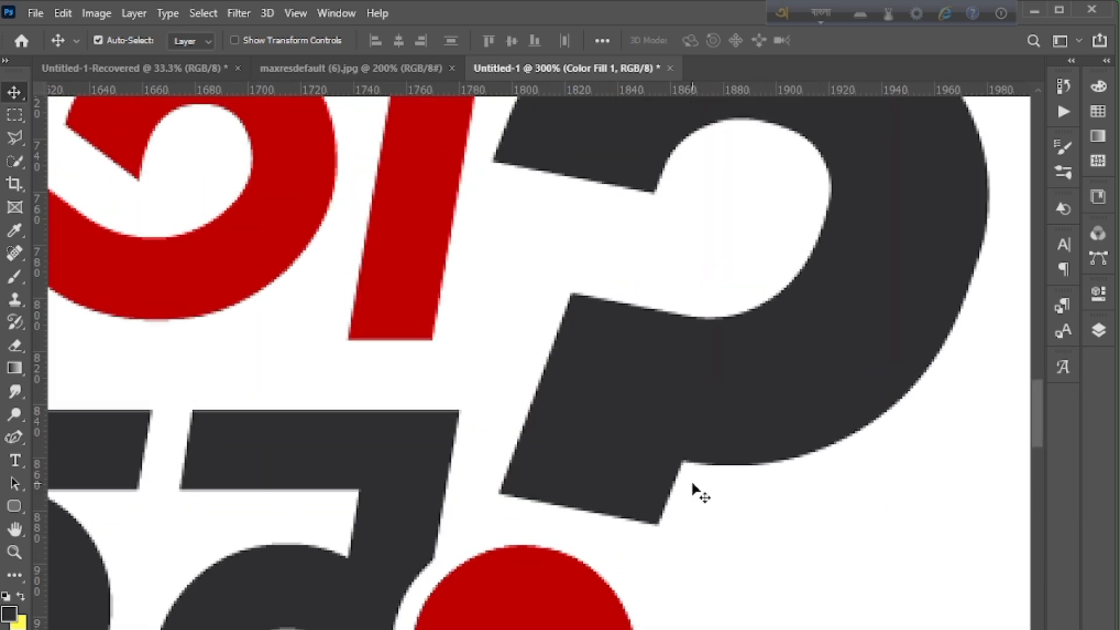
left_click(12, 436)
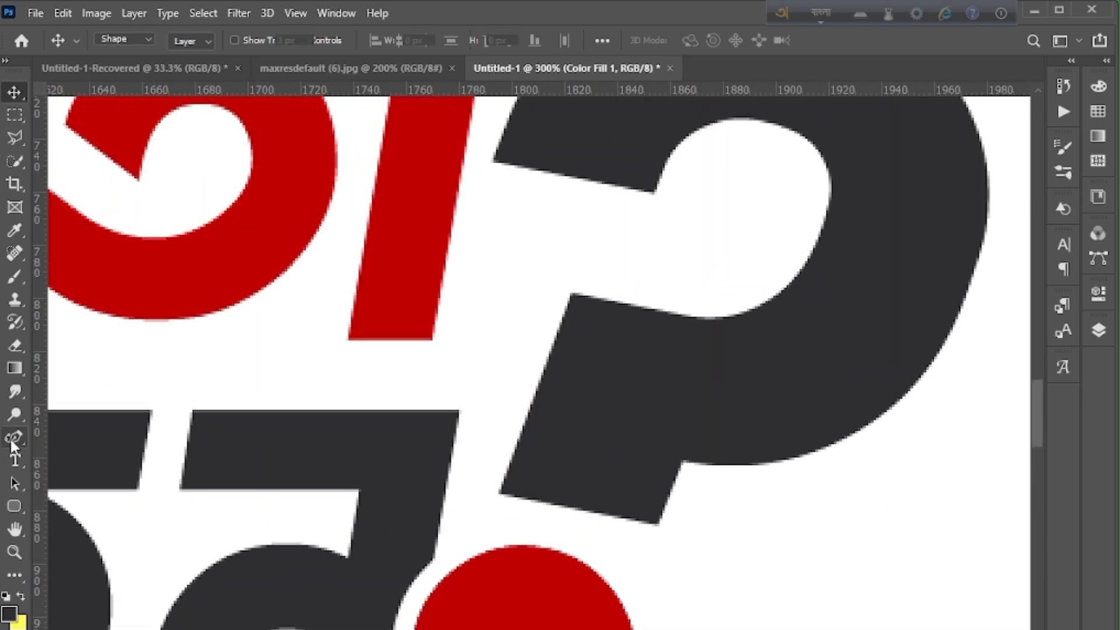
left_click(325, 66)
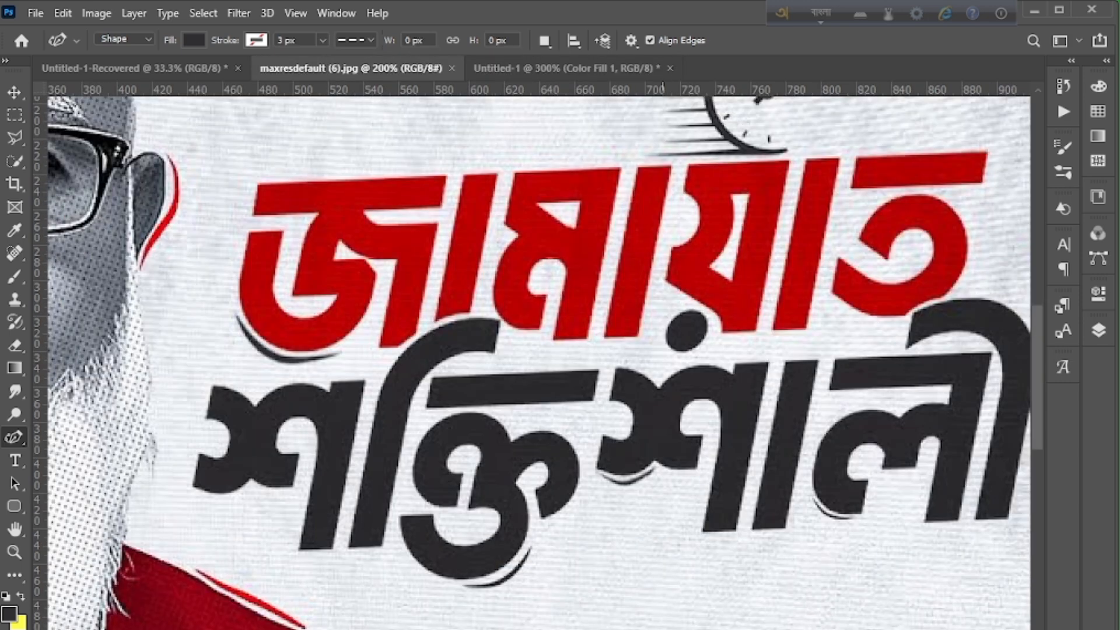
left_click(881, 425)
left_click_drag(881, 425, 754, 419)
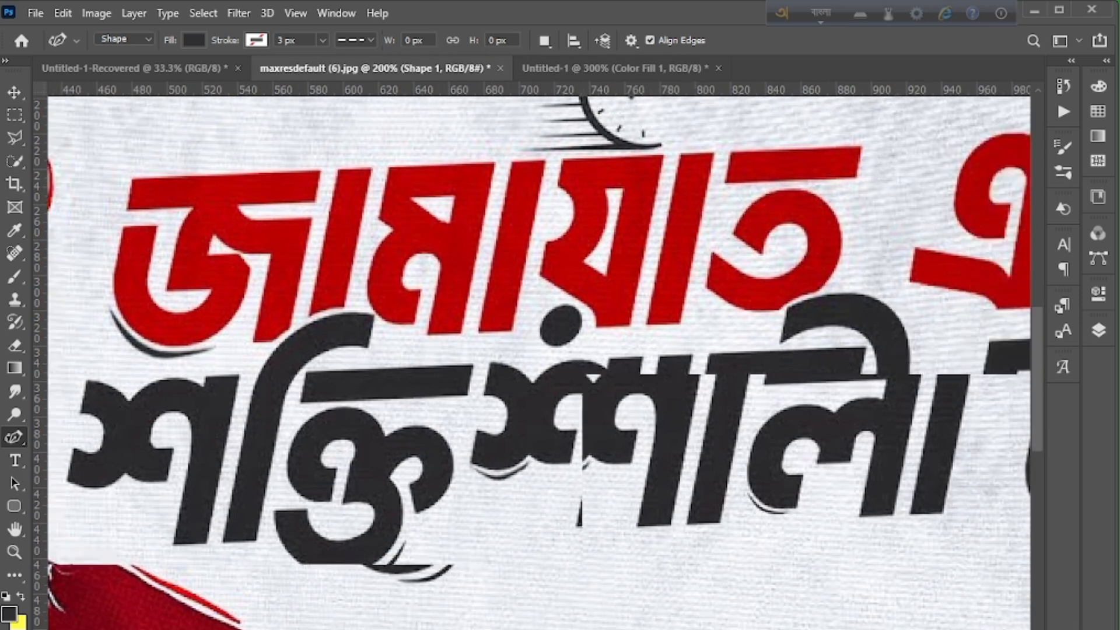
scroll(538, 361, "right", 8)
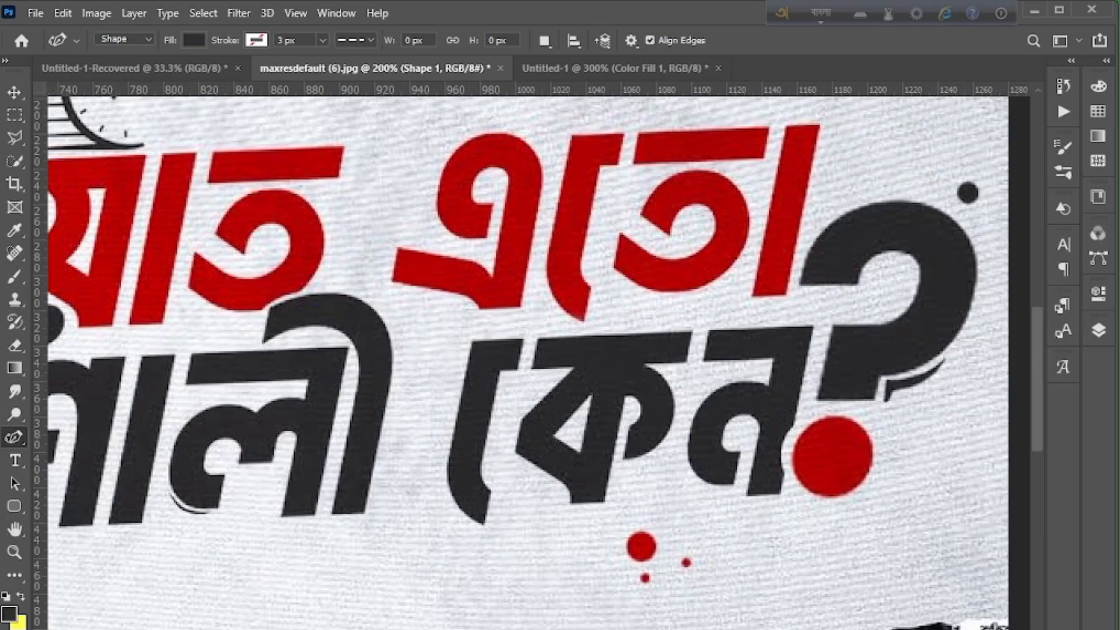
left_click(806, 408)
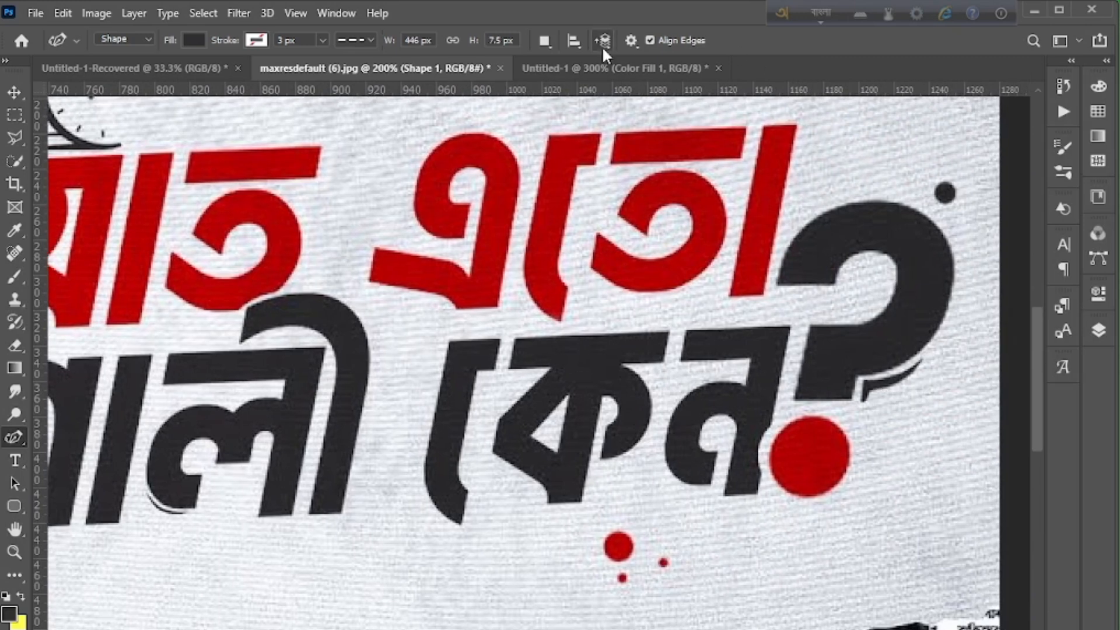
left_click(597, 65)
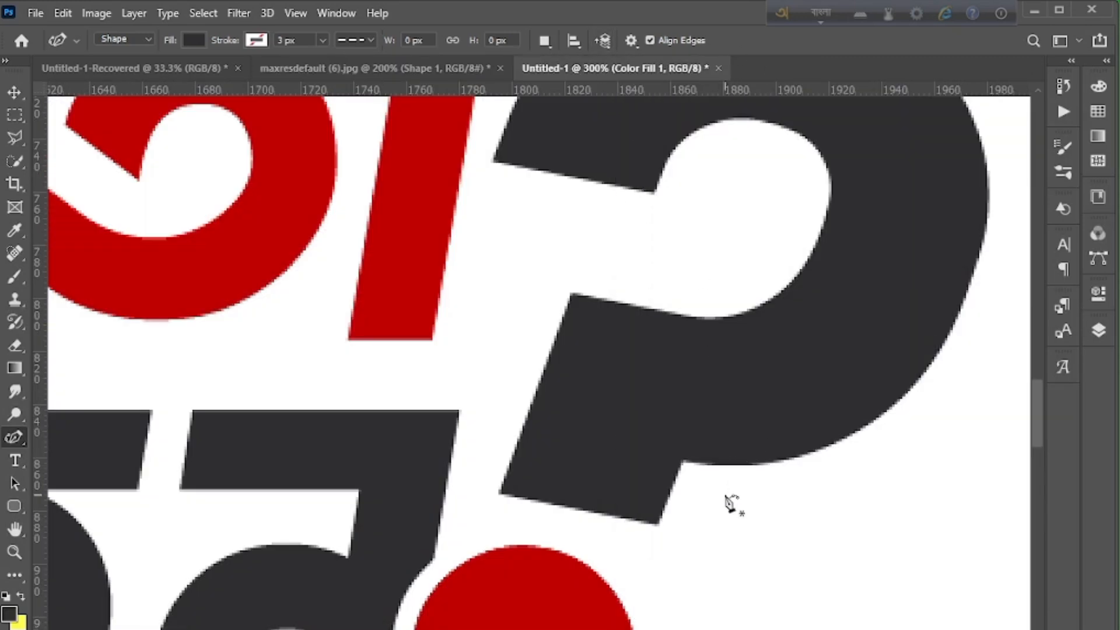
Start a dark curved shape about 66 by 15 px beneath the question mark's lower curve using the Curvature Pen Tool.
left_click(697, 484)
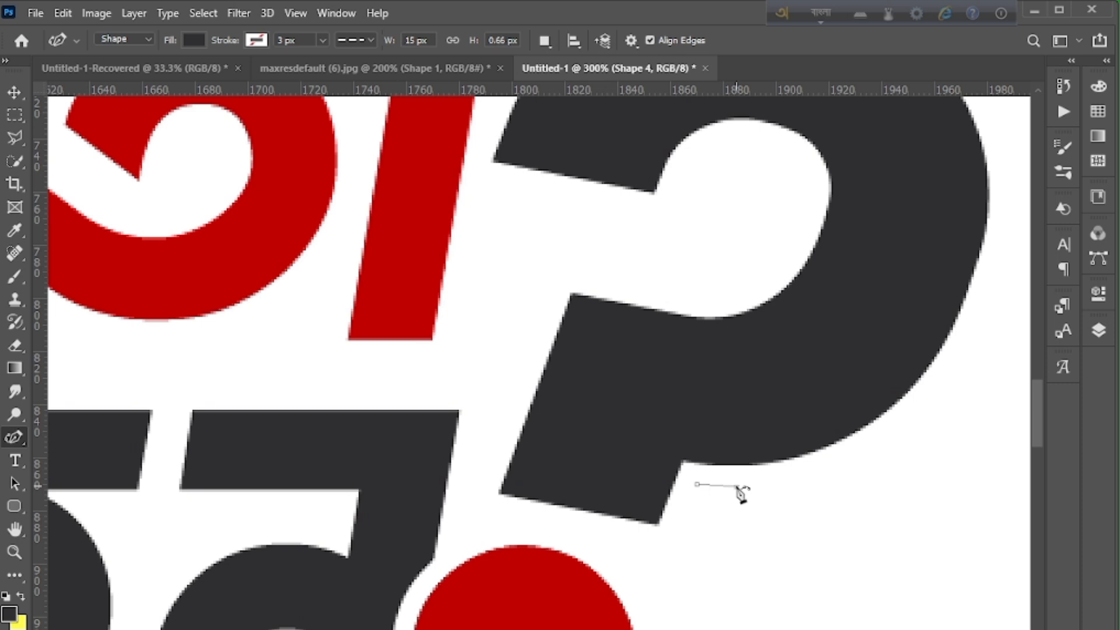
left_click(767, 481)
left_click(800, 476)
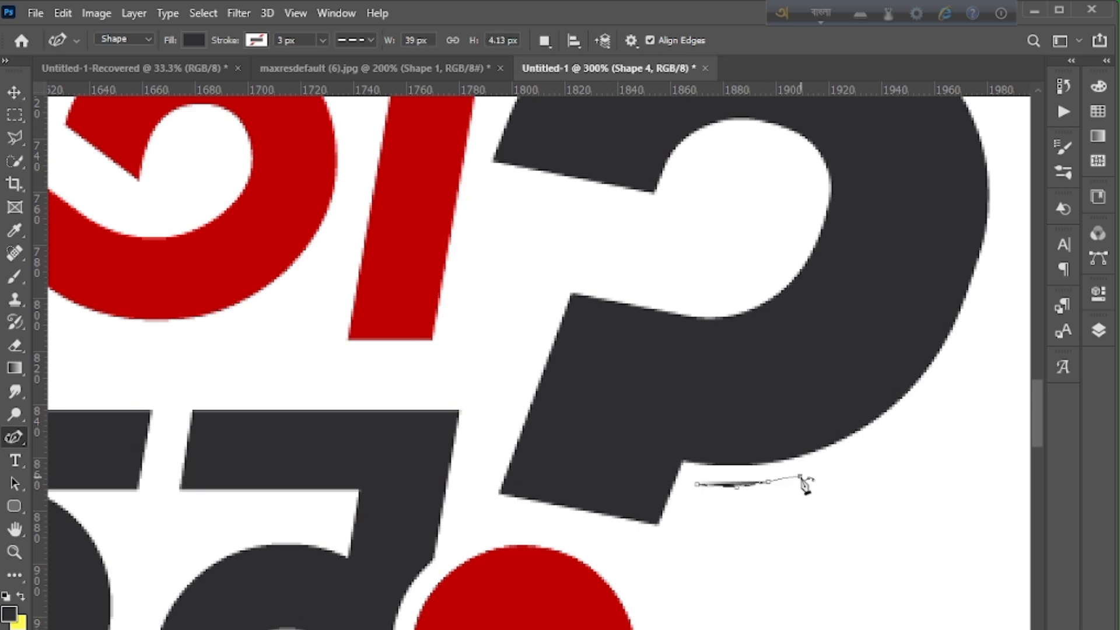
left_click(832, 466)
left_click(858, 455)
left_click(872, 447)
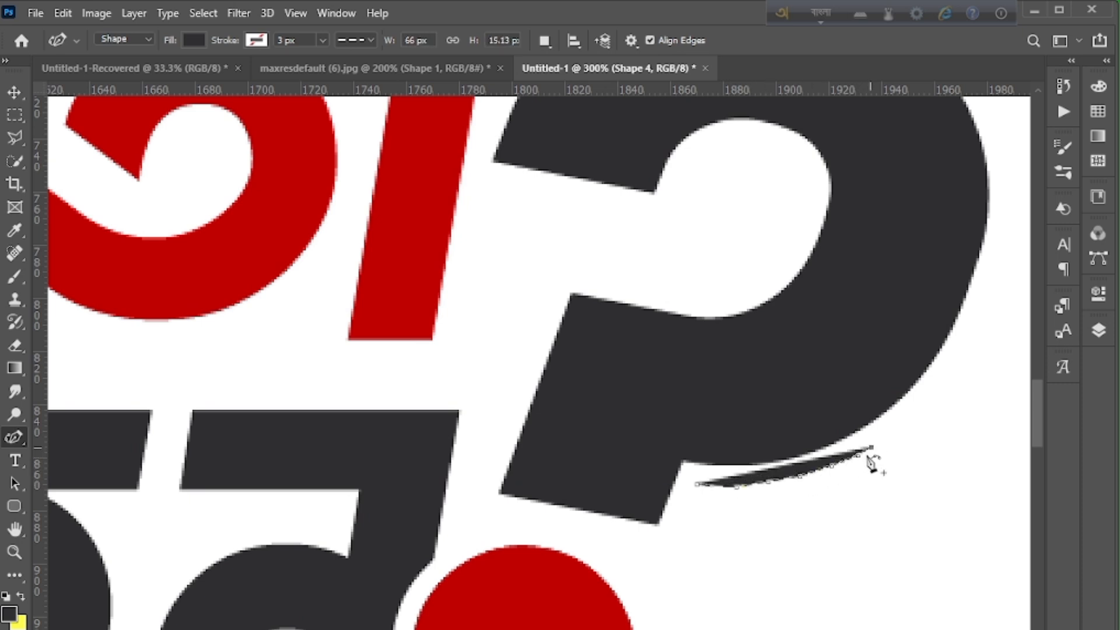
Complete the underside of the curved shape with a short tail beside the question mark's stem, making it about 73 by 31 px overall.
left_click(817, 478)
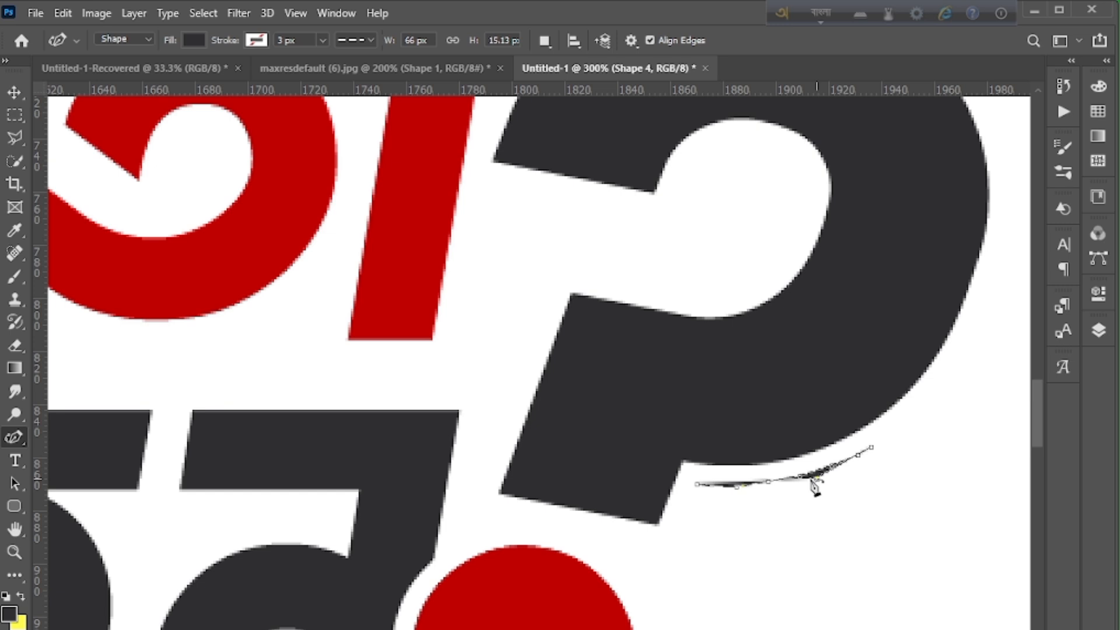
left_click(782, 489)
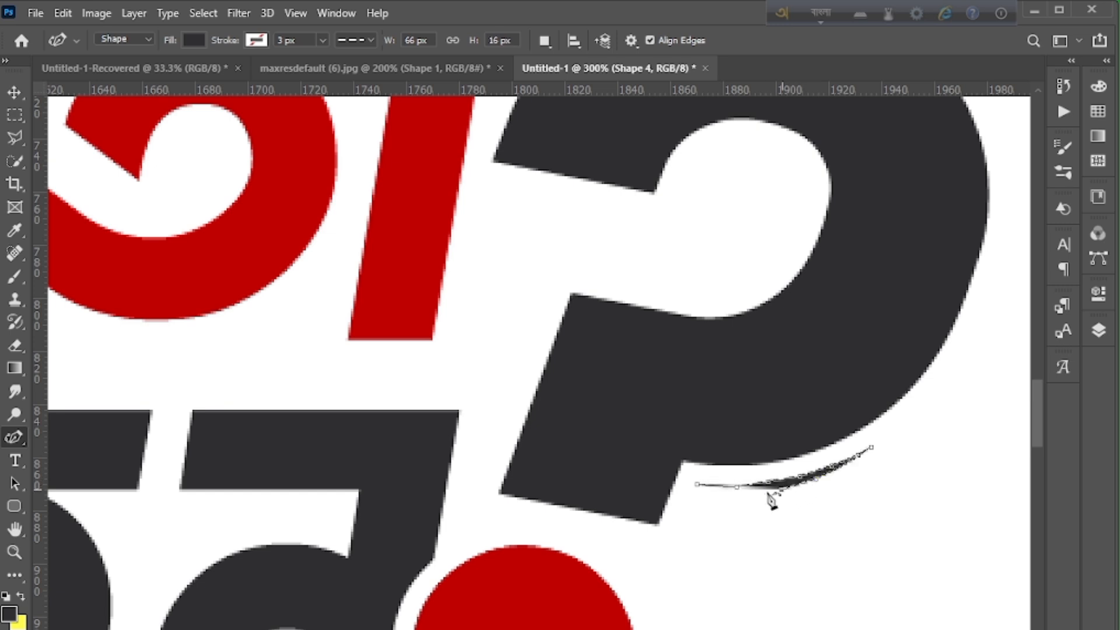
left_click(713, 497)
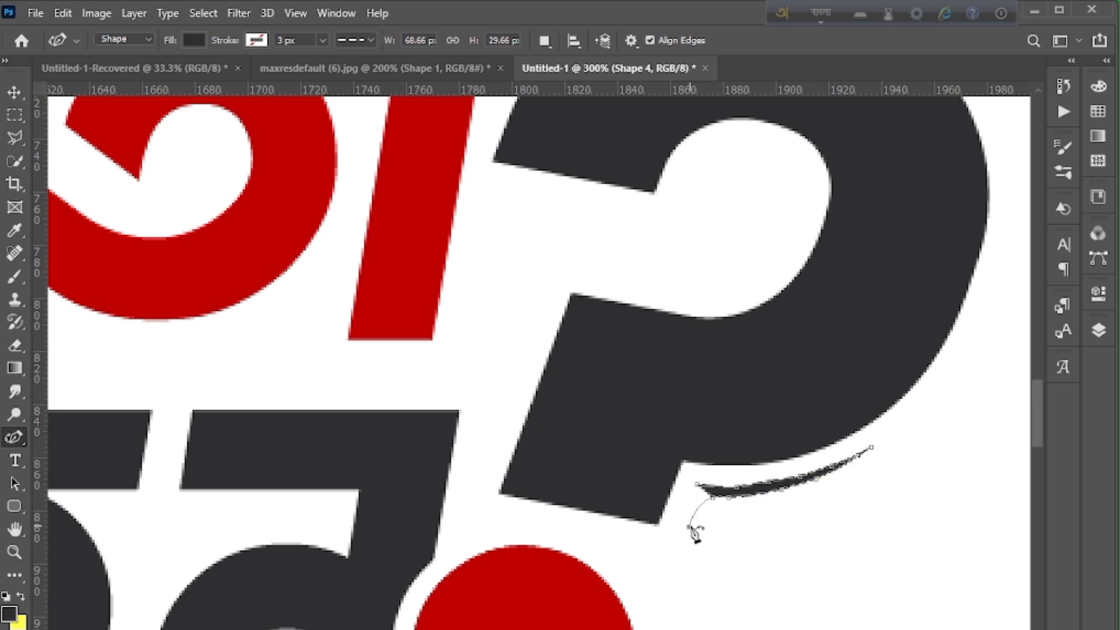
left_click(690, 530)
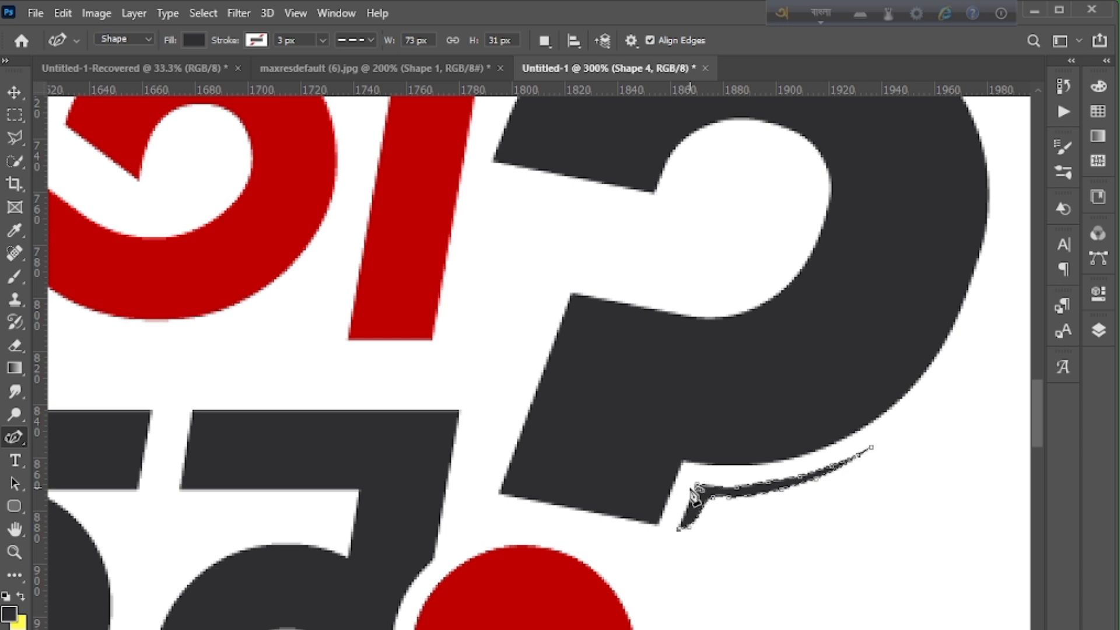
left_click(699, 487)
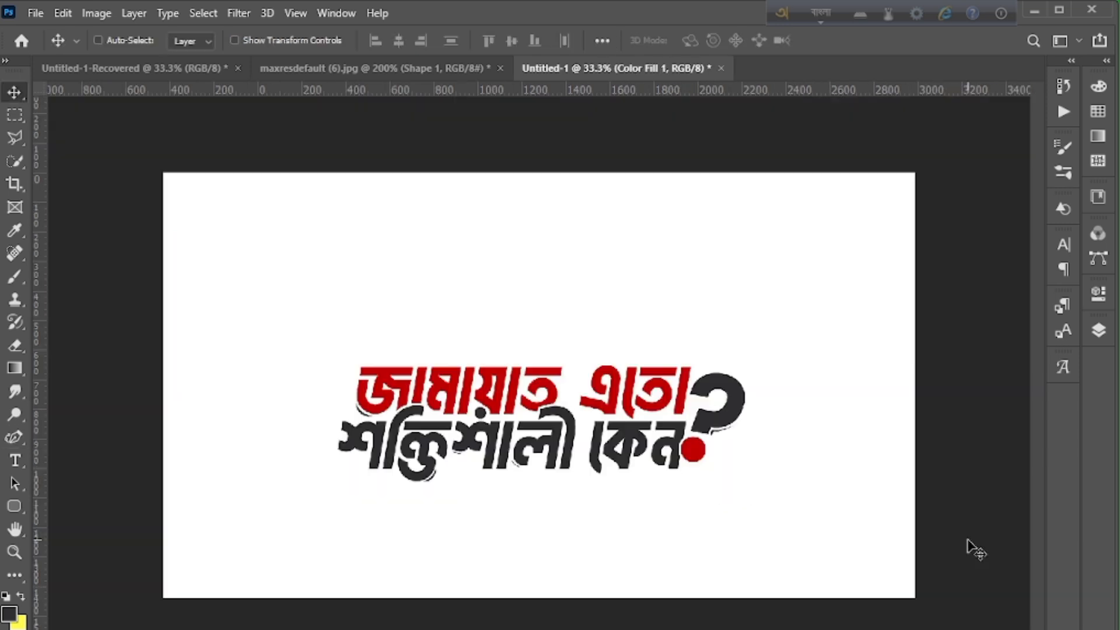
key("ctrl+minus")
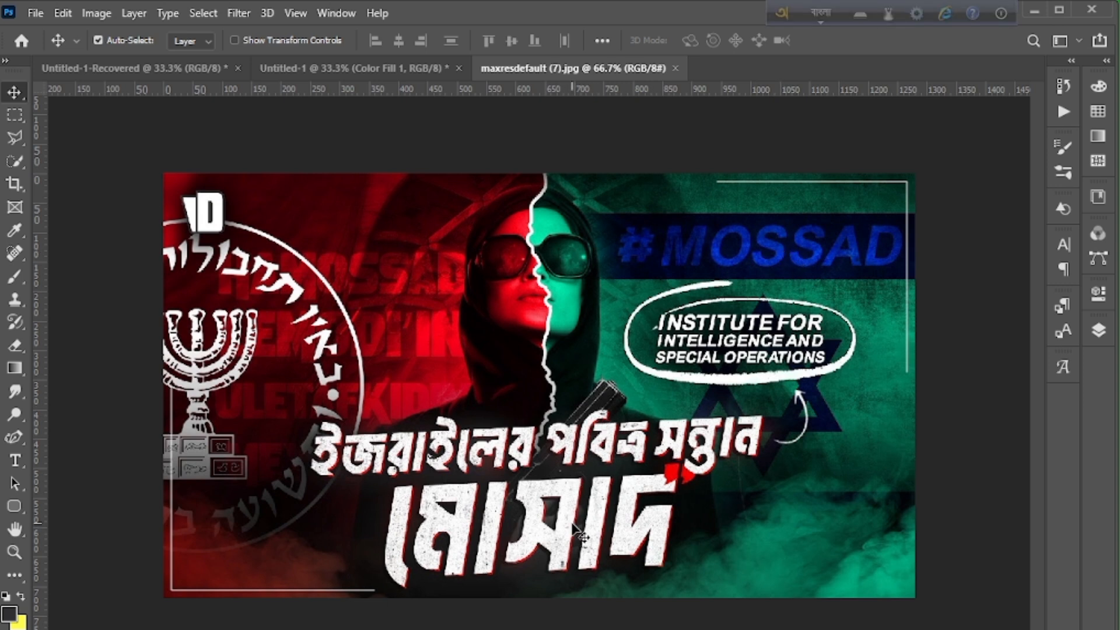
Create a new 2560 x 1440 px document at 300 ppi with a black background.
left_click(22, 42)
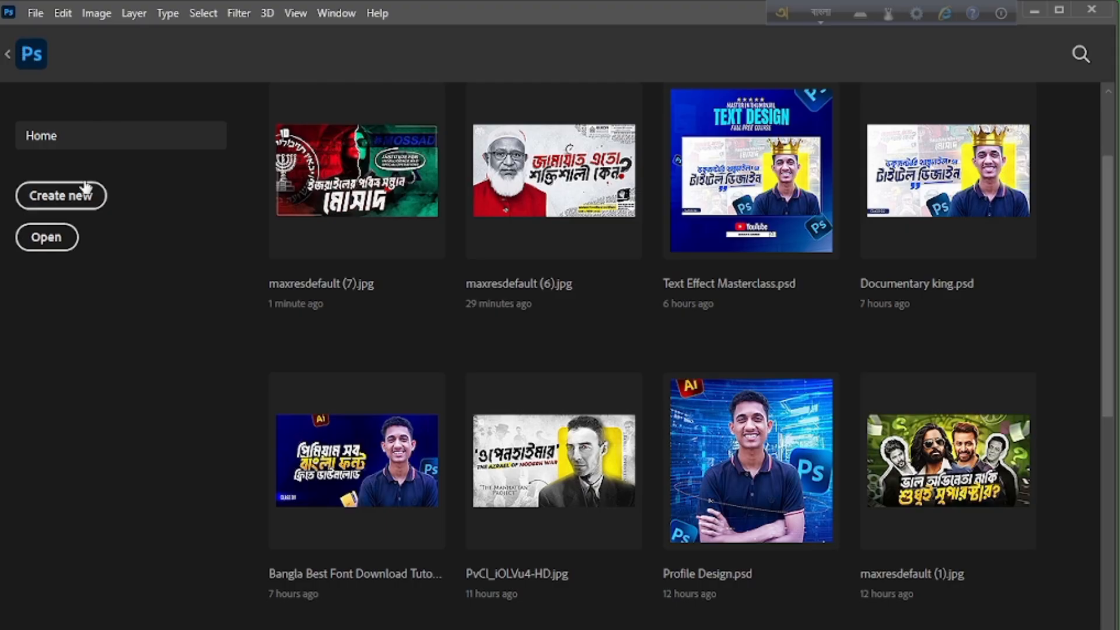
left_click(86, 193)
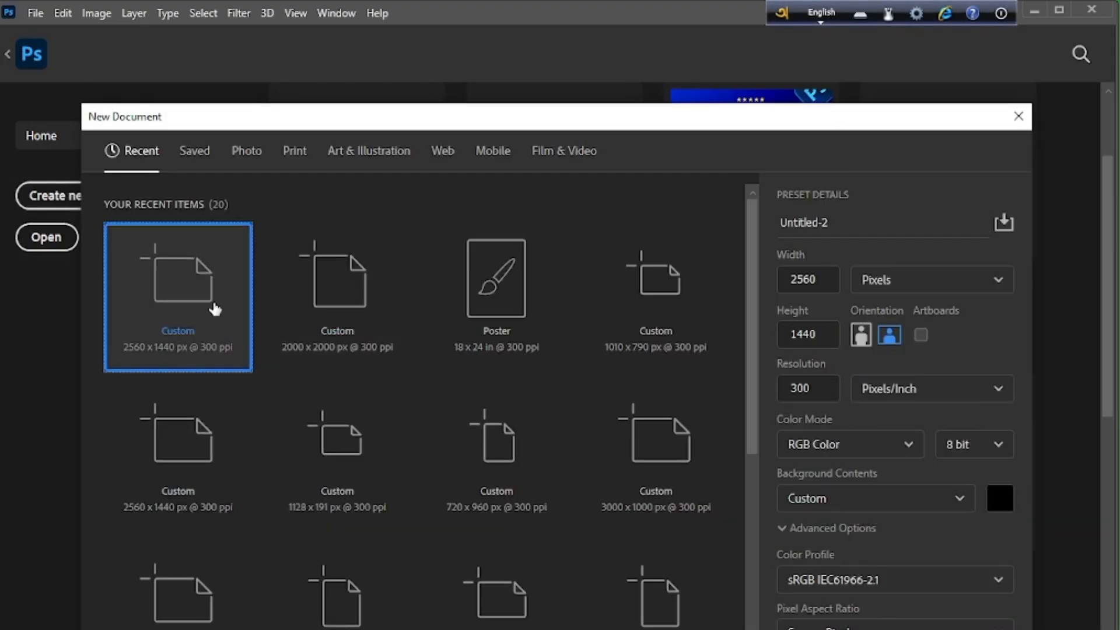
double_click(214, 309)
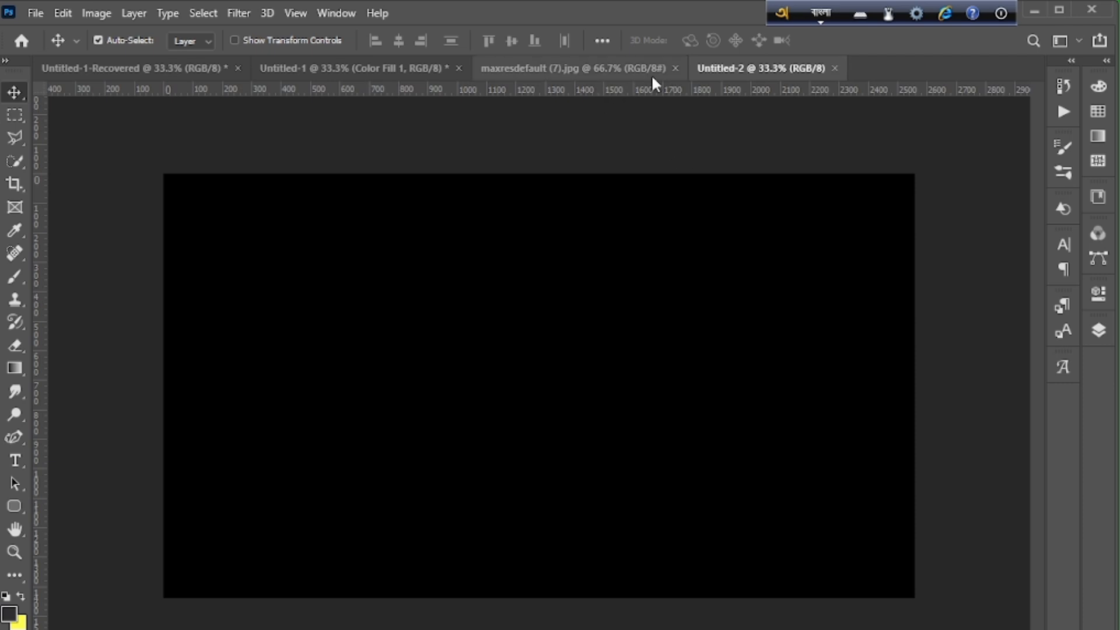
Following the title in maxresdefault (7).jpg, add the 70 pt text ইসরায়েল এর পবিত্র সন্তান across the lower part of the black canvas.
left_click(616, 67)
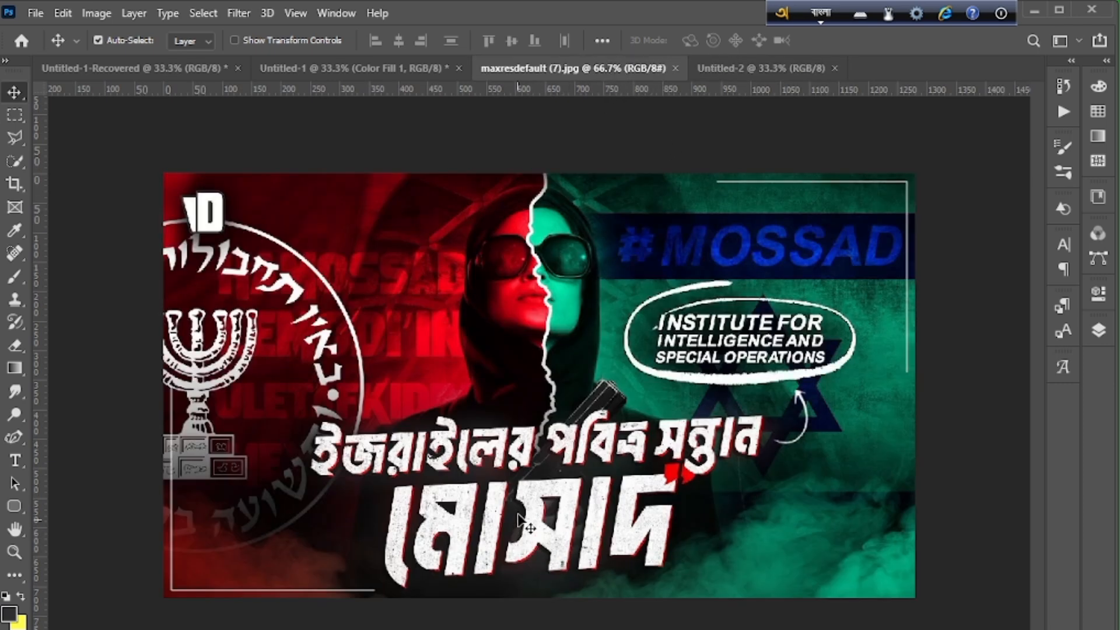
left_click(736, 69)
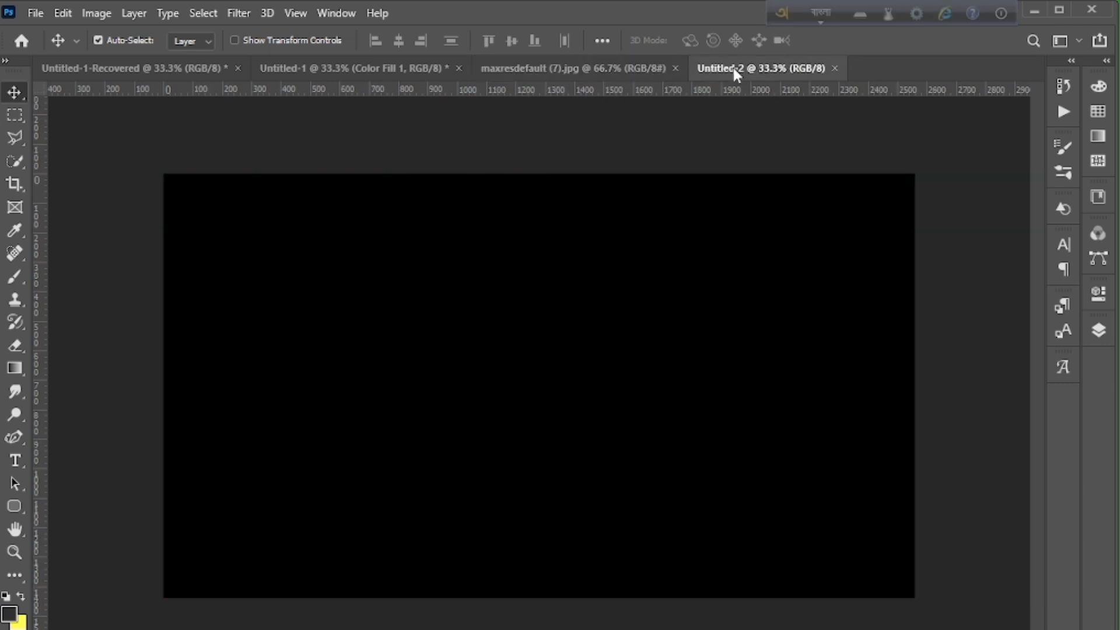
left_click(636, 67)
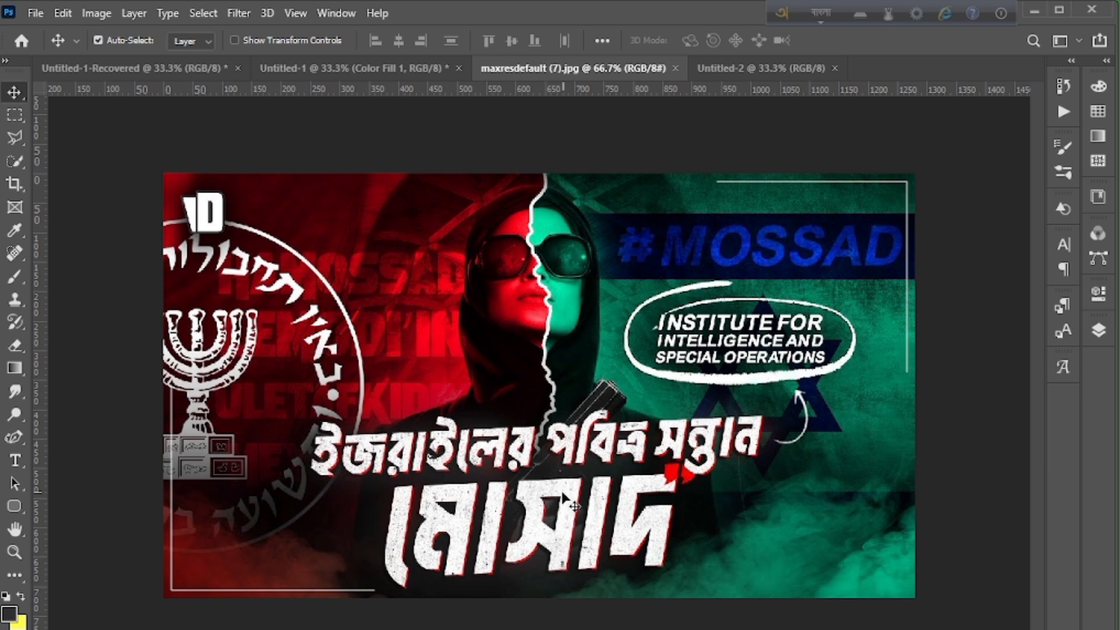
left_click(744, 66)
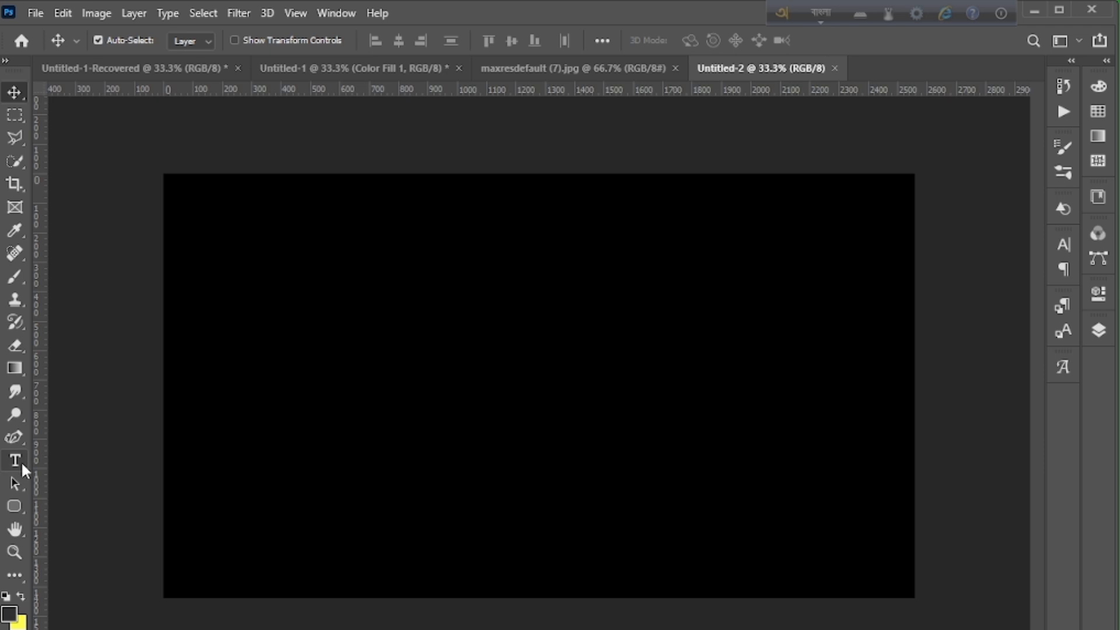
left_click_drag(21, 461, 77, 461)
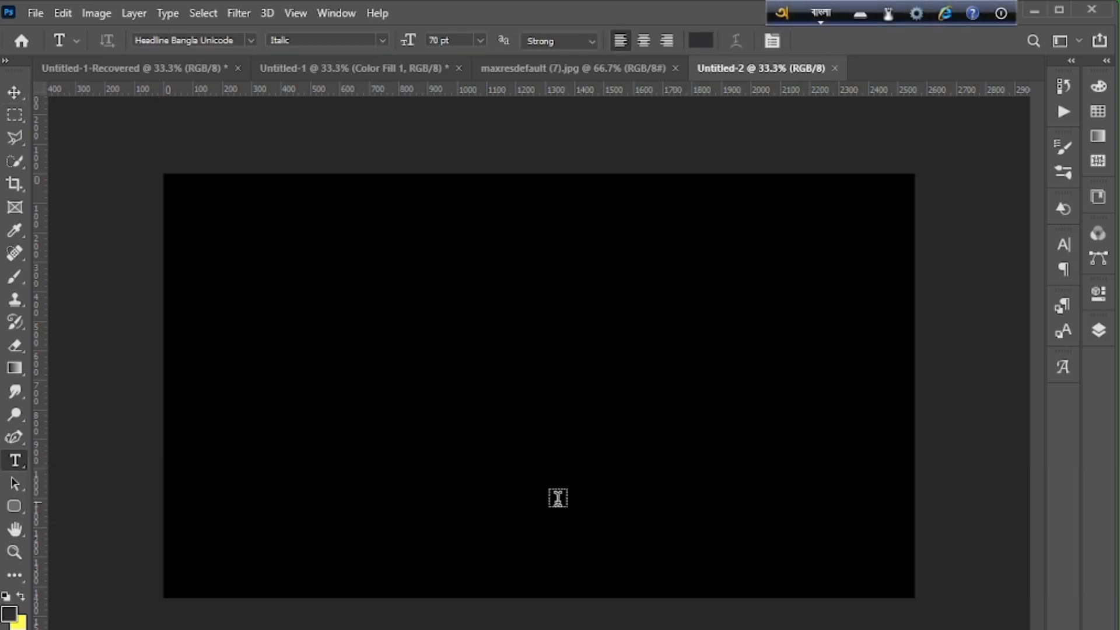
left_click(541, 499)
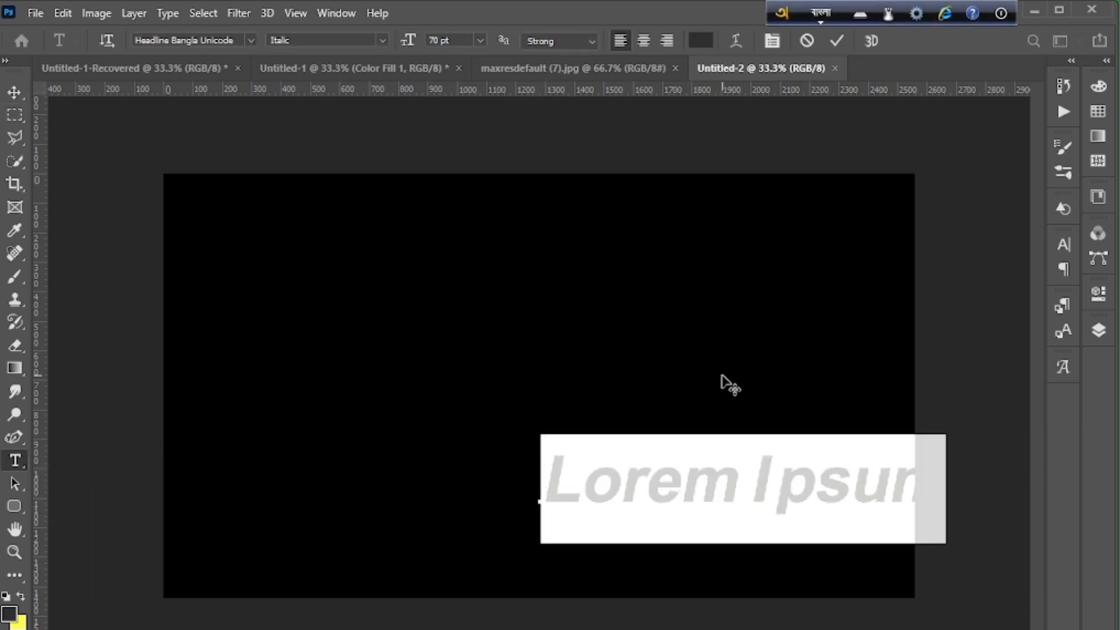
left_click_drag(721, 376, 552, 350)
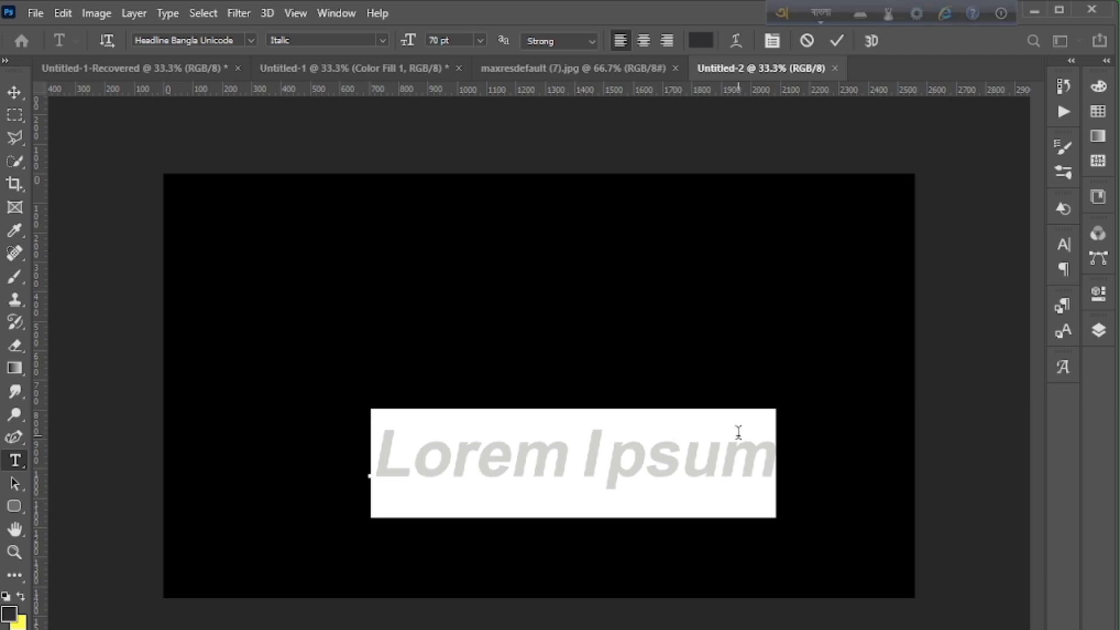
type("i")
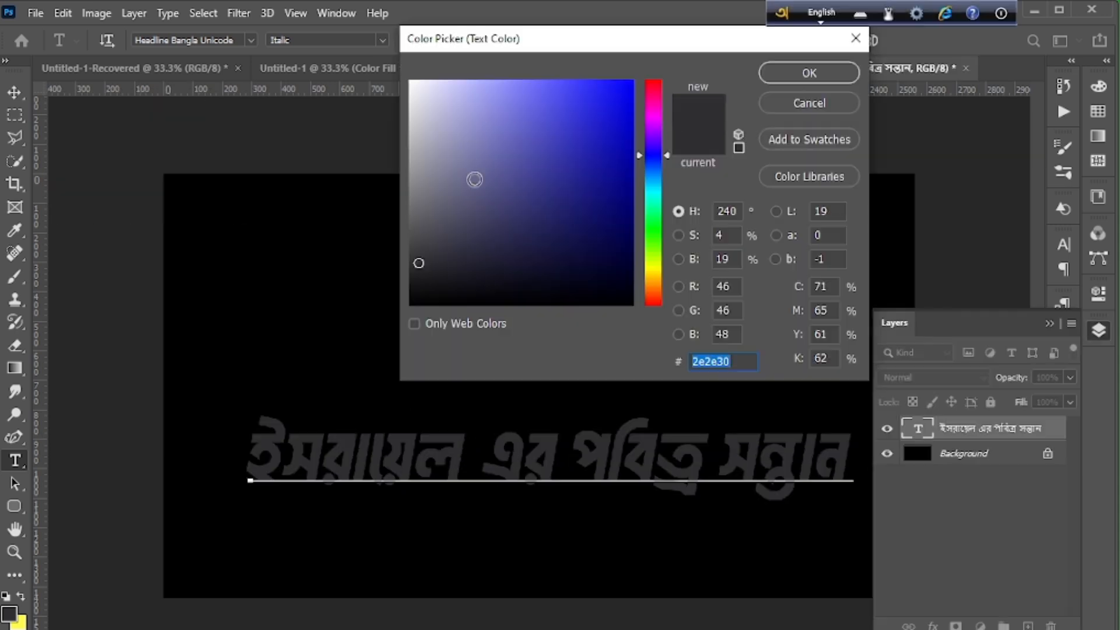
Set the Bengali title text's color to ffffff and its font style to Regular.
type("ffffff")
left_click(804, 81)
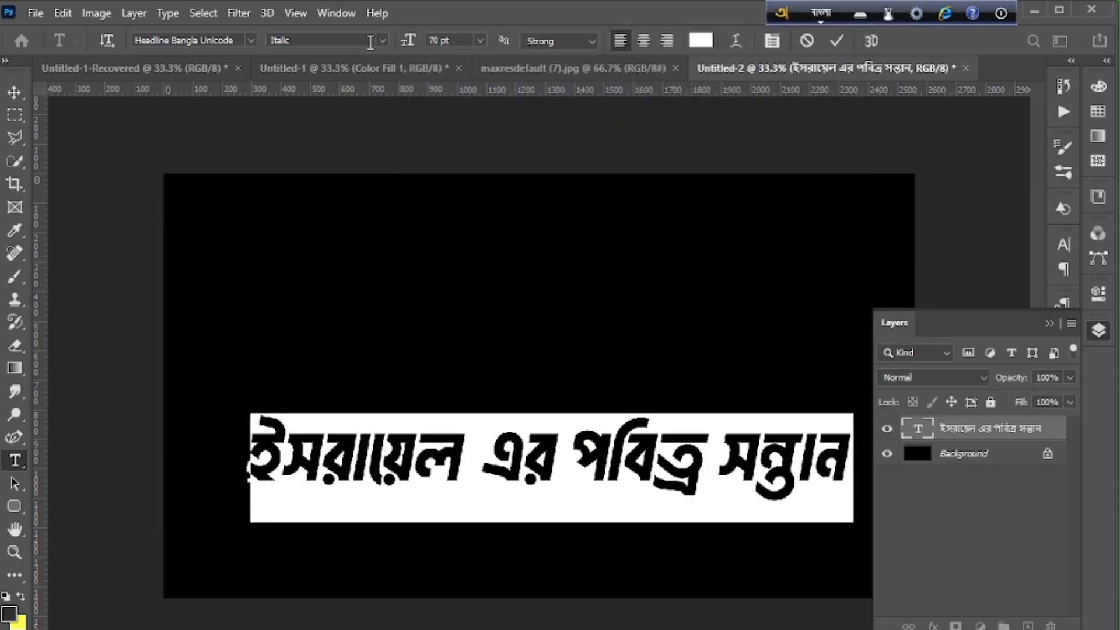
left_click(383, 40)
left_click(370, 54)
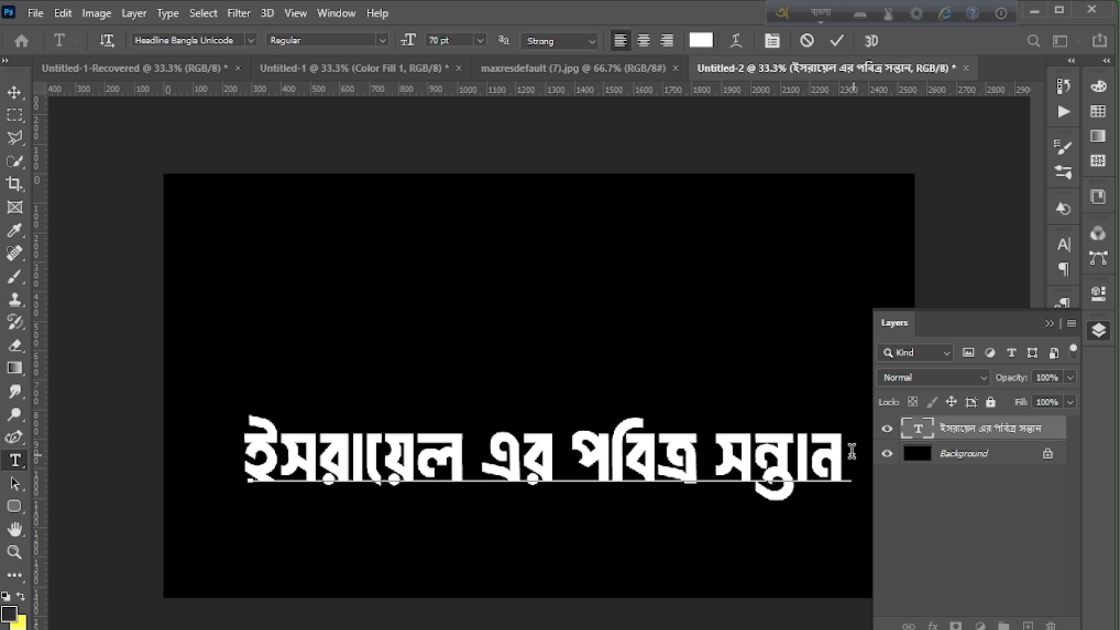
left_click(848, 452)
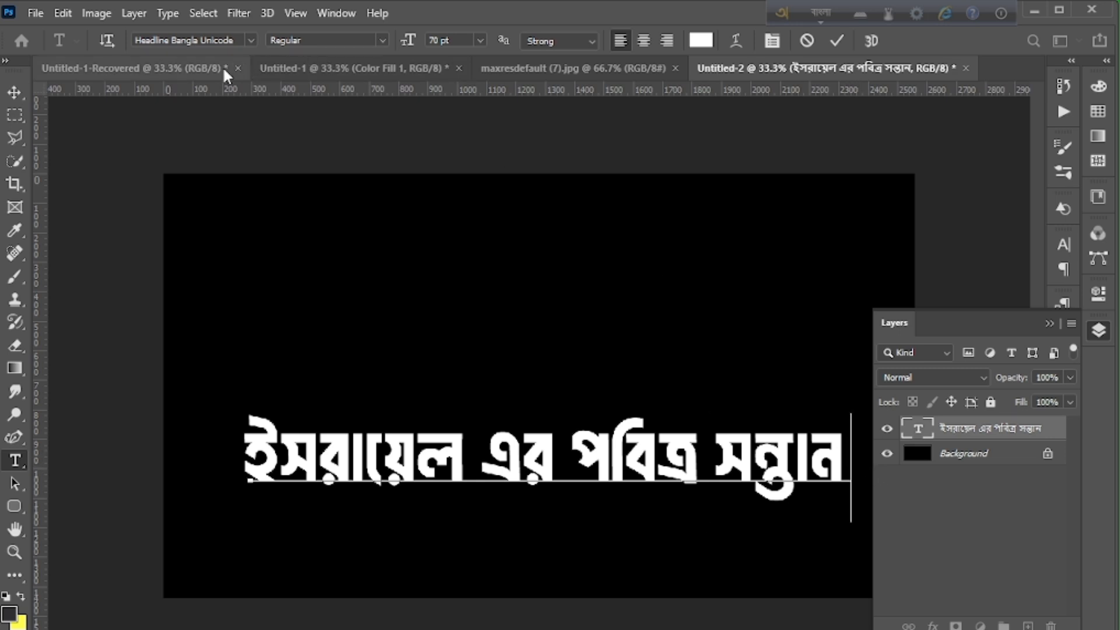
Following the title in maxresdefault (7).jpg, start a second text line below ইসরায়েল এর পবিত্র সন্তান and set its size to 85 pt.
left_click(578, 69)
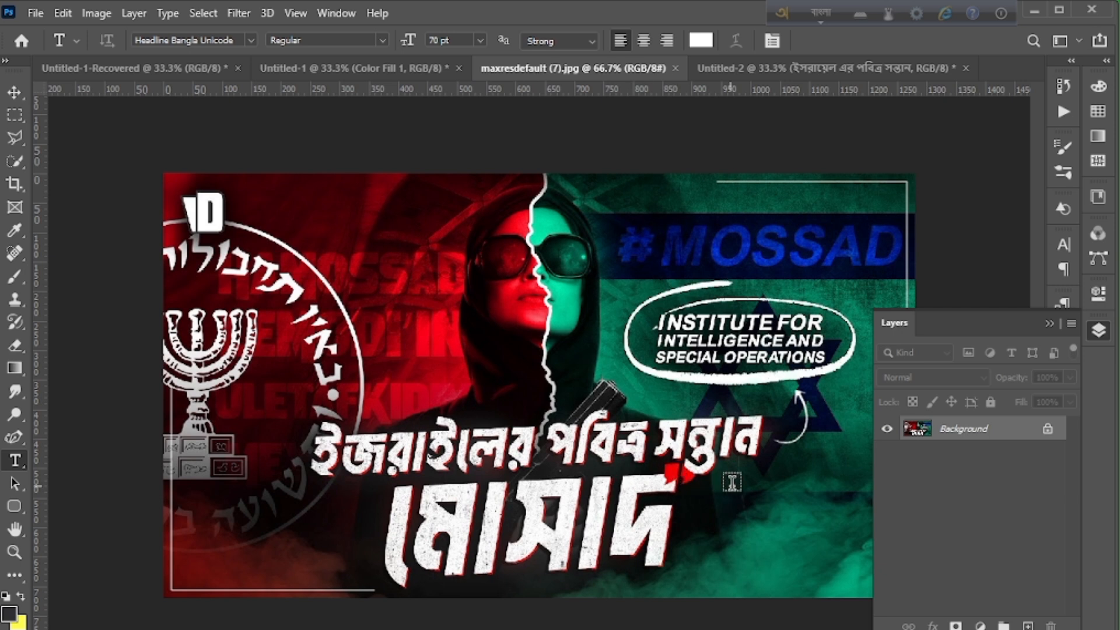
left_click(780, 72)
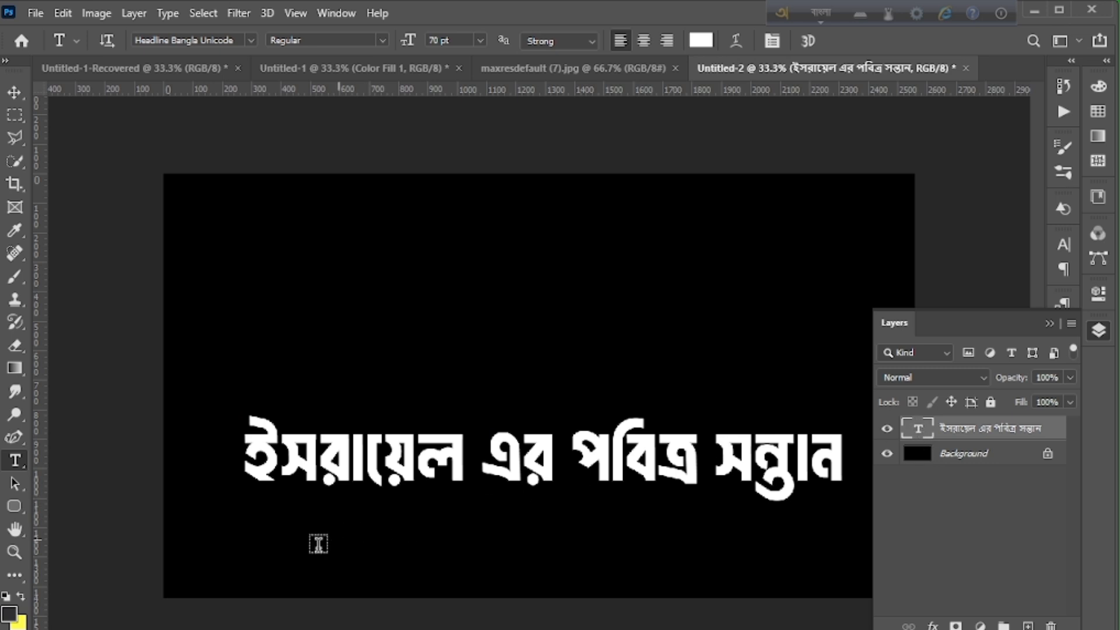
left_click(532, 541)
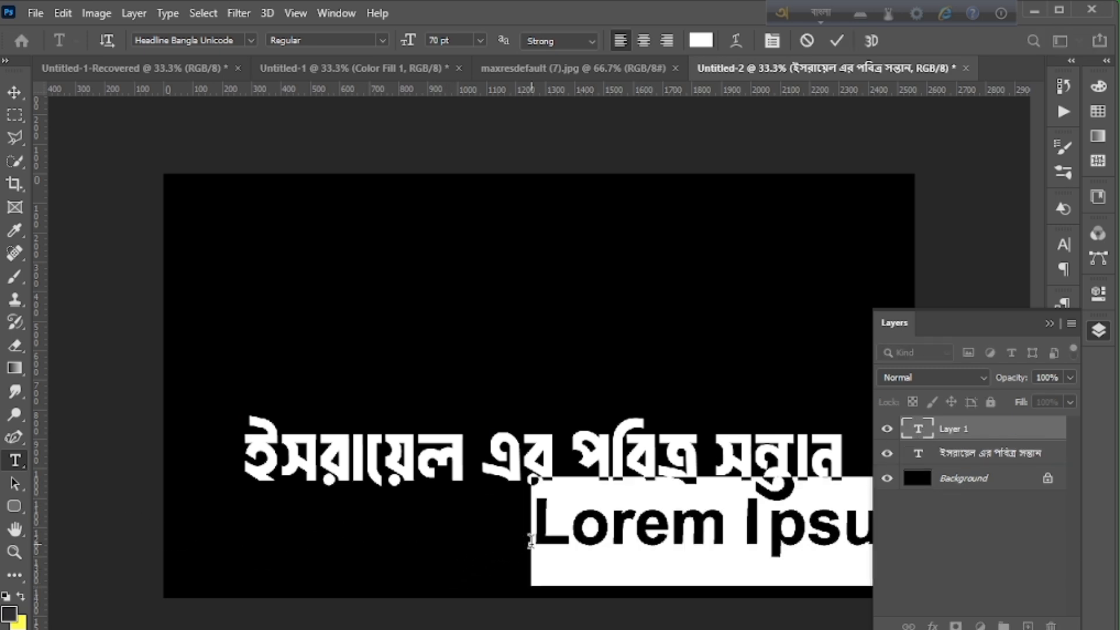
left_click_drag(675, 434, 589, 431)
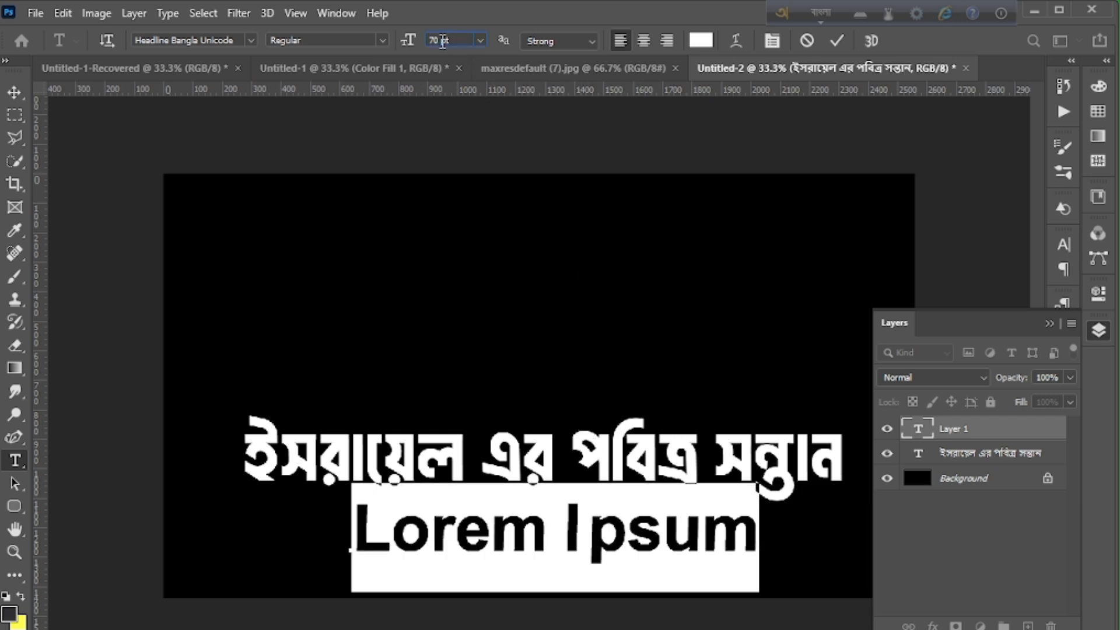
left_click(444, 40)
key("Up")
key("Up")
key("Up")
key("Up")
key("Up")
key("Up")
key("Up")
key("Up")
key("Up")
key("Up")
key("Up")
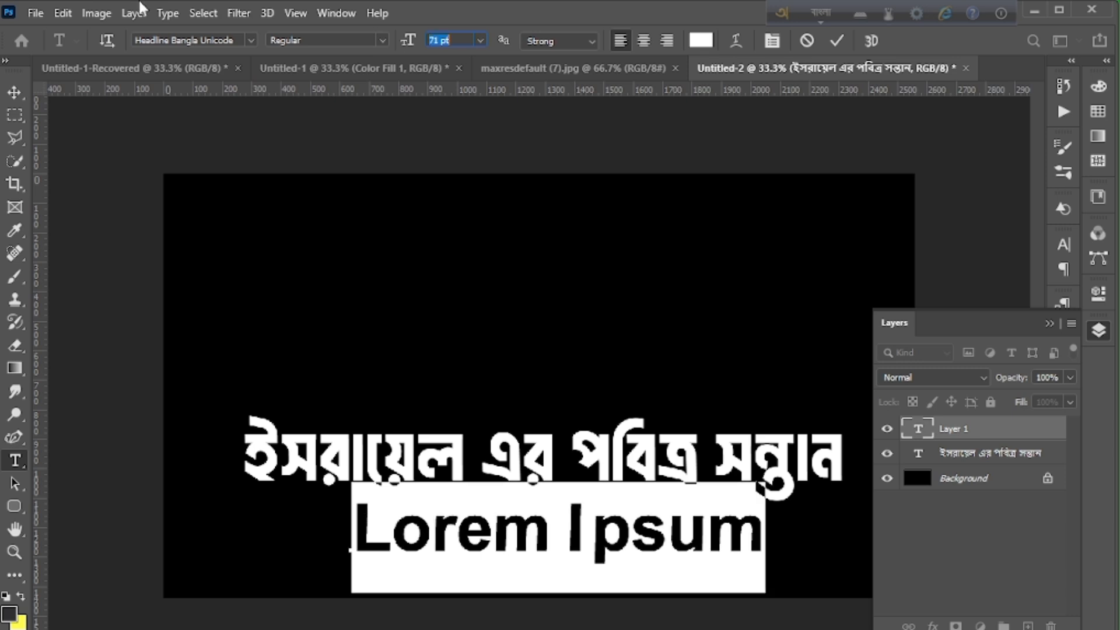
key("Up")
key("Up")
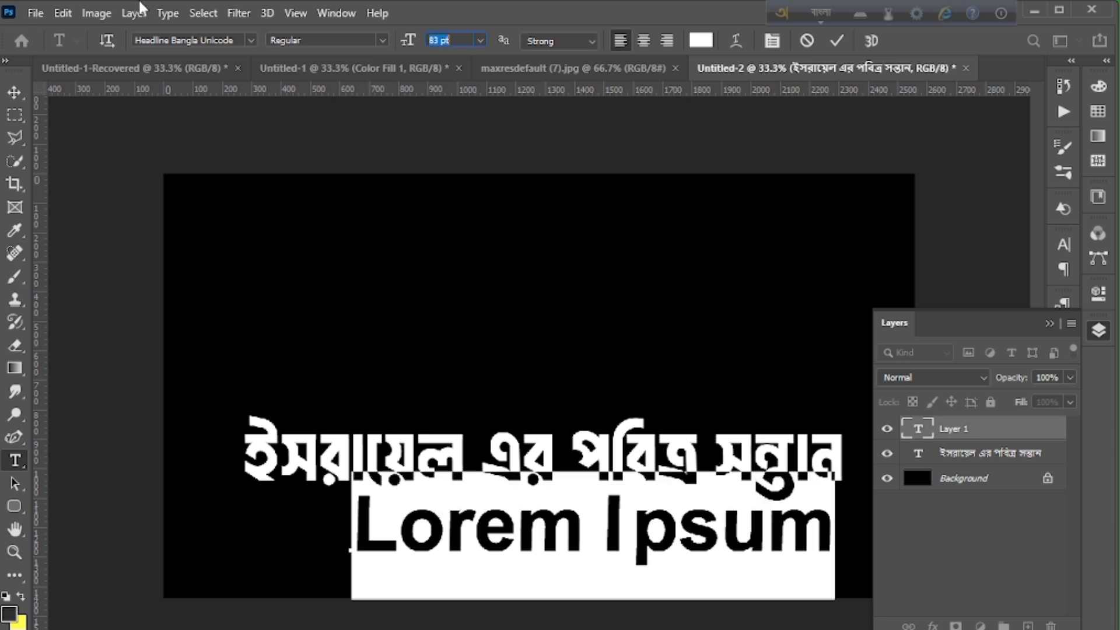
key("Up")
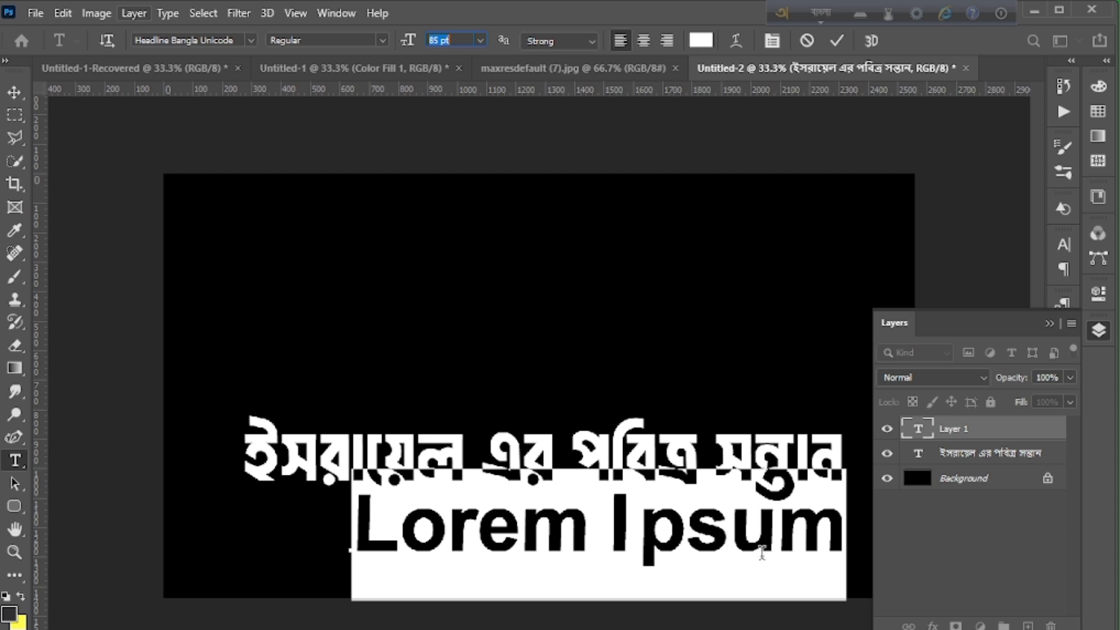
type("mosd")
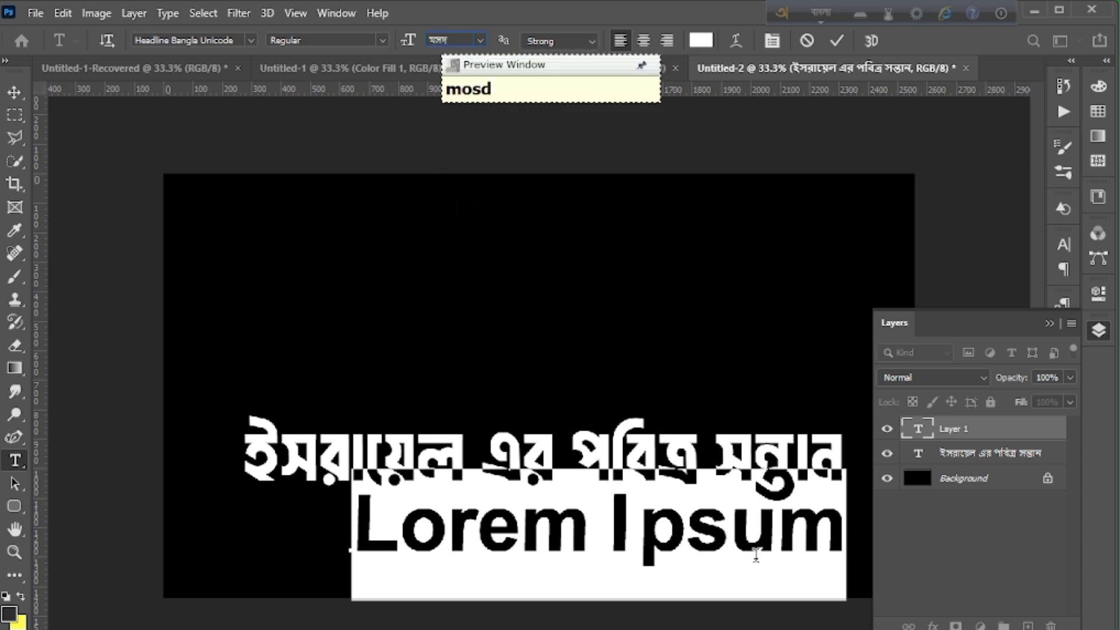
key("BackSpace")
type("ad")
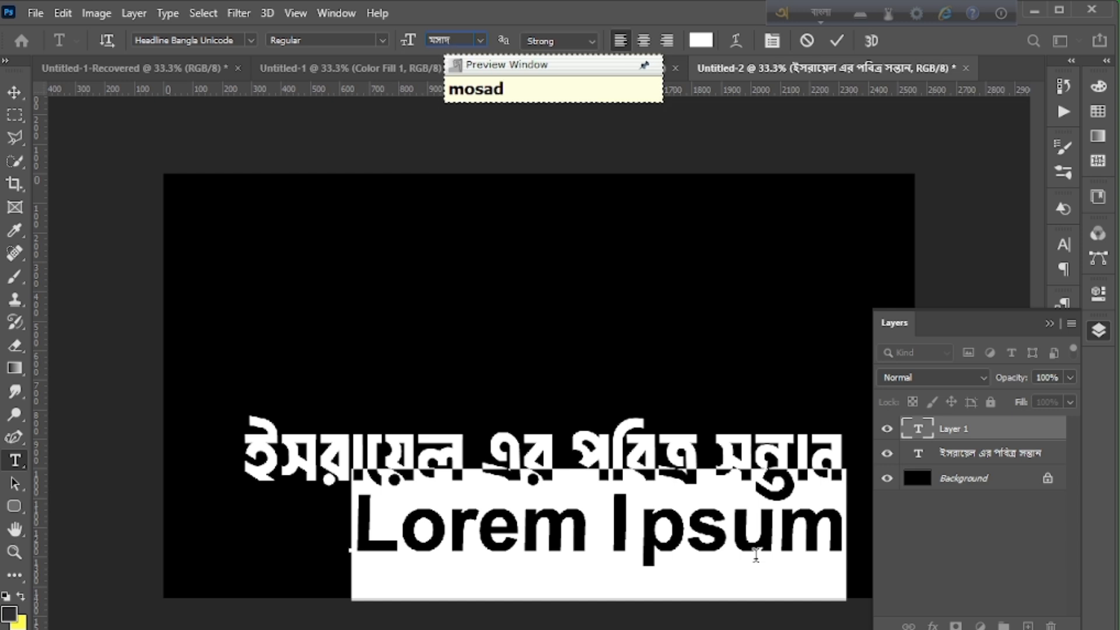
key("Return")
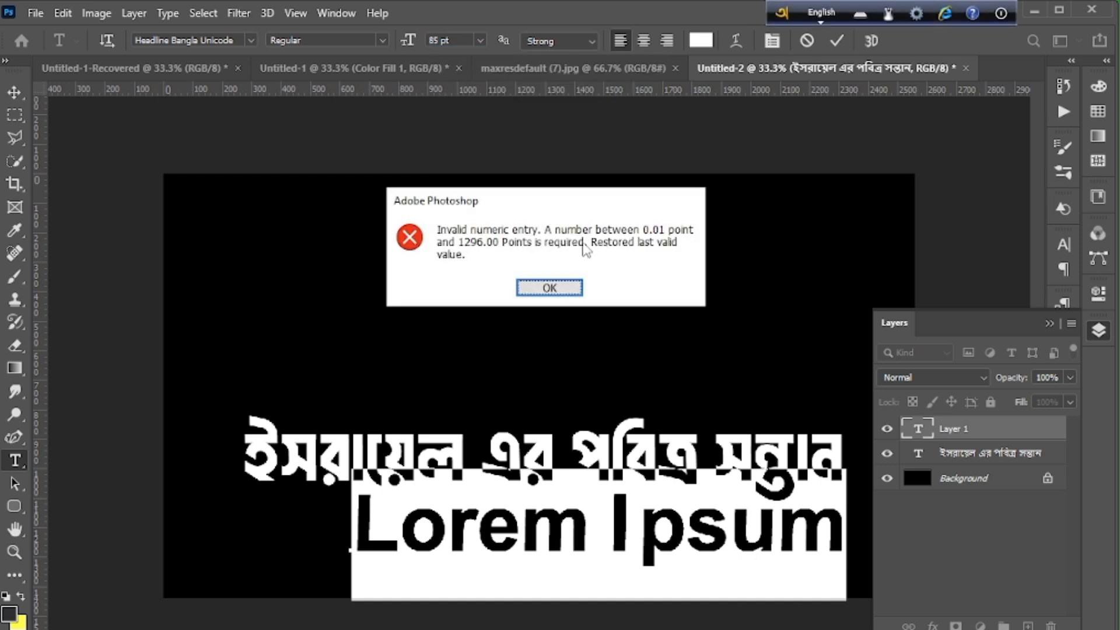
left_click(557, 283)
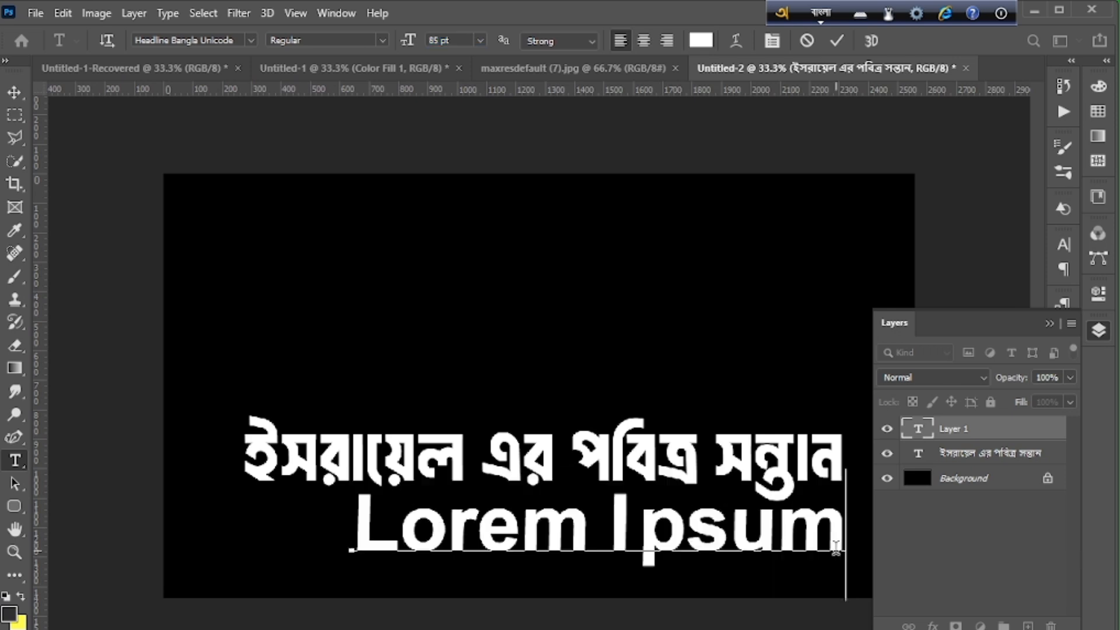
Replace the placeholder text of the new line with the word মোসাদ.
left_click(838, 545)
left_click_drag(838, 546, 270, 540)
type("mo")
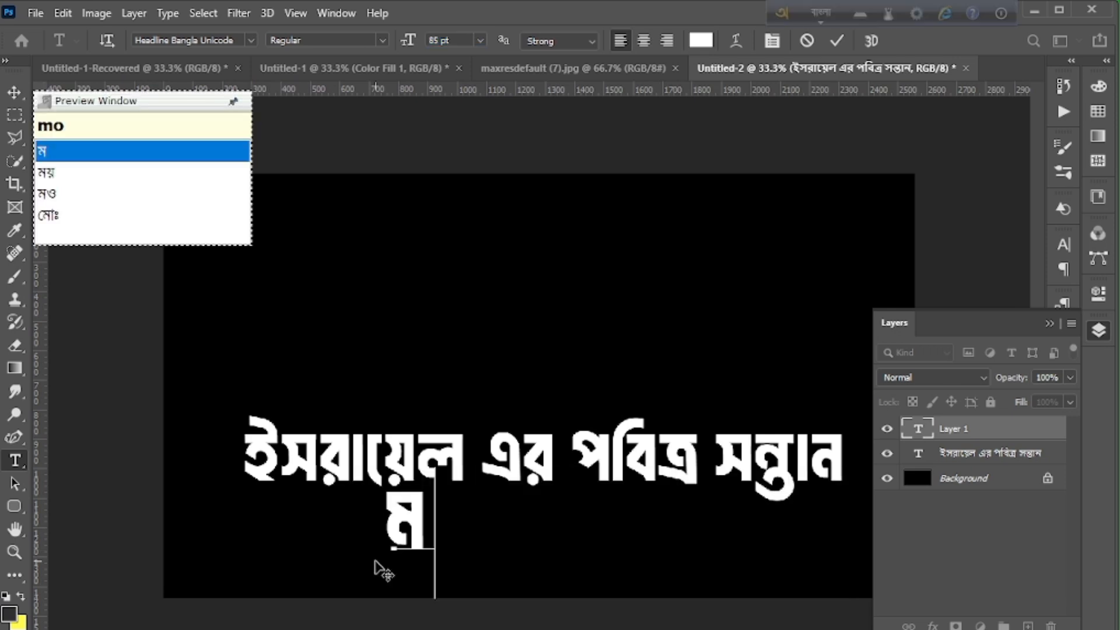
key("BackSpace")
key("BackSpace")
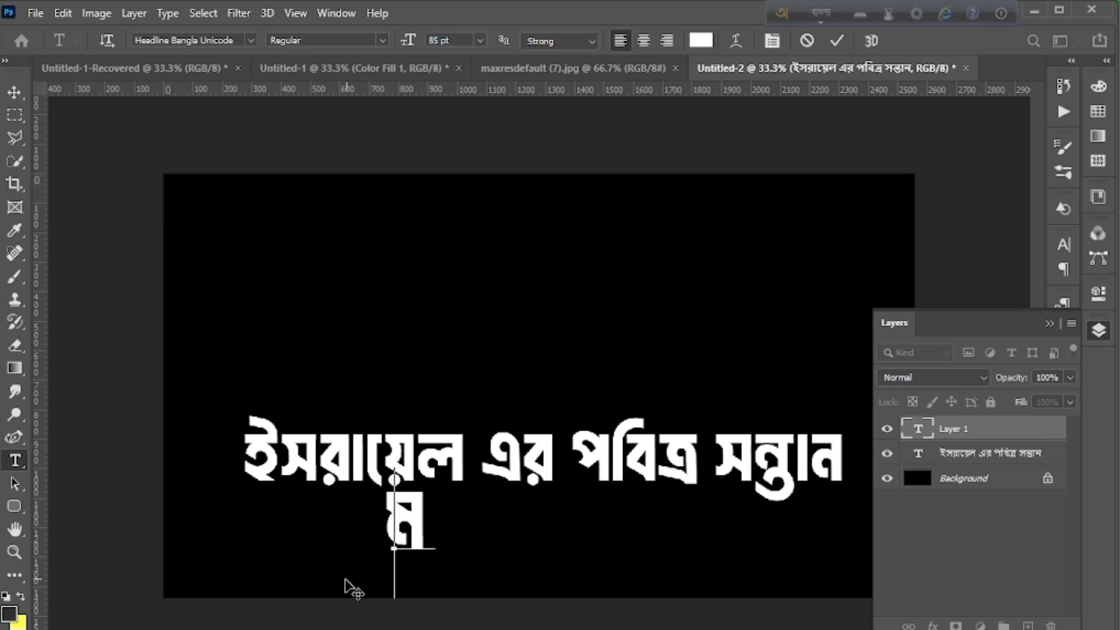
type("mosad")
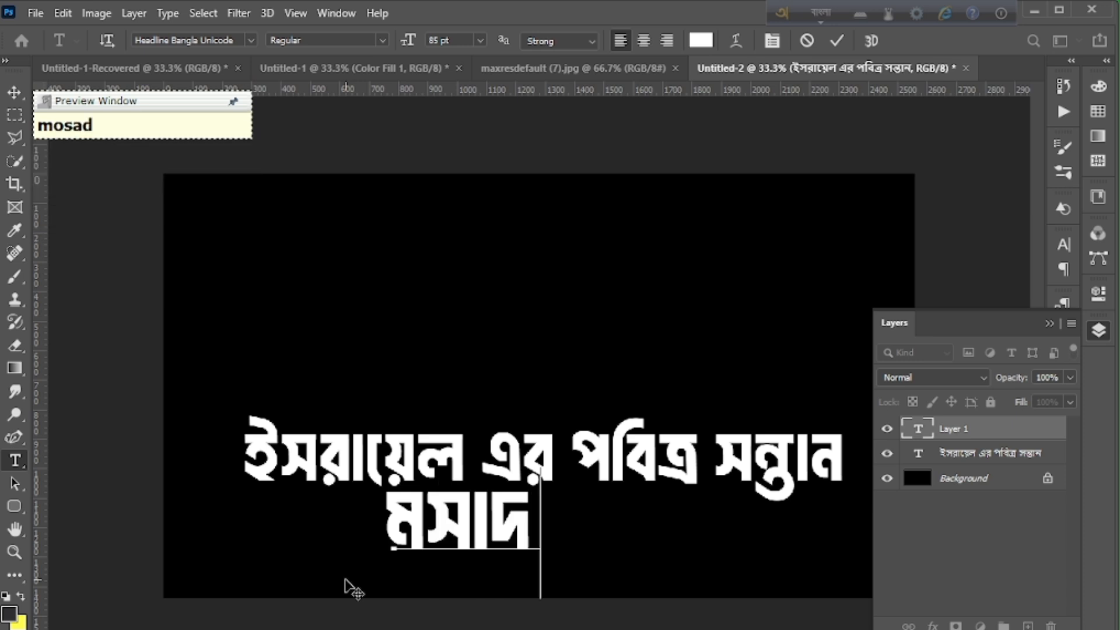
left_click(403, 516)
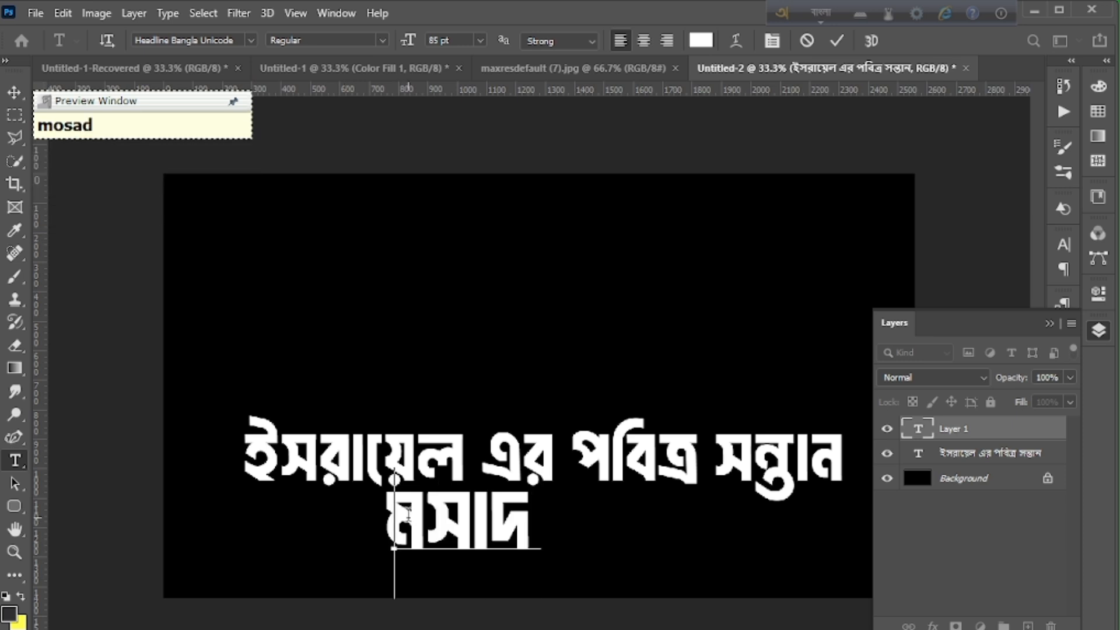
left_click(426, 511)
type("n")
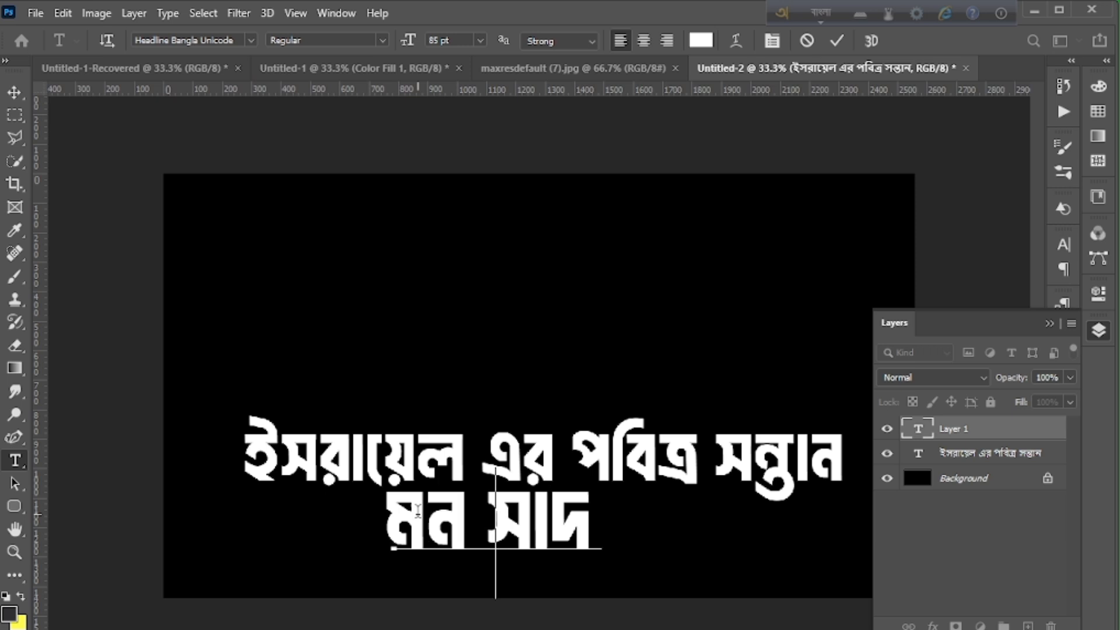
key("BackSpace")
key("BackSpace")
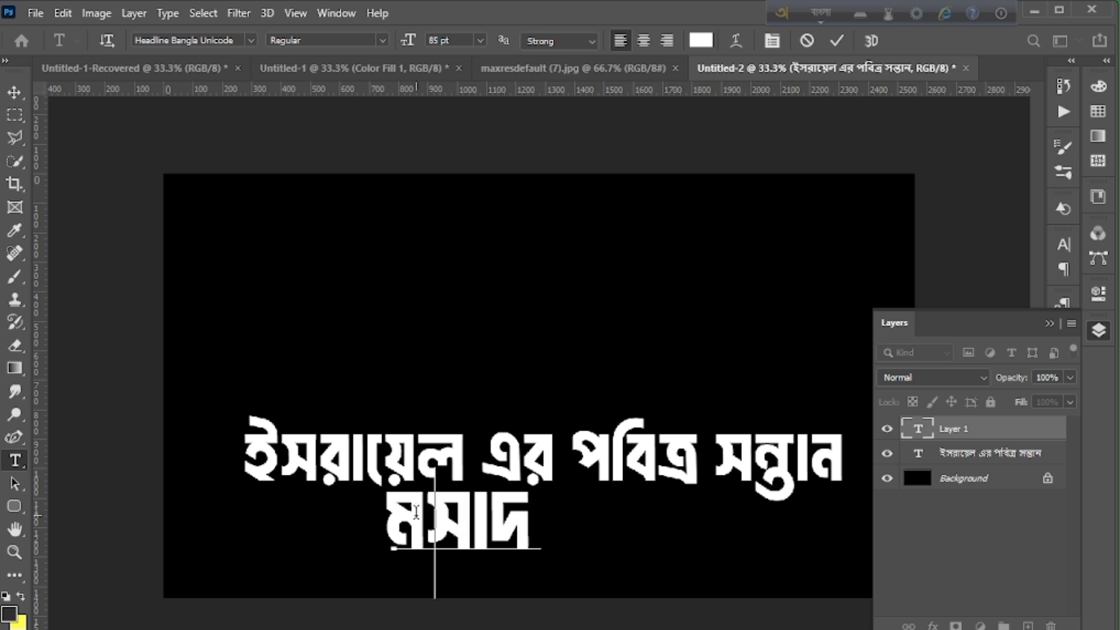
type("o")
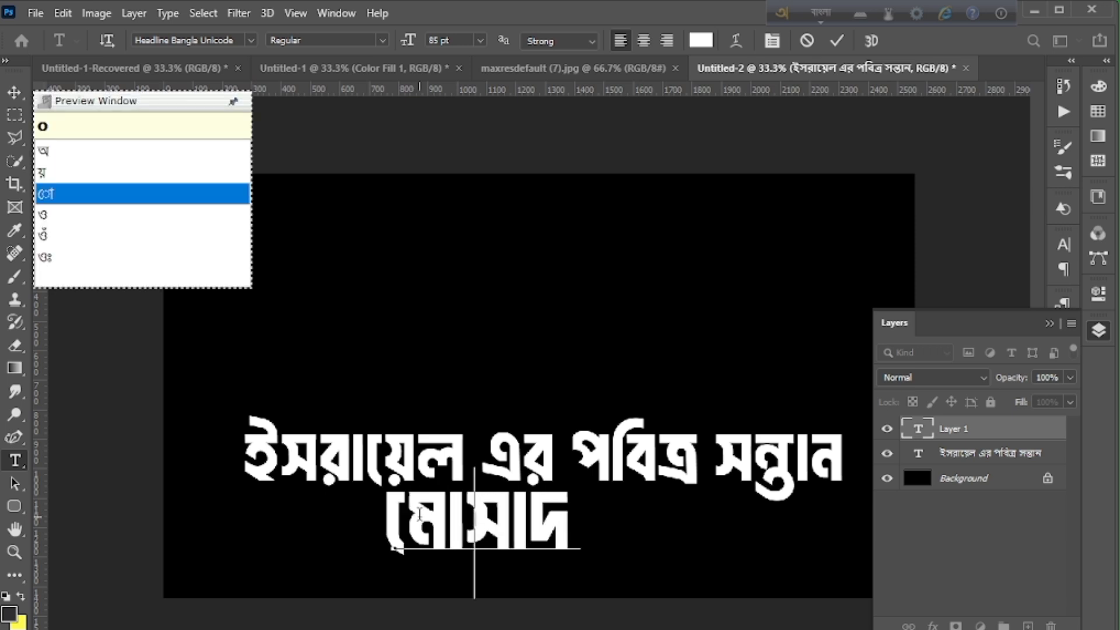
key("BackSpace")
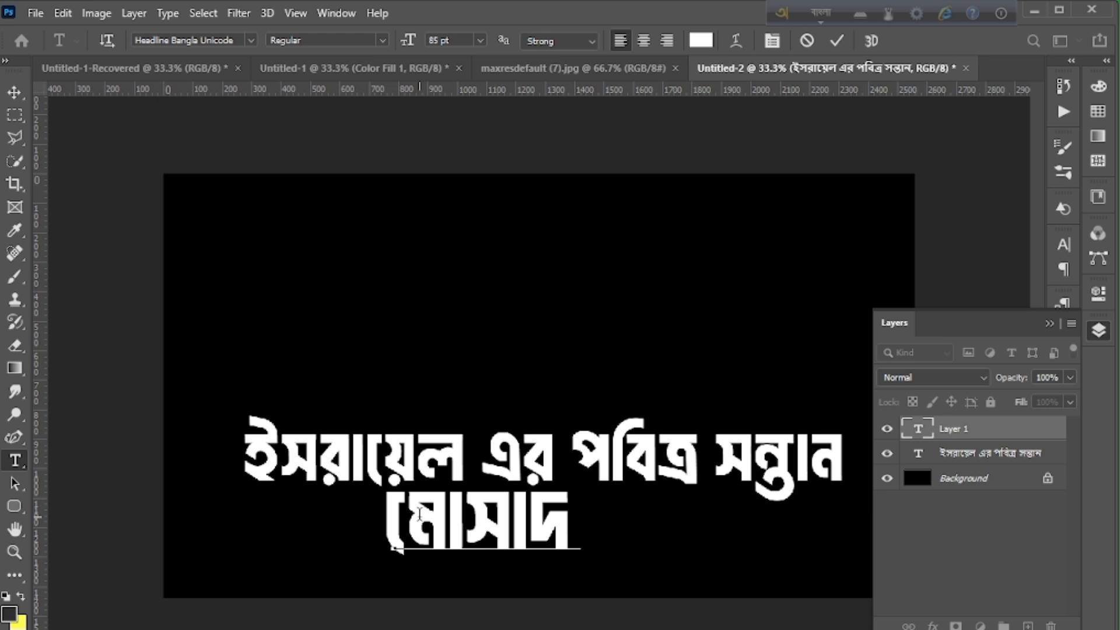
Select the whole word মোসাদ and move it so it sits centered beneath the upper title line.
left_click(572, 517, "shift")
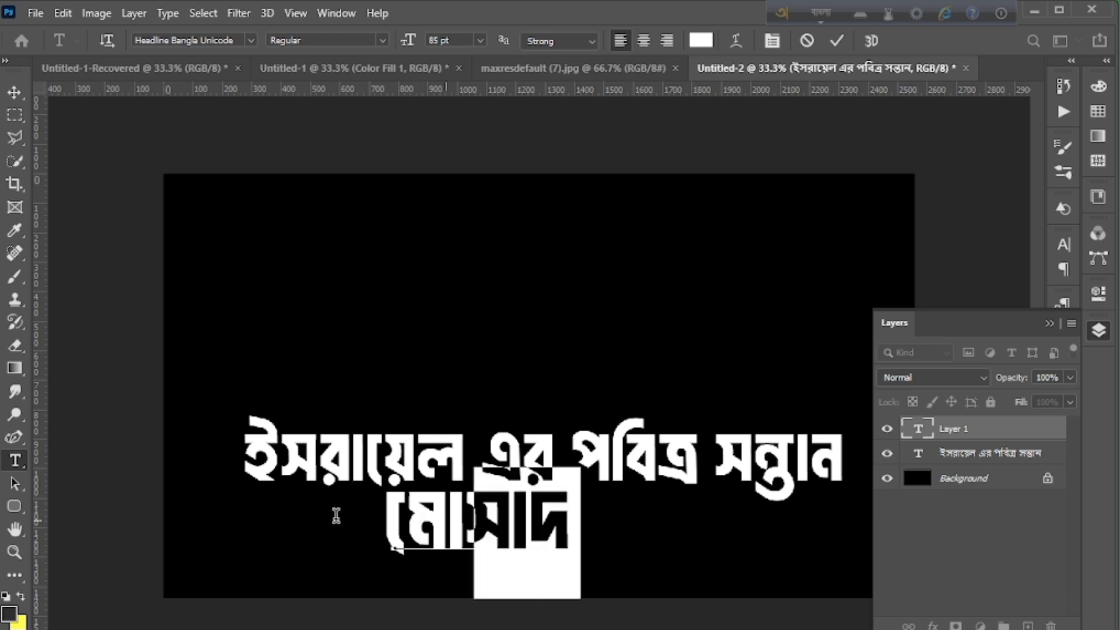
left_click_drag(336, 516, 318, 516)
left_click_drag(512, 467, 625, 475)
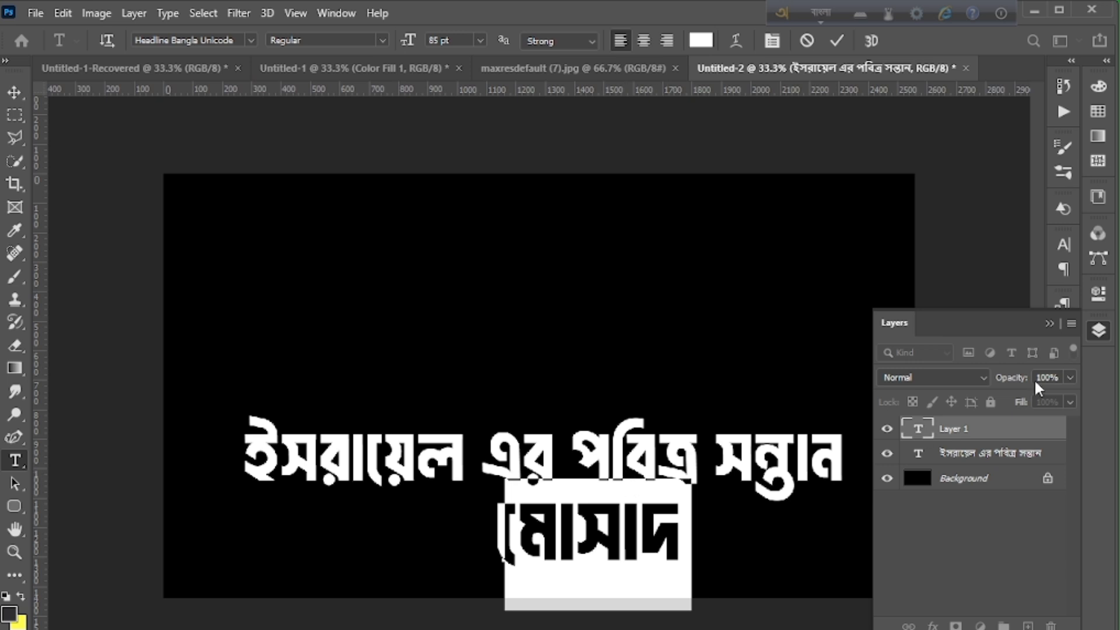
left_click(1101, 331)
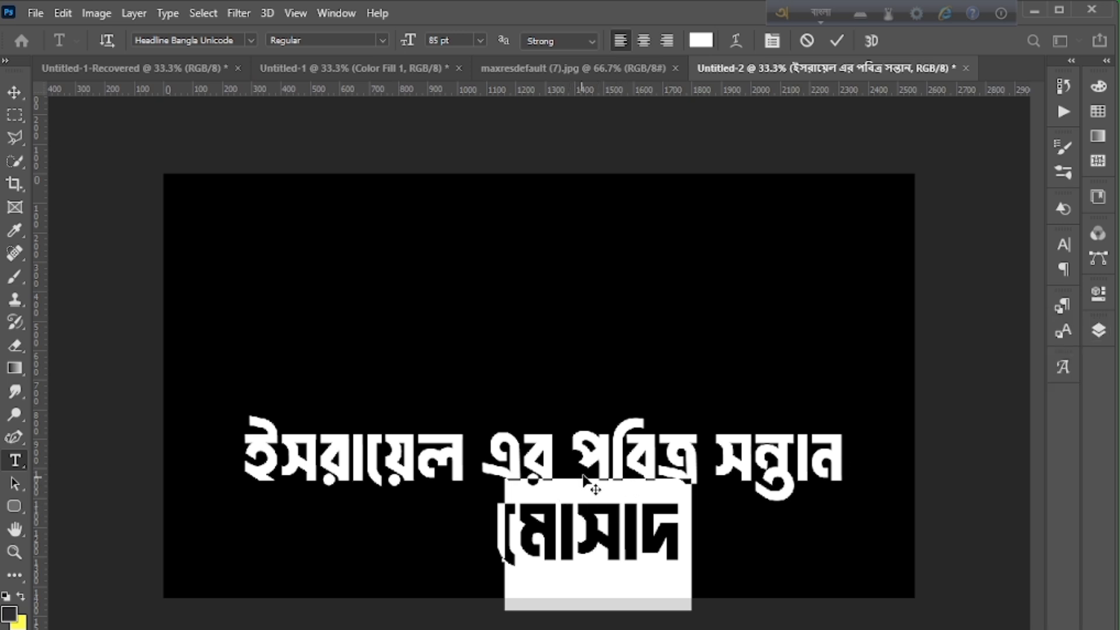
left_click_drag(584, 477, 544, 476)
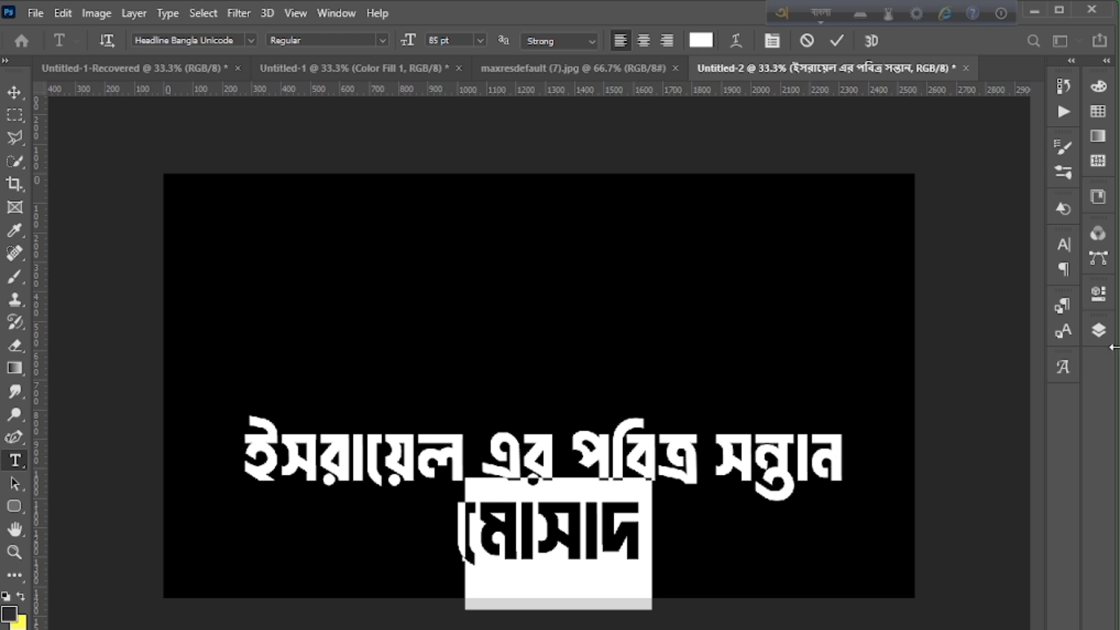
Apply Faux Italic to the selected word মোসাদ.
left_click(1100, 331)
left_click(1100, 331)
left_click(1063, 243)
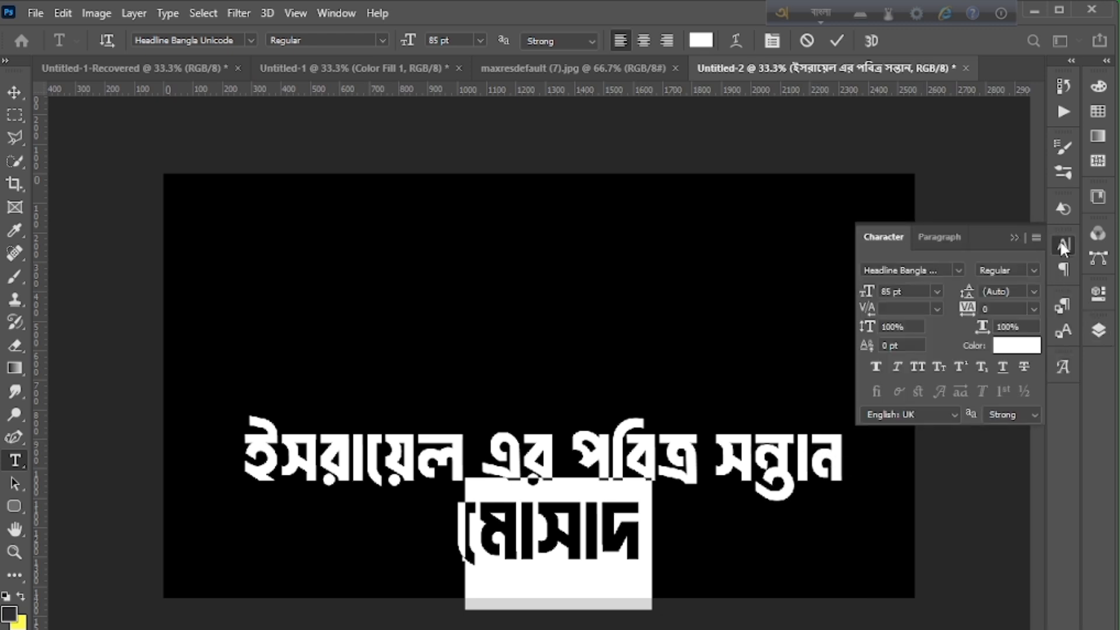
left_click(905, 363)
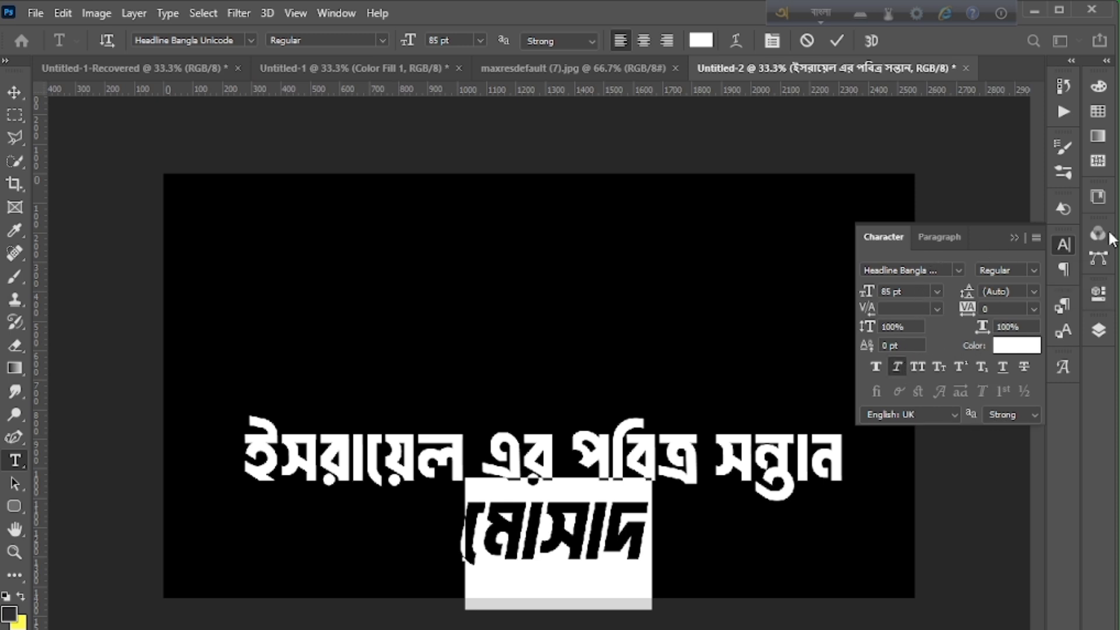
left_click(1062, 246)
left_click(1062, 247)
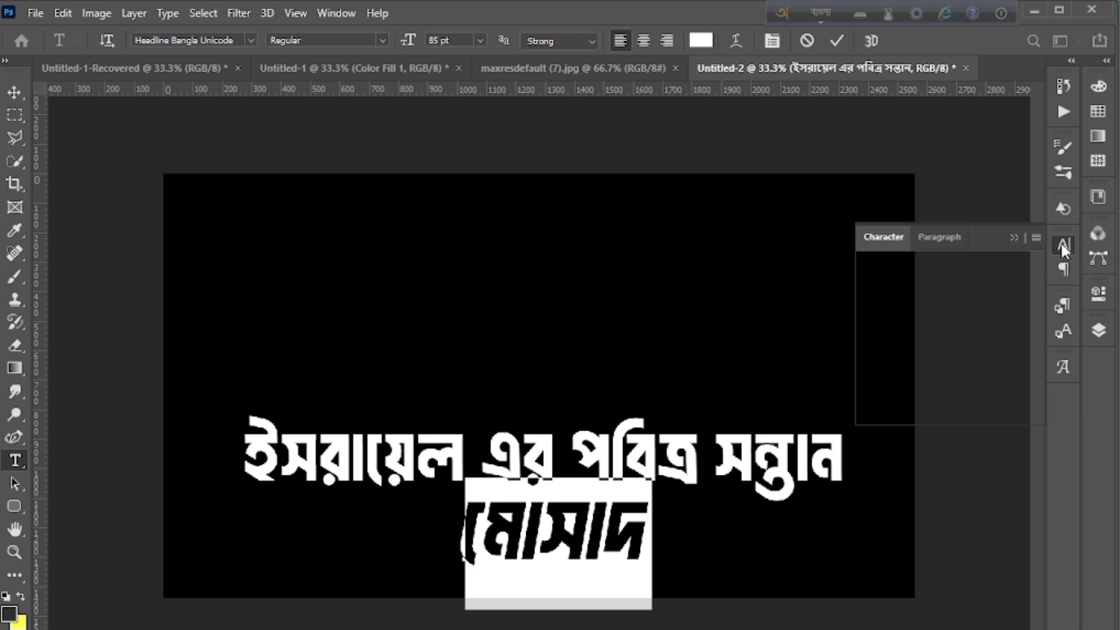
left_click(1062, 247)
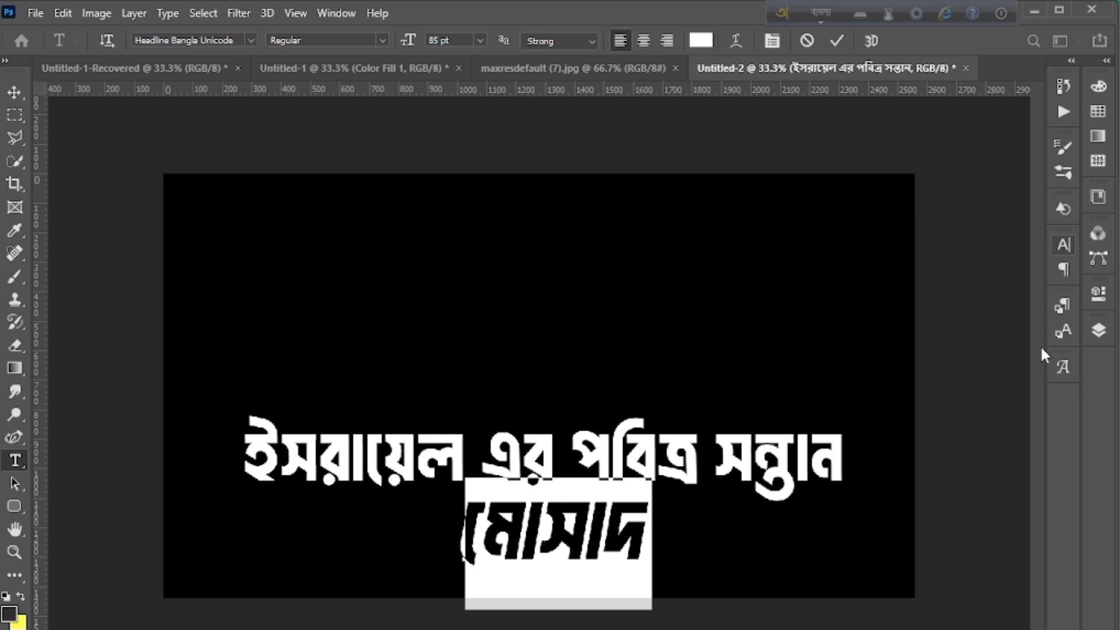
Select all the text of the ইসরায়েল এর পবিত্র সন্তান layer and reduce its font size to 45 pt.
left_click(1100, 331)
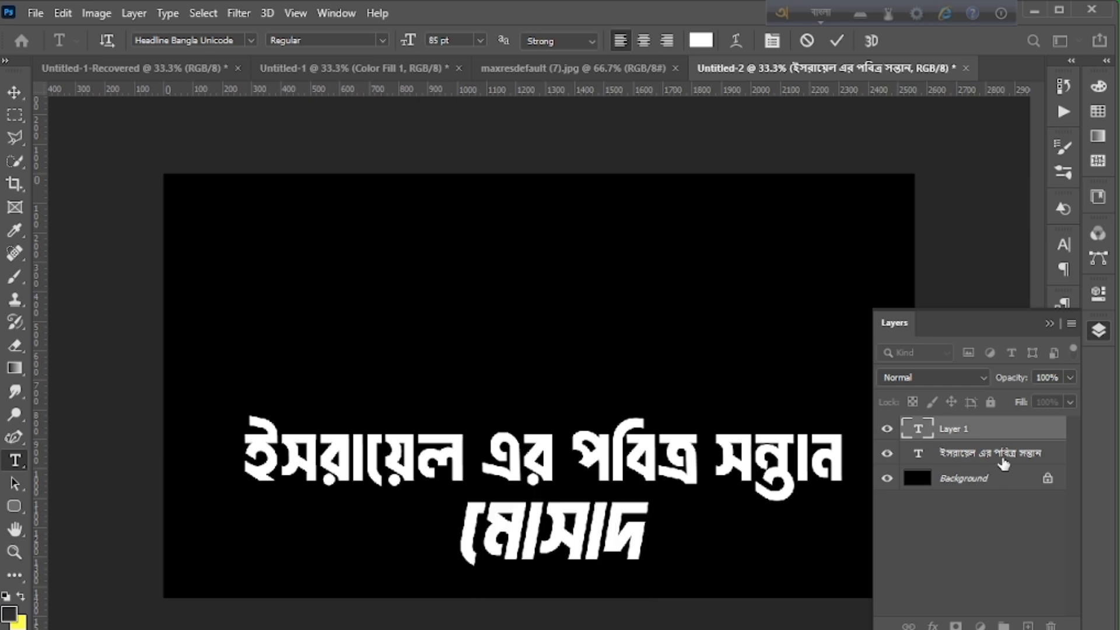
left_click(1003, 465)
left_click(927, 461)
double_click(918, 453)
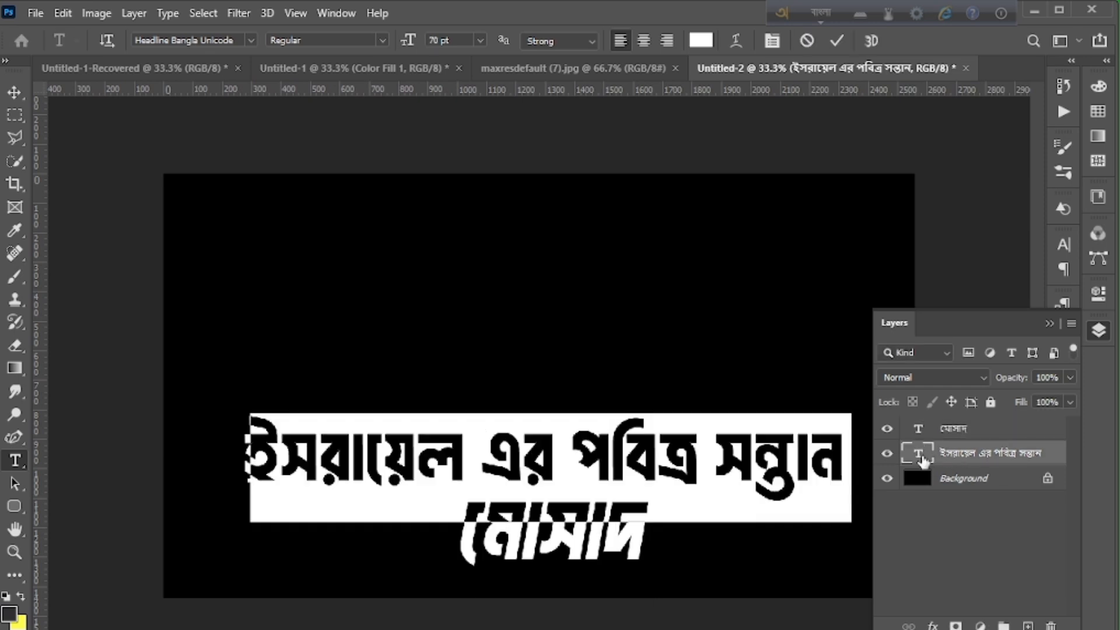
left_click(462, 44)
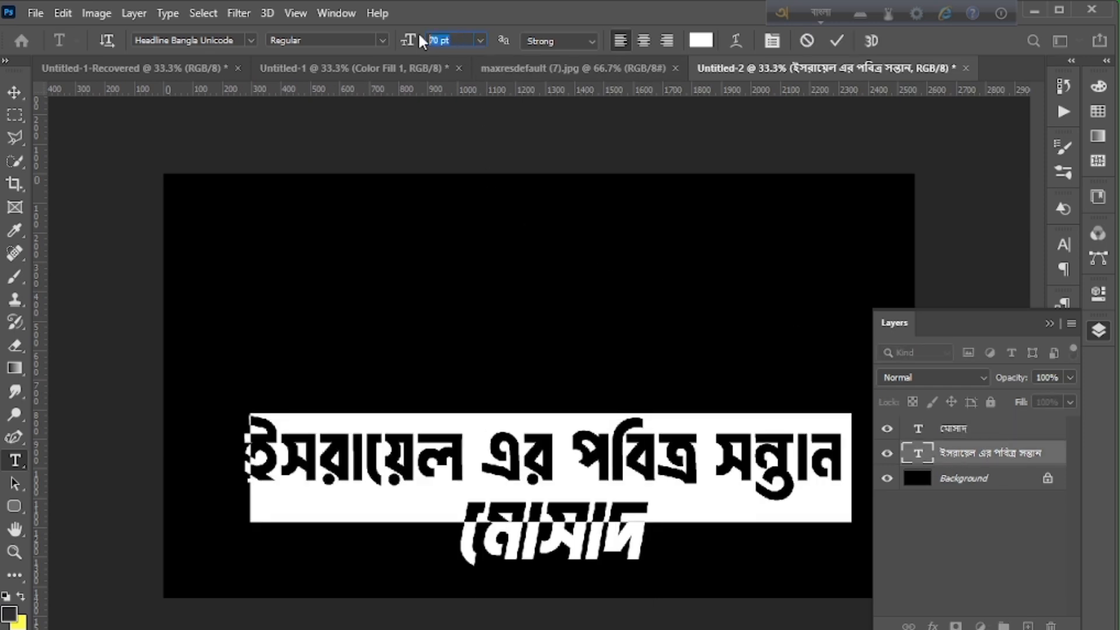
key("Down")
key("Down")
key("Down")
key("Down")
key("Down")
key("Down")
key("Down")
key("Down")
key("Down")
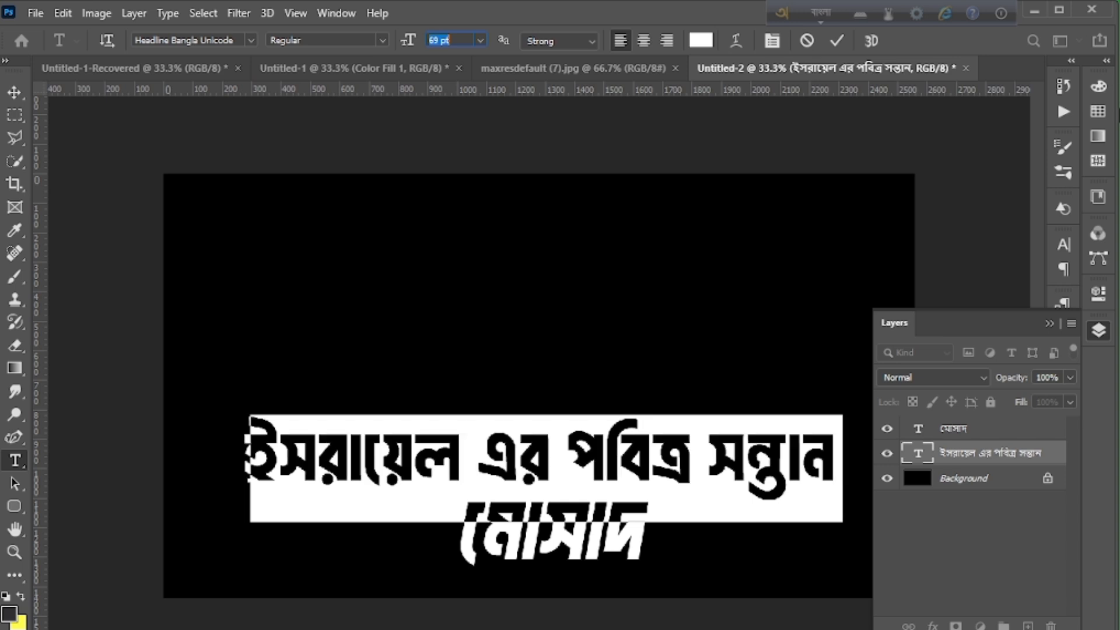
key("Down")
key("Down")
key("Down")
key("Down")
key("Down")
key("Down")
key("Down")
key("Down")
key("Down")
key("Down")
key("Down")
key("Down")
key("Down")
key("Down")
key("Down")
key("Down")
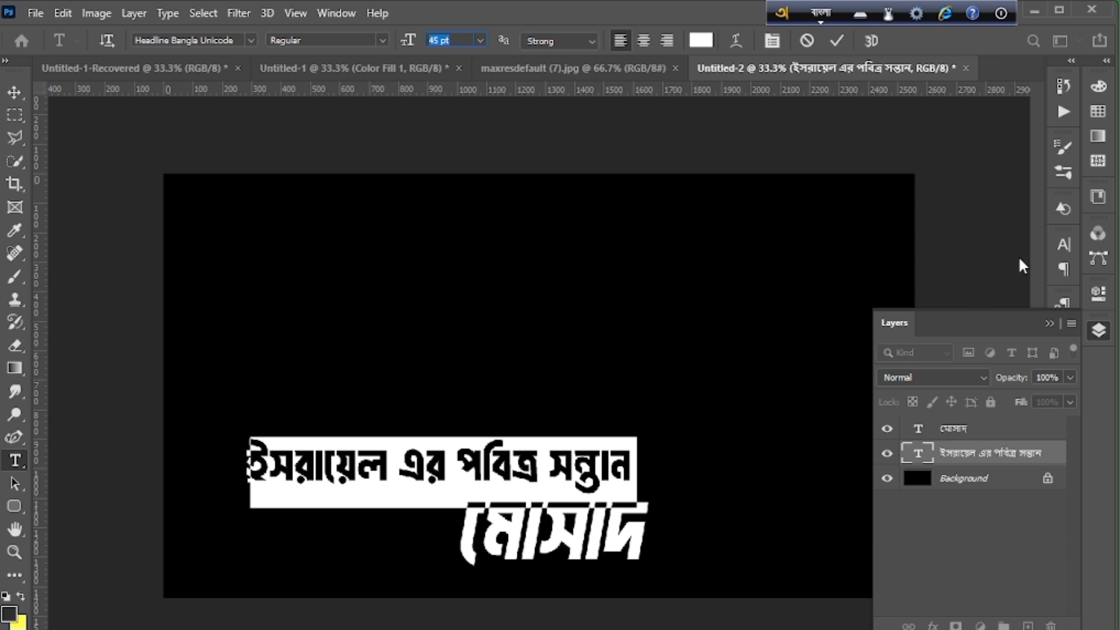
Apply Faux Italic to the upper title line and move it so it is centered just above মোসাদ.
left_click(1064, 248)
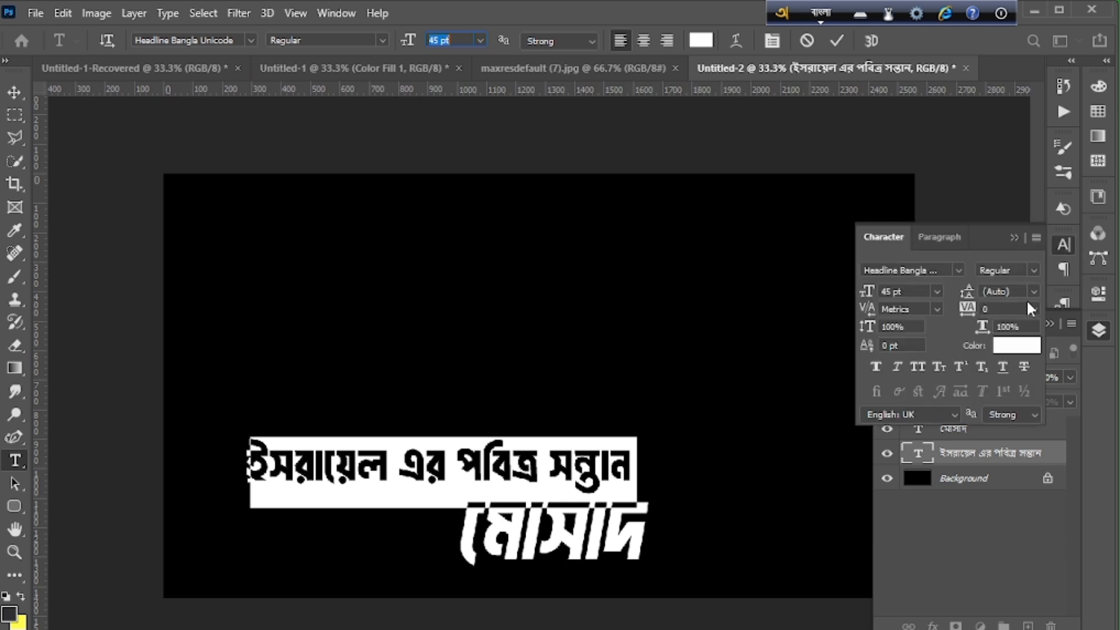
left_click(897, 367)
left_click(1064, 245)
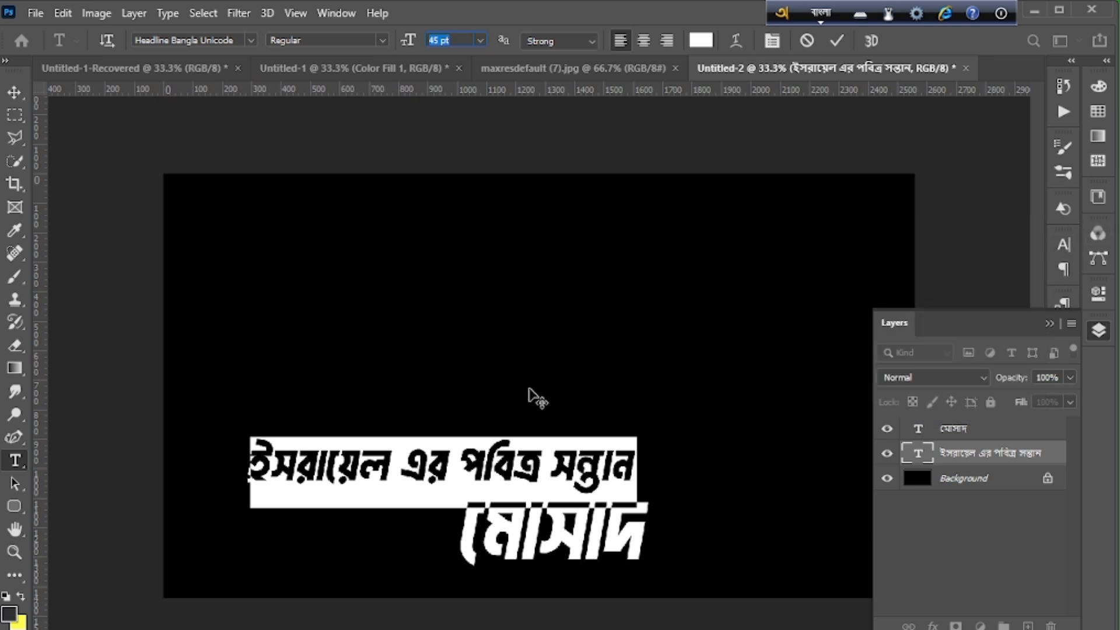
left_click_drag(528, 389, 613, 407)
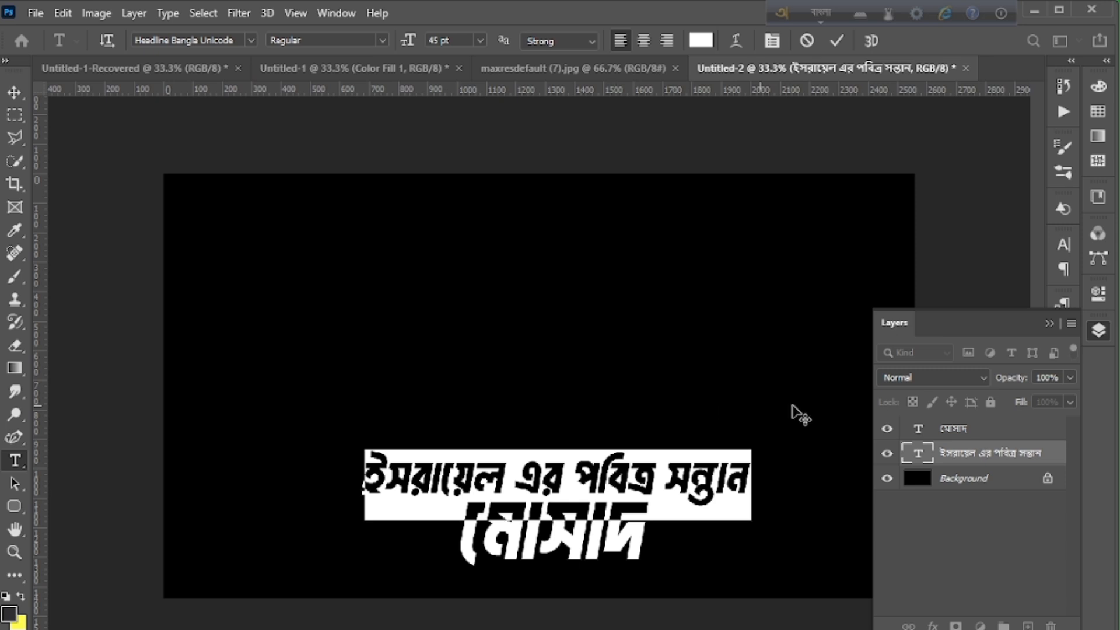
Commit the upper title line's text edit and compare the title with Untitled-1 and the maxresdefault (7).jpg reference.
left_click(1095, 333)
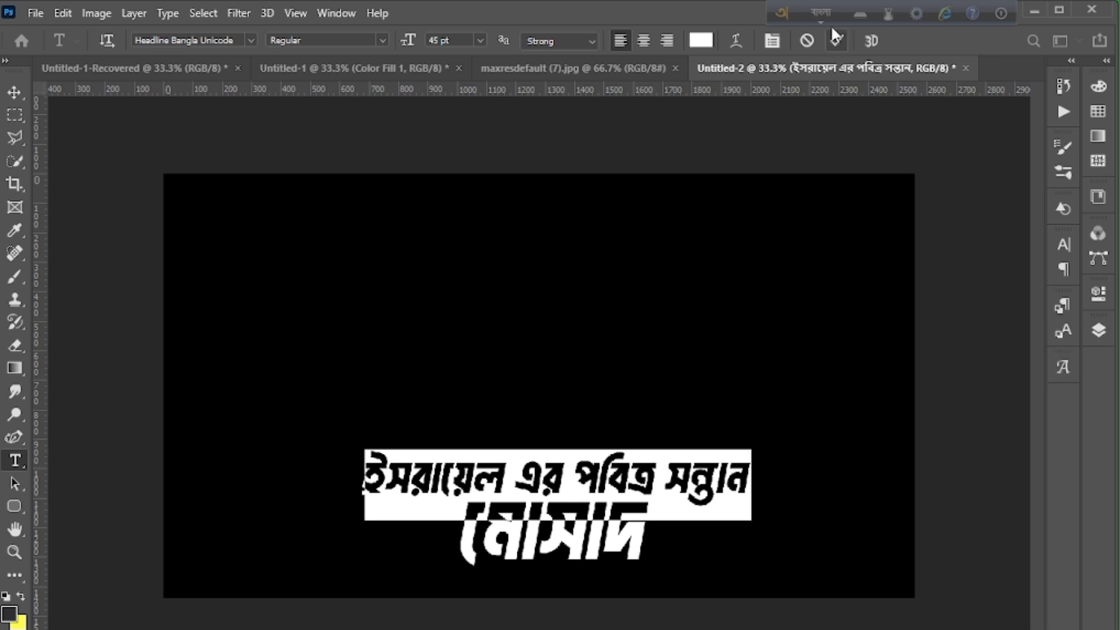
left_click(835, 40)
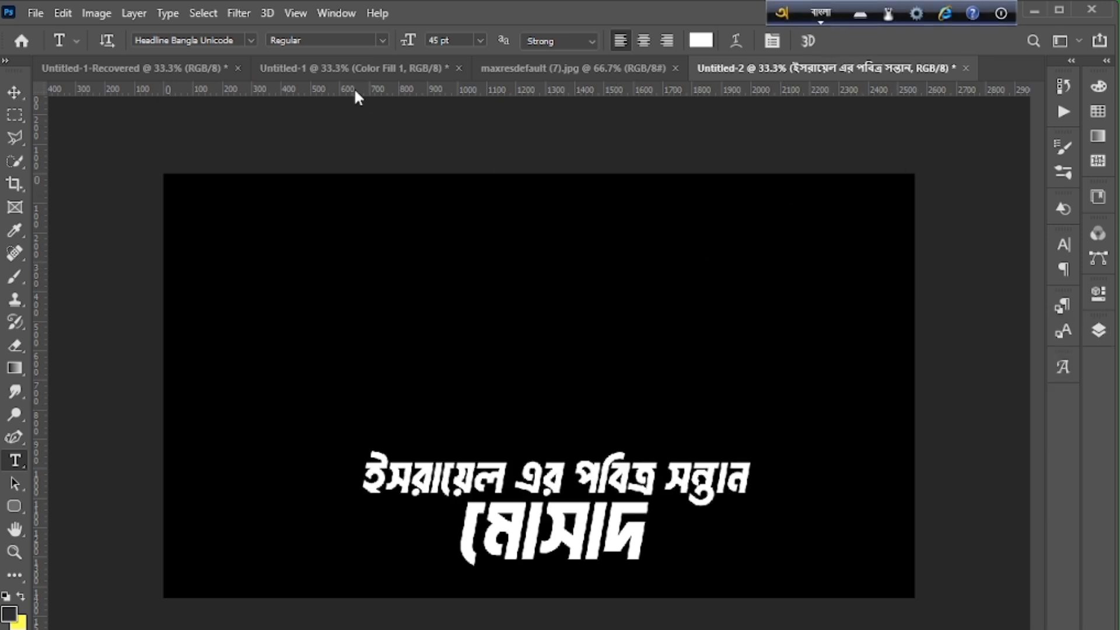
left_click(368, 68)
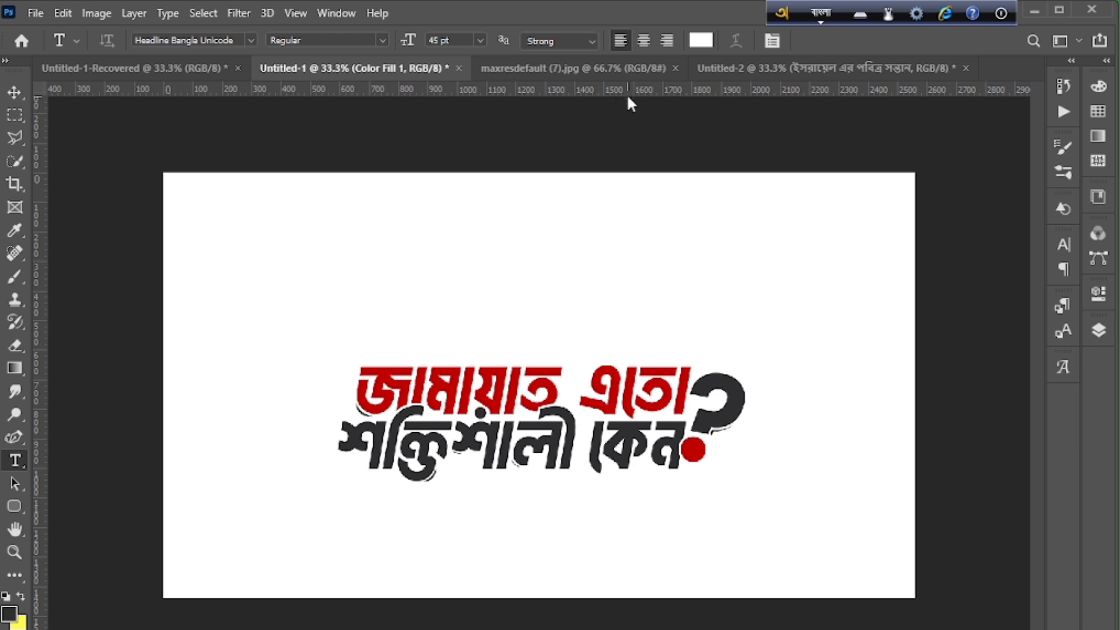
left_click(630, 68)
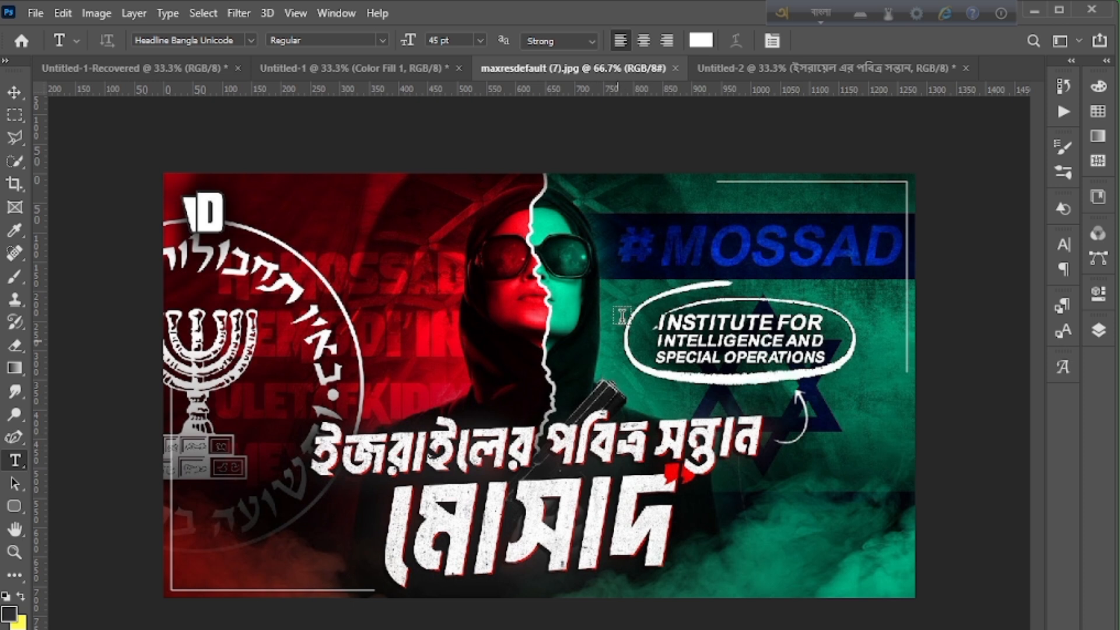
left_click(760, 65)
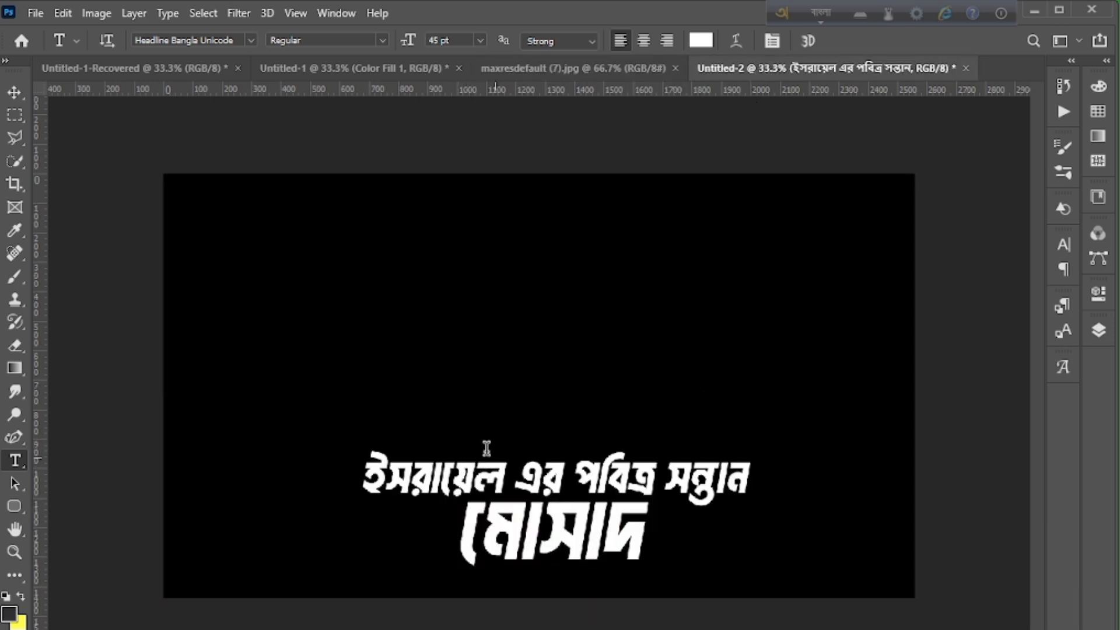
Move the upper title line rightward above মোসাদ and nudge it slightly downward, closer to that word.
left_click(15, 91)
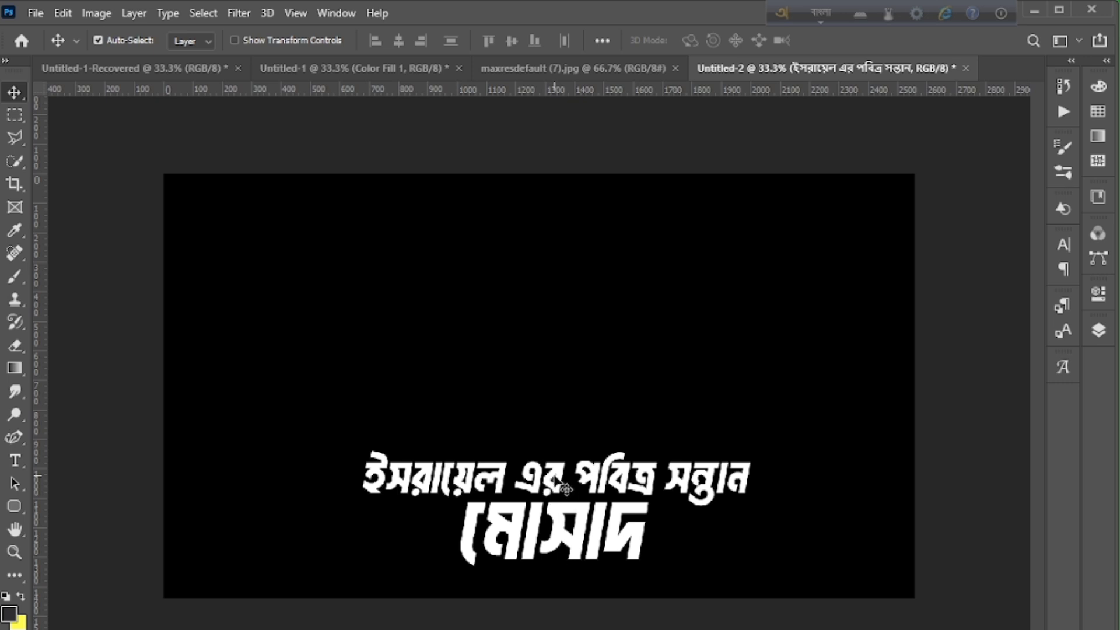
left_click_drag(557, 481, 604, 481)
key("Down")
key("Down")
key("Down")
key("Down")
key("Down")
key("Down")
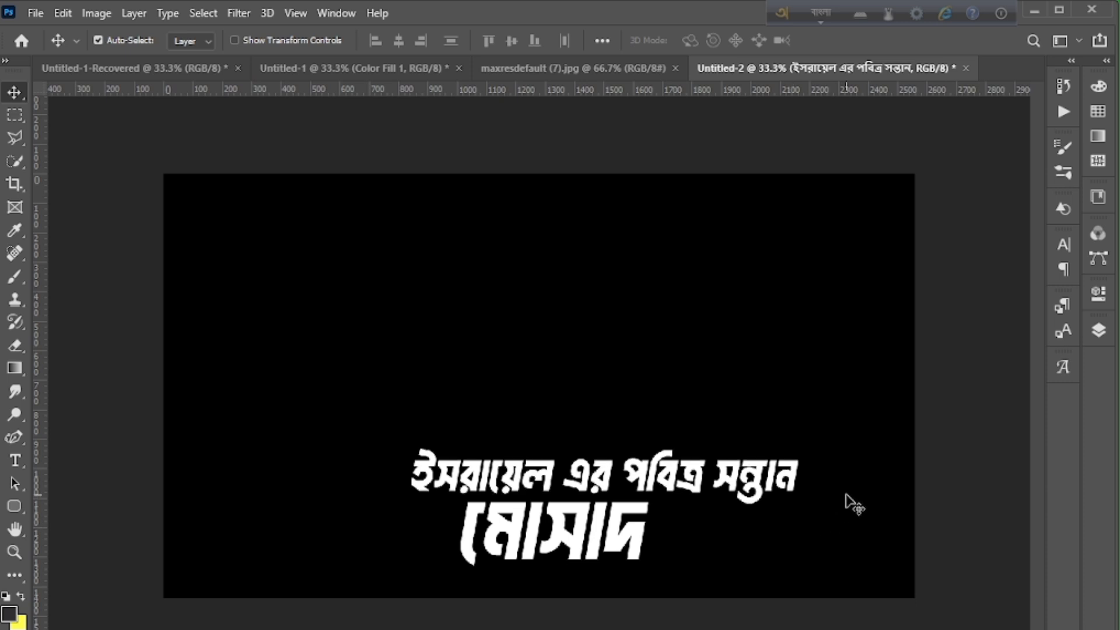
Shrink the ইসরায়েল এর পবিত্র সন্তান layer with Free Transform so the line becomes narrower above মোসাদ.
left_click(1095, 339)
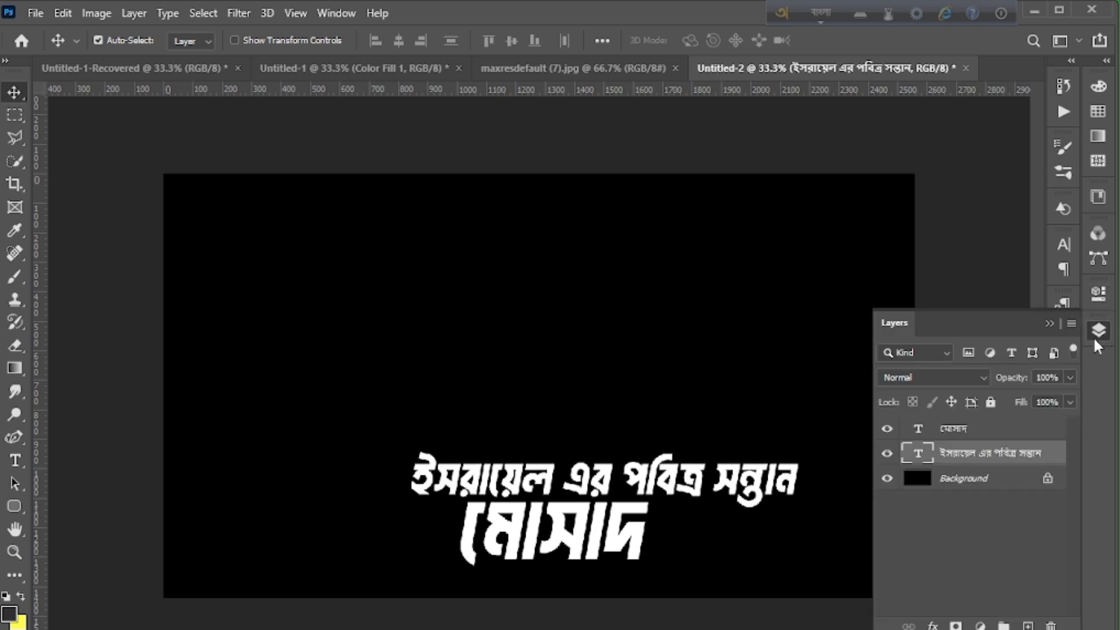
double_click(919, 454)
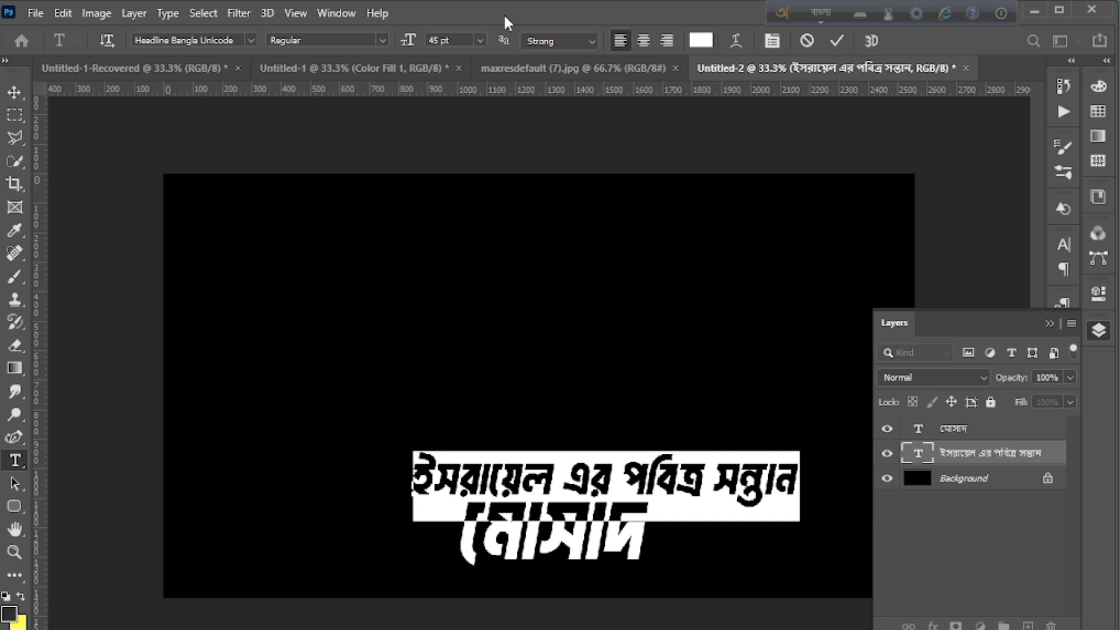
left_click(836, 41)
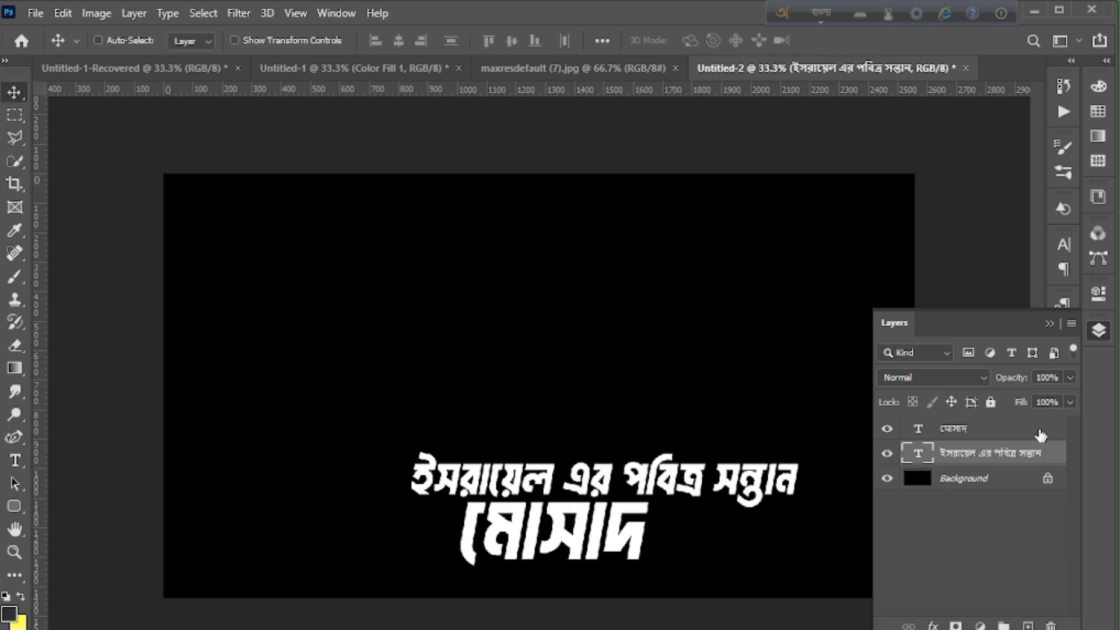
key("ctrl+t")
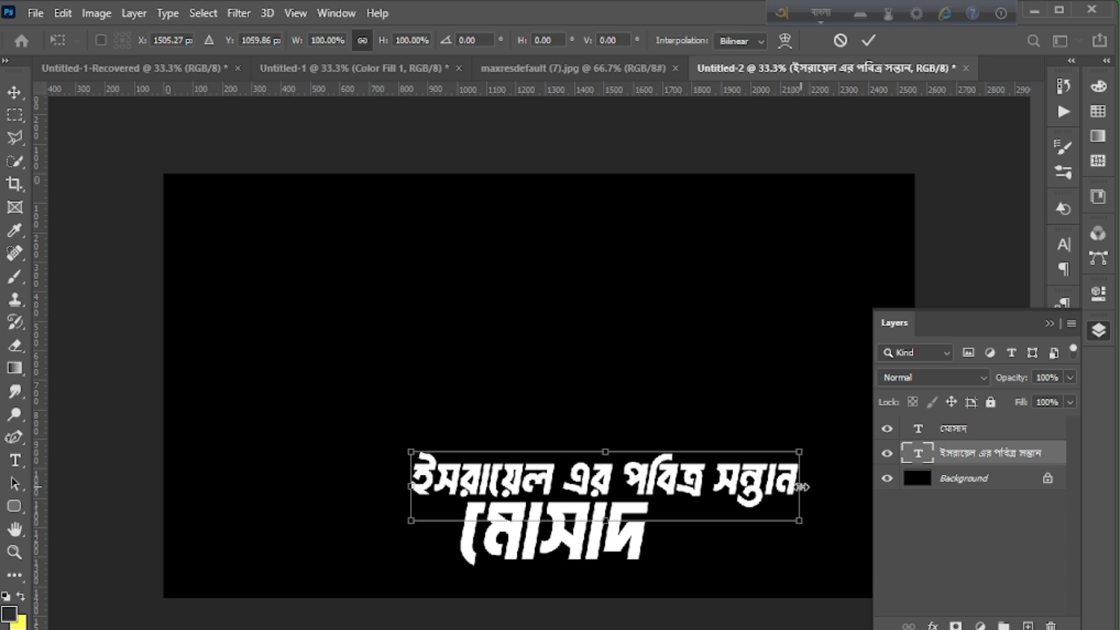
left_click_drag(803, 487, 765, 481)
left_click(869, 41)
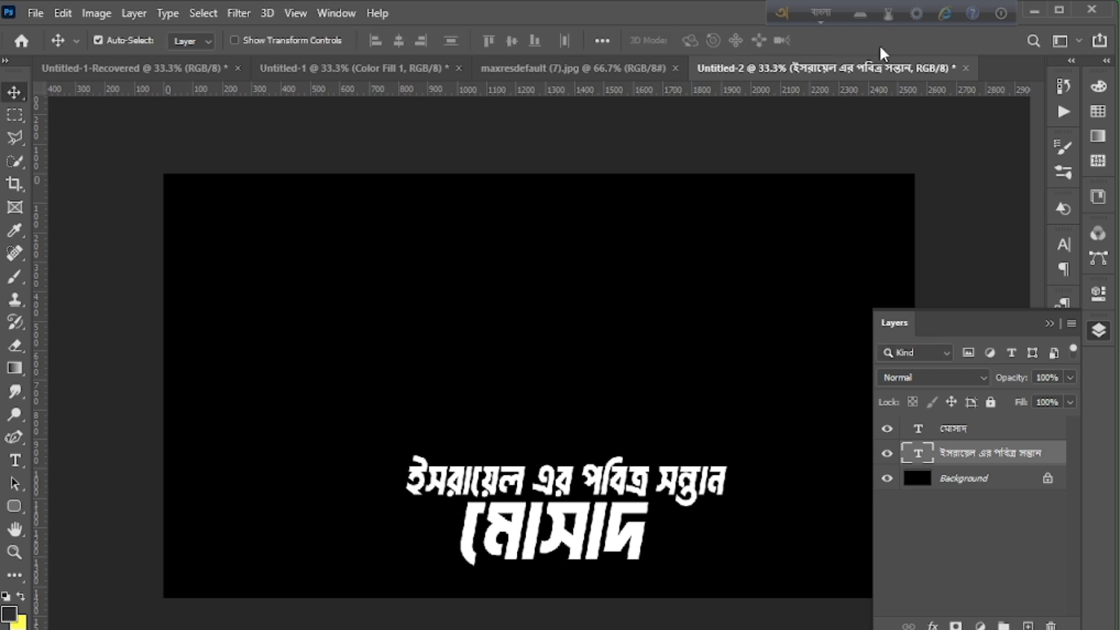
Examine the proportions of the two title lines in maxresdefault (7).jpg and return to Untitled-2.
left_click(1099, 331)
left_click(529, 69)
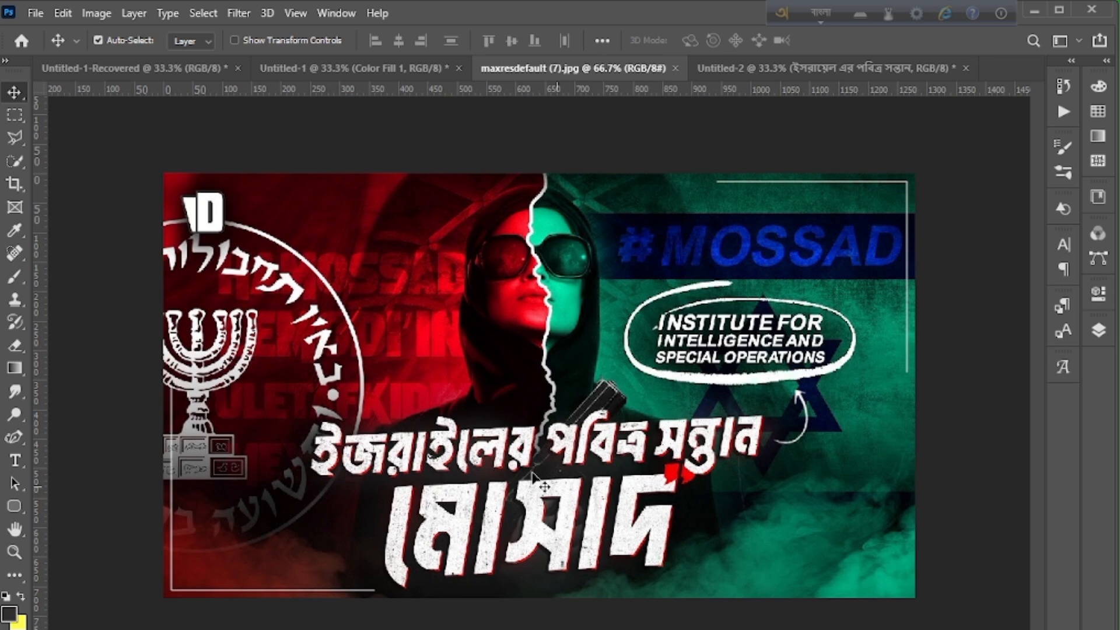
left_click(1098, 332)
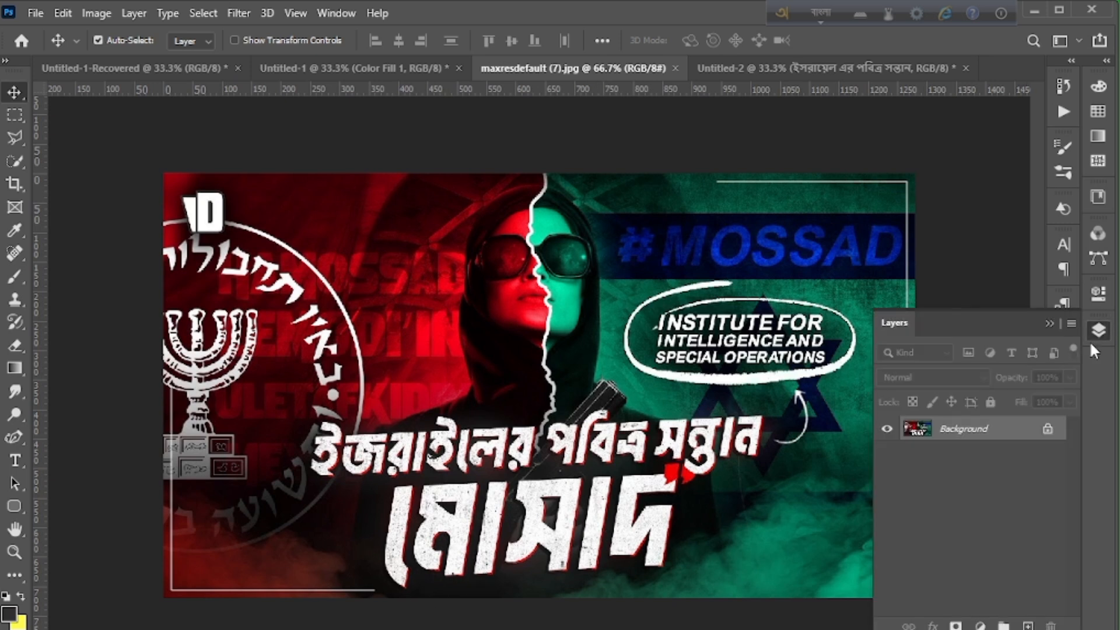
left_click(1096, 329)
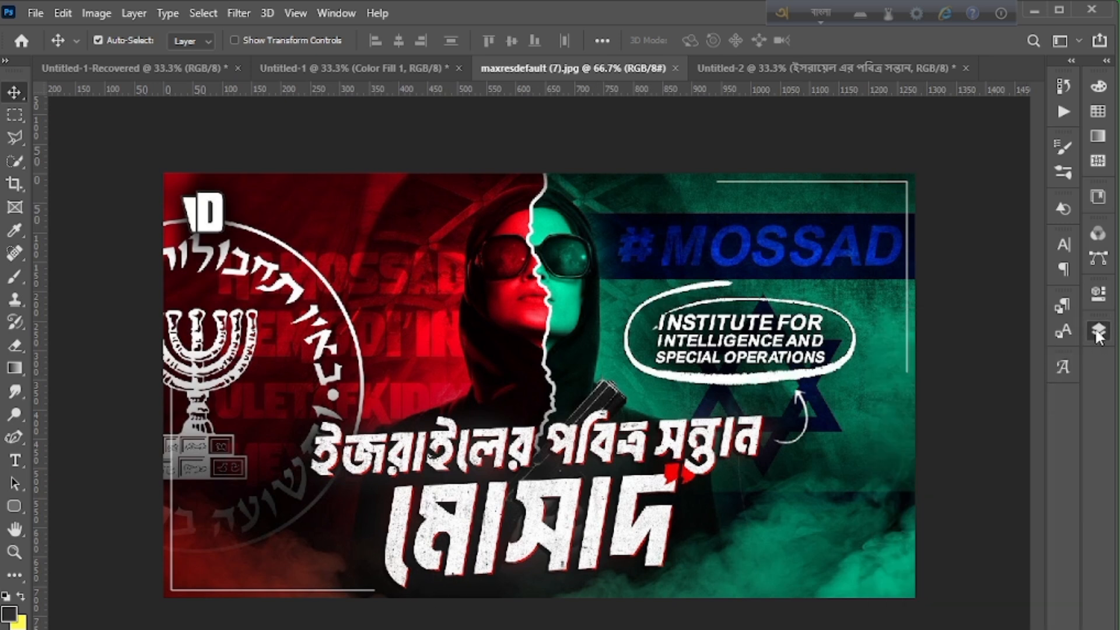
left_click(770, 68)
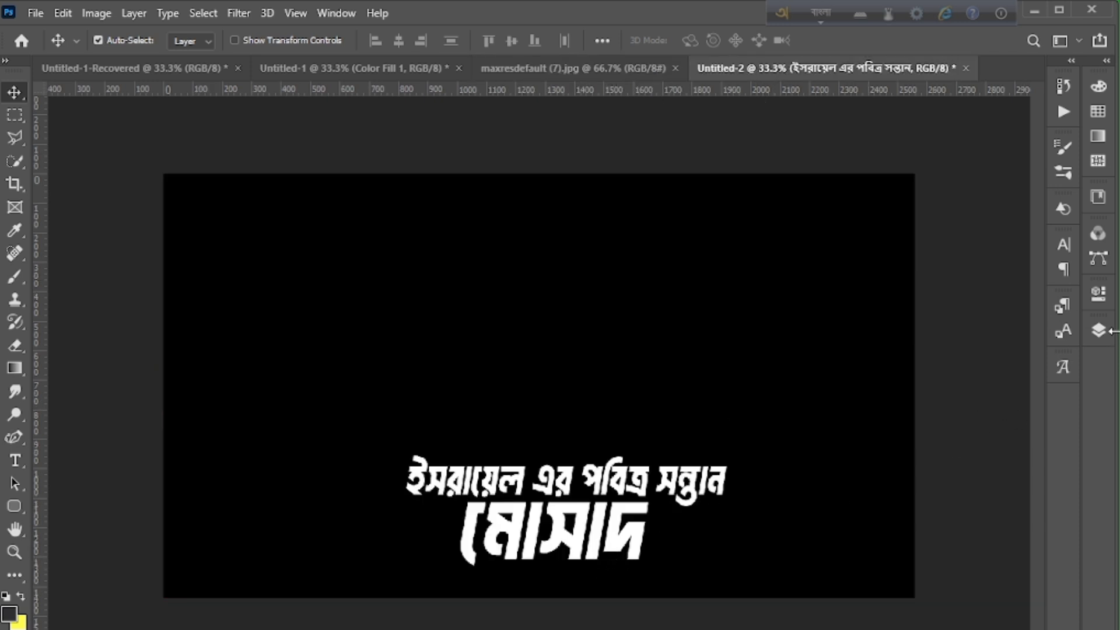
Select both text layers, scale them together to 134.64%, and shift them slightly down toward the canvas's lower edge.
left_click(1098, 332)
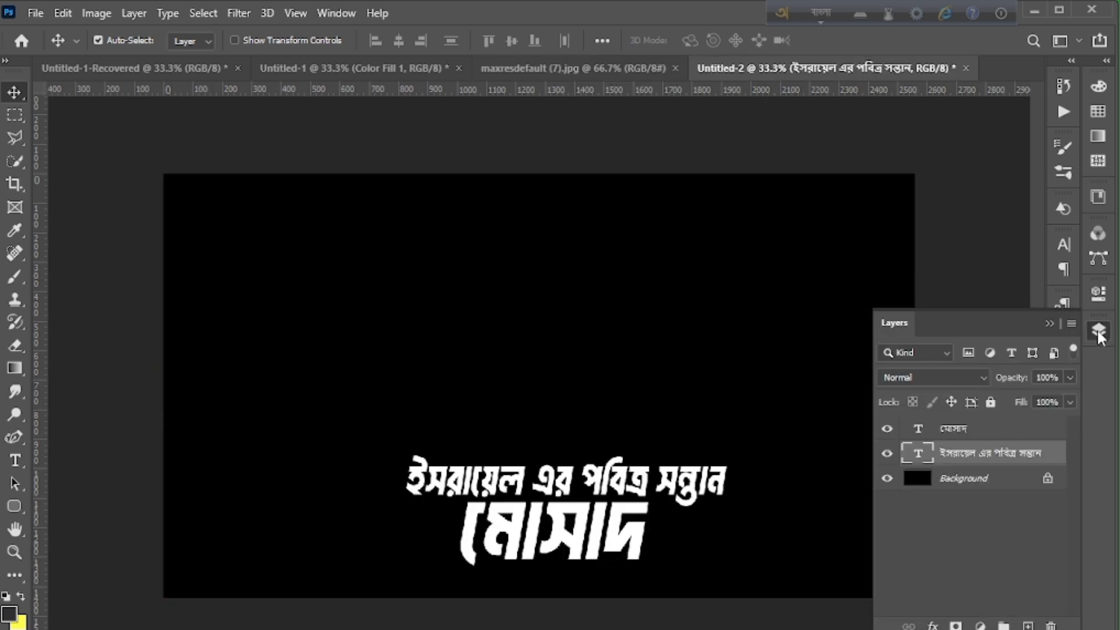
left_click(985, 433, "shift")
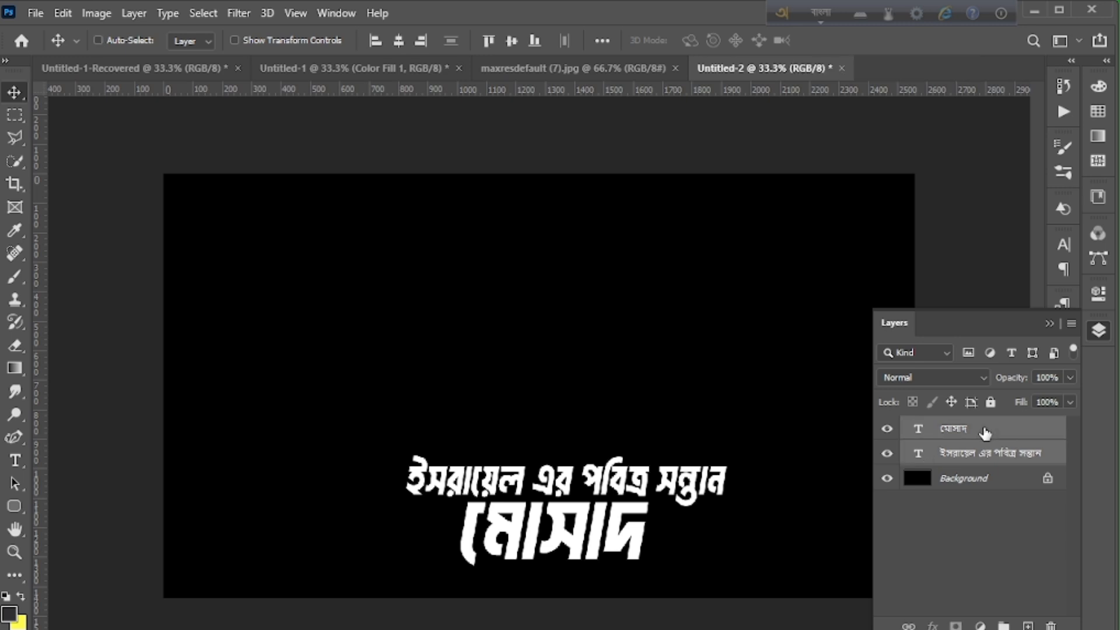
key("ctrl+t")
left_click_drag(568, 452, 565, 418)
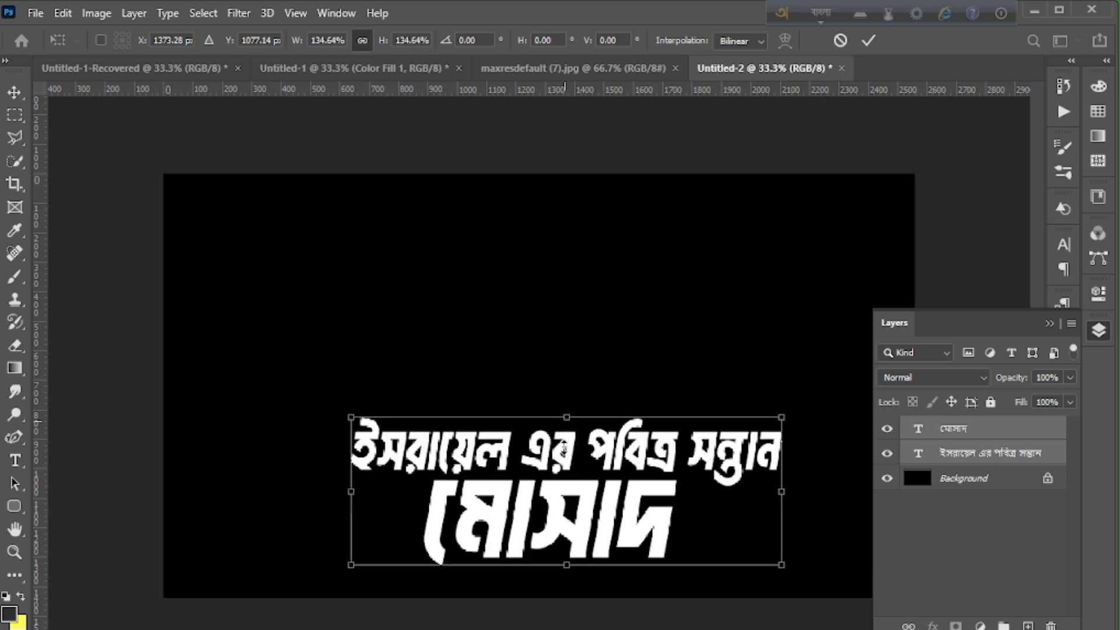
left_click_drag(568, 511, 567, 519)
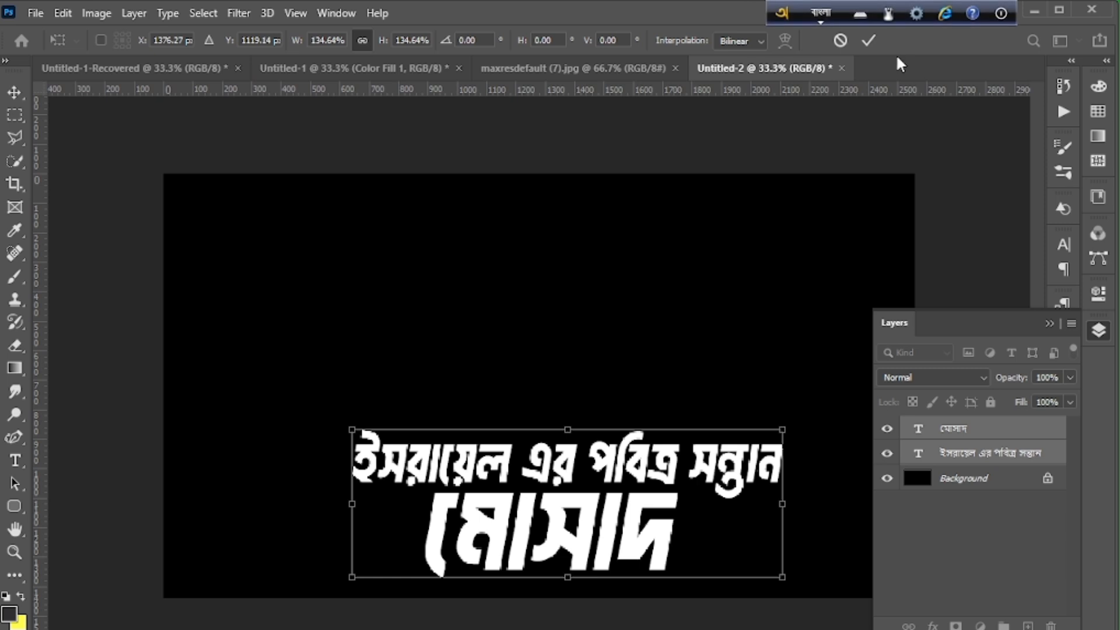
left_click(868, 42)
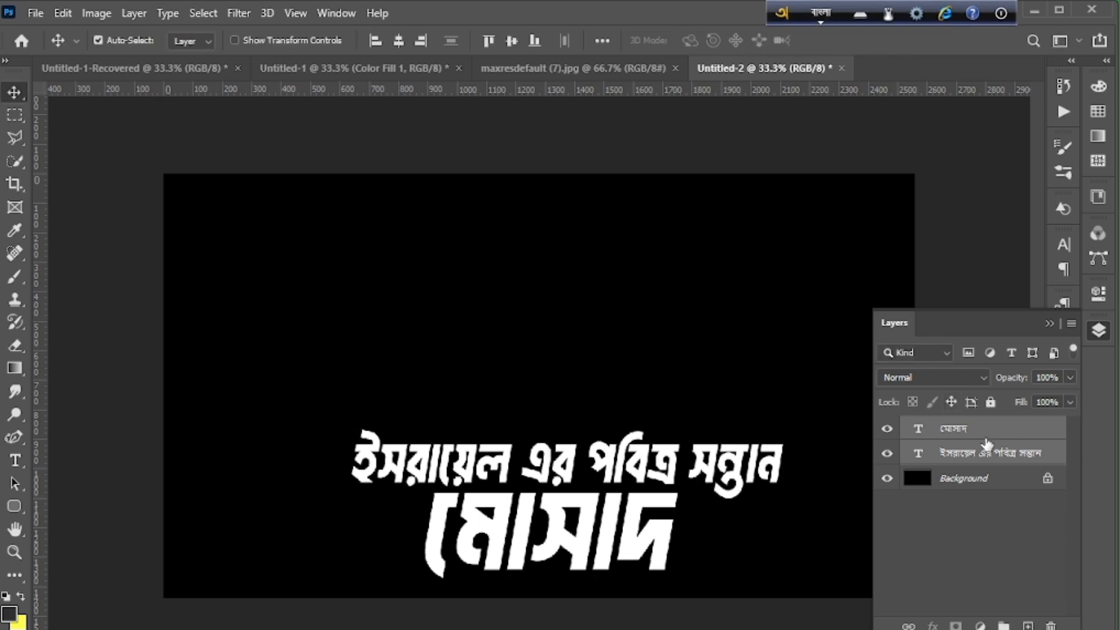
Set the font size of the ইসরায়েল এর পবিত্র সন্তান layer to 50 pt.
double_click(918, 454)
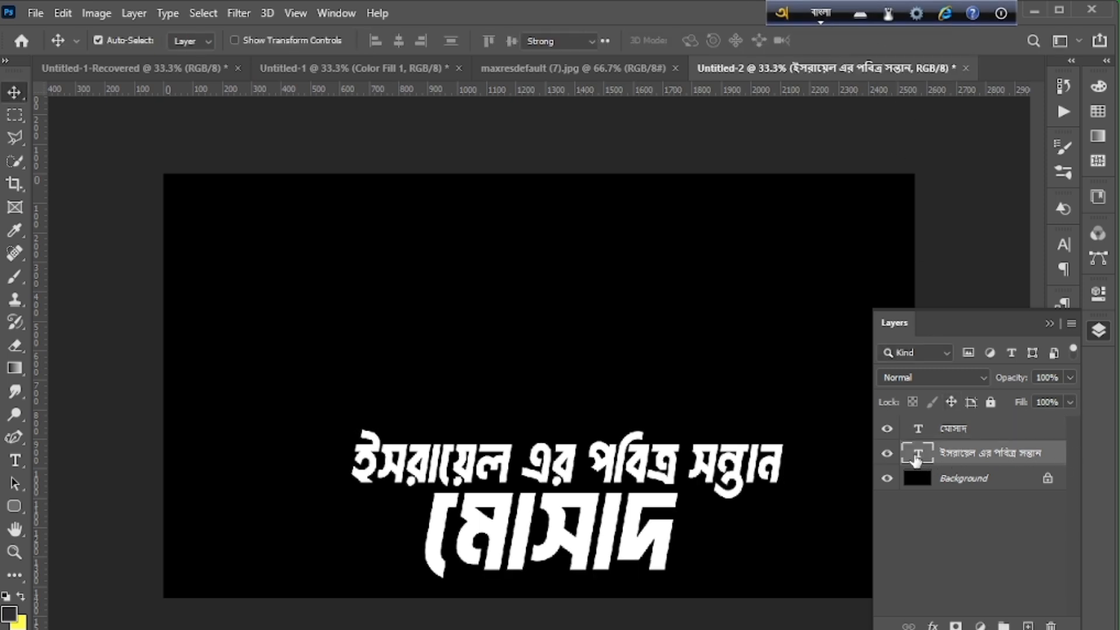
double_click(448, 40)
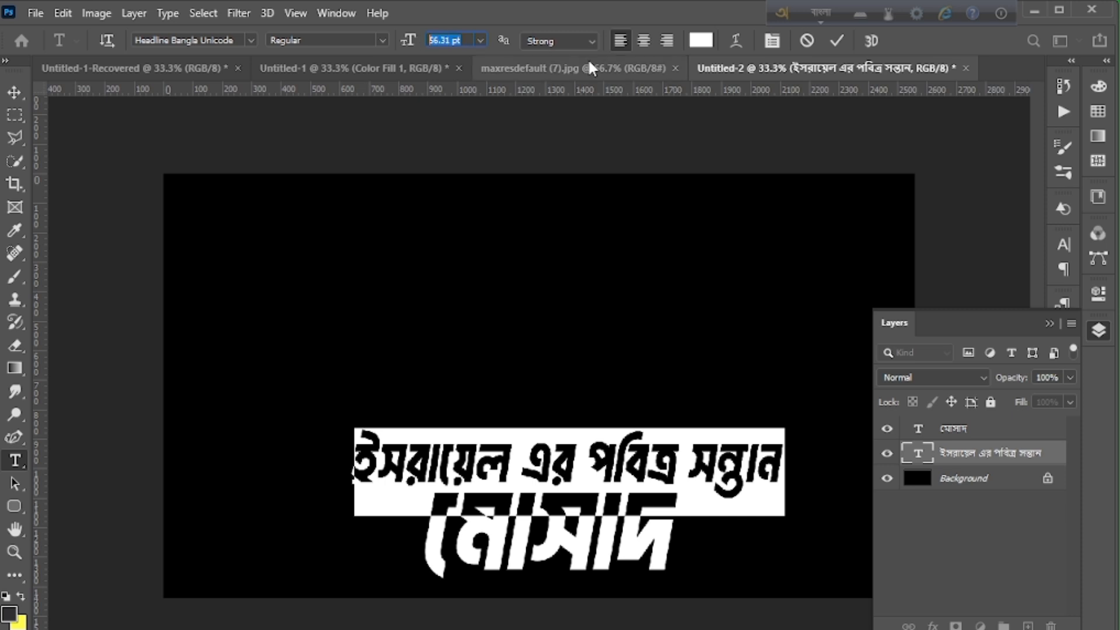
type("52")
key("Return")
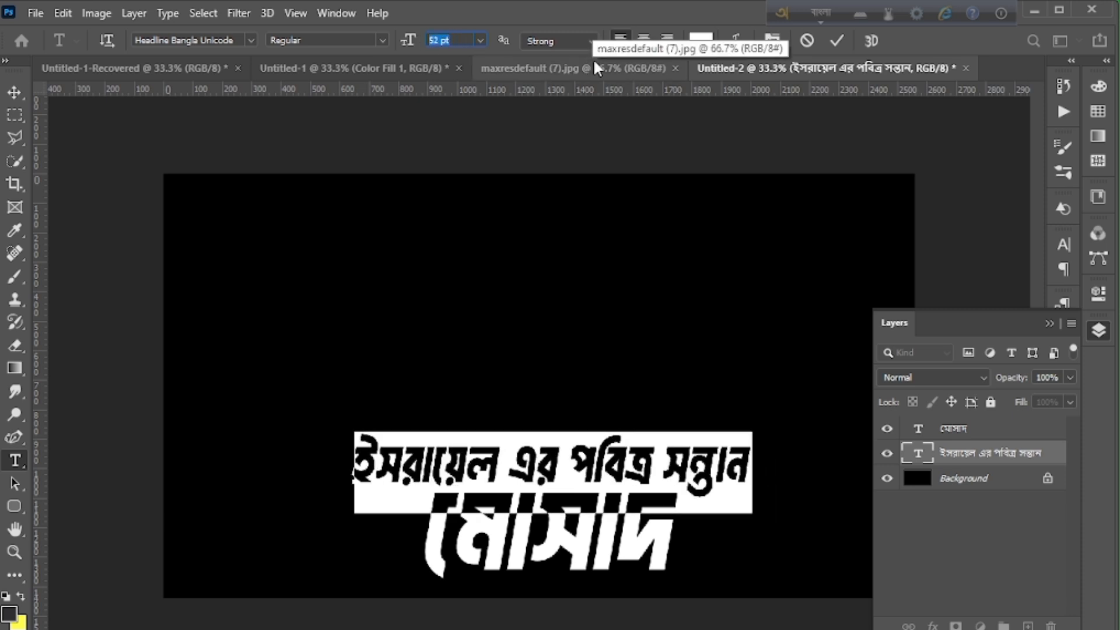
key("Down")
key("Down")
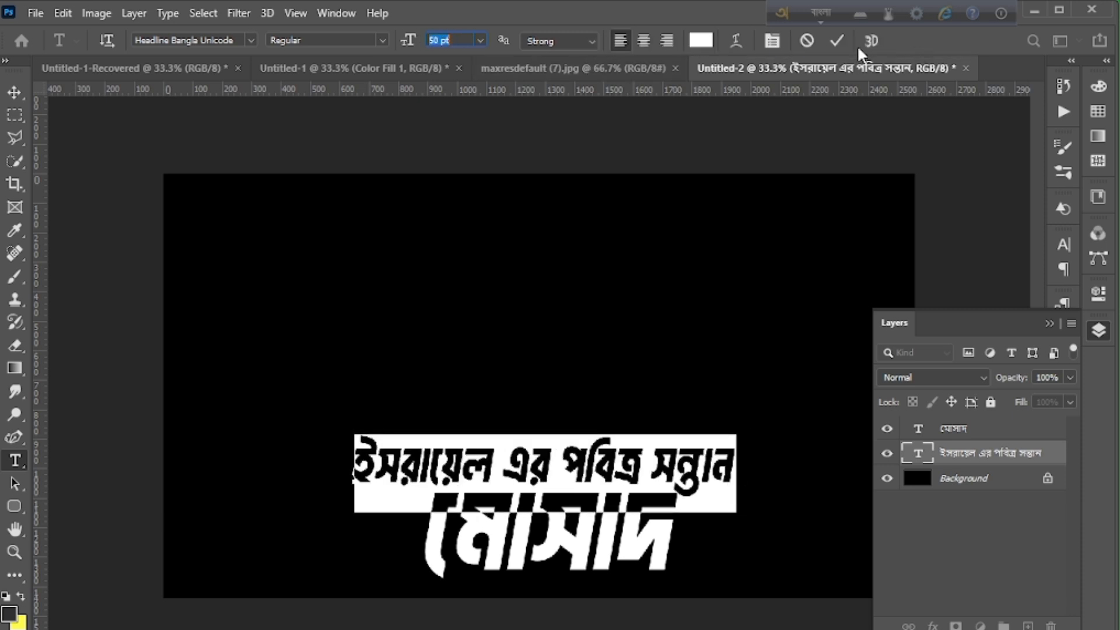
left_click(838, 40)
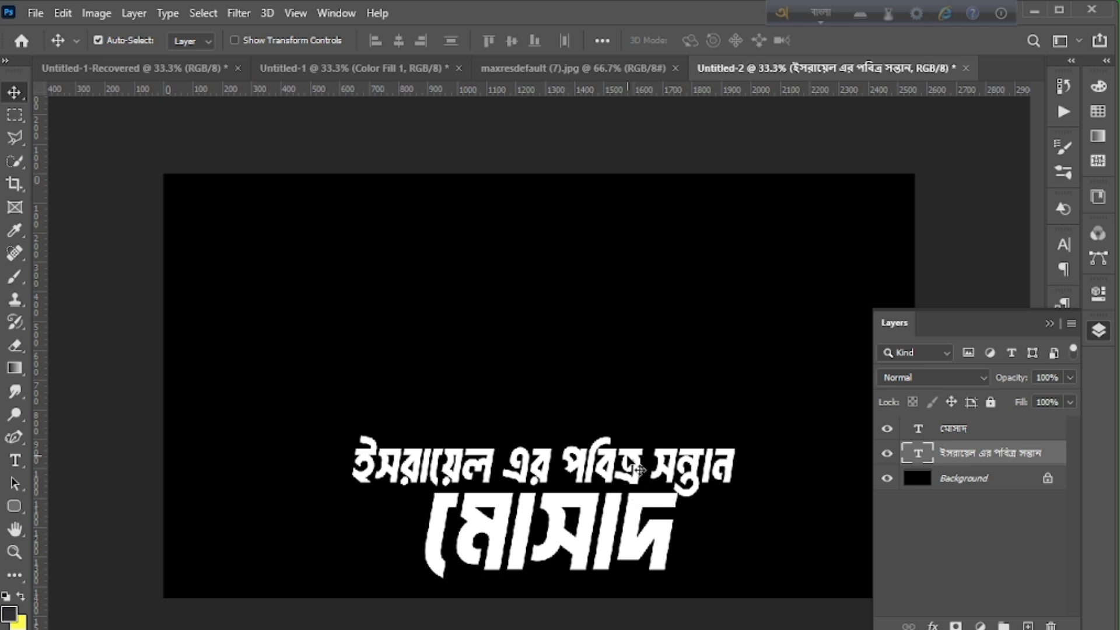
Reposition the upper title line so it sits tightly above মোসাদ without overlapping, offset slightly to the right.
left_click_drag(634, 457, 647, 465)
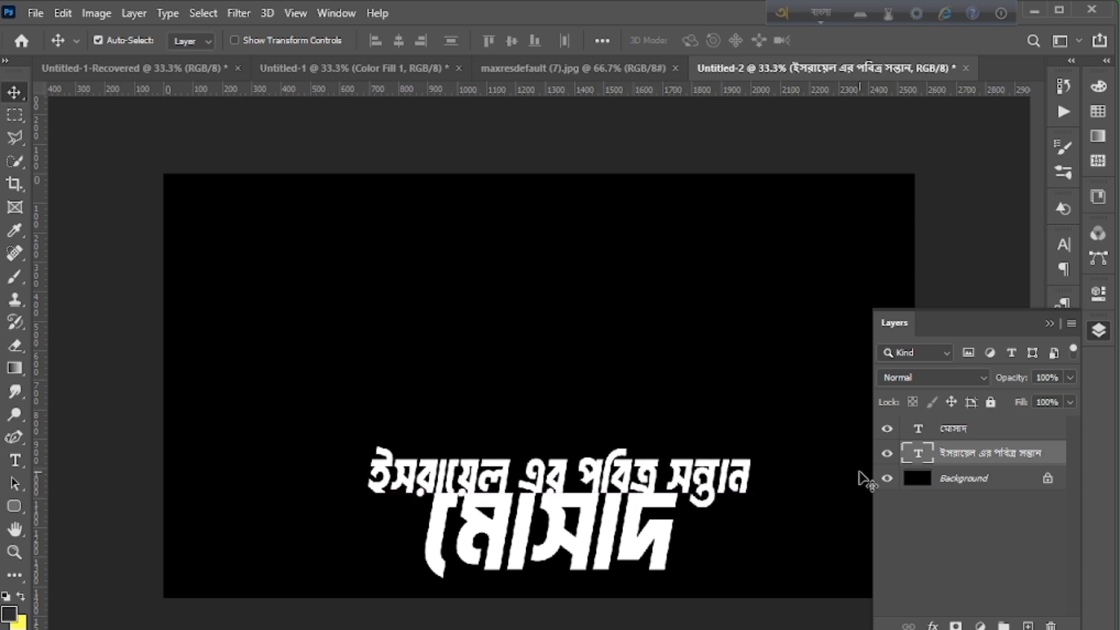
key("shift+Up")
key("shift+Up")
key("shift+Up")
key("shift+Up")
key("shift+Up")
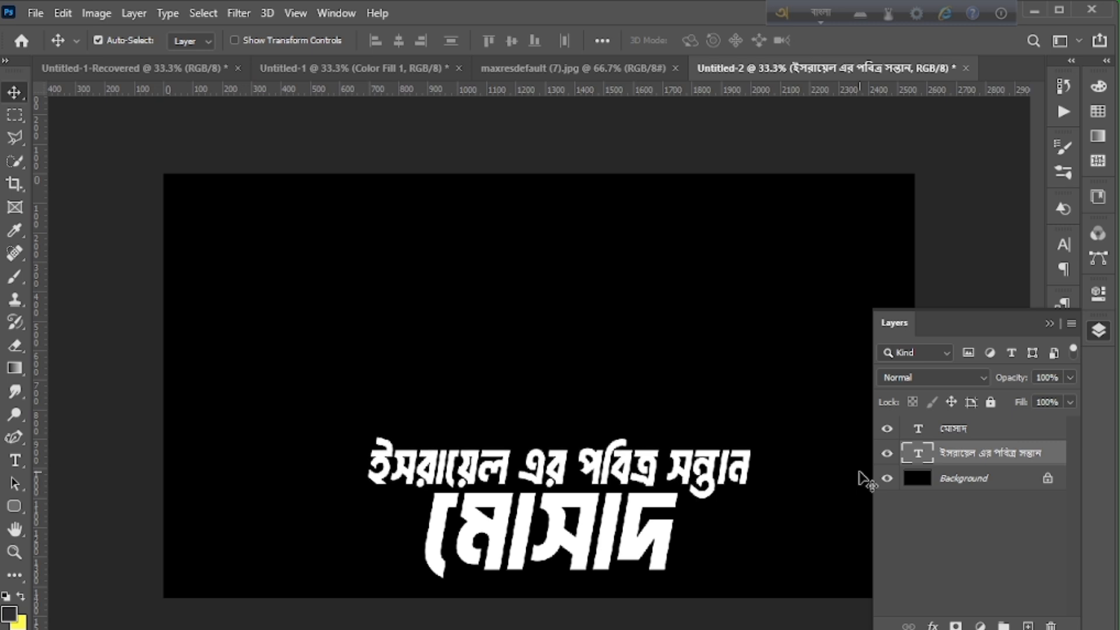
key("shift+Right")
key("shift+Right")
key("shift+Right")
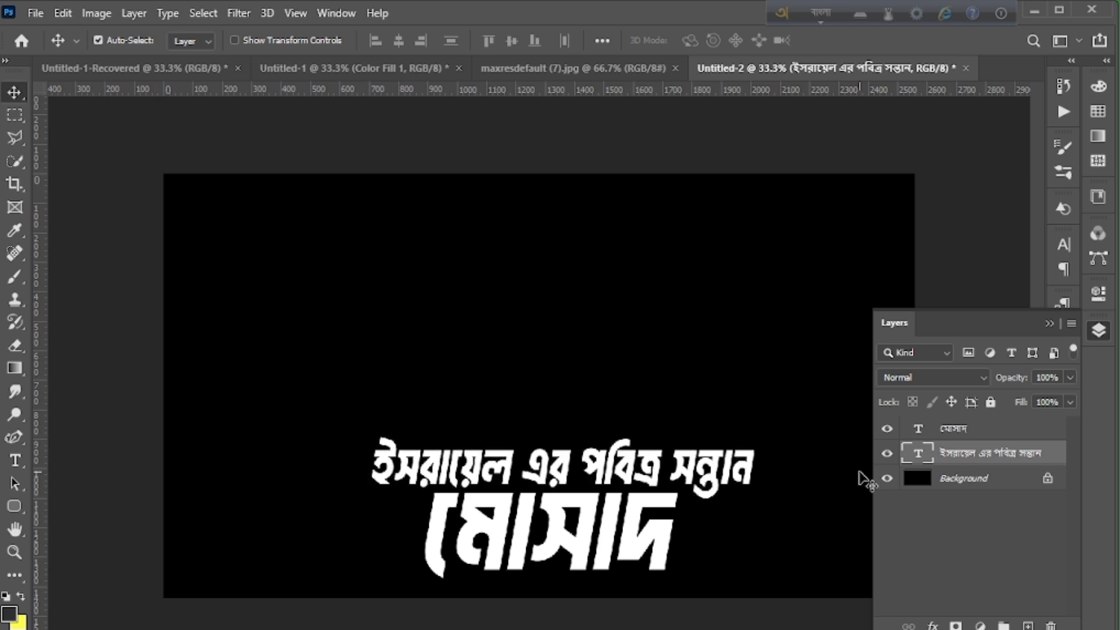
key("shift+Right")
key("shift+Right")
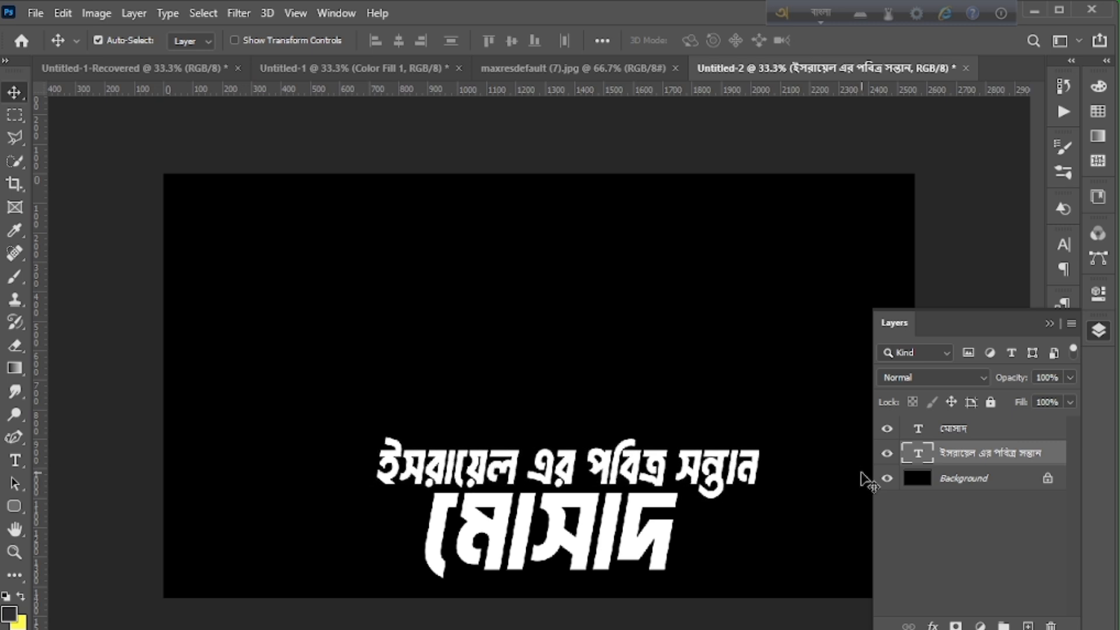
left_click(1101, 331)
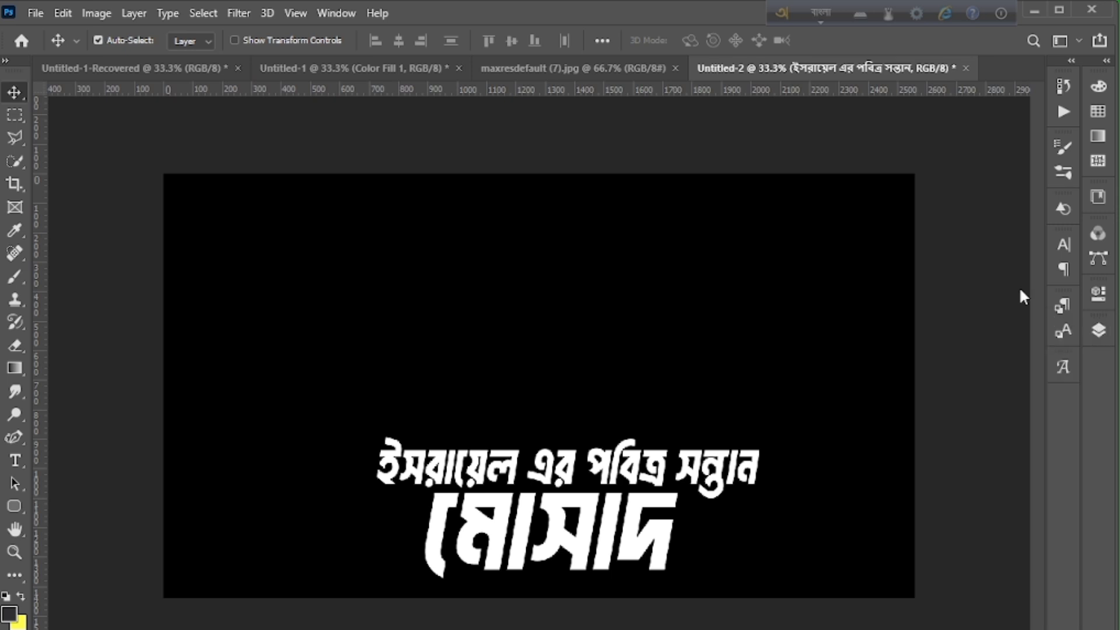
Check the reference title in maxresdefault (7).jpg, then add a double quotation mark as new horizontal text above the title in Untitled-2.
left_click(538, 70)
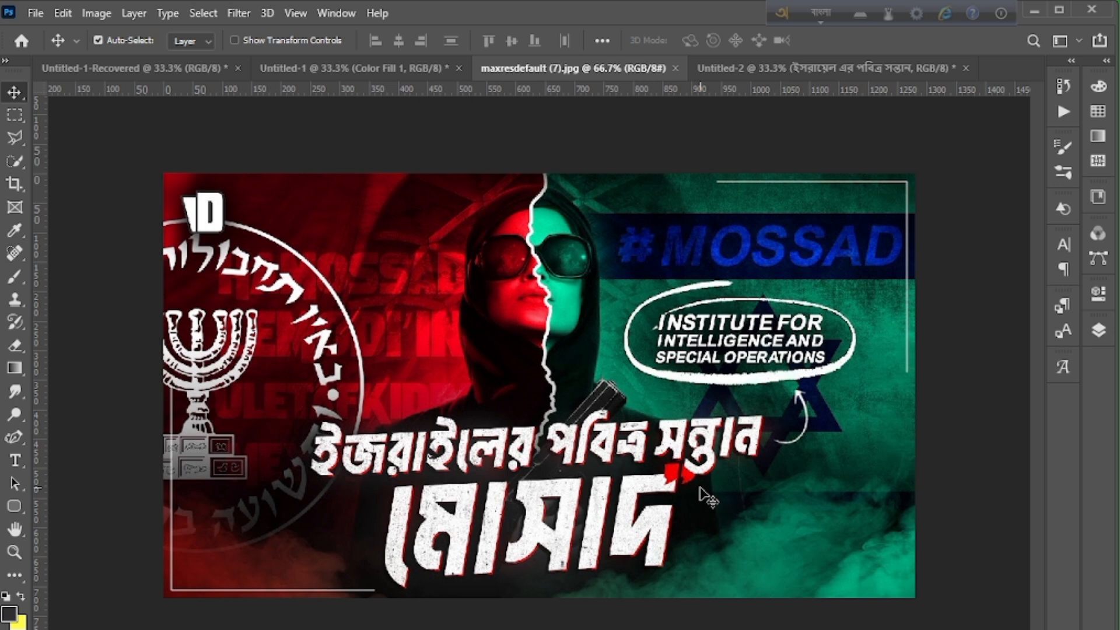
left_click(1098, 332)
left_click(1097, 331)
left_click(740, 68)
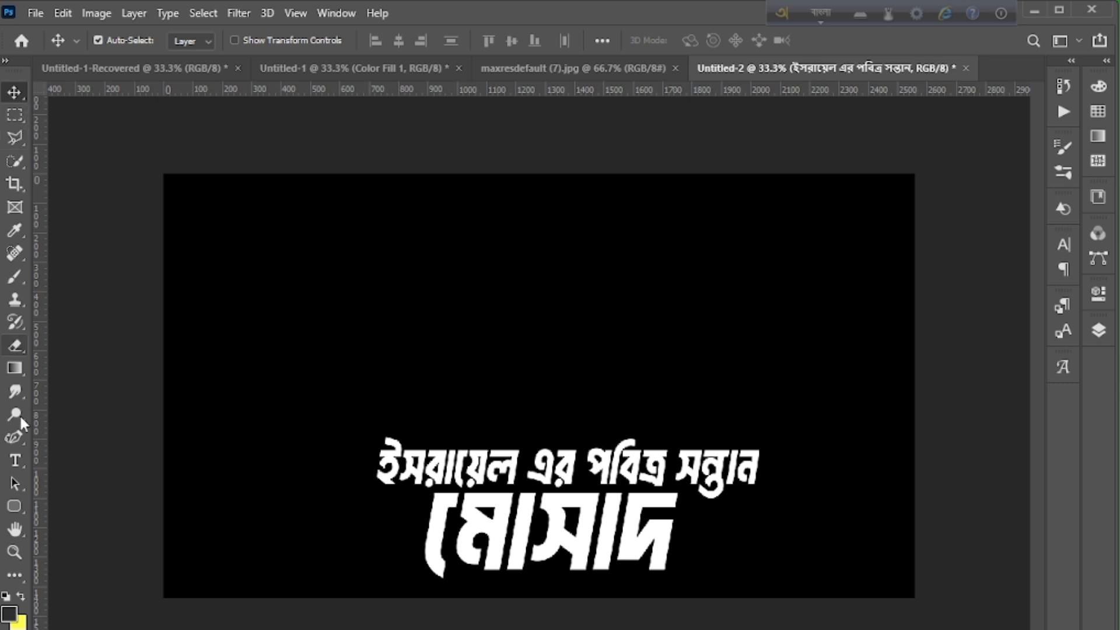
left_click(14, 465)
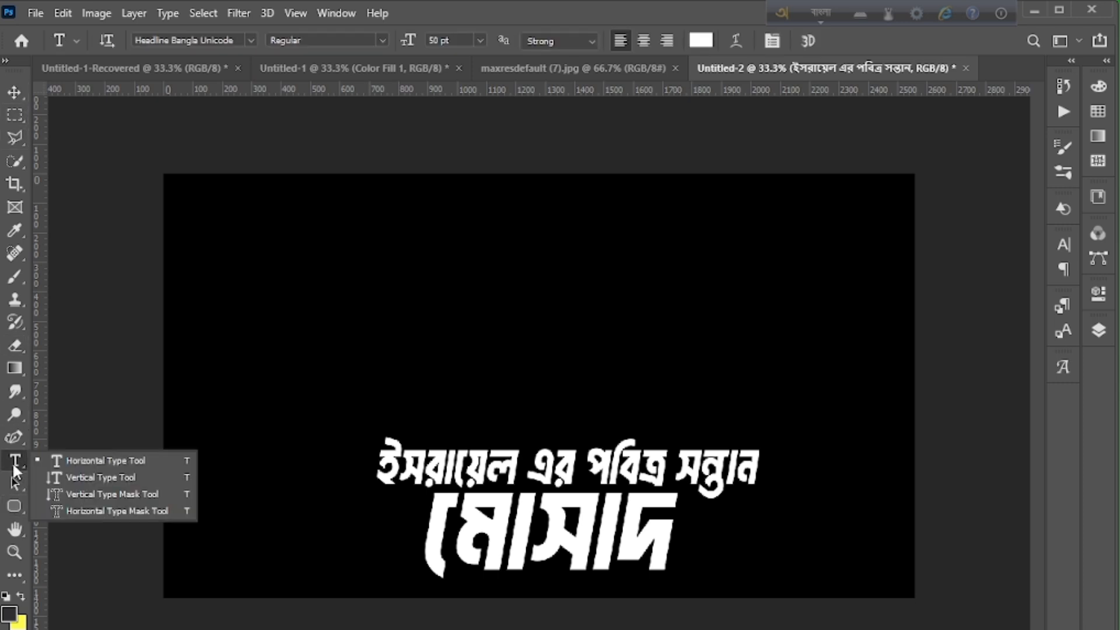
left_click(100, 460)
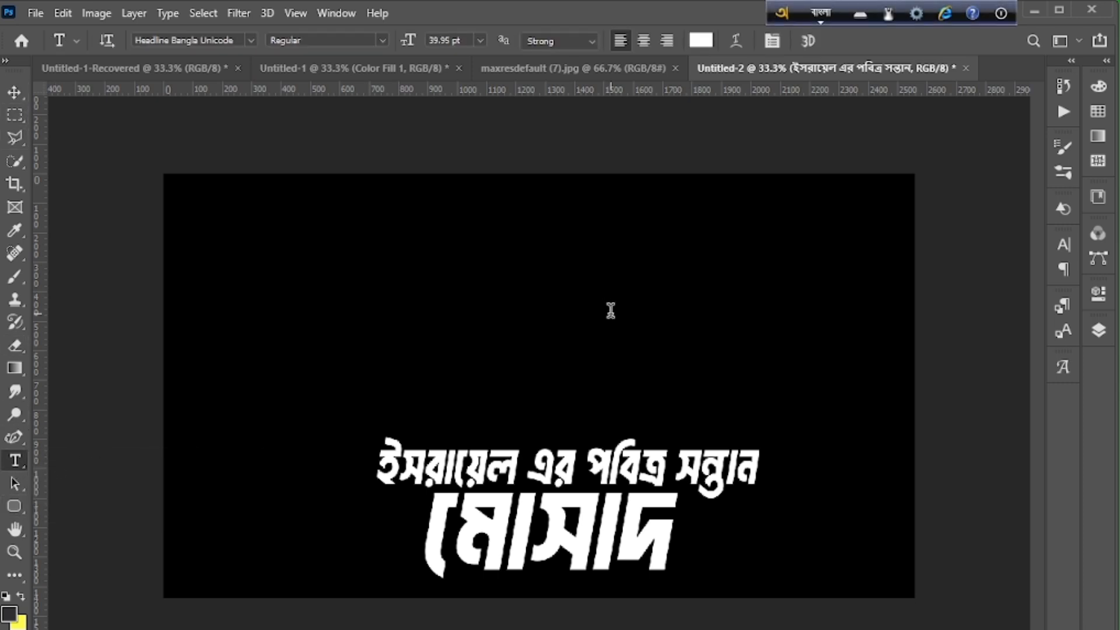
left_click(611, 310)
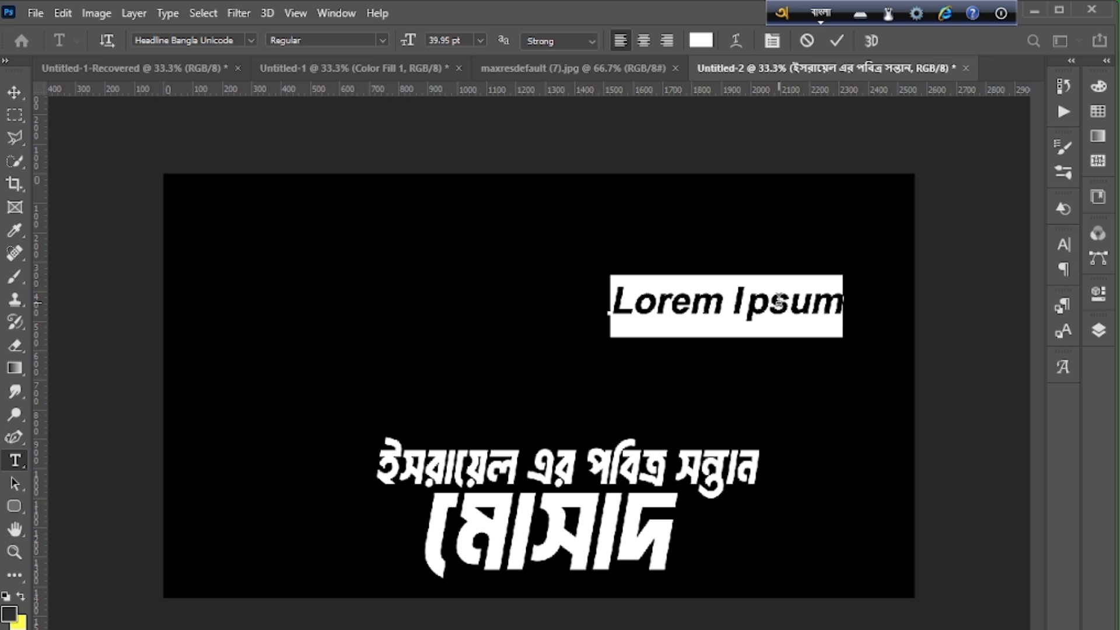
type("\"")
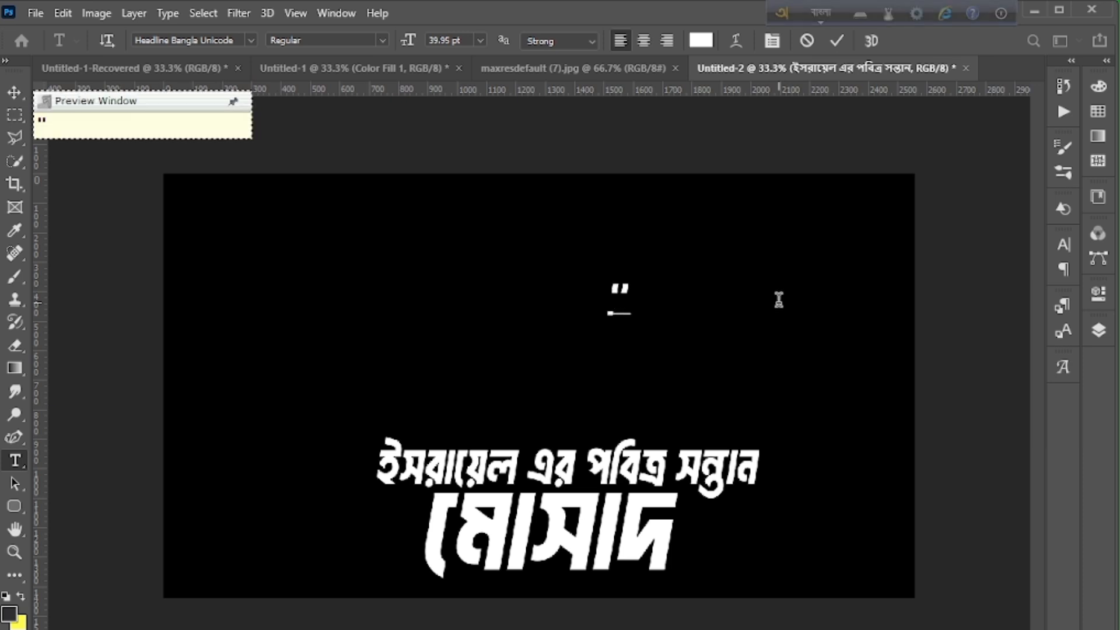
key("BackSpace")
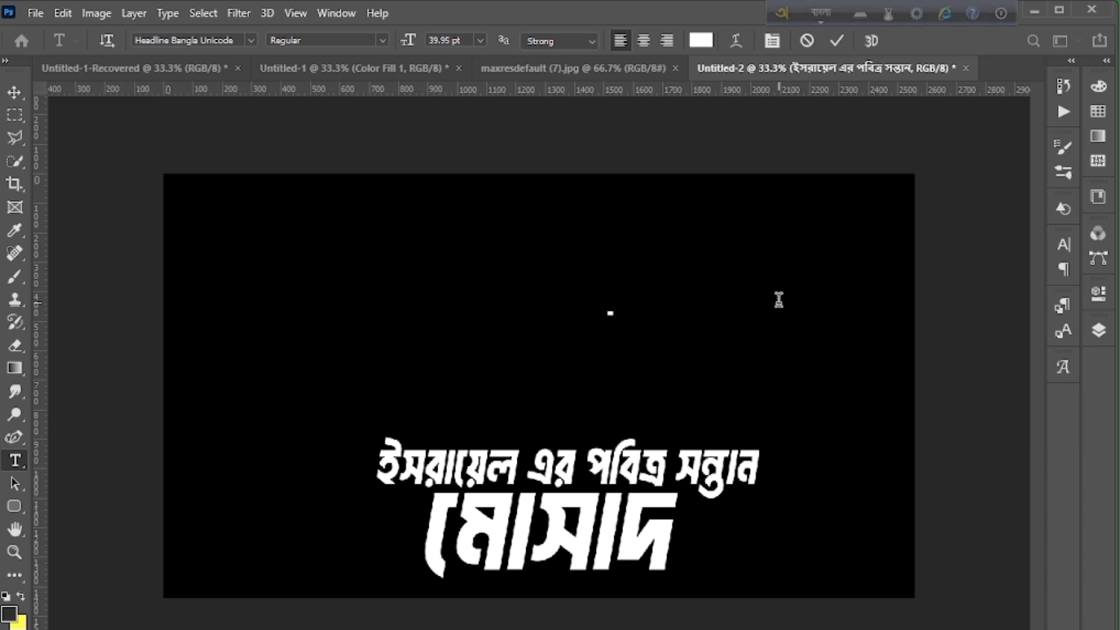
type("\"\"")
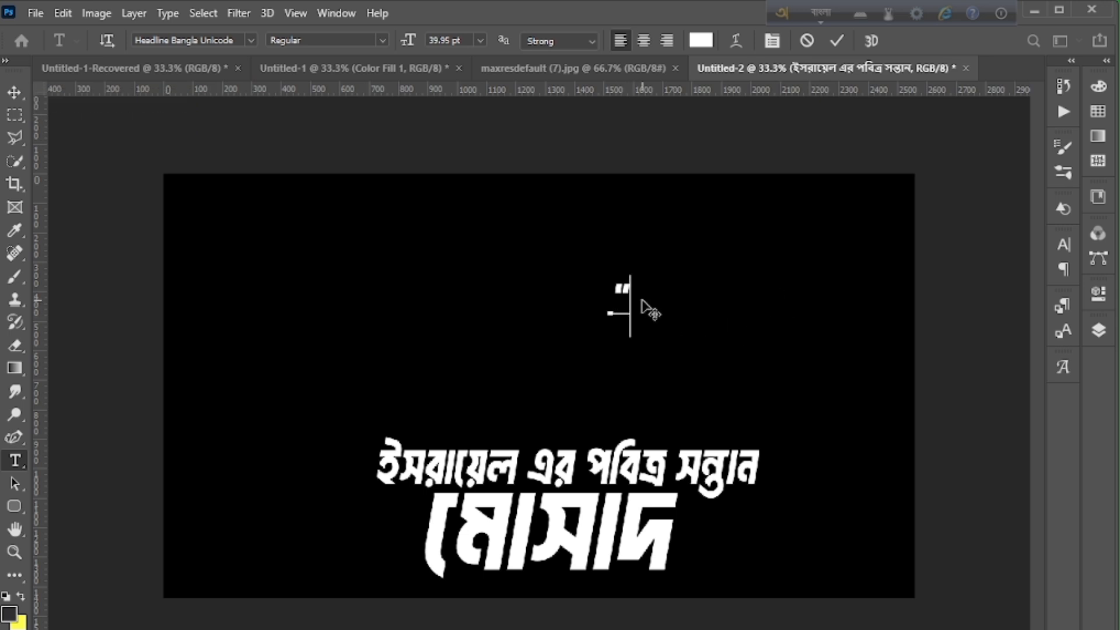
Change the quotation mark's font to Luckiest Guy and commit the text.
left_click_drag(632, 297, 607, 296)
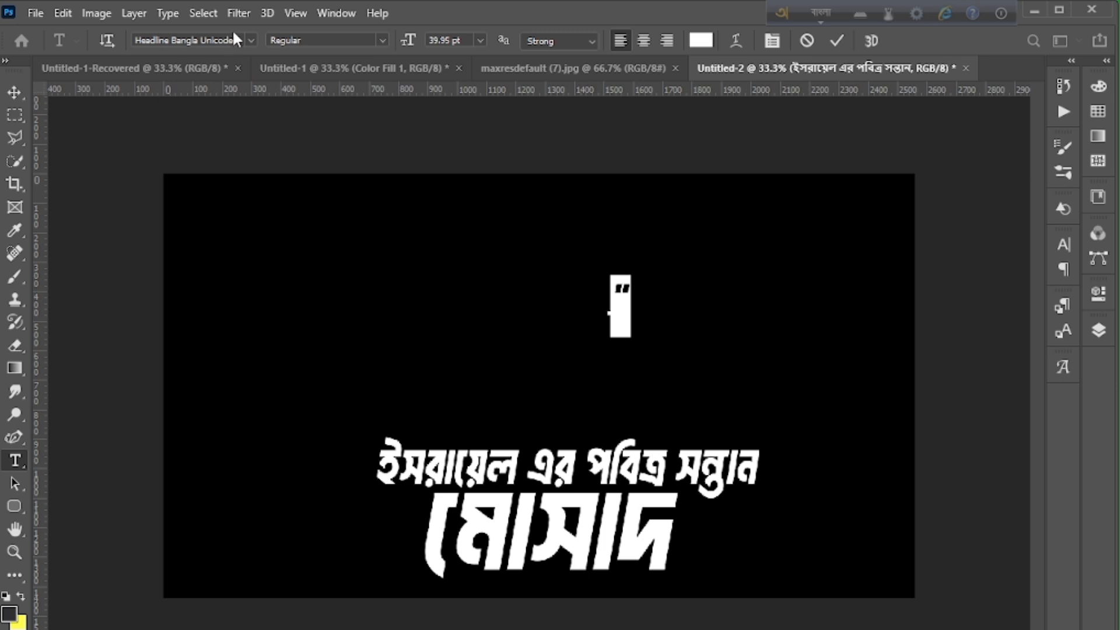
left_click(251, 40)
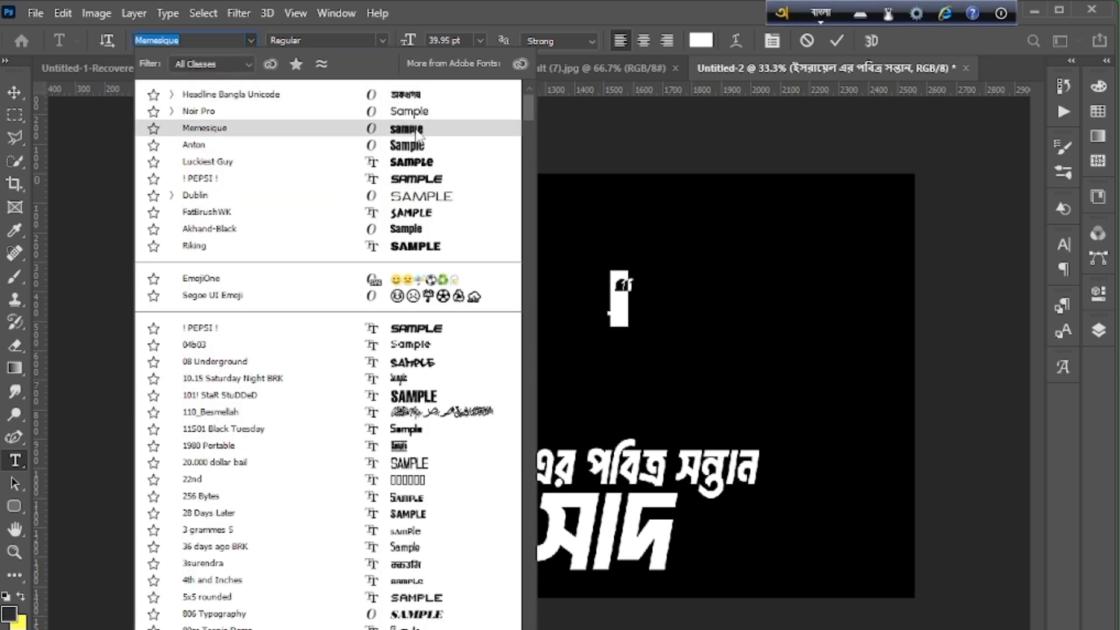
left_click(442, 164)
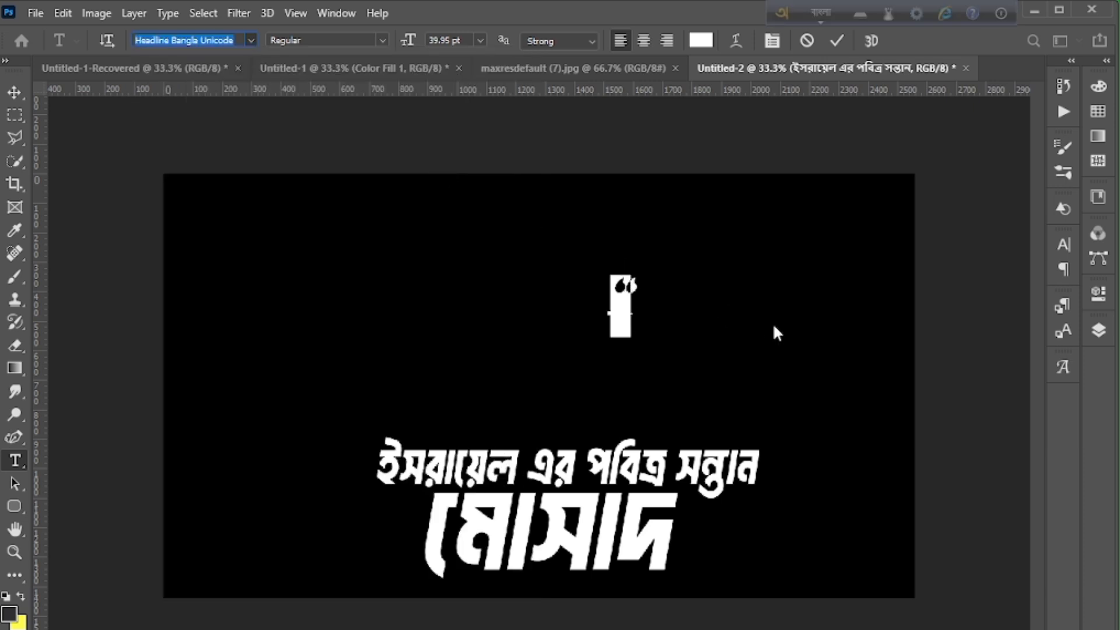
left_click(838, 41)
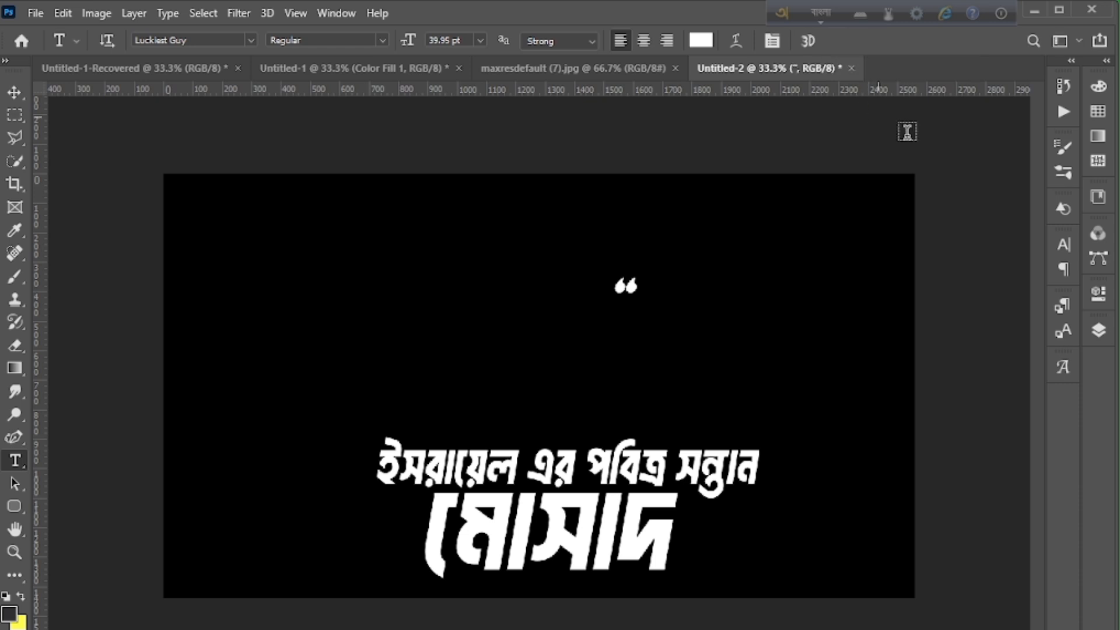
Rotate the quotation mark layer to -176.20° and move it to the upper right end of মোসাদ.
left_click(1099, 330)
left_click(1099, 330)
left_click(1100, 330)
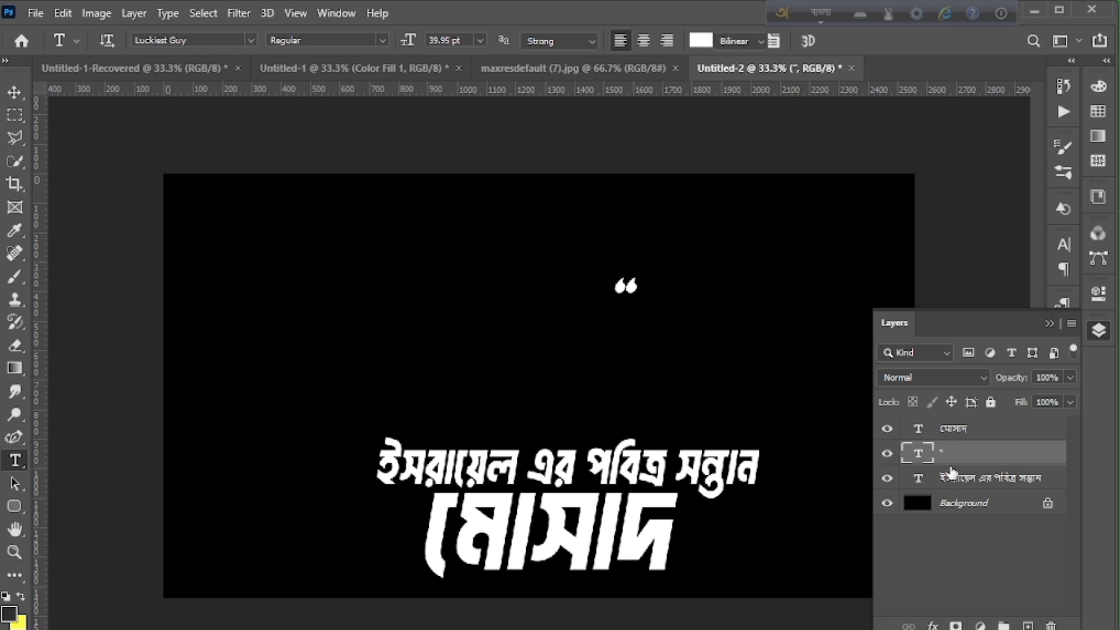
key("ctrl+t")
left_click_drag(680, 271, 517, 351)
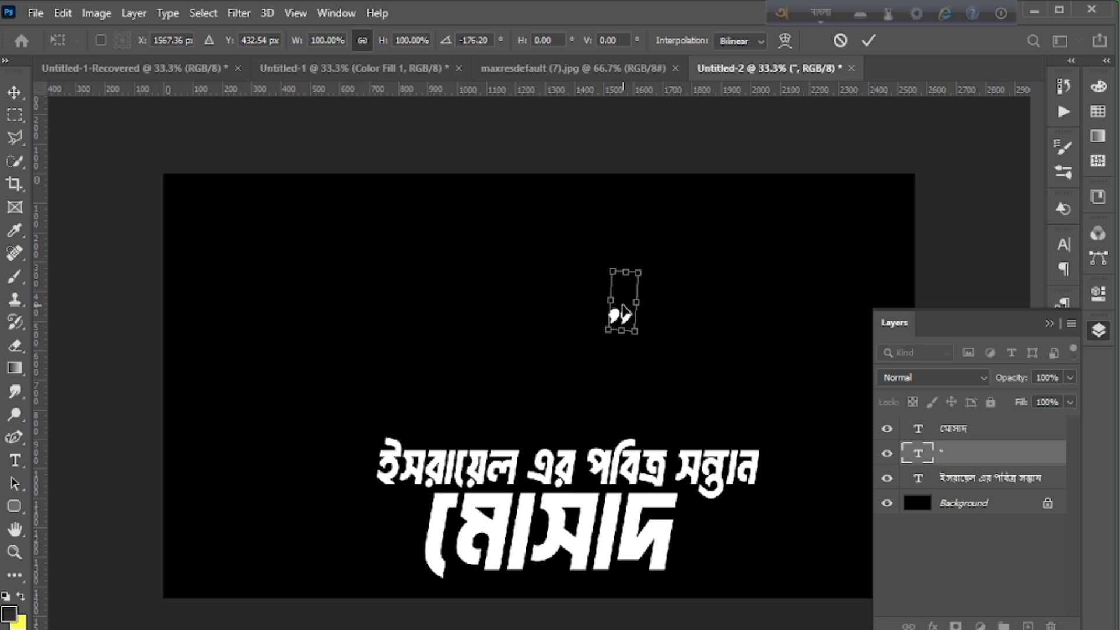
left_click_drag(616, 320, 688, 481)
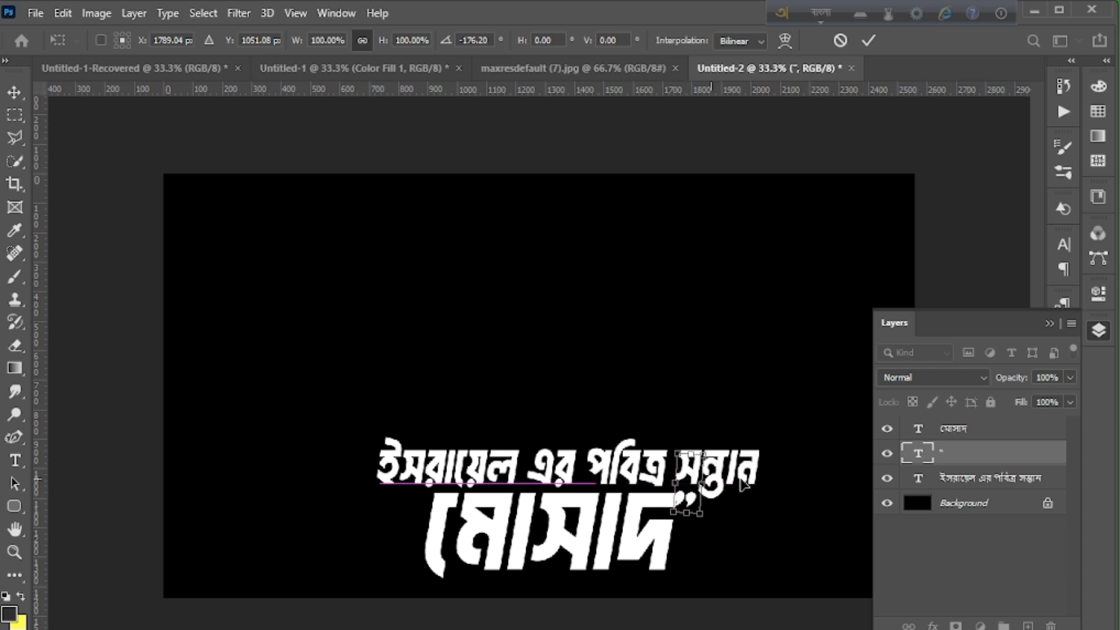
Nudge the quotation mark slightly up and left so it sits tight against the end of মোসাদ, and apply the transform.
key("Up")
key("Up")
key("Up")
key("Up")
key("Up")
key("Up")
key("Up")
key("Up")
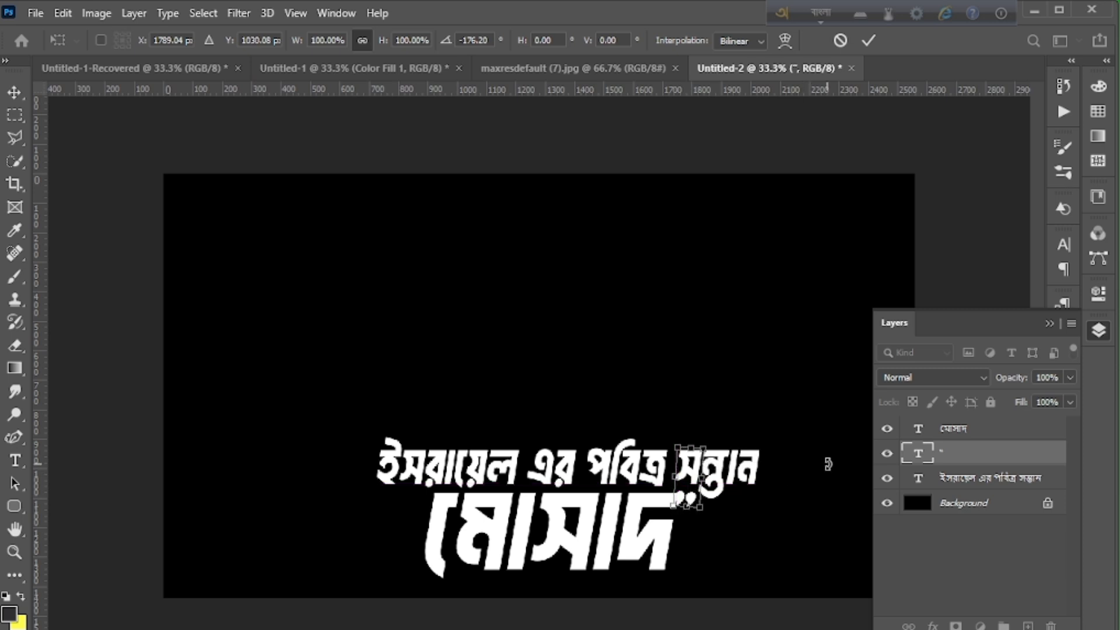
key("Left")
key("Left")
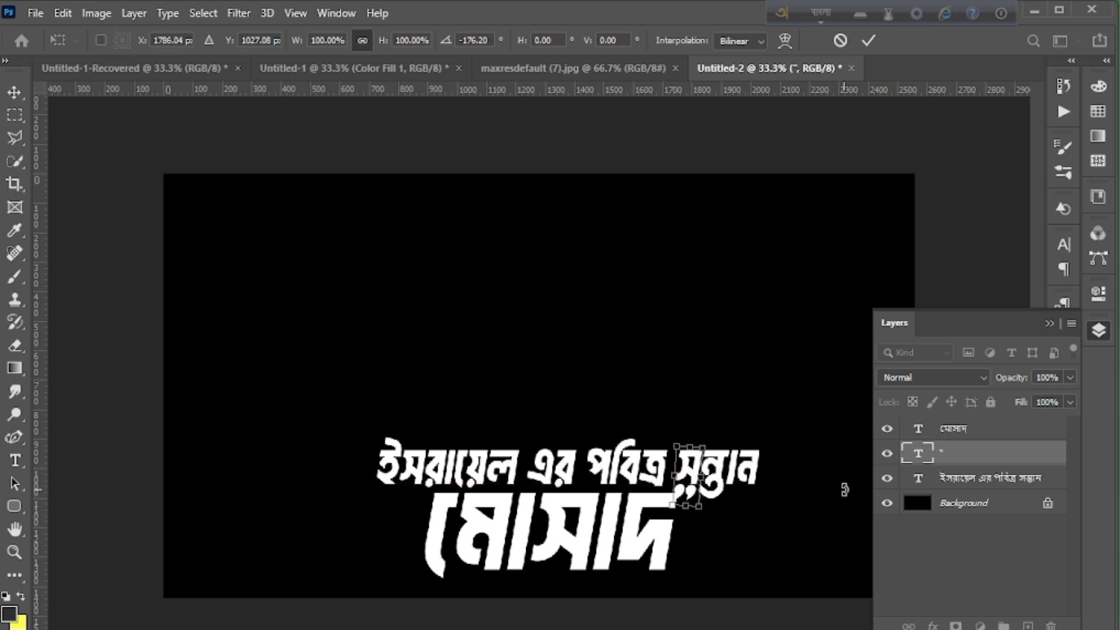
key("Down")
key("Down")
key("Down")
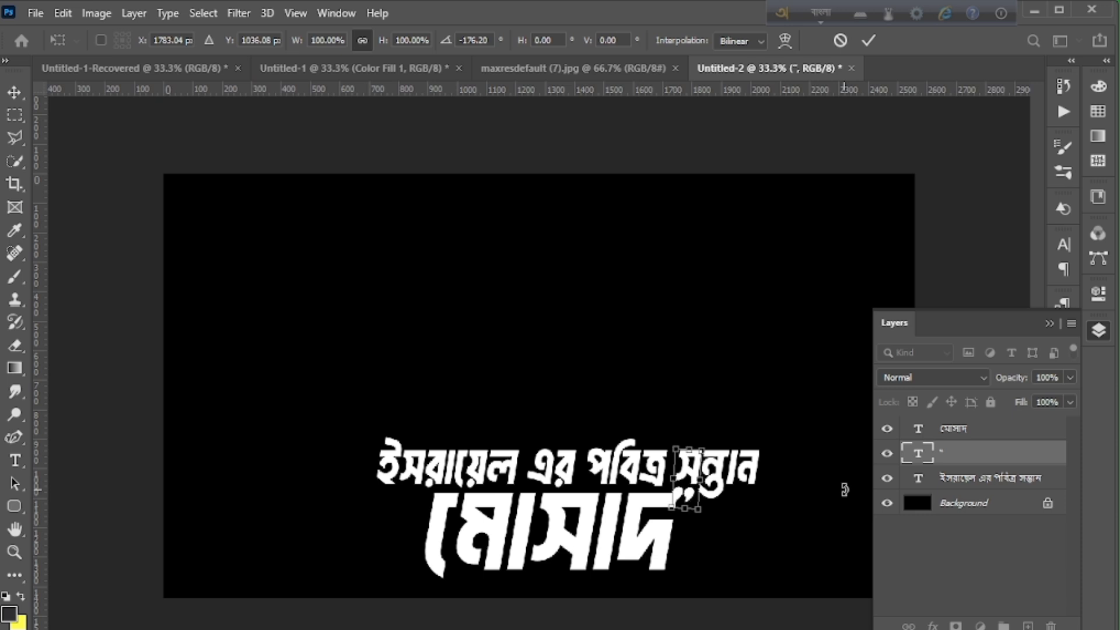
left_click(865, 37)
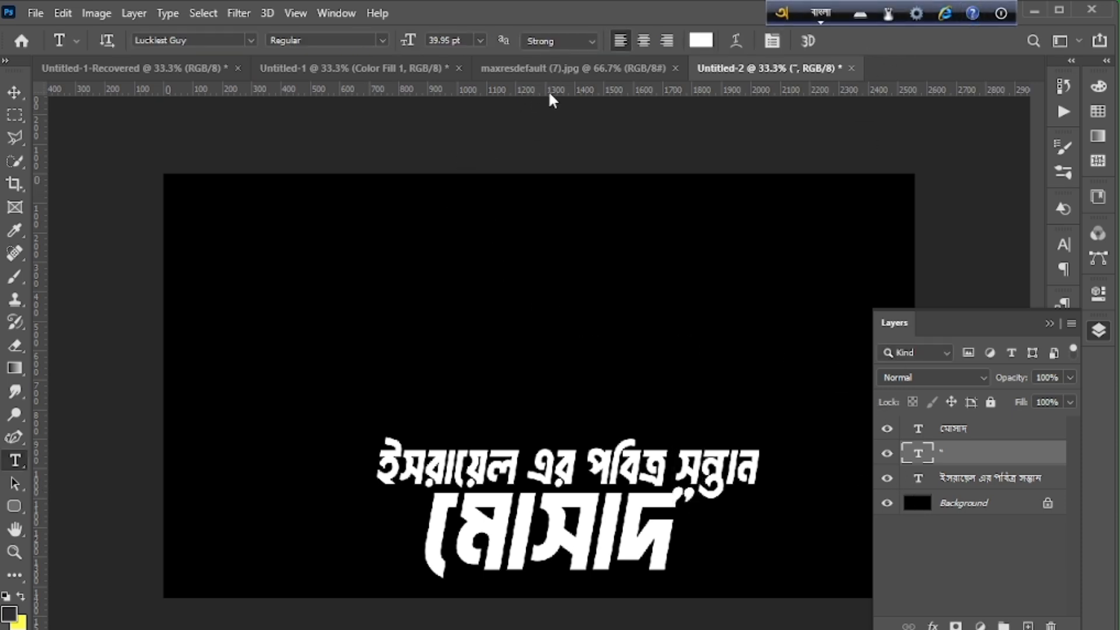
Sample the red of the quotation mark in maxresdefault (7).jpg with the Eyedropper and return to Untitled-2.
left_click(558, 71)
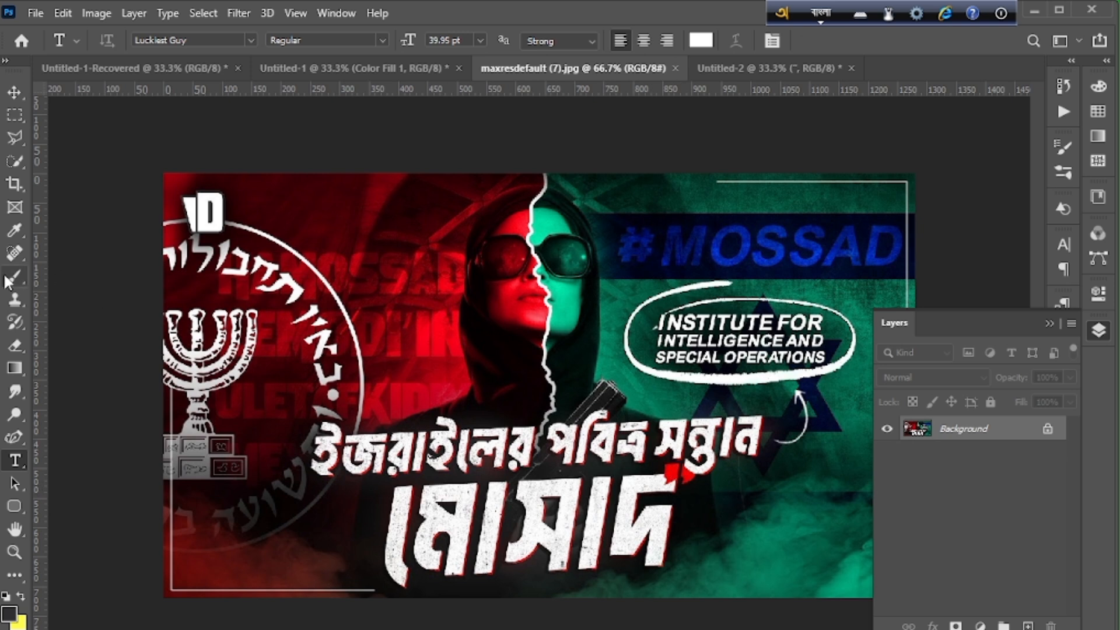
left_click(14, 231)
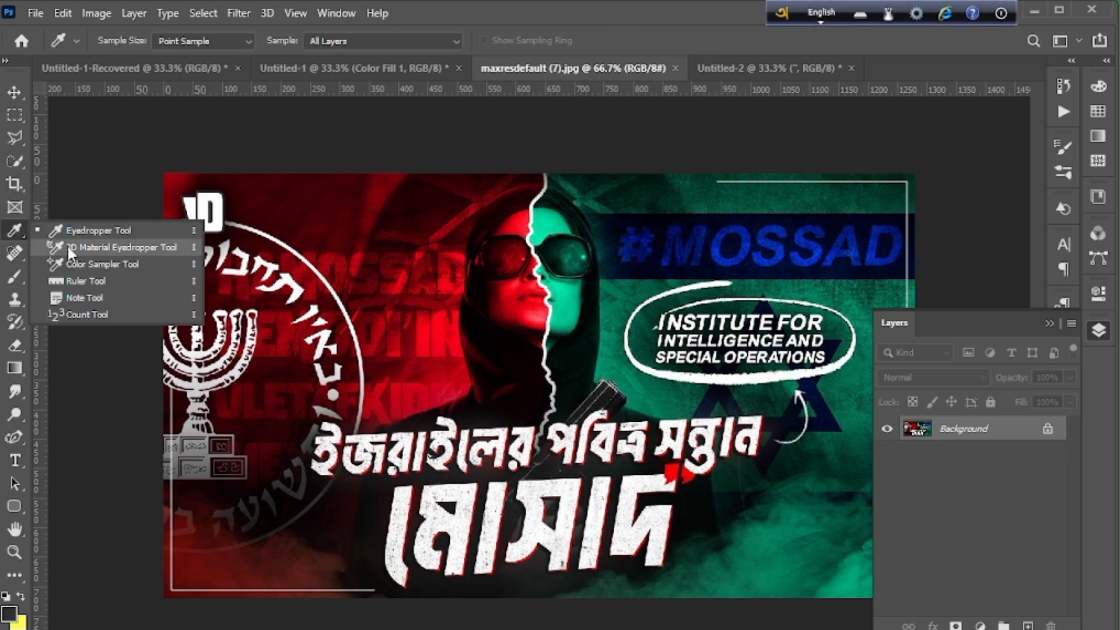
left_click(97, 234)
key("F12")
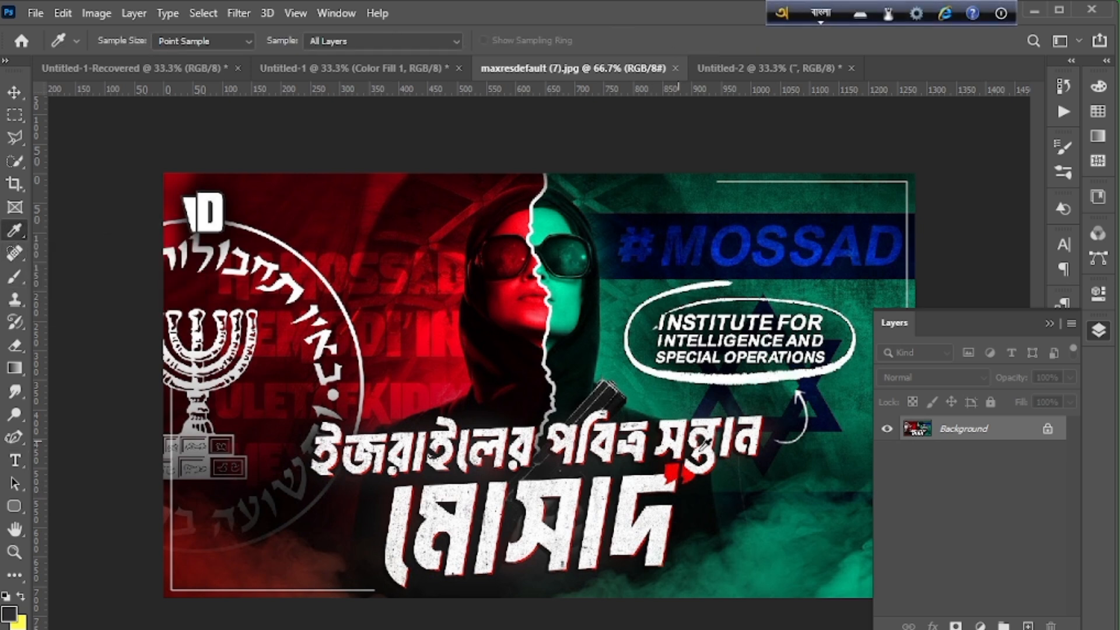
left_click(671, 474)
left_click(769, 68)
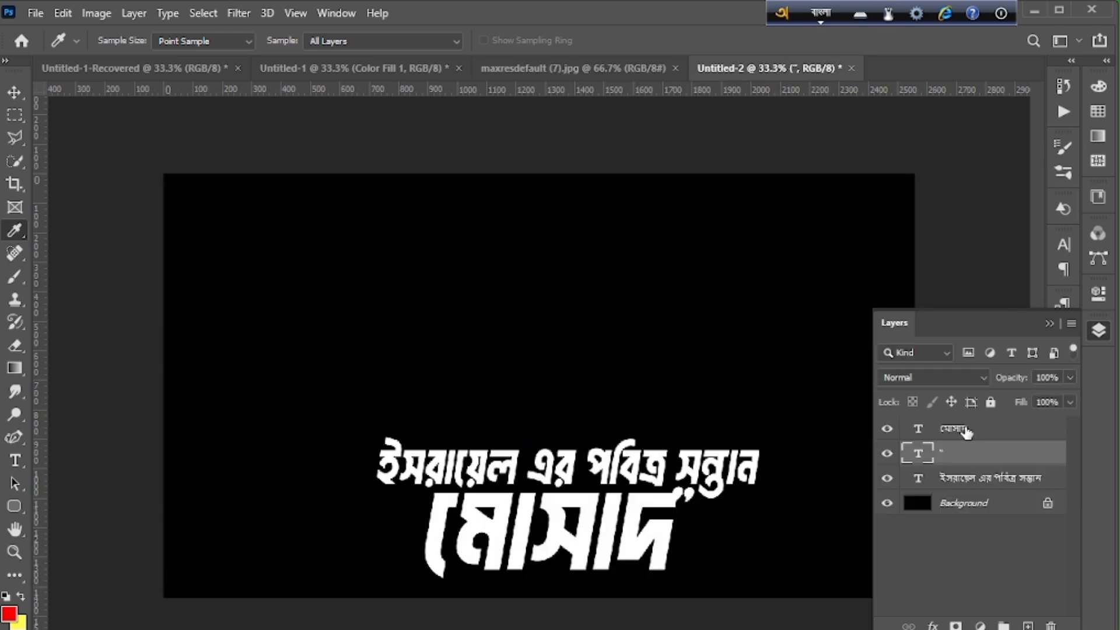
Recolour the quotation mark text with the sampled red, f70303.
double_click(919, 455)
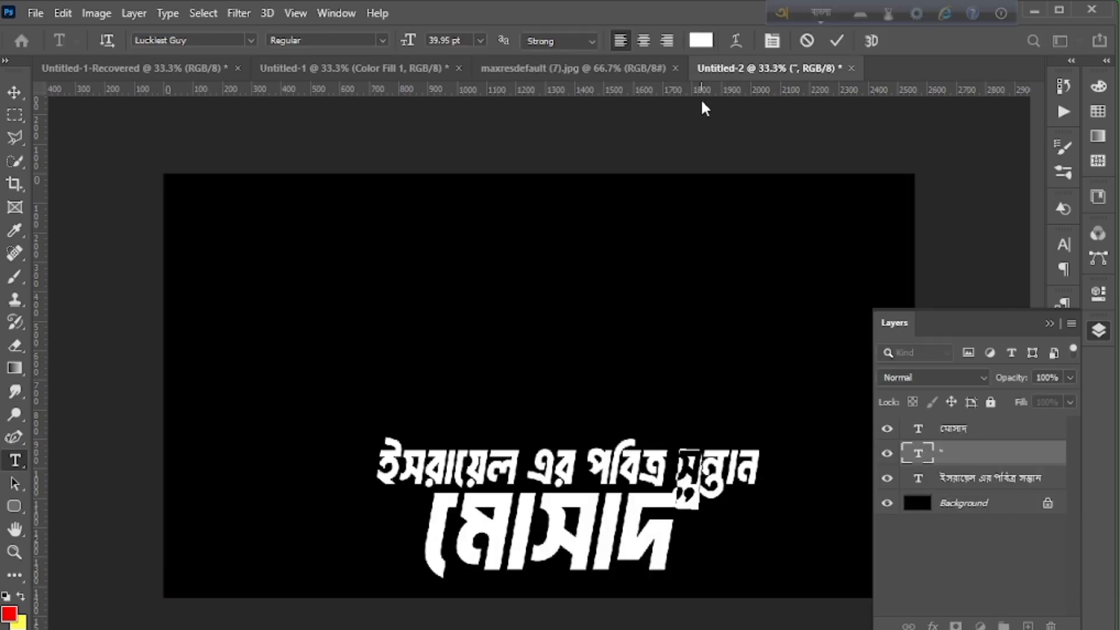
left_click(701, 40)
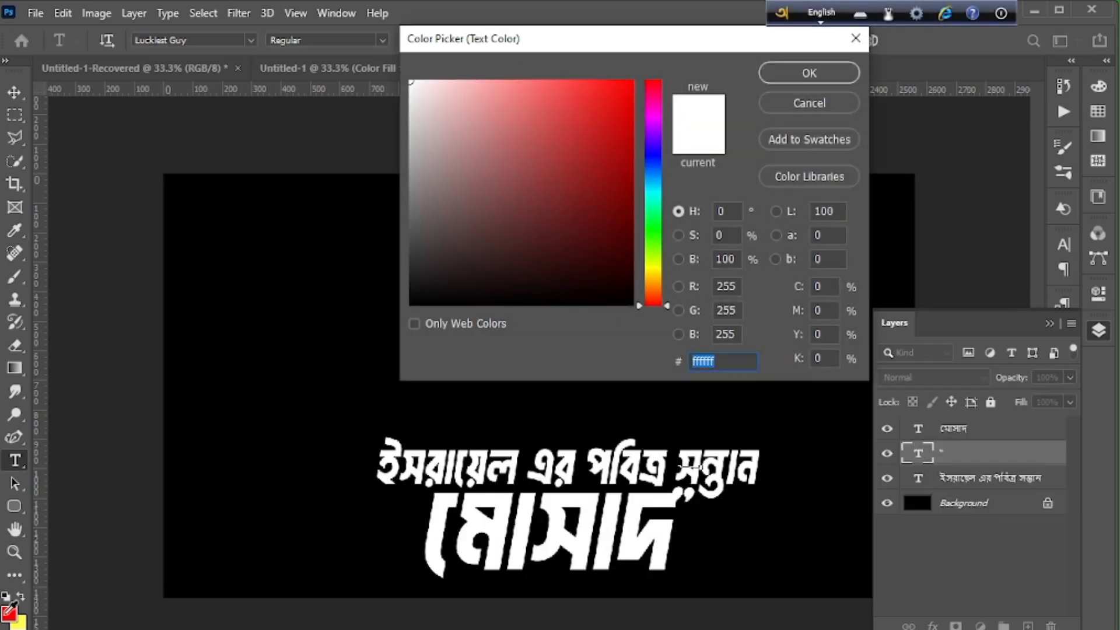
left_click(9, 613)
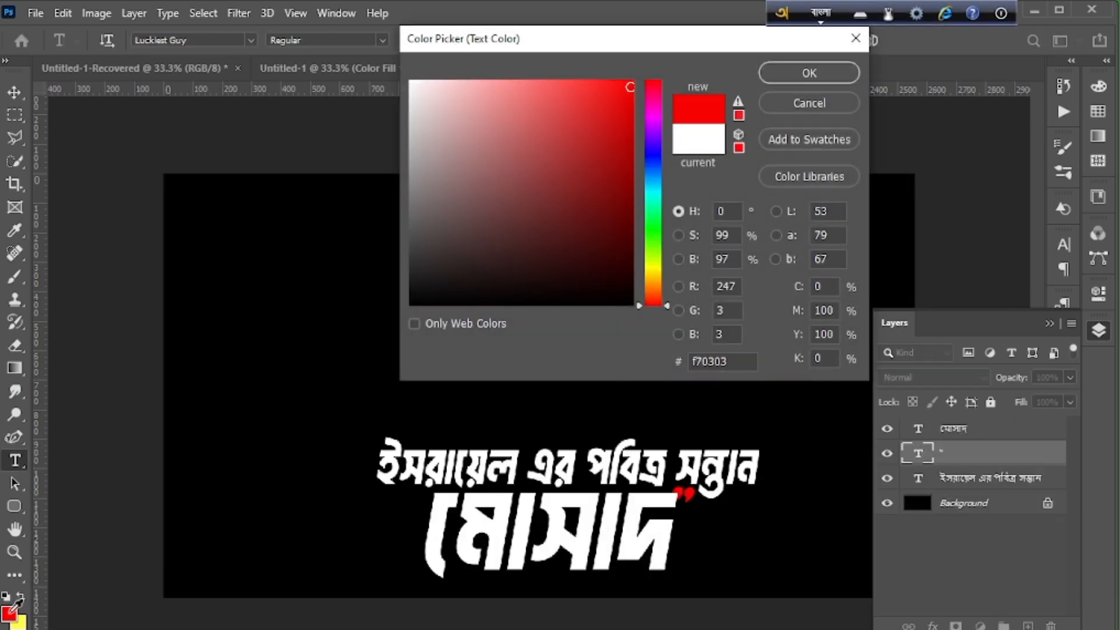
left_click(809, 73)
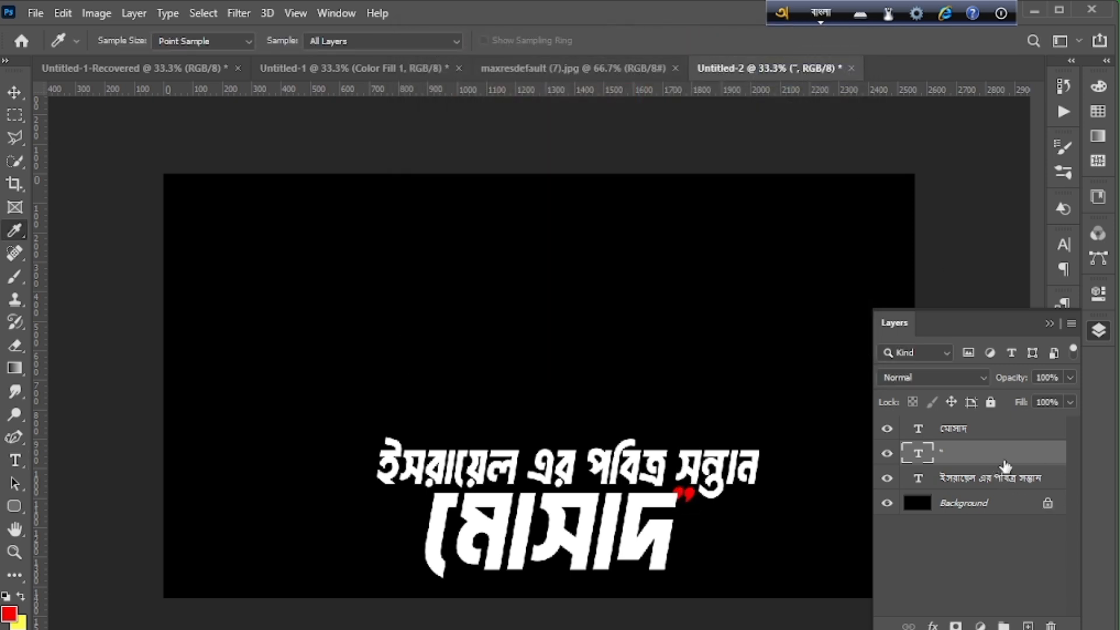
Move the quotation mark layer above the মোসাদ layer in the layer stack.
left_click_drag(1004, 460, 997, 431)
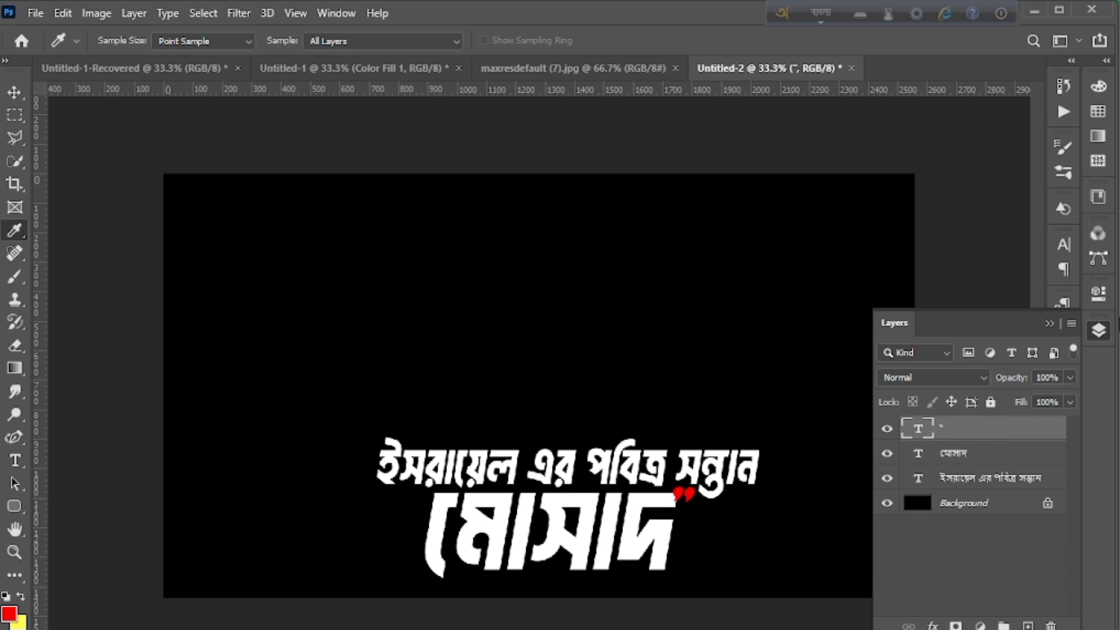
left_click(1094, 337)
left_click(1094, 337)
Scale the ইসরায়েল এর পবিত্র সন্তান layer down proportionally to 97.48%, pulling in its right edge.
left_click(993, 482)
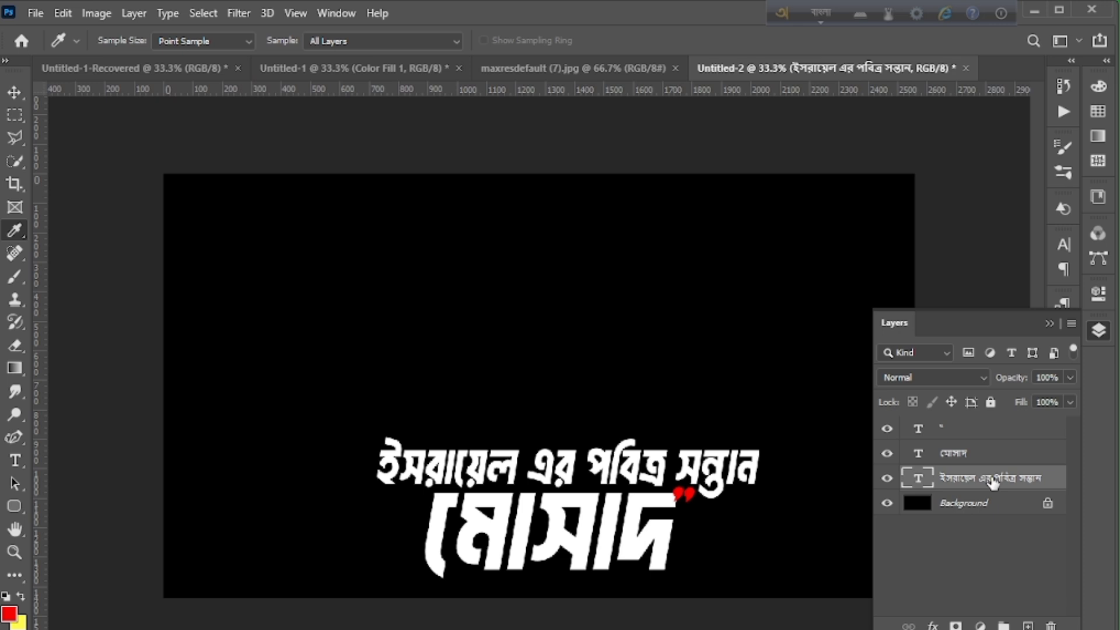
double_click(922, 480)
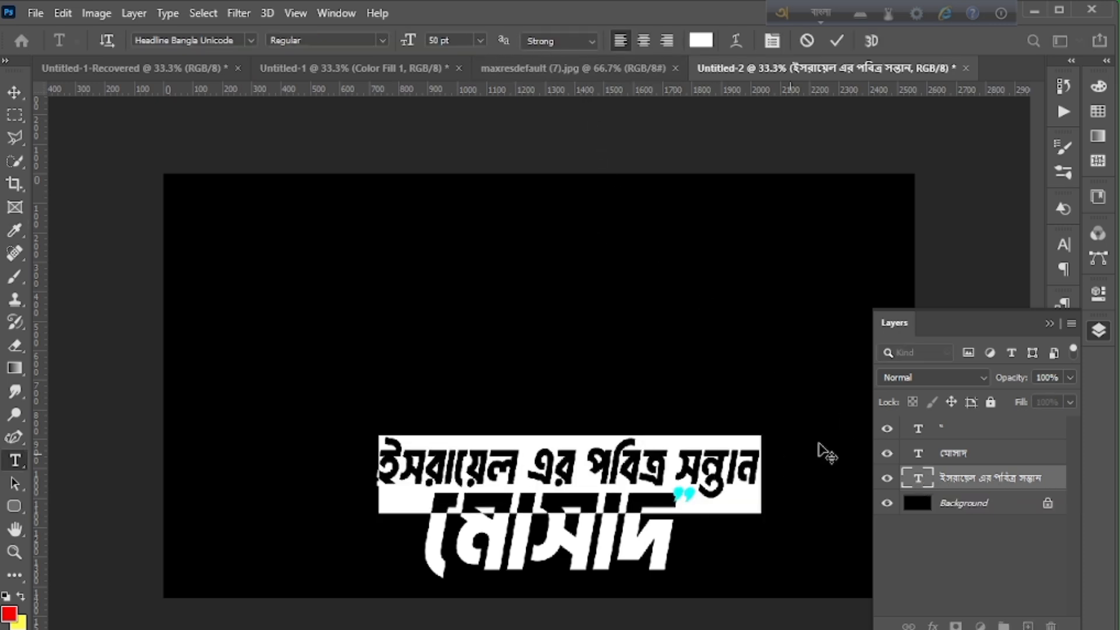
left_click(836, 42)
key("i")
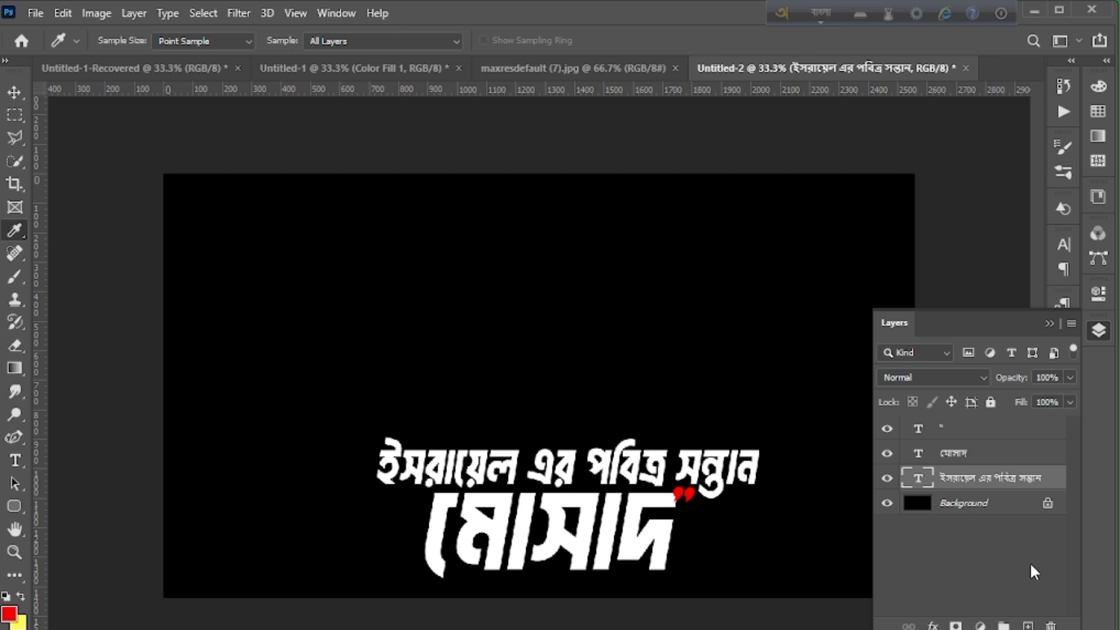
key("ctrl+t")
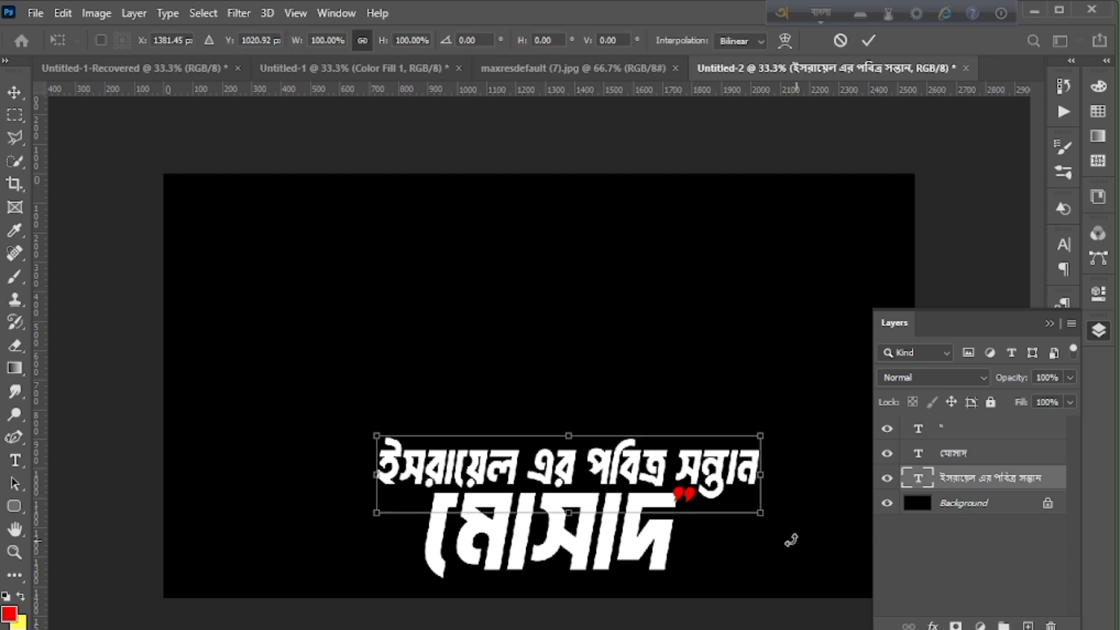
left_click_drag(760, 479, 750, 483)
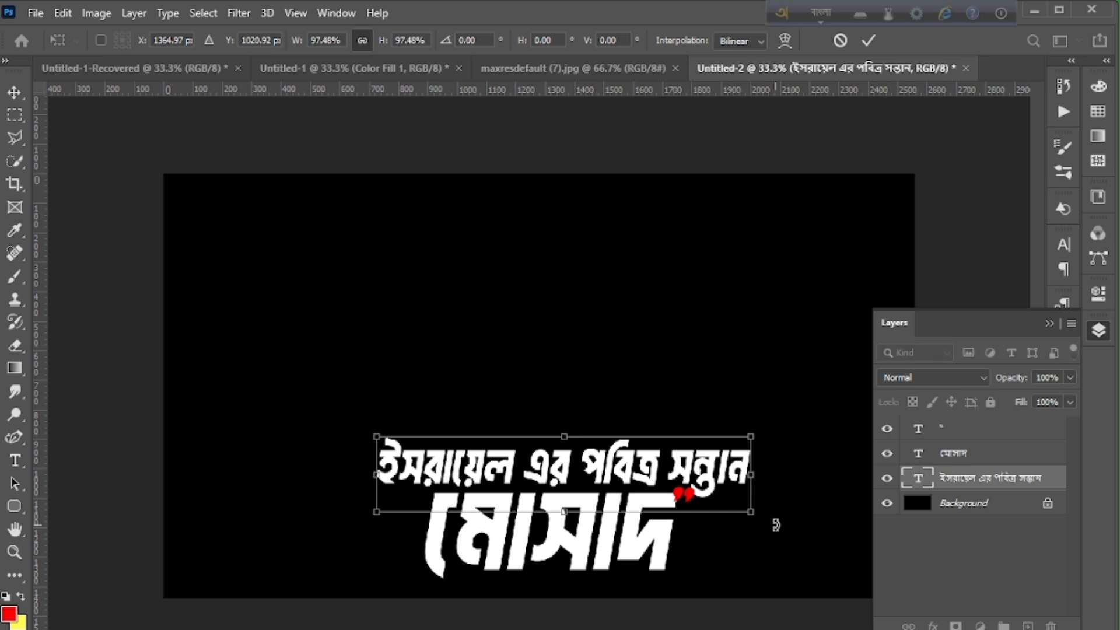
Apply the scaling and move the ইসরায়েল এর পবিত্র সন্তান layer to the top of the layer stack.
left_click(1099, 332)
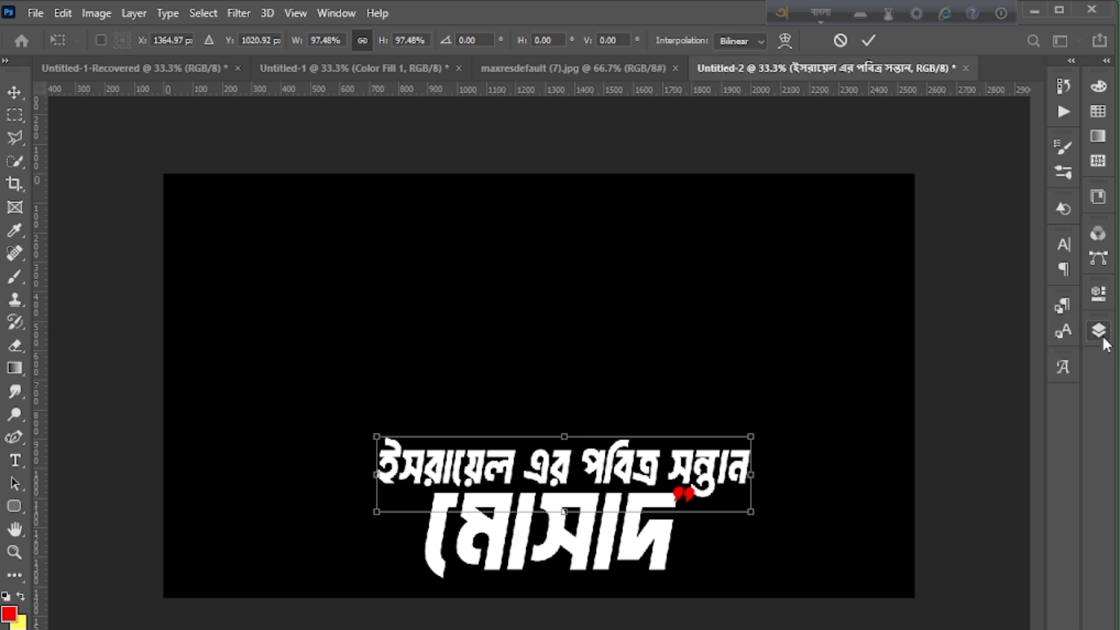
left_click(1099, 332)
left_click_drag(1003, 488, 1001, 424)
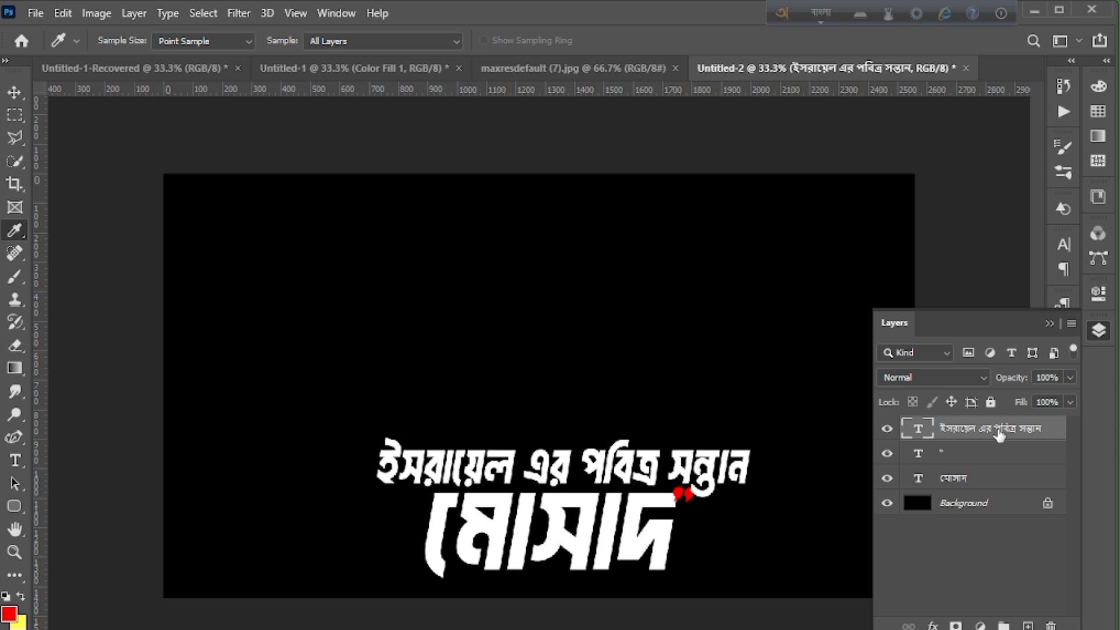
Switch to Chrome and search Google for texture png.
left_click(1098, 331)
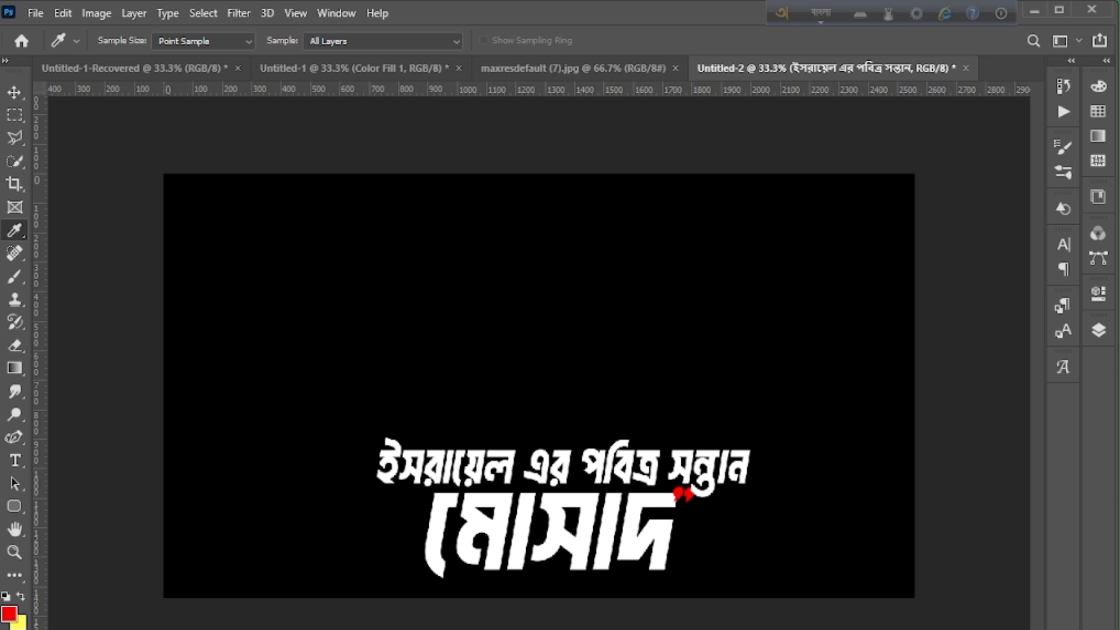
key("F12")
key("ctrl+o")
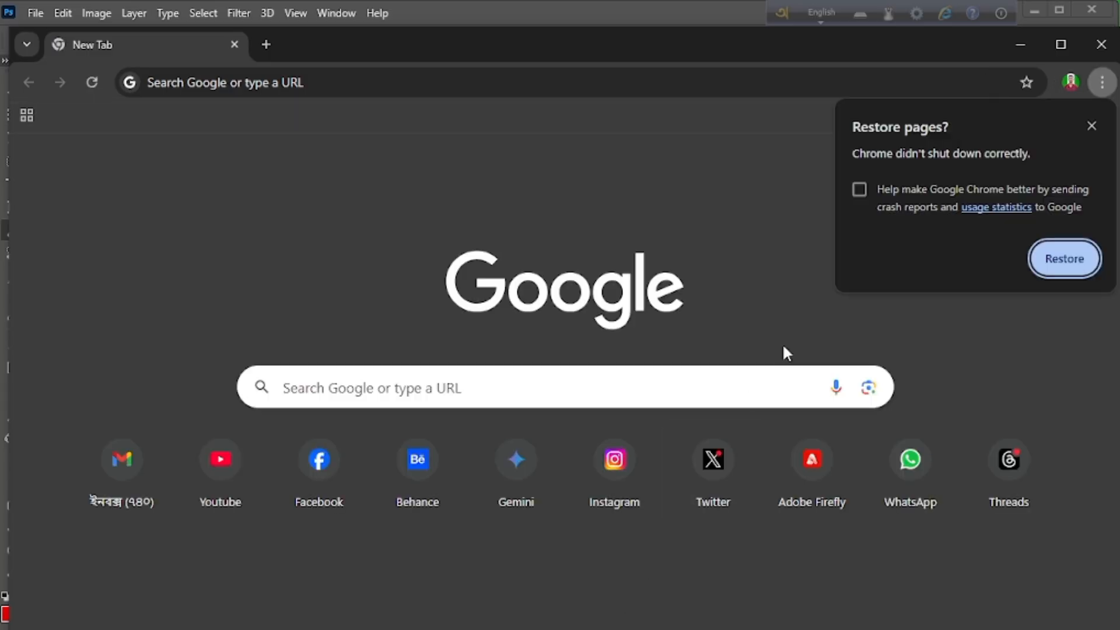
left_click(1056, 270)
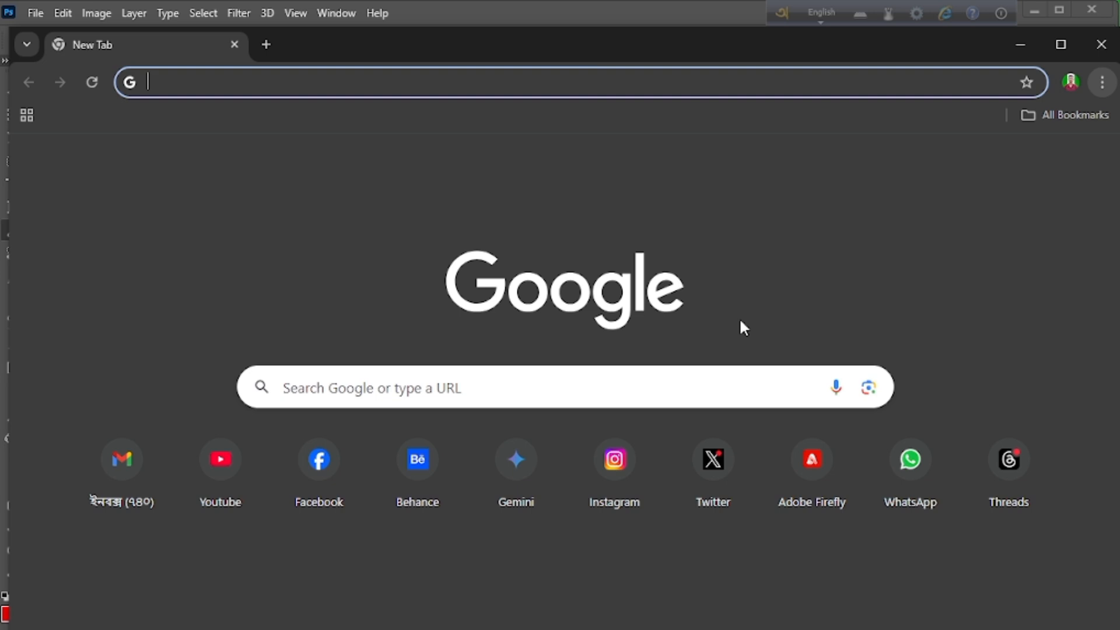
left_click(481, 397)
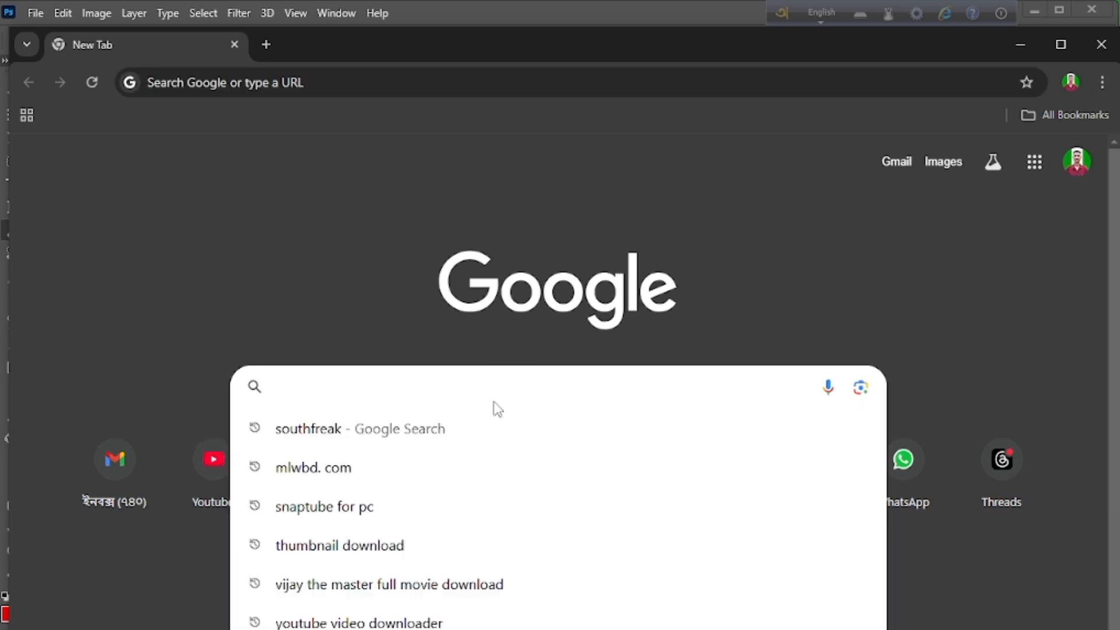
type("text")
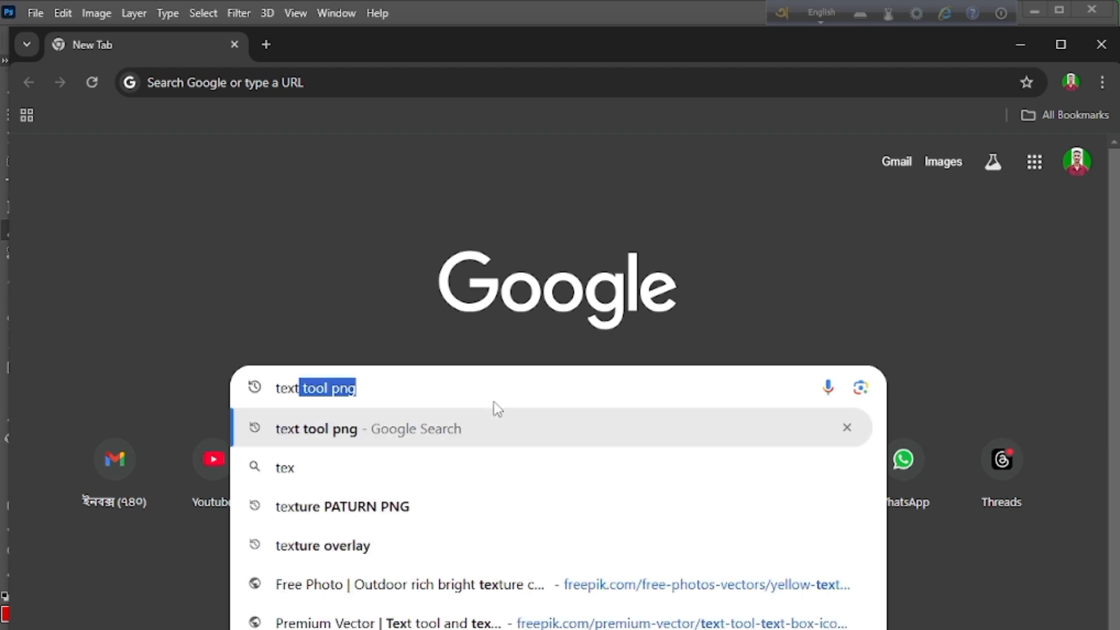
type("ure")
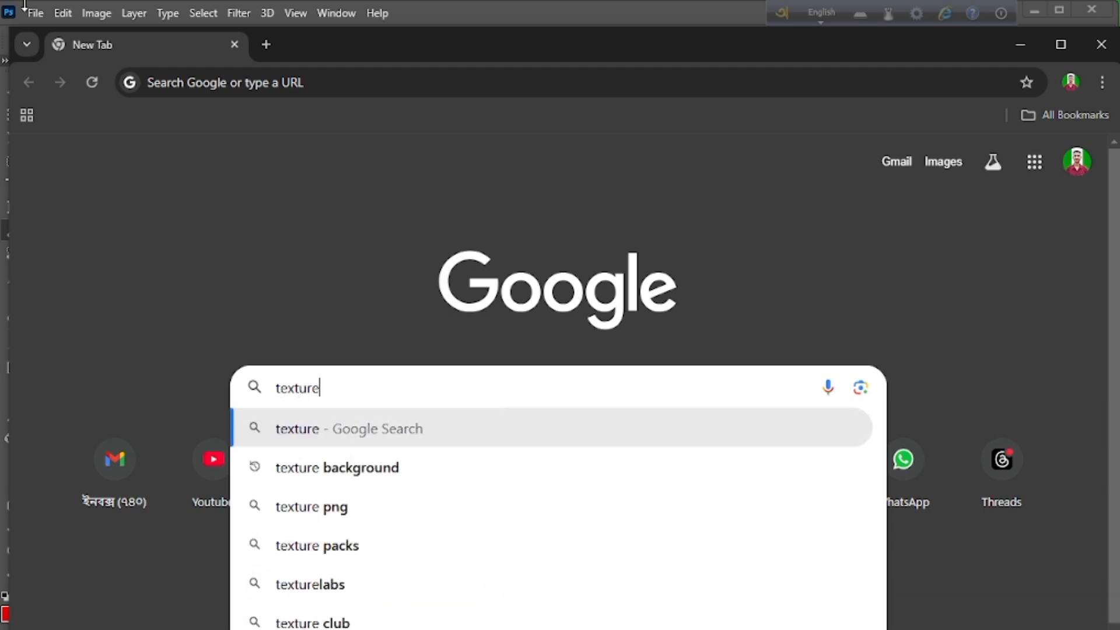
left_click(407, 503)
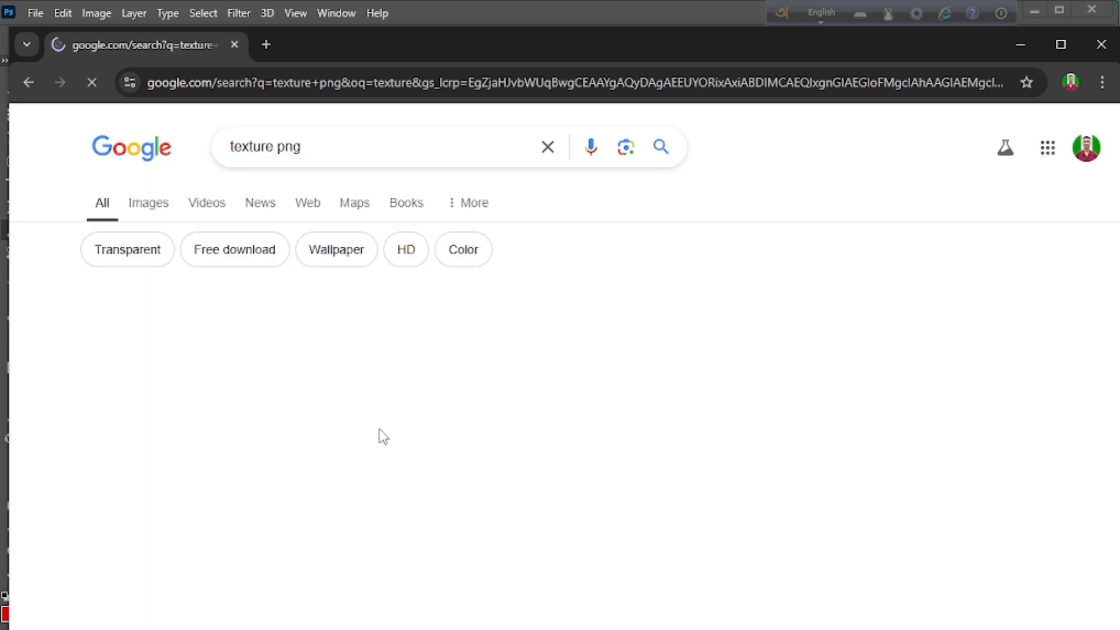
Refine the search to texture png background and show the image results.
double_click(321, 148)
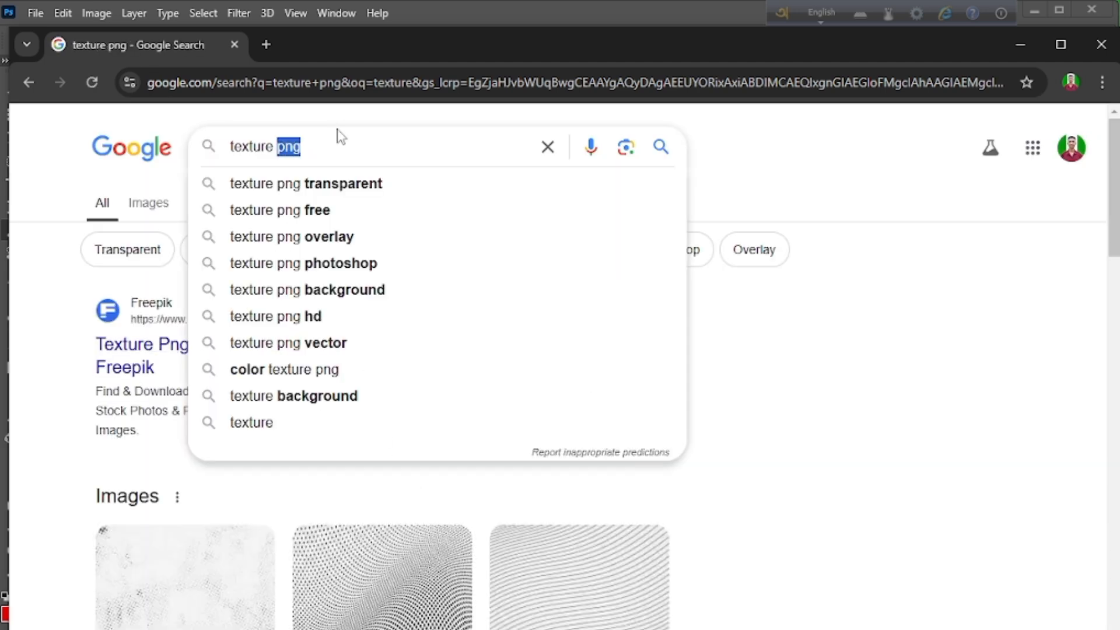
left_click(350, 290)
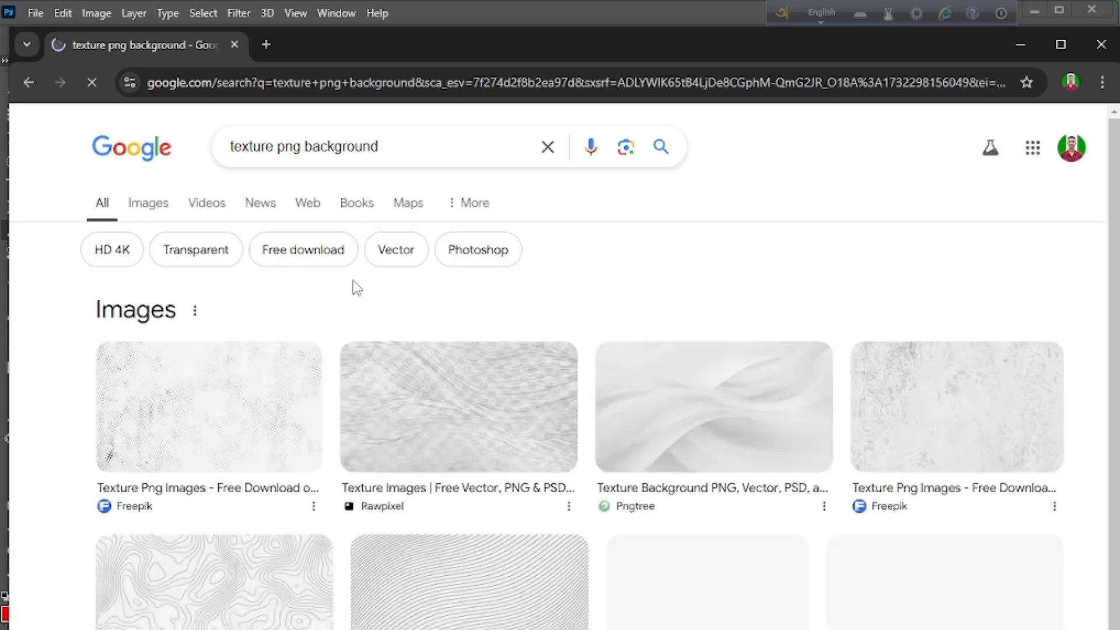
left_click(150, 206)
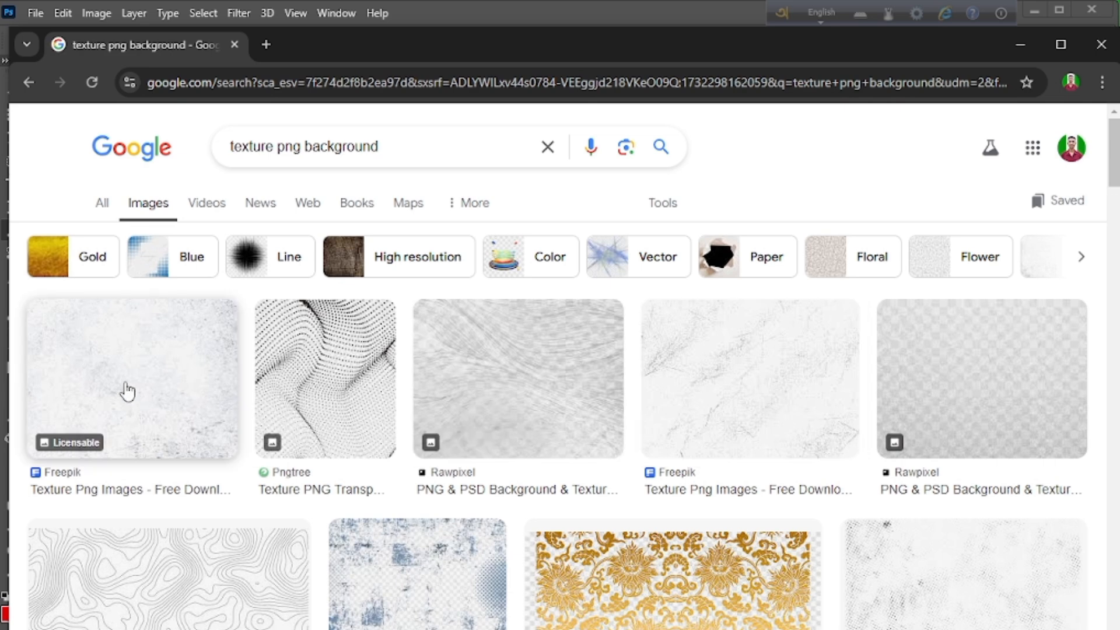
Examine Freepik's texture images from the first image result, then cancel saving its white grungy wall image and close the preview.
left_click(166, 402)
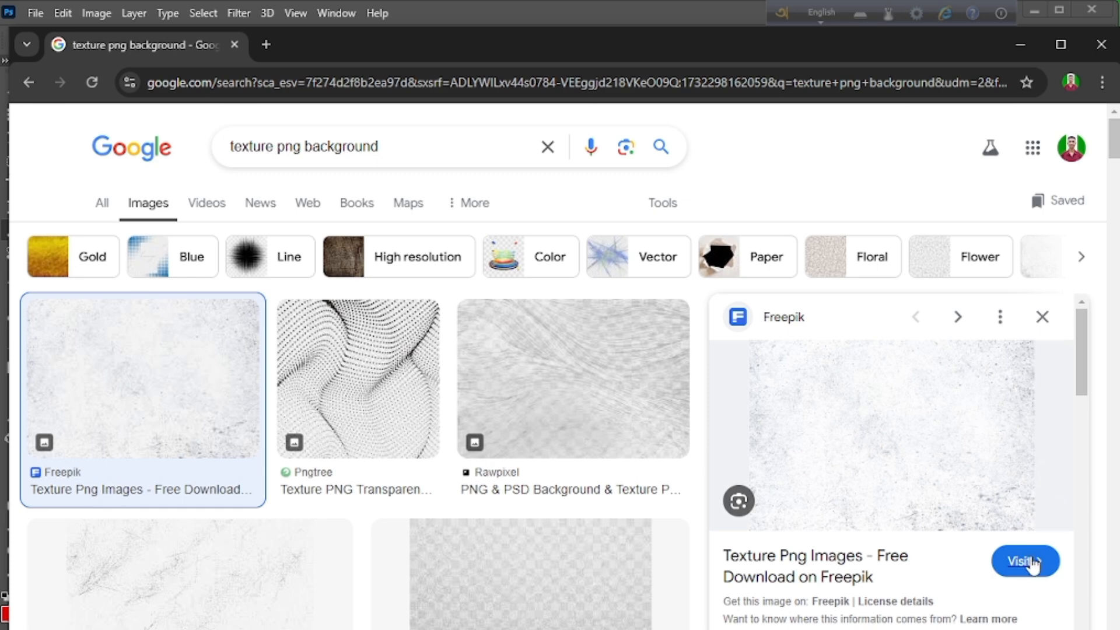
left_click(1028, 560)
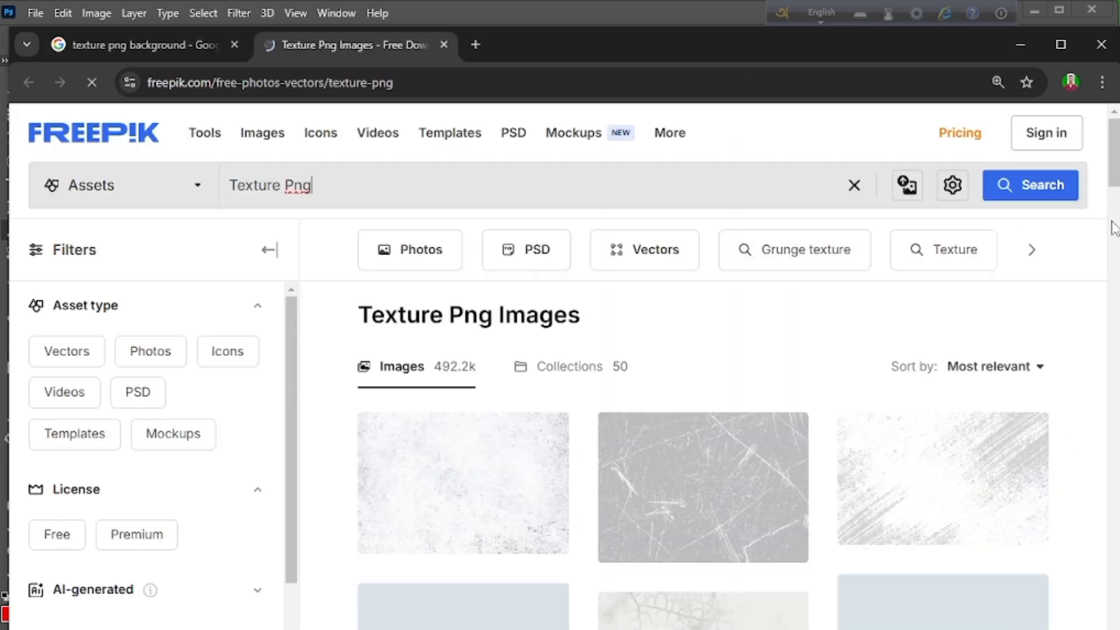
scroll(1063, 447, "down", 7)
scroll(1064, 447, "down", 6)
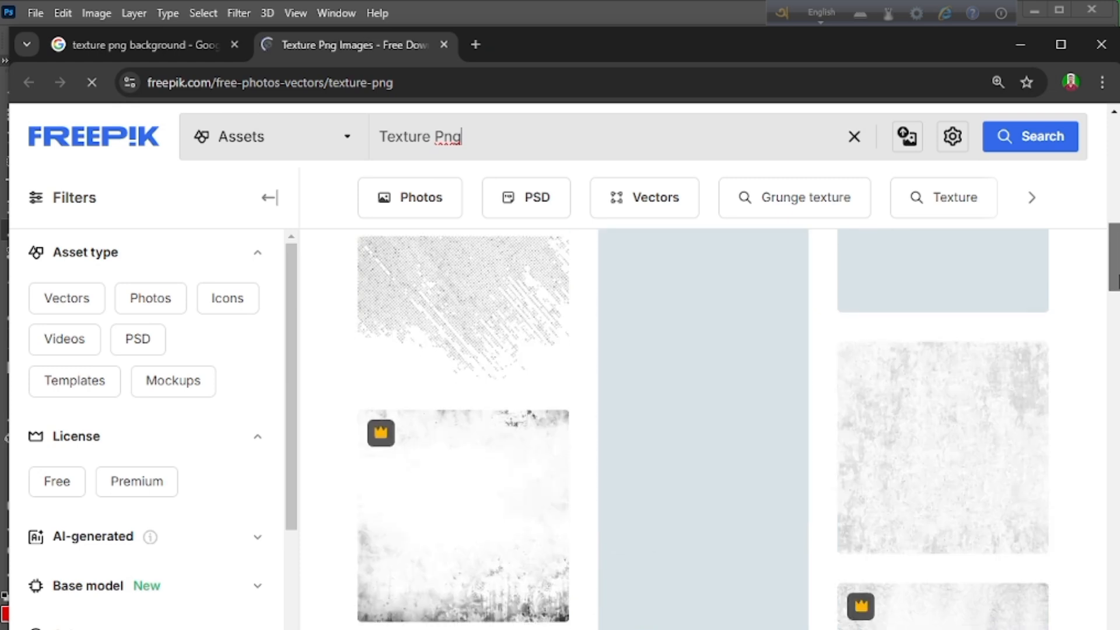
scroll(999, 533, "down", 2)
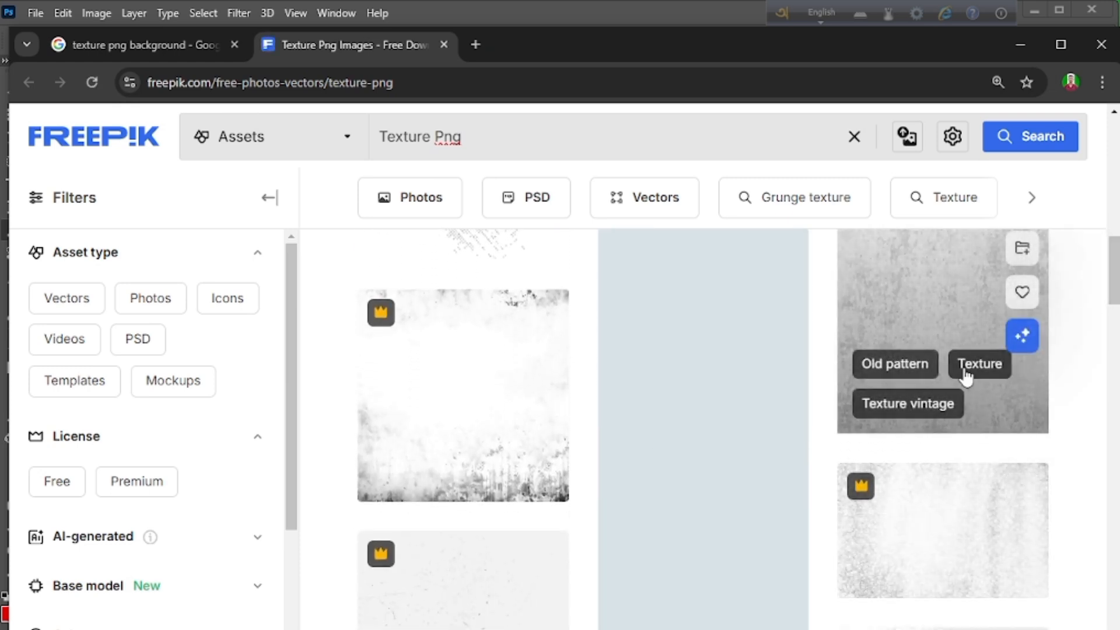
left_click(965, 367)
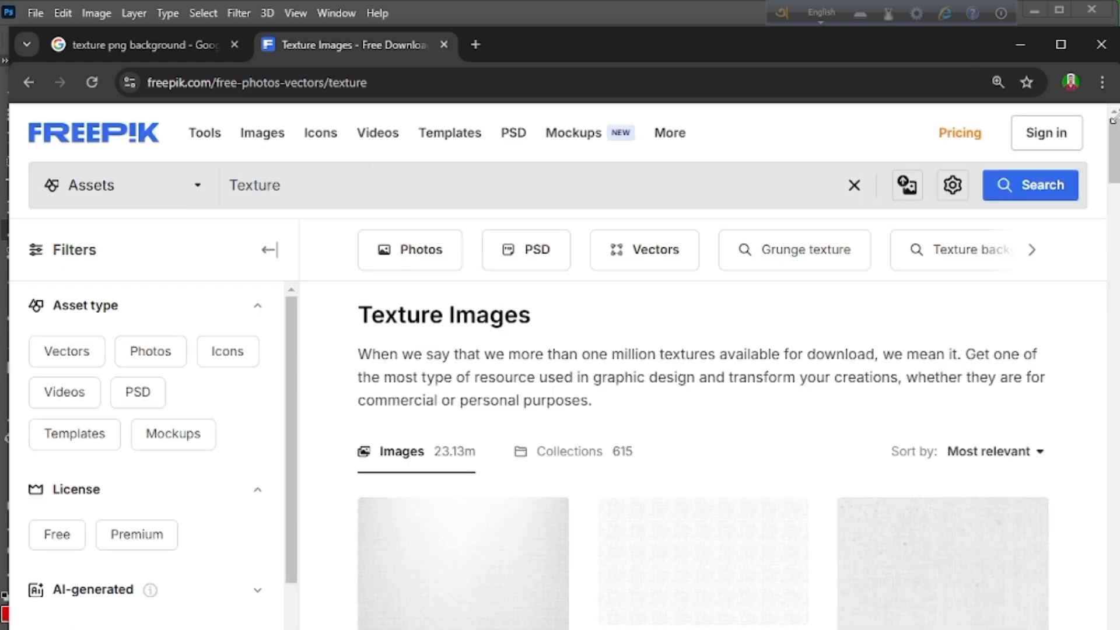
mouse_move(1118, 140)
left_mouse_down()
mouse_move(1118, 196)
mouse_move(1118, 153)
left_mouse_up()
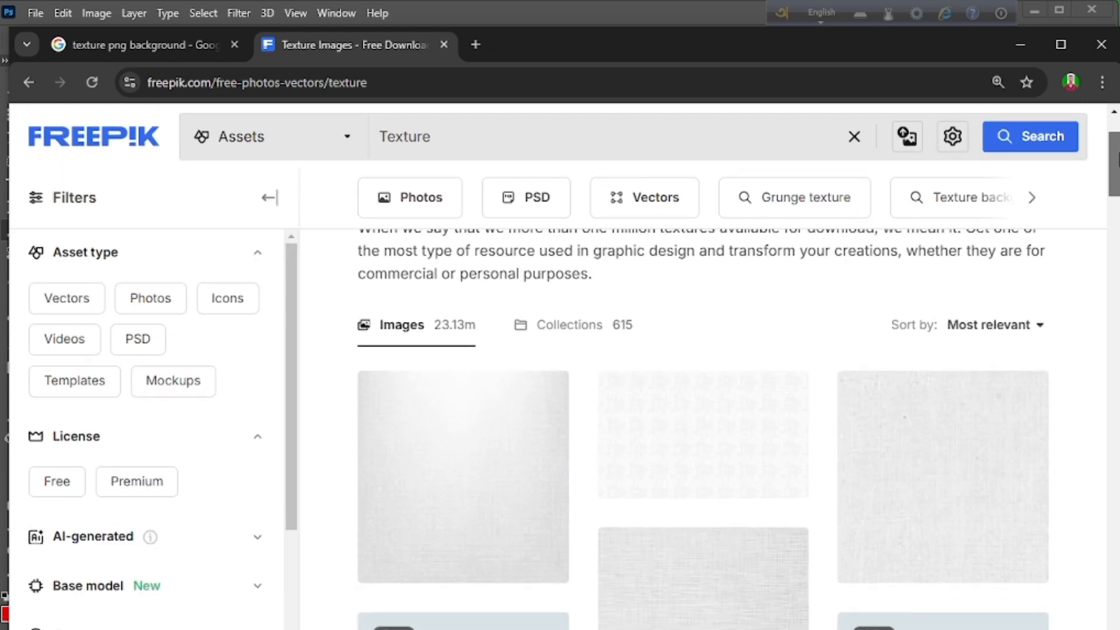
scroll(732, 429, "down", 5)
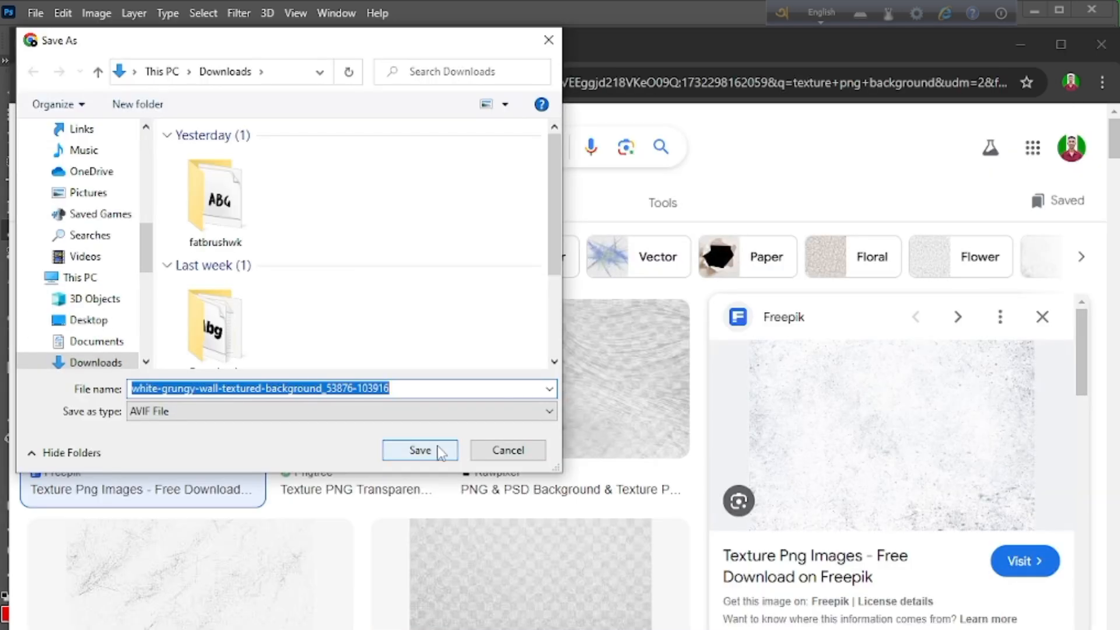
left_click(526, 453)
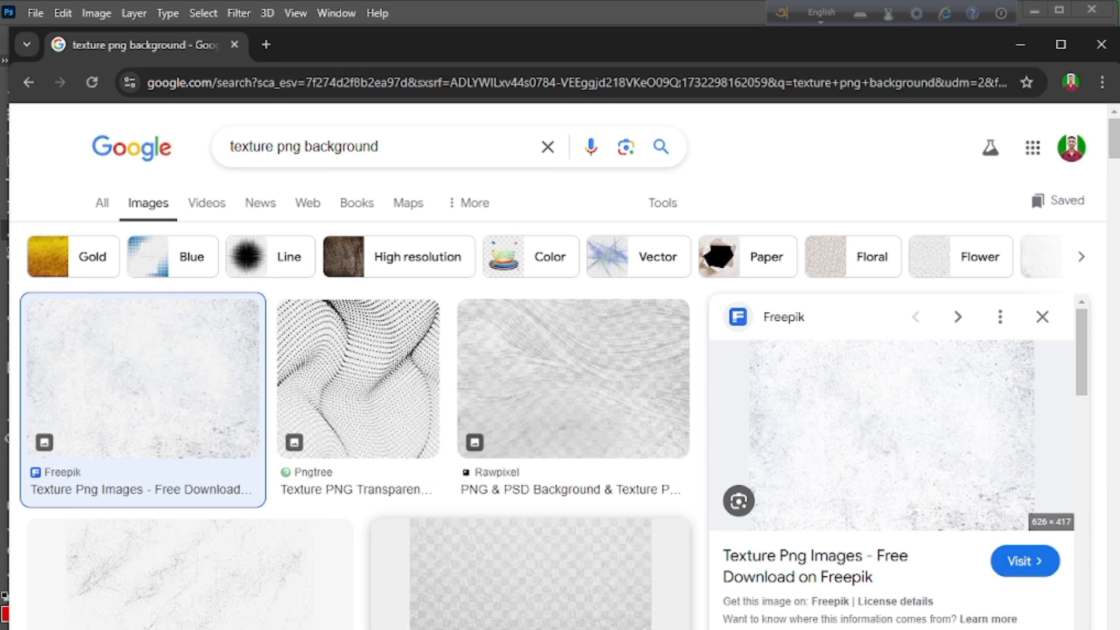
left_click(1042, 317)
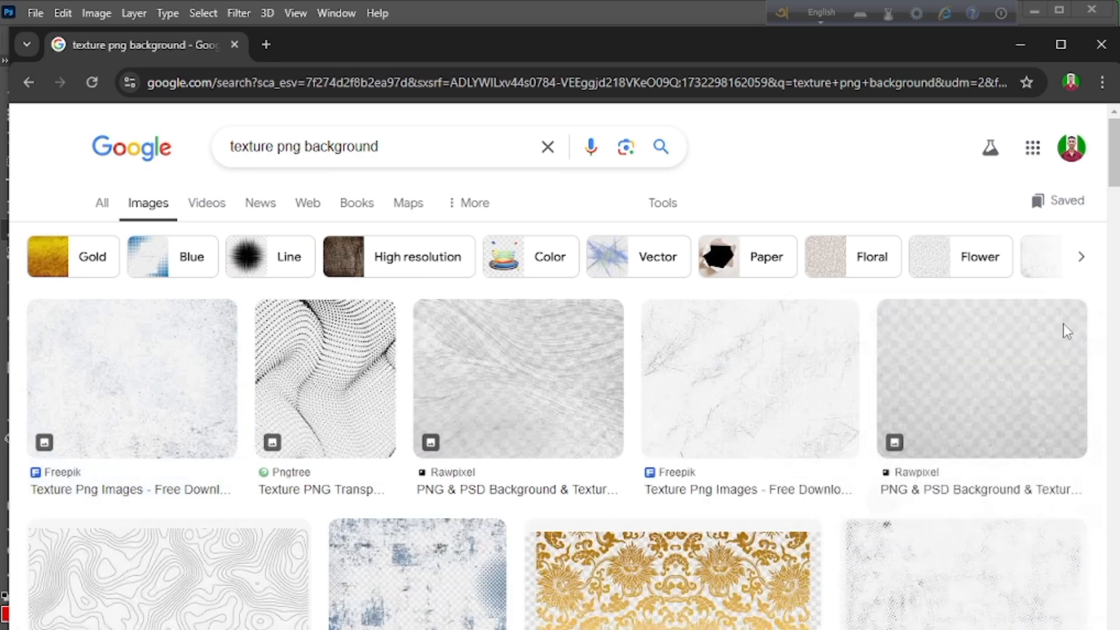
Save the Transparent Textures result image to Downloads as the PNG file dark-denim-3.
scroll(558, 389, "down", 15)
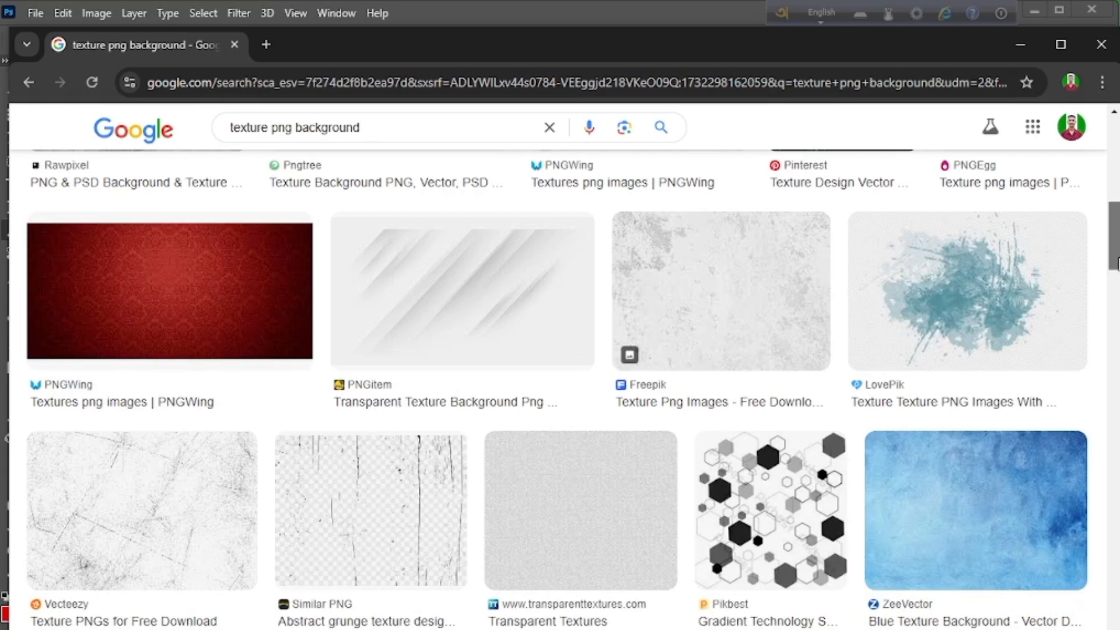
scroll(558, 389, "down", 5)
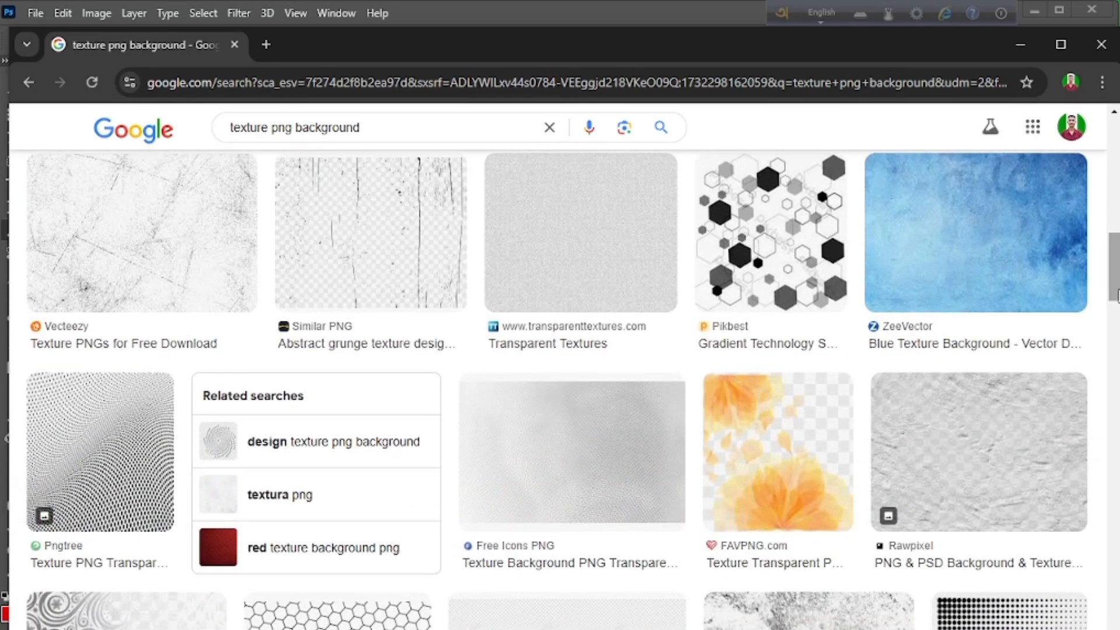
left_click(620, 252)
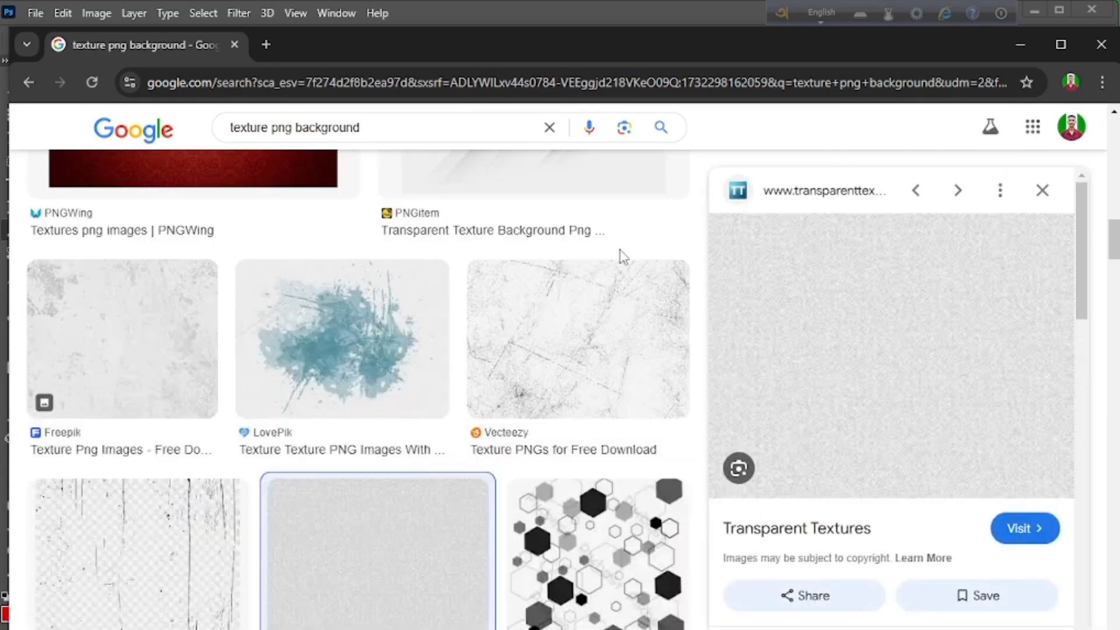
right_click(921, 354)
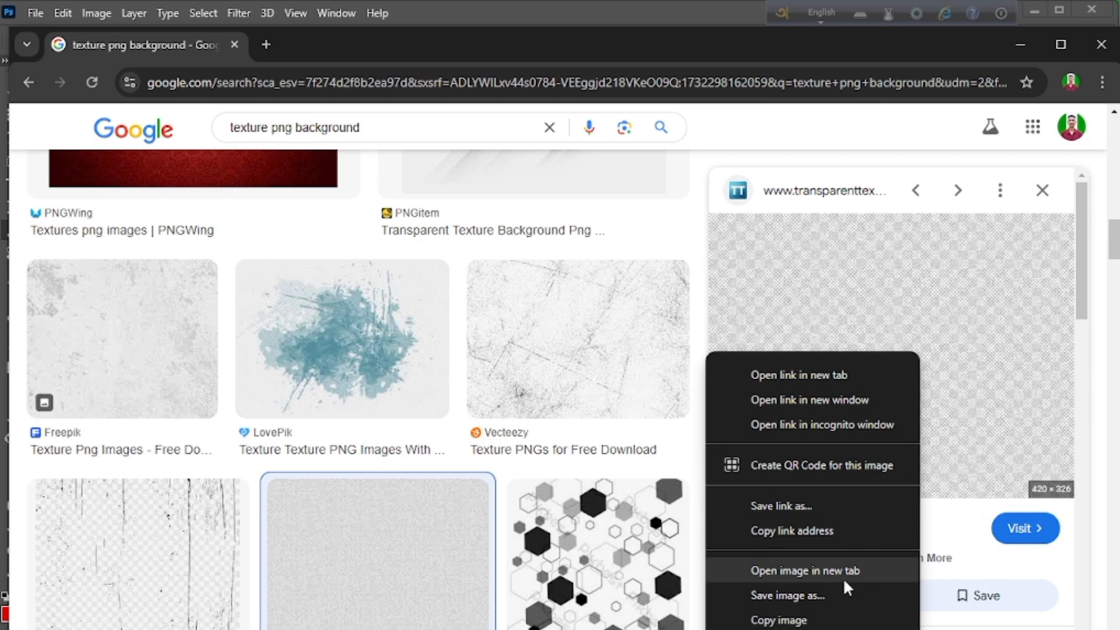
left_click(771, 596)
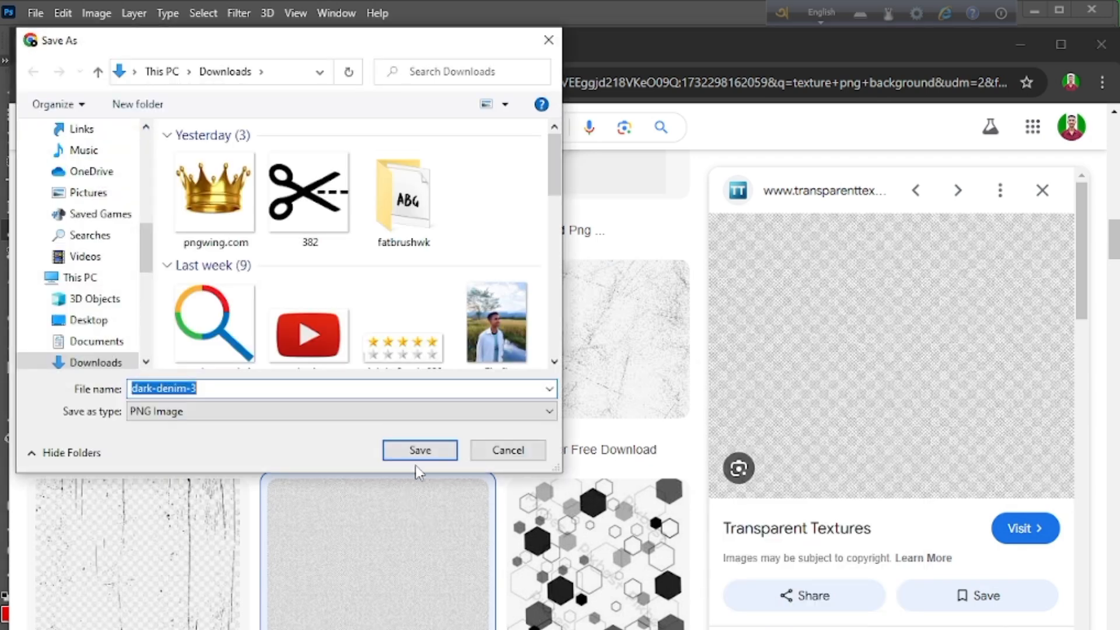
left_click(432, 449)
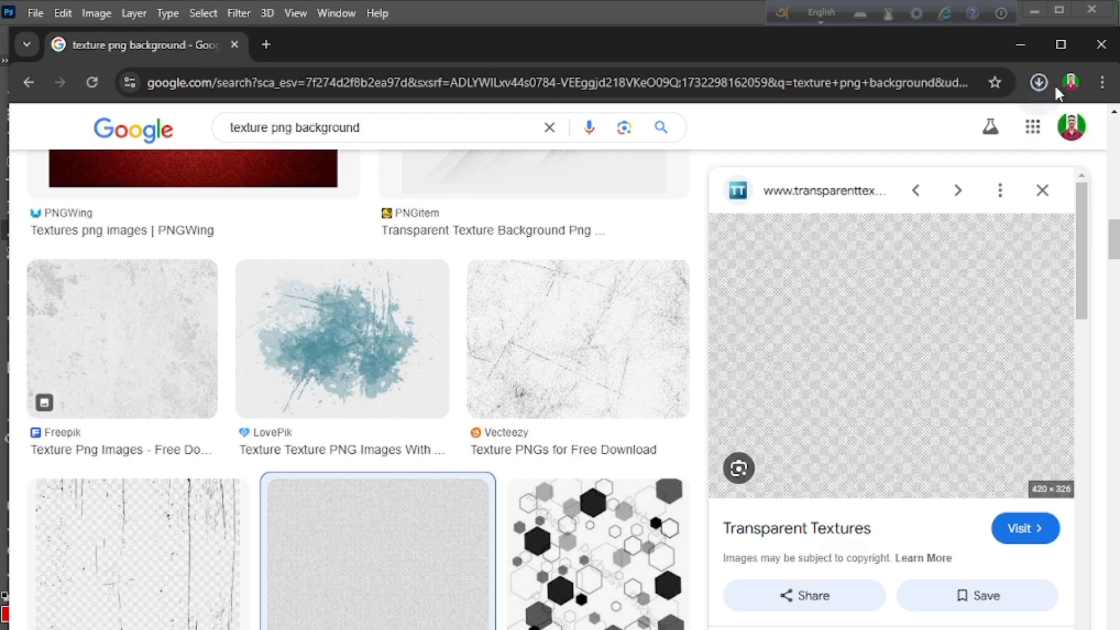
Place the downloaded dark-denim-3 texture in the Photoshop document Untitled-2 and scale it proportionally to 50% over the title.
left_click(1039, 80)
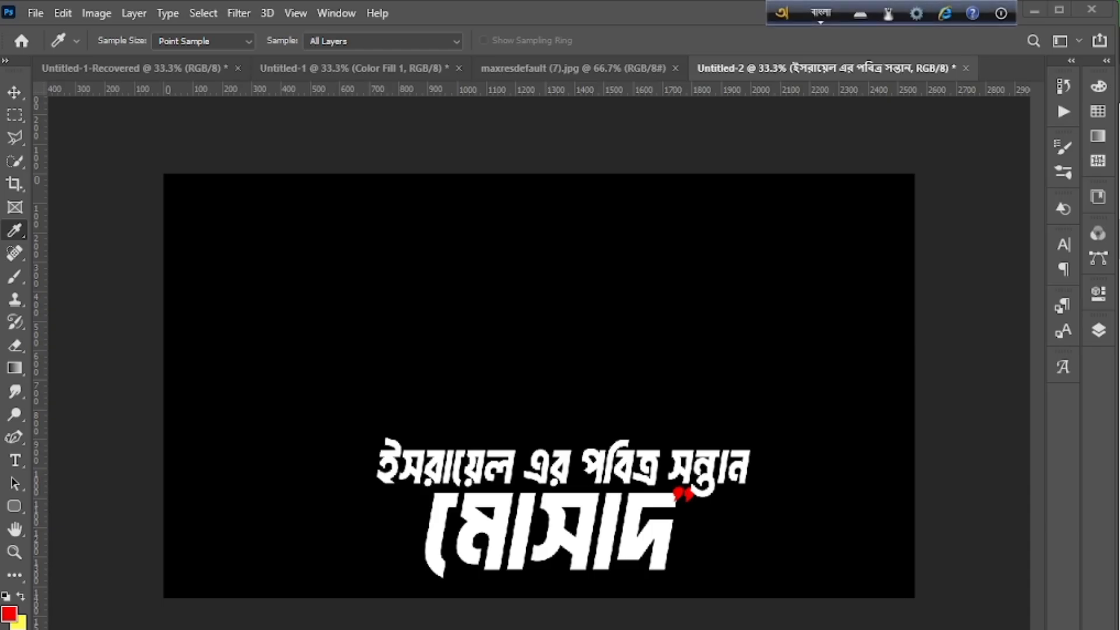
left_click_drag(369, 513, 558, 497)
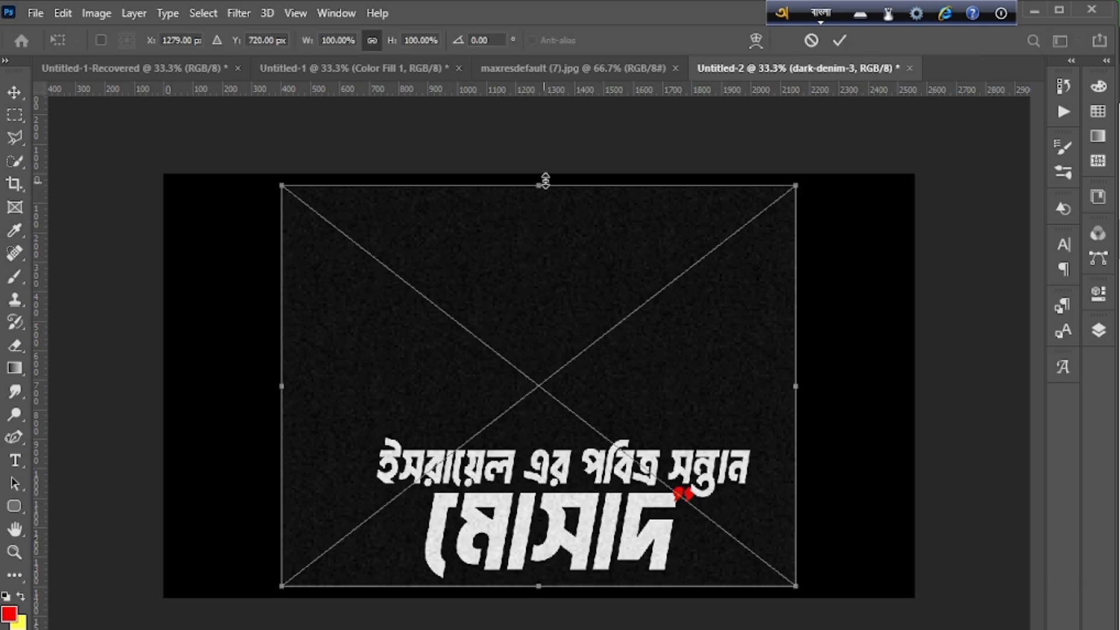
left_click_drag(545, 185, 552, 310)
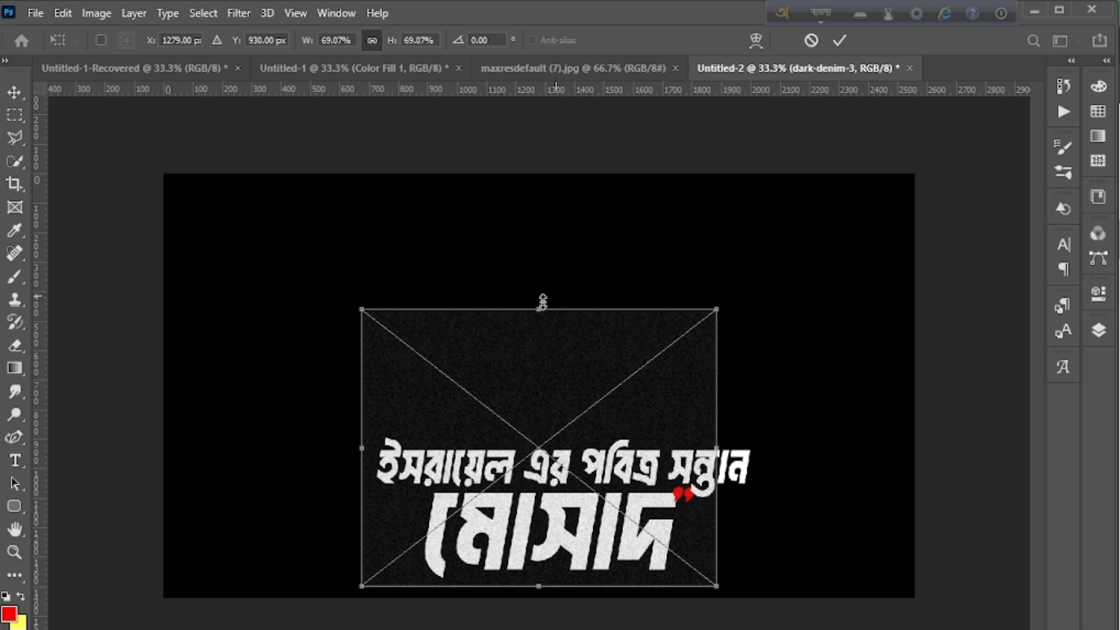
left_click_drag(540, 313, 539, 387)
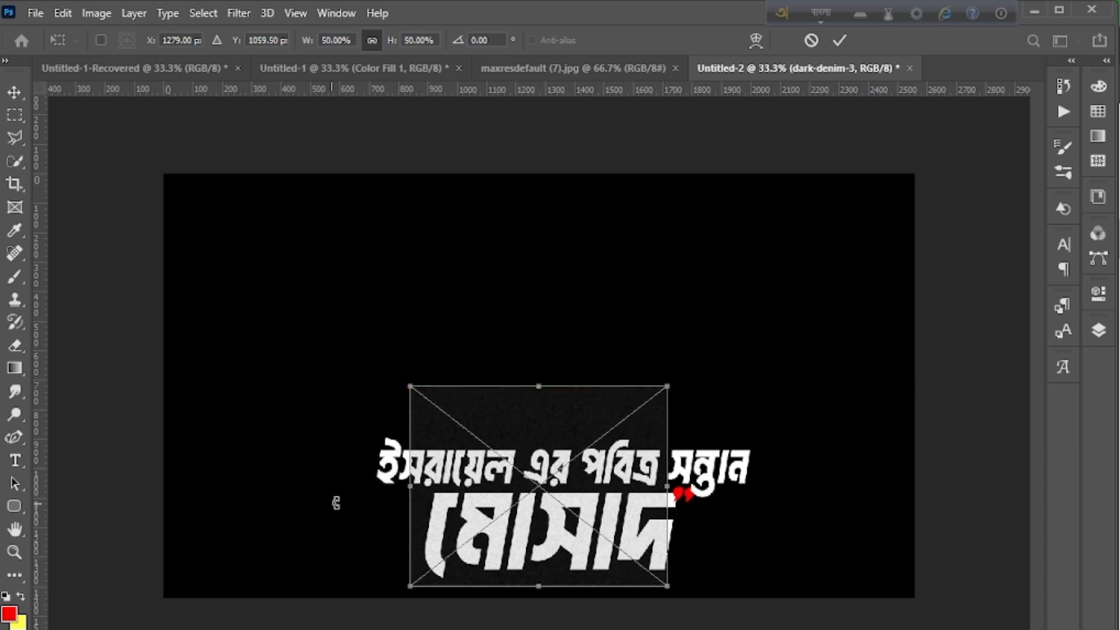
Stretch the dark-denim-3 texture to 80.15% width so it covers both title lines, and apply the transform.
left_click_drag(410, 487, 349, 501)
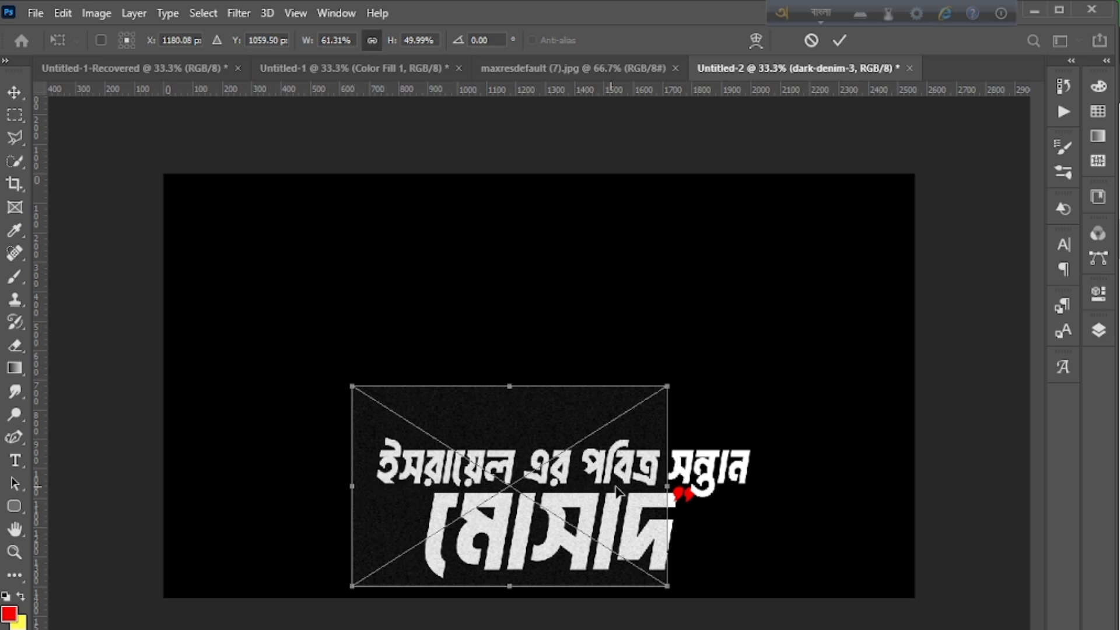
left_click_drag(668, 486, 764, 486)
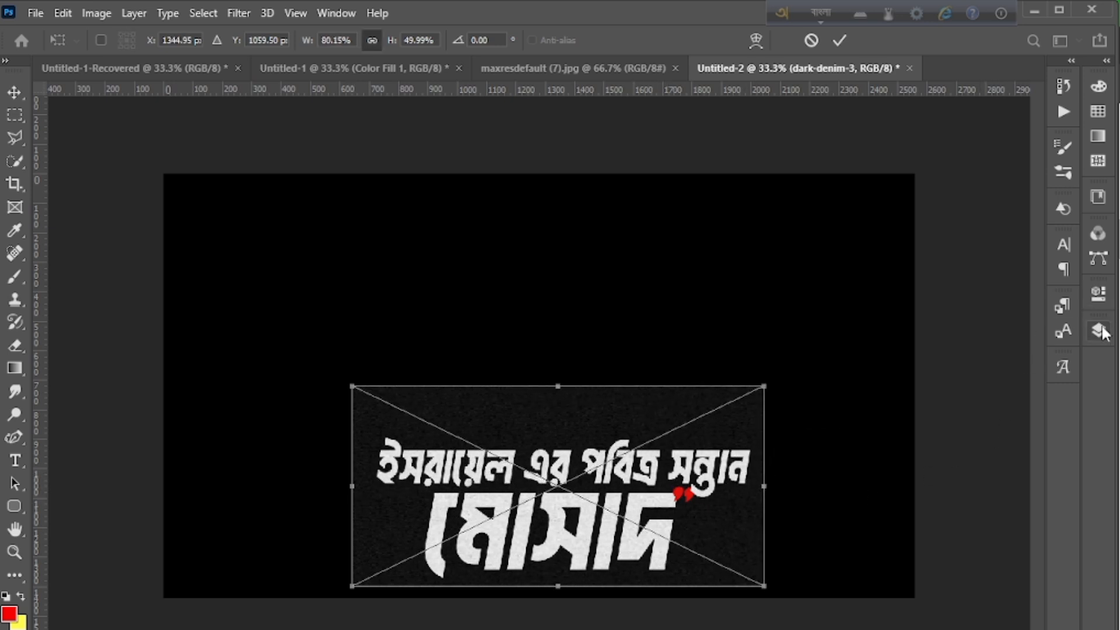
left_click(838, 45)
key("i")
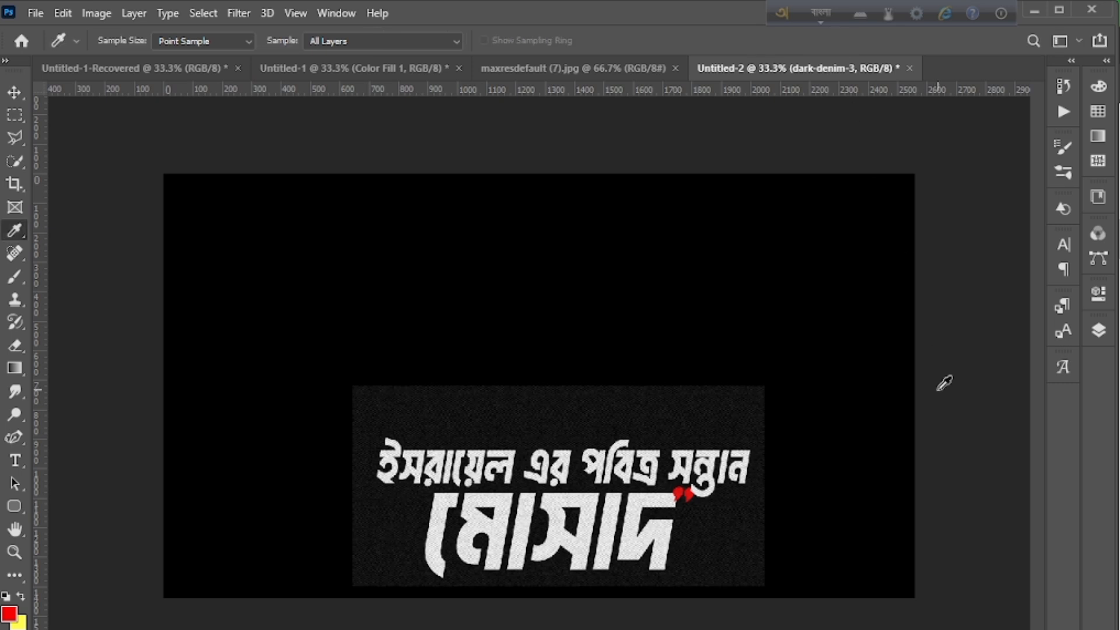
Group the three title text layers beneath the dark-denim-3 texture, leaving the texture and Background outside the group.
right_click(1101, 329)
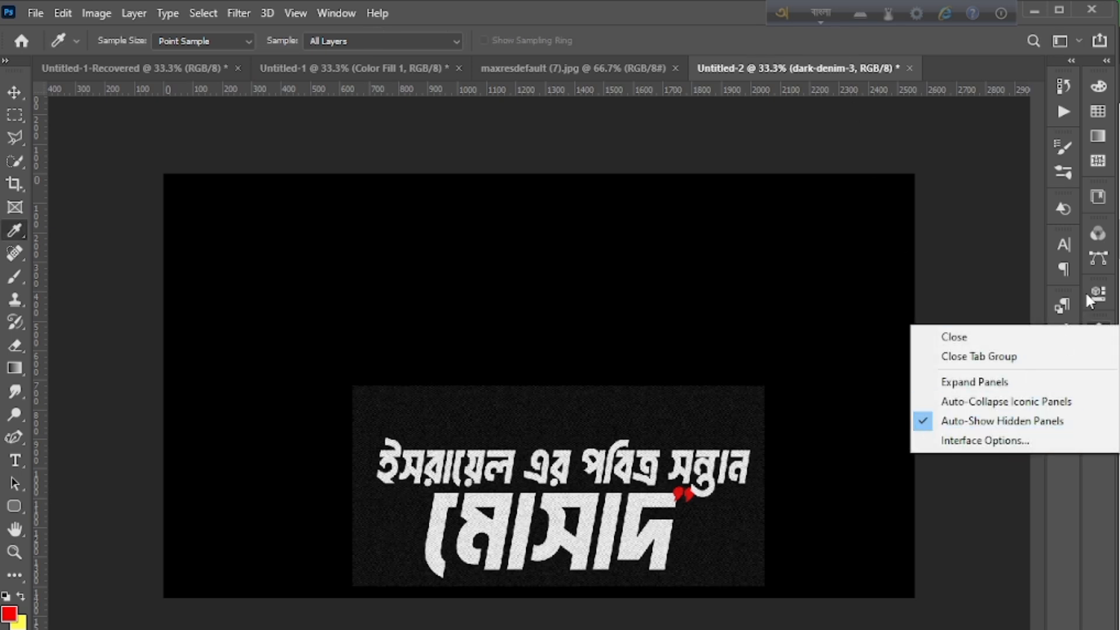
left_click(1091, 294)
left_click(1101, 332)
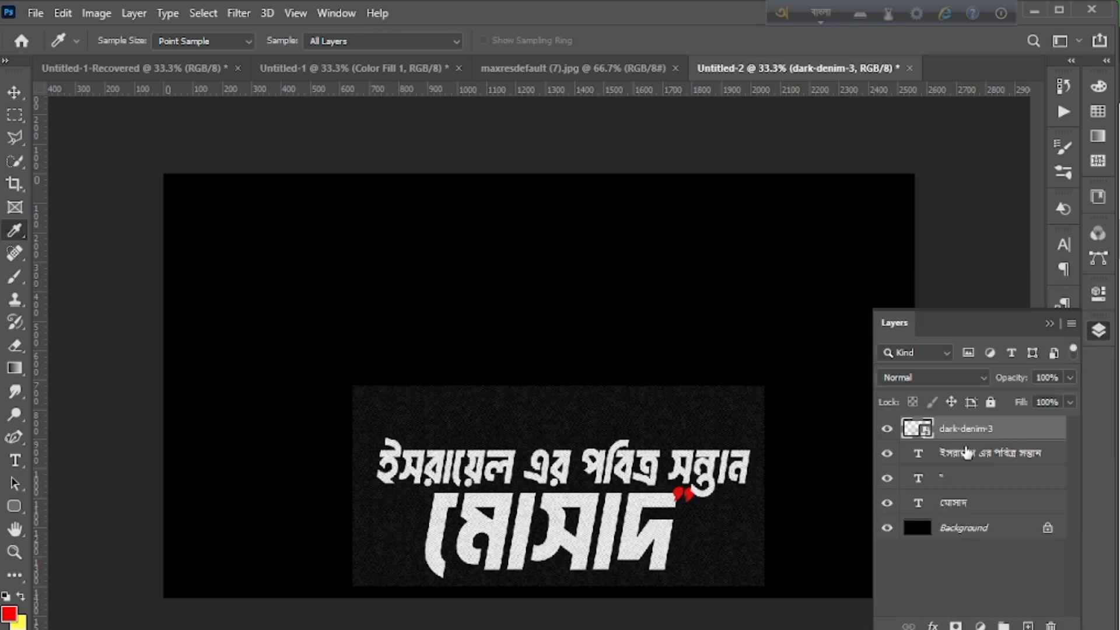
left_click(995, 505, "shift")
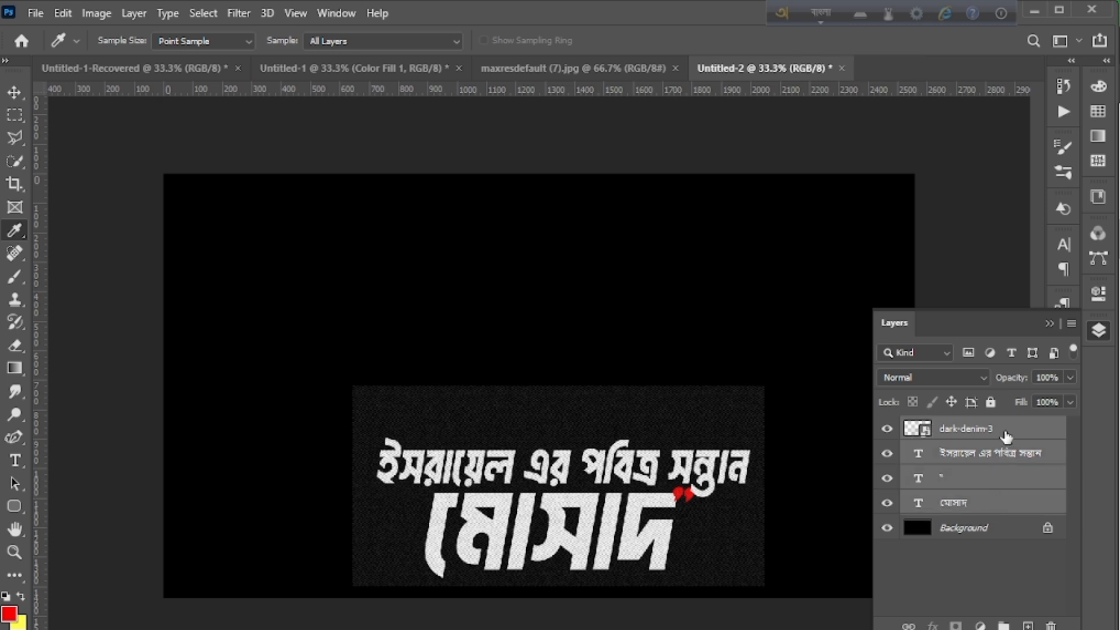
left_click(1006, 429, "ctrl")
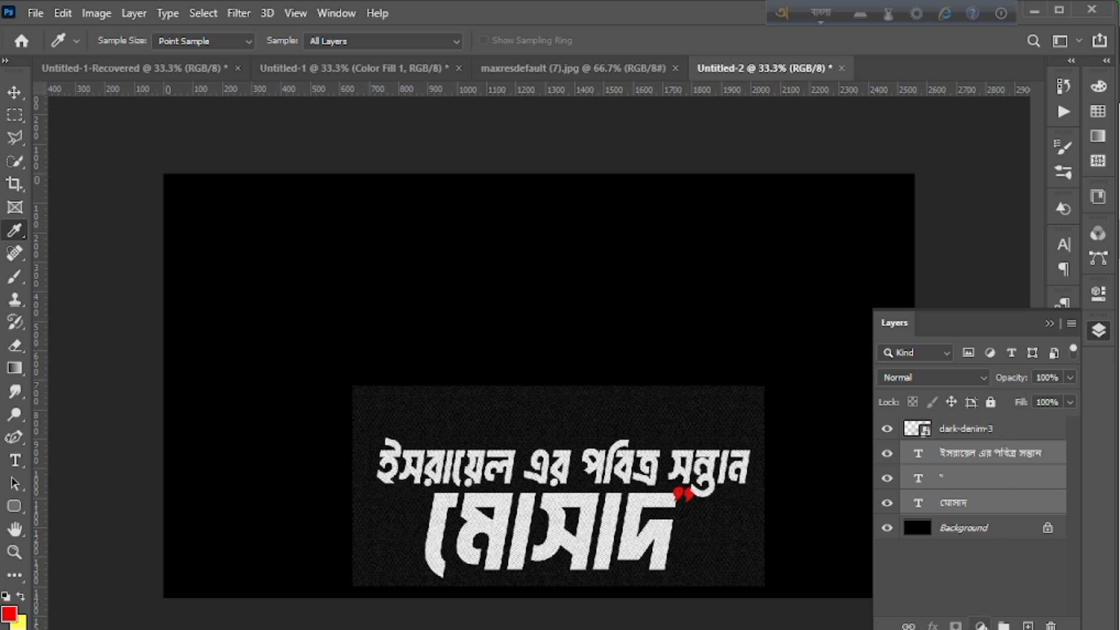
left_click(1003, 625)
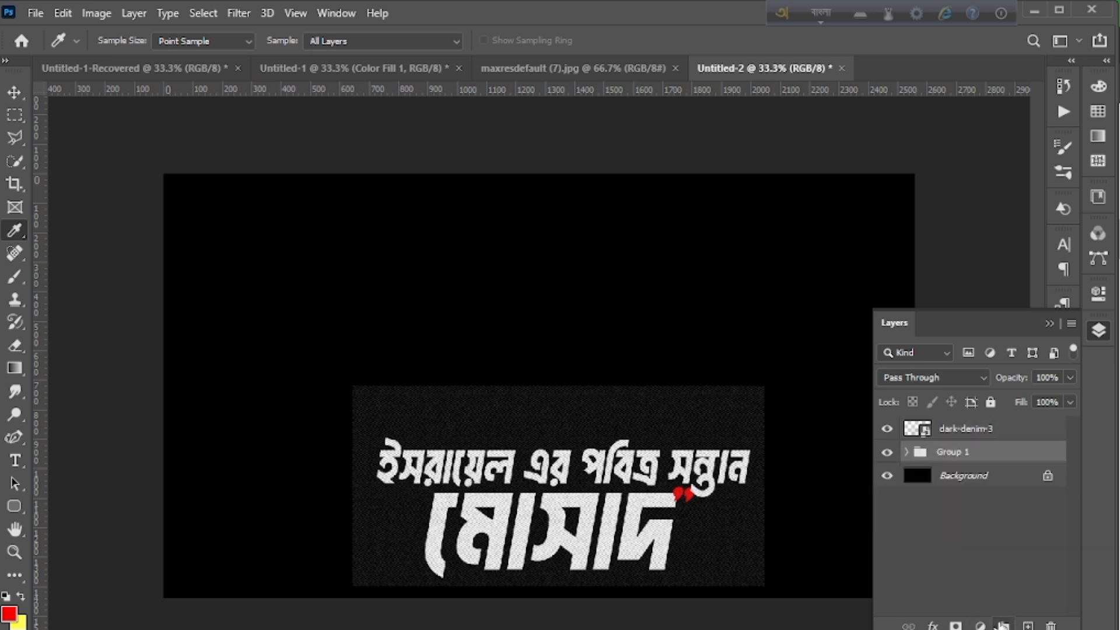
Clip the dark-denim-3 texture to the title group with a clipping mask.
left_click(984, 439)
right_click(982, 442)
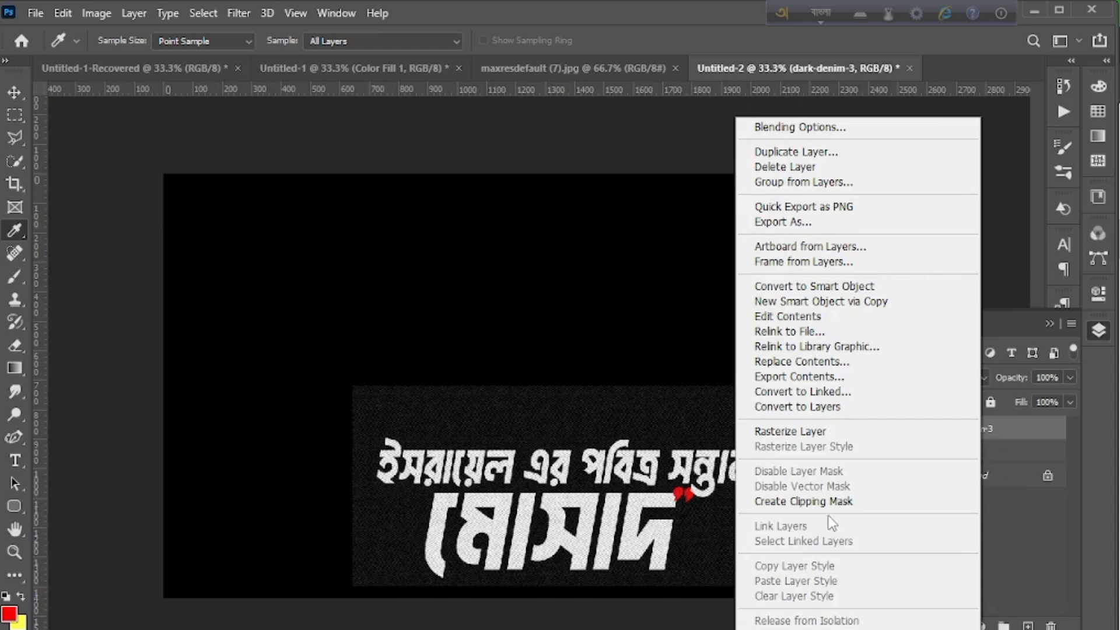
left_click(837, 500)
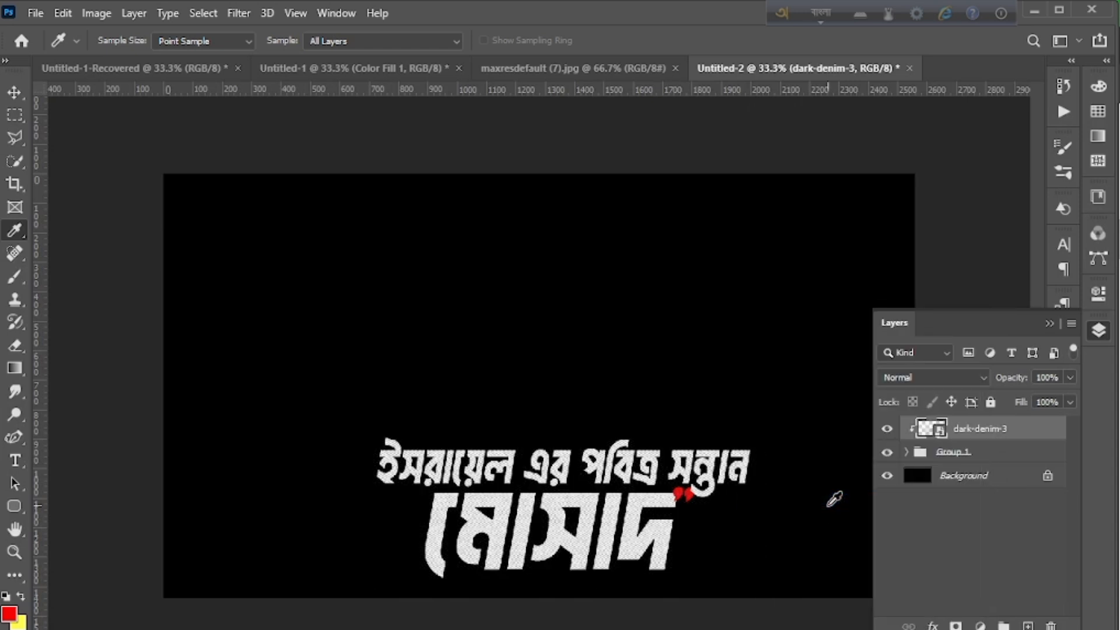
Add a drop shadow to the title group in the red foreground colour f70303 with 33% noise.
left_click(984, 456)
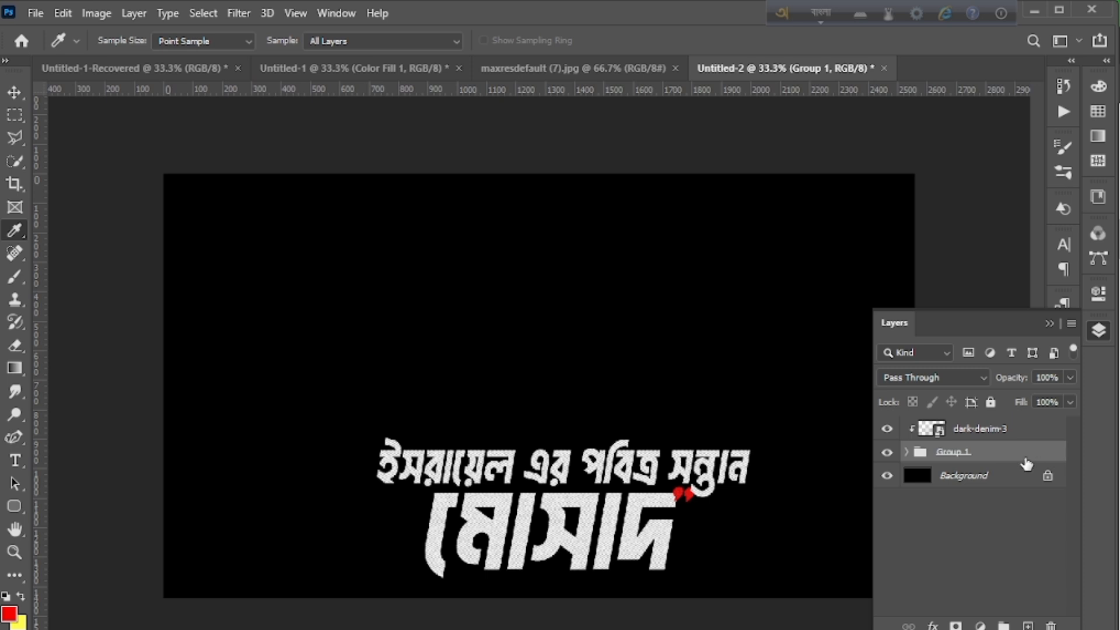
double_click(986, 470)
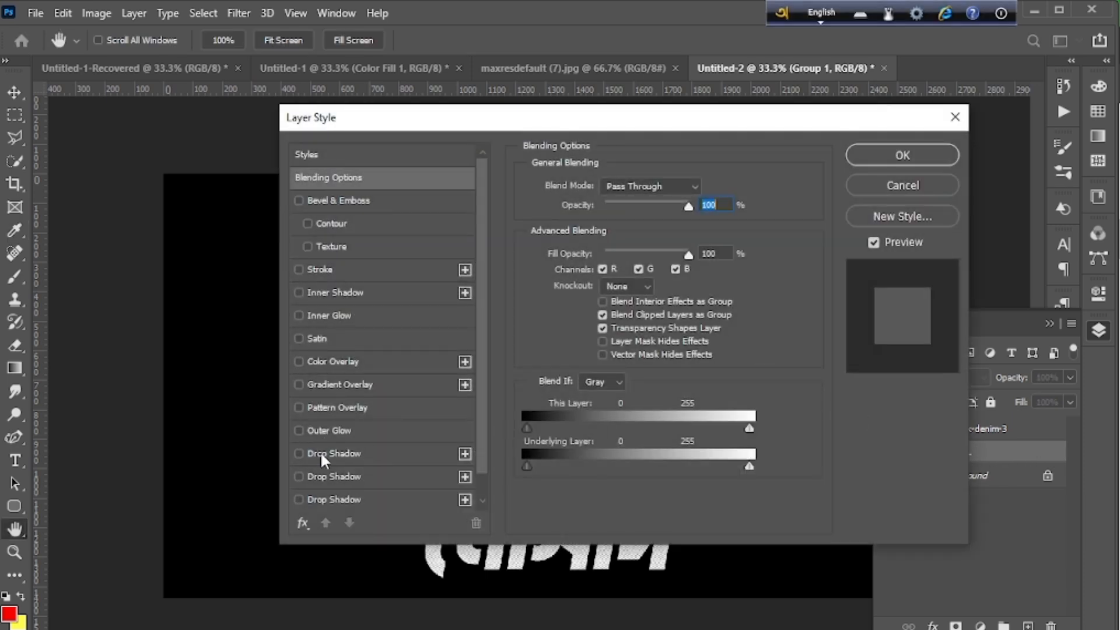
left_click(321, 452)
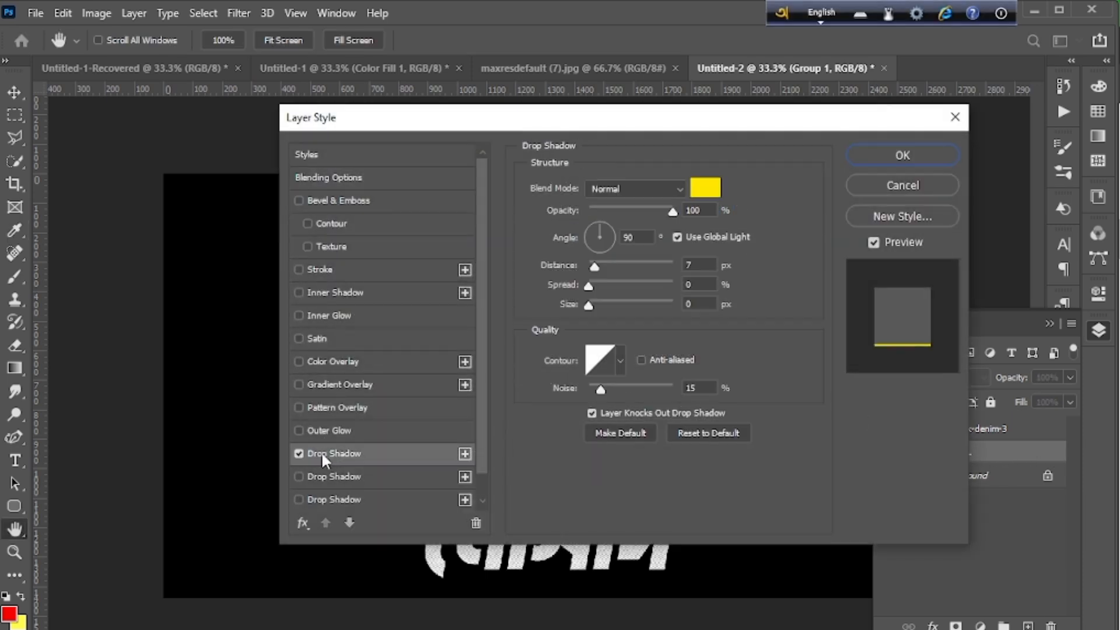
left_click(705, 187)
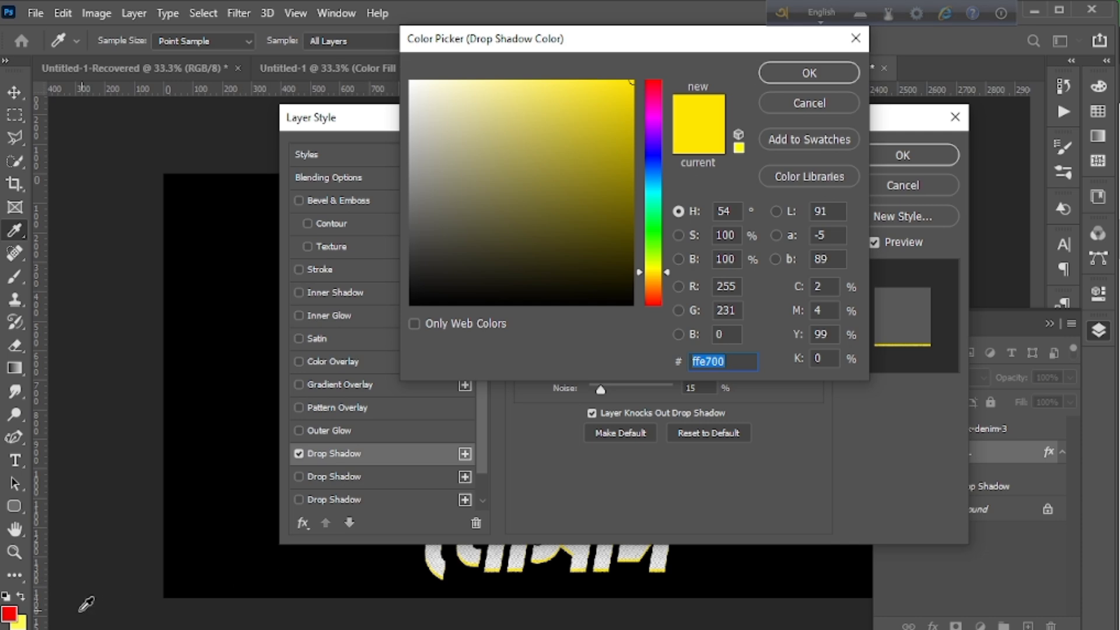
left_click(12, 614)
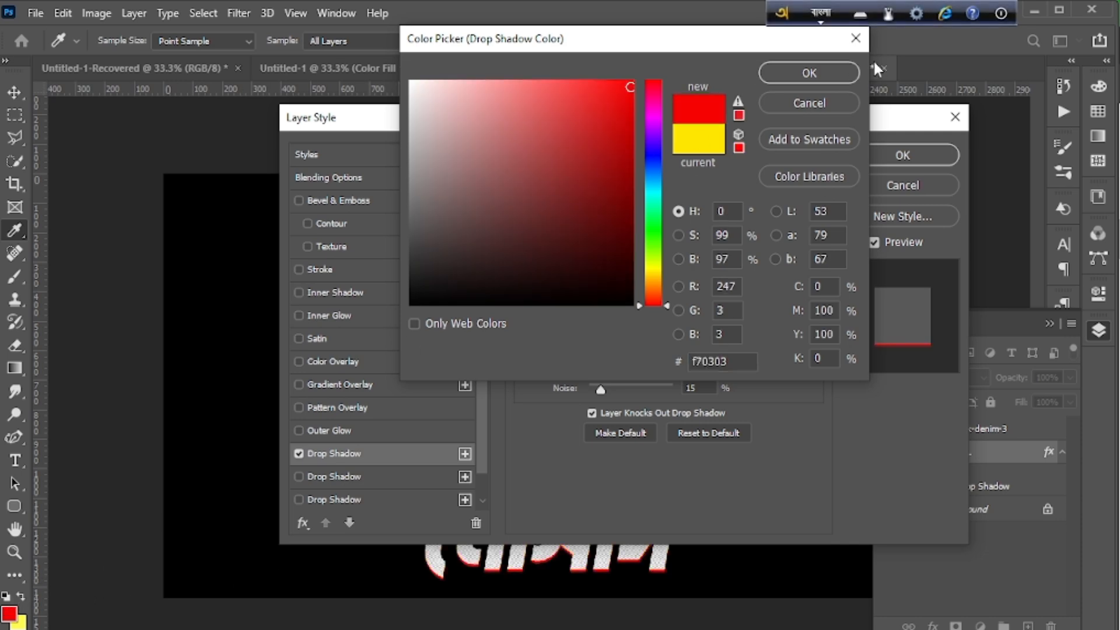
left_click(809, 73)
left_click_drag(771, 128, 677, 26)
left_click_drag(502, 285, 519, 283)
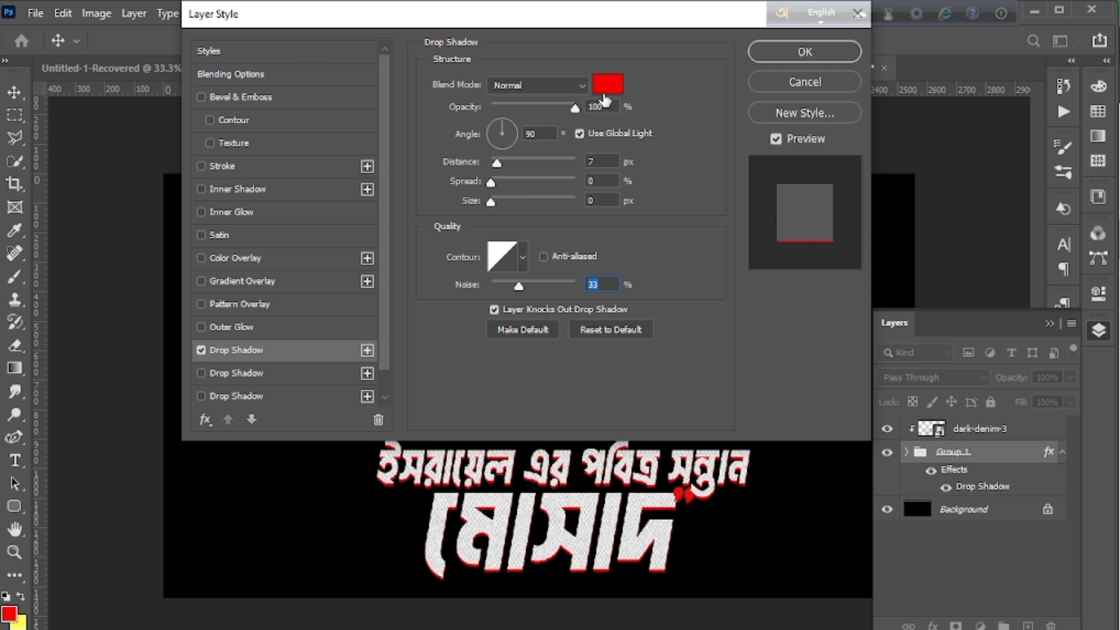
Darken the title group's drop shadow colour to the deep red ac0000.
left_click(607, 85)
left_click(631, 213)
left_click_drag(631, 212, 702, 211)
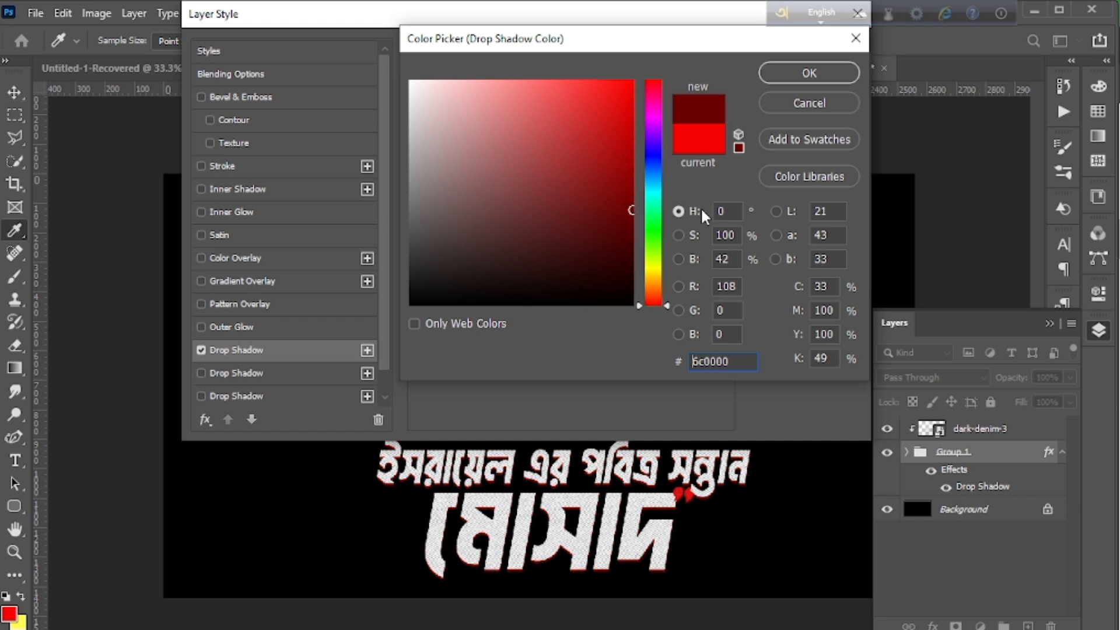
left_click_drag(641, 174, 658, 155)
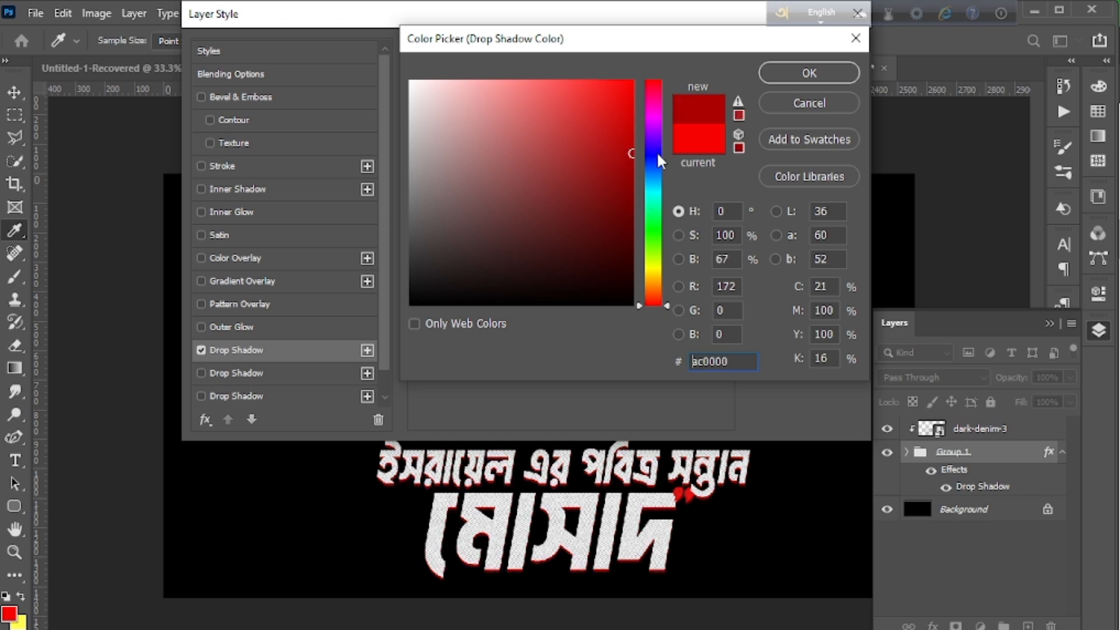
left_click(773, 76)
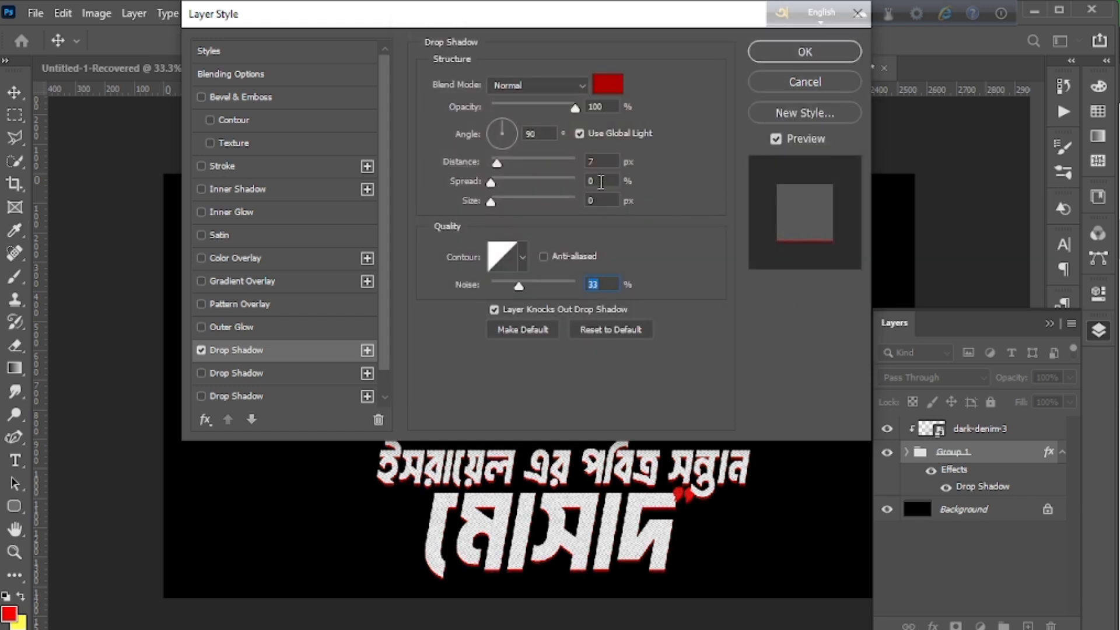
Fine-tune the drop shadow's distance slightly downward and apply the layer style to the title group.
left_click(612, 160)
key("Down")
key("Down")
key("Down")
key("Up")
key("Up")
left_click(805, 51)
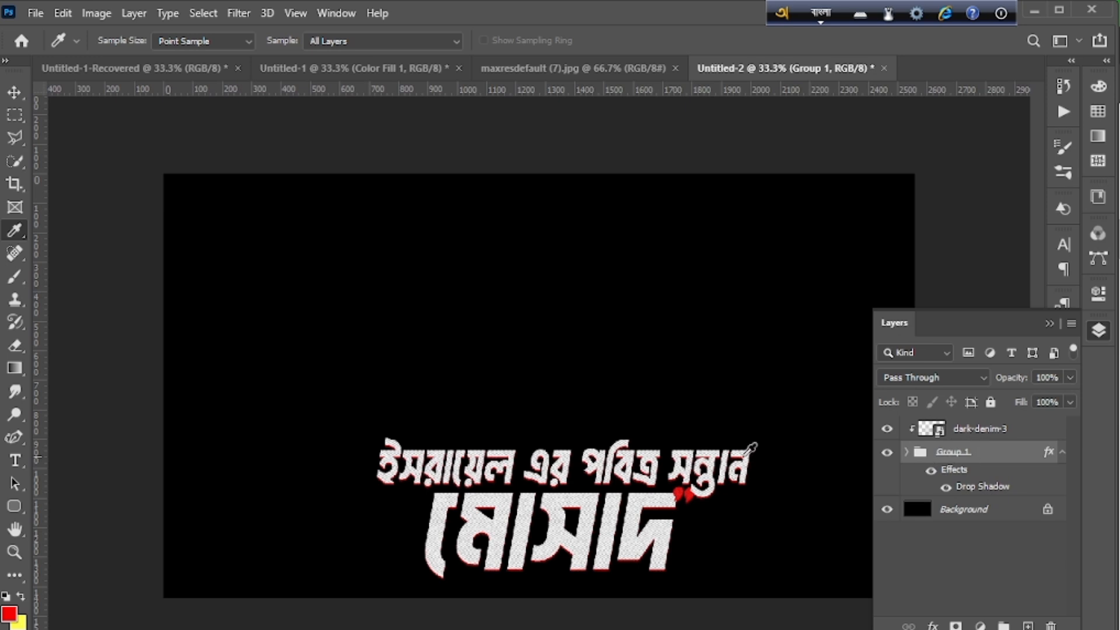
Compare the textured title in Untitled-2 with the lettering in the reference thumbnail maxresdefault (7).jpg.
left_click(579, 69)
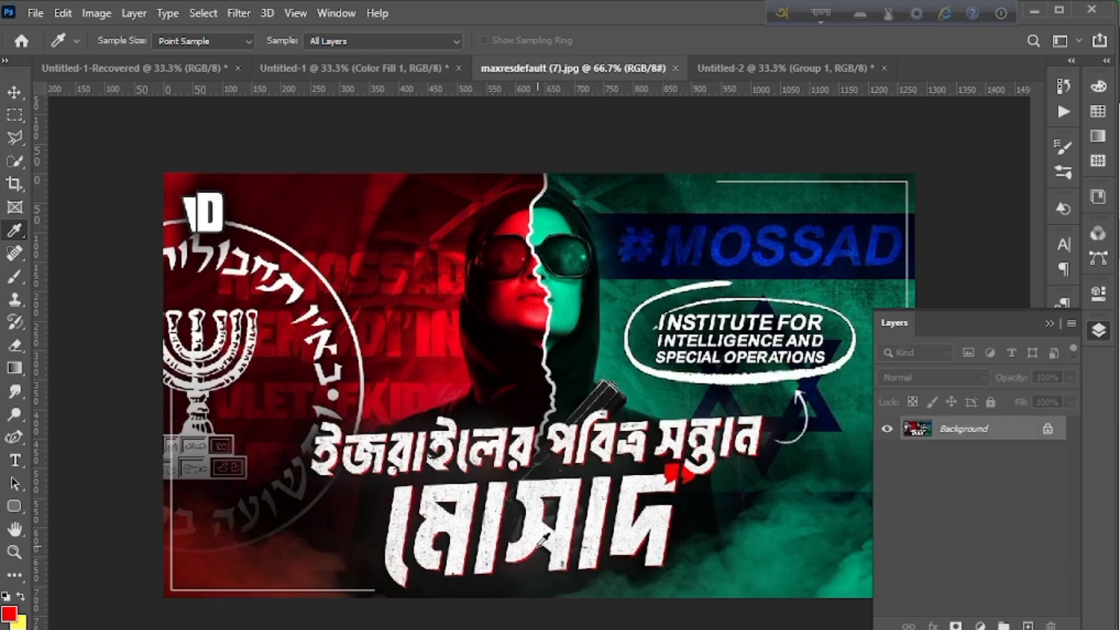
left_click(744, 68)
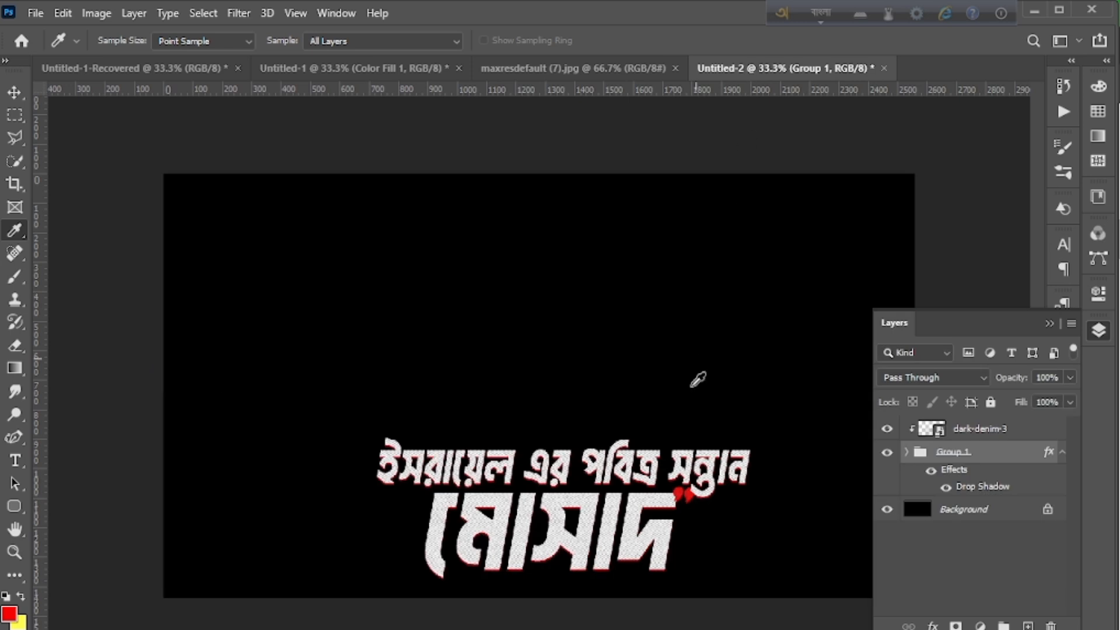
left_click(557, 74)
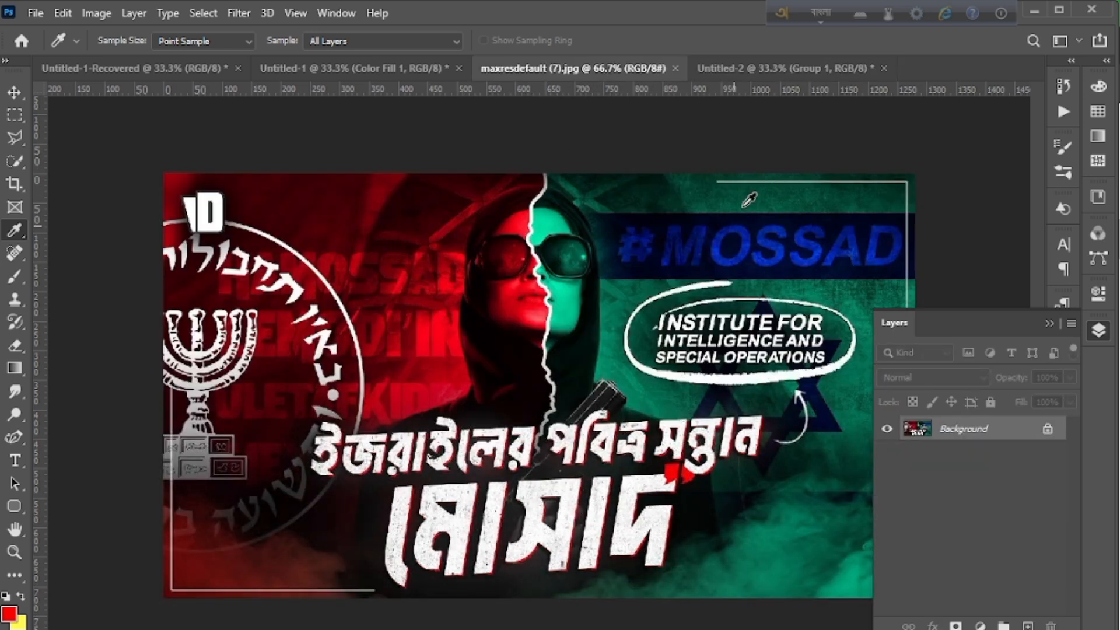
left_click(777, 61)
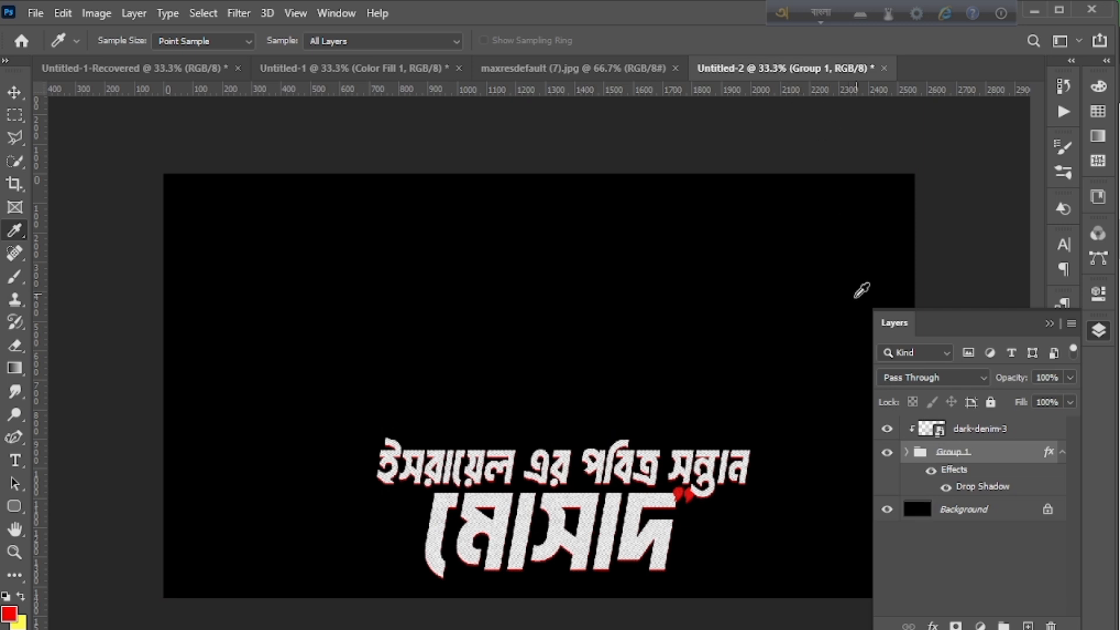
left_click(998, 435)
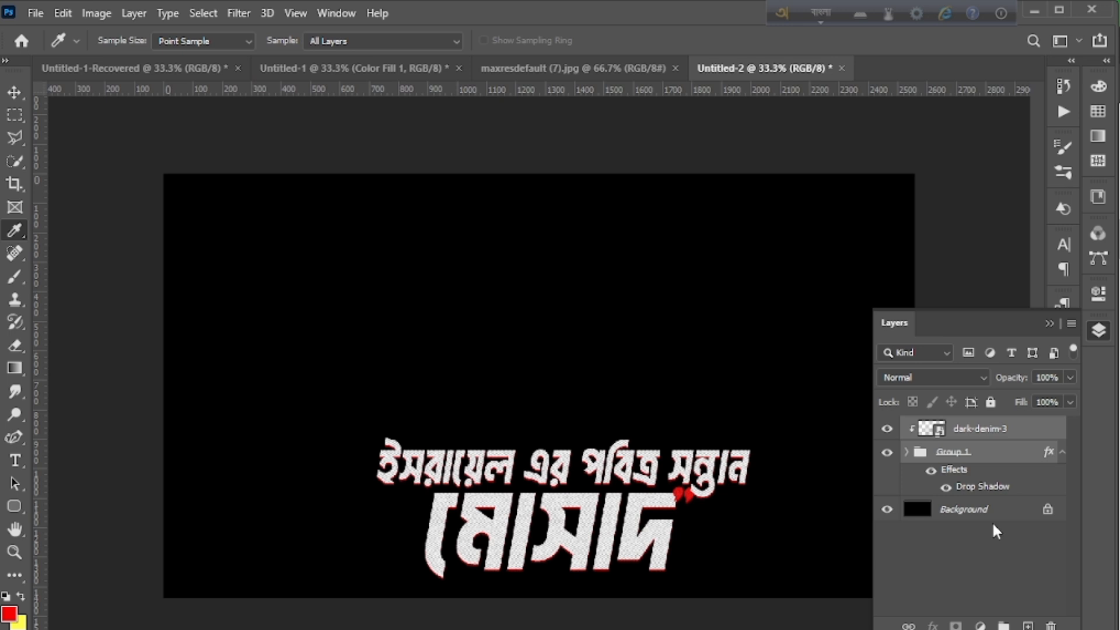
key("ctrl+t")
right_click(566, 504)
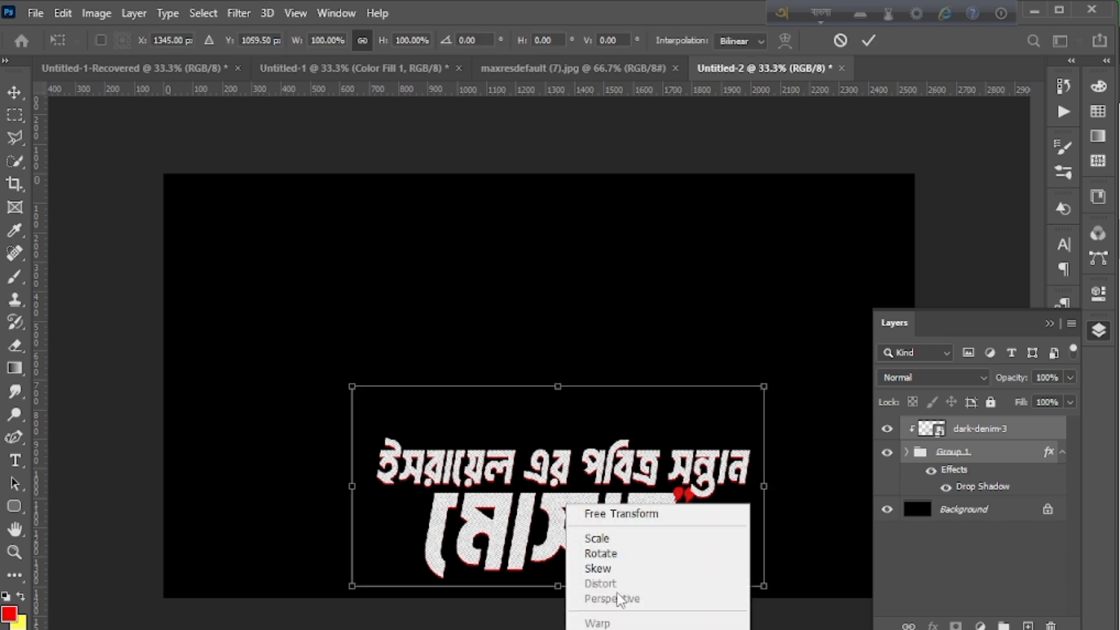
left_click(992, 421)
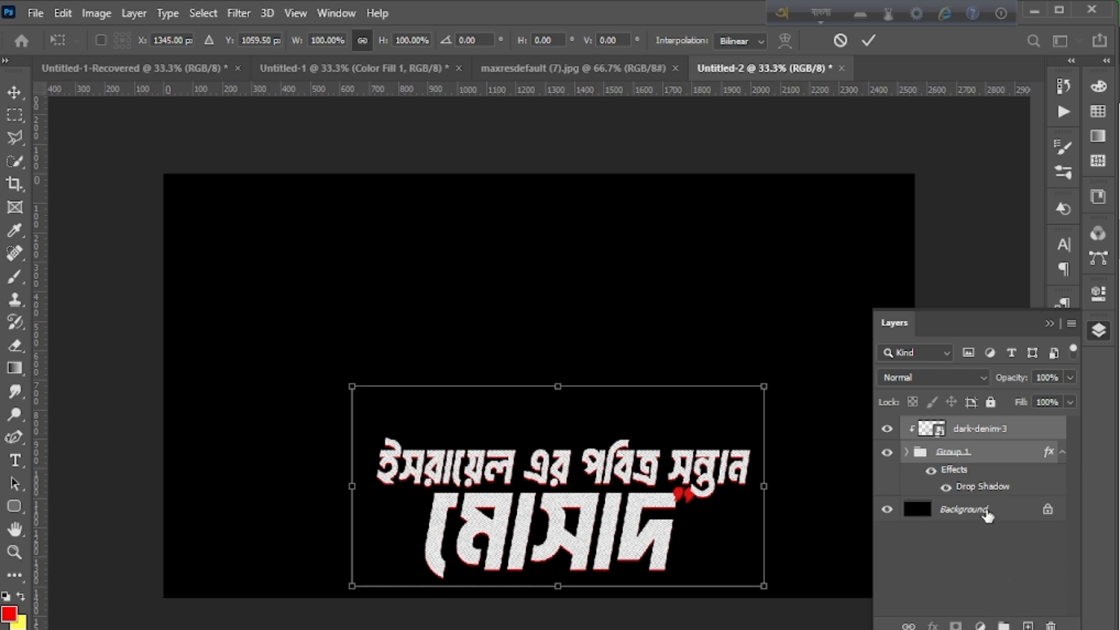
Convert the title group and its dark-denim-3 texture together into one smart object.
left_click(971, 452)
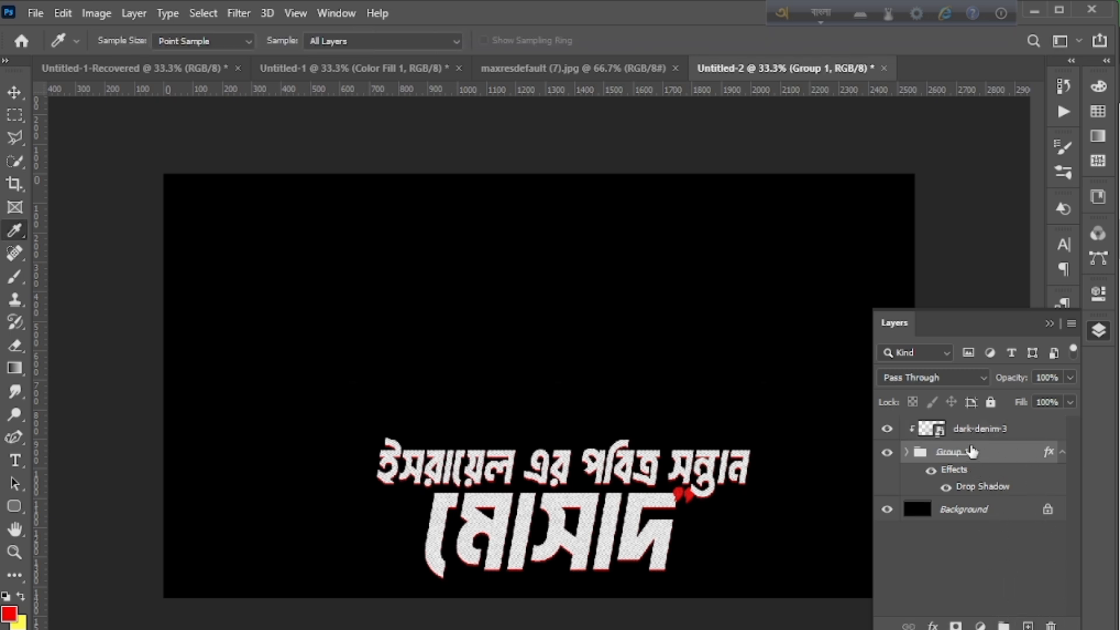
left_click(1001, 438, "shift")
right_click(1000, 433)
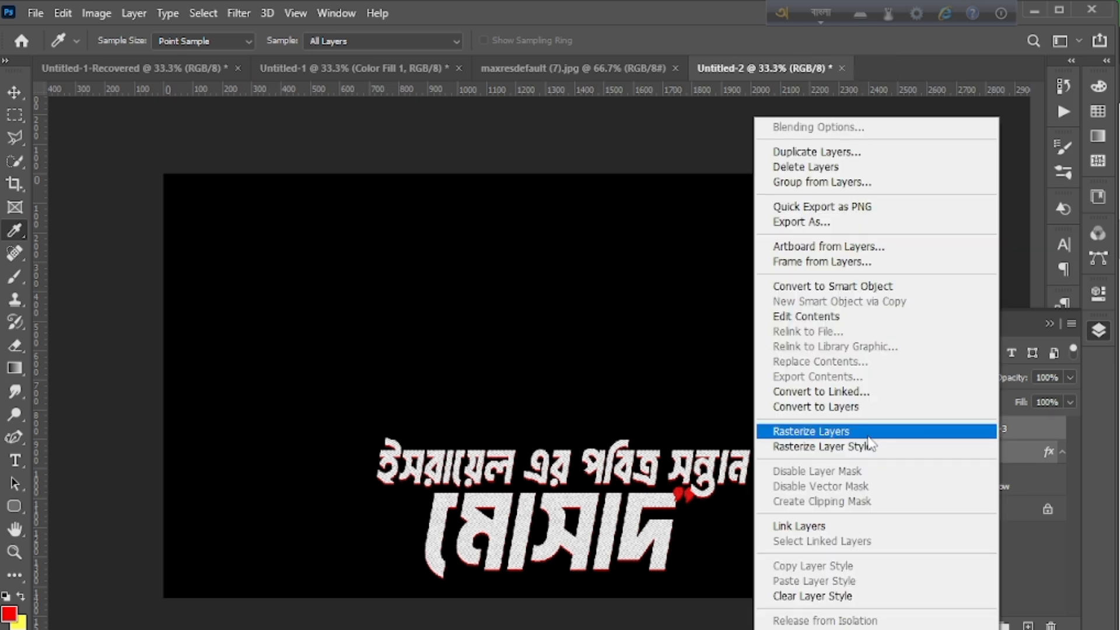
left_click(849, 286)
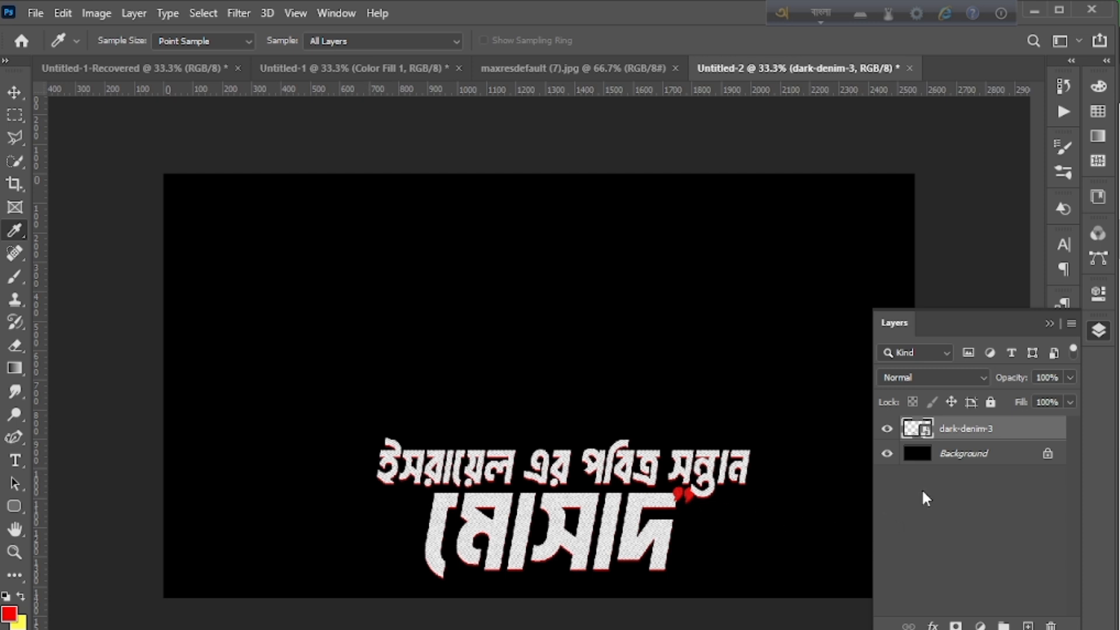
Try to distort the title smart object by raising its upper-right corner, then undo the distortion.
key("ctrl+t")
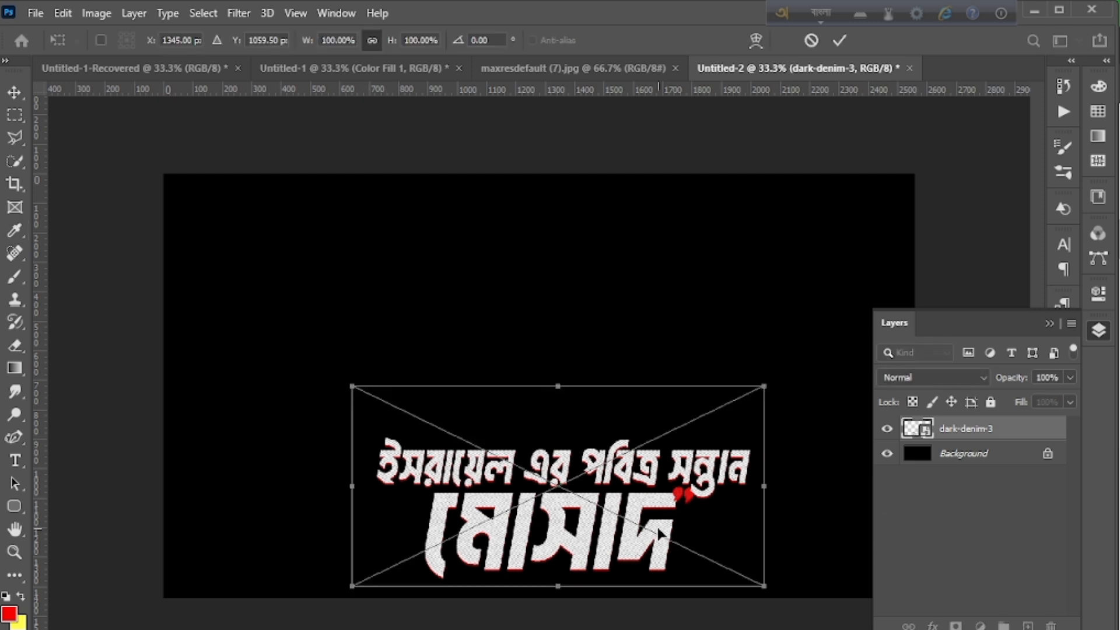
right_click(607, 517)
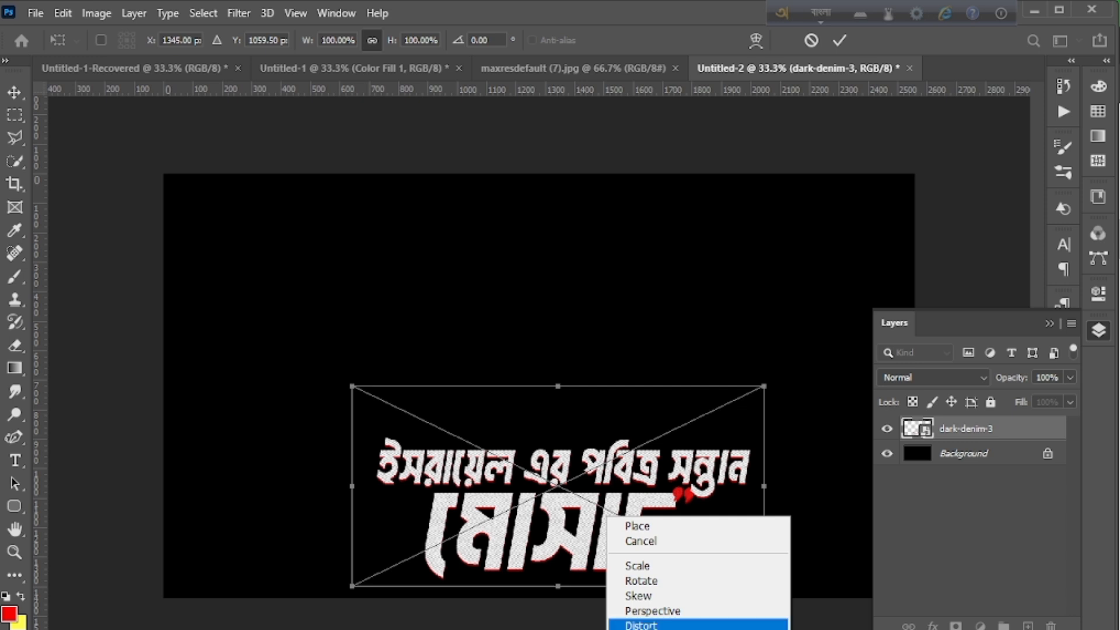
left_click(642, 625)
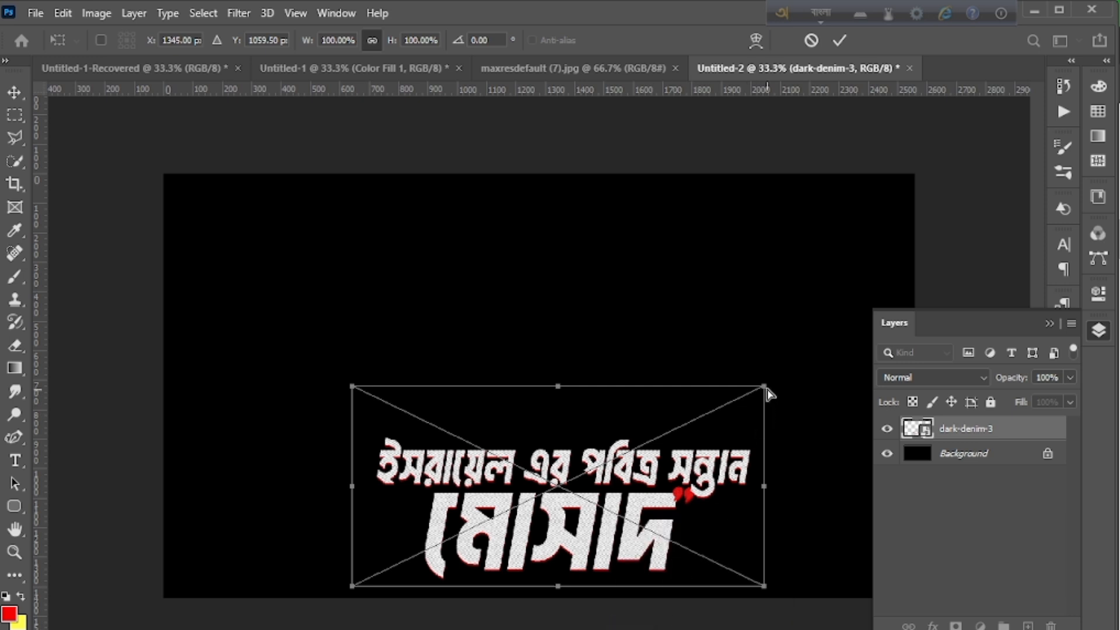
left_click_drag(767, 390, 766, 375)
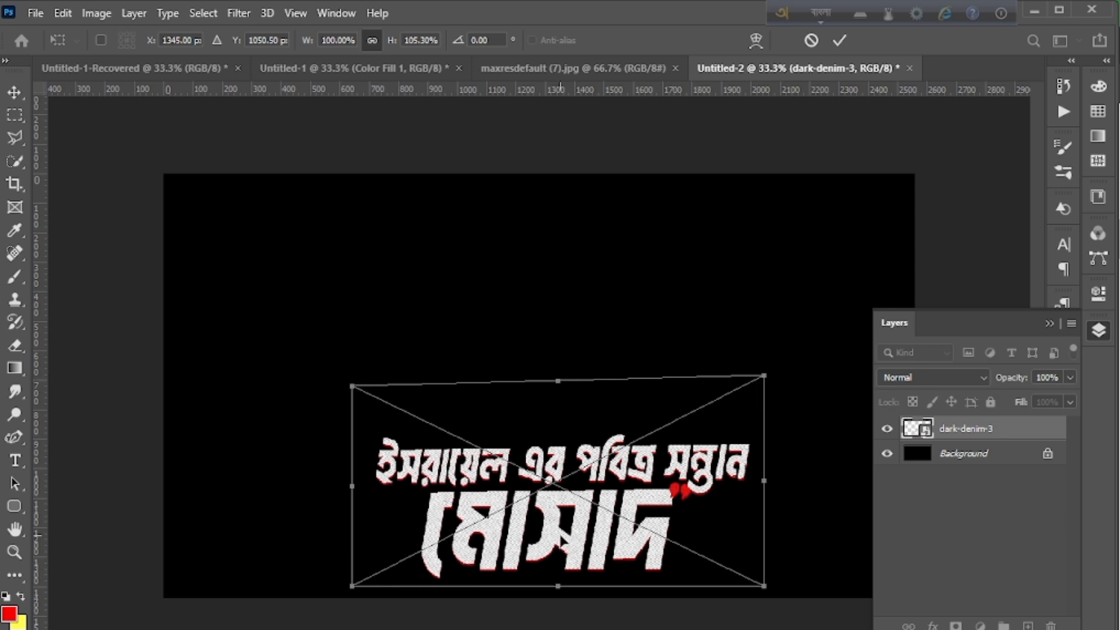
key("ctrl+z")
Begin warping the title smart object and try the Flag style with its bend reduced to about 1.6%.
right_click(553, 540)
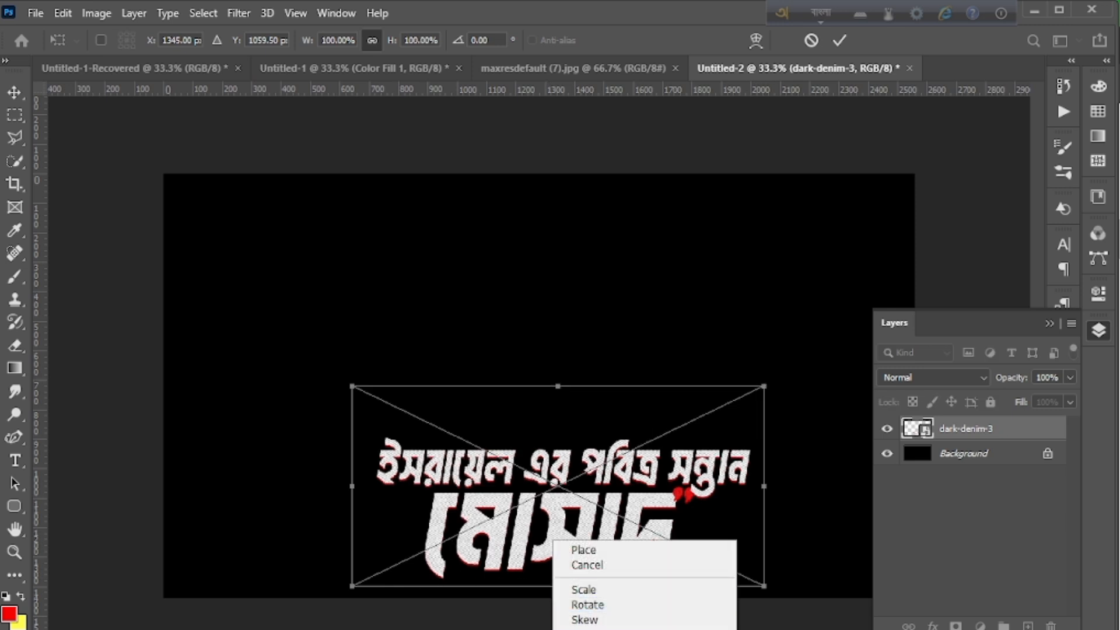
left_click(583, 629)
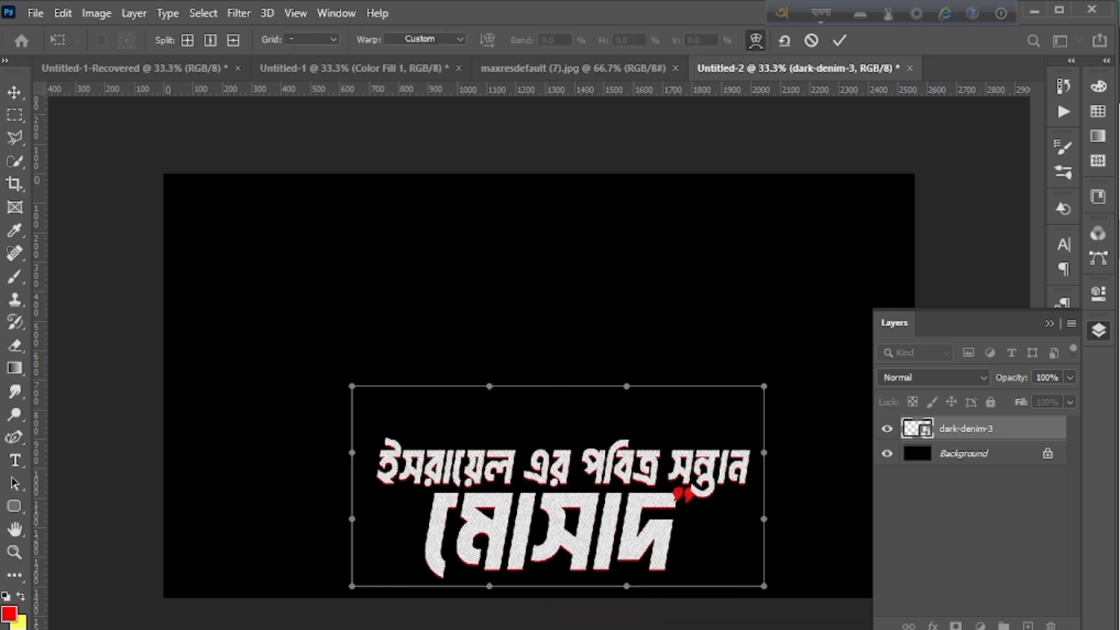
left_click(428, 37)
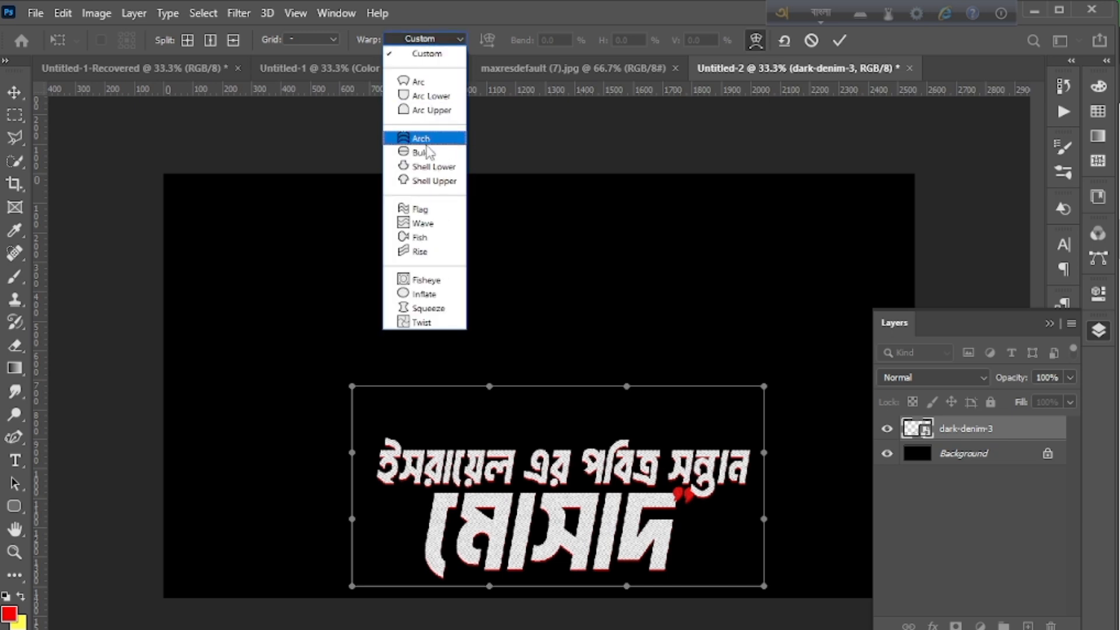
left_click(430, 211)
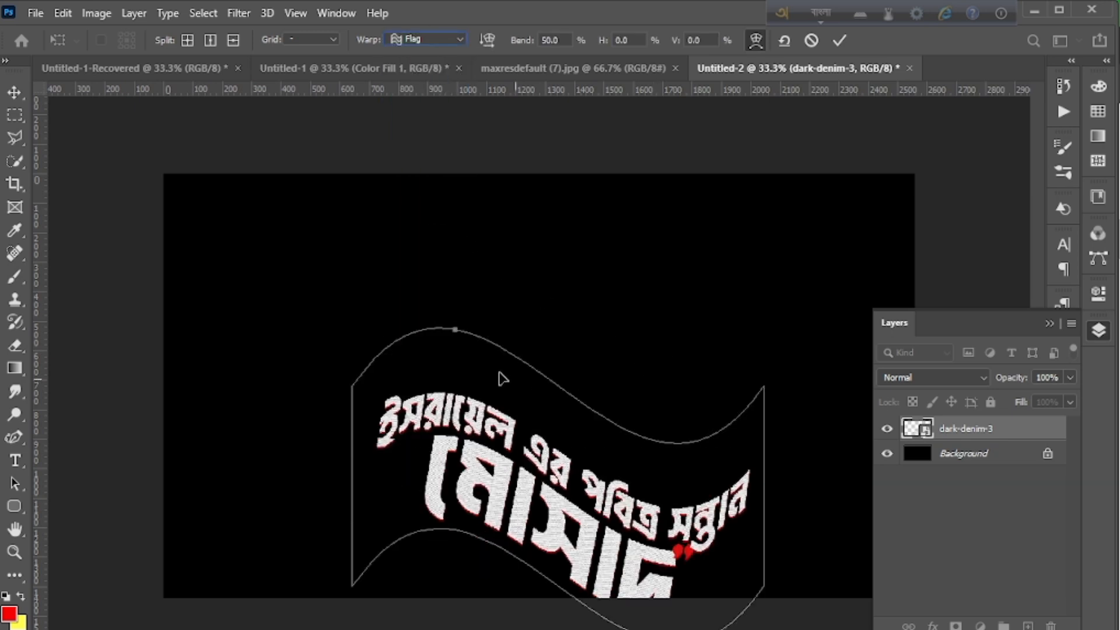
left_click_drag(455, 329, 458, 388)
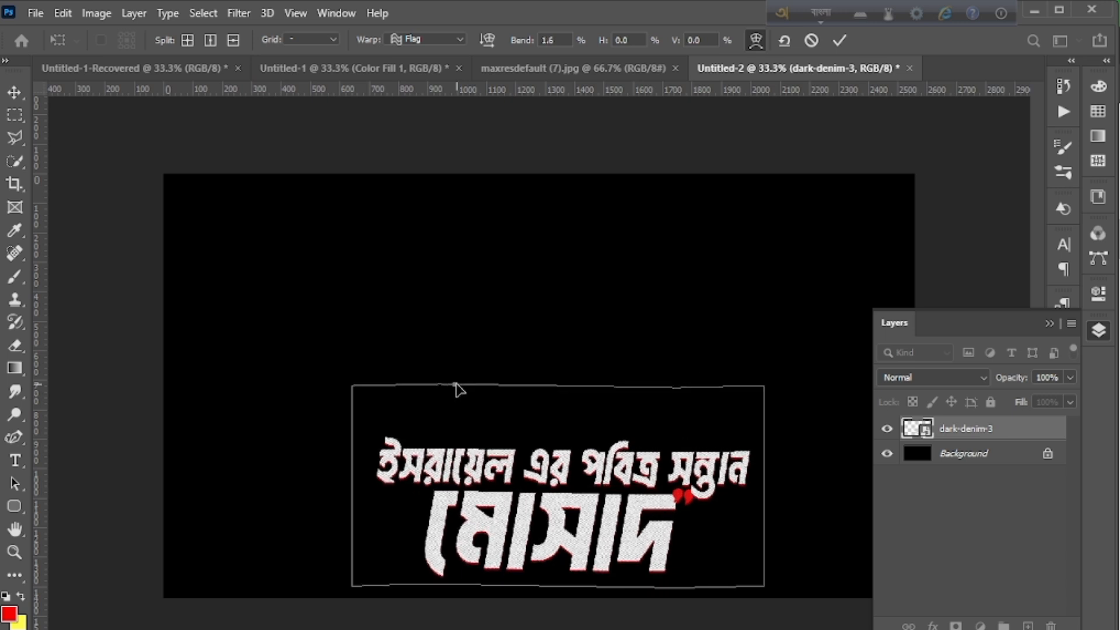
Switch the title's warp to the Rise style with a bend of about 4.4% and apply it.
left_click(411, 40)
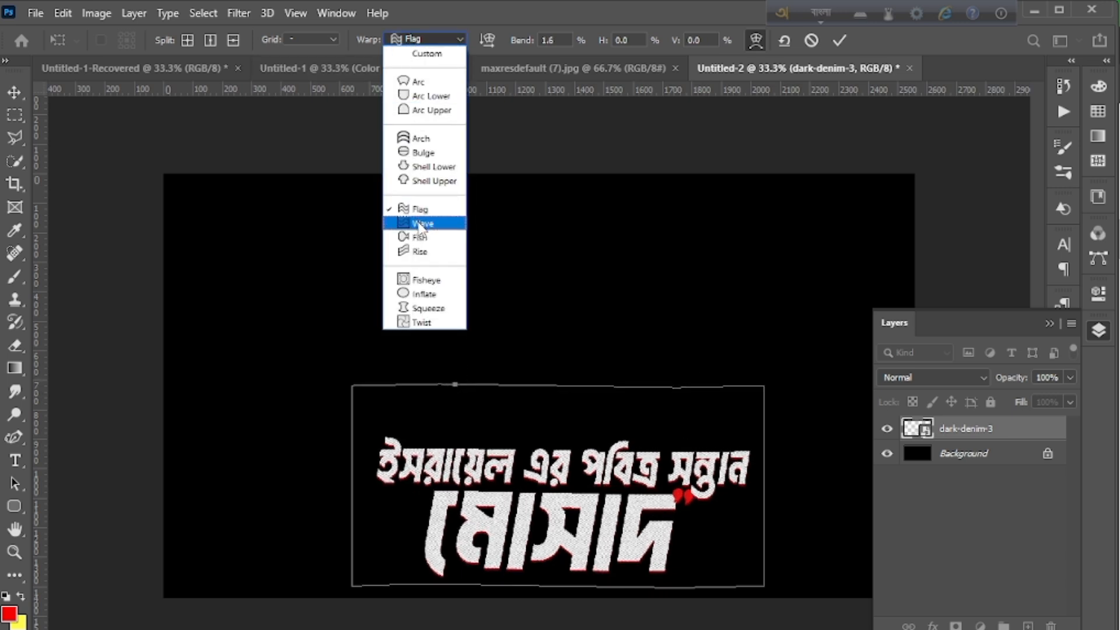
left_click(421, 252)
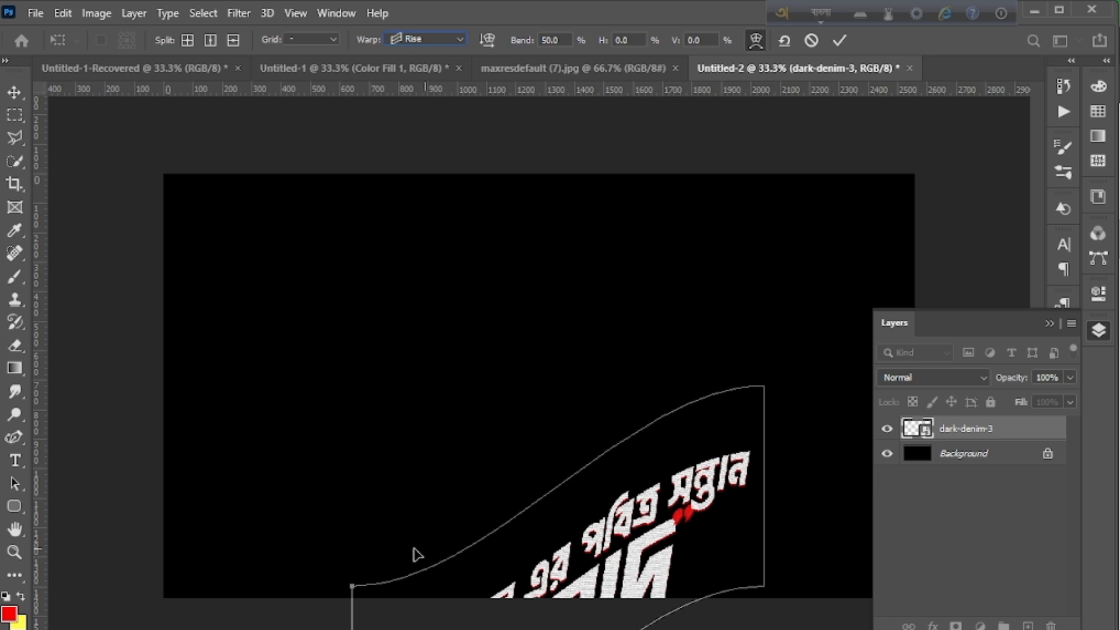
left_click_drag(354, 585, 295, 409)
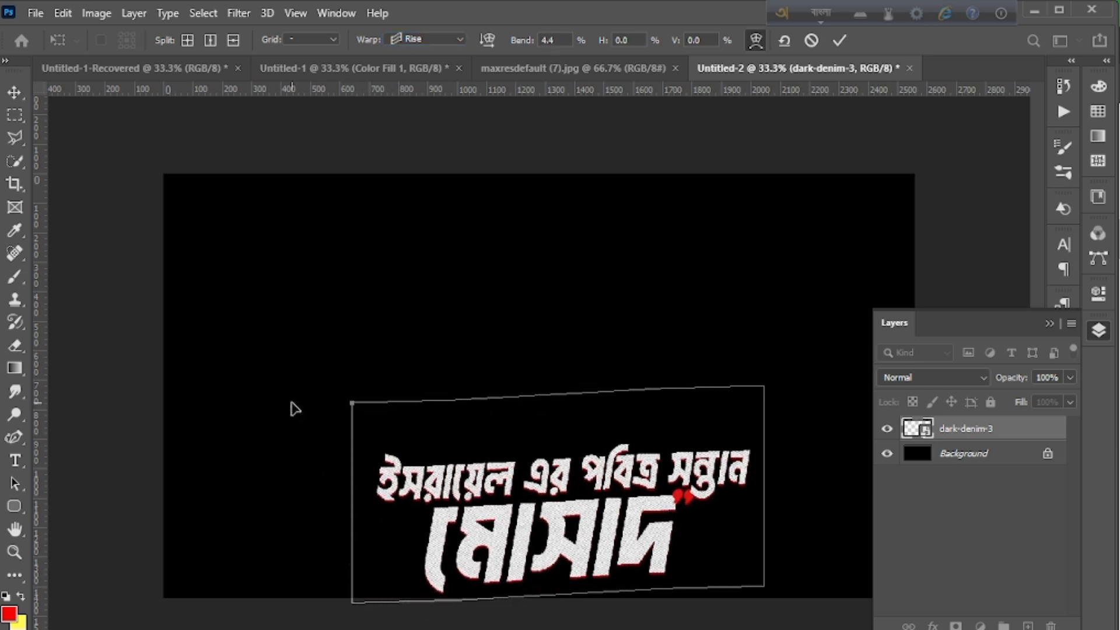
left_click(843, 39)
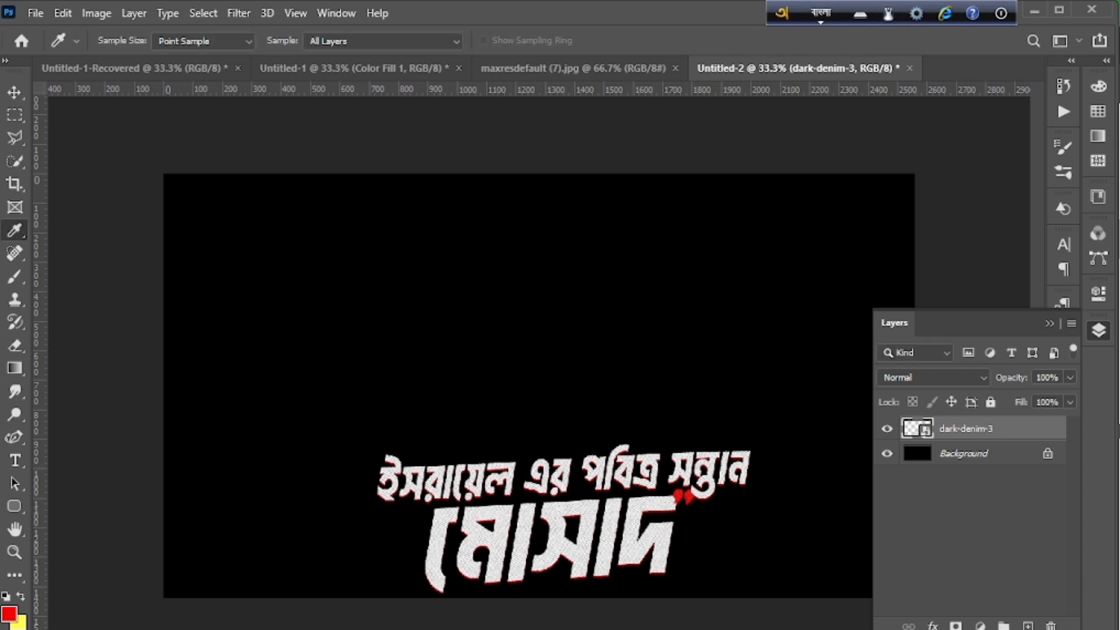
Move the warped title up by about 48 px and collapse the layer list.
left_click(14, 92)
left_click_drag(566, 509, 547, 496)
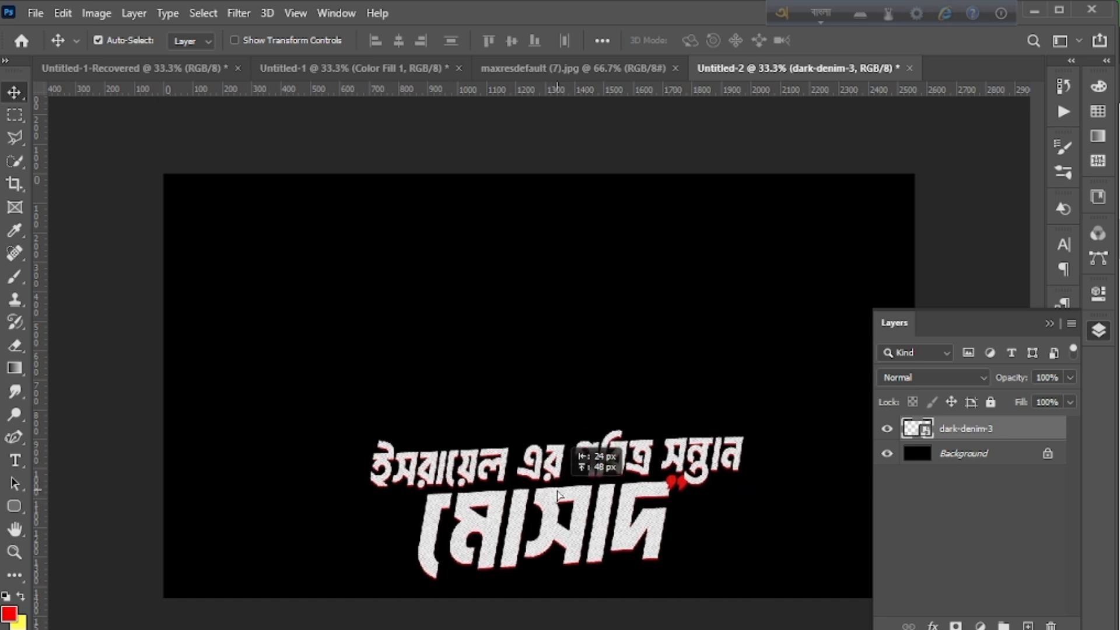
left_click_drag(557, 495, 565, 496)
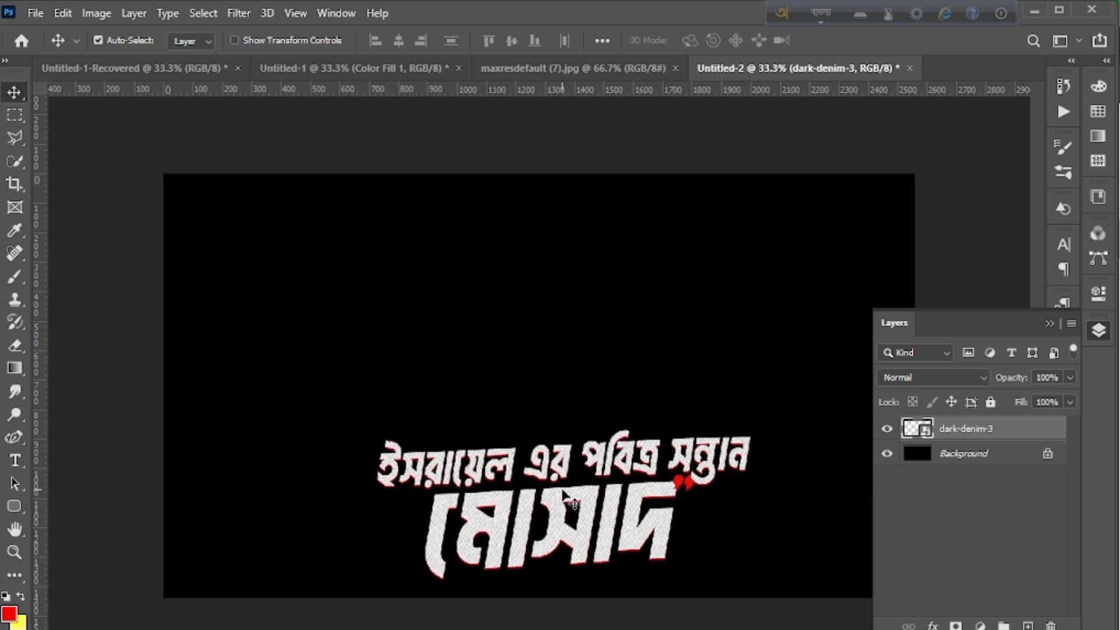
left_click(1096, 332)
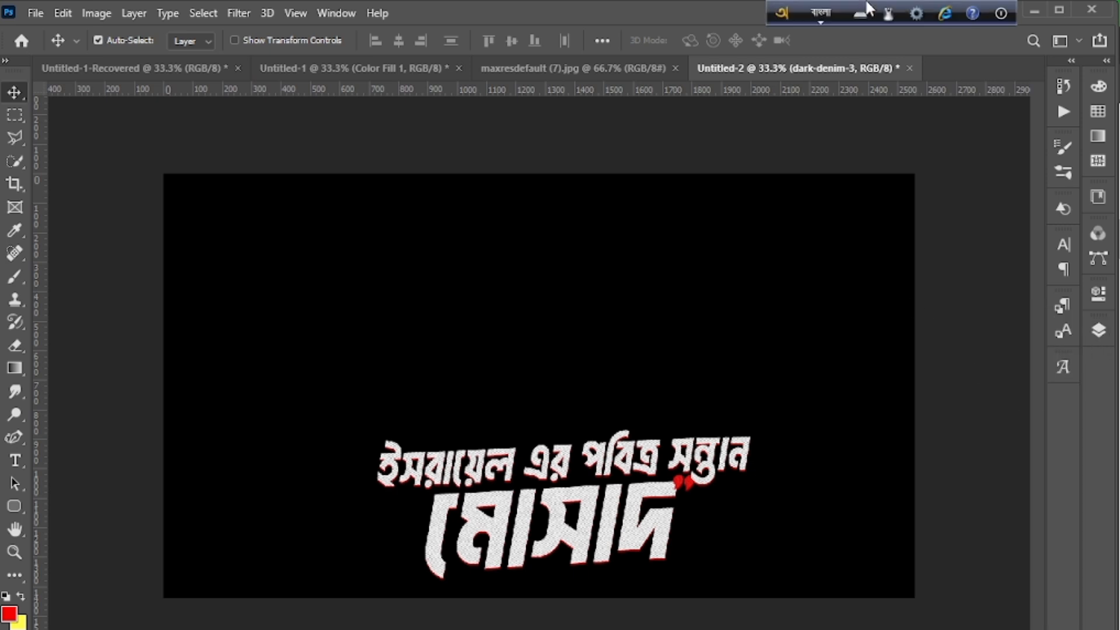
Compare the warped title in Untitled-2 with the lettering in the reference image maxresdefault (7).jpg.
left_click(606, 62)
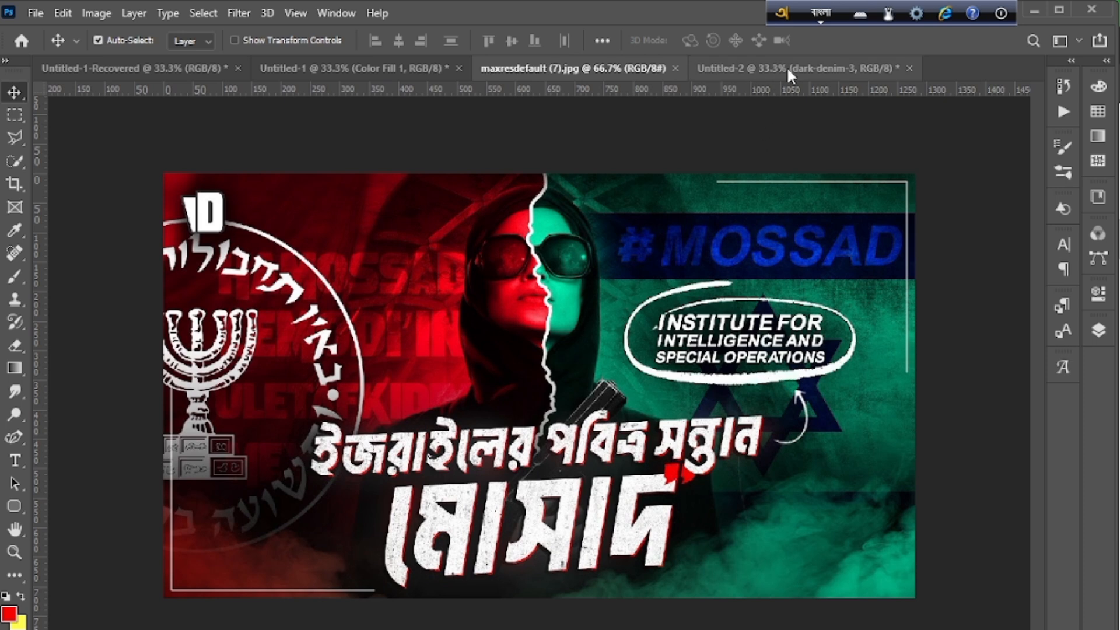
left_click(786, 65)
left_click(589, 68)
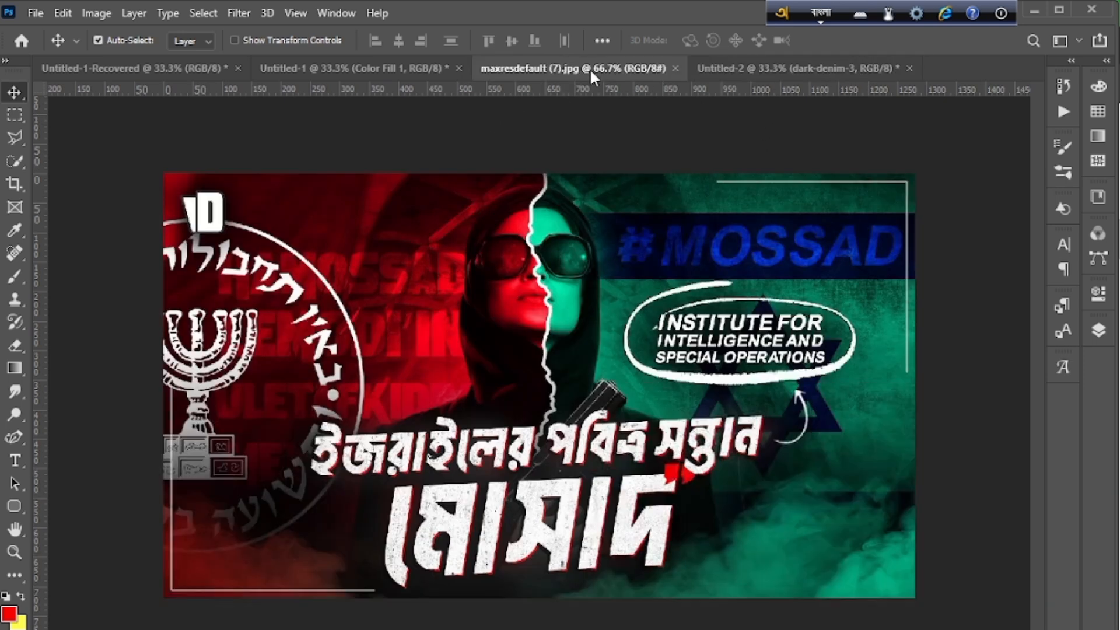
left_click(740, 67)
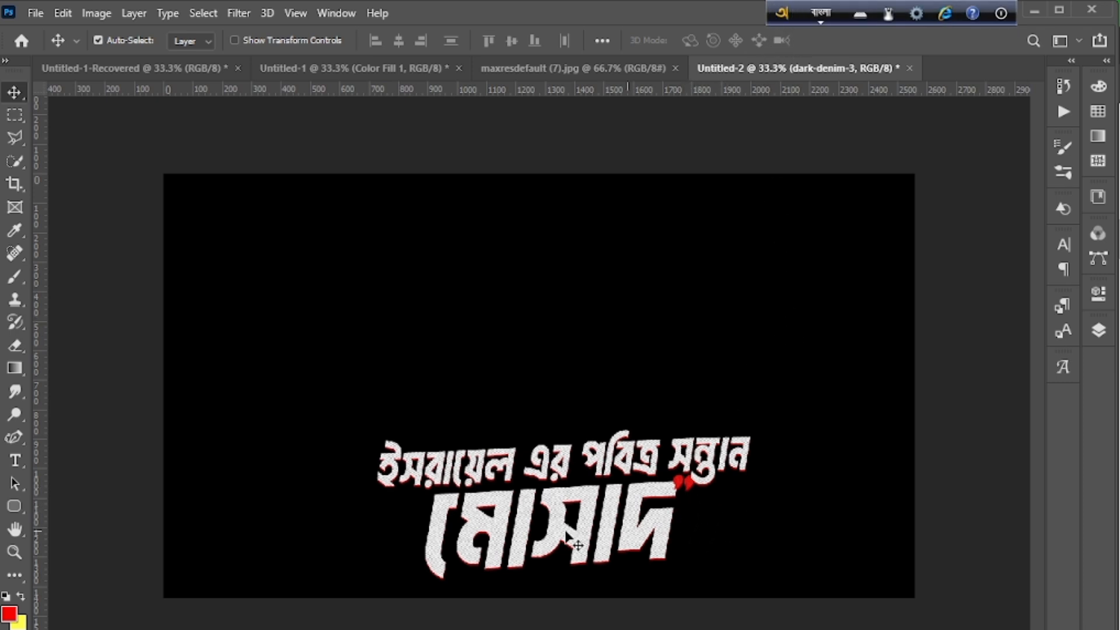
left_click(598, 75)
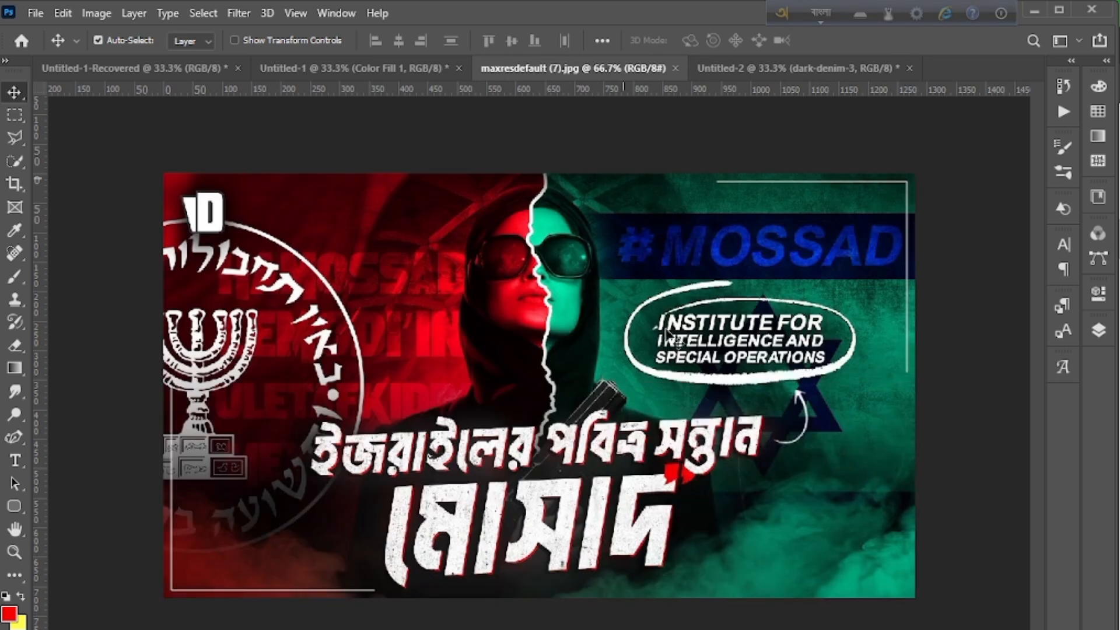
Review the finished titles in Untitled-1-Recovered, Untitled-1 and Untitled-2, and close the reference image maxresdefault (7).jpg.
left_click(393, 71)
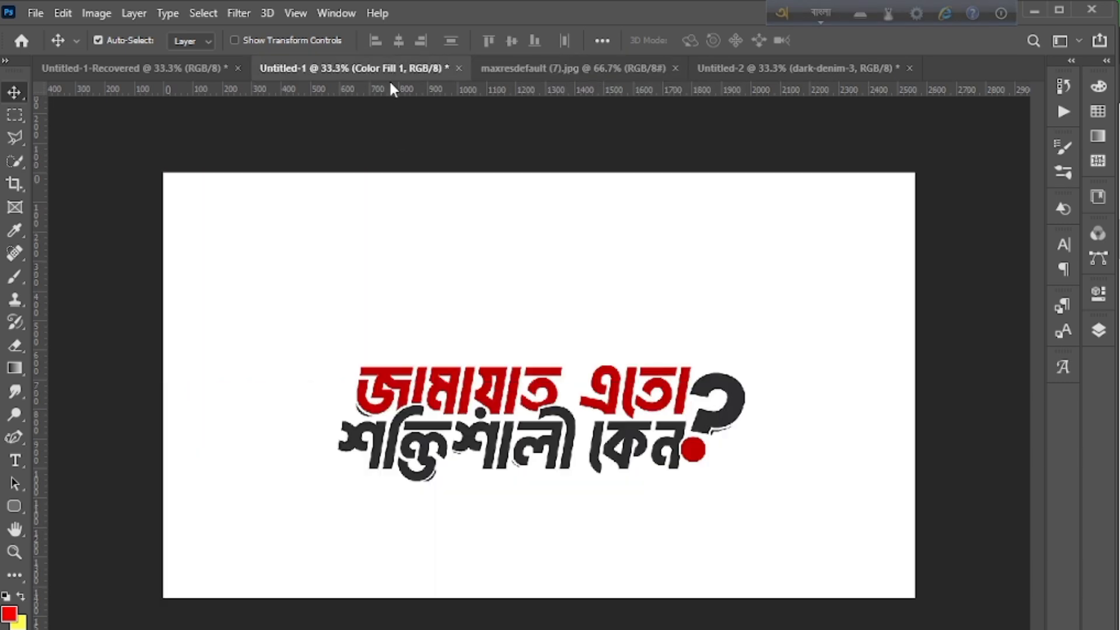
left_click(204, 69)
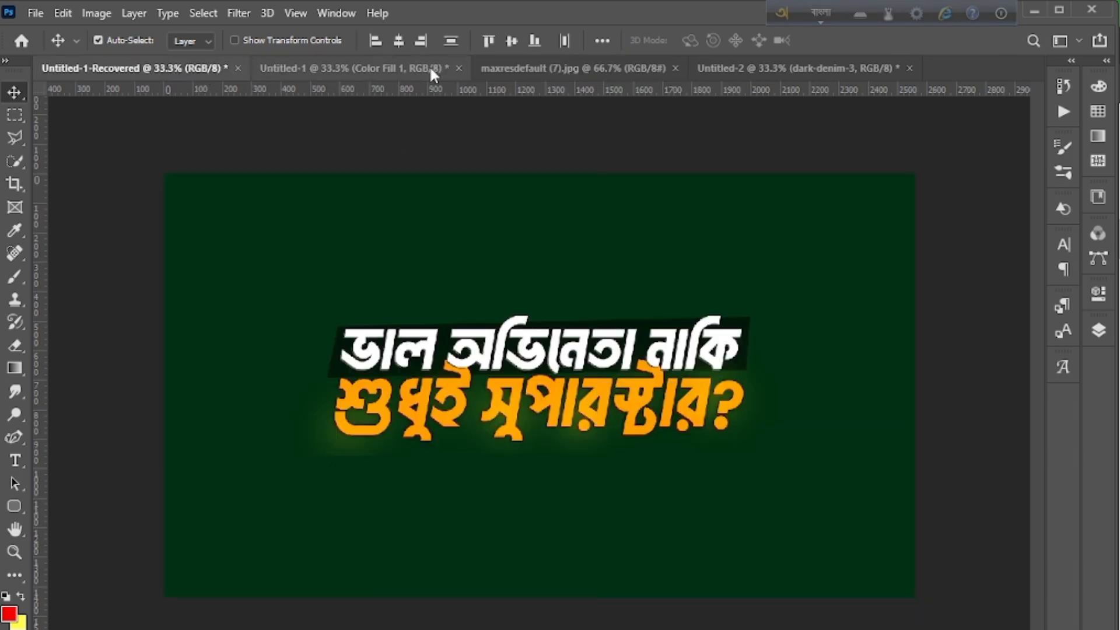
left_click(442, 75)
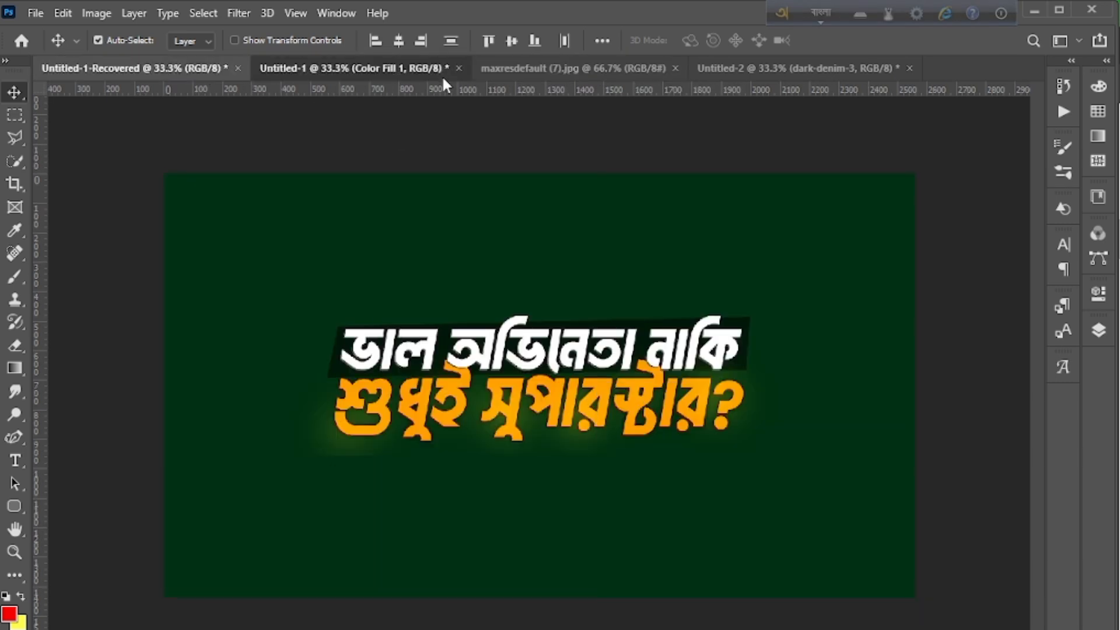
left_click(551, 70)
left_click(738, 69)
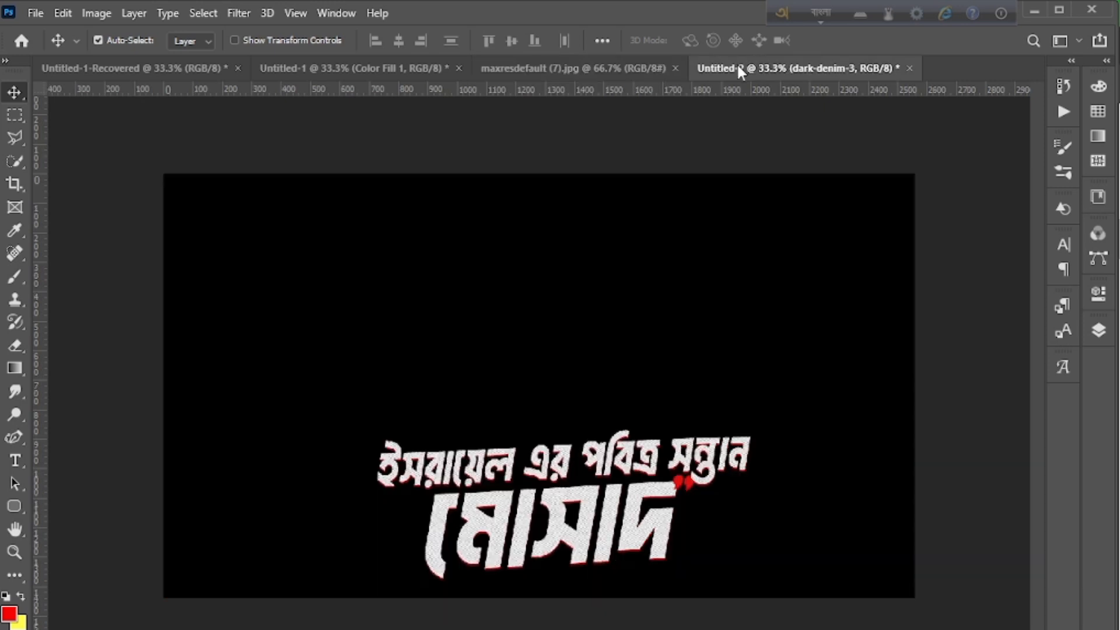
left_click(677, 69)
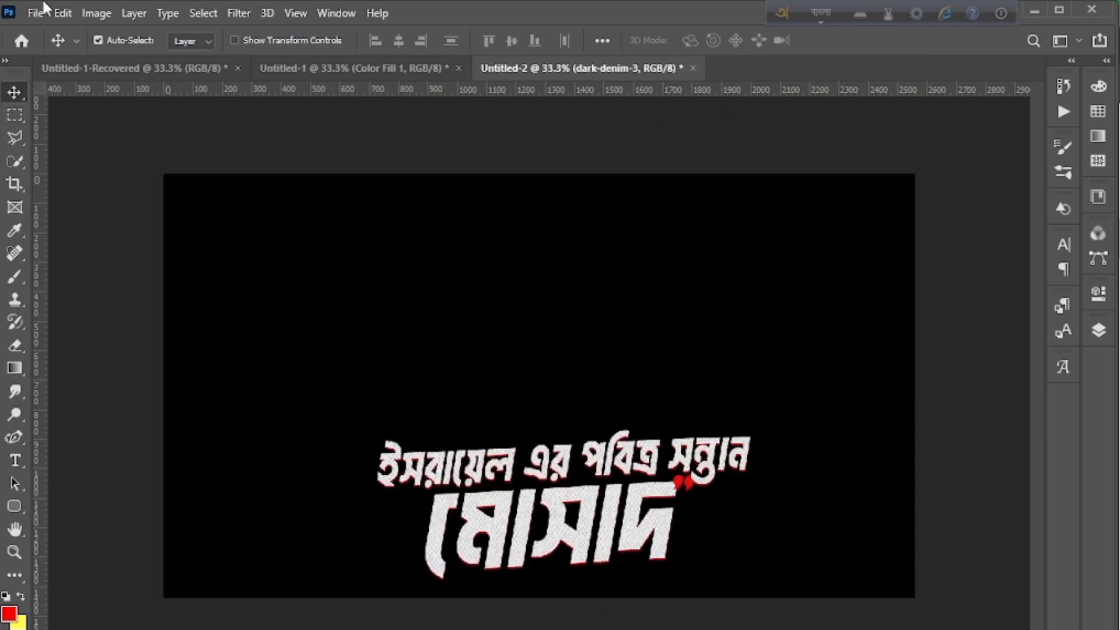